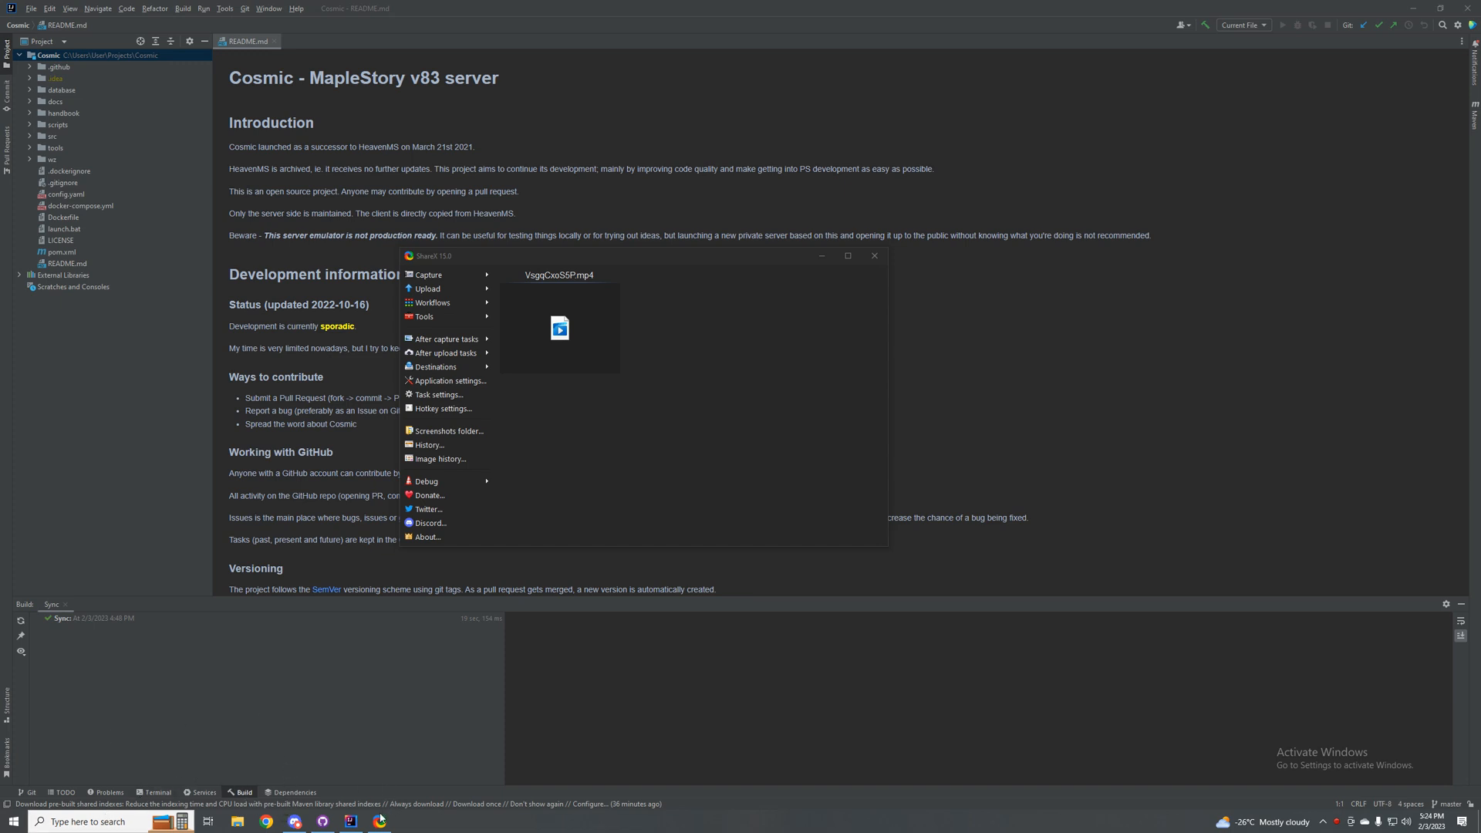
Step: Search for the MAS GitHub project in Google Chrome and open the massgravel/Microsoft-Activation-Scripts repository with its code download options
{"action": "left_click", "coordinate": [87, 821]}
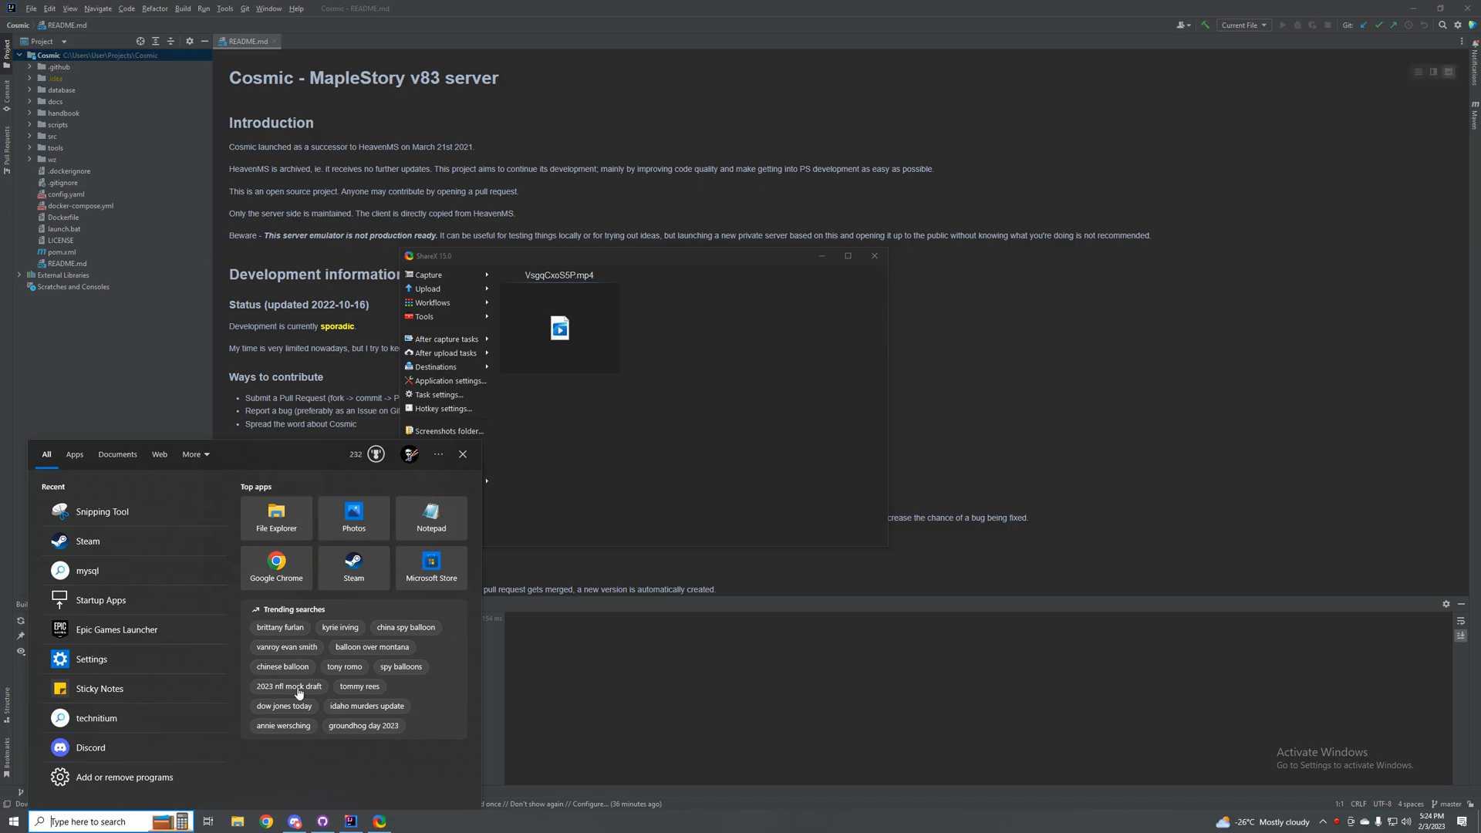
{"action": "left_click", "coordinate": [276, 563]}
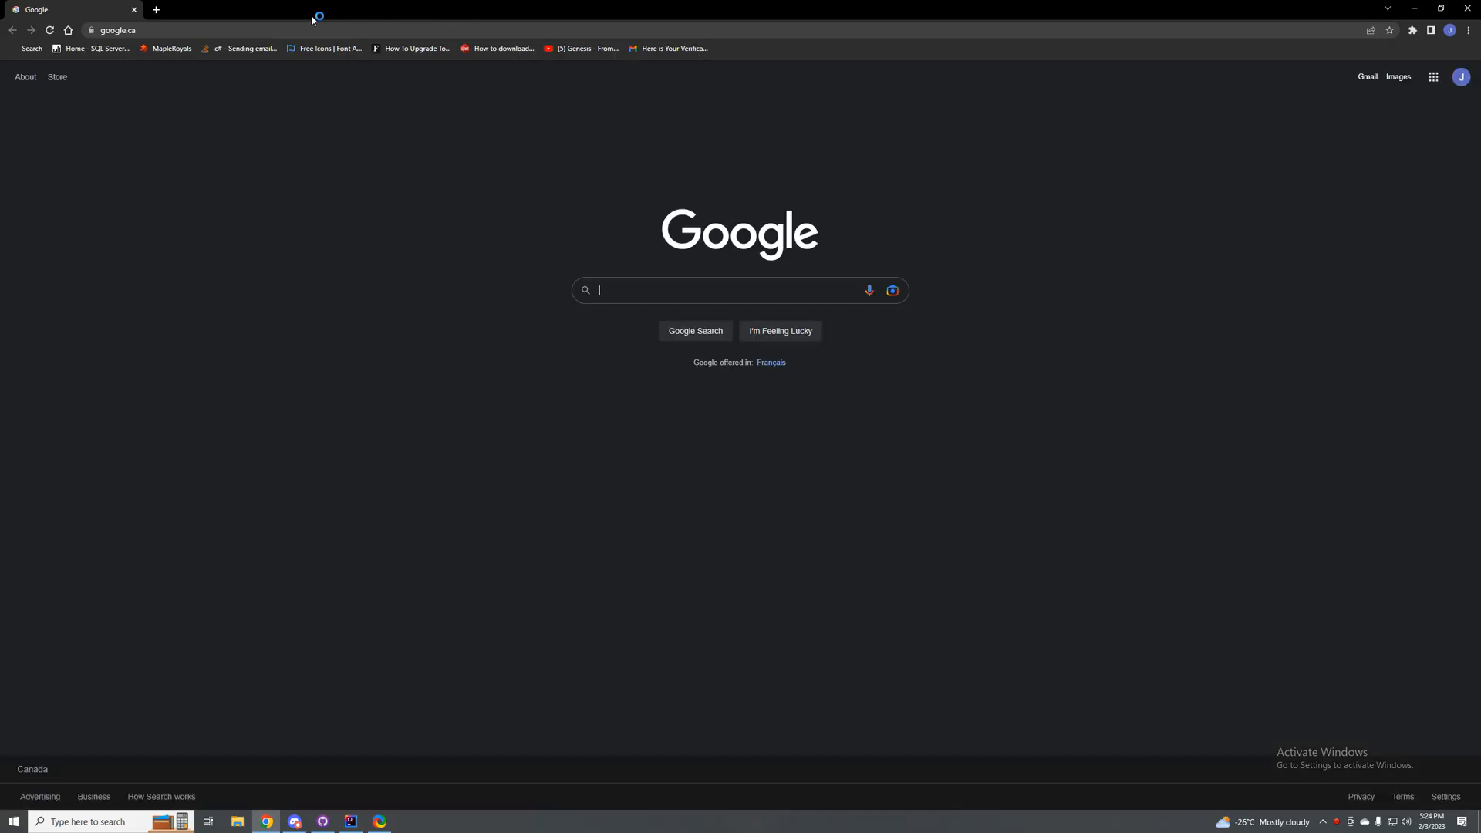
{"action": "left_click", "coordinate": [300, 28]}
{"action": "type", "text": "MAS git"}
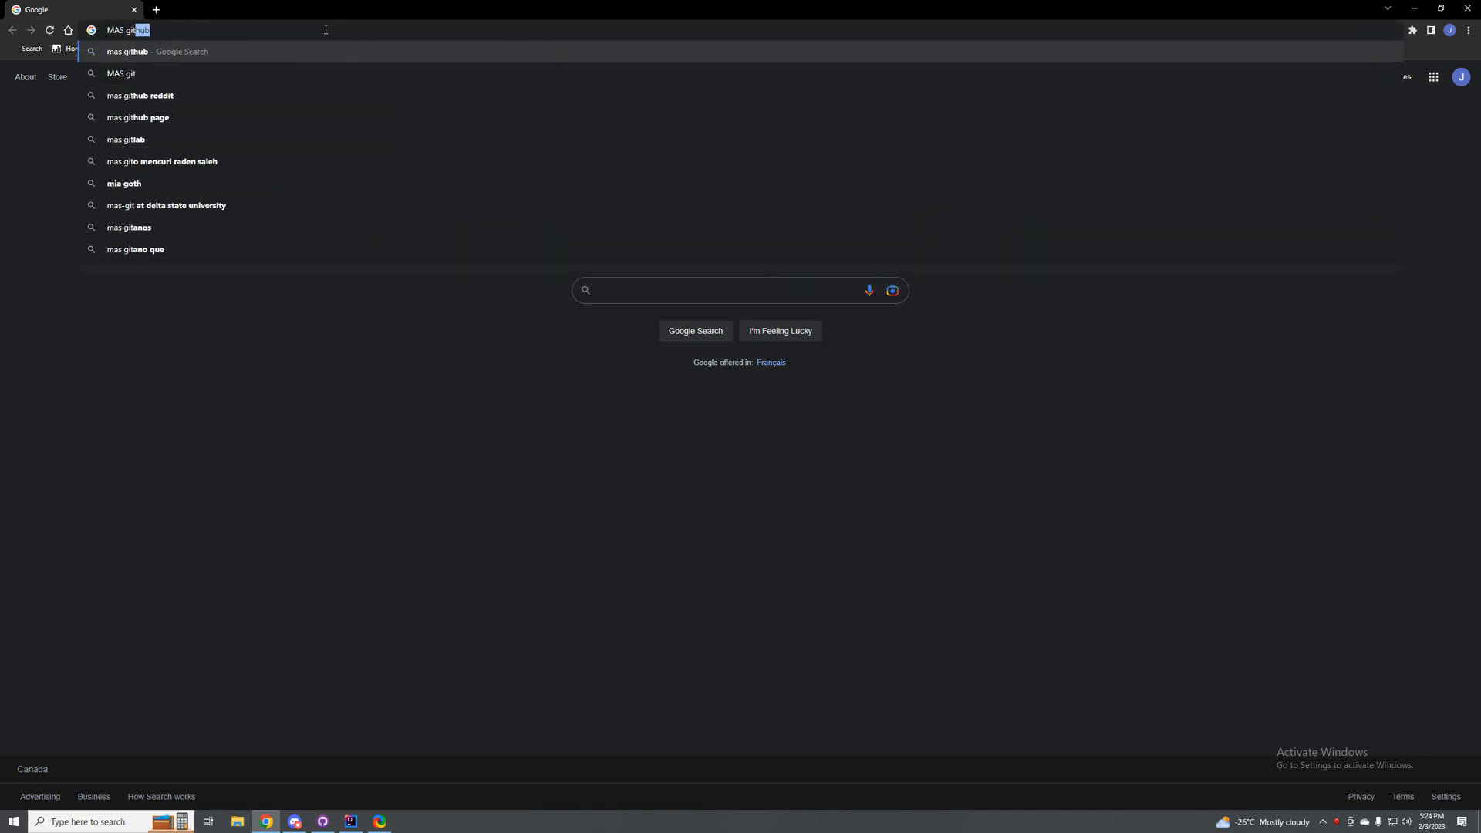
{"action": "key", "text": "Return"}
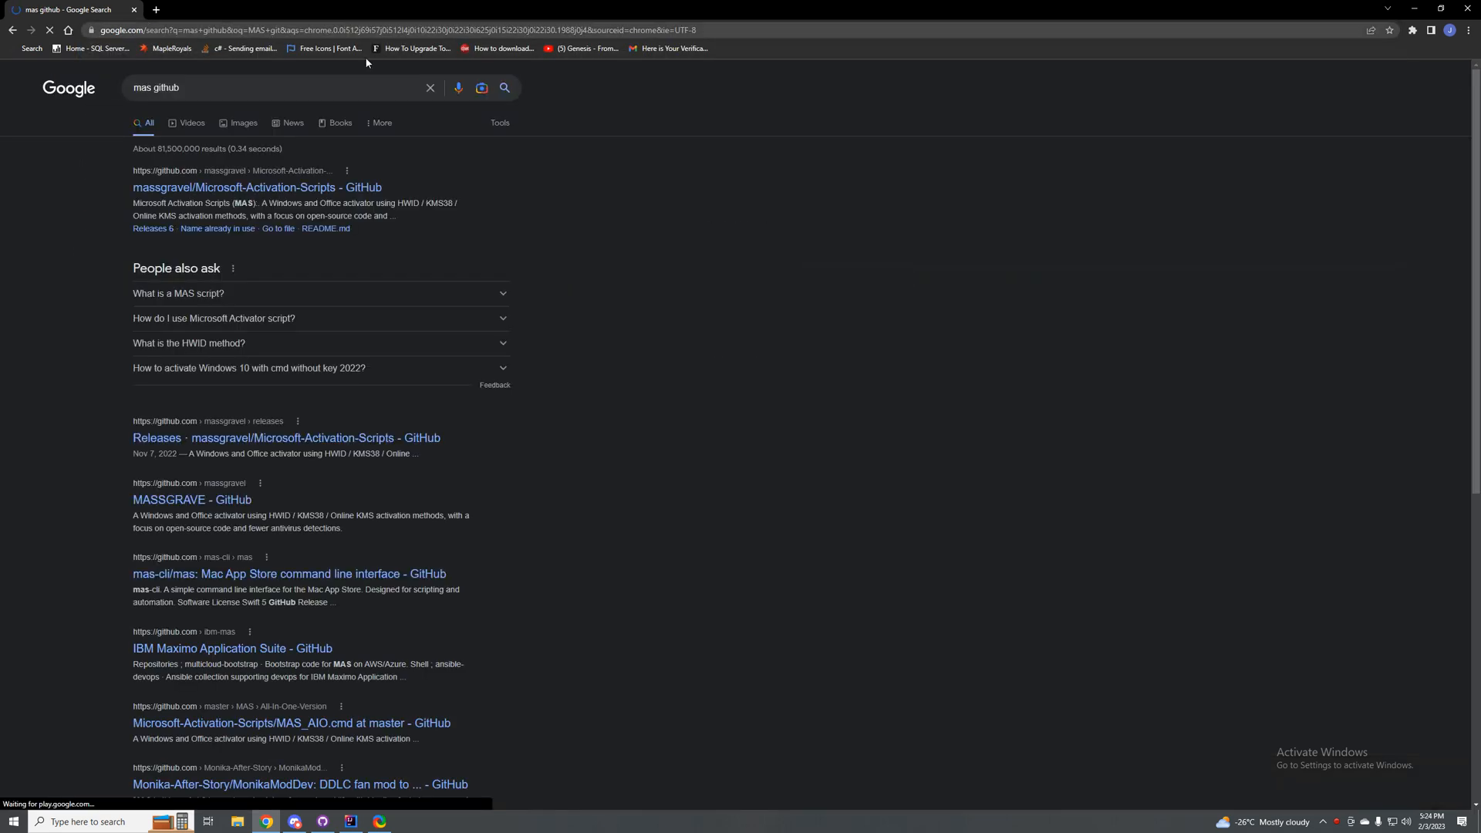
{"action": "left_click", "coordinate": [256, 190]}
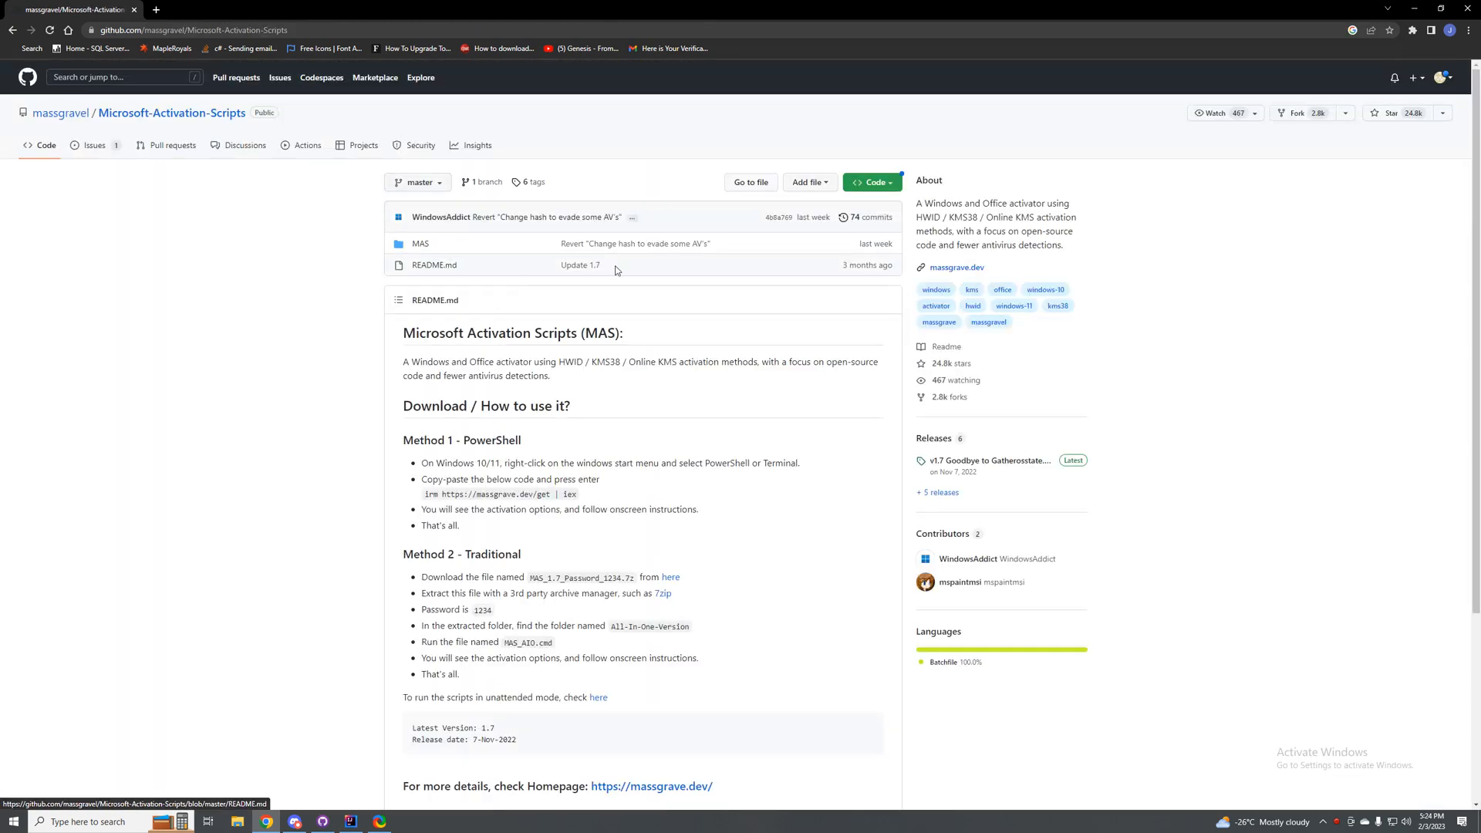
{"action": "left_click", "coordinate": [873, 185]}
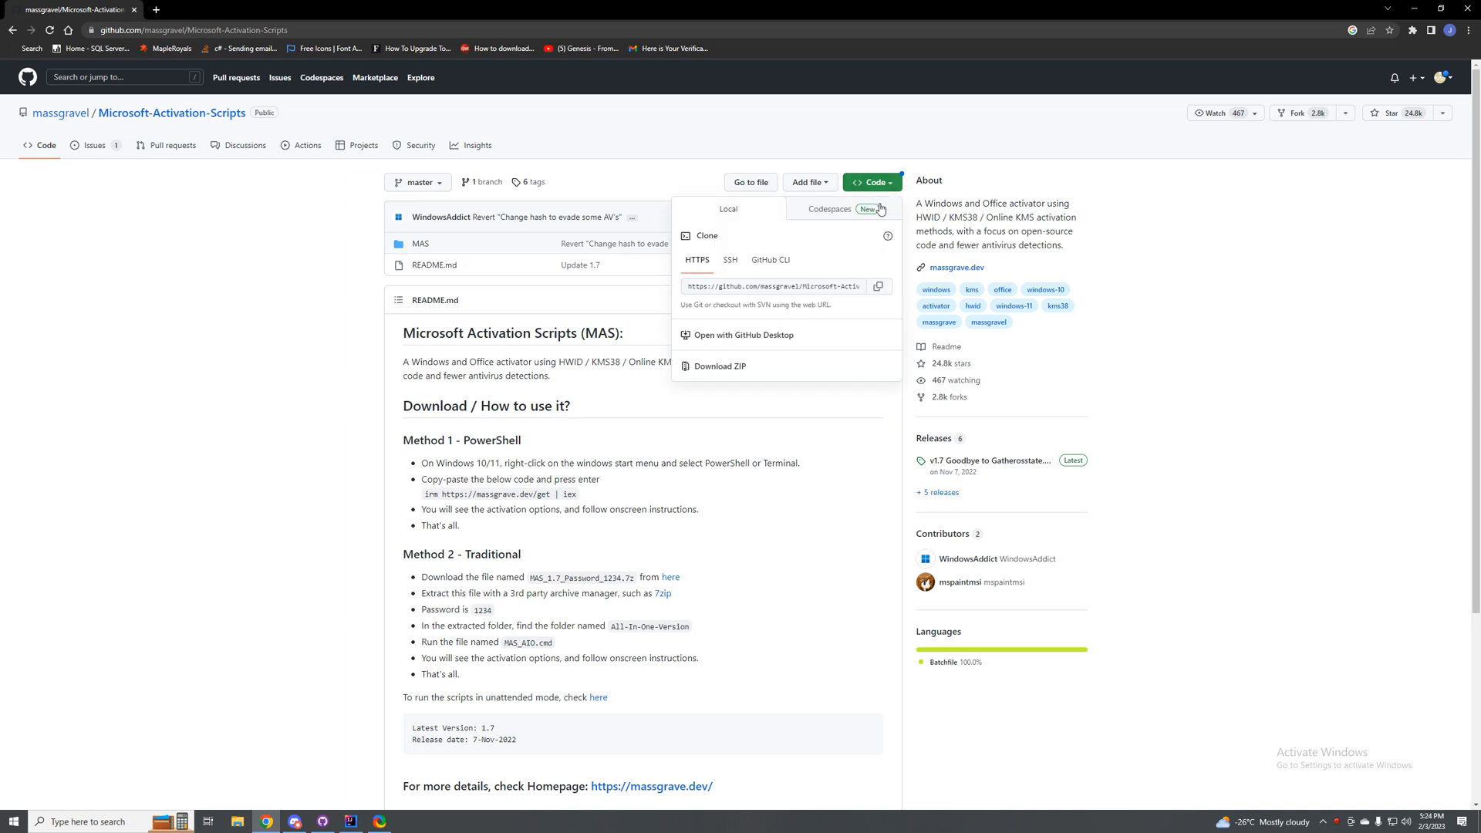
{"action": "left_click", "coordinate": [808, 282]}
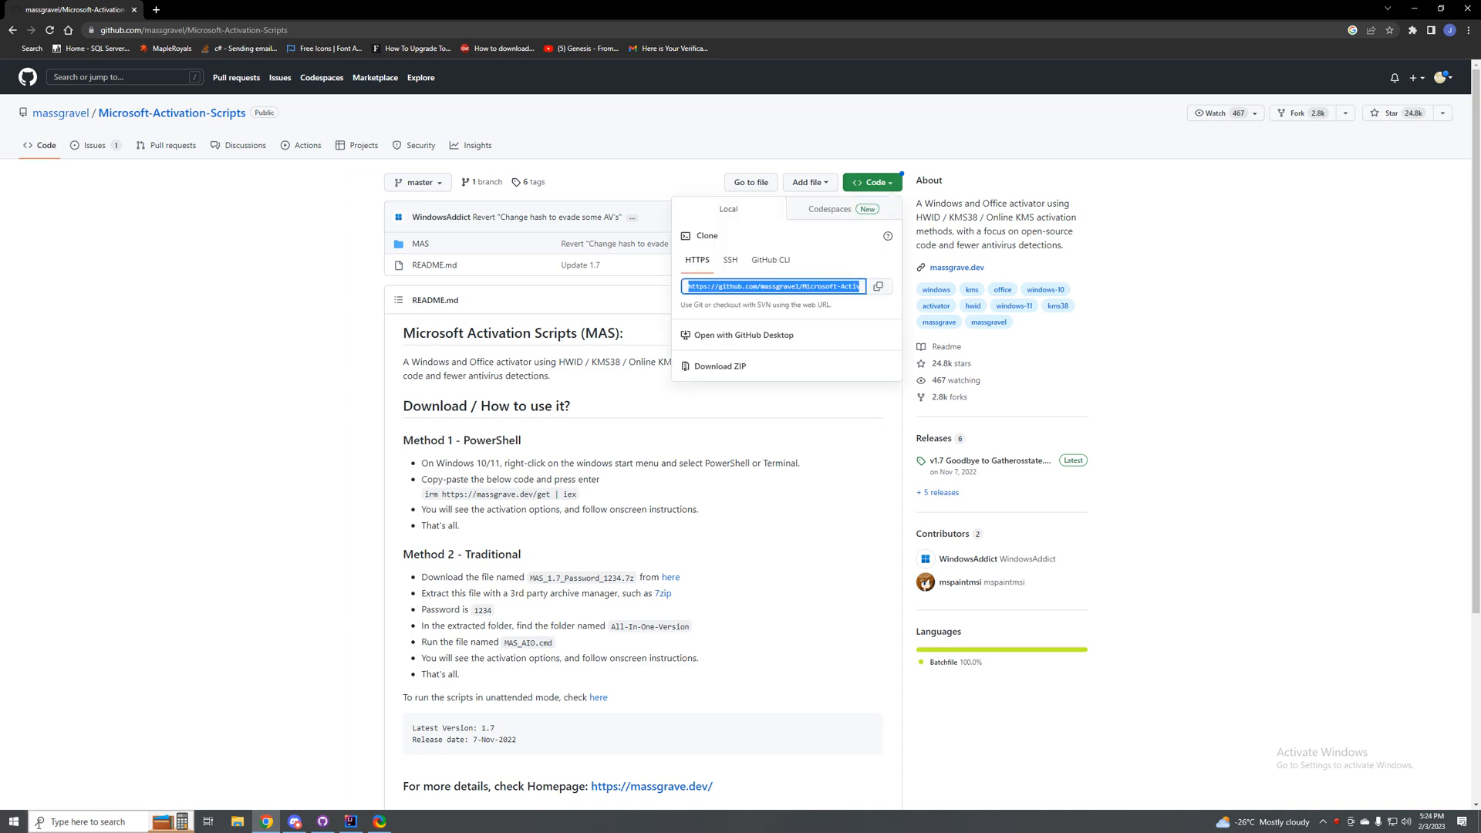
{"action": "left_click", "coordinate": [93, 822]}
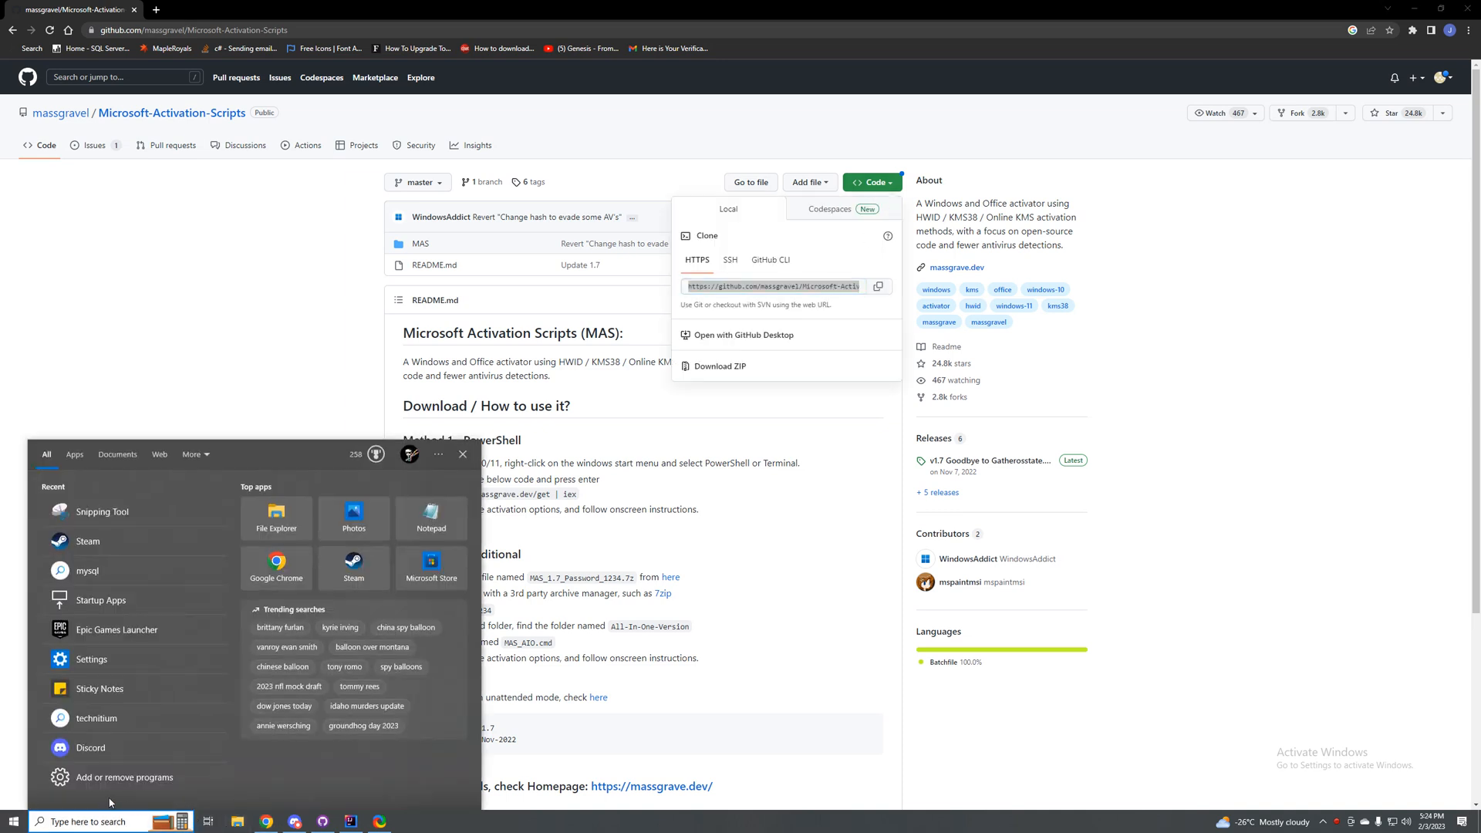
{"action": "type", "text": "git"}
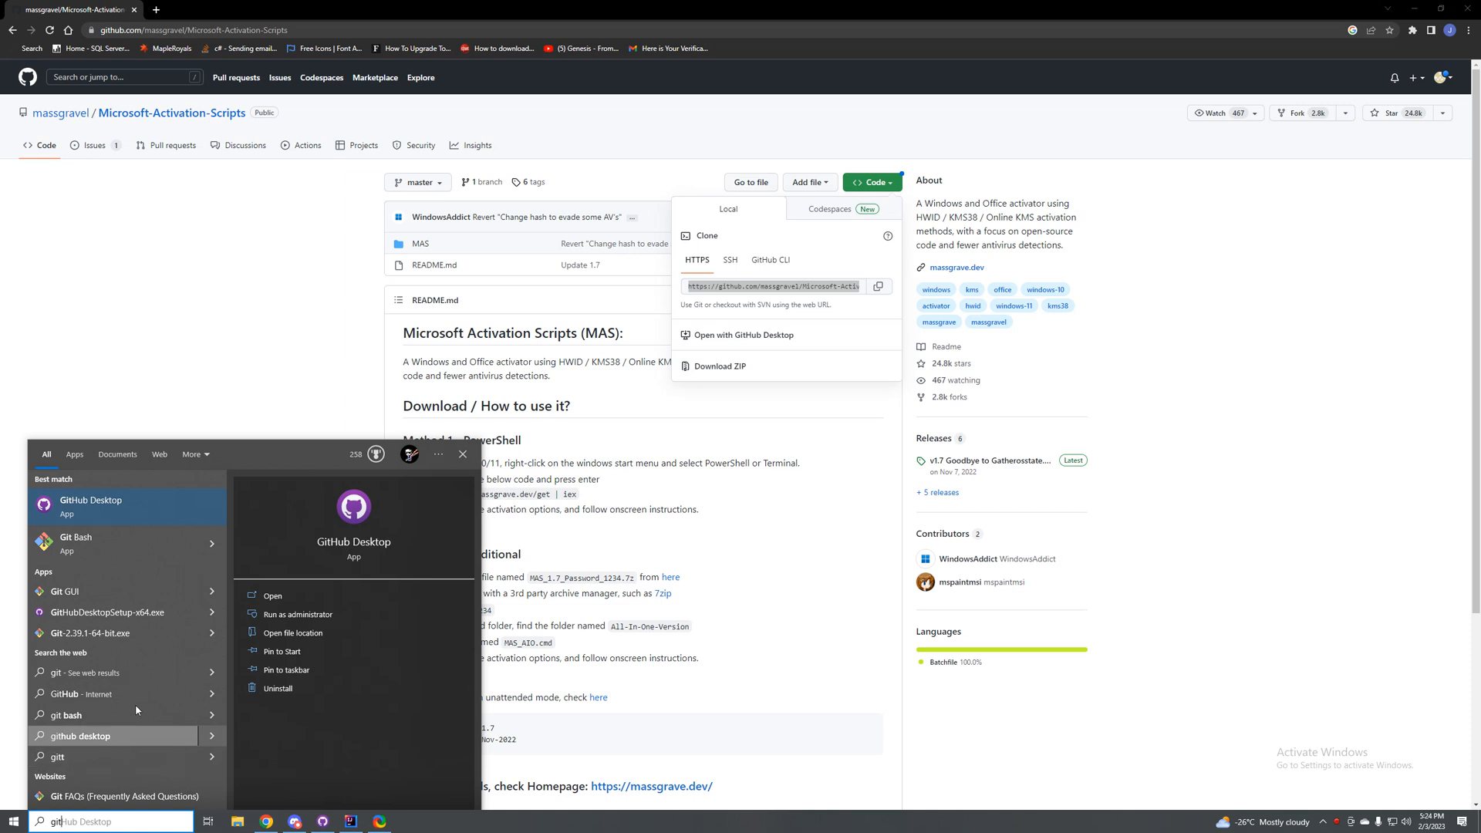
Step: Download the repository as a ZIP and extract the archive into the Microsoft-Activation-Scripts-master folder in Downloads
{"action": "left_click", "coordinate": [686, 367]}
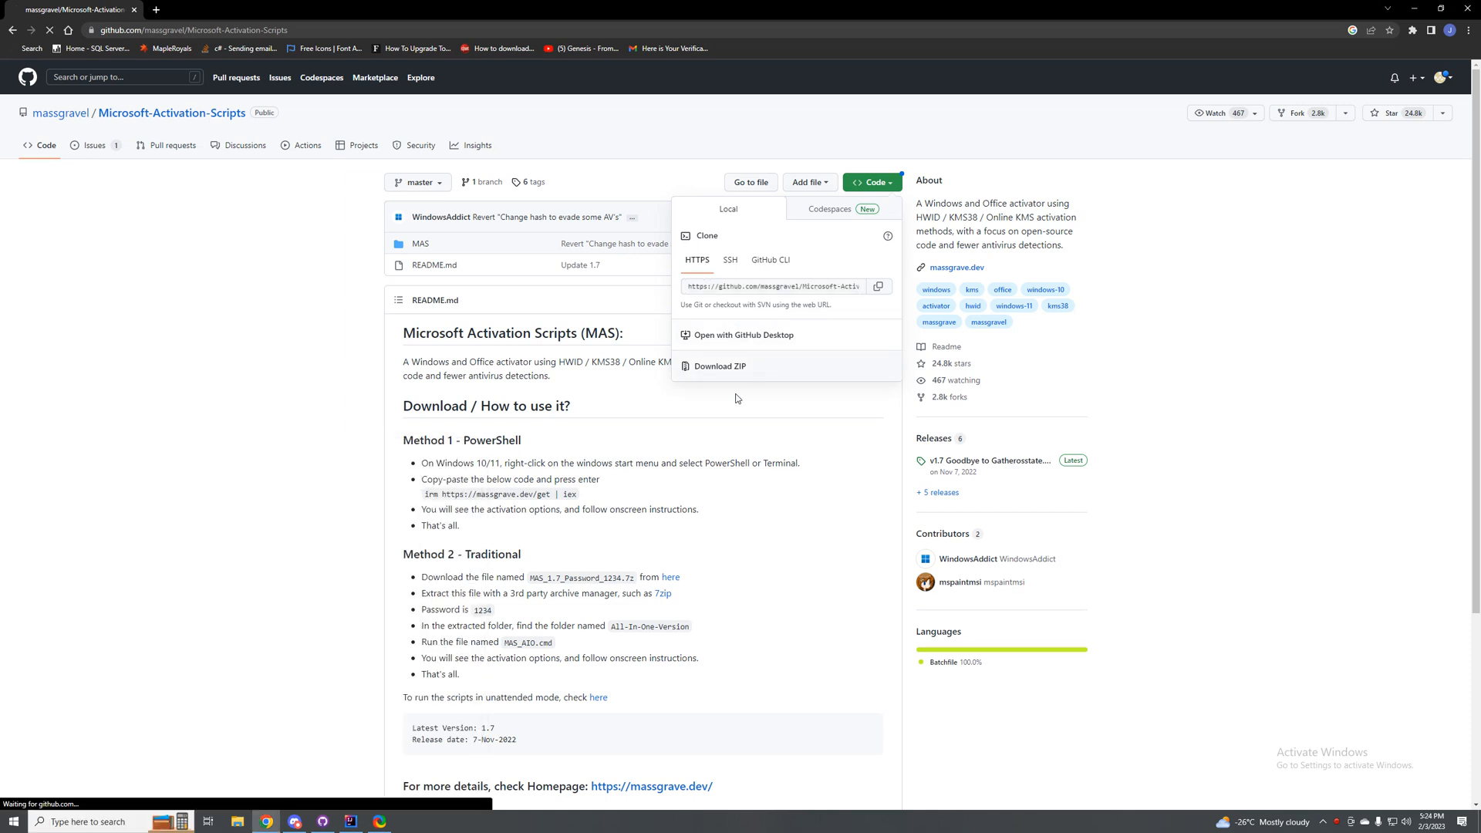
{"action": "left_click", "coordinate": [121, 794]}
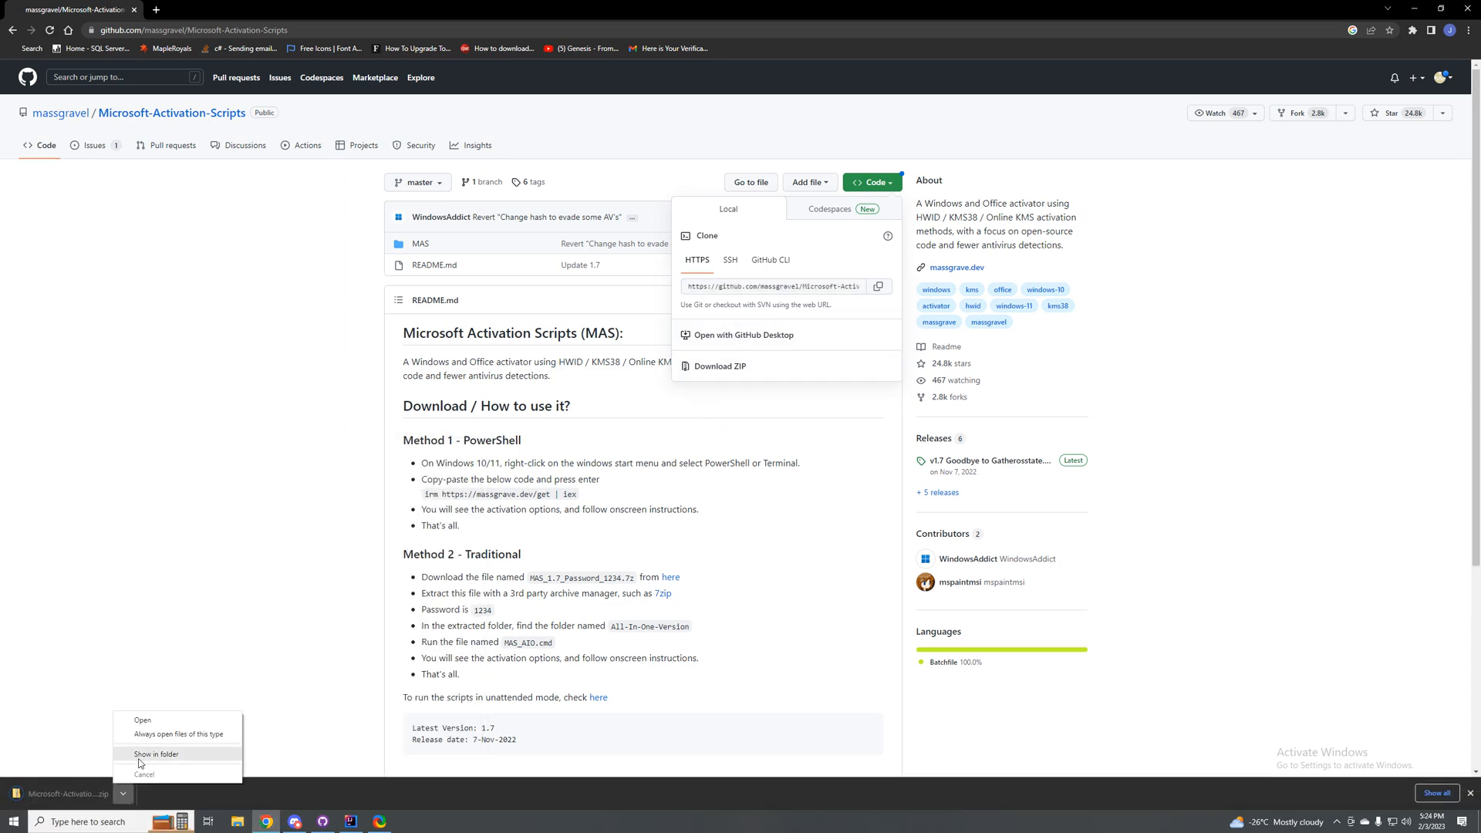
{"action": "left_click", "coordinate": [143, 759]}
{"action": "right_click", "coordinate": [652, 530]}
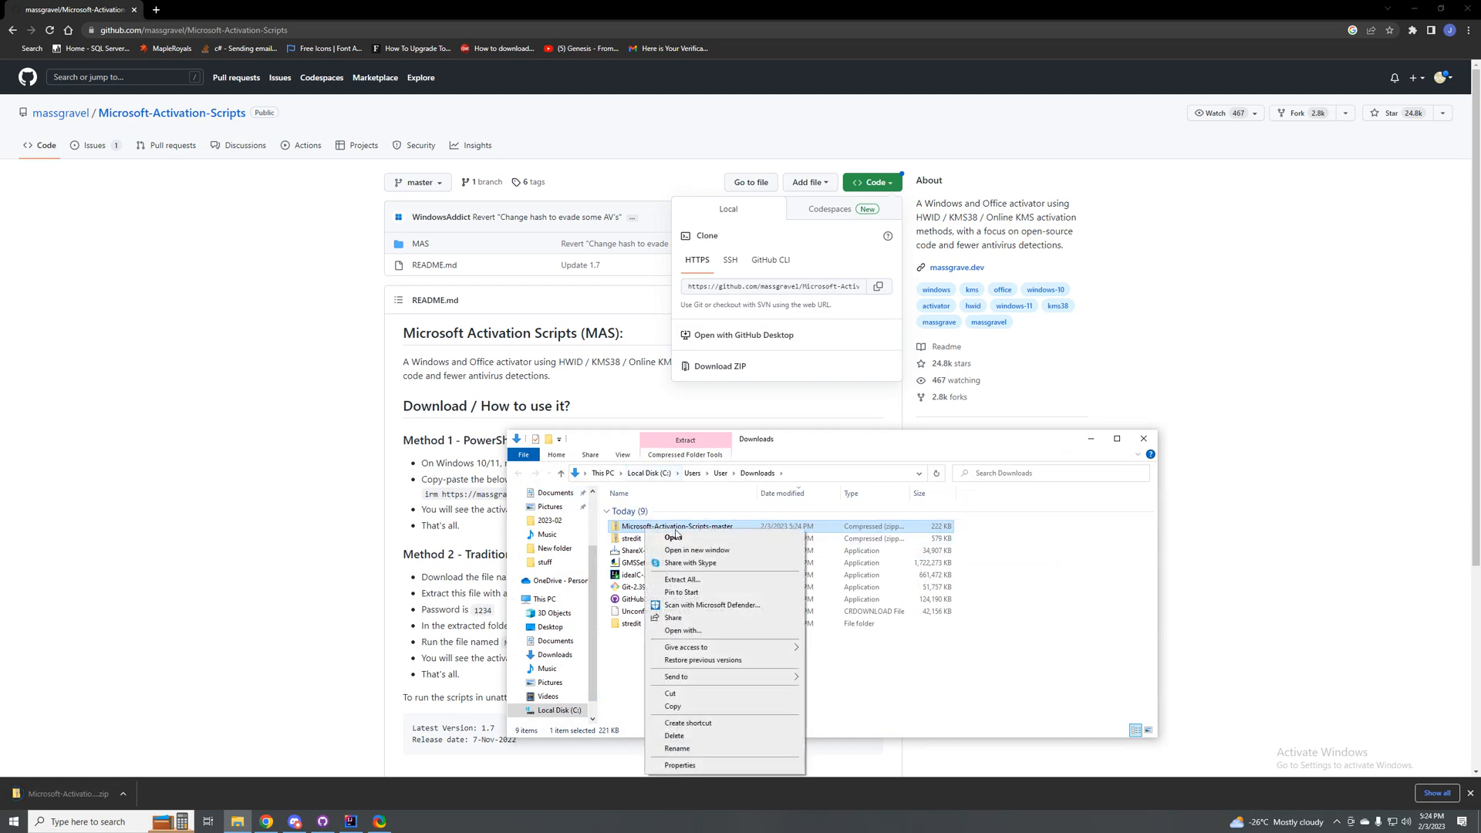
{"action": "left_click", "coordinate": [682, 578]}
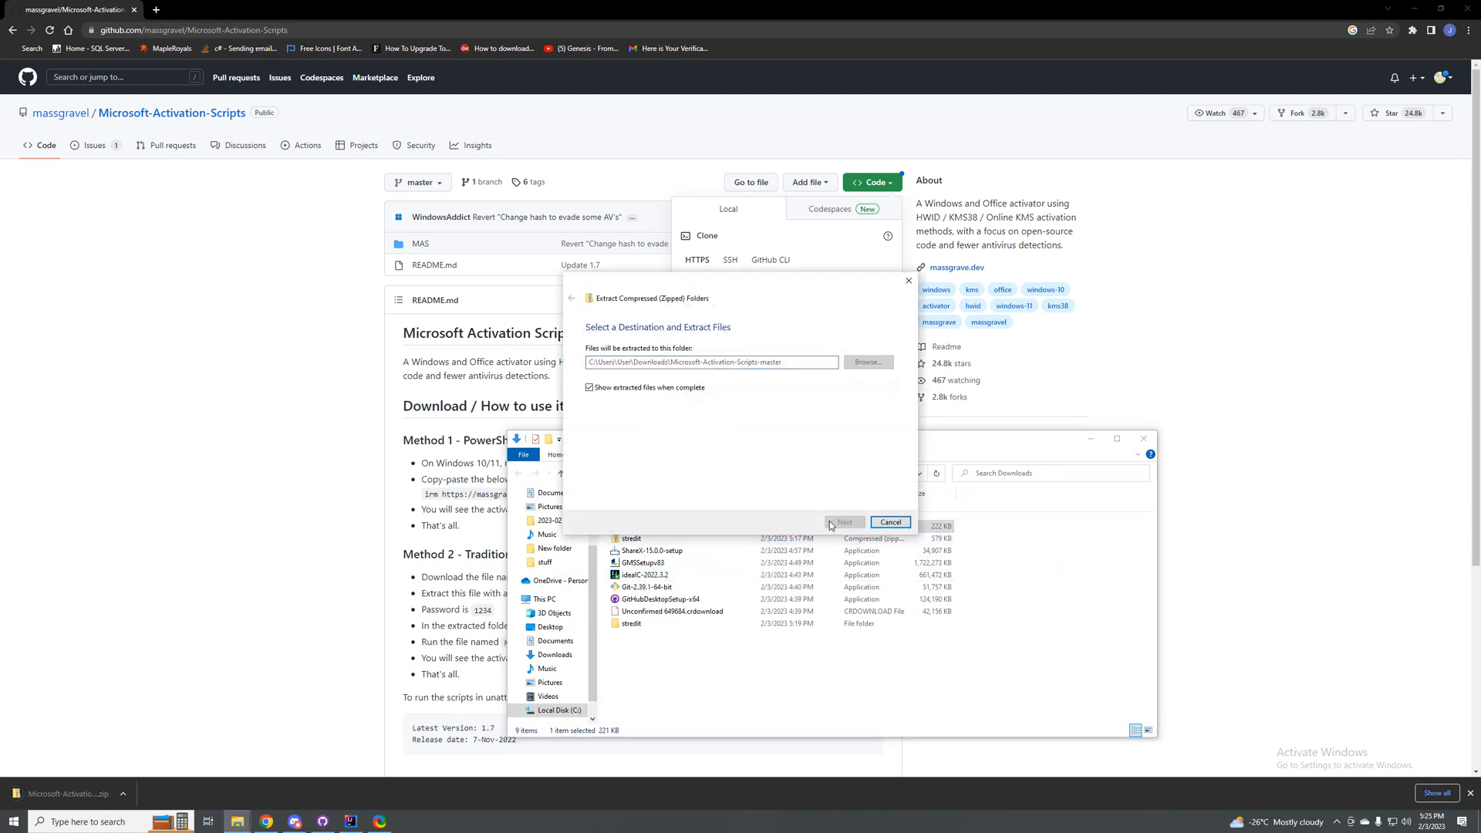
{"action": "left_click", "coordinate": [837, 521]}
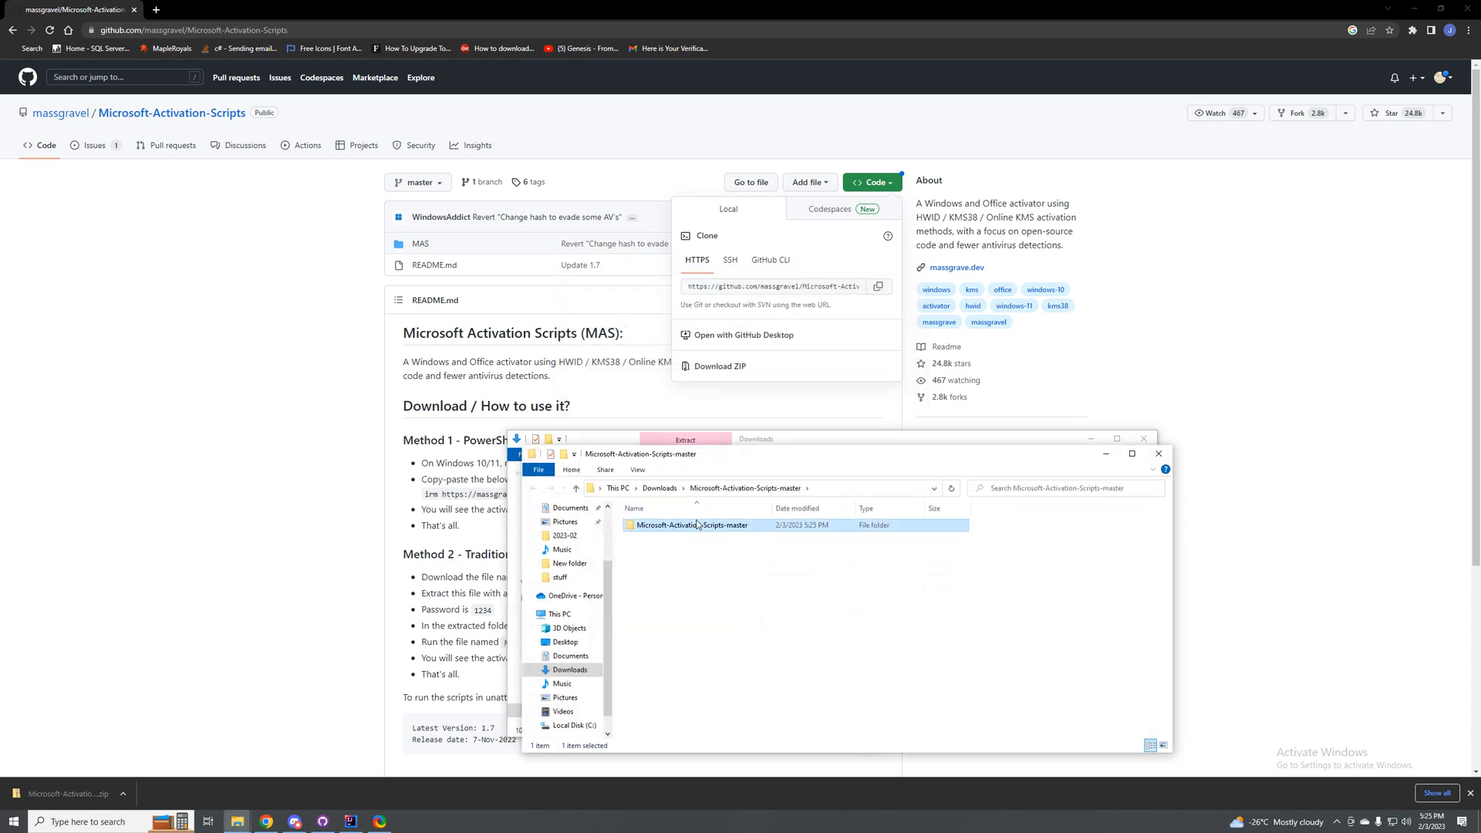
Step: Run MAS_AIO from the extracted MAS\All-In-One-Version folder, allowing it past the SmartScreen warning
{"action": "double_click", "coordinate": [652, 526]}
{"action": "left_click", "coordinate": [652, 528]}
{"action": "double_click", "coordinate": [651, 527]}
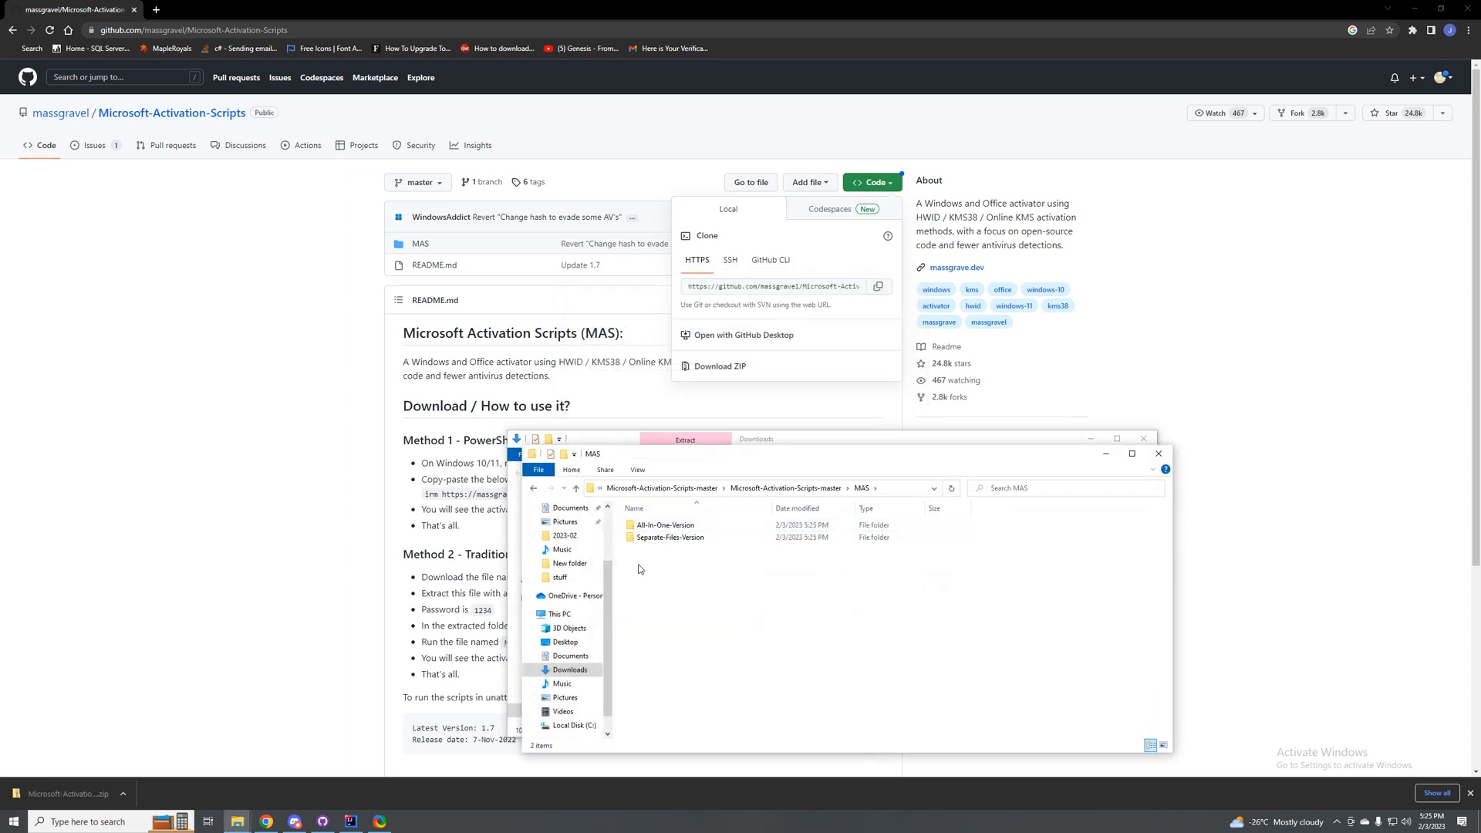
{"action": "double_click", "coordinate": [657, 529]}
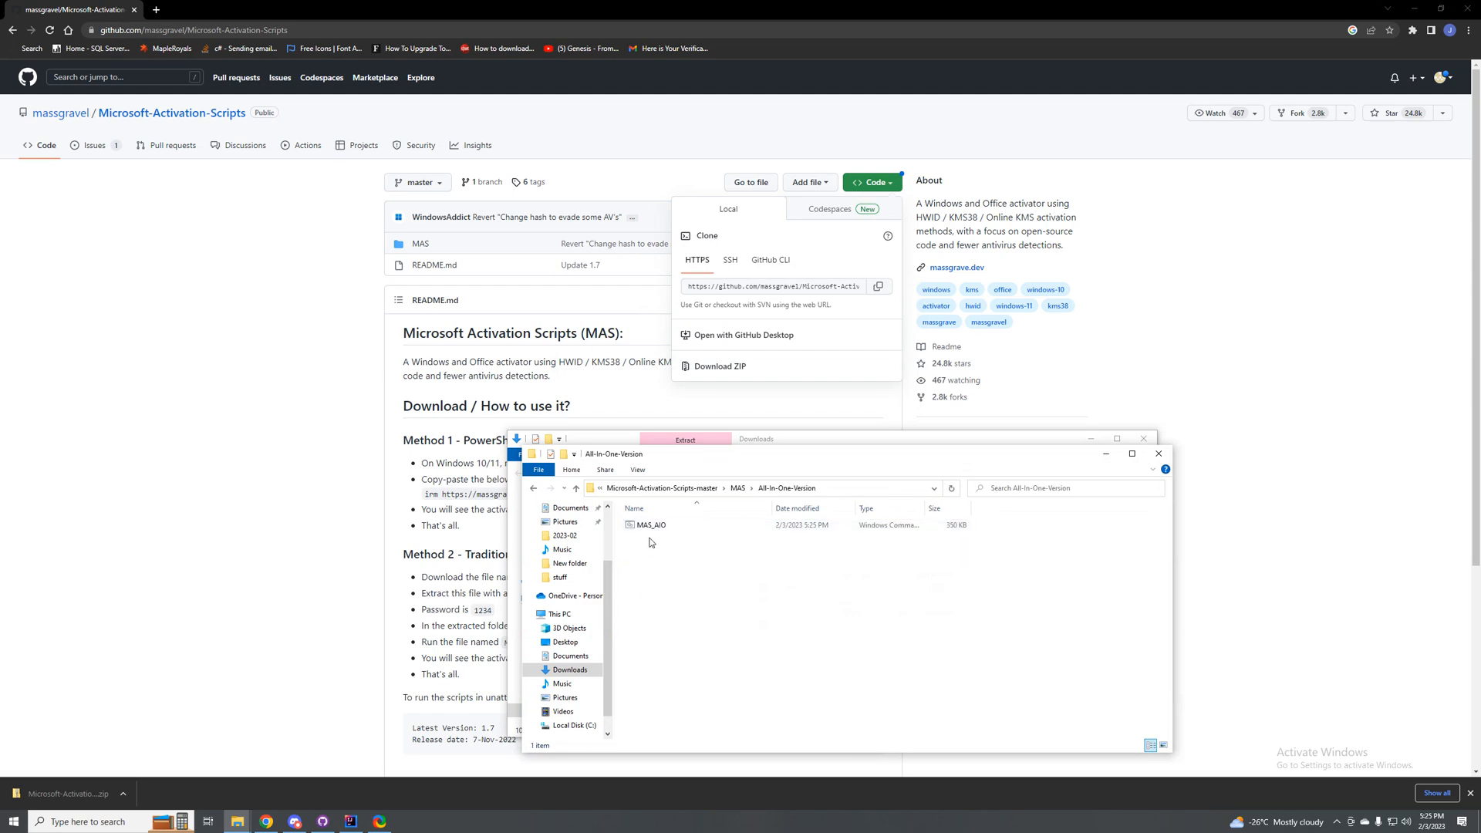
{"action": "double_click", "coordinate": [648, 529]}
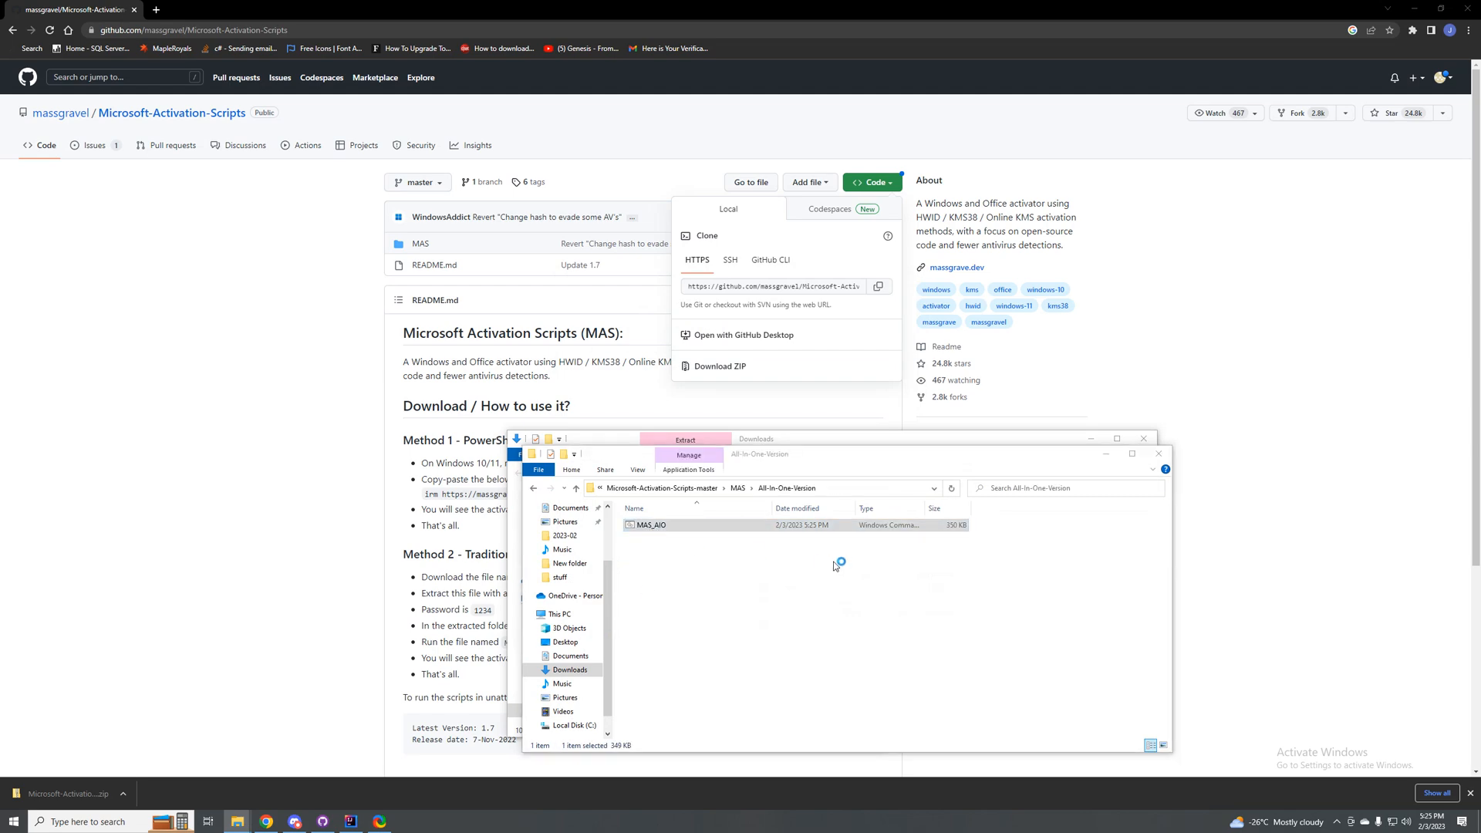
{"action": "left_click", "coordinate": [617, 327]}
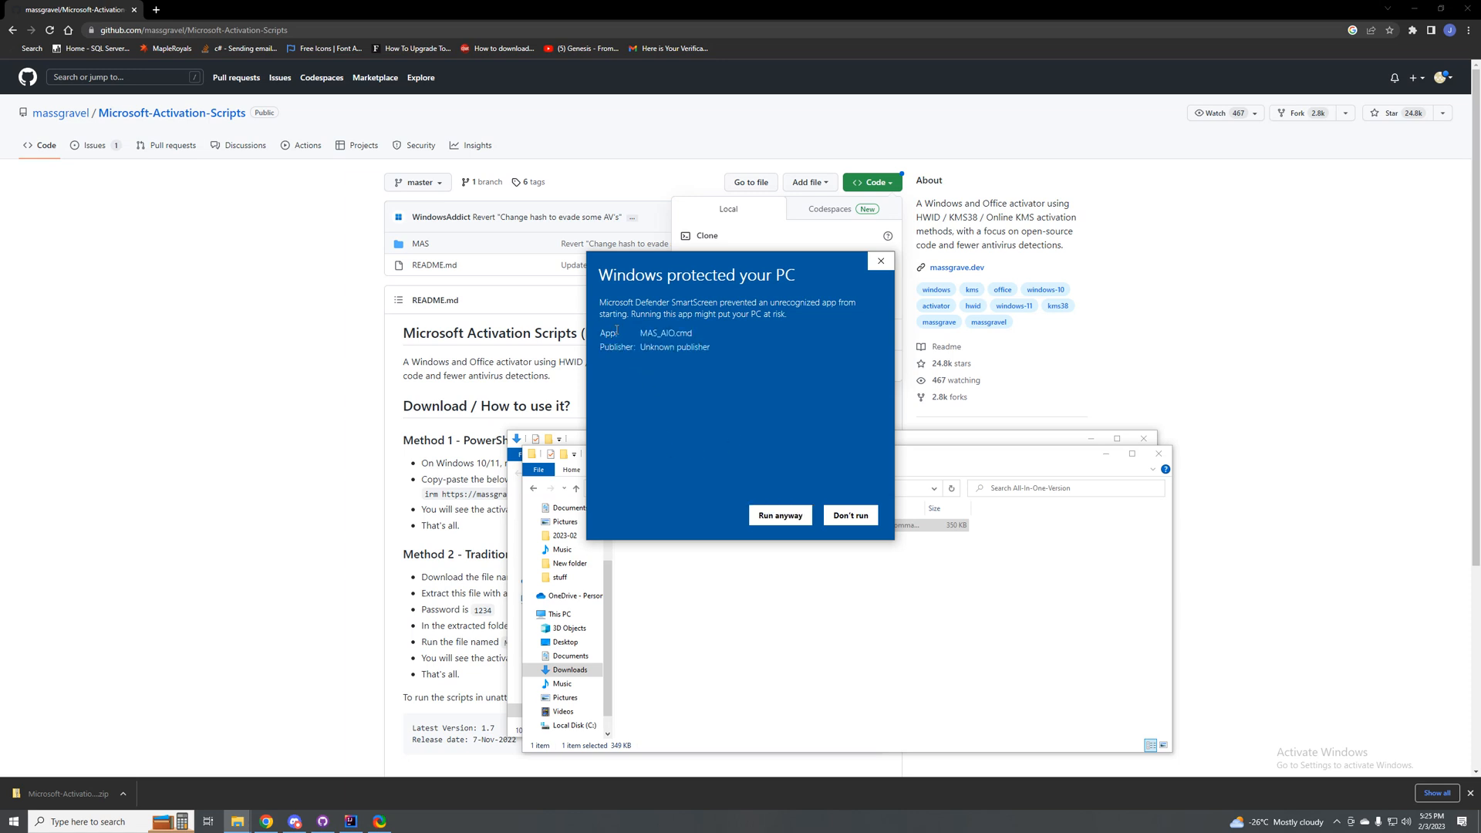
{"action": "left_click", "coordinate": [779, 515]}
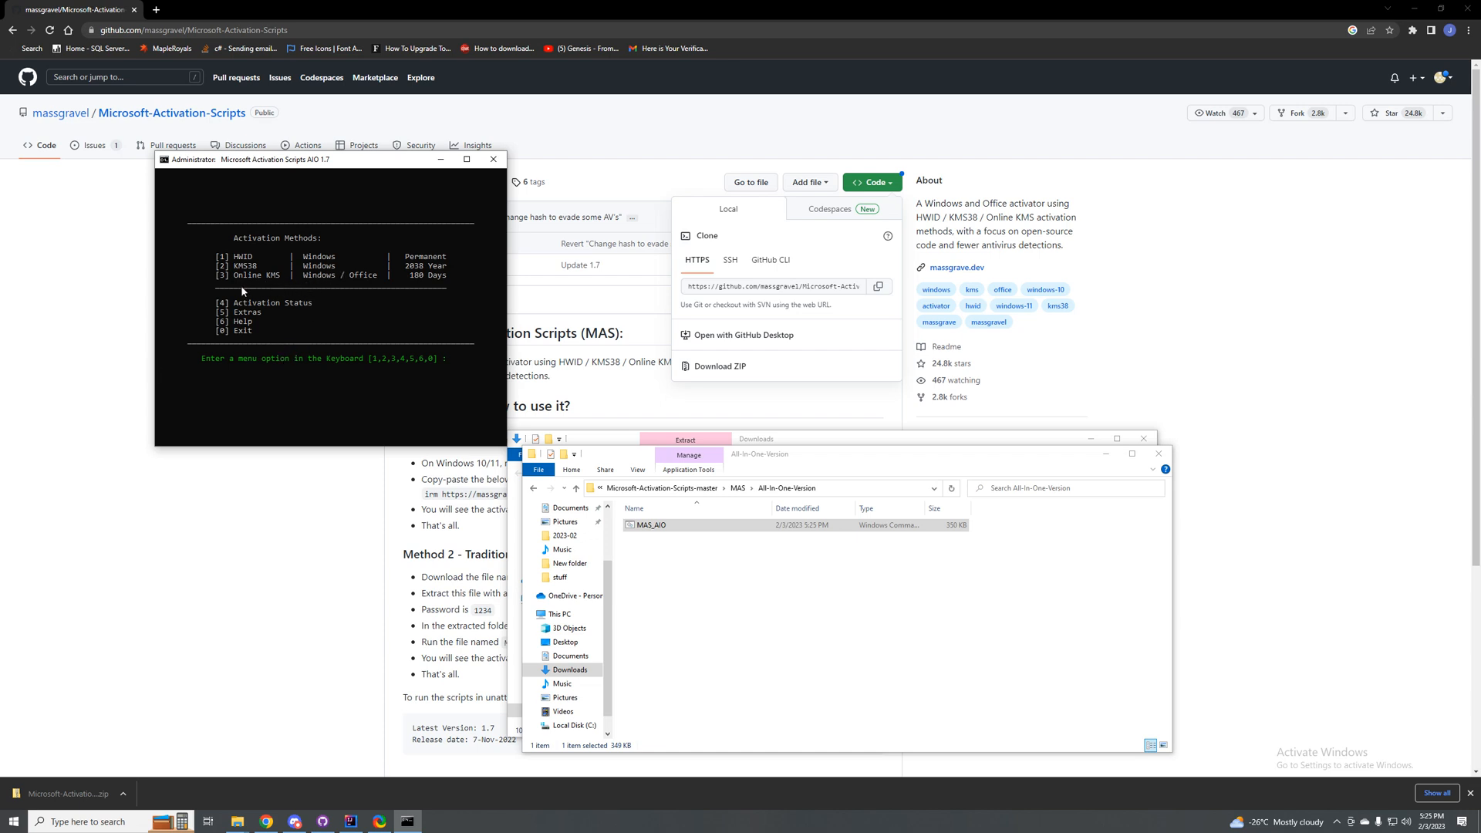
Step: Activate Windows with the Online KMS method and close the script window
{"action": "key", "text": "3"}
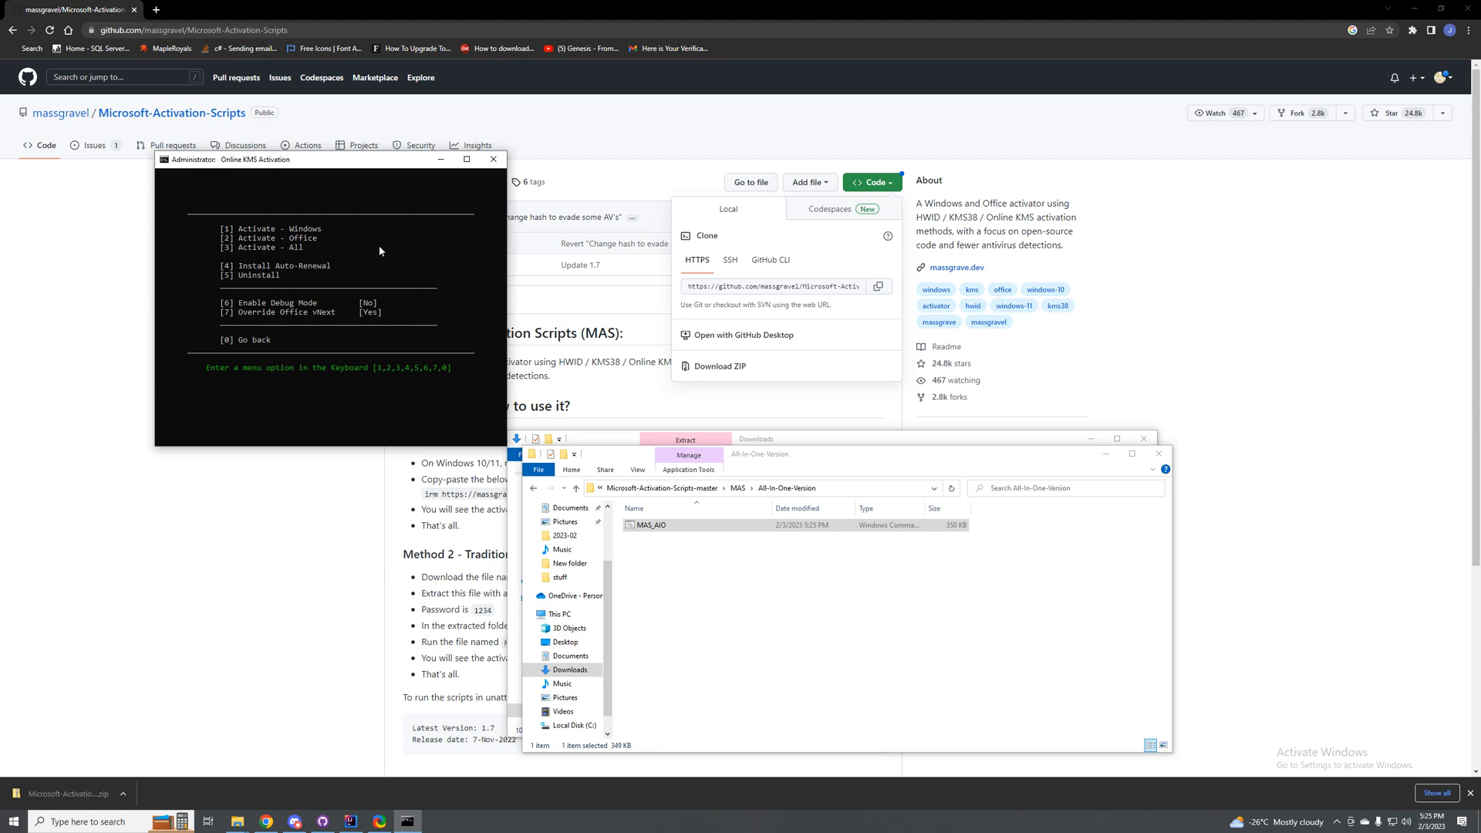
{"action": "key", "text": "1"}
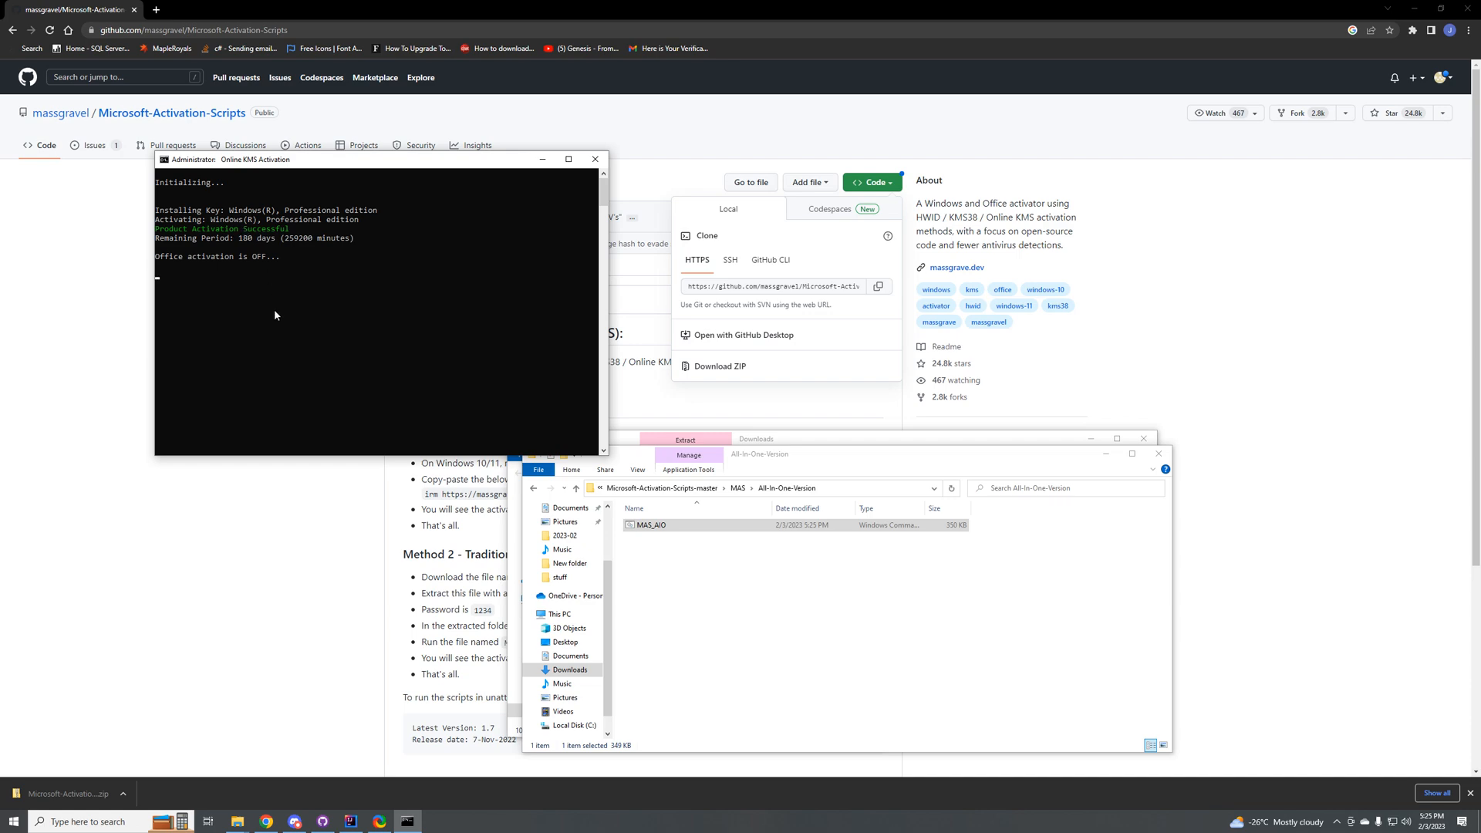
{"action": "key", "text": "Return"}
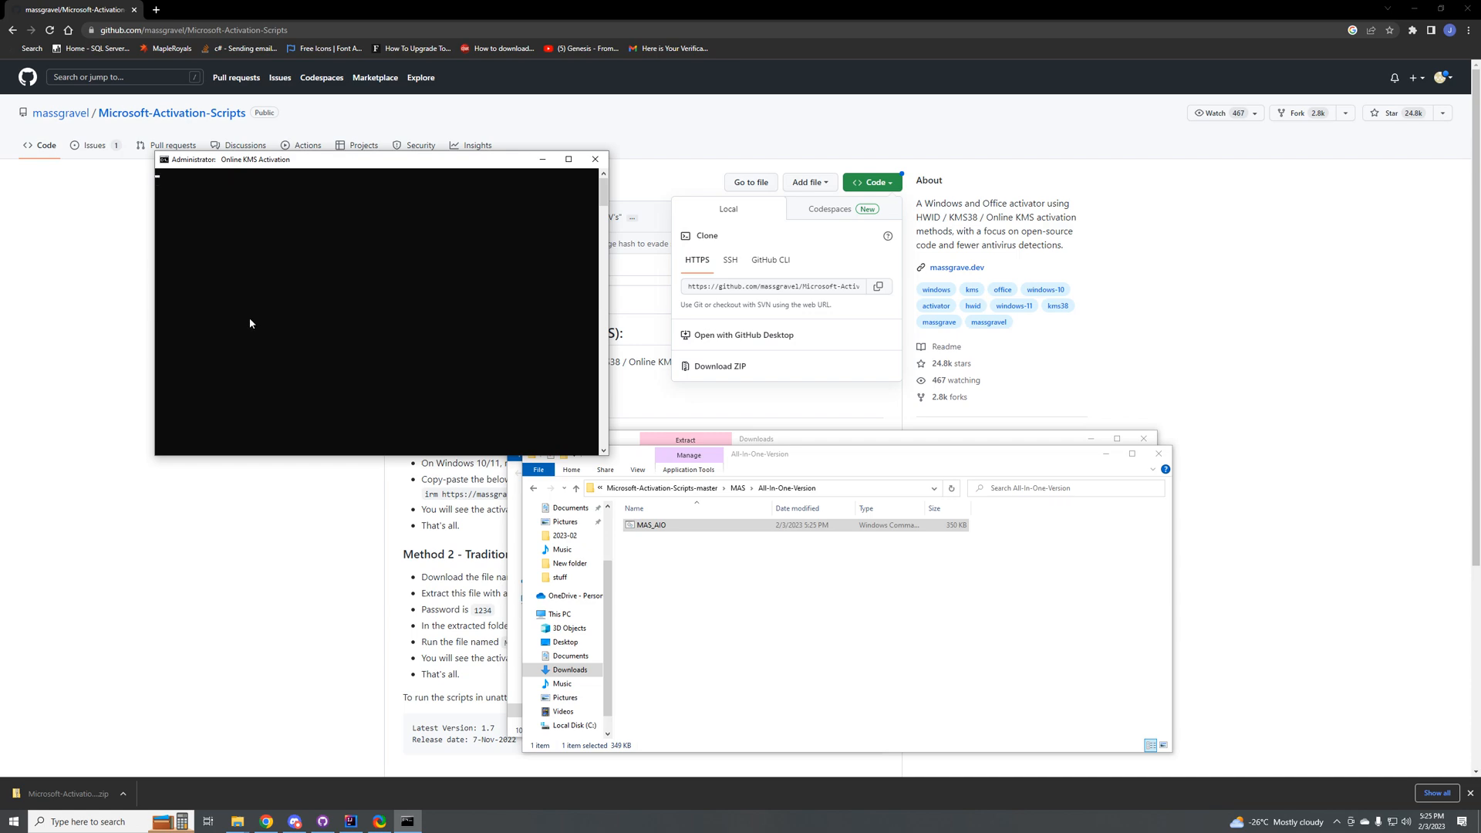
{"action": "left_click", "coordinate": [493, 159]}
Step: Delete the extracted Microsoft-Activation-Scripts-master folder and its ZIP archive from Downloads
{"action": "scroll", "coordinate": [571, 538], "scroll_direction": "up", "scroll_amount": 2}
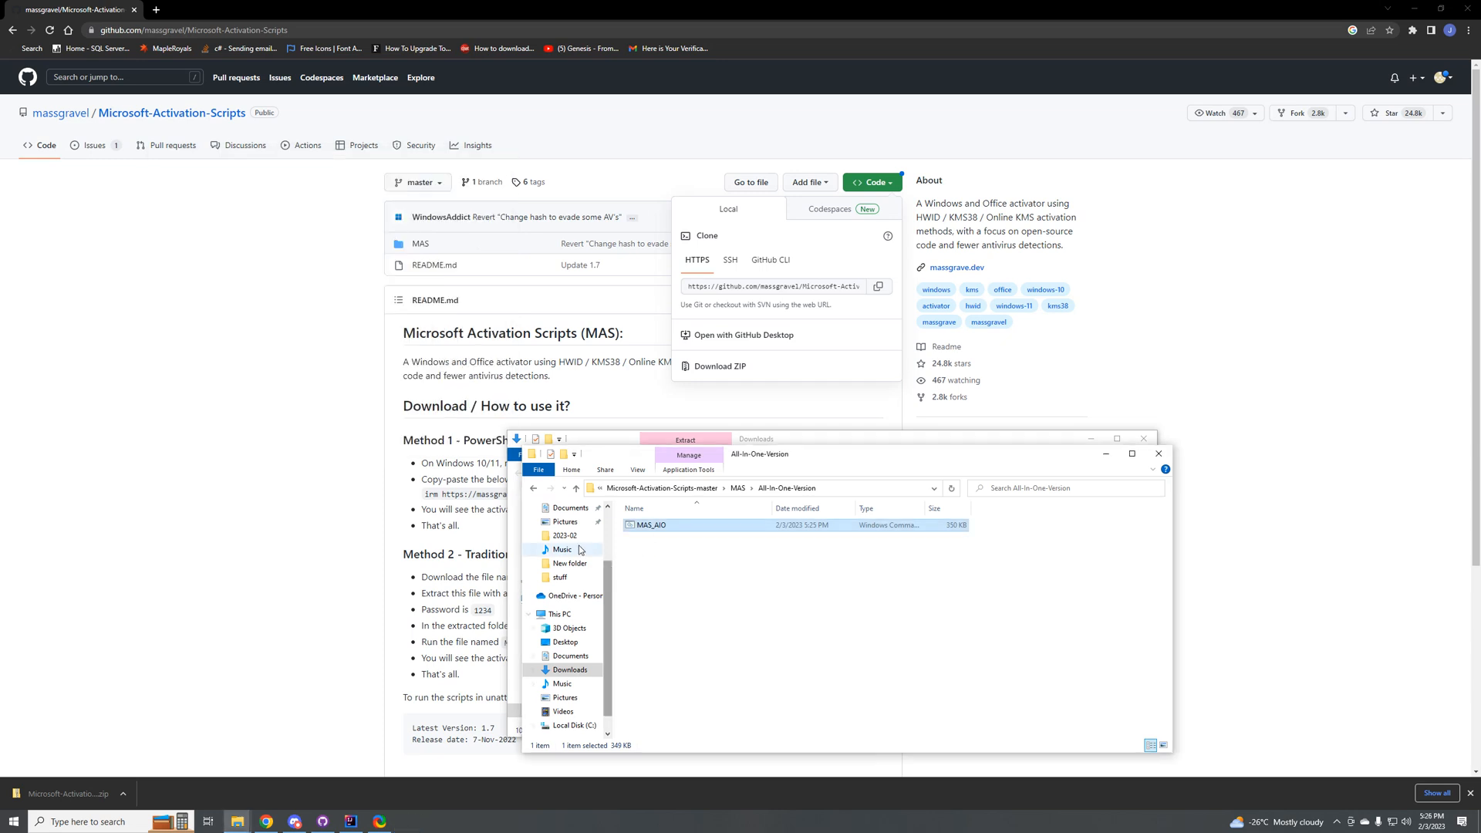
{"action": "left_click", "coordinate": [570, 573]}
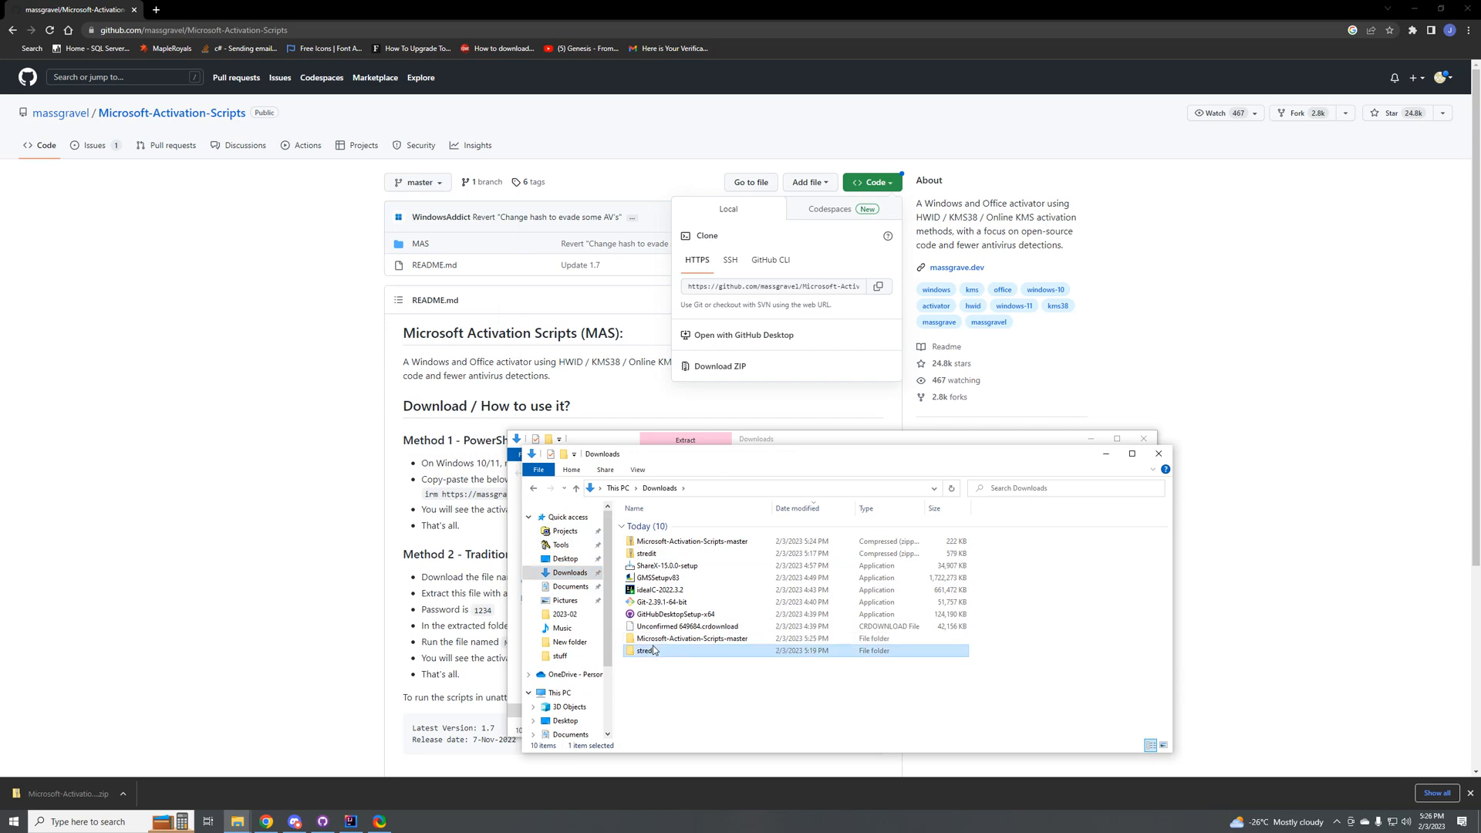
{"action": "left_click", "coordinate": [666, 639]}
{"action": "key", "text": "Delete"}
{"action": "left_click", "coordinate": [662, 540]}
{"action": "key", "text": "Delete"}
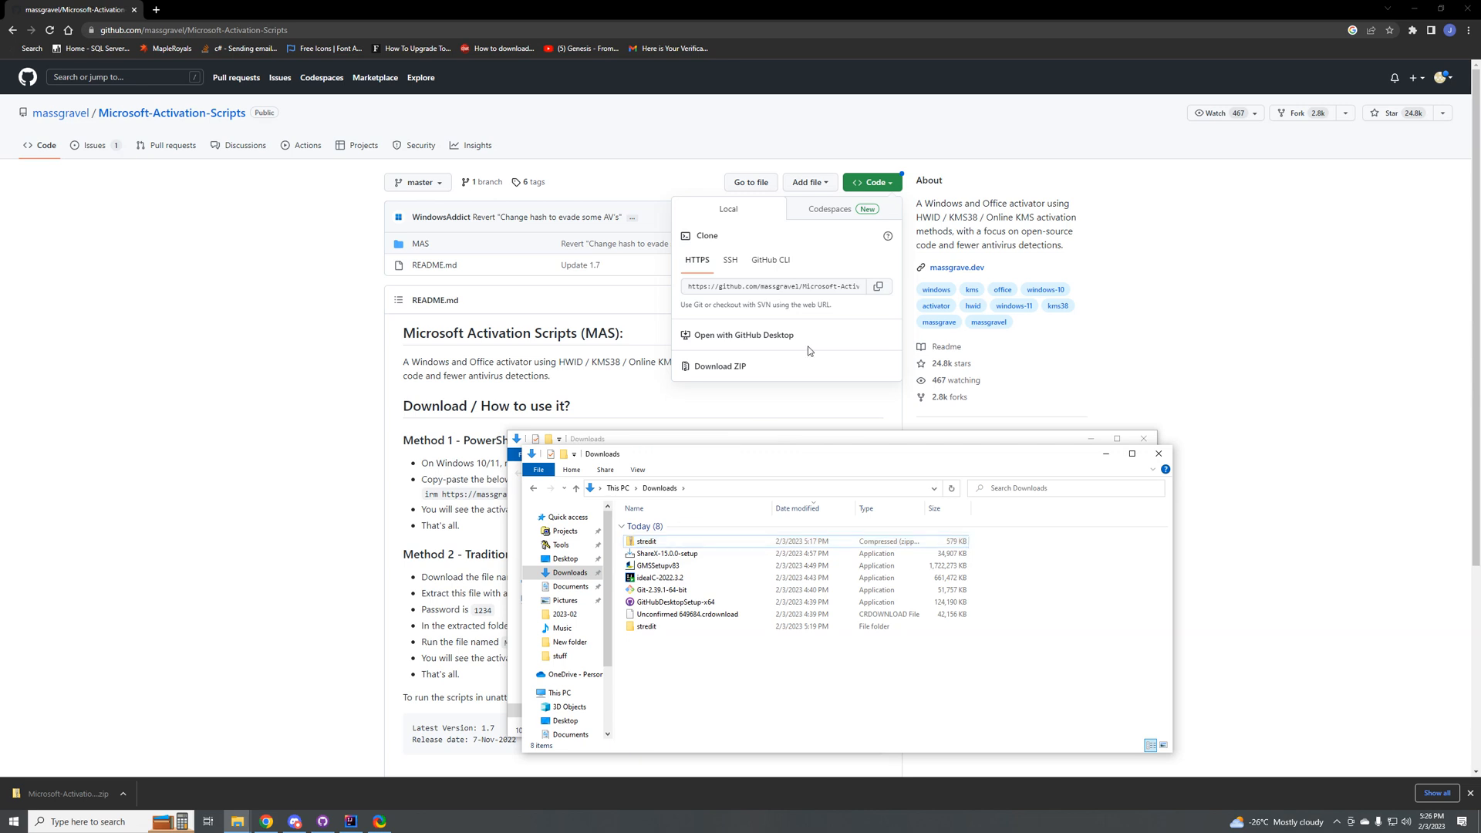
Step: Check the contents of the stredit folder in Downloads and of the Tools folder
{"action": "double_click", "coordinate": [659, 630]}
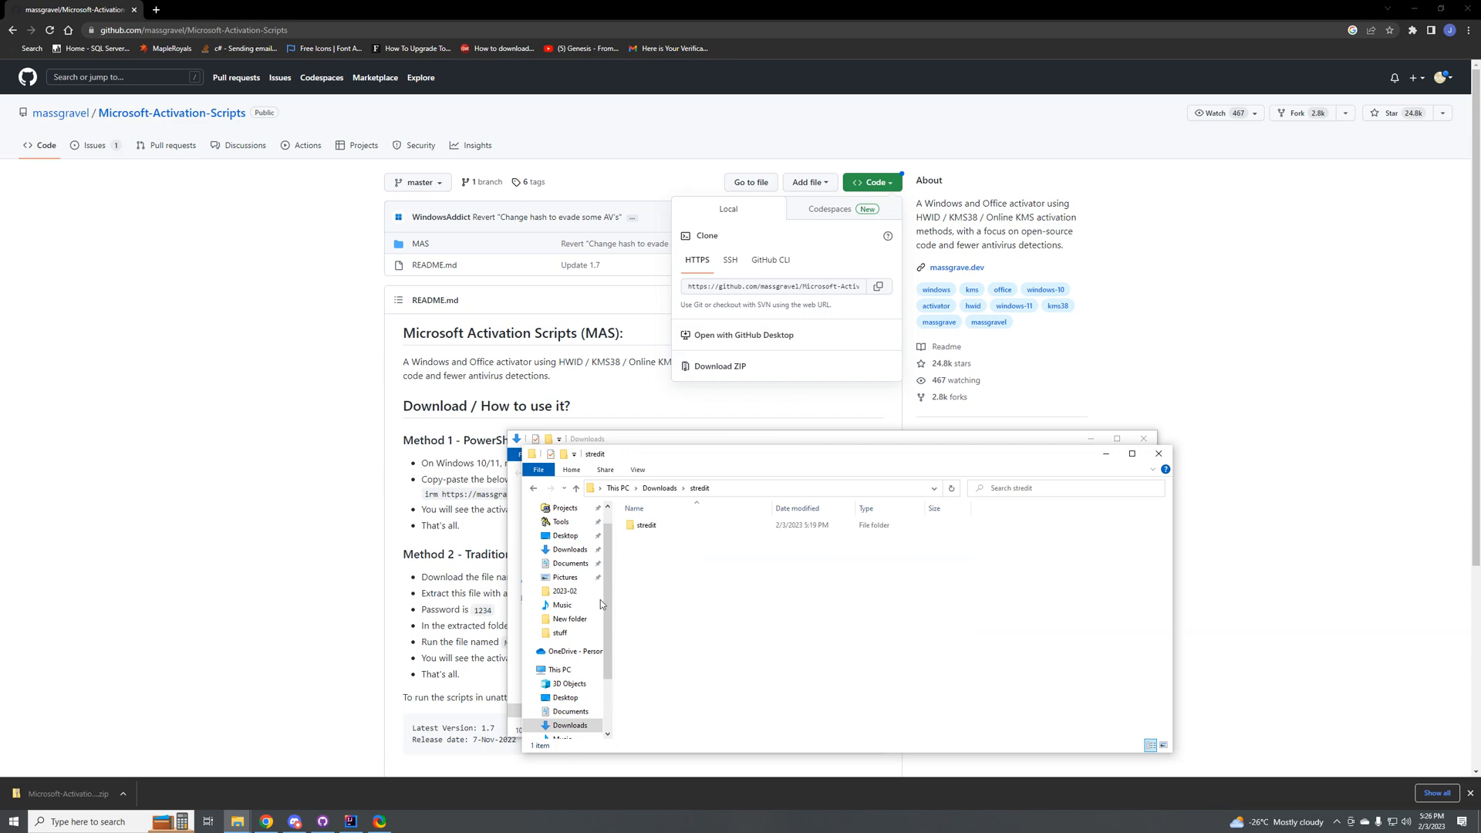
{"action": "left_click", "coordinate": [569, 523]}
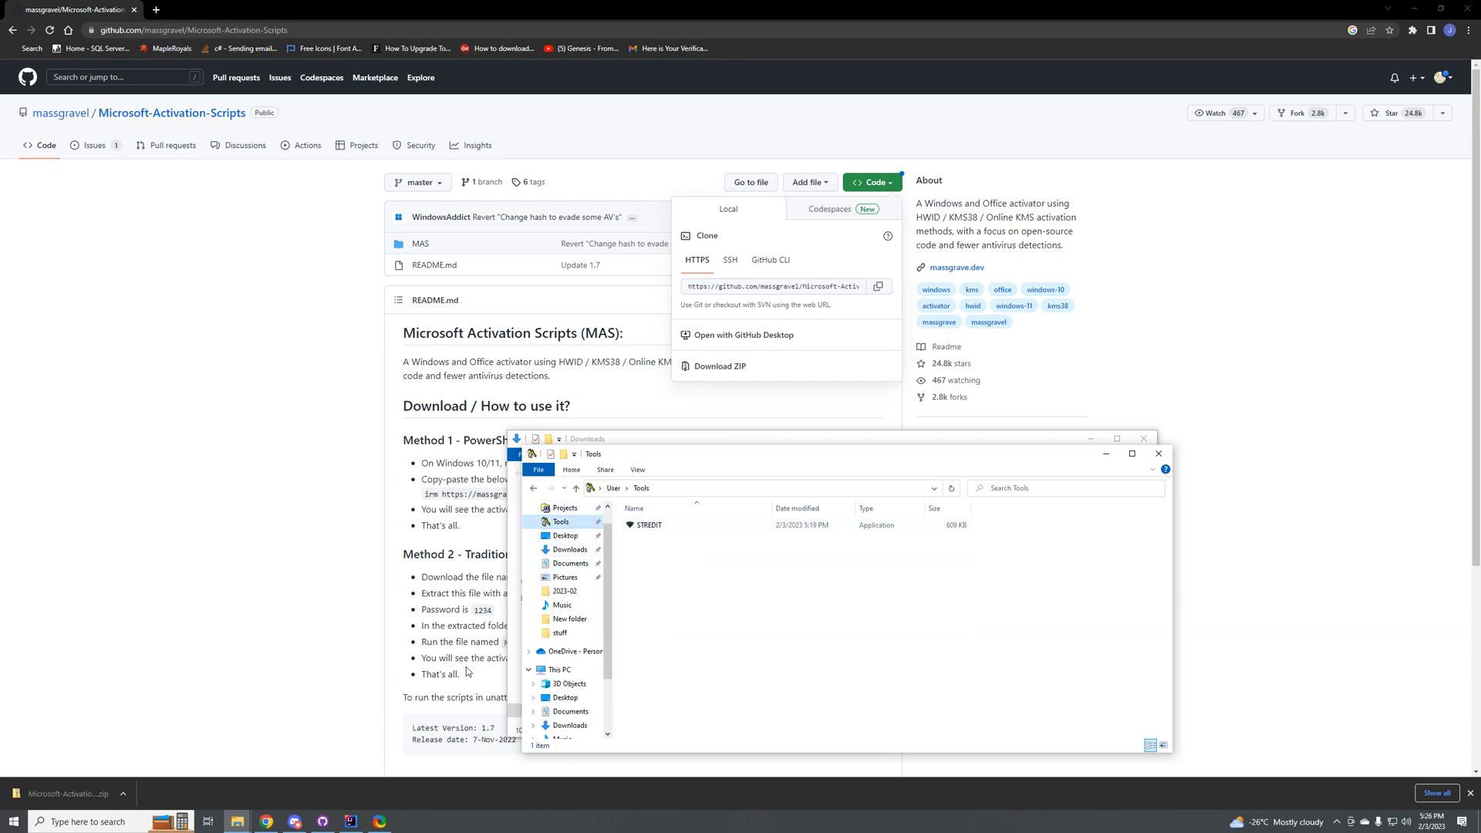
Step: Switch to the Cosmic project in IntelliJ IDEA and search Windows for sql
{"action": "left_click", "coordinate": [351, 821]}
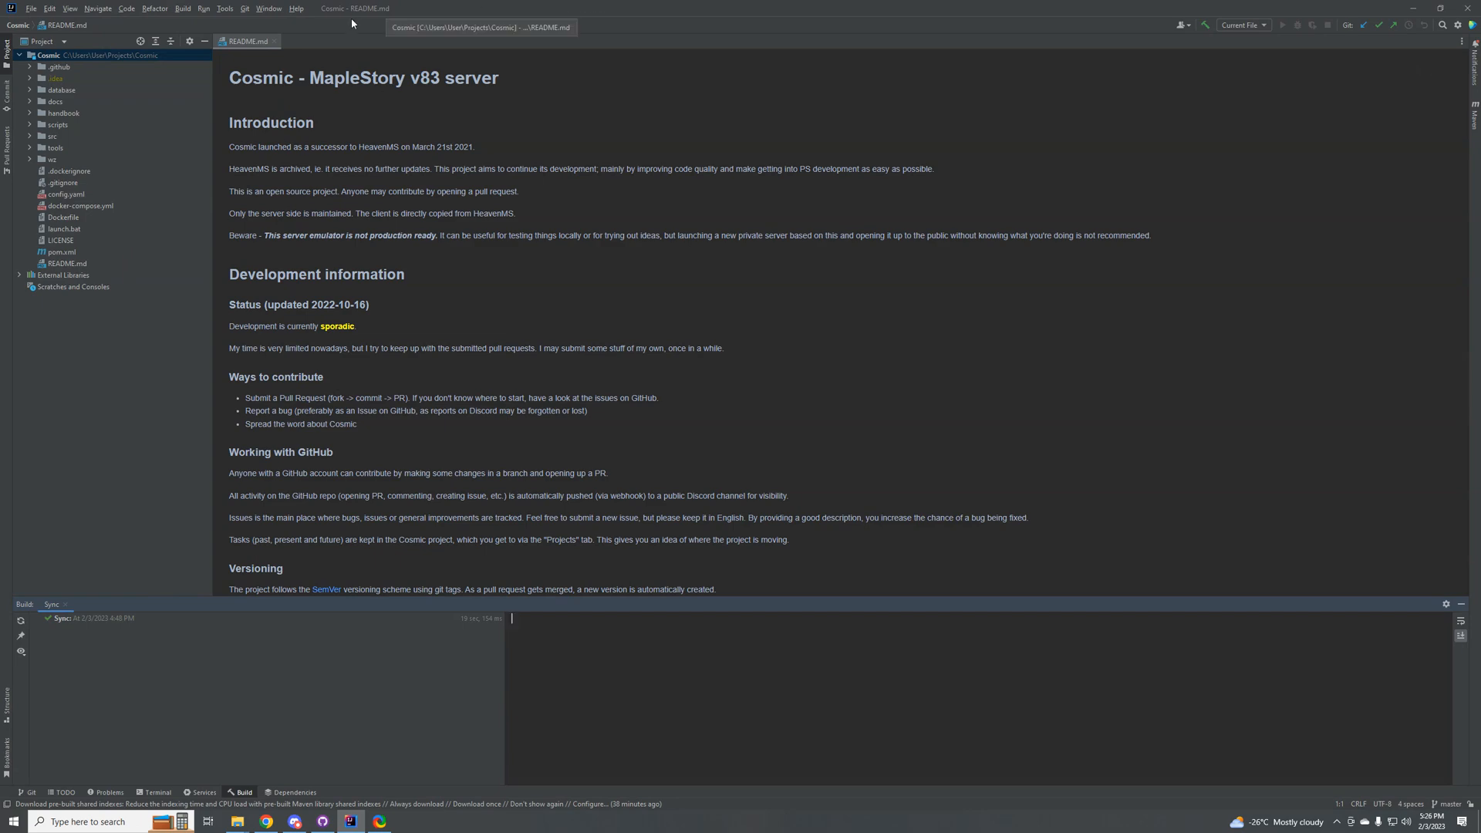
{"action": "left_click", "coordinate": [114, 821]}
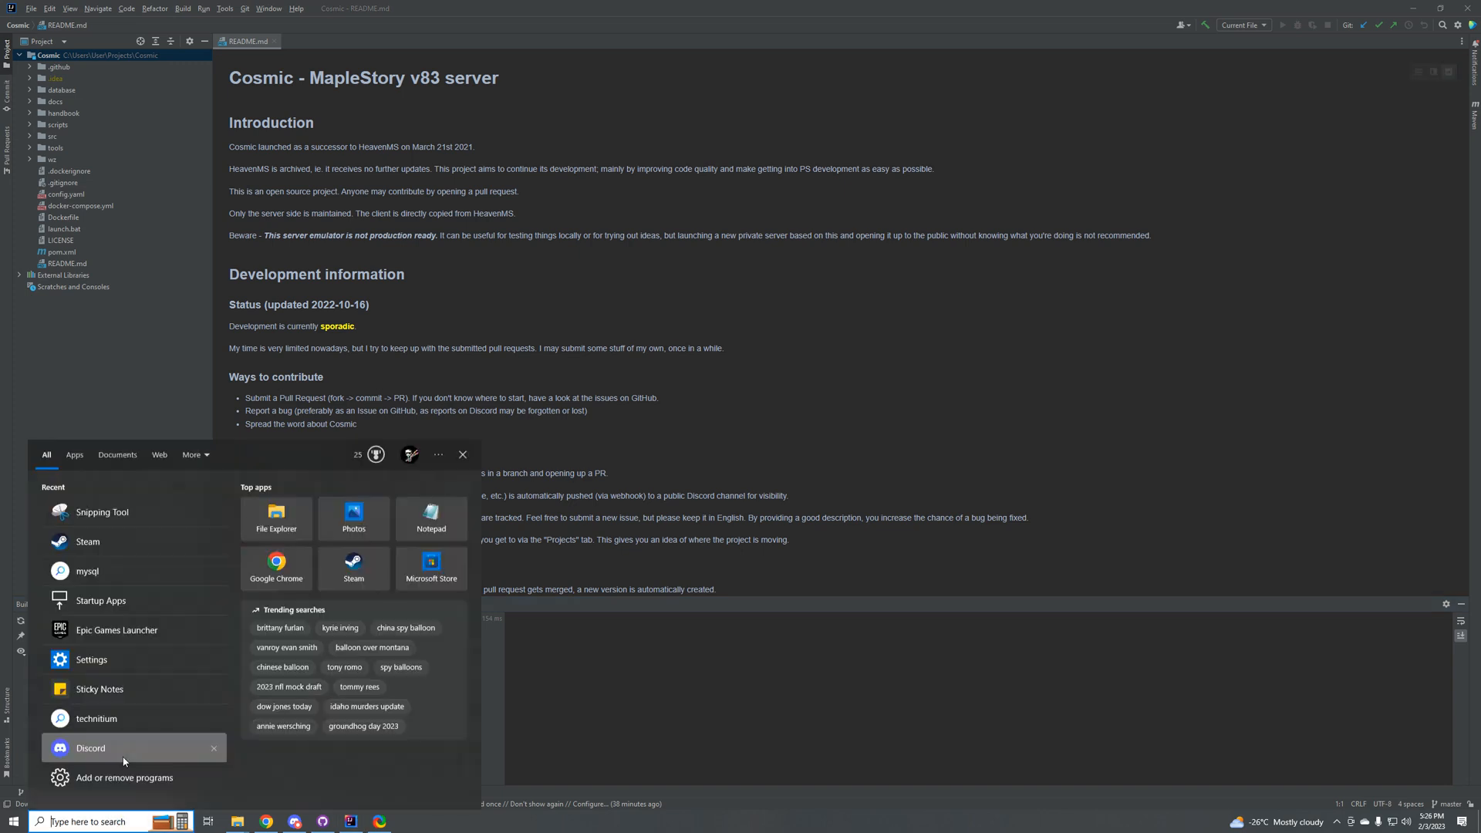
{"action": "type", "text": "sql"}
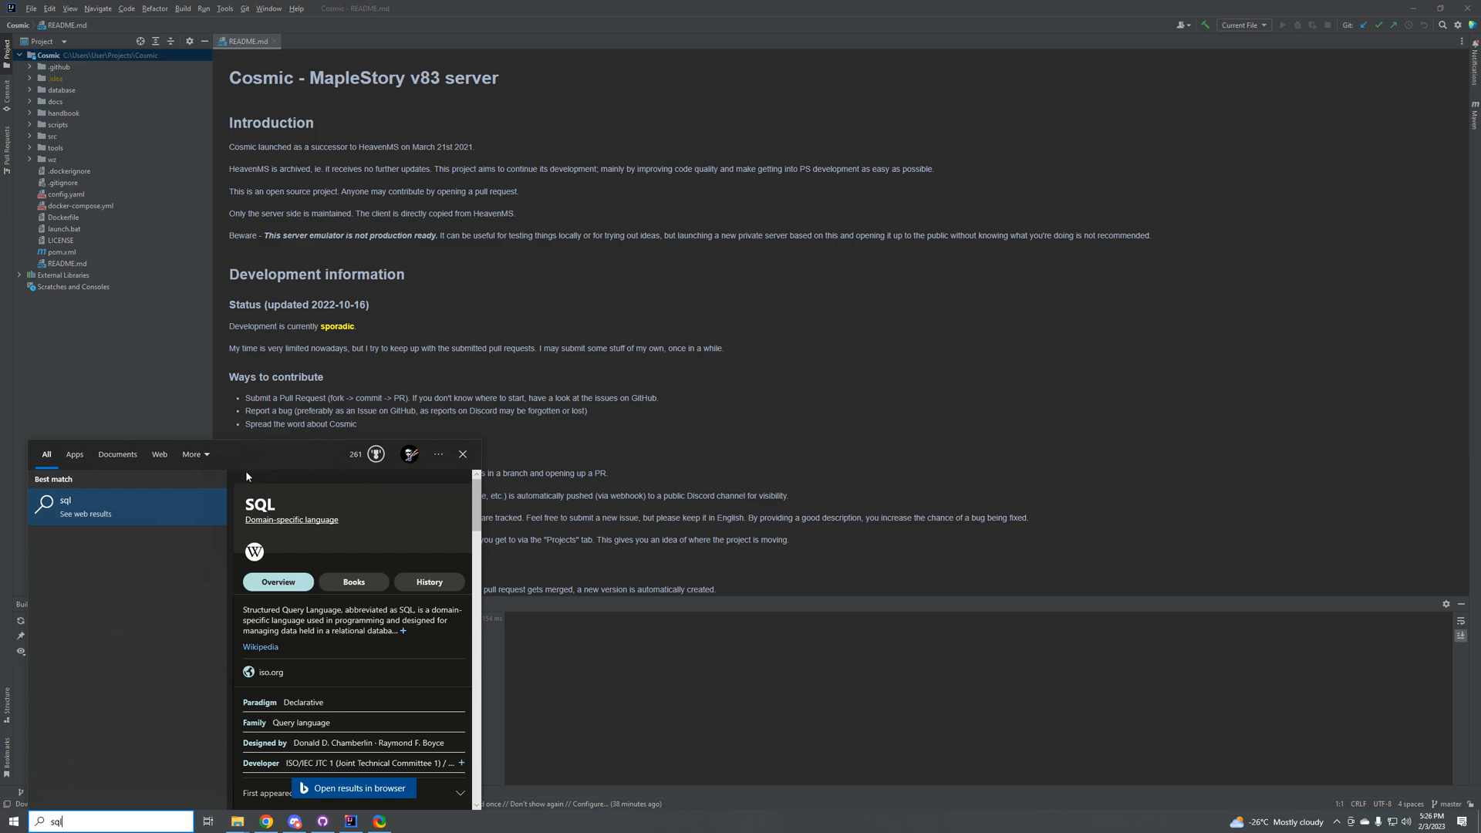
Step: Return to Google Chrome, move its window down over the Cosmic project and search for xampp download in a new tab
{"action": "left_click", "coordinate": [263, 824]}
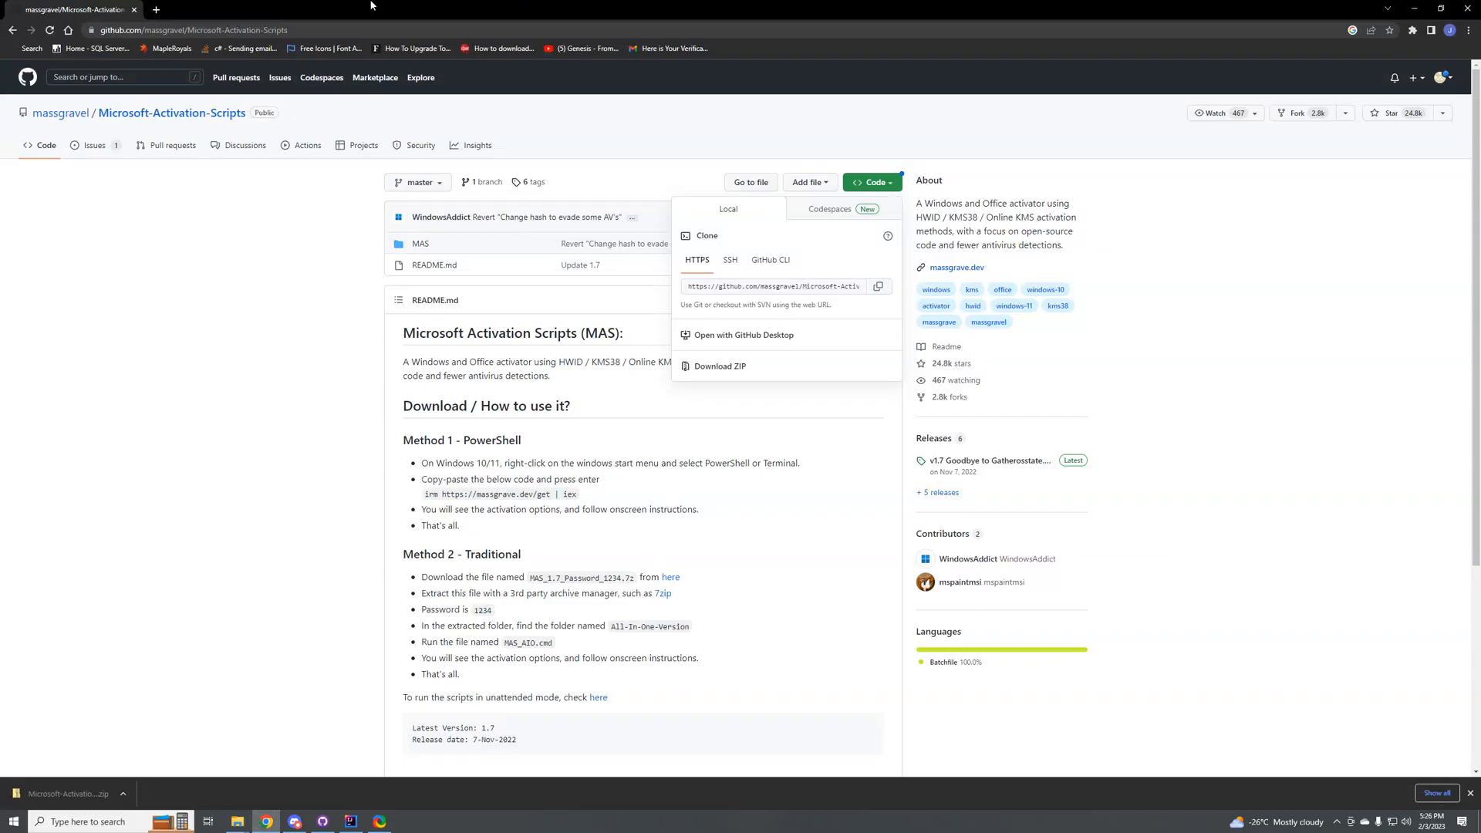
{"action": "left_click_drag", "start_coordinate": [371, 6], "coordinate": [893, 429]}
{"action": "left_click", "coordinate": [338, 267]}
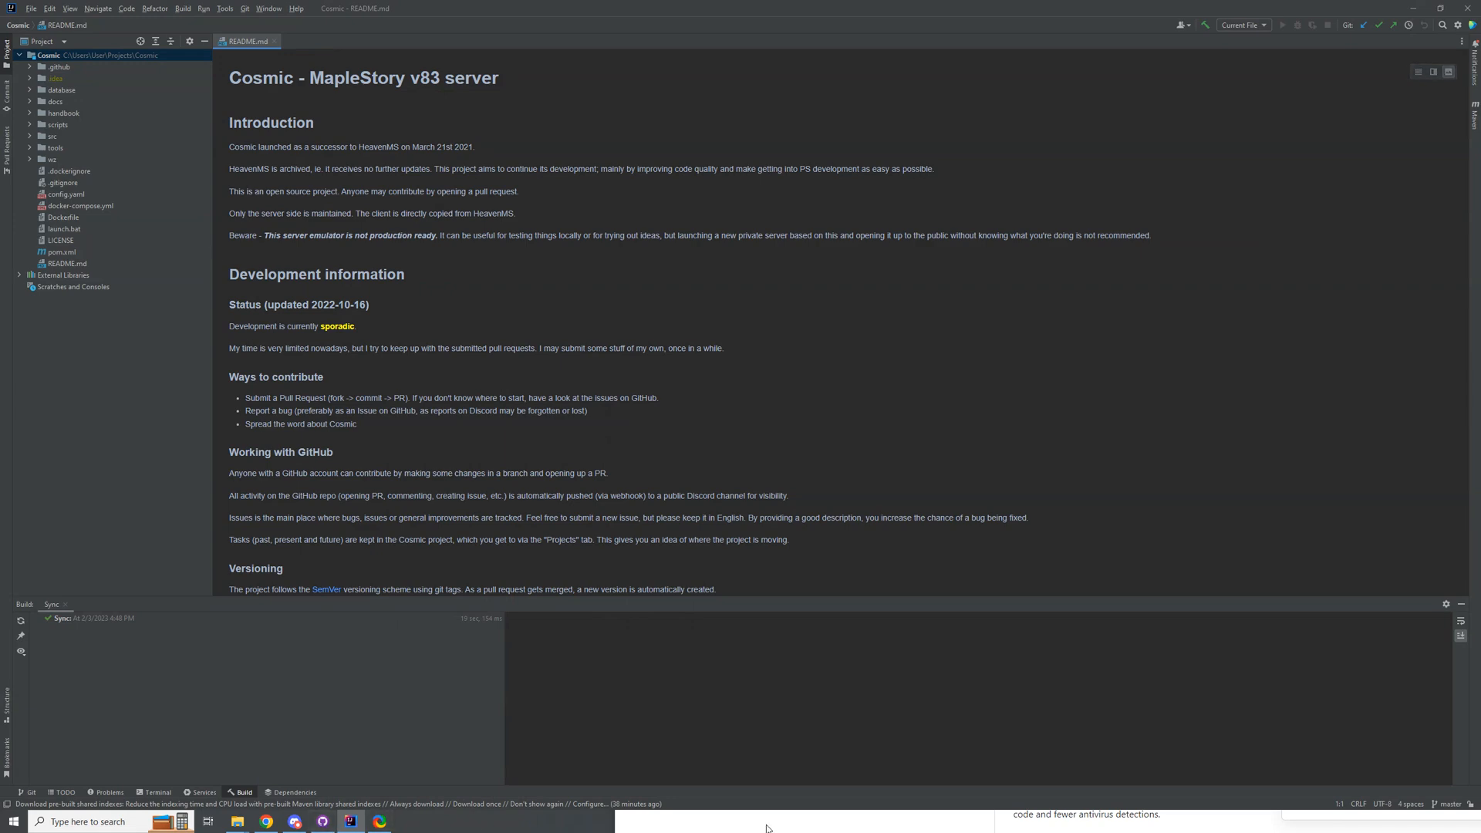
{"action": "left_click", "coordinate": [810, 820]}
{"action": "left_click", "coordinate": [771, 449]}
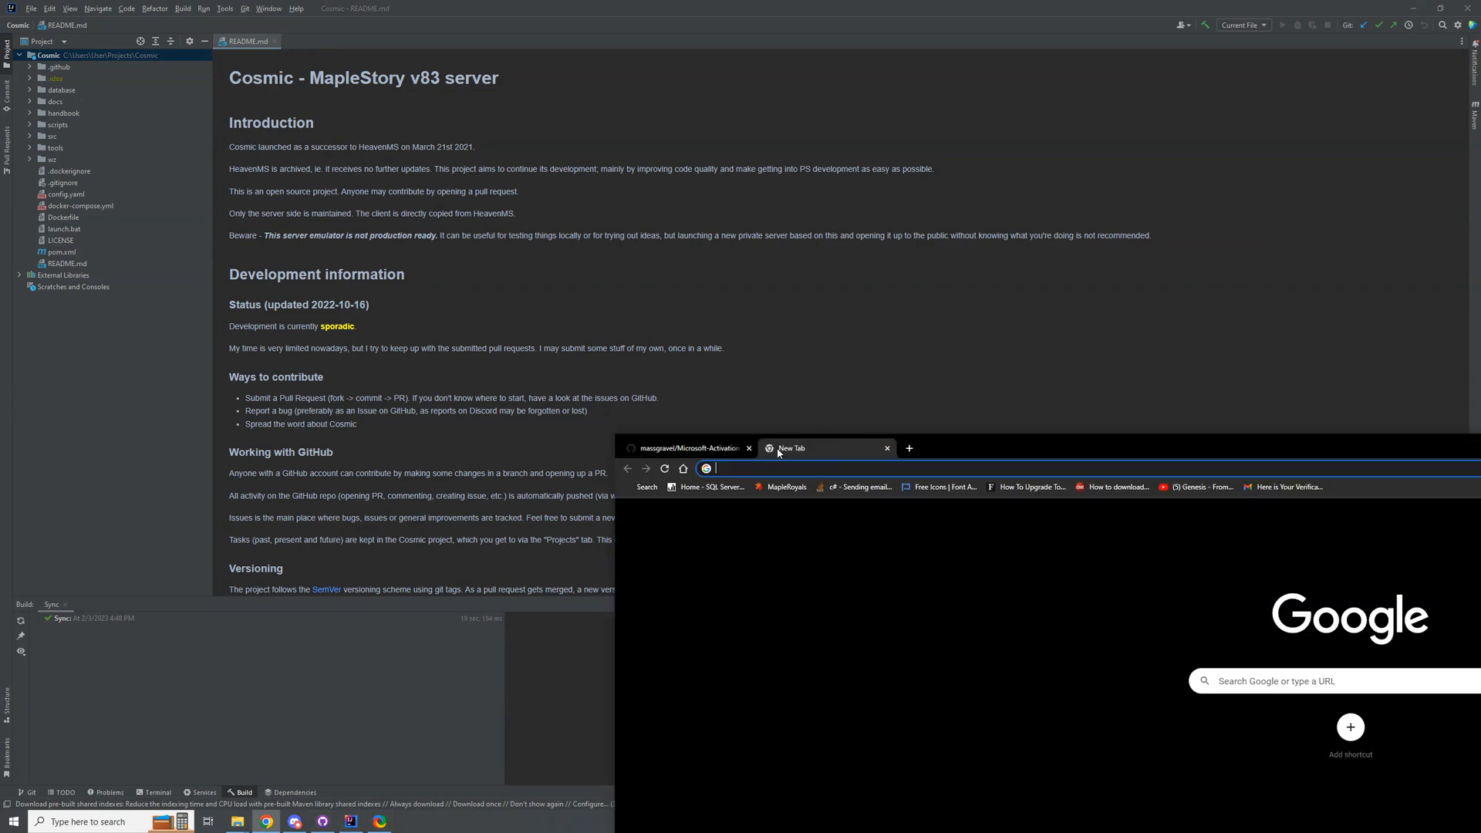
{"action": "type", "text": "xamp"}
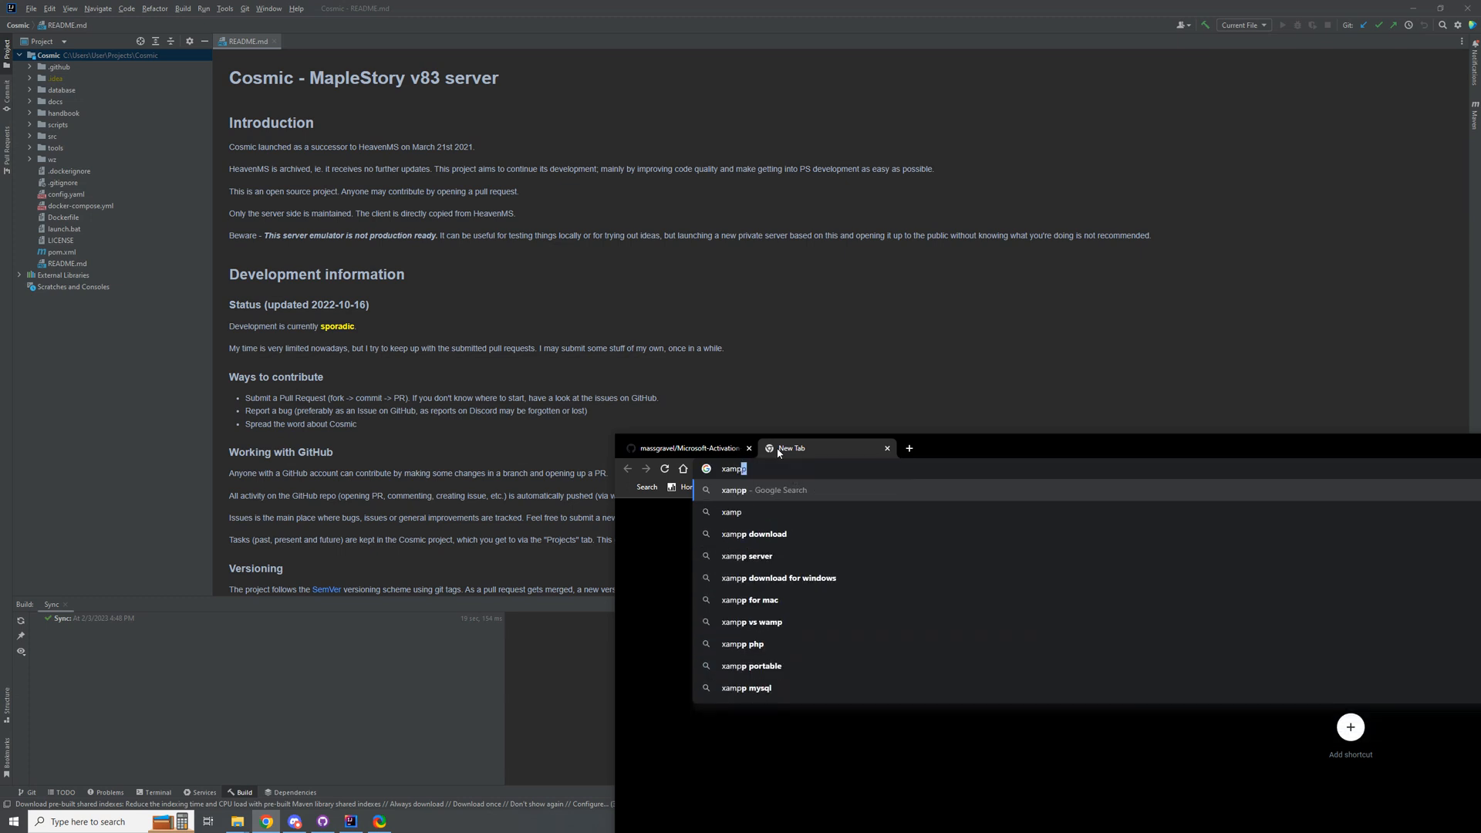
{"action": "key", "text": "Down"}
{"action": "key", "text": "Down"}
{"action": "key", "text": "Return"}
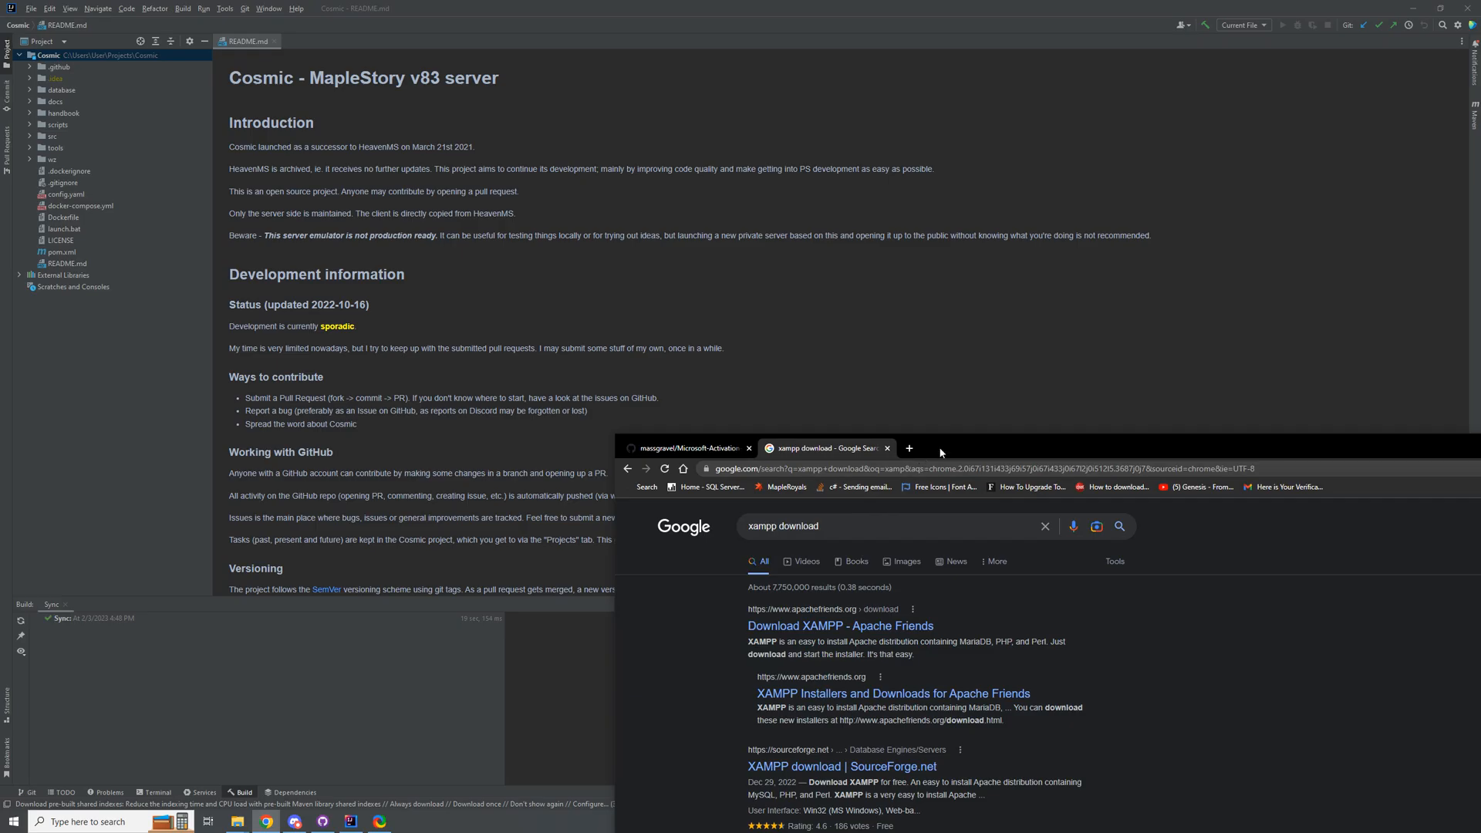
Step: Maximize the browser window, open the Apache Friends download page and download XAMPP 8.2.0 (64 bit) for Windows
{"action": "double_click", "coordinate": [940, 452]}
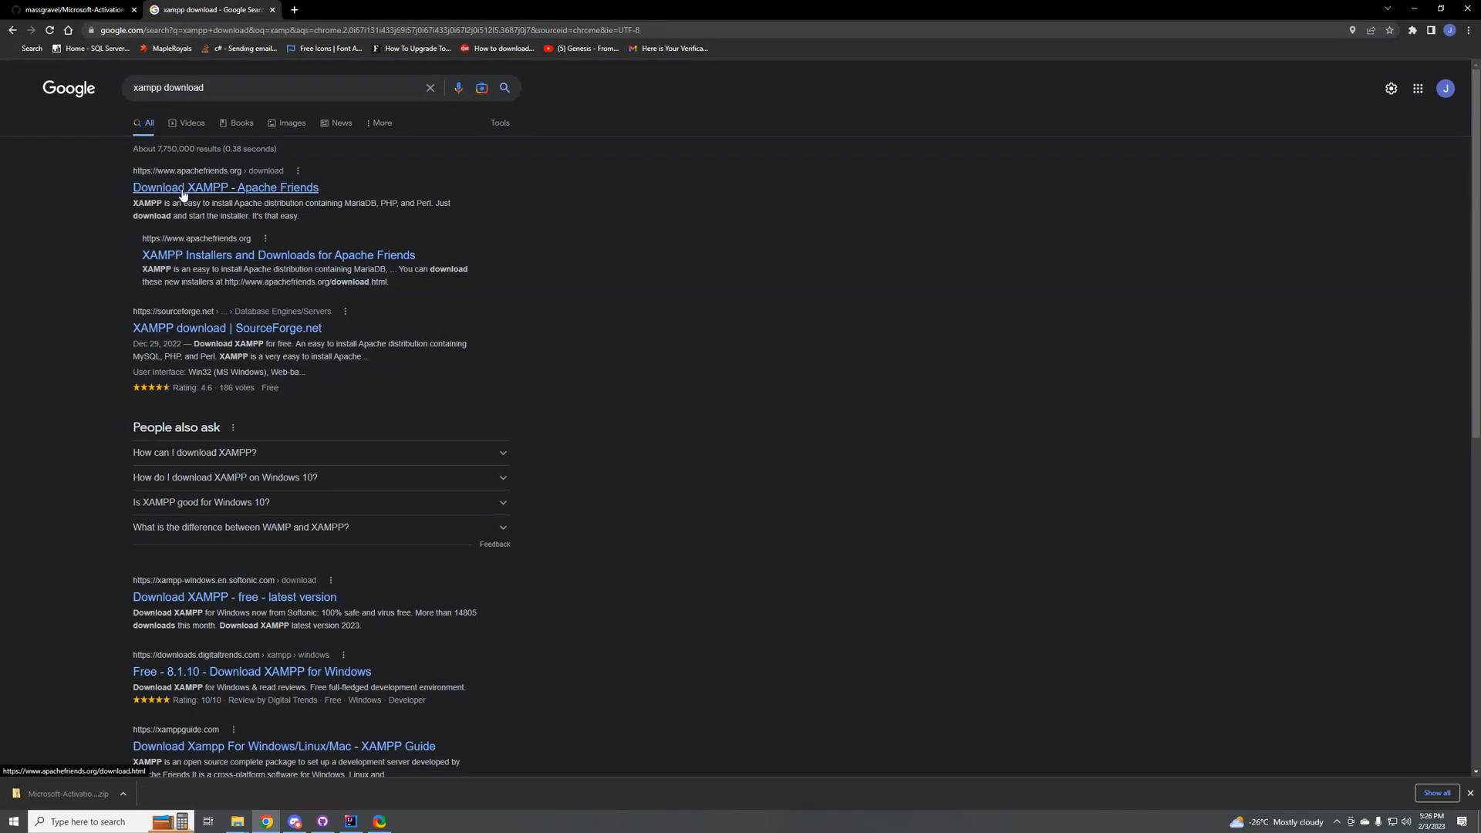
{"action": "left_click", "coordinate": [226, 192]}
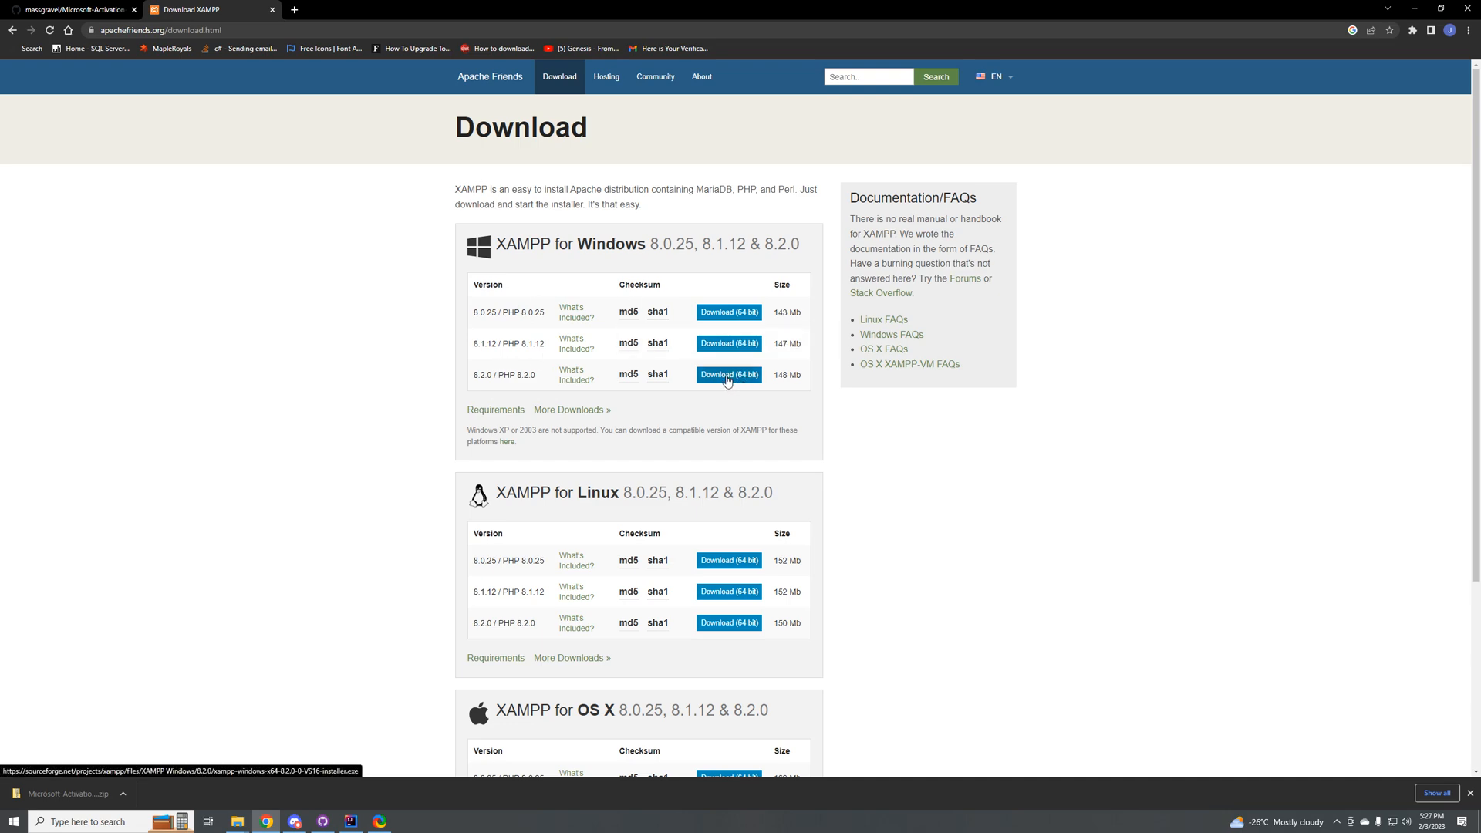
{"action": "left_click_drag", "start_coordinate": [477, 376], "coordinate": [491, 376]}
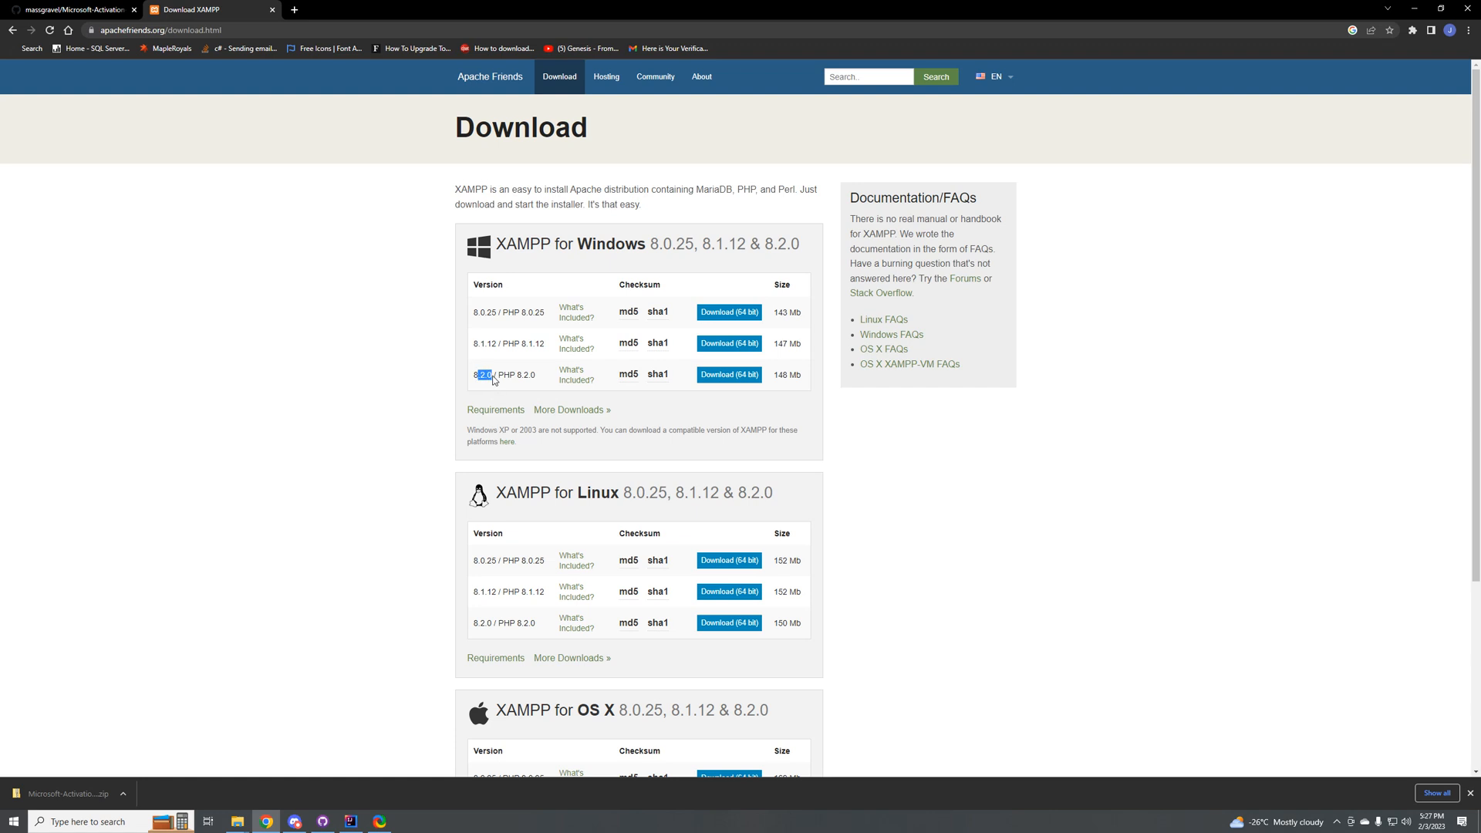
{"action": "left_click", "coordinate": [713, 376]}
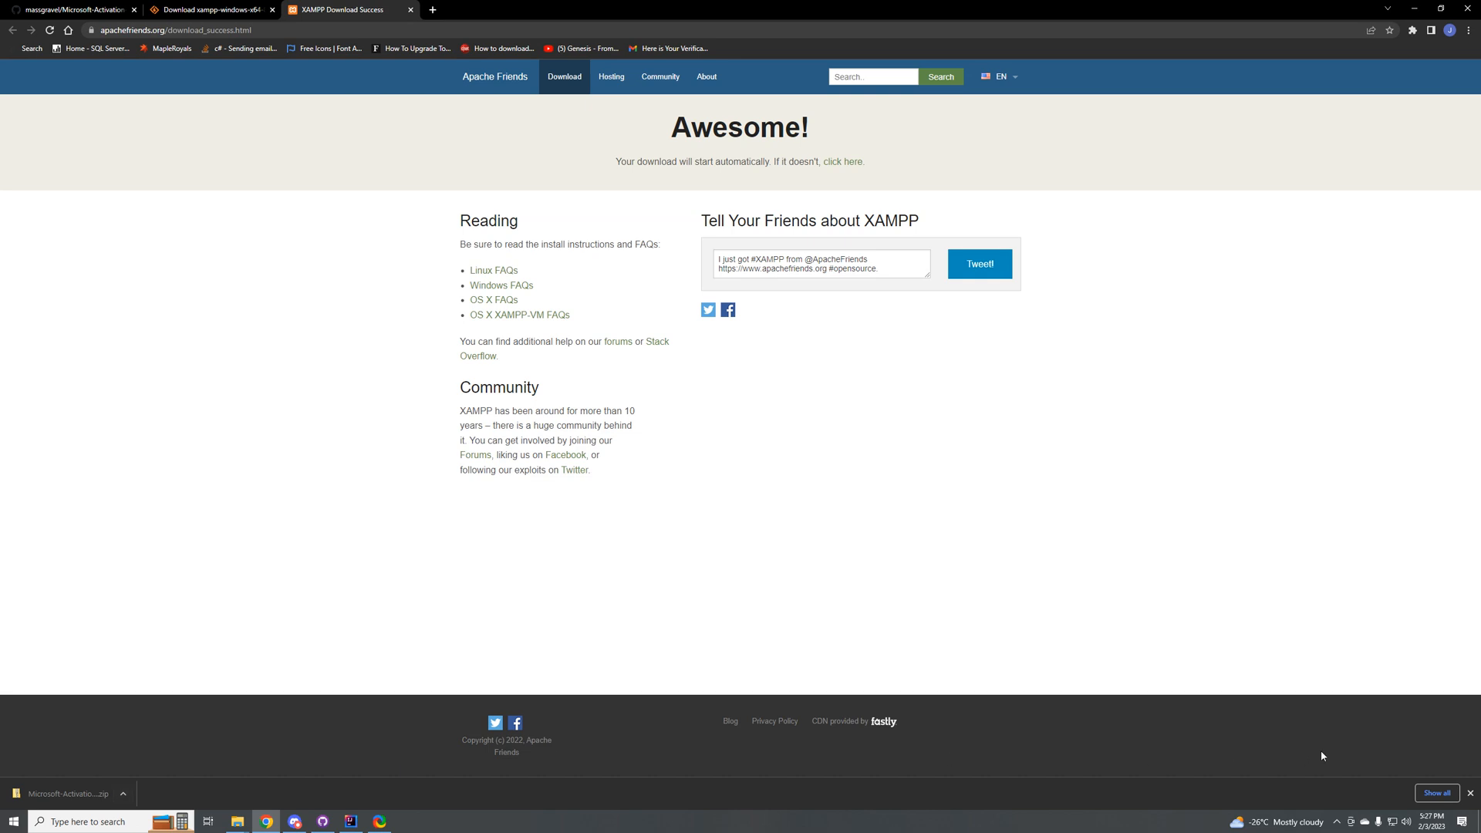
{"action": "left_click", "coordinate": [853, 162]}
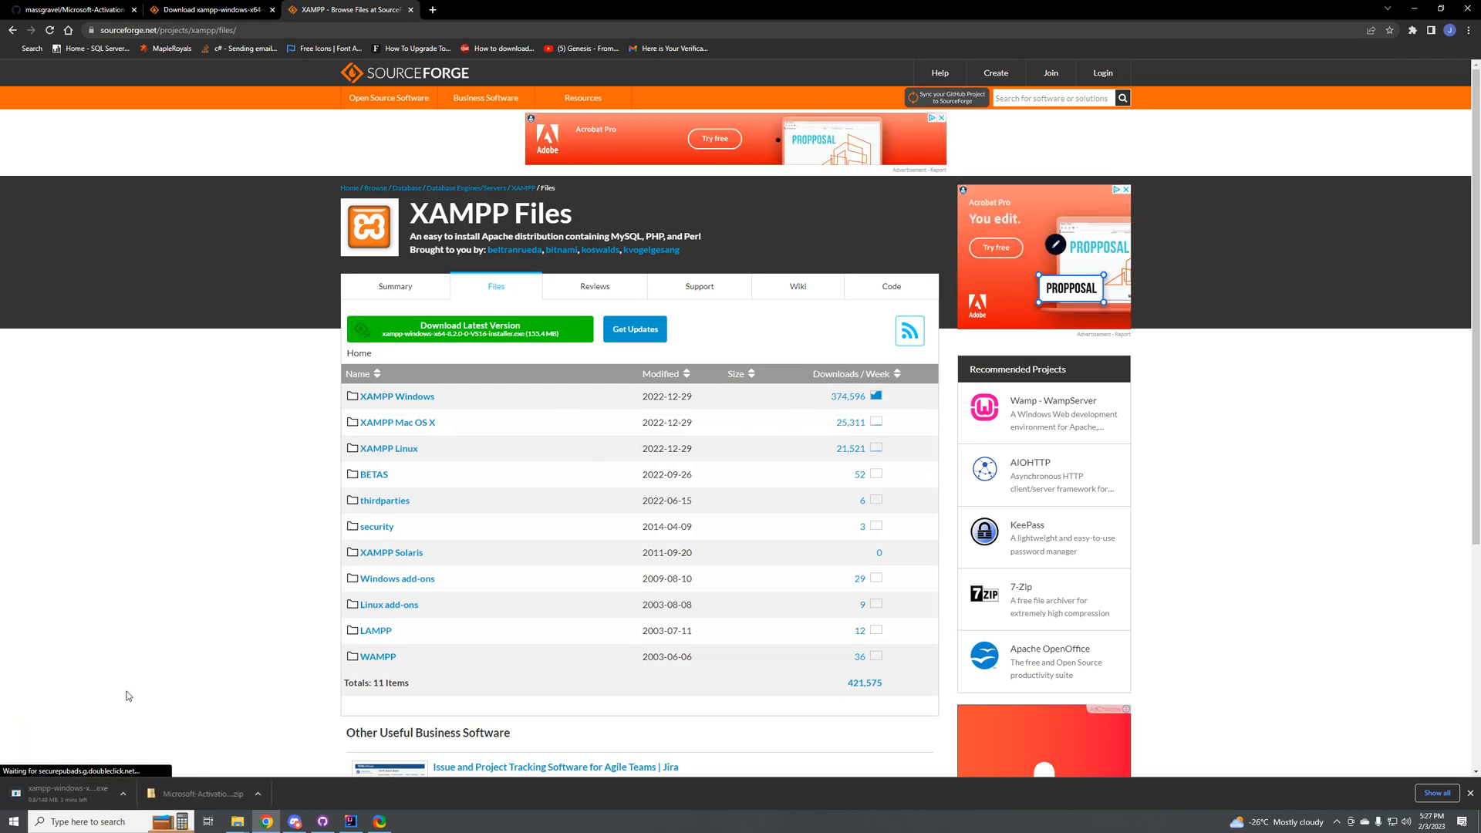
Step: Show the downloaded XAMPP installer in the Downloads folder and launch it
{"action": "left_click", "coordinate": [118, 799]}
{"action": "left_click", "coordinate": [154, 757]}
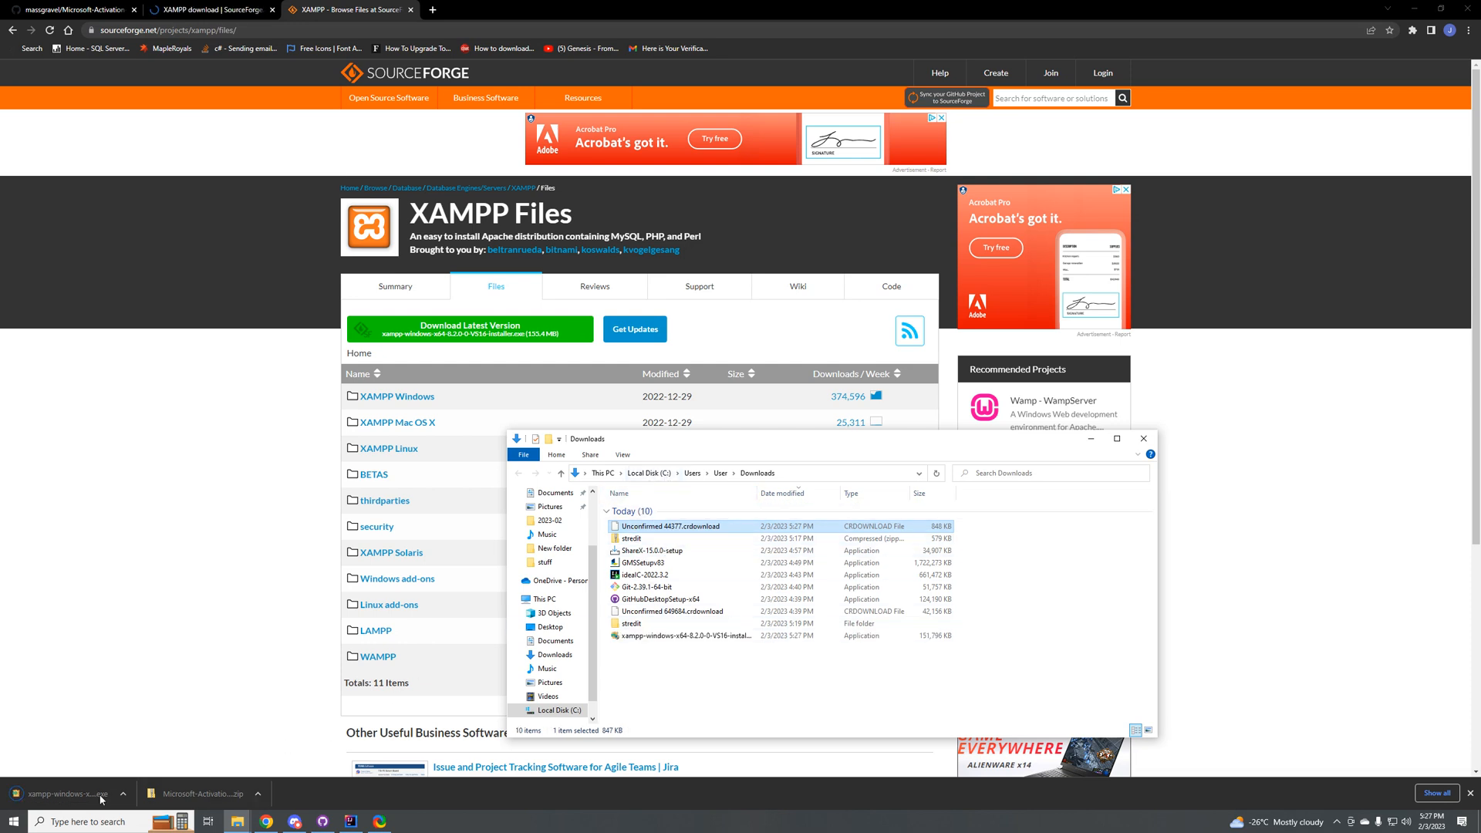
{"action": "left_click", "coordinate": [661, 637]}
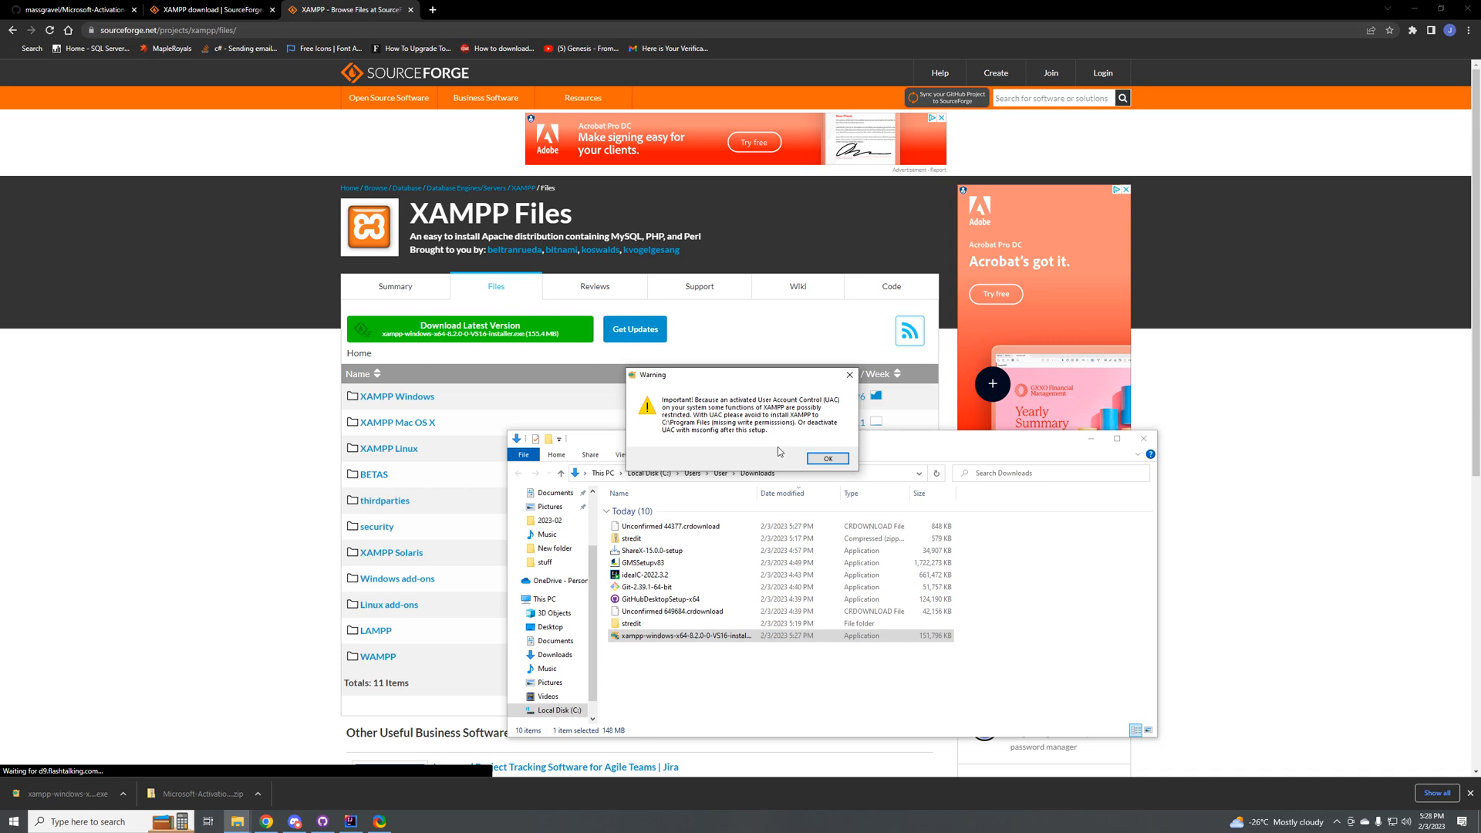
Step: Search Windows for uac, open the User Account Control settings and confirm the Never notify level
{"action": "left_click", "coordinate": [99, 821]}
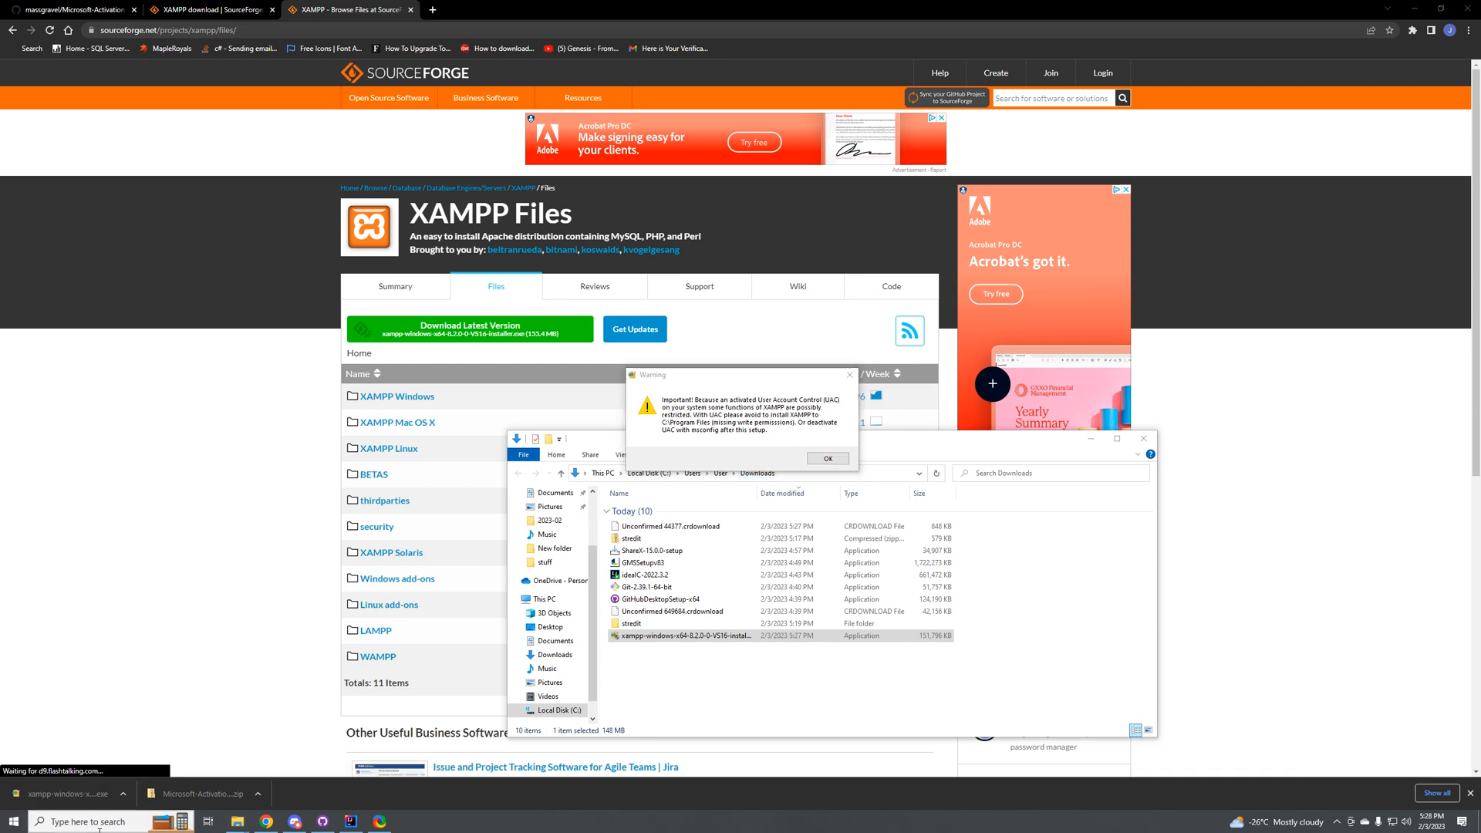
{"action": "type", "text": "uac"}
{"action": "key", "text": "Return"}
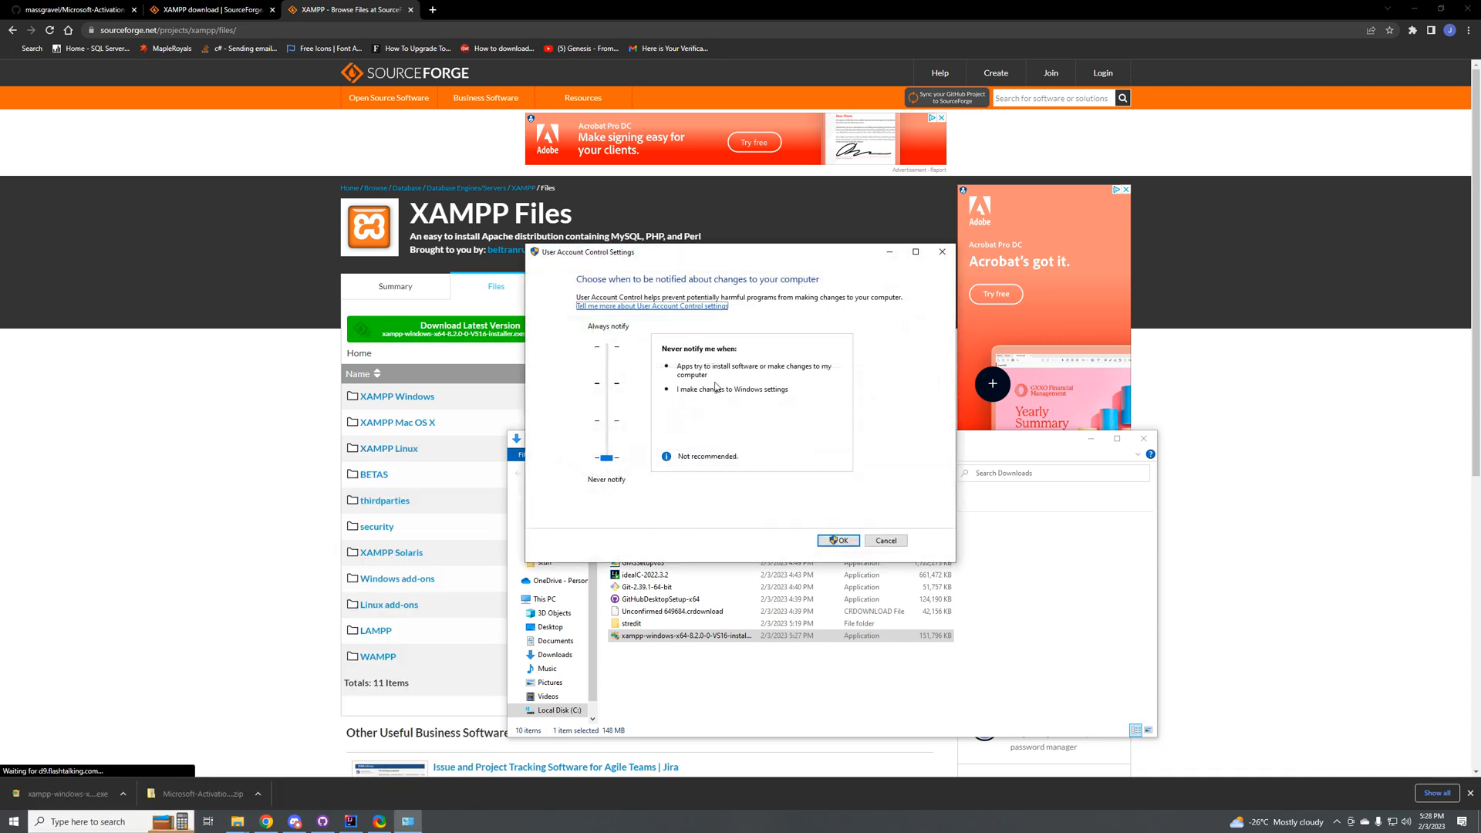
{"action": "left_click", "coordinate": [837, 540]}
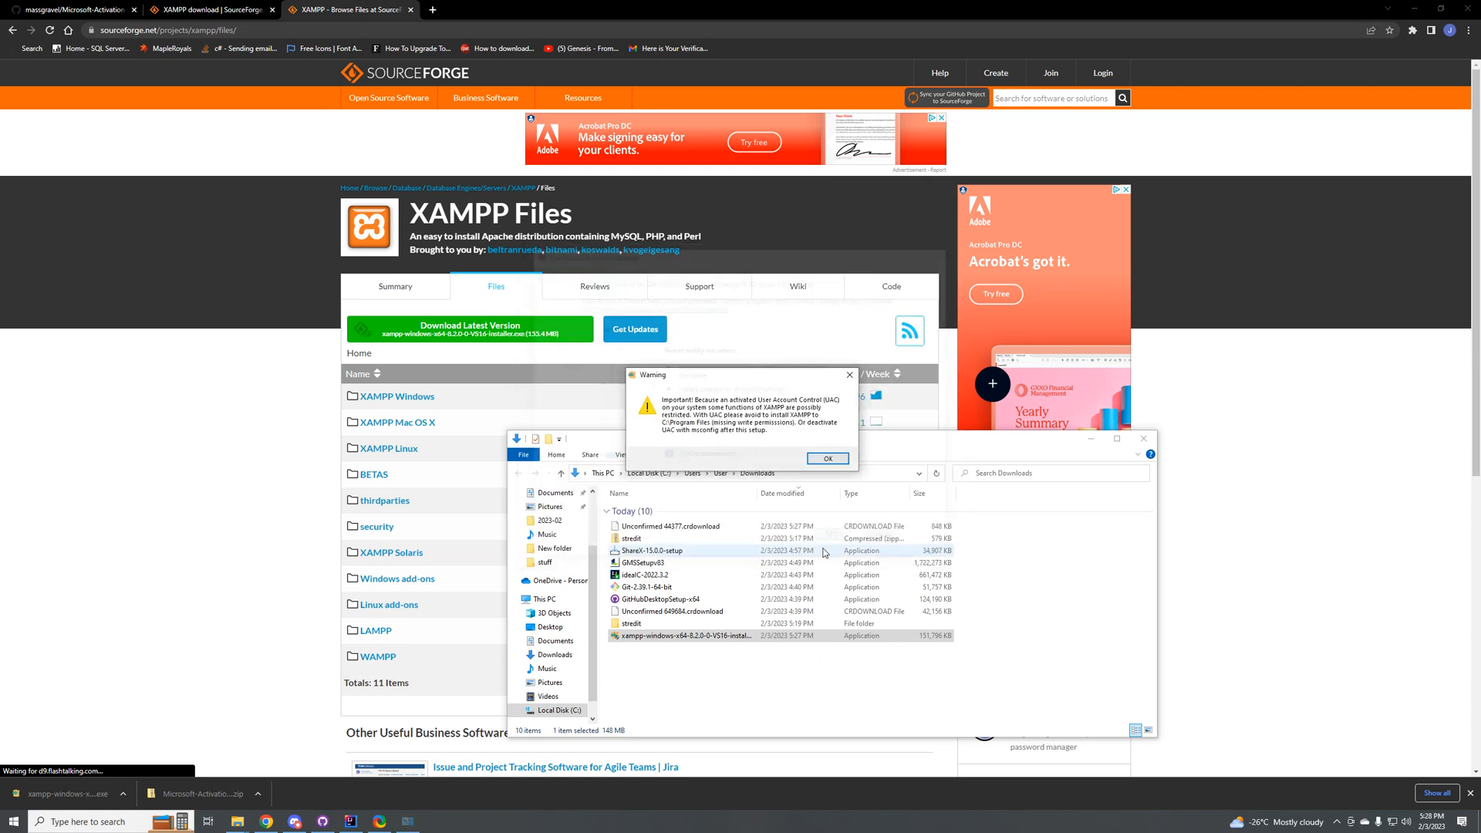
Step: Accept the installer's UAC warning and exclude FileZilla FTP Server, Mercury Mail Server, Tomcat, Perl, Webalizer and Fake Sendmail, keeping MySQL and phpMyAdmin
{"action": "left_click", "coordinate": [828, 458]}
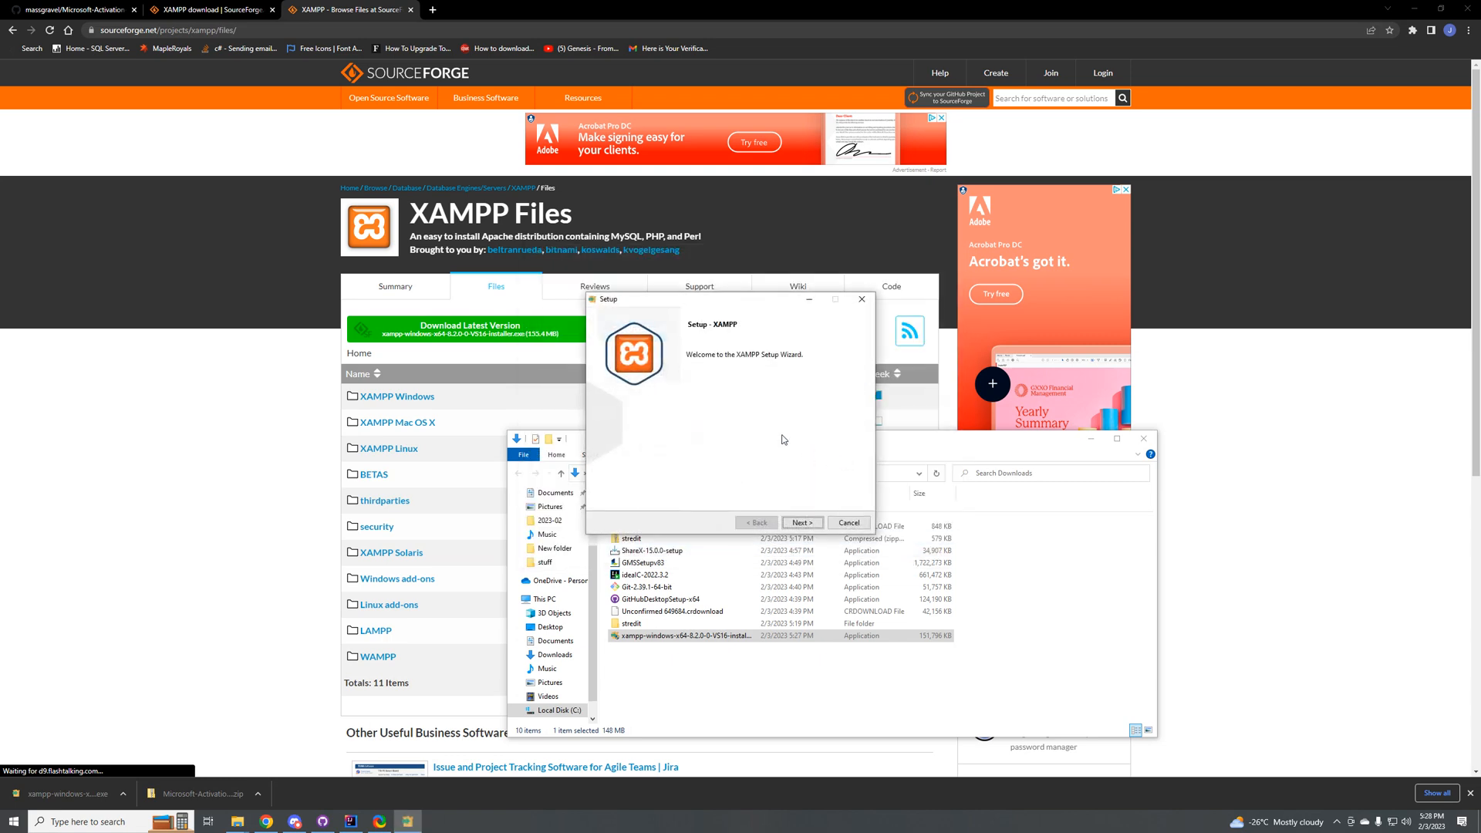
{"action": "left_click", "coordinate": [802, 524]}
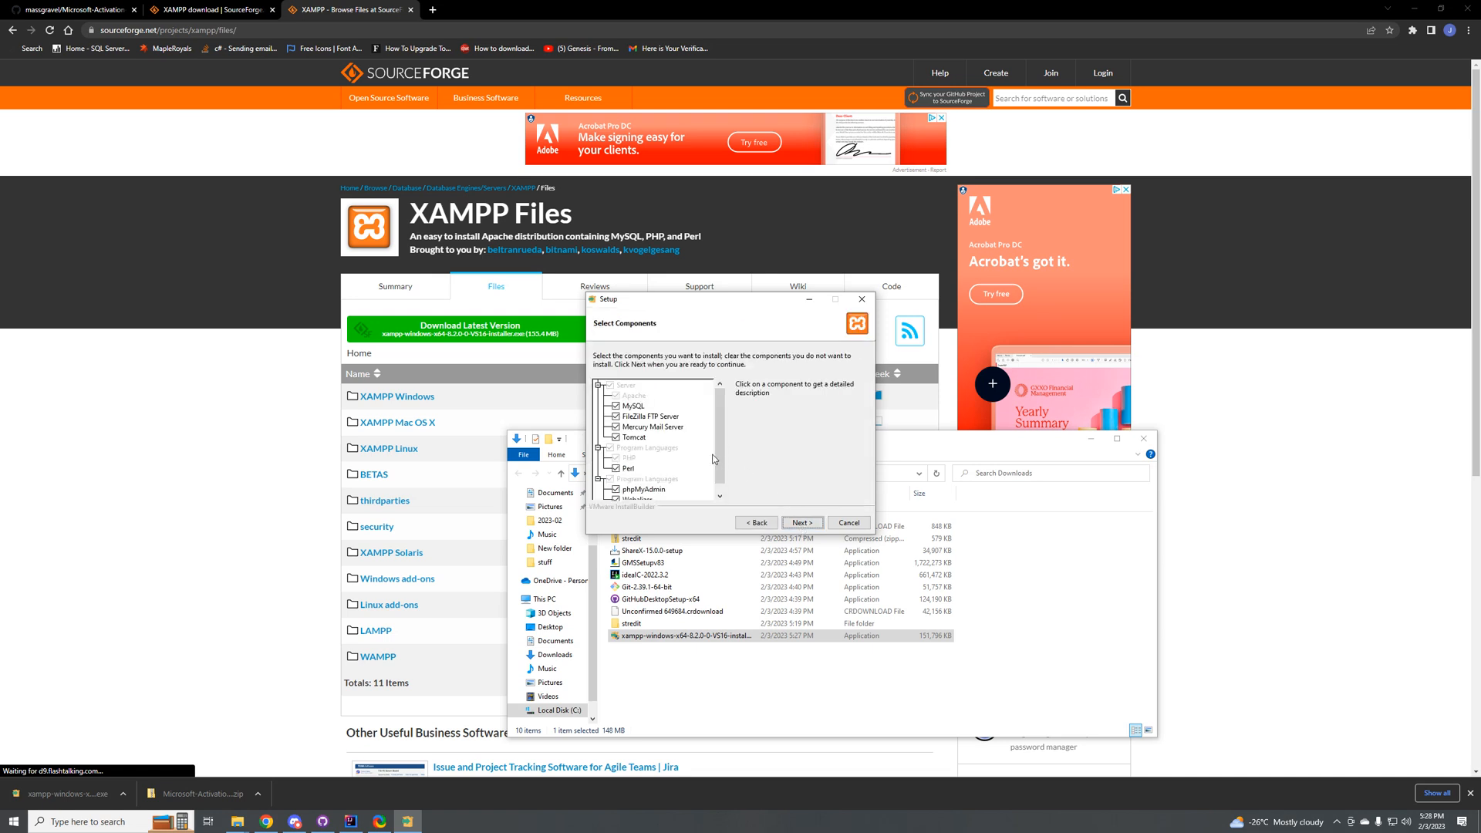
{"action": "left_click", "coordinate": [616, 417]}
{"action": "left_click", "coordinate": [616, 427]}
{"action": "left_click", "coordinate": [617, 438]}
{"action": "left_click", "coordinate": [615, 468]}
{"action": "scroll", "coordinate": [617, 472], "scroll_direction": "down", "scroll_amount": 1}
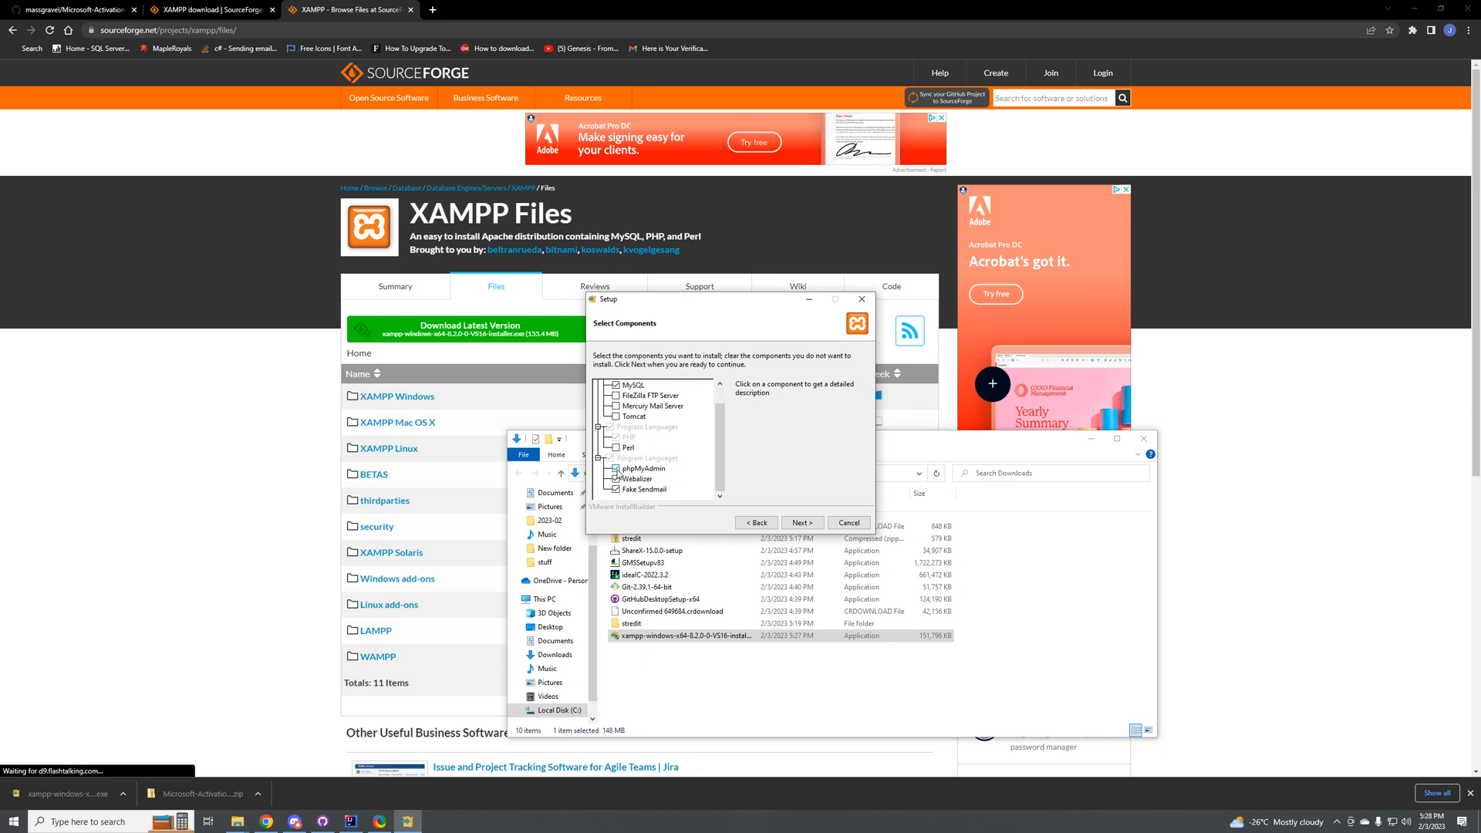
{"action": "left_click", "coordinate": [616, 469]}
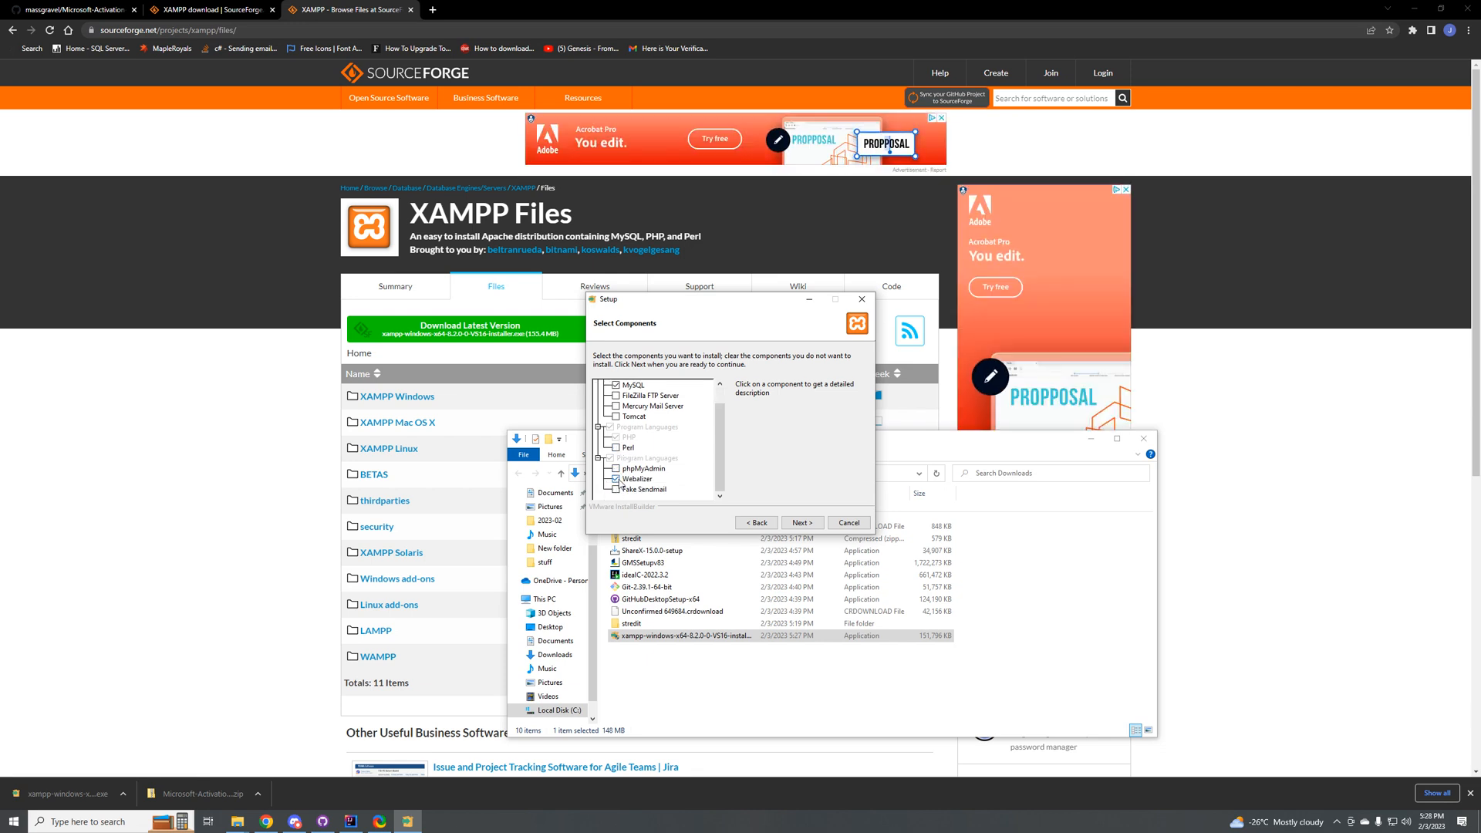
{"action": "left_click", "coordinate": [618, 479]}
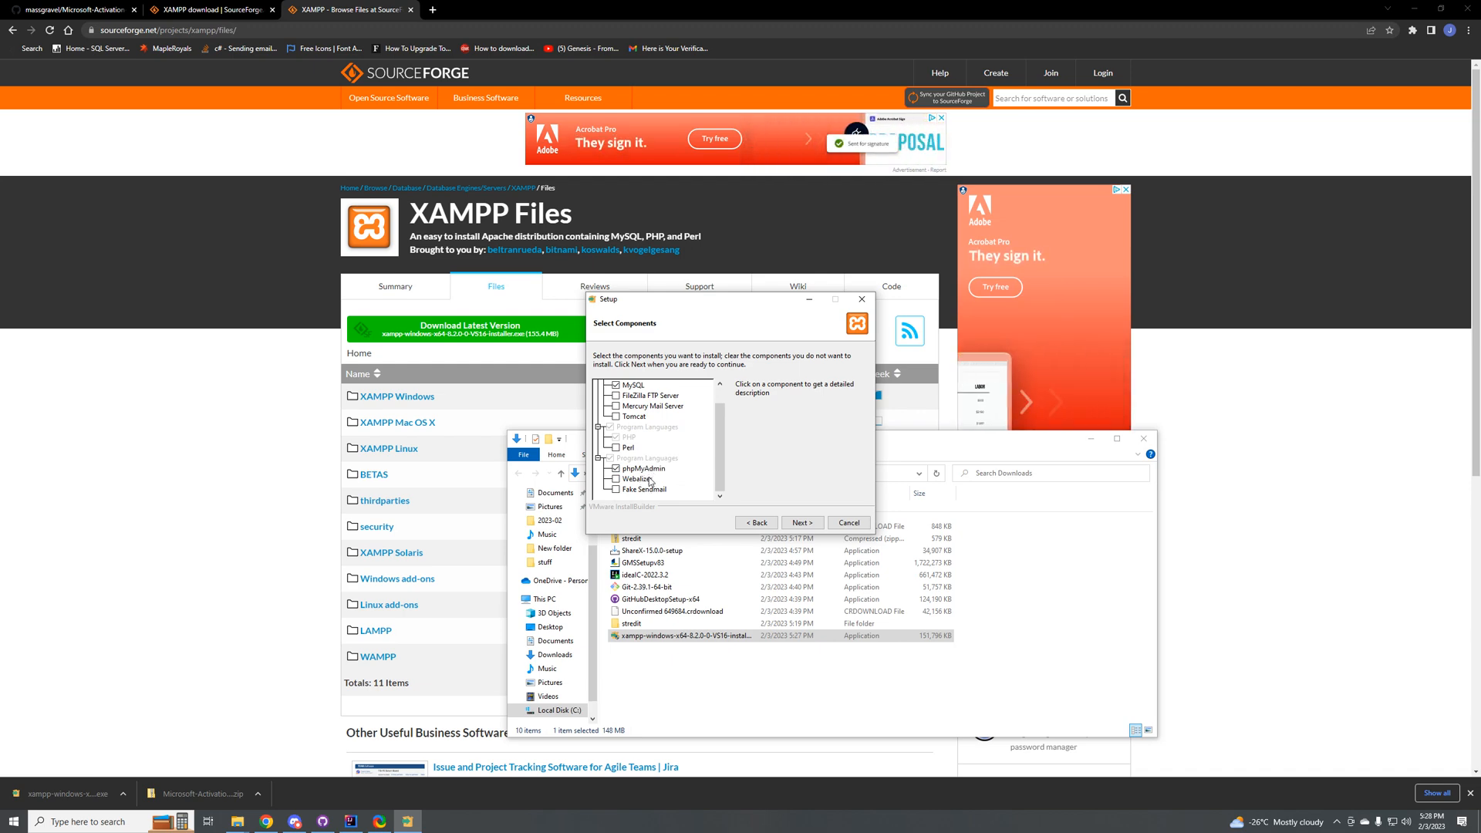
{"action": "scroll", "coordinate": [636, 439], "scroll_direction": "up", "scroll_amount": 1}
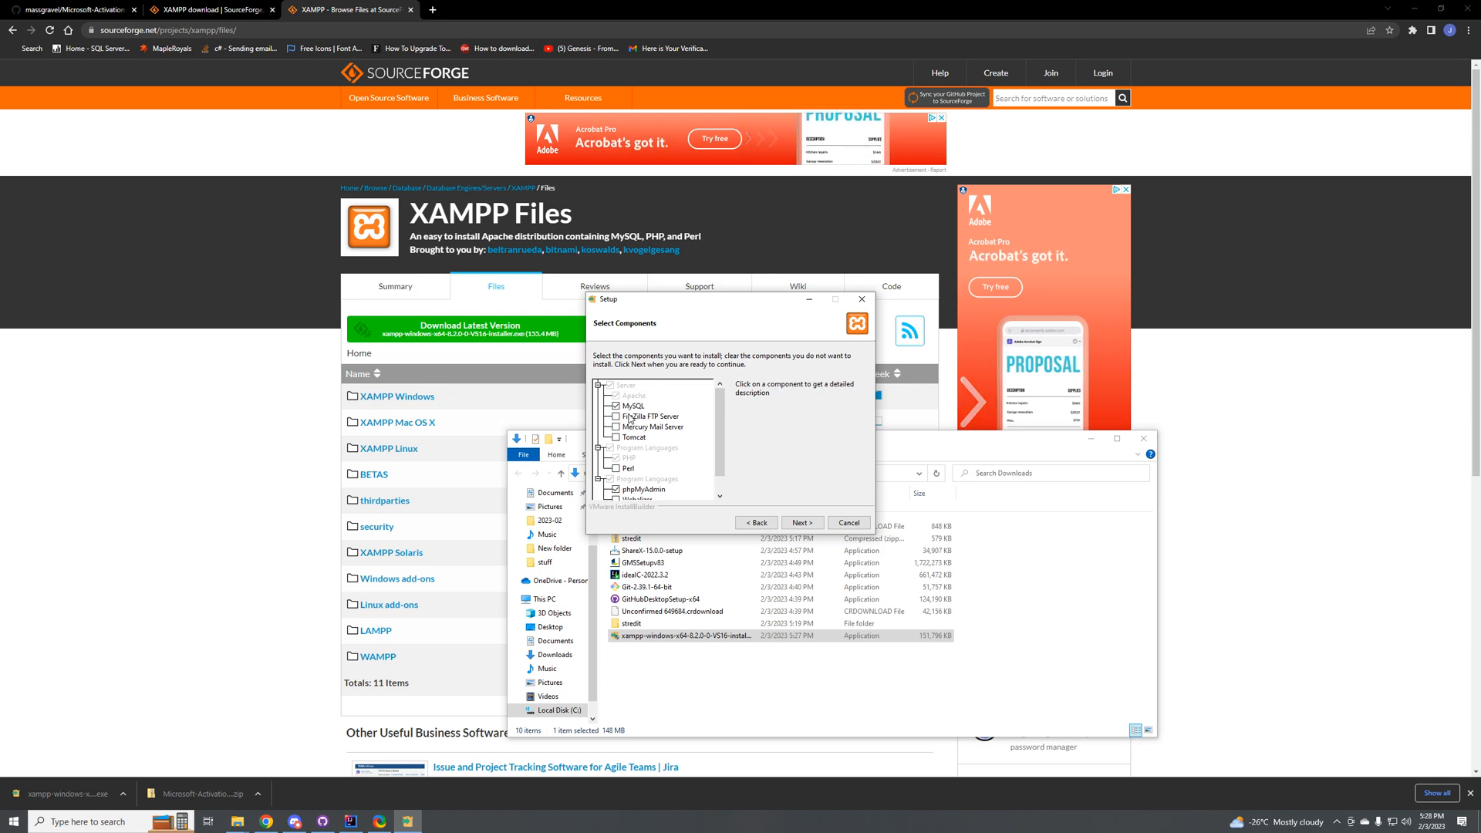
{"action": "scroll", "coordinate": [659, 461], "scroll_direction": "down", "scroll_amount": 1}
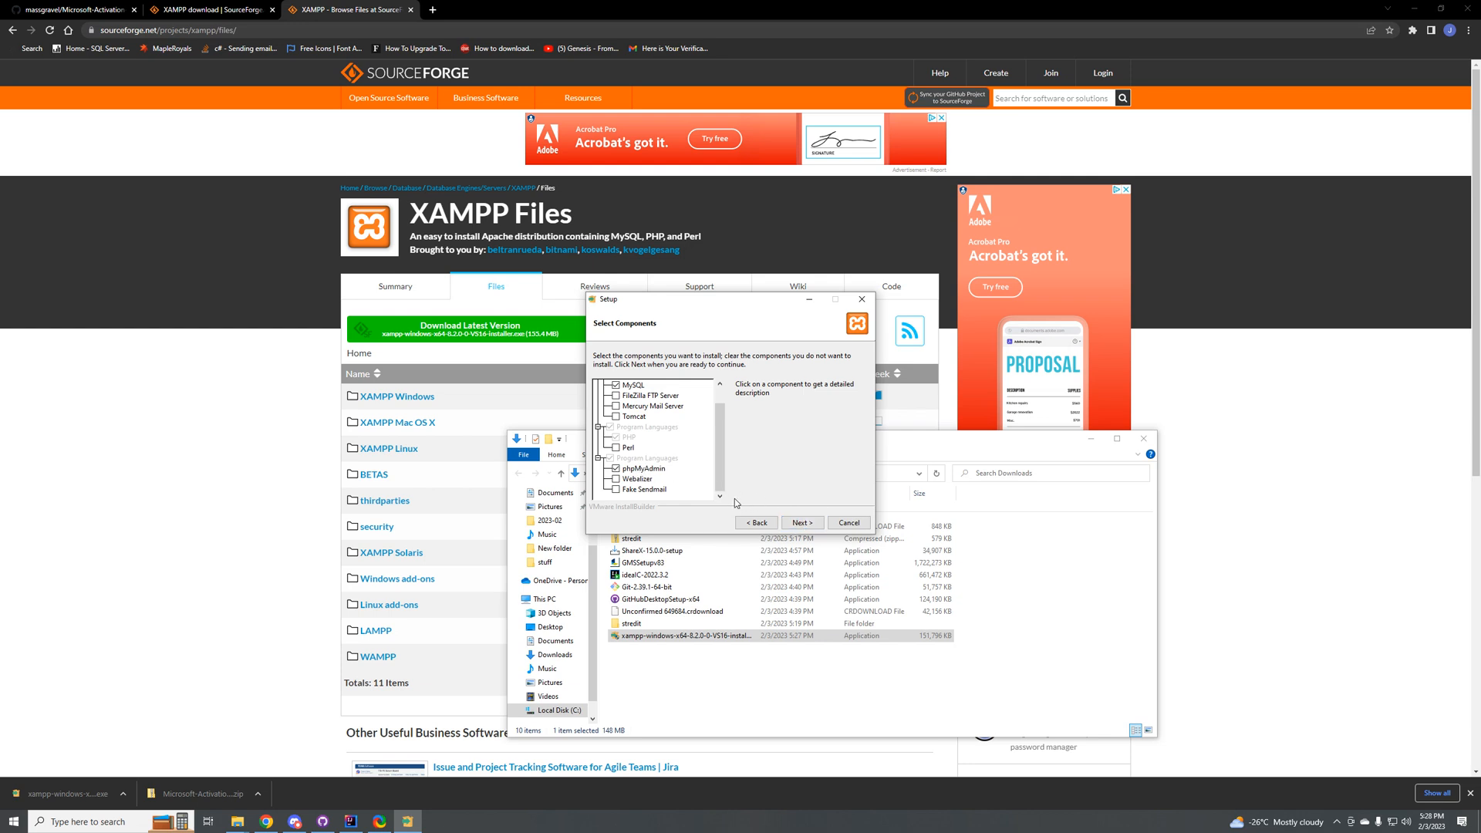
{"action": "left_click", "coordinate": [803, 522]}
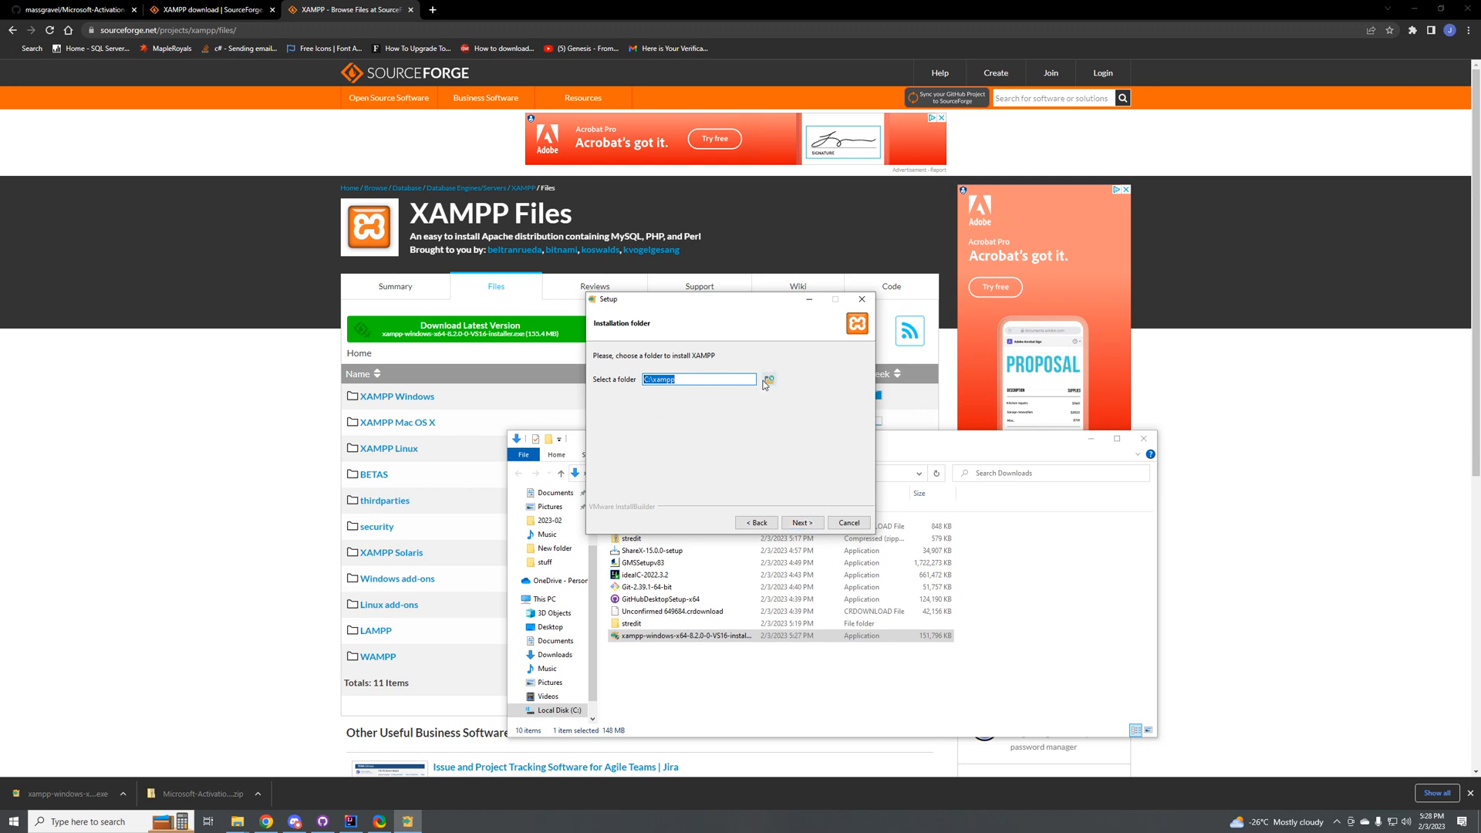
Step: Accept C:\xampp as the installation folder and English as the language, and start the XAMPP installation
{"action": "left_click", "coordinate": [802, 523]}
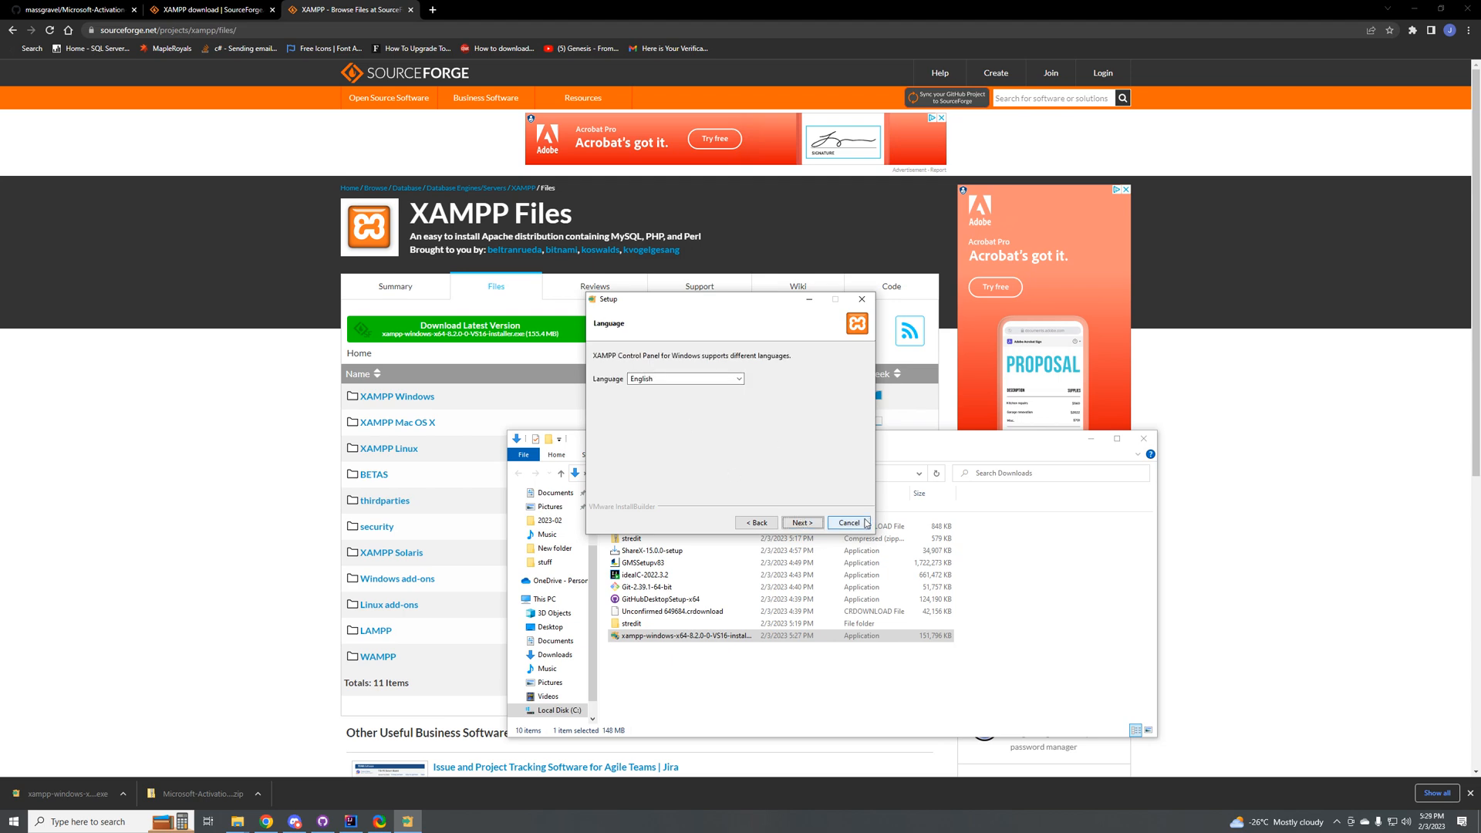
{"action": "left_click", "coordinate": [802, 523]}
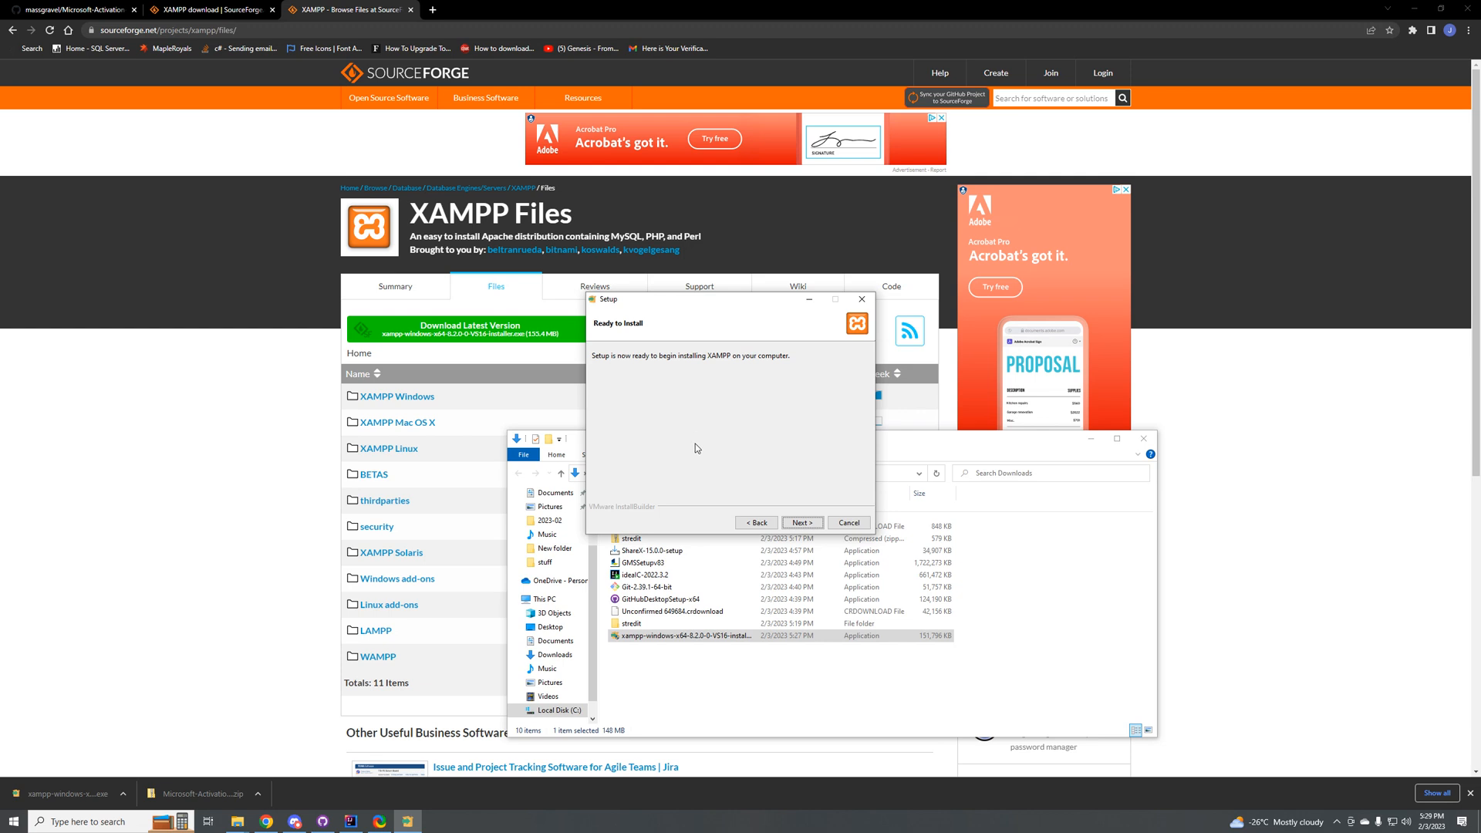
{"action": "left_click", "coordinate": [803, 523]}
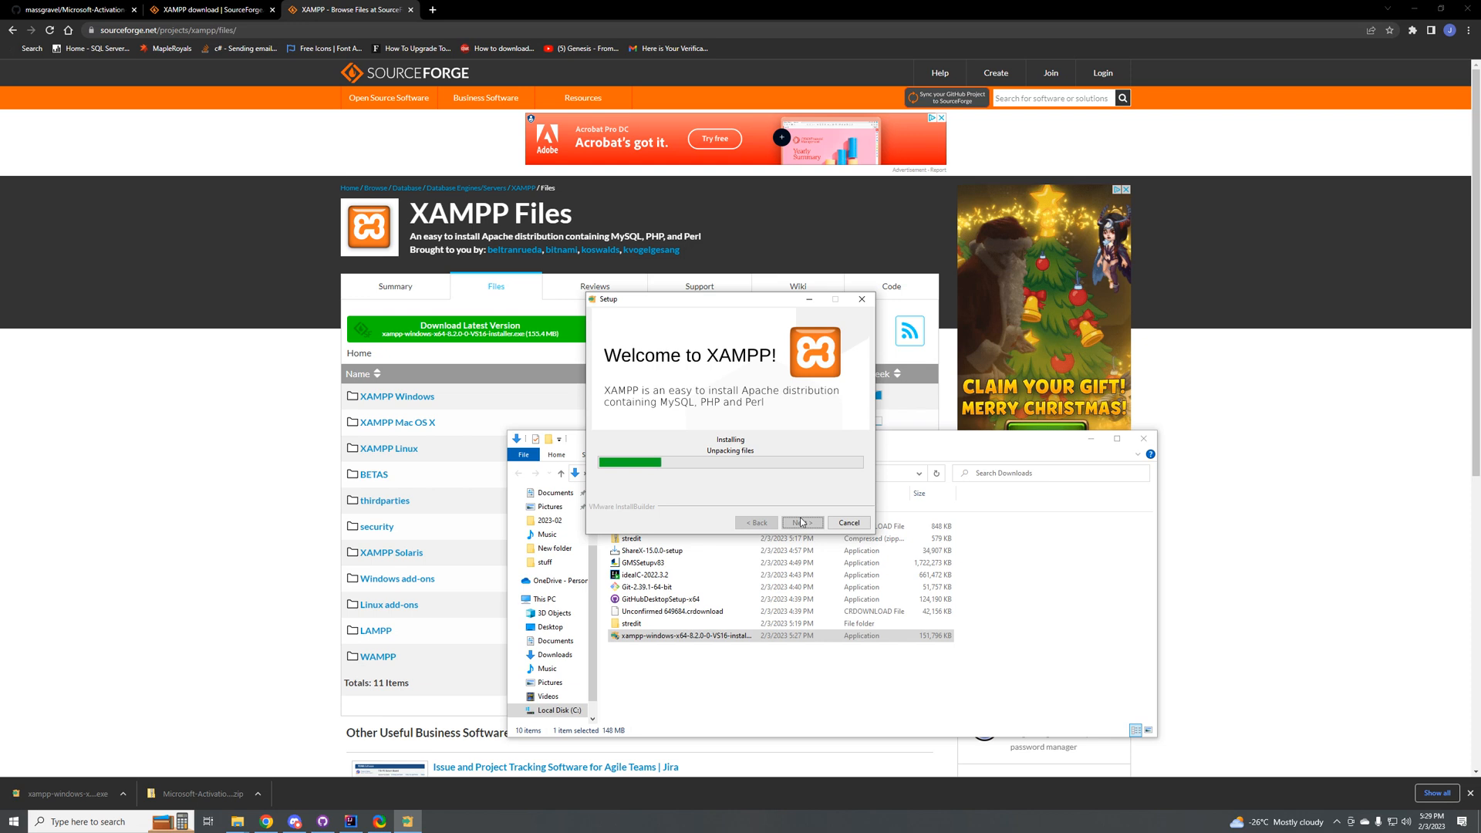
{"action": "left_click", "coordinate": [89, 822]}
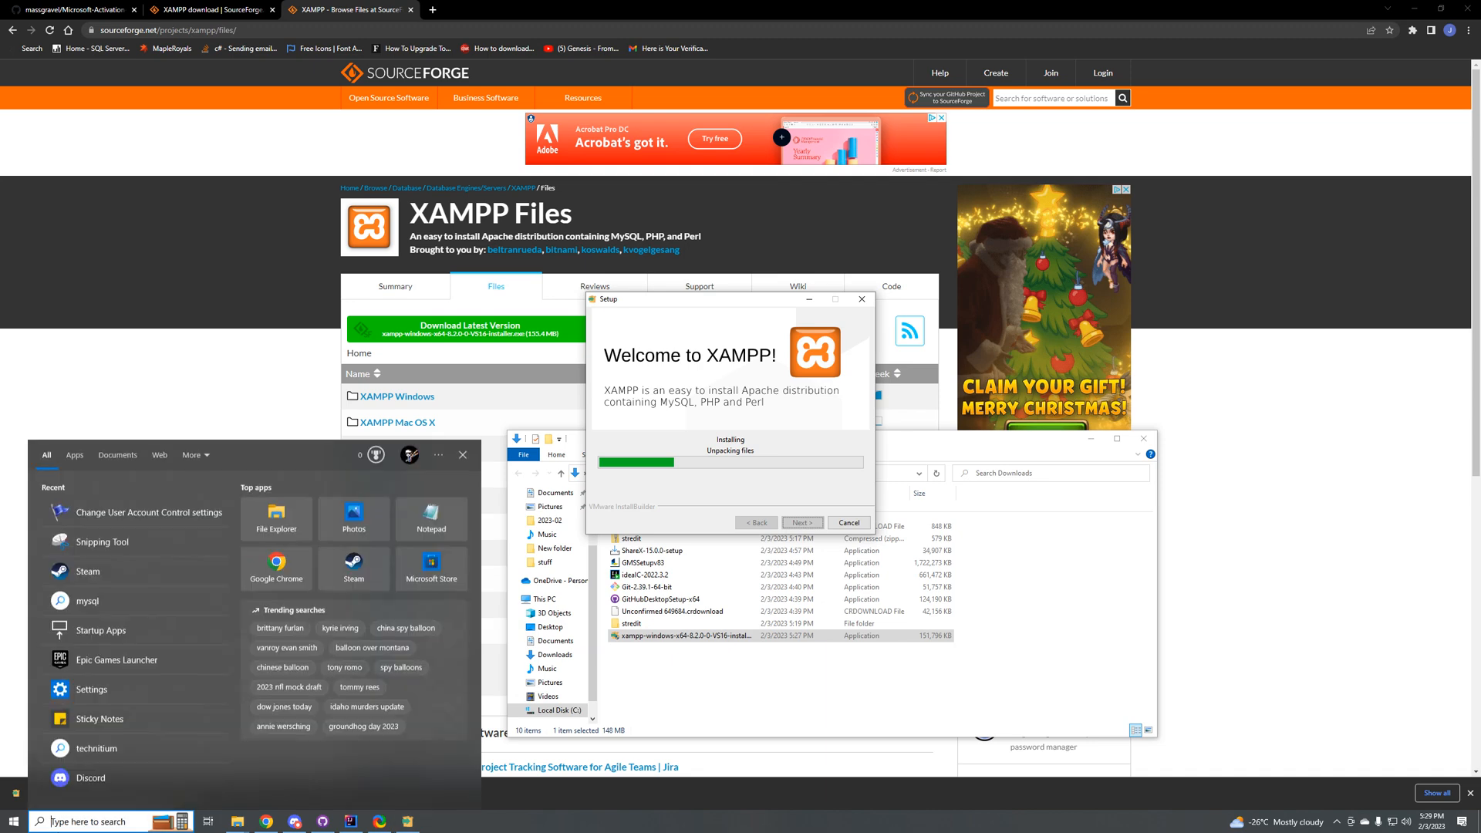
{"action": "type", "text": "java"}
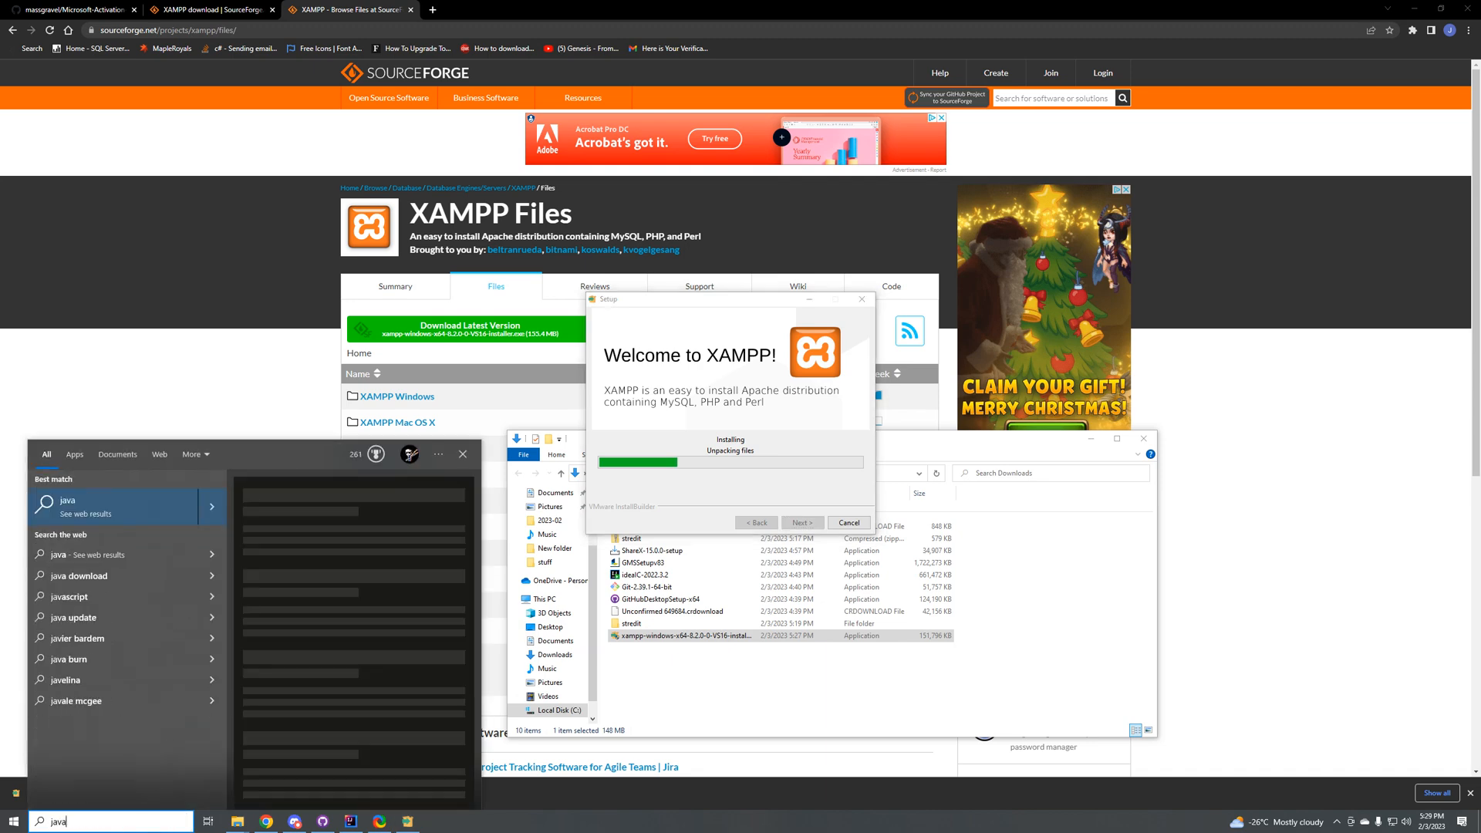
{"action": "left_click", "coordinate": [434, 9]}
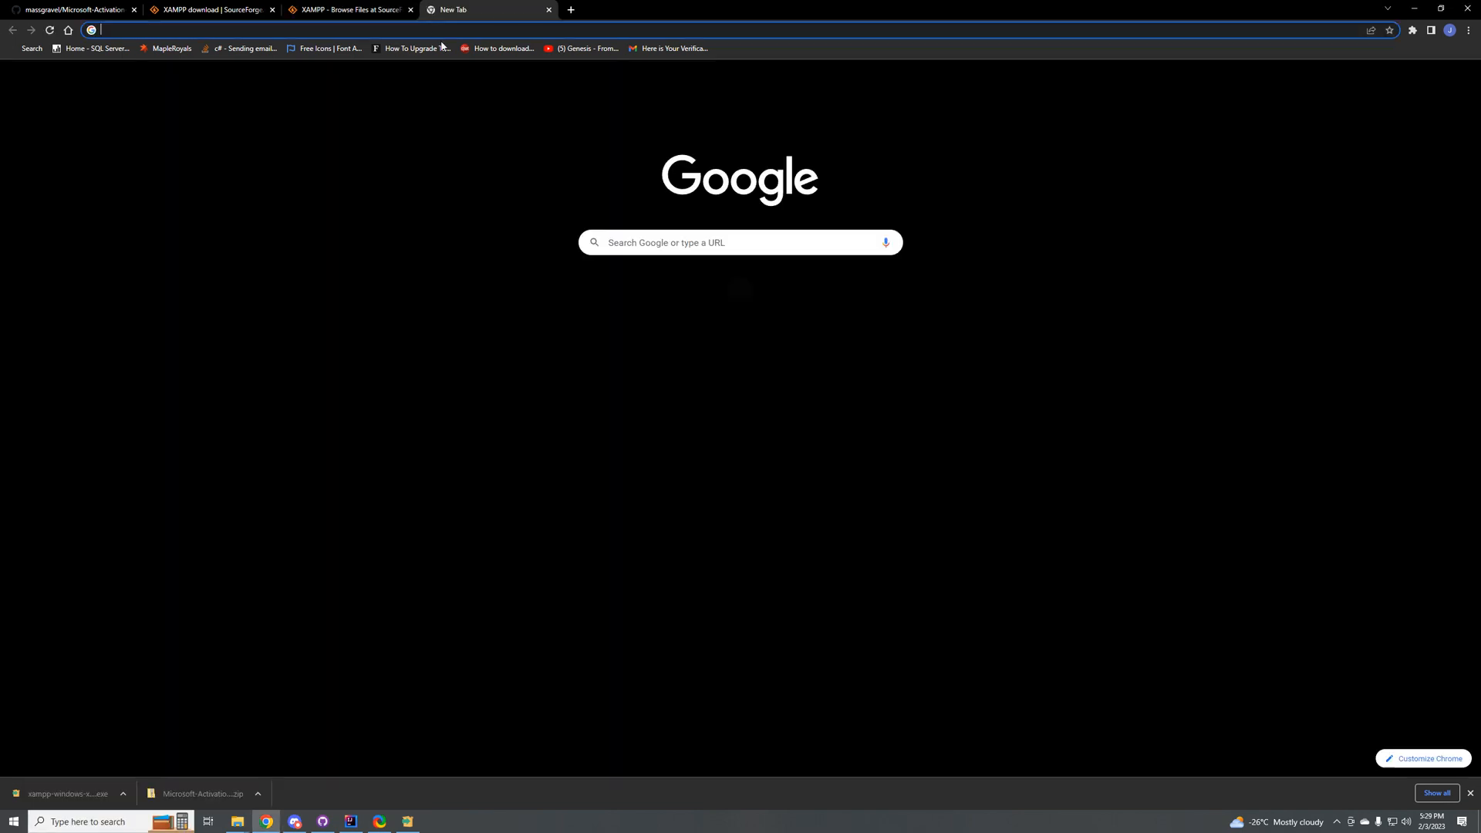
{"action": "type", "text": "java dow"}
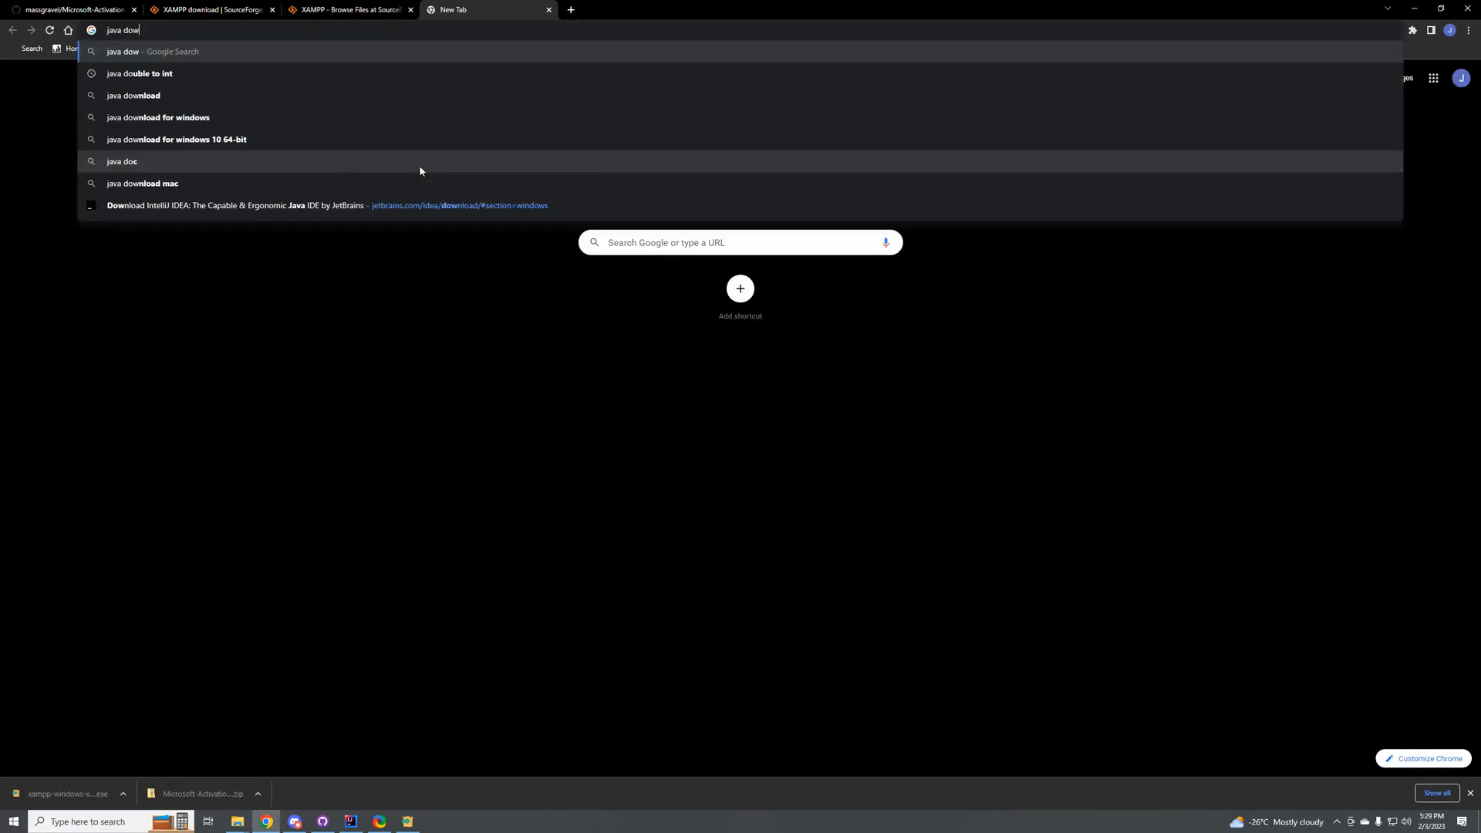
{"action": "type", "text": "nload"}
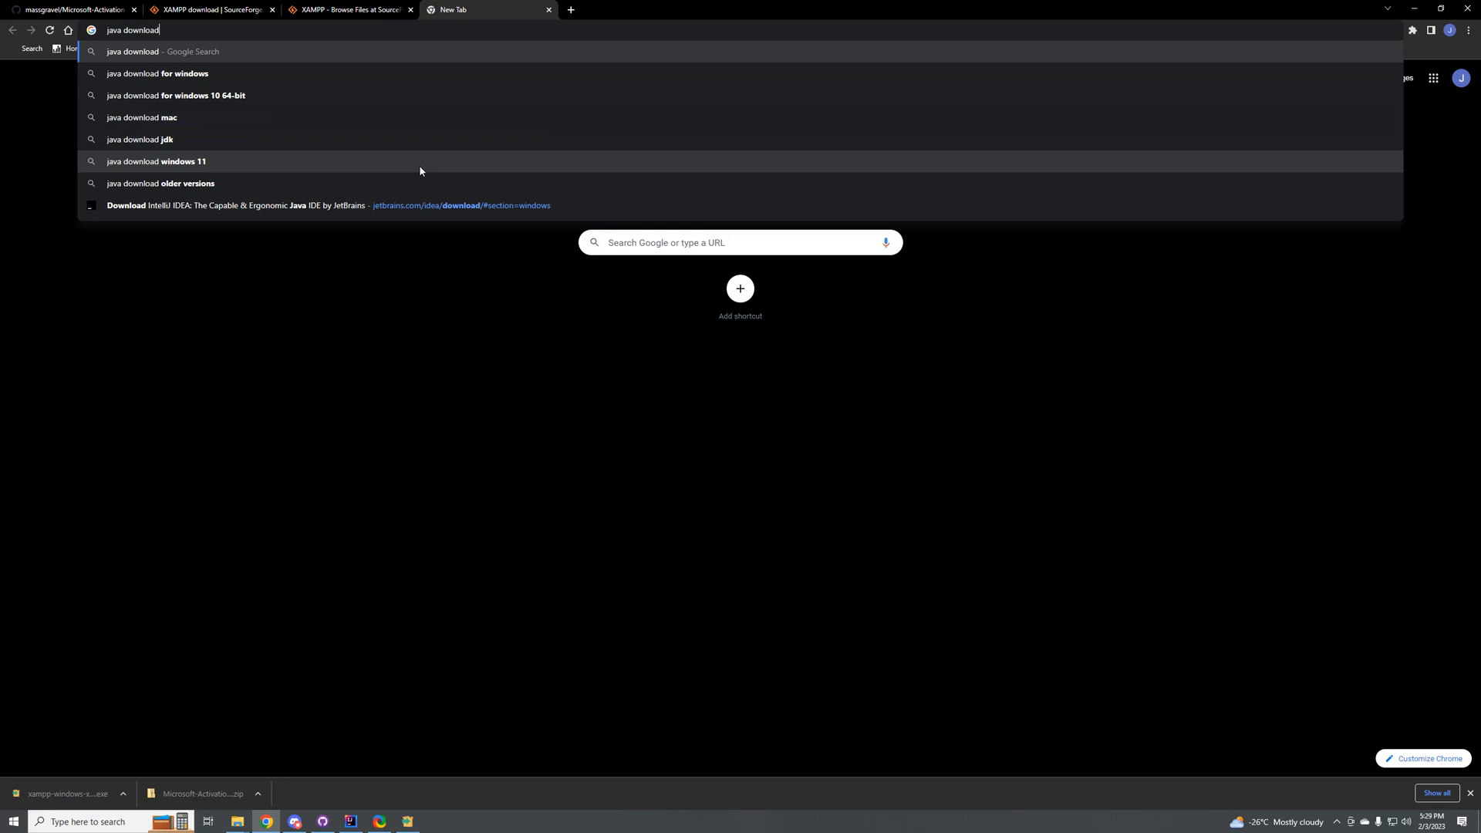
{"action": "left_click", "coordinate": [550, 8]}
Step: Move the Chrome window aside to check the XAMPP installation progress, and maximize Chrome again
{"action": "left_click_drag", "start_coordinate": [637, 4], "coordinate": [775, 462]}
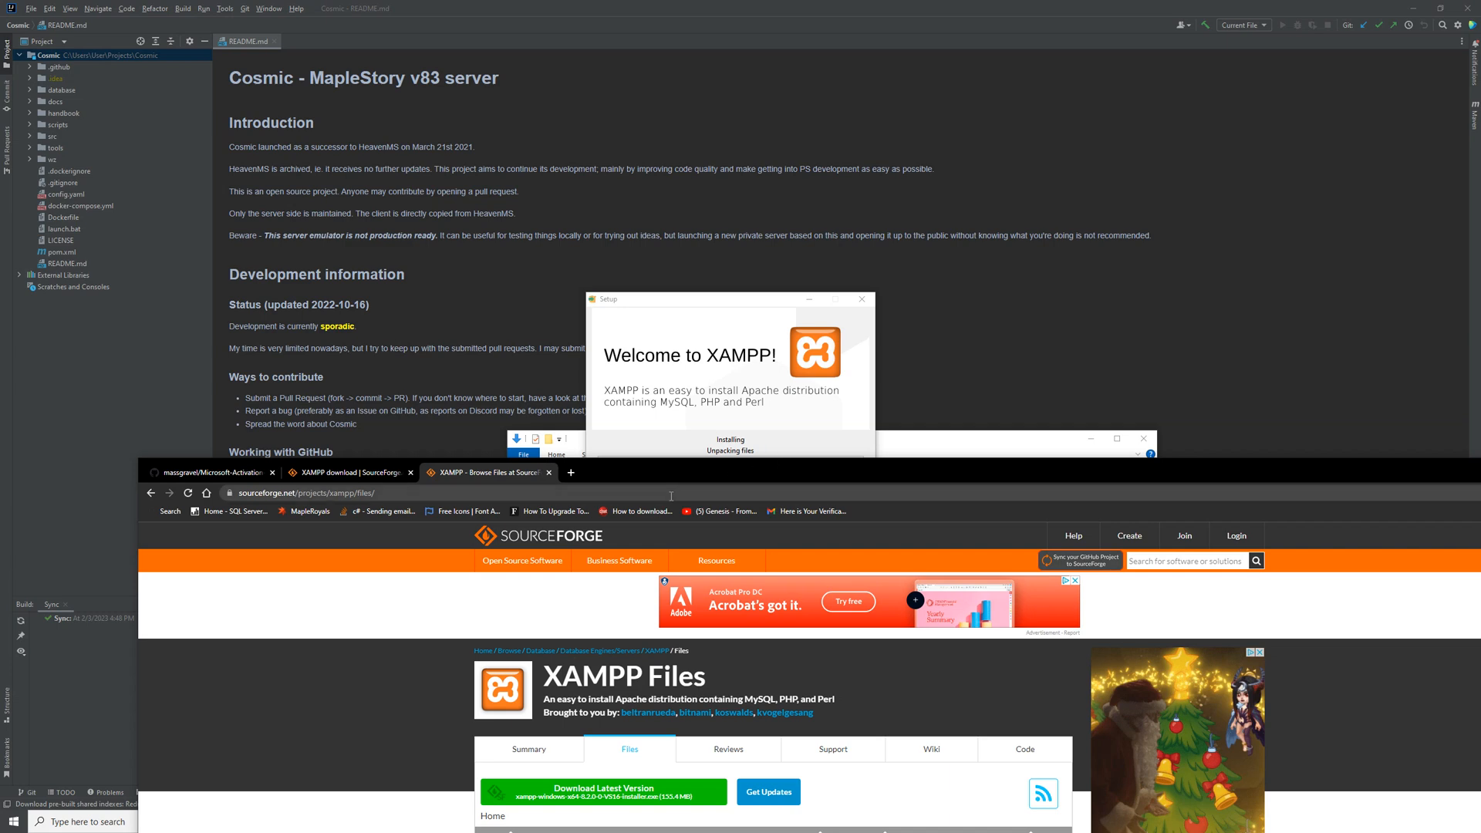
{"action": "left_click", "coordinate": [722, 298]}
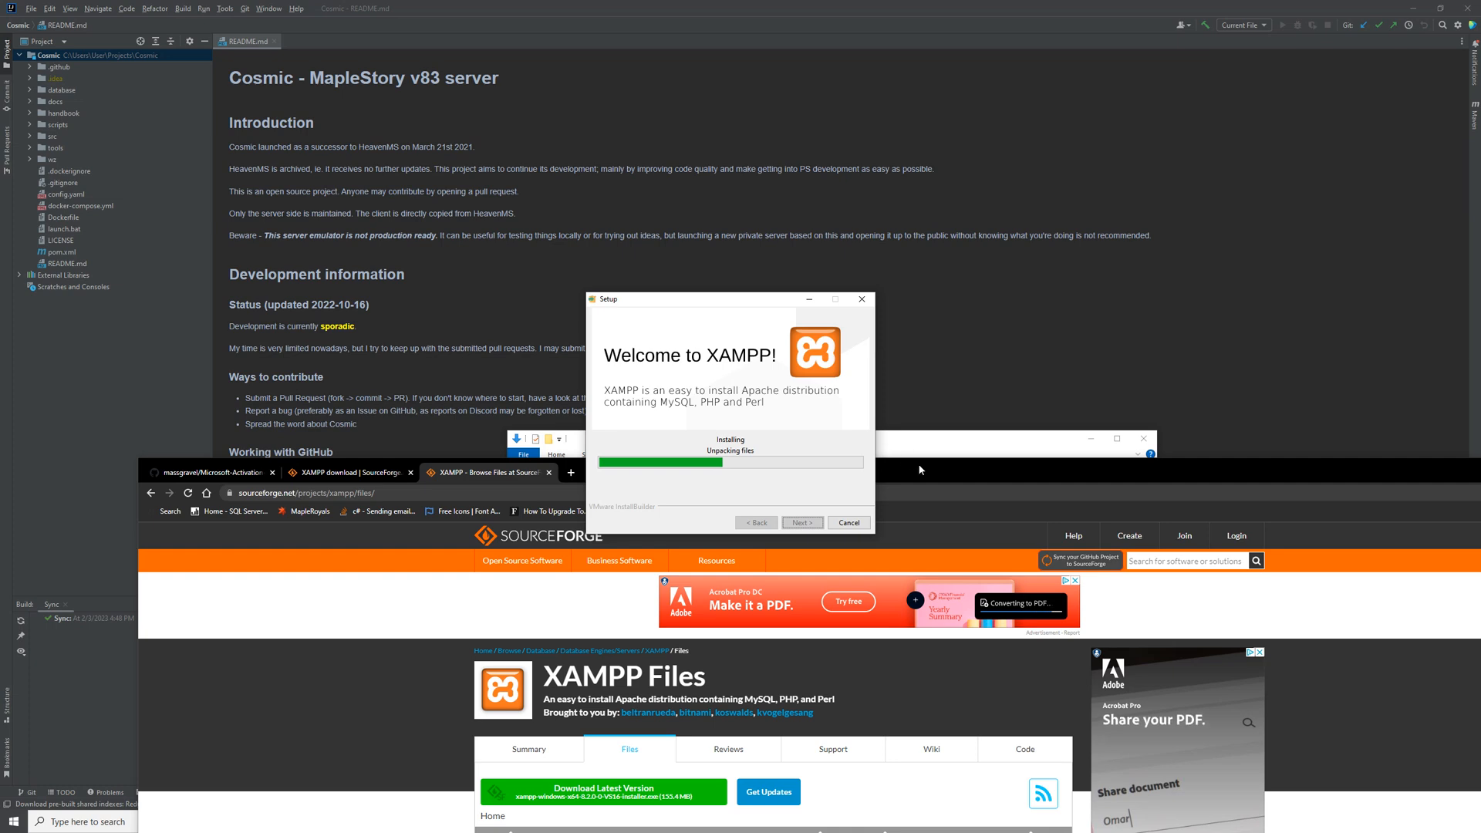
{"action": "left_click_drag", "start_coordinate": [918, 461], "coordinate": [864, 1]}
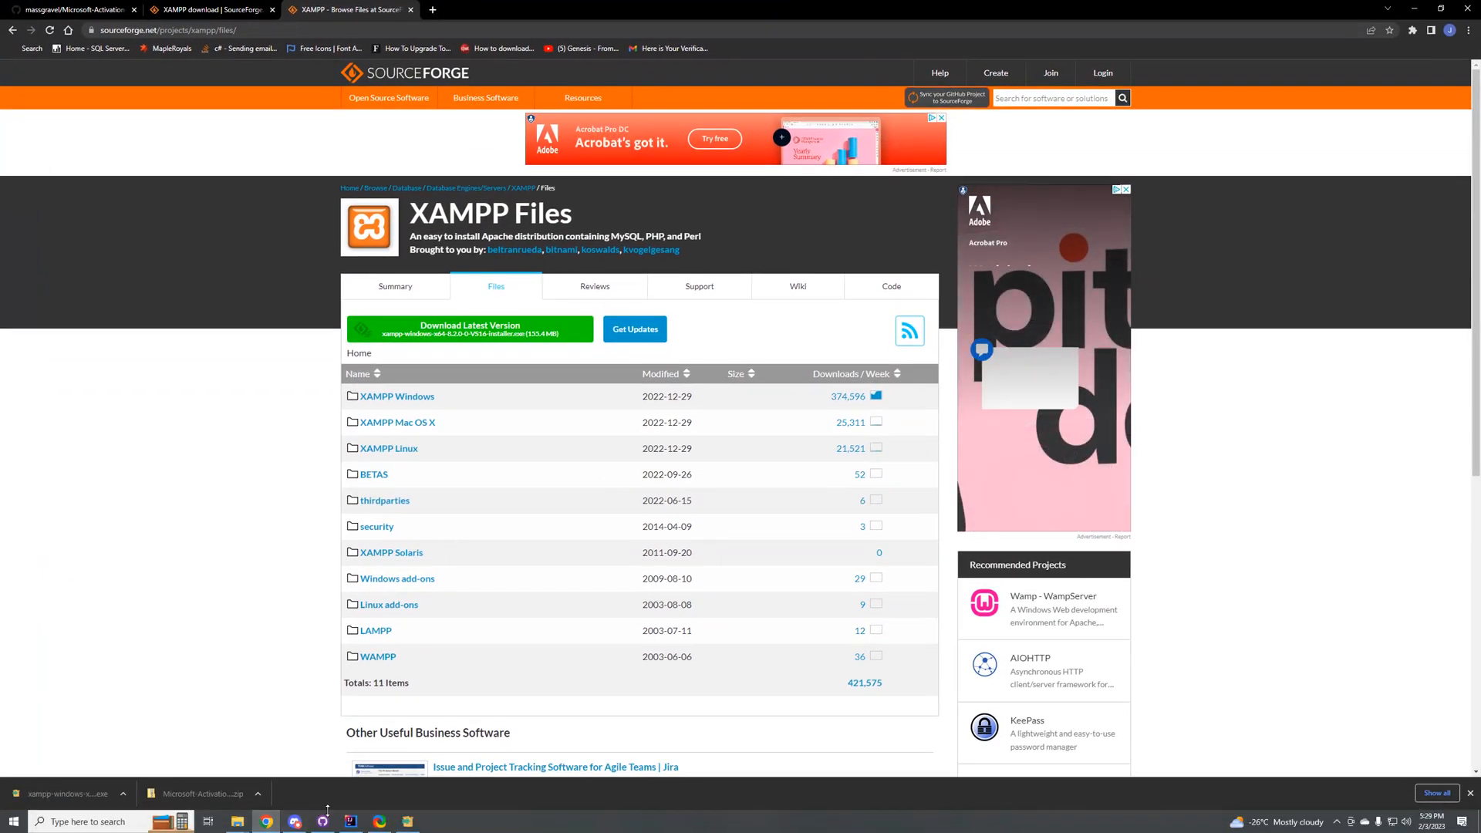
Step: Switch to the Cosmic project in IntelliJ IDEA, bring up the XAMPP setup and finish it with the Control Panel set to start
{"action": "left_click", "coordinate": [351, 822]}
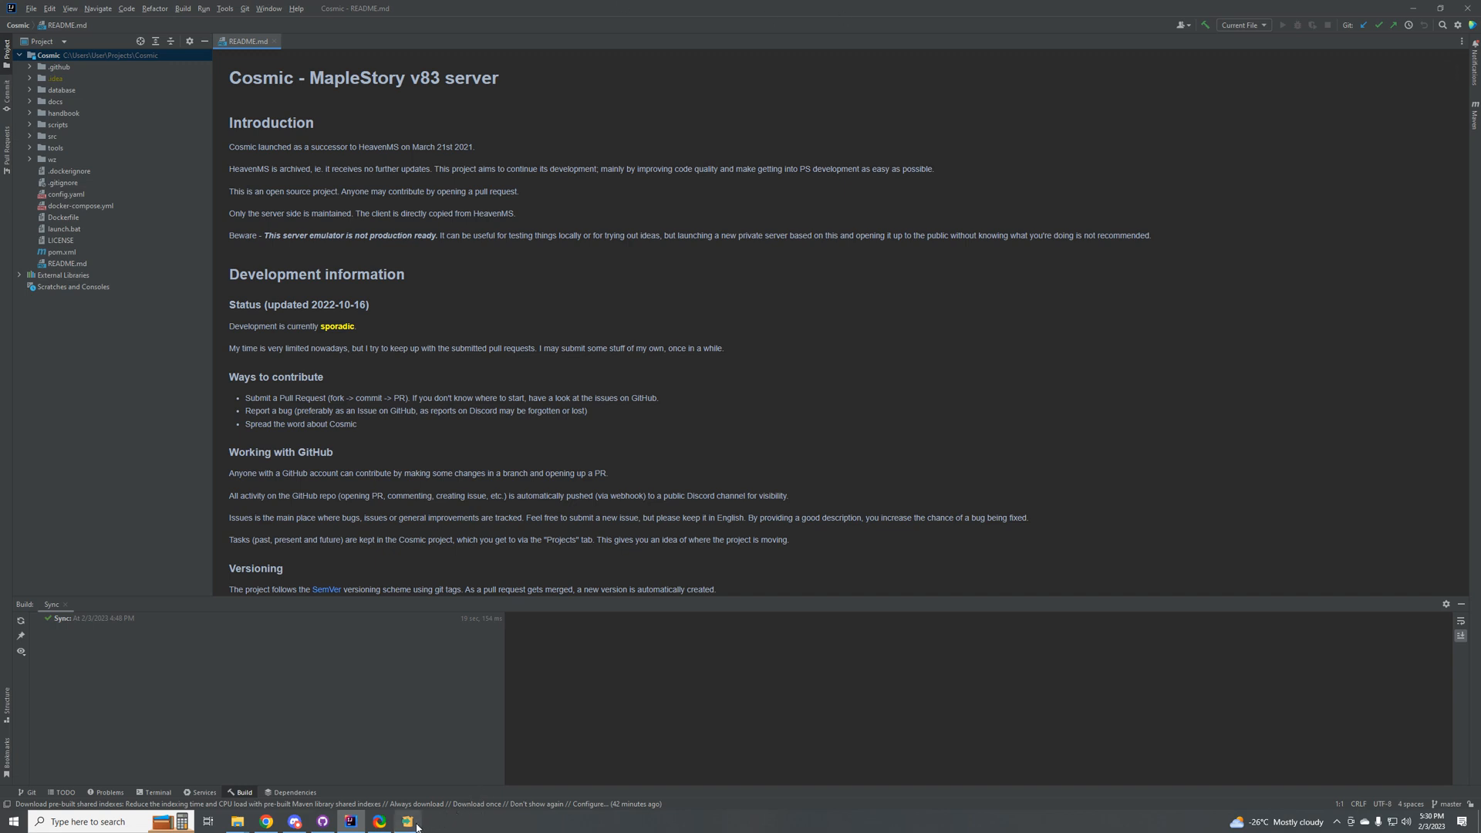
{"action": "mouse_move", "coordinate": [417, 827]}
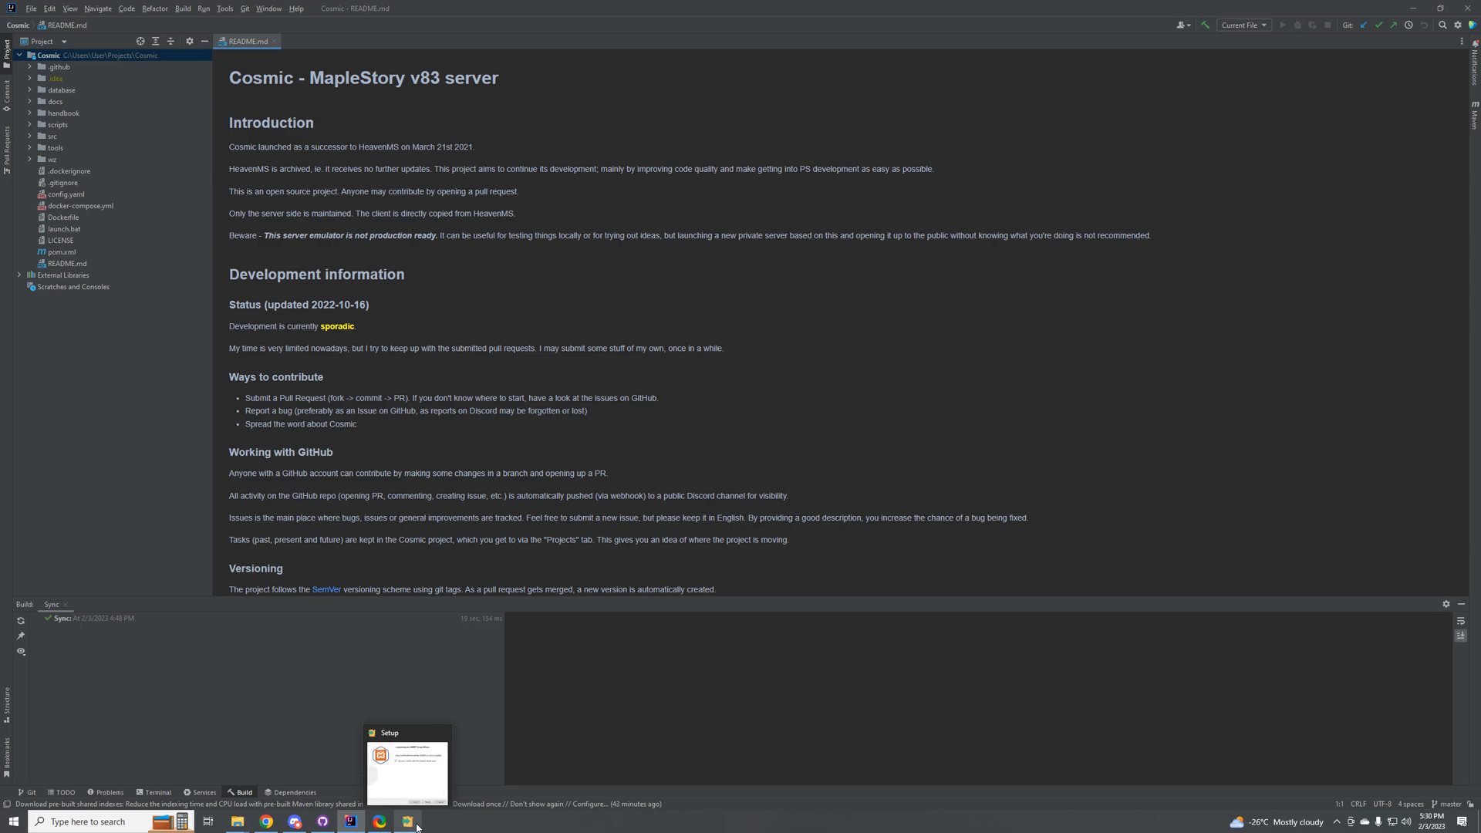
{"action": "left_click", "coordinate": [432, 779]}
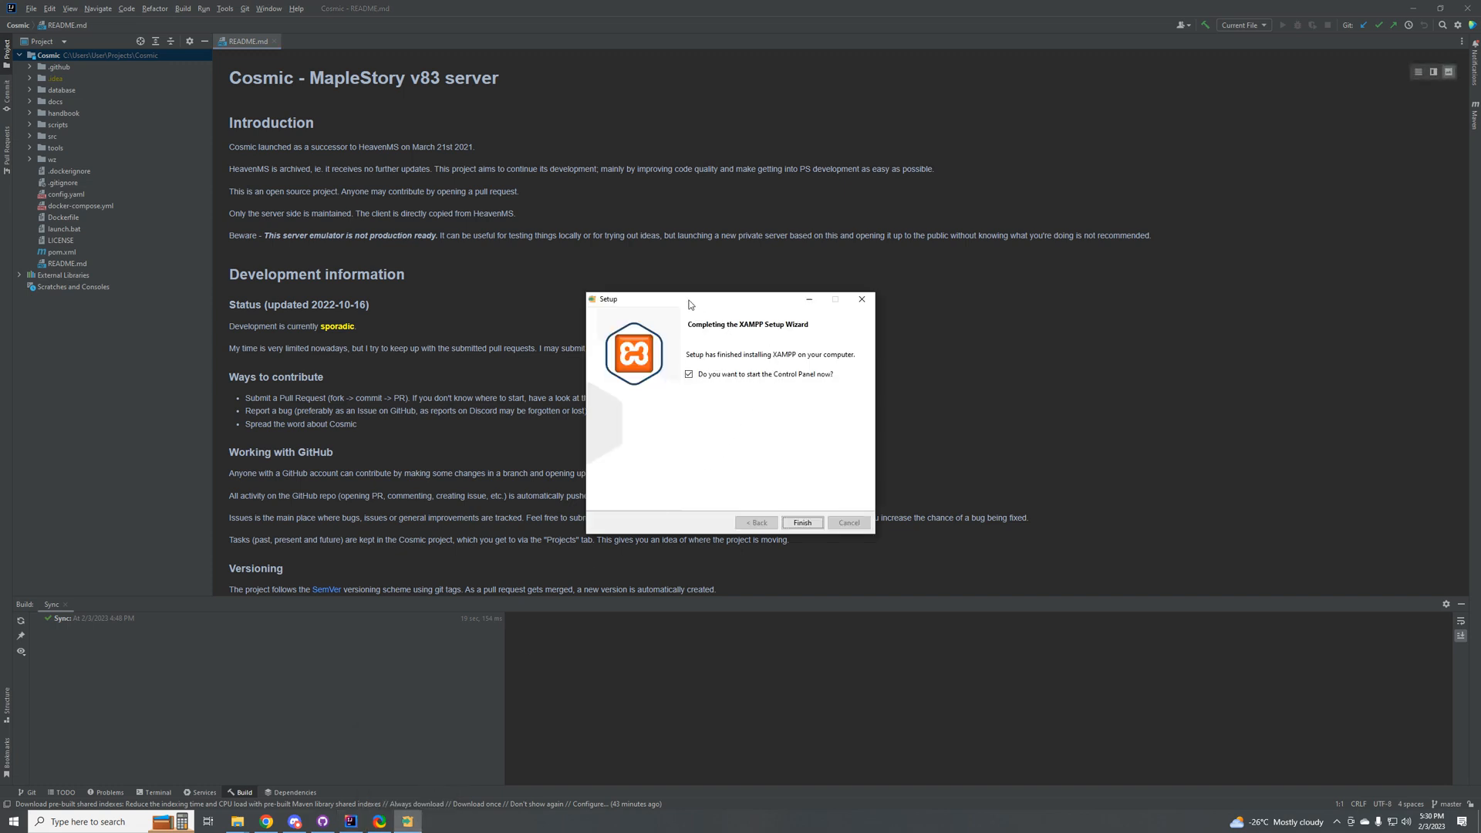
{"action": "left_click_drag", "start_coordinate": [690, 305], "coordinate": [710, 353]}
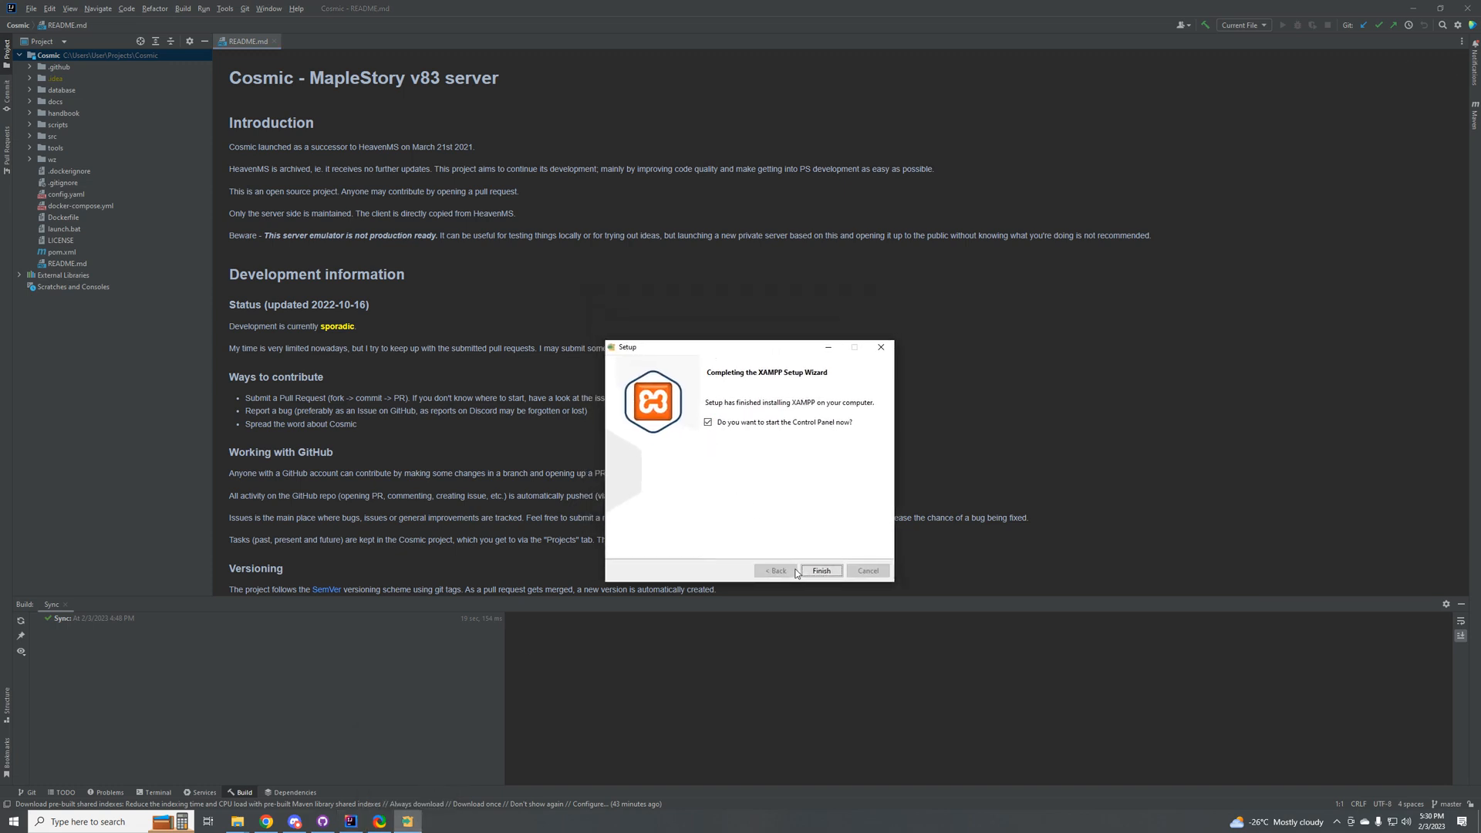
{"action": "left_click_drag", "start_coordinate": [689, 347], "coordinate": [744, 391]}
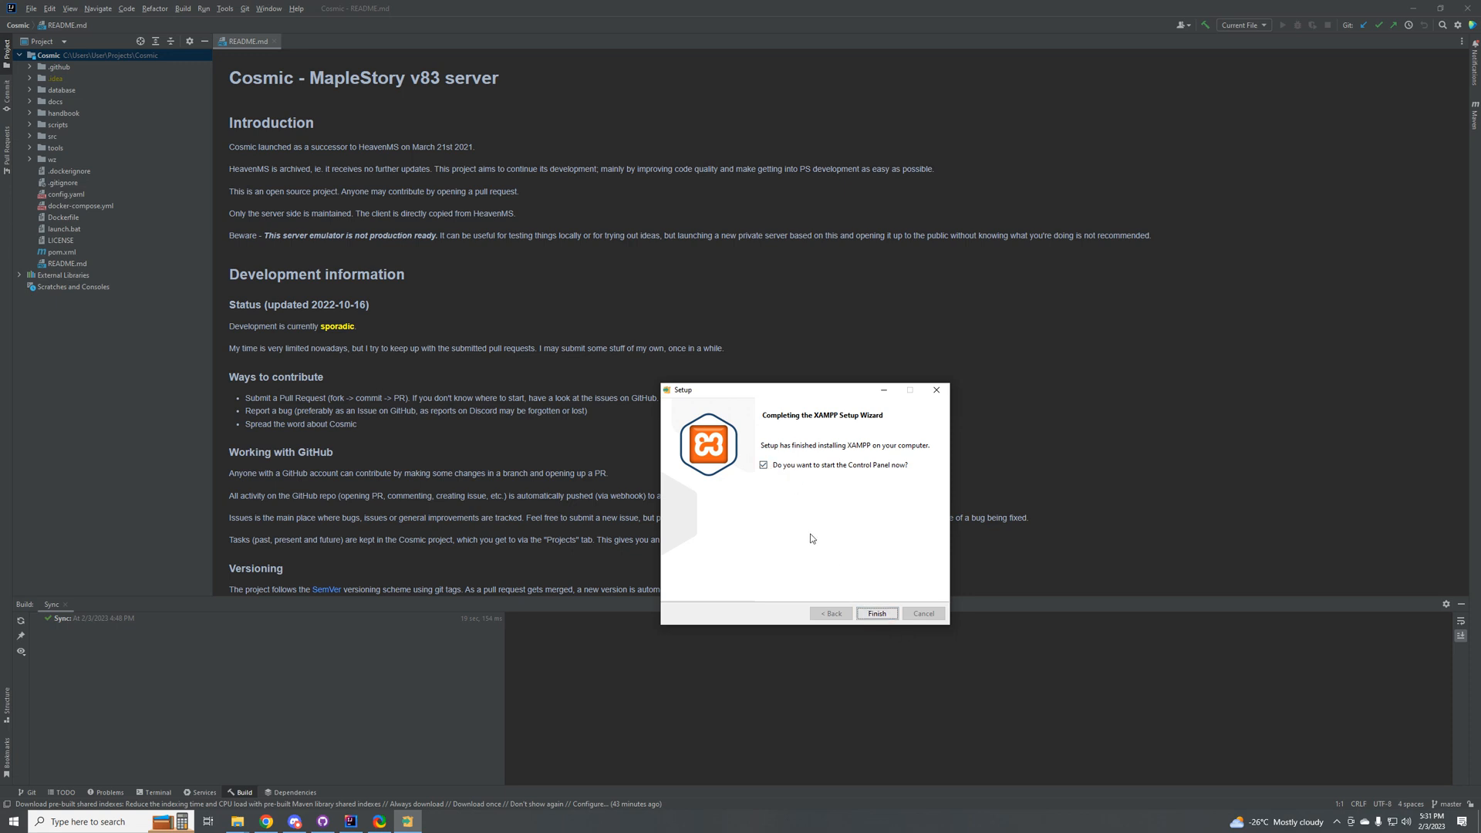
{"action": "left_click", "coordinate": [874, 614]}
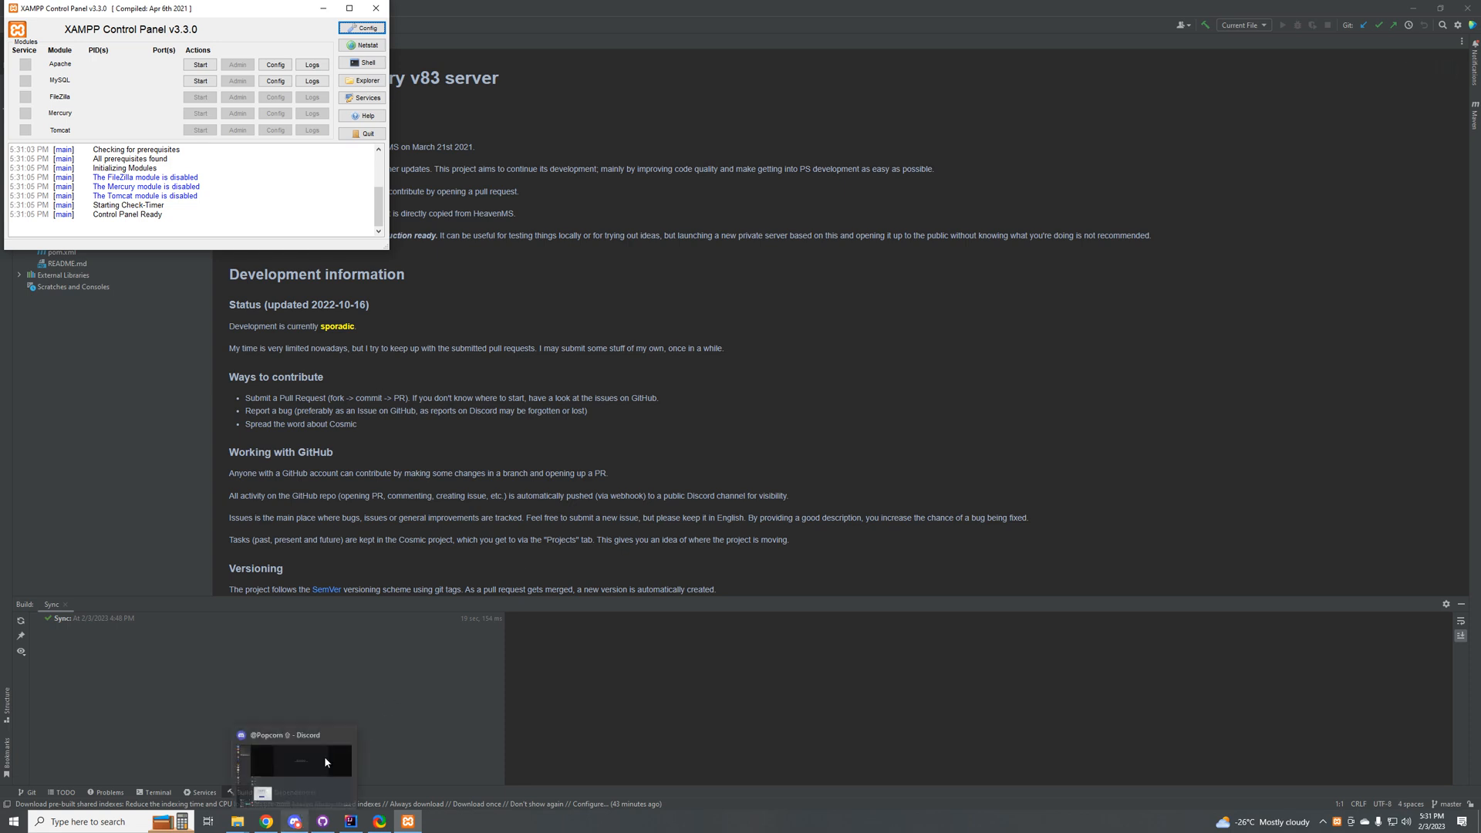
Step: Bring the XAMPP Control Panel to the middle of the desktop and start the Apache and MySQL modules
{"action": "left_click_drag", "start_coordinate": [215, 10], "coordinate": [779, 204]}
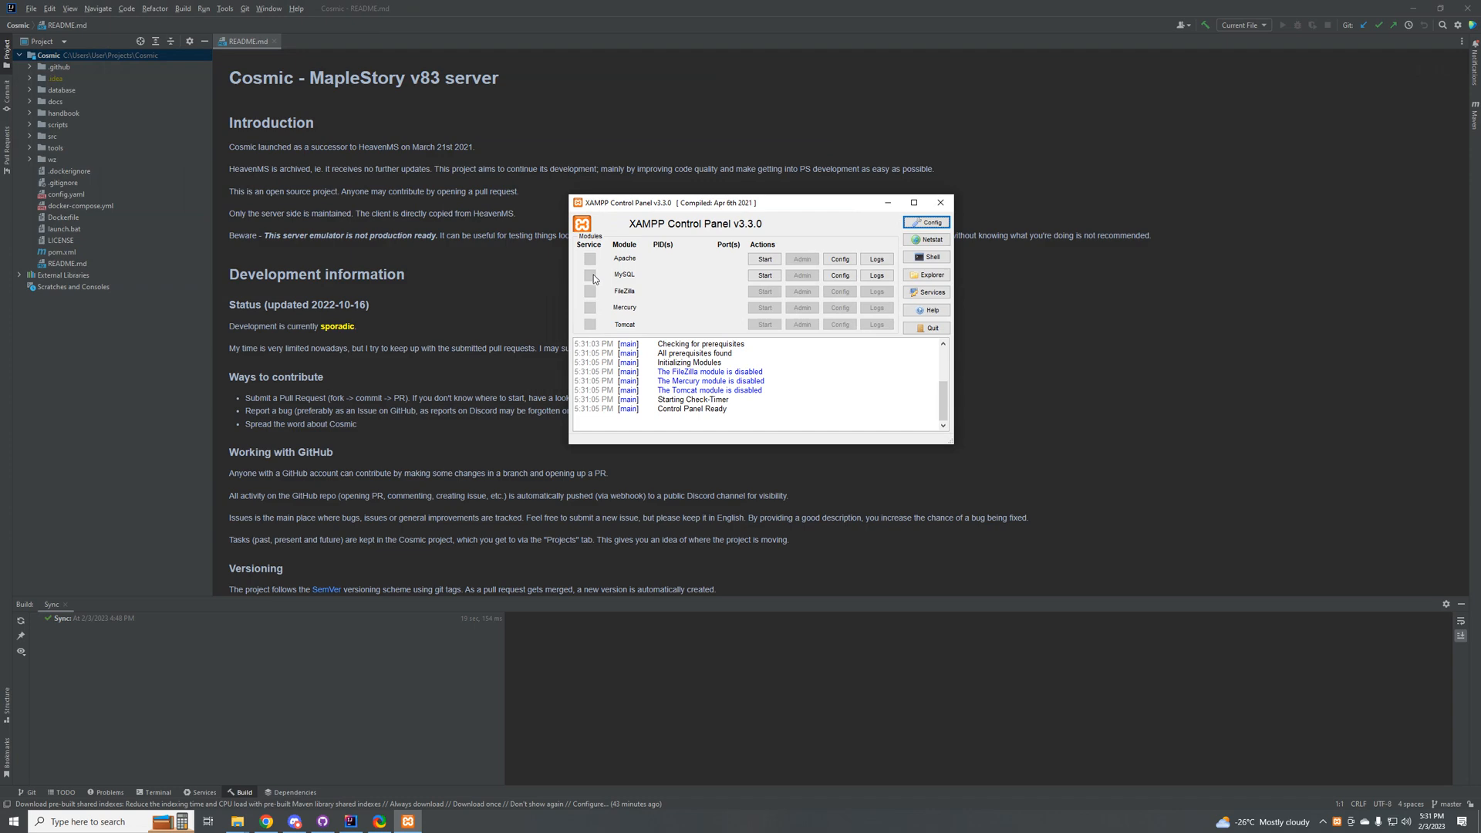
{"action": "left_click", "coordinate": [764, 258]}
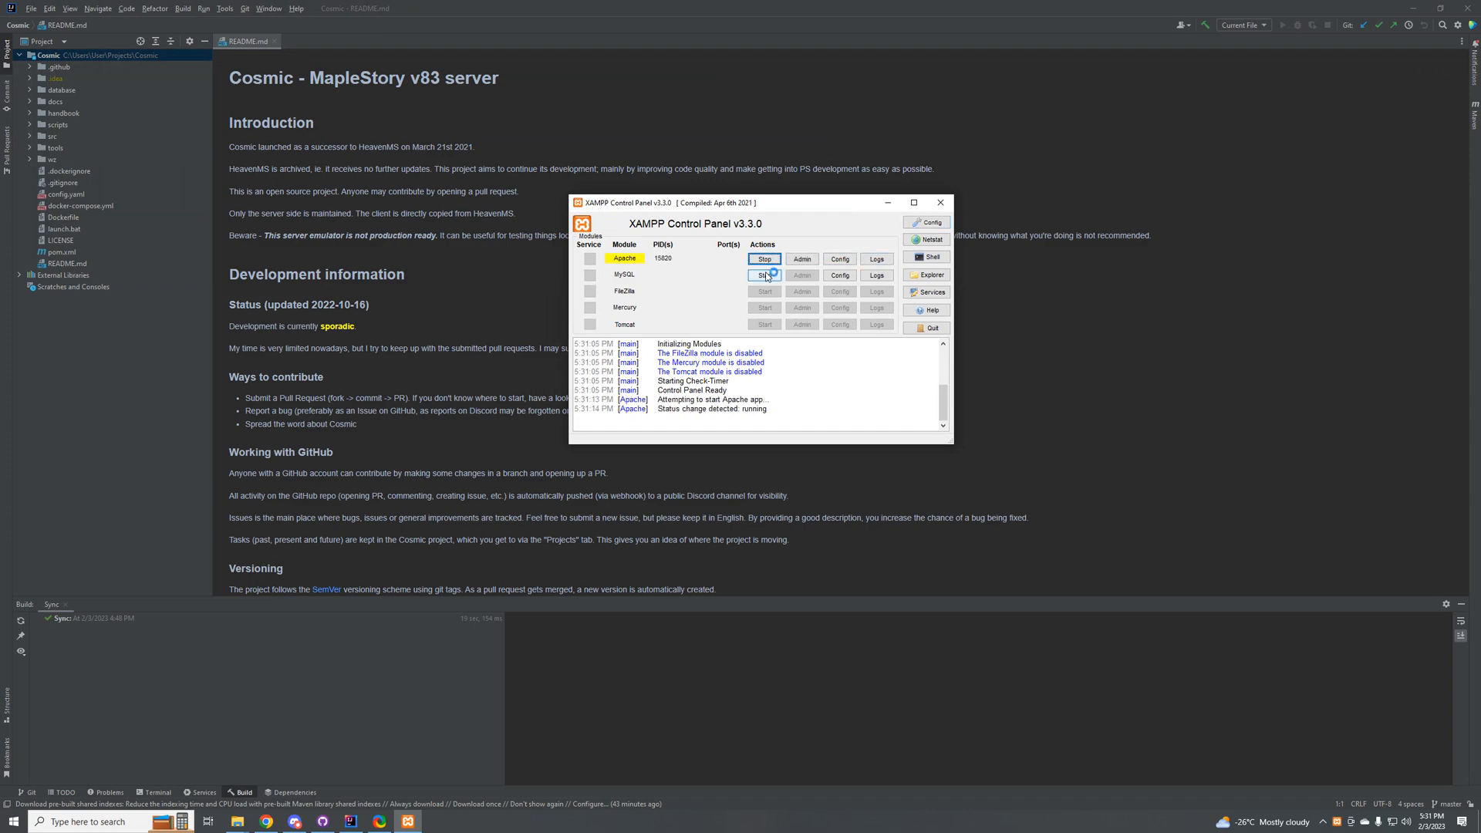
{"action": "left_click", "coordinate": [764, 274]}
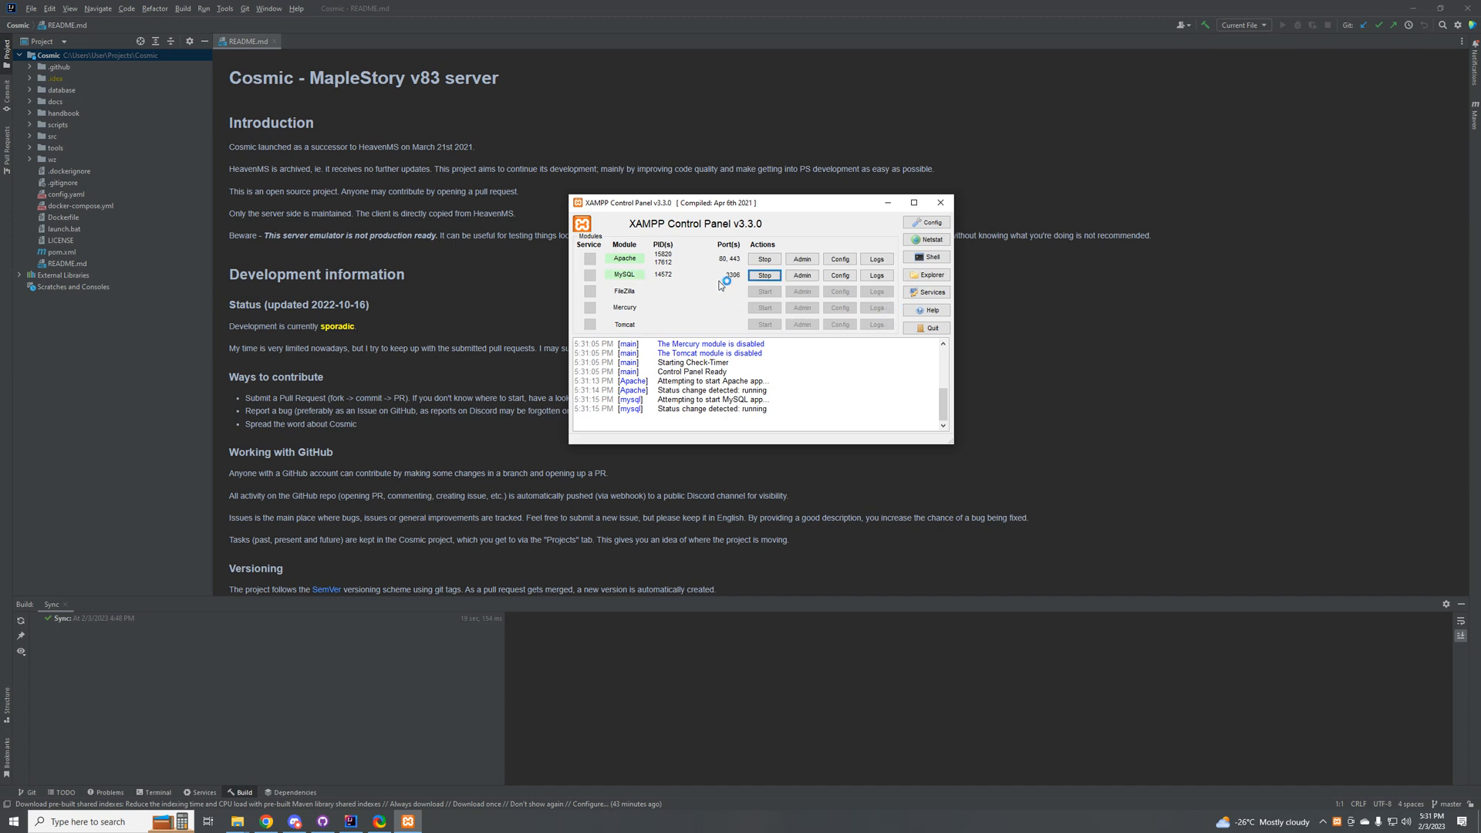
Step: Open phpMyAdmin for the MySQL module and show the server's database list with its database creation form
{"action": "left_click", "coordinate": [802, 275]}
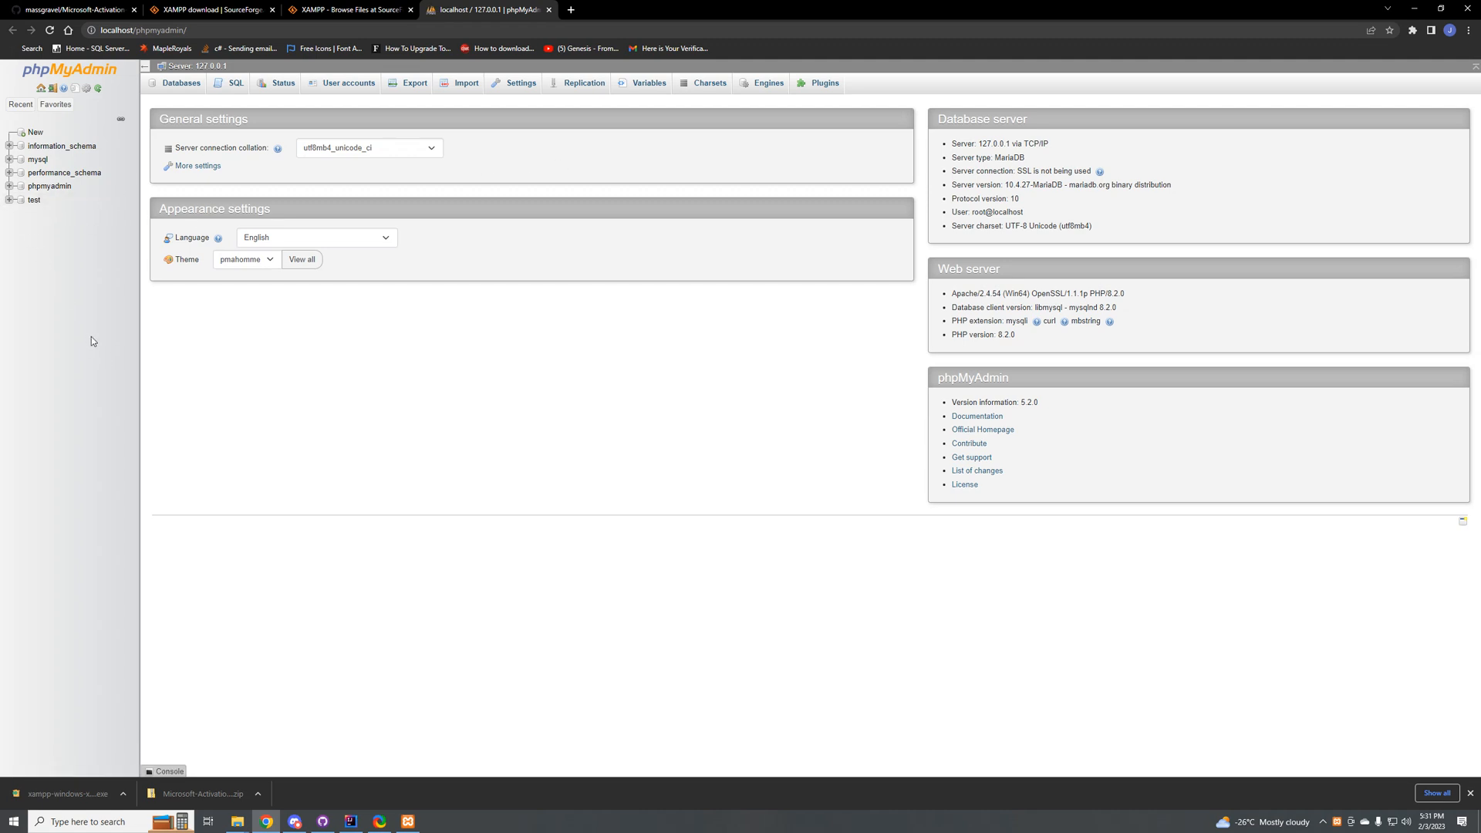
{"action": "left_click", "coordinate": [169, 85]}
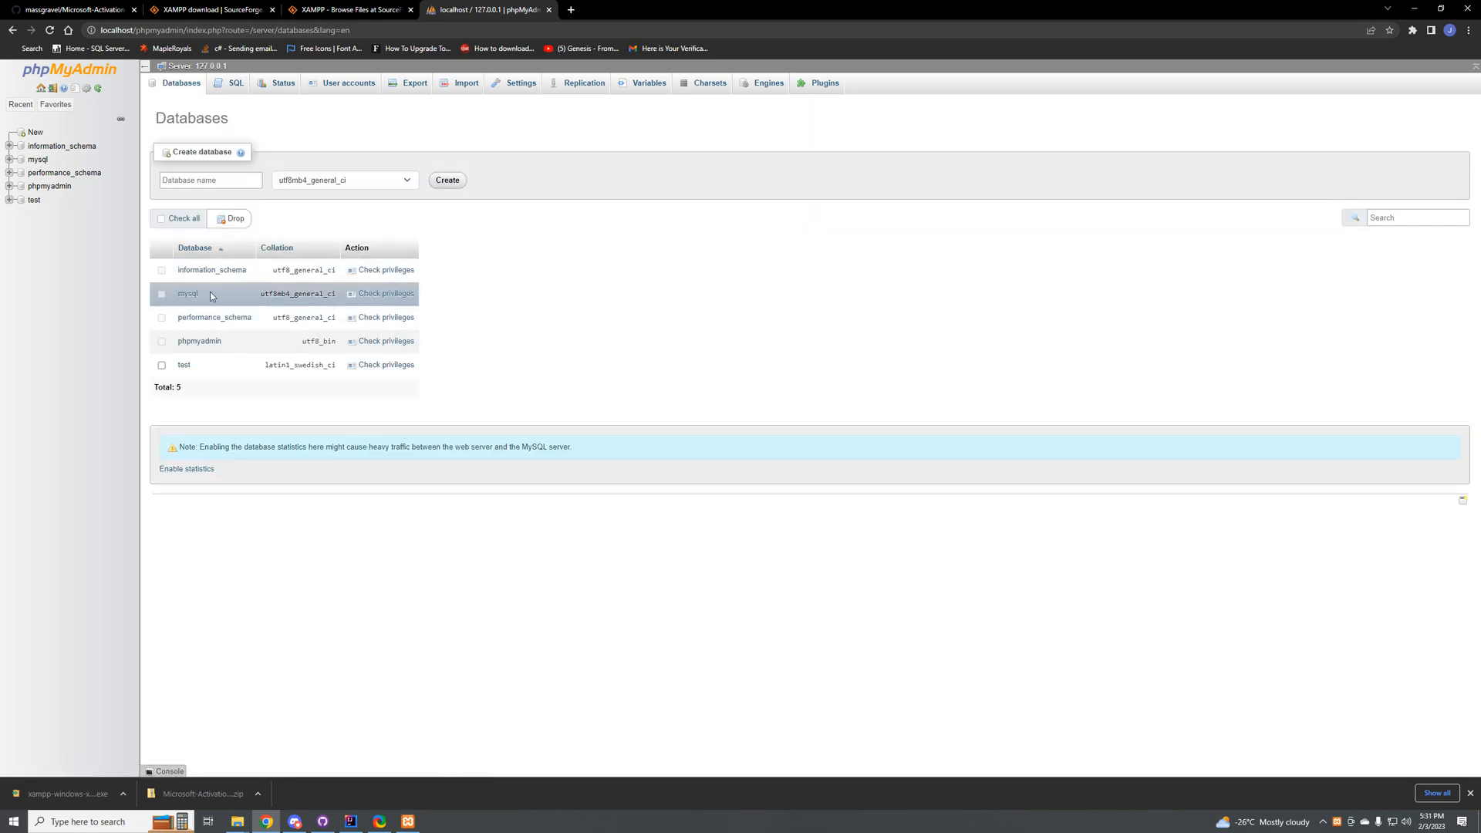
{"action": "left_click", "coordinate": [205, 178]}
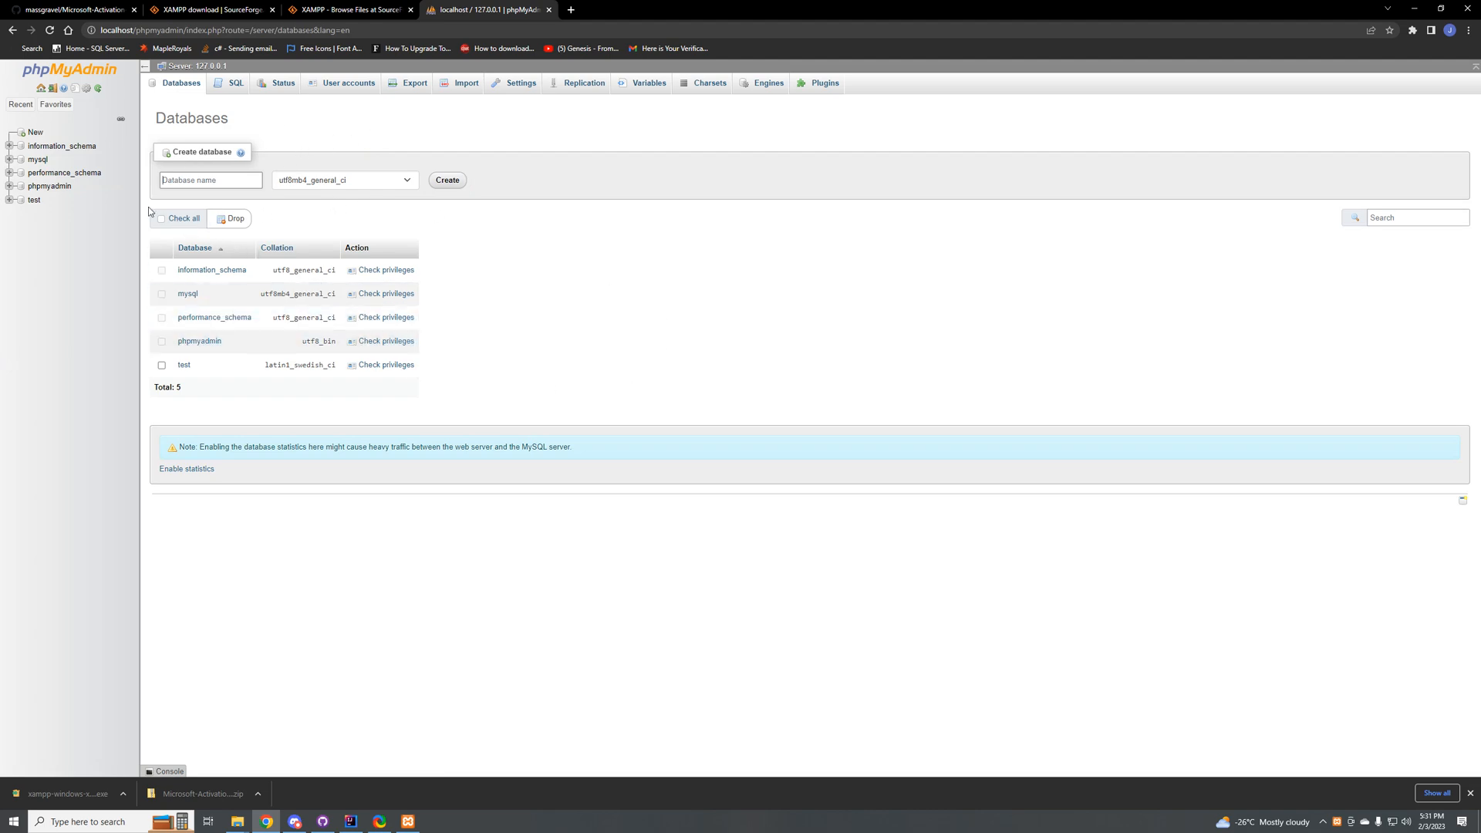
Step: Switch to IntelliJ IDEA, expand the Cosmic project's database/sql folder and look over its SQL scripts and text files
{"action": "left_click", "coordinate": [350, 821]}
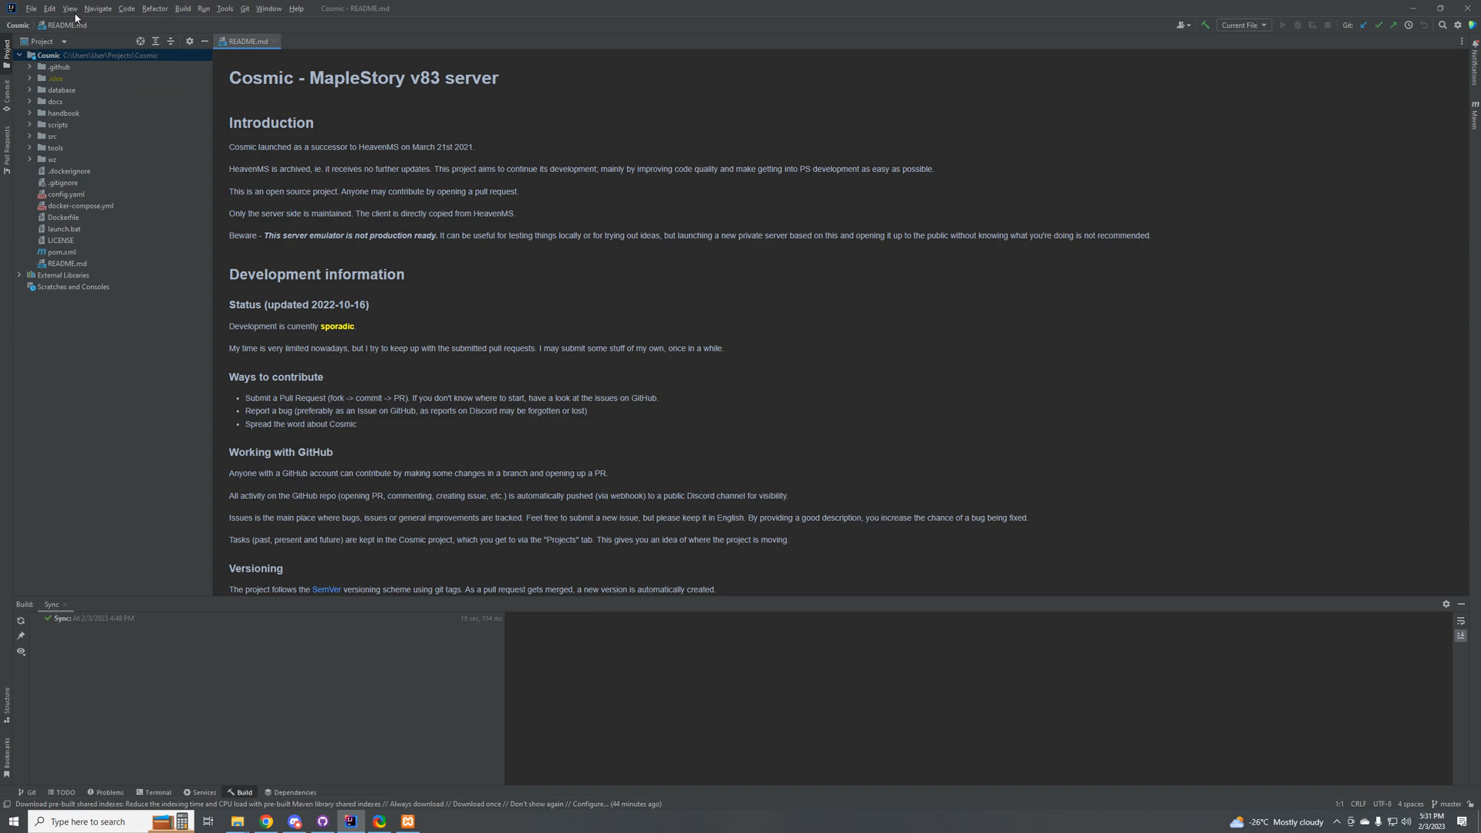
{"action": "left_click", "coordinate": [61, 90]}
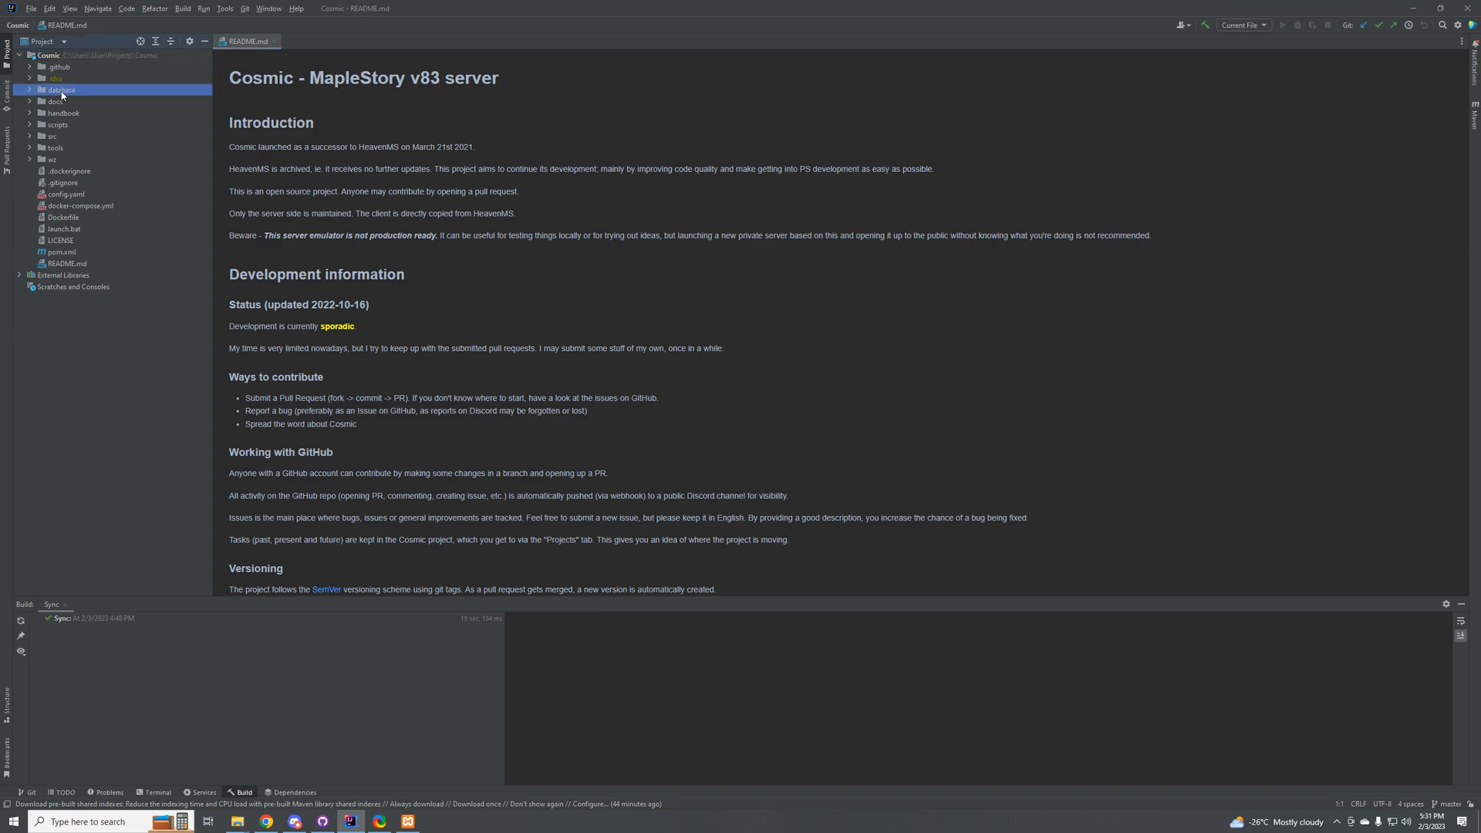
{"action": "left_click", "coordinate": [31, 90]}
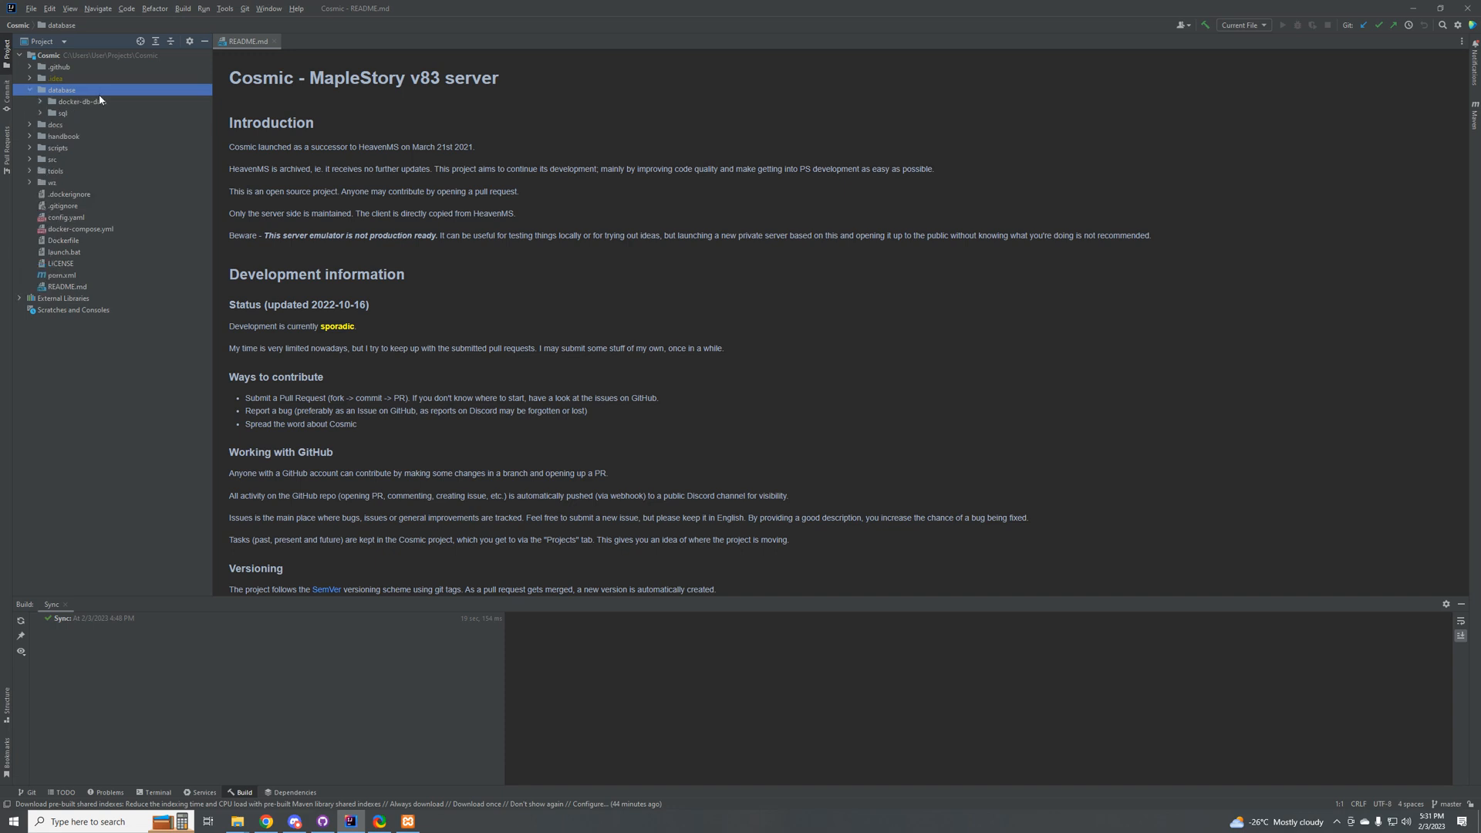
{"action": "left_click", "coordinate": [41, 114]}
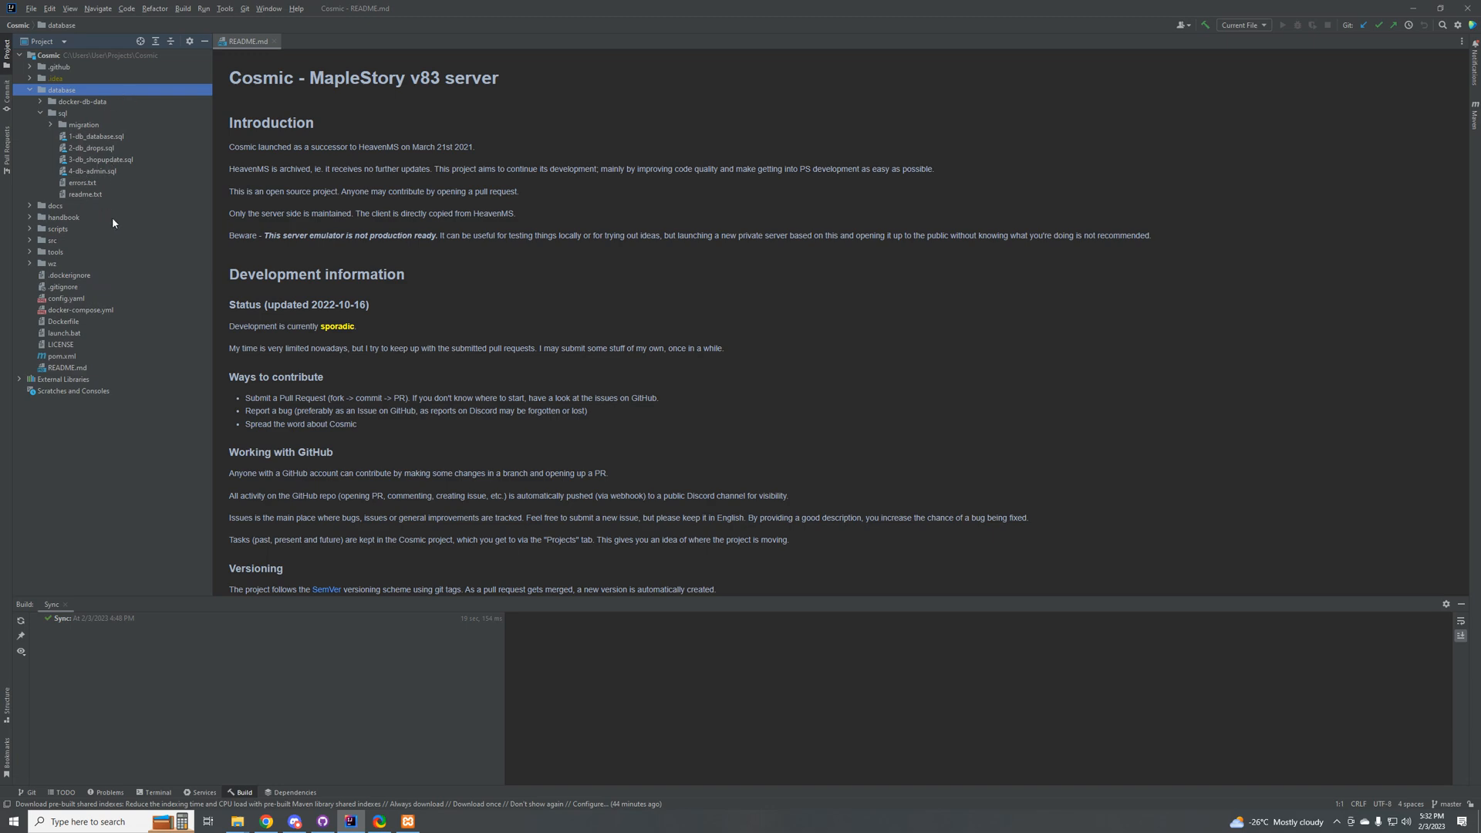
{"action": "left_click", "coordinate": [93, 139]}
{"action": "left_click", "coordinate": [102, 150]}
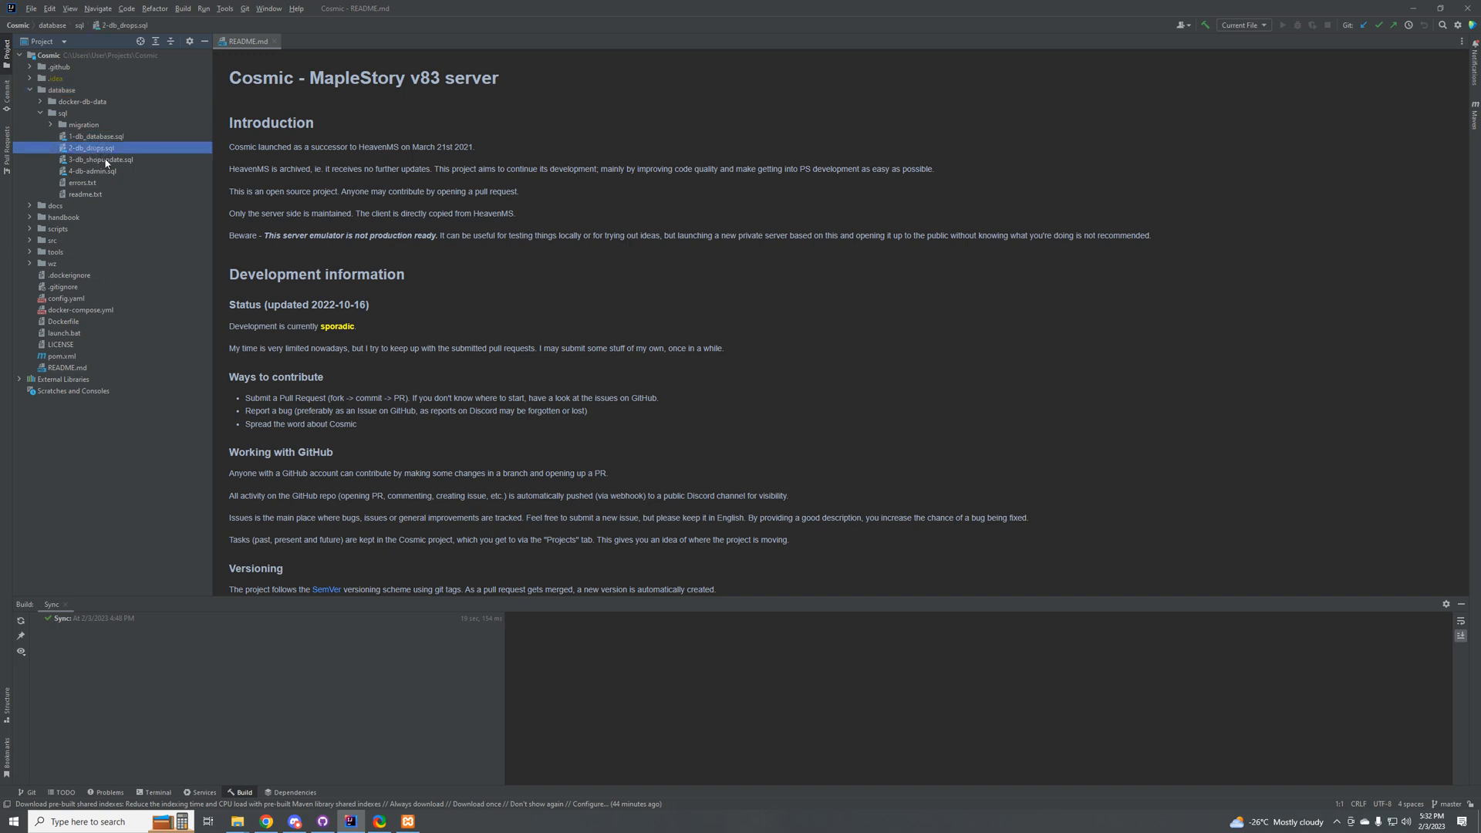
{"action": "left_click", "coordinate": [108, 160]}
{"action": "left_click", "coordinate": [104, 173]}
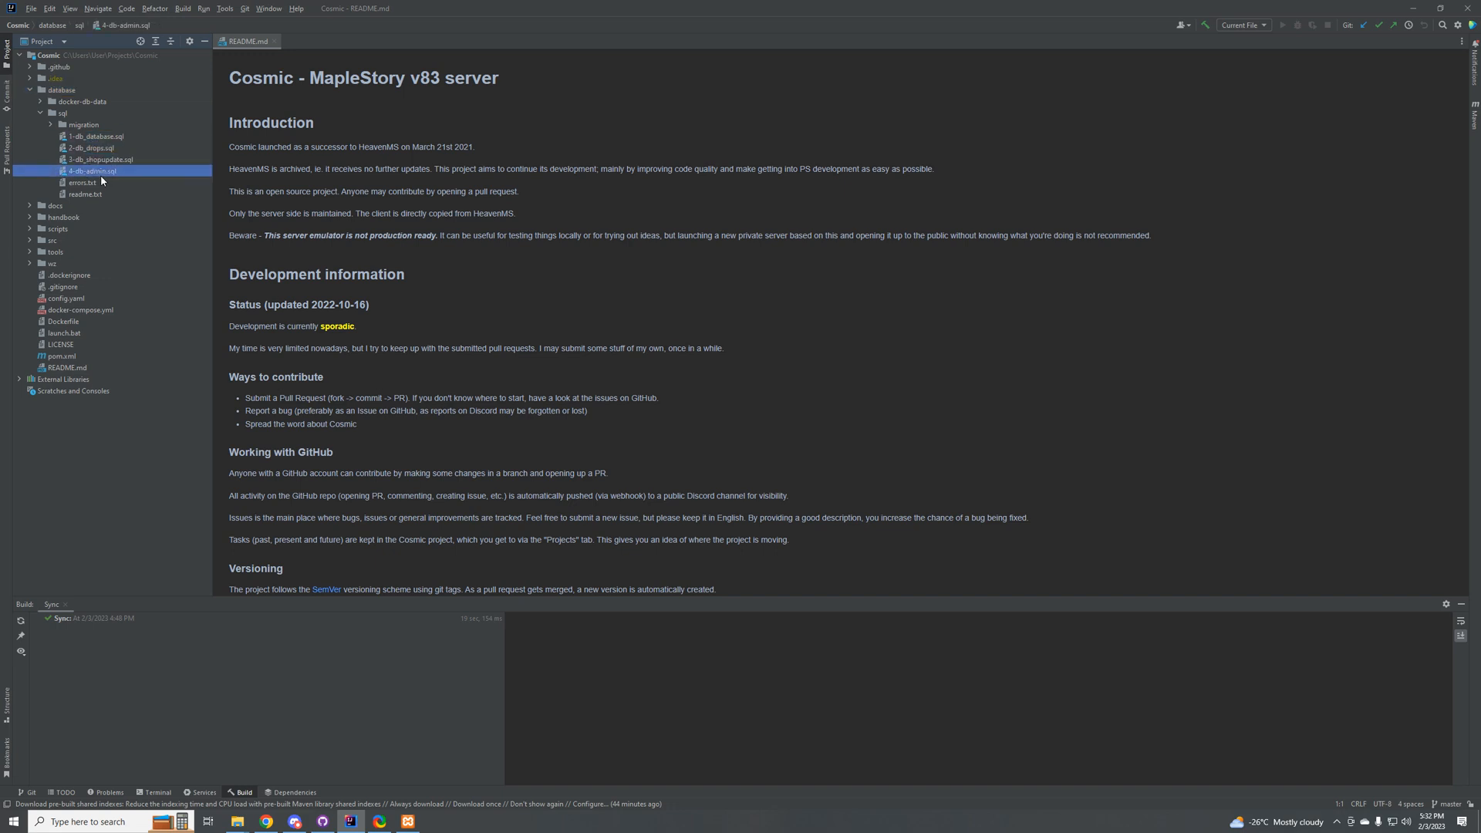
{"action": "left_click", "coordinate": [99, 182]}
{"action": "left_click", "coordinate": [95, 194]}
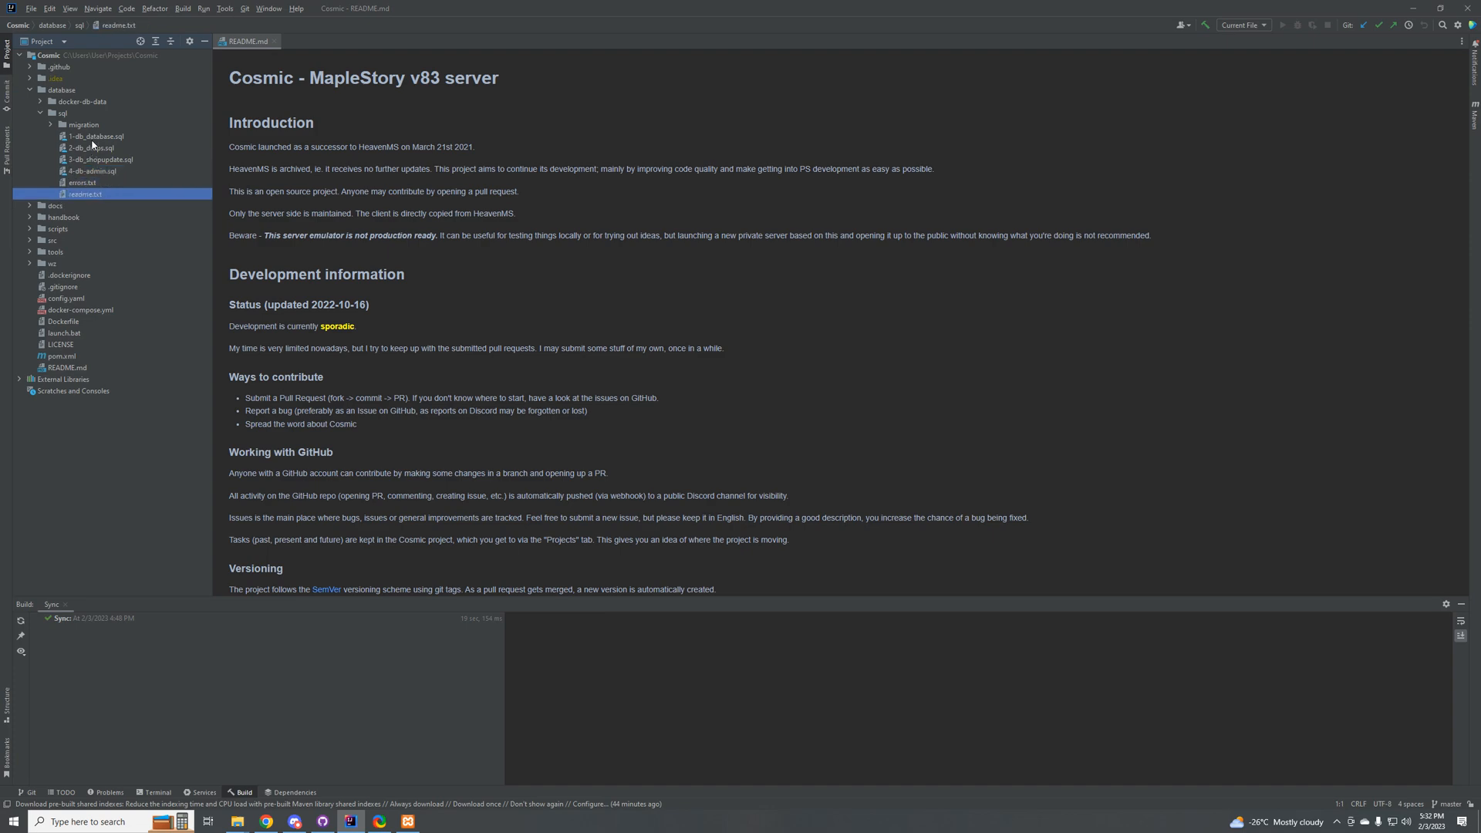
Step: Open the 1-db_database.sql script from the sql folder in the editor
{"action": "left_click", "coordinate": [92, 140]}
{"action": "right_click", "coordinate": [97, 139]}
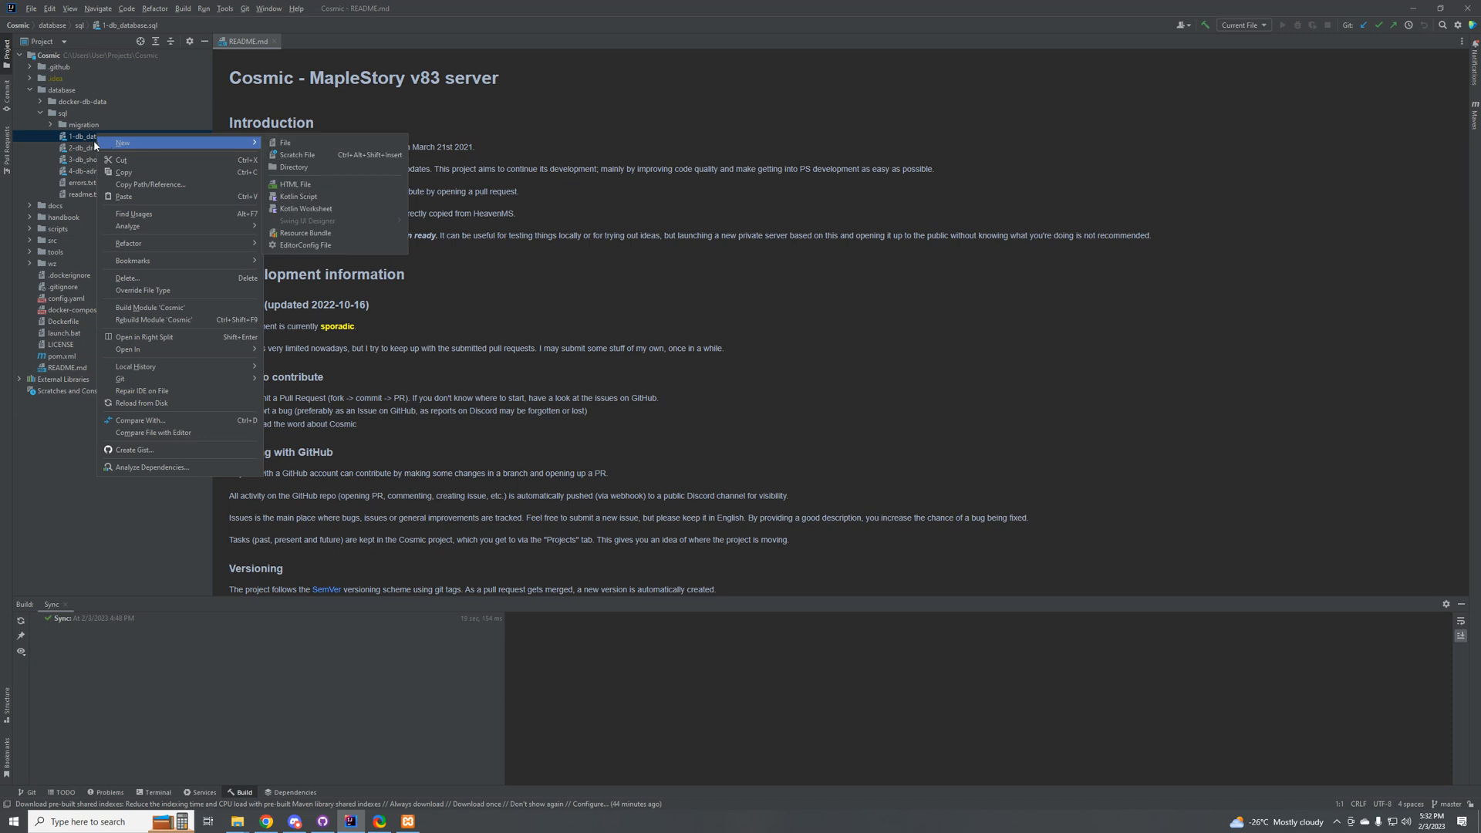
{"action": "key", "text": "Escape"}
{"action": "double_click", "coordinate": [95, 140]}
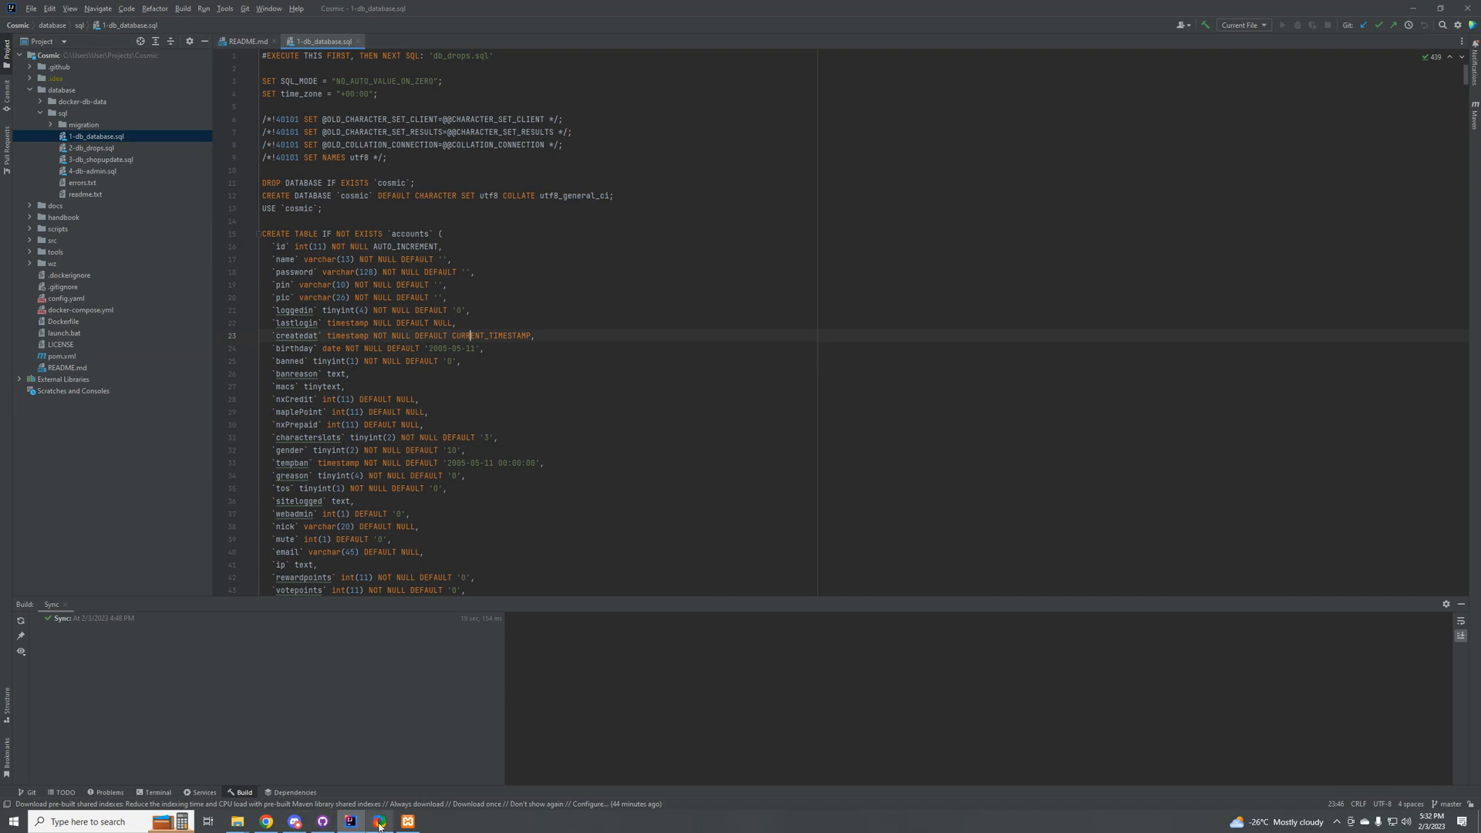
Step: Move the Chrome window off the editor and examine the script's statements that drop, create and use the cosmic database
{"action": "left_click", "coordinate": [285, 822]}
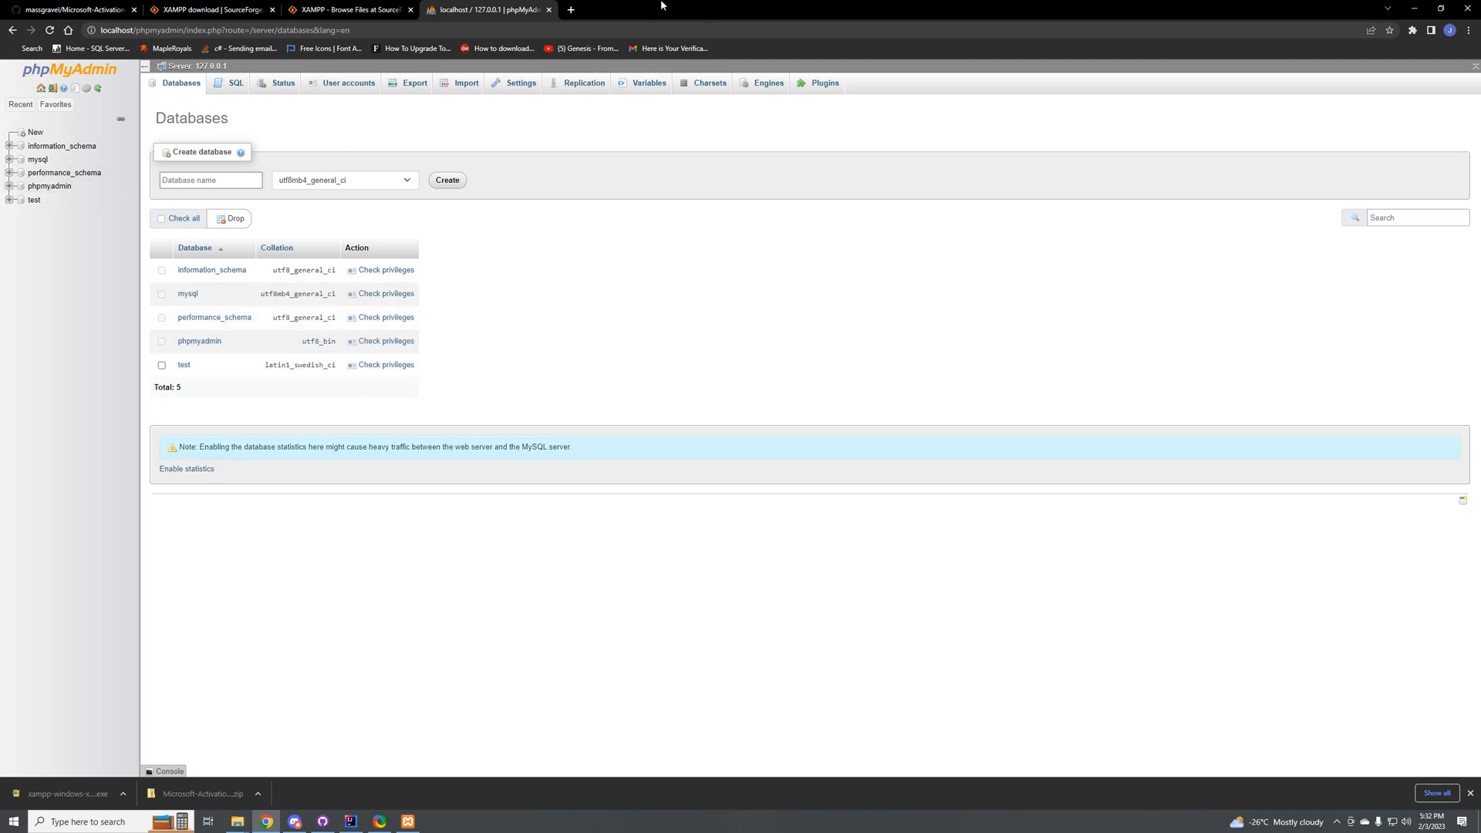
{"action": "left_click_drag", "start_coordinate": [661, 5], "coordinate": [1021, 431]}
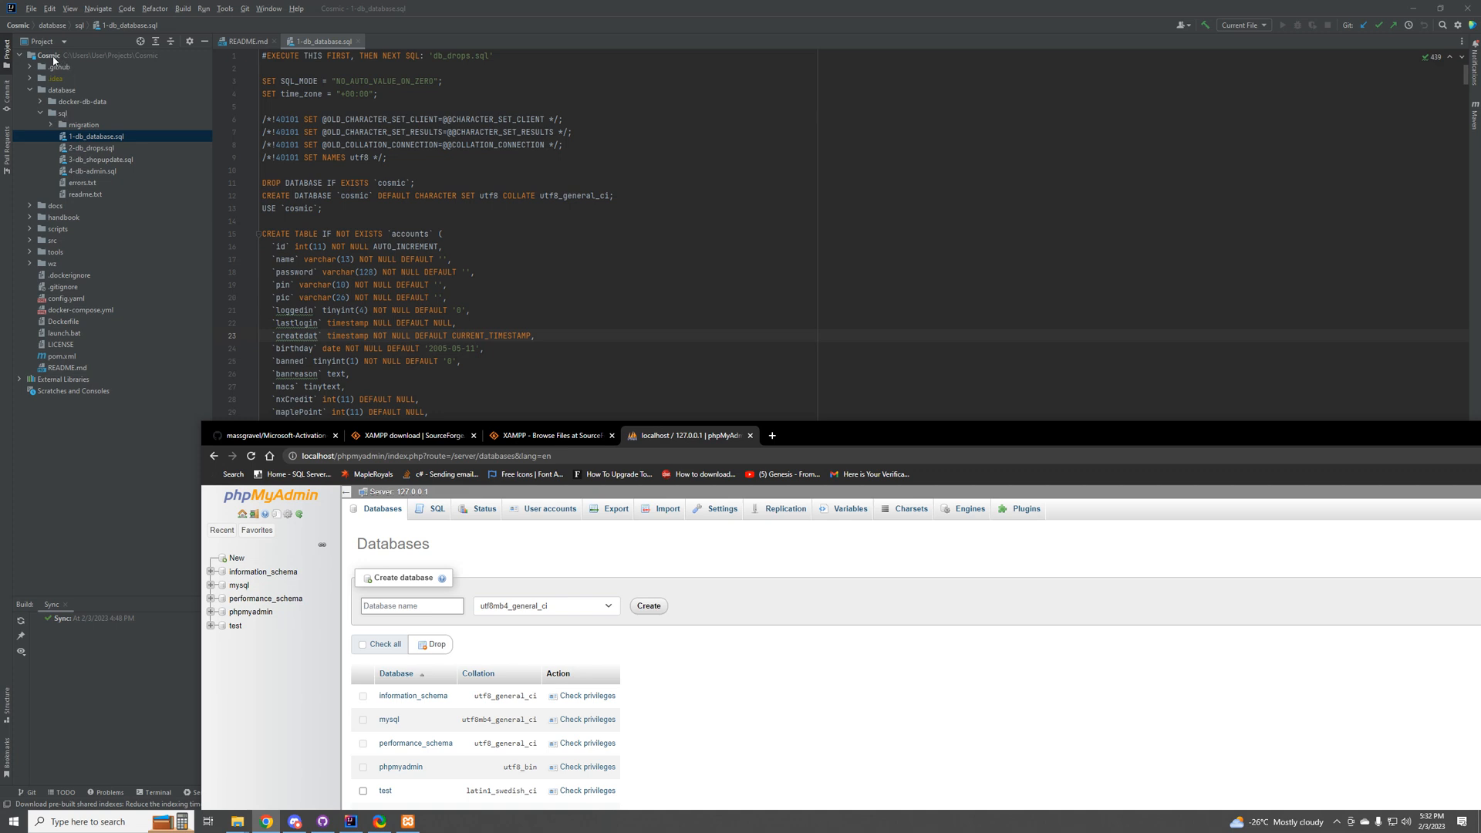
{"action": "left_click", "coordinate": [402, 97]}
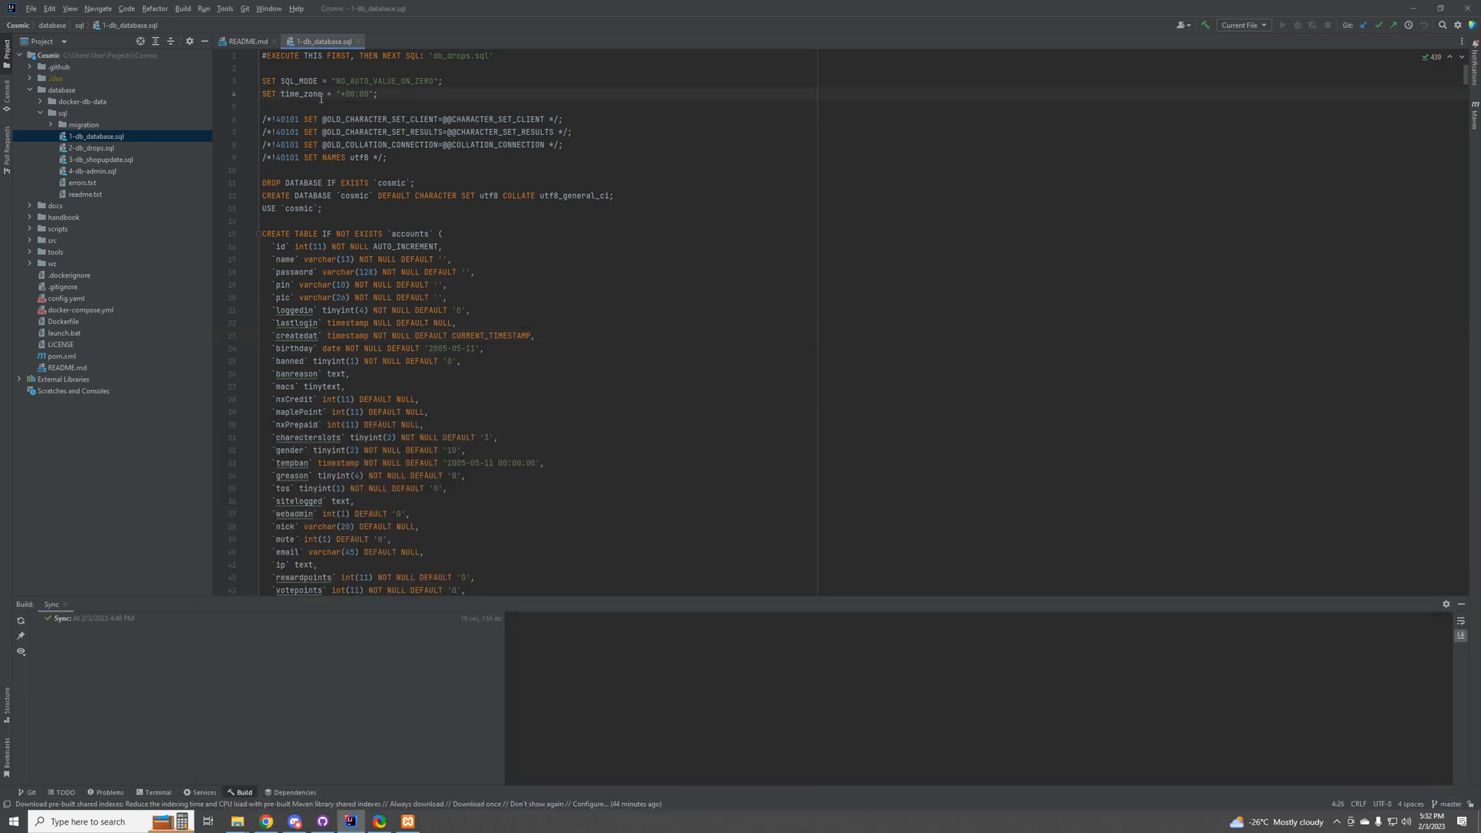
{"action": "left_click_drag", "start_coordinate": [309, 194], "coordinate": [424, 197]}
{"action": "left_click", "coordinate": [410, 185]}
{"action": "scroll", "coordinate": [315, 224], "scroll_direction": "down", "scroll_amount": 4}
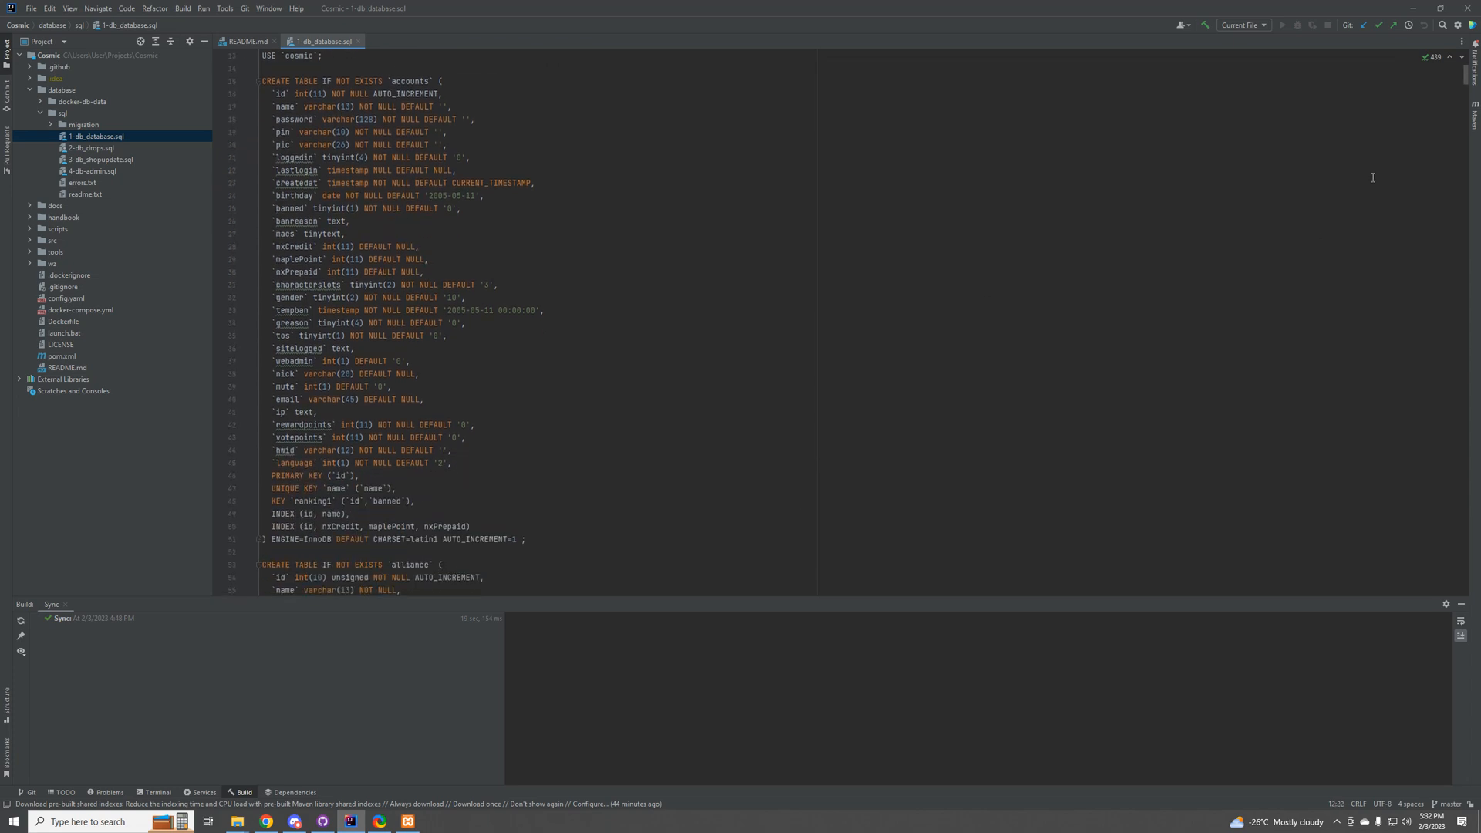
{"action": "scroll", "coordinate": [614, 307], "scroll_direction": "up", "scroll_amount": 4}
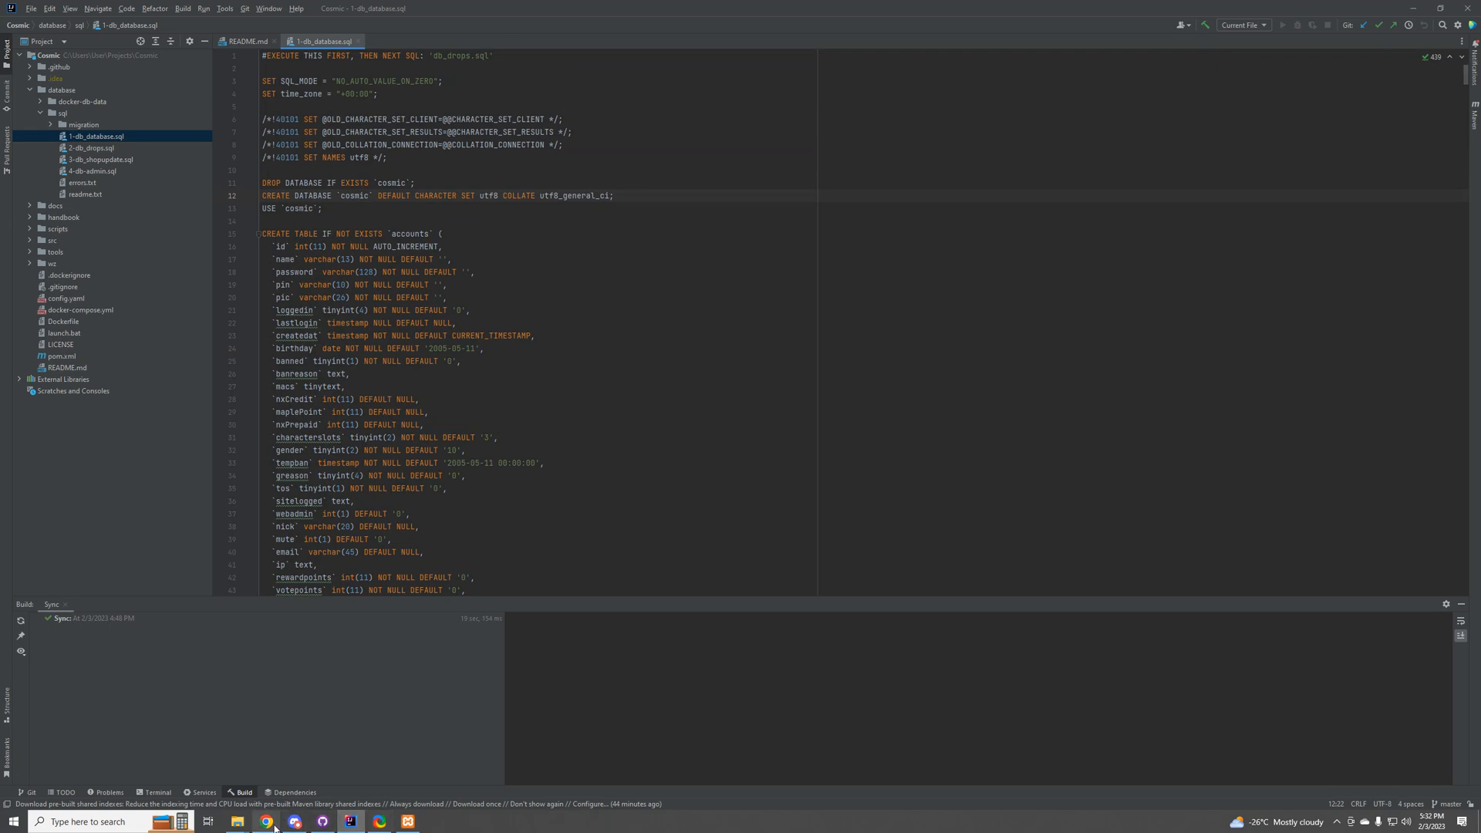
Step: Return to phpMyAdmin in Chrome, maximize the window and open the server-level import page
{"action": "left_click", "coordinate": [267, 821]}
{"action": "left_click_drag", "start_coordinate": [799, 427], "coordinate": [793, 339]}
{"action": "double_click", "coordinate": [793, 339]}
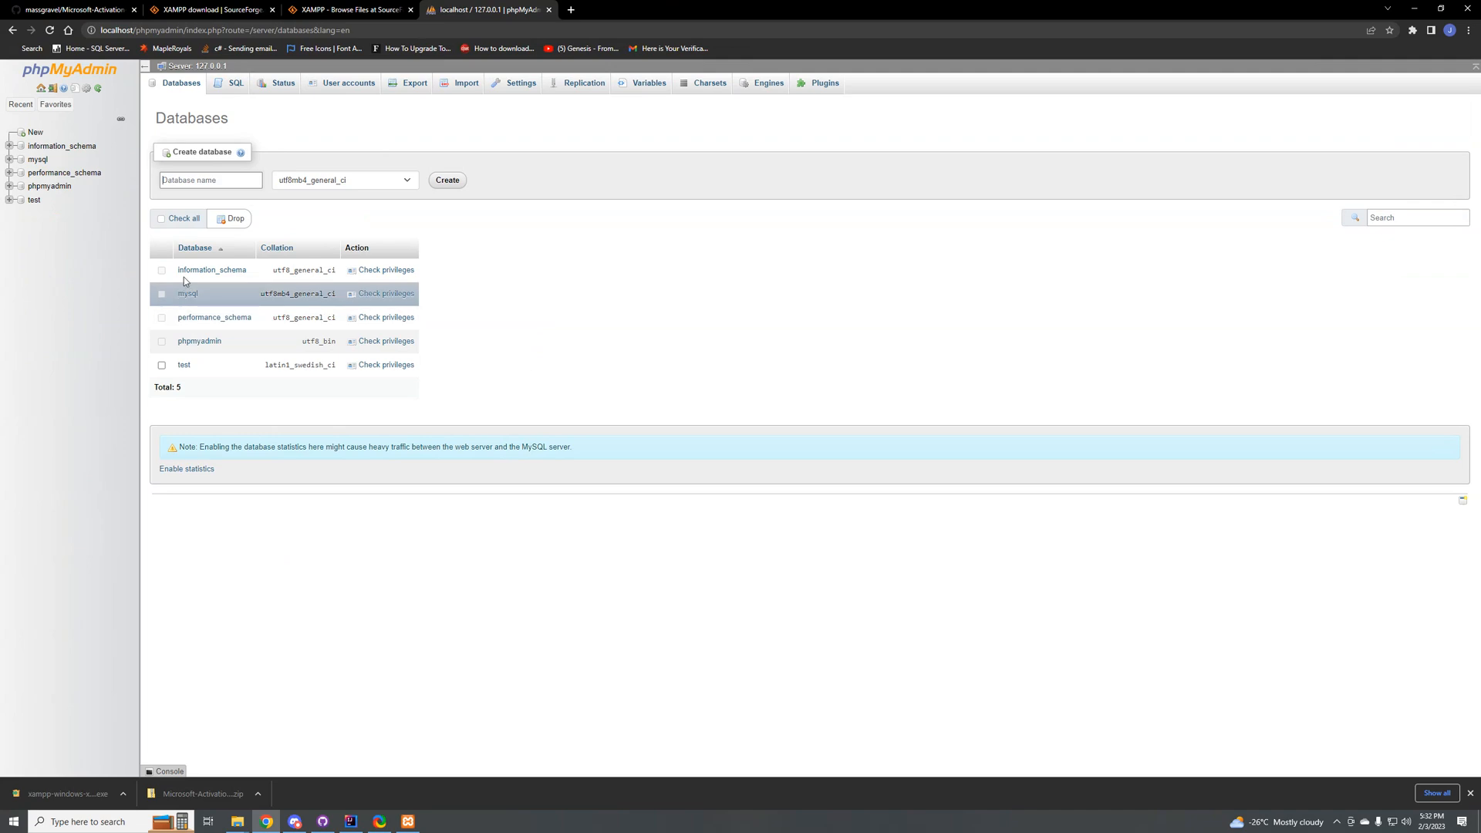
{"action": "left_click", "coordinate": [463, 84]}
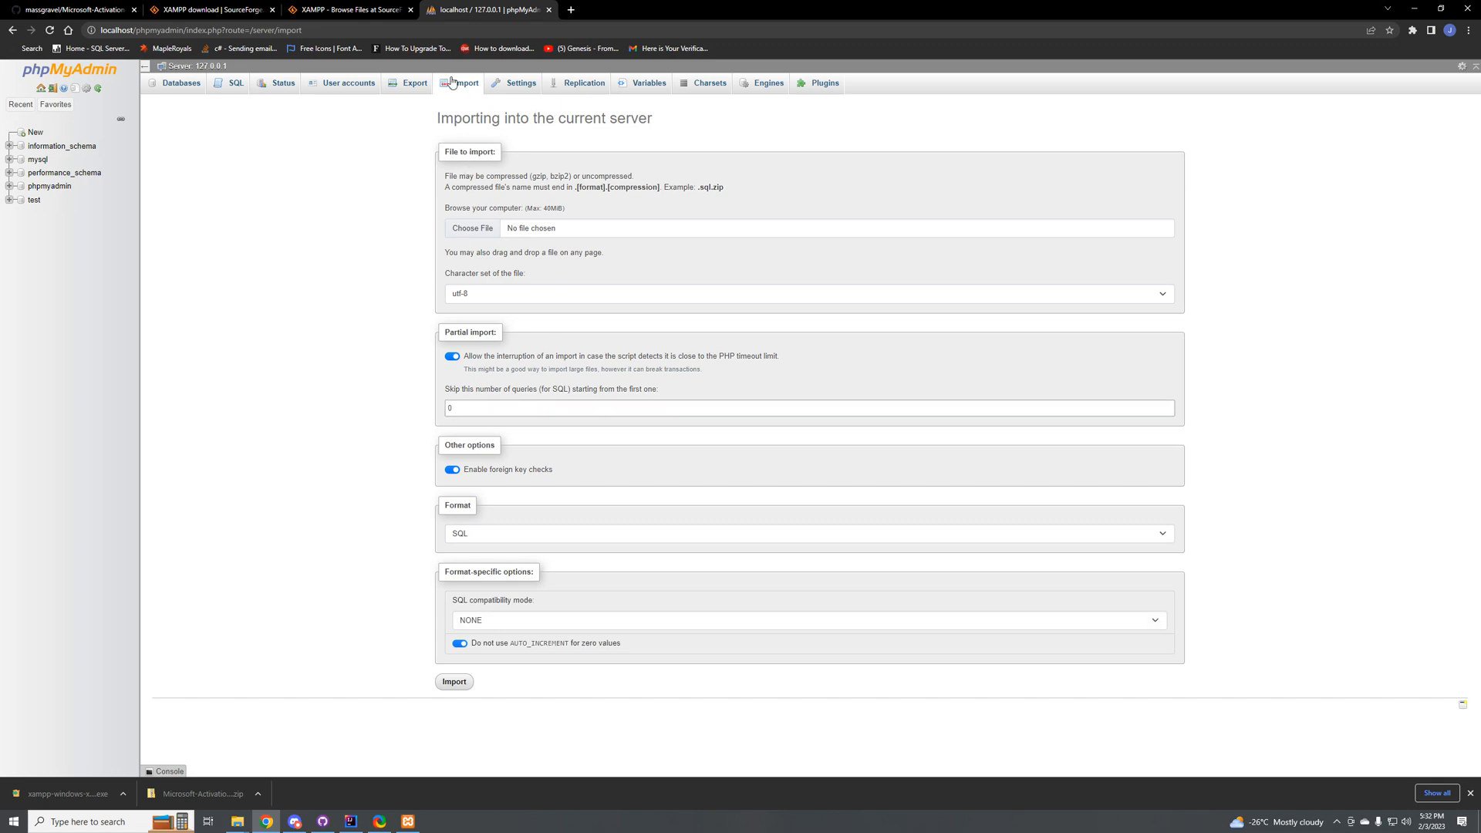
Step: Choose 1-db_database.sql from Projects\Cosmic\database\sql and import it into the server in SQL format
{"action": "left_click", "coordinate": [476, 224]}
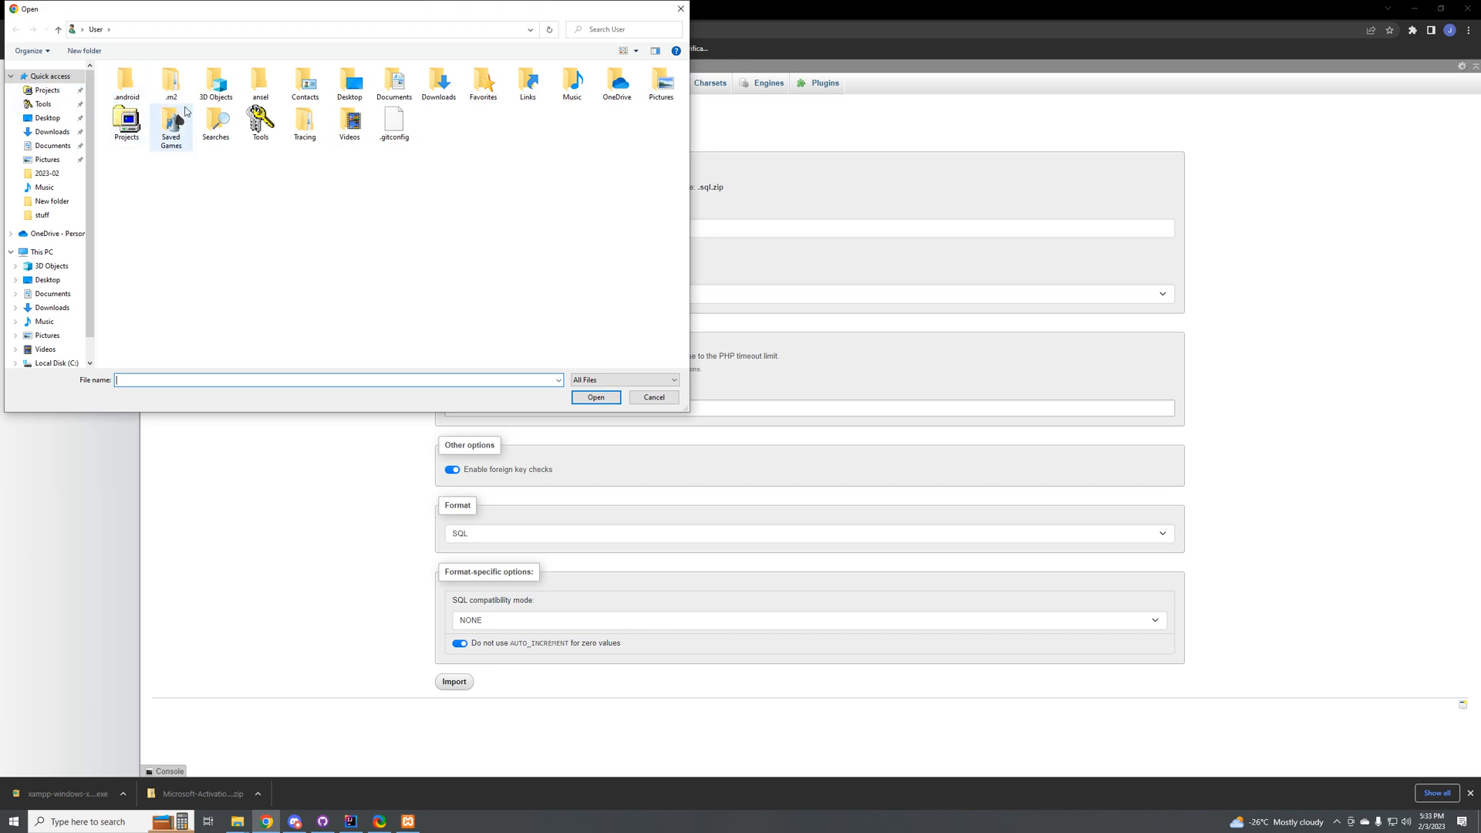
{"action": "left_click", "coordinate": [46, 90]}
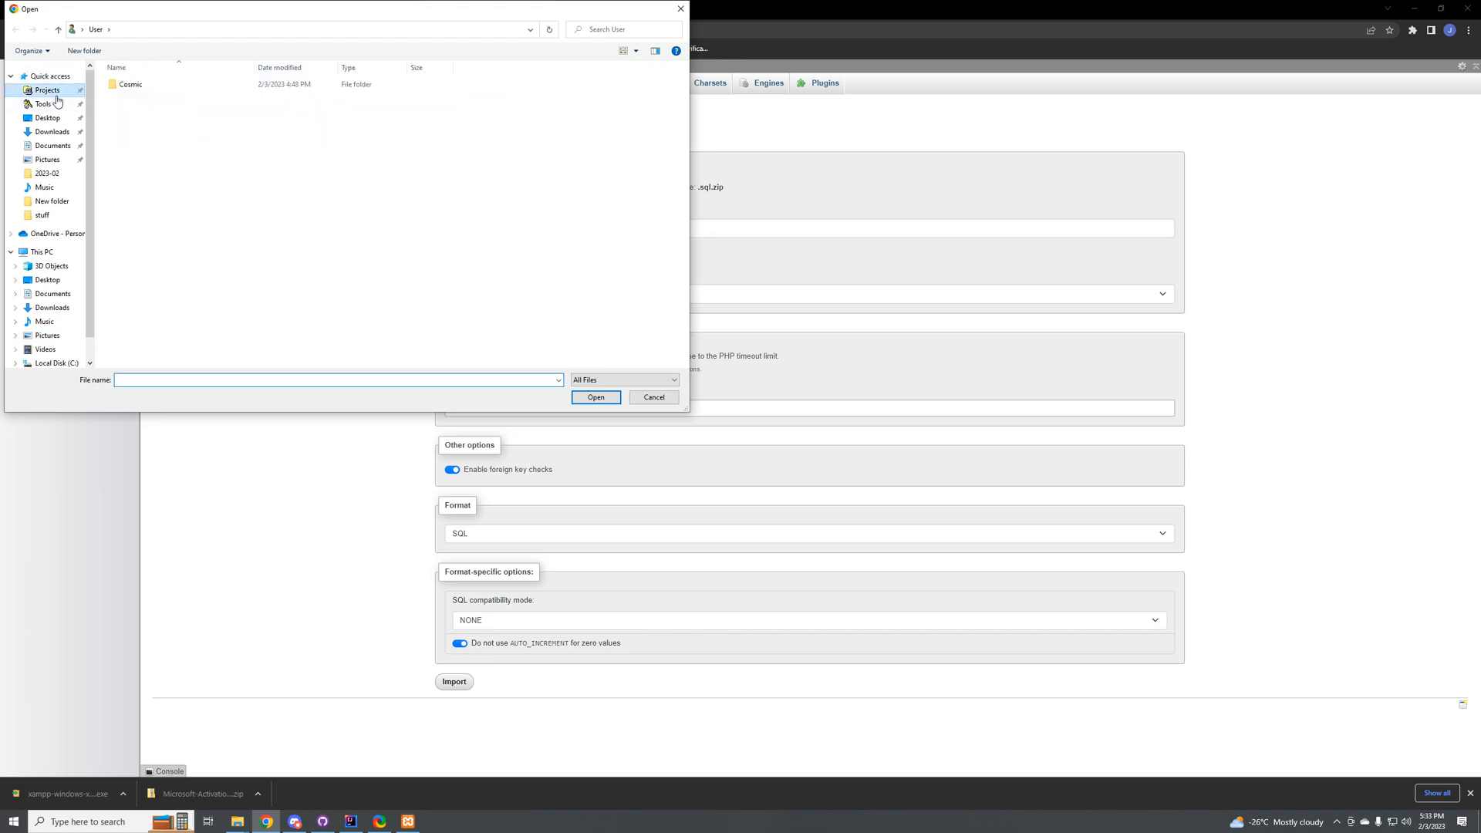
{"action": "double_click", "coordinate": [127, 84]}
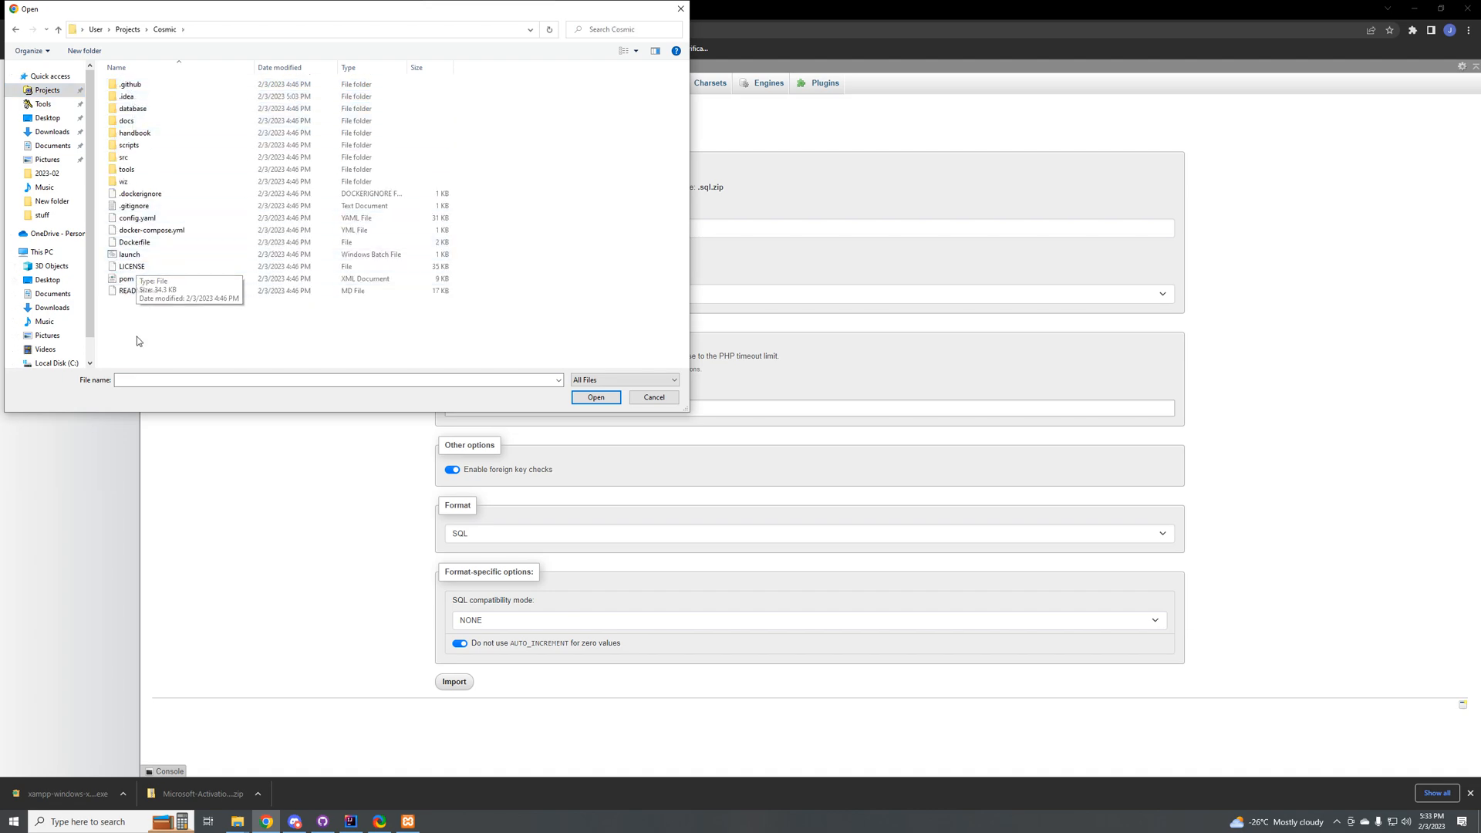
{"action": "double_click", "coordinate": [153, 109]}
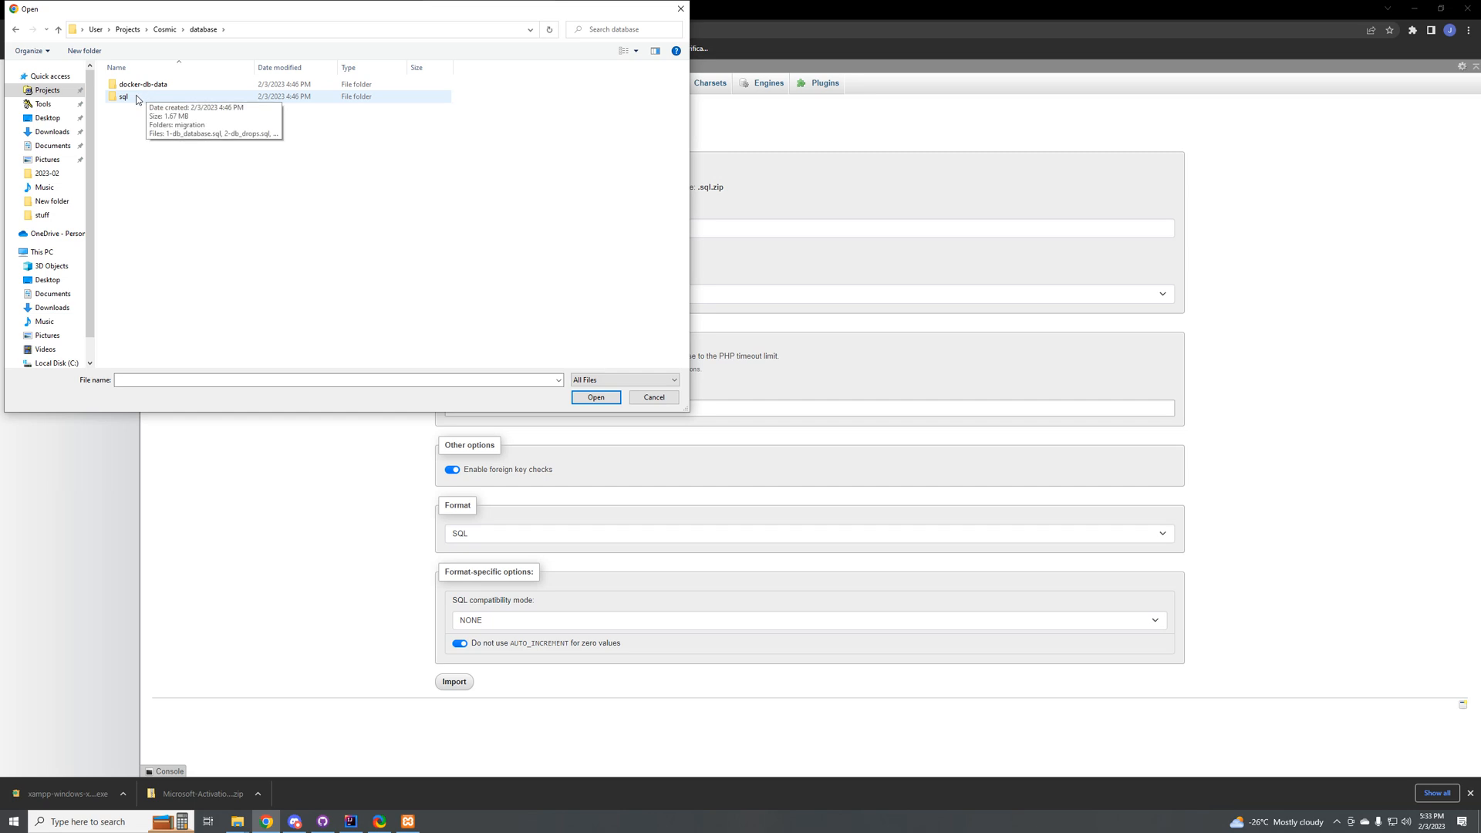
{"action": "double_click", "coordinate": [136, 98]}
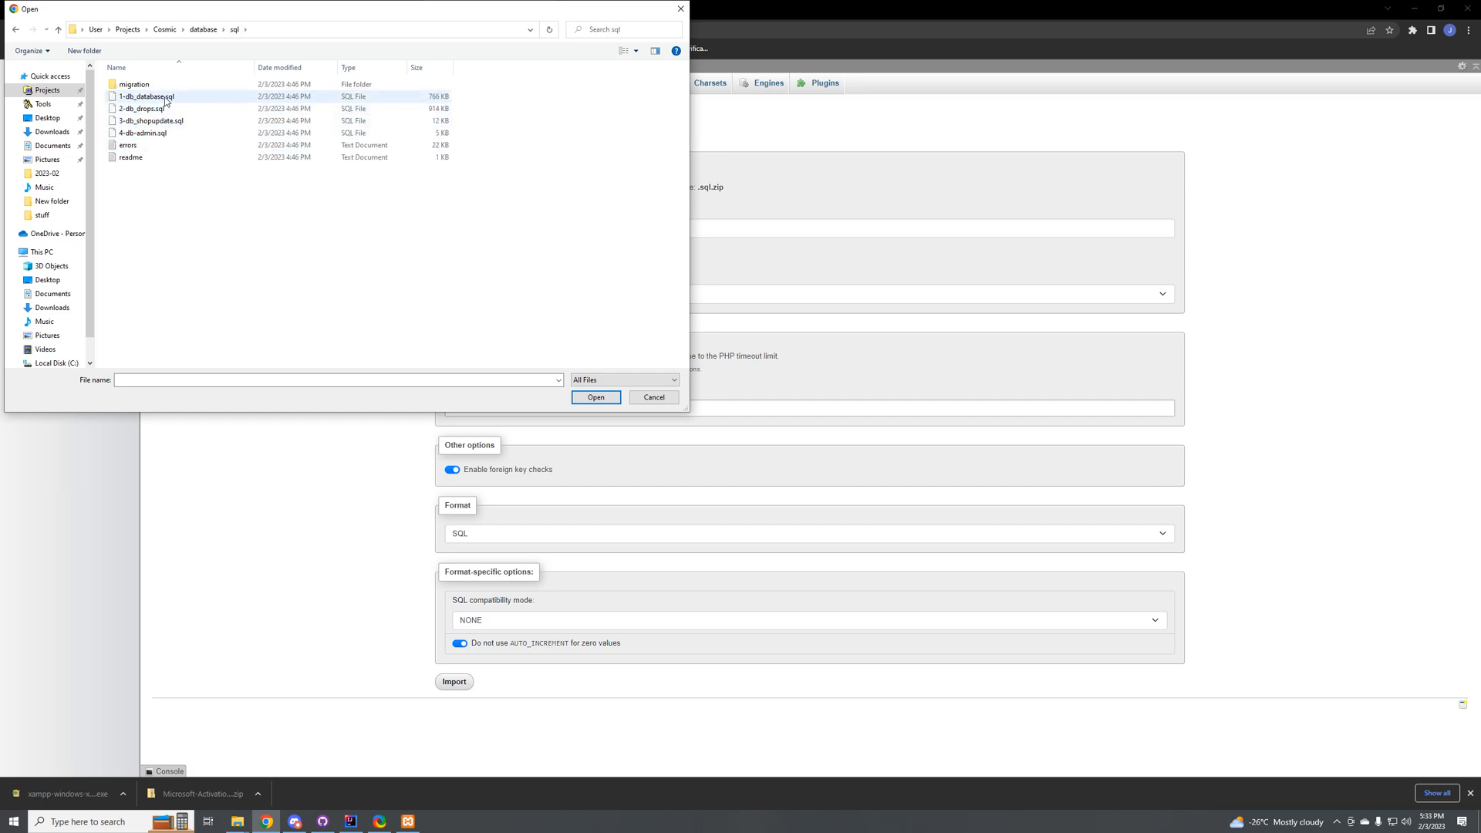
{"action": "left_click", "coordinate": [165, 99]}
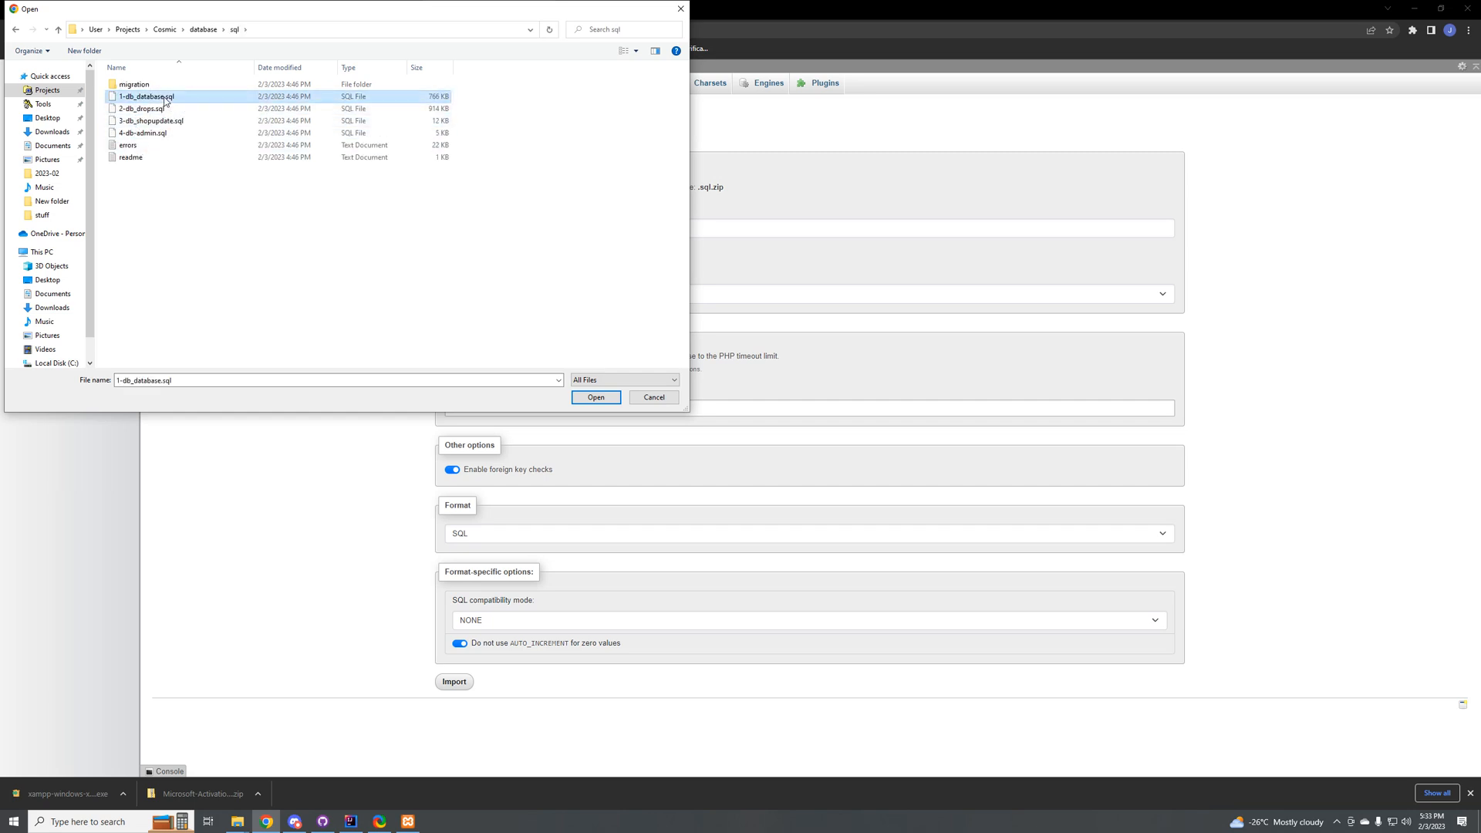
{"action": "left_click", "coordinate": [588, 403]}
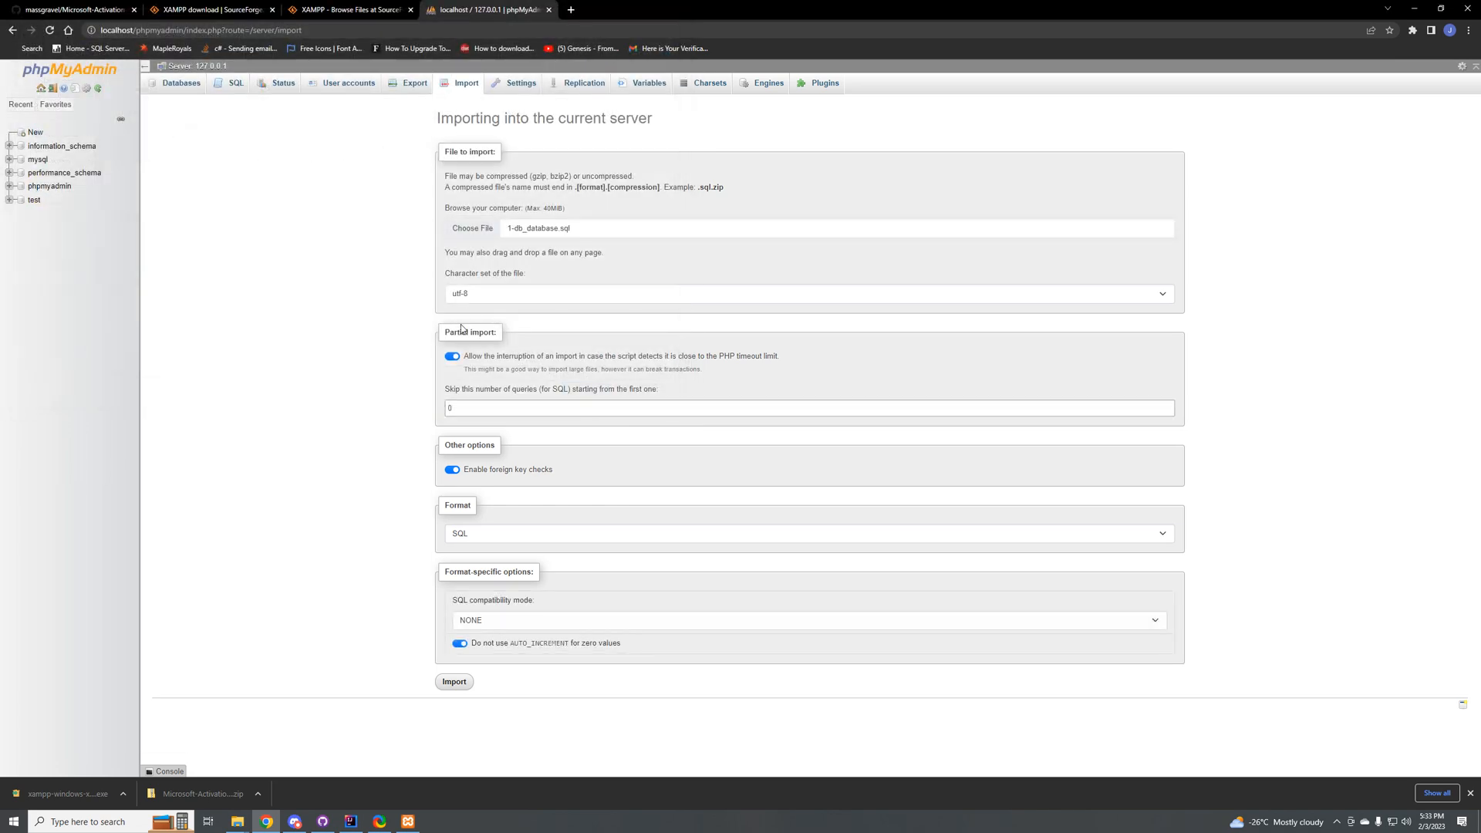
{"action": "left_click", "coordinate": [457, 683]}
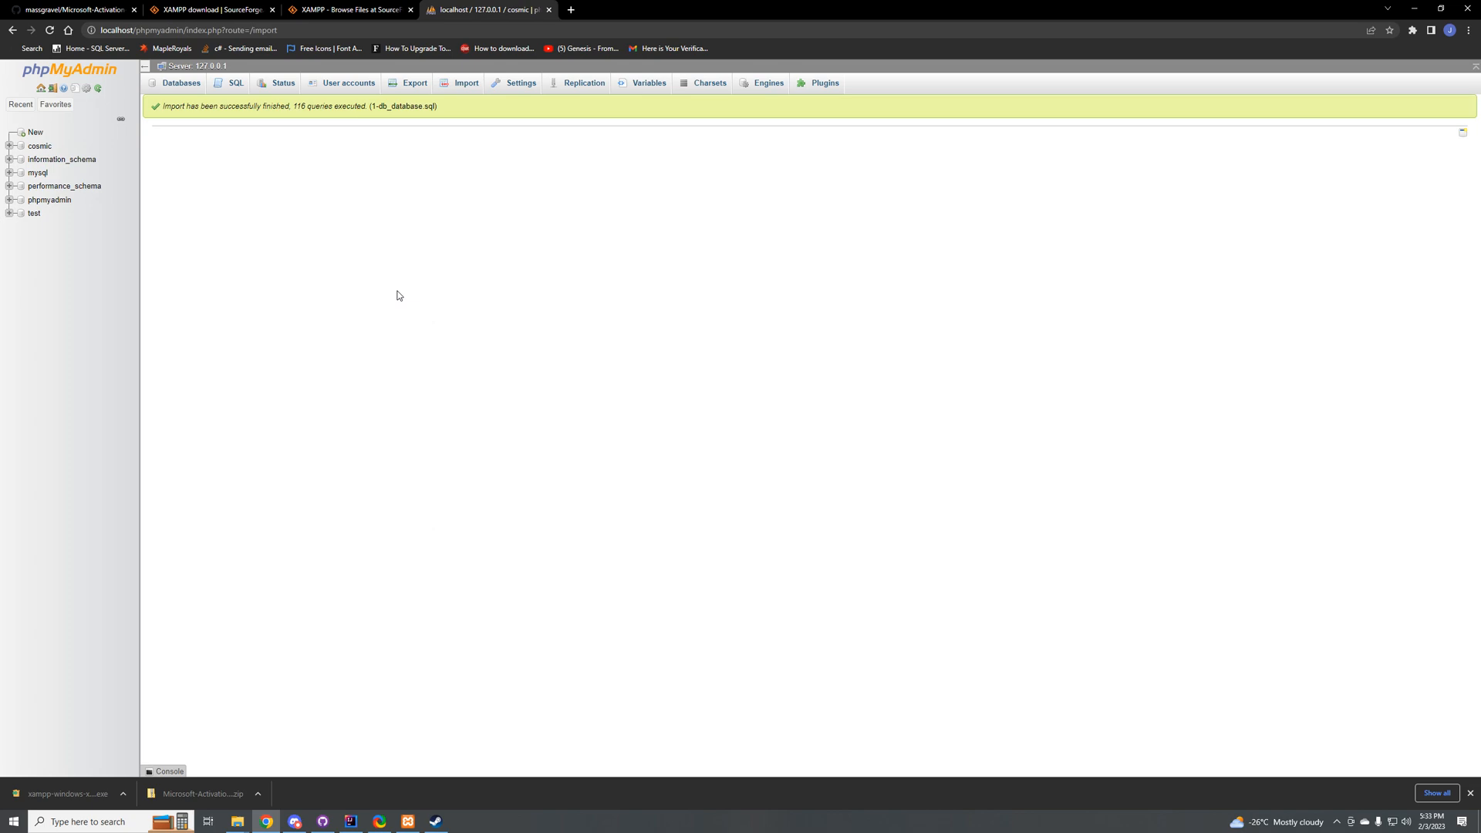
Step: Import 2-db_drops.sql into the cosmic database and reopen the database's table structure
{"action": "left_click", "coordinate": [35, 147]}
{"action": "left_click", "coordinate": [34, 149]}
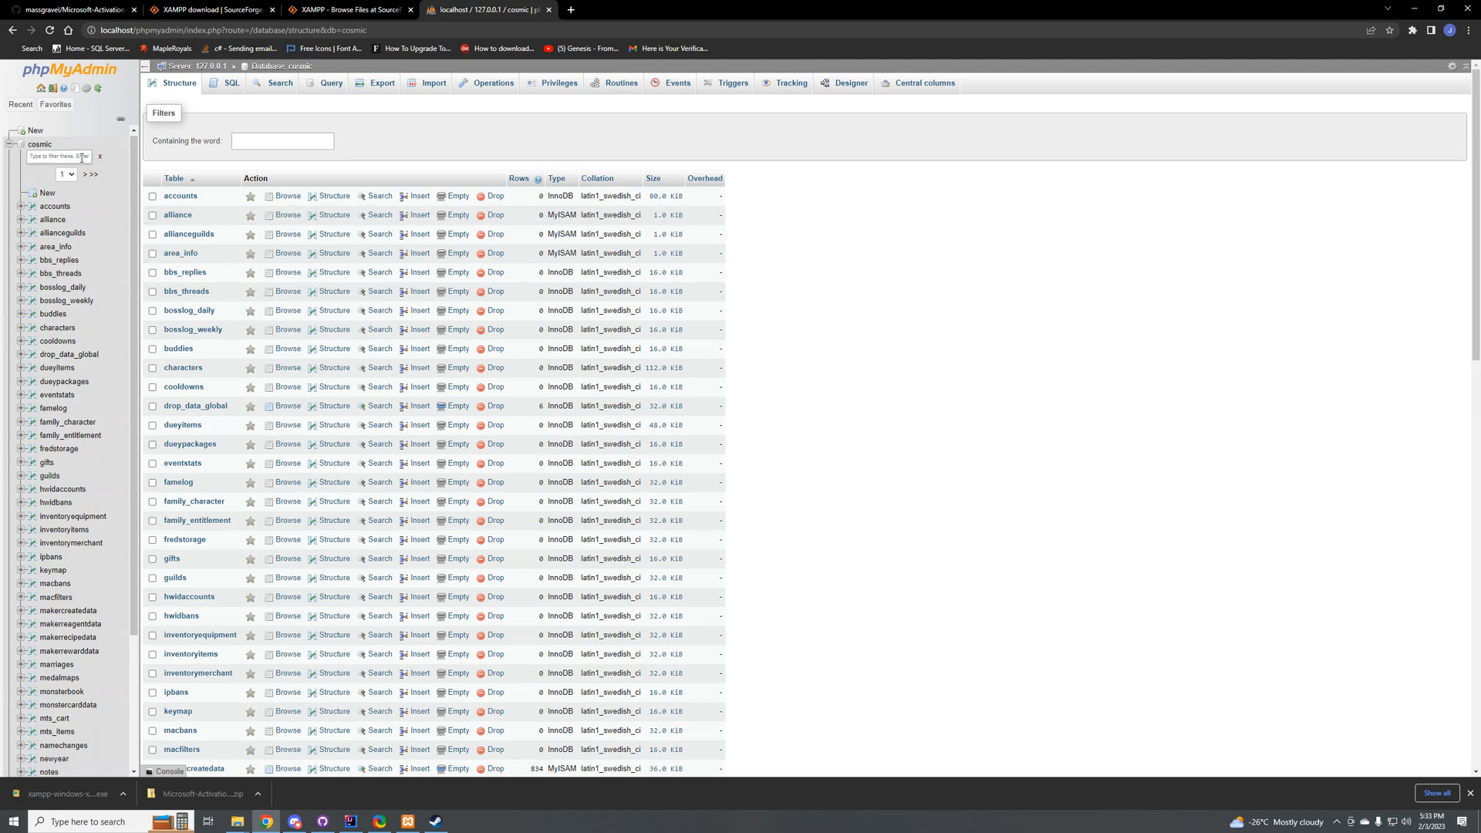
{"action": "left_click", "coordinate": [426, 86]}
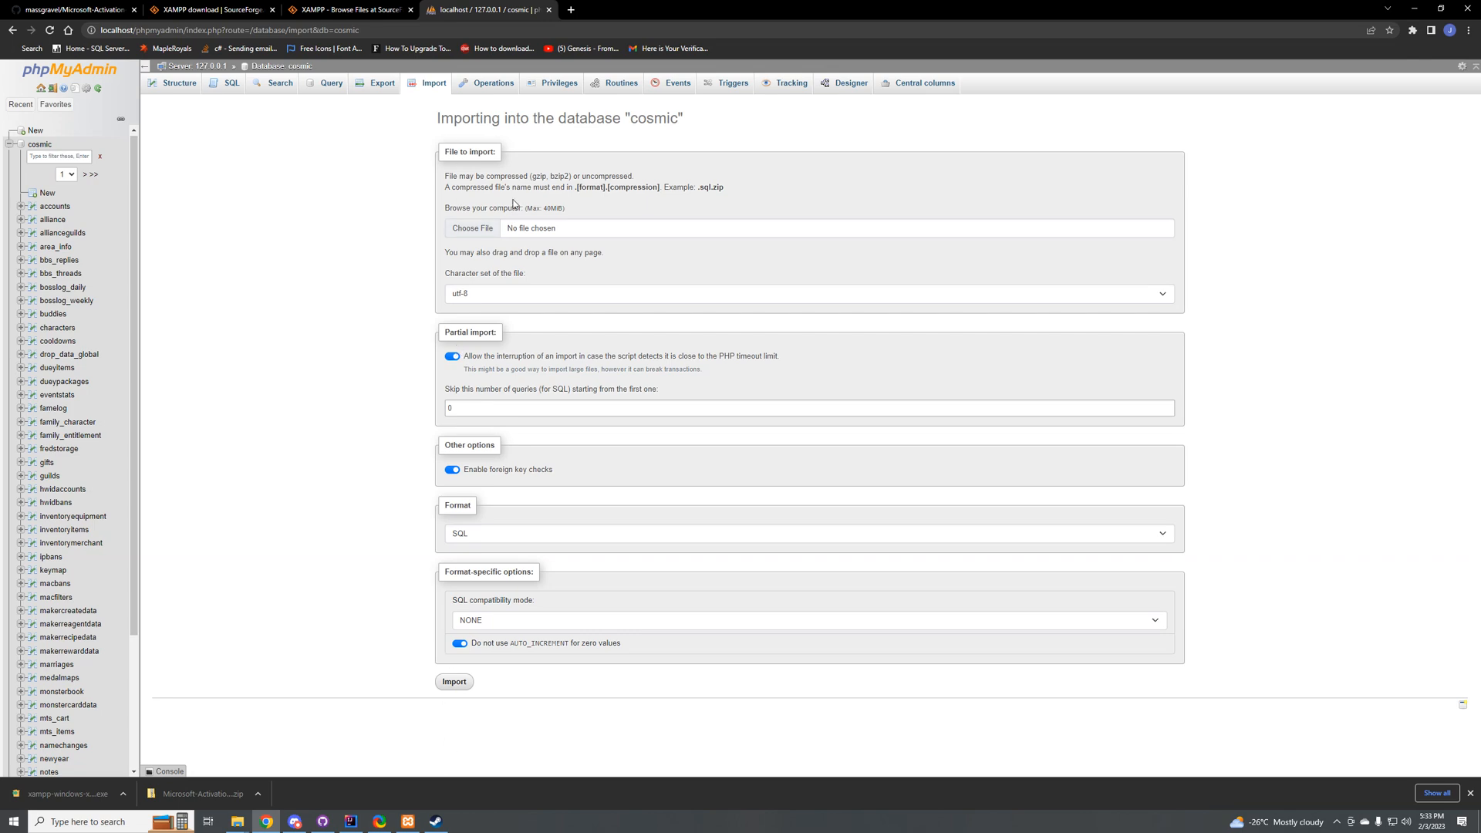
{"action": "left_click", "coordinate": [472, 228]}
{"action": "double_click", "coordinate": [178, 109]}
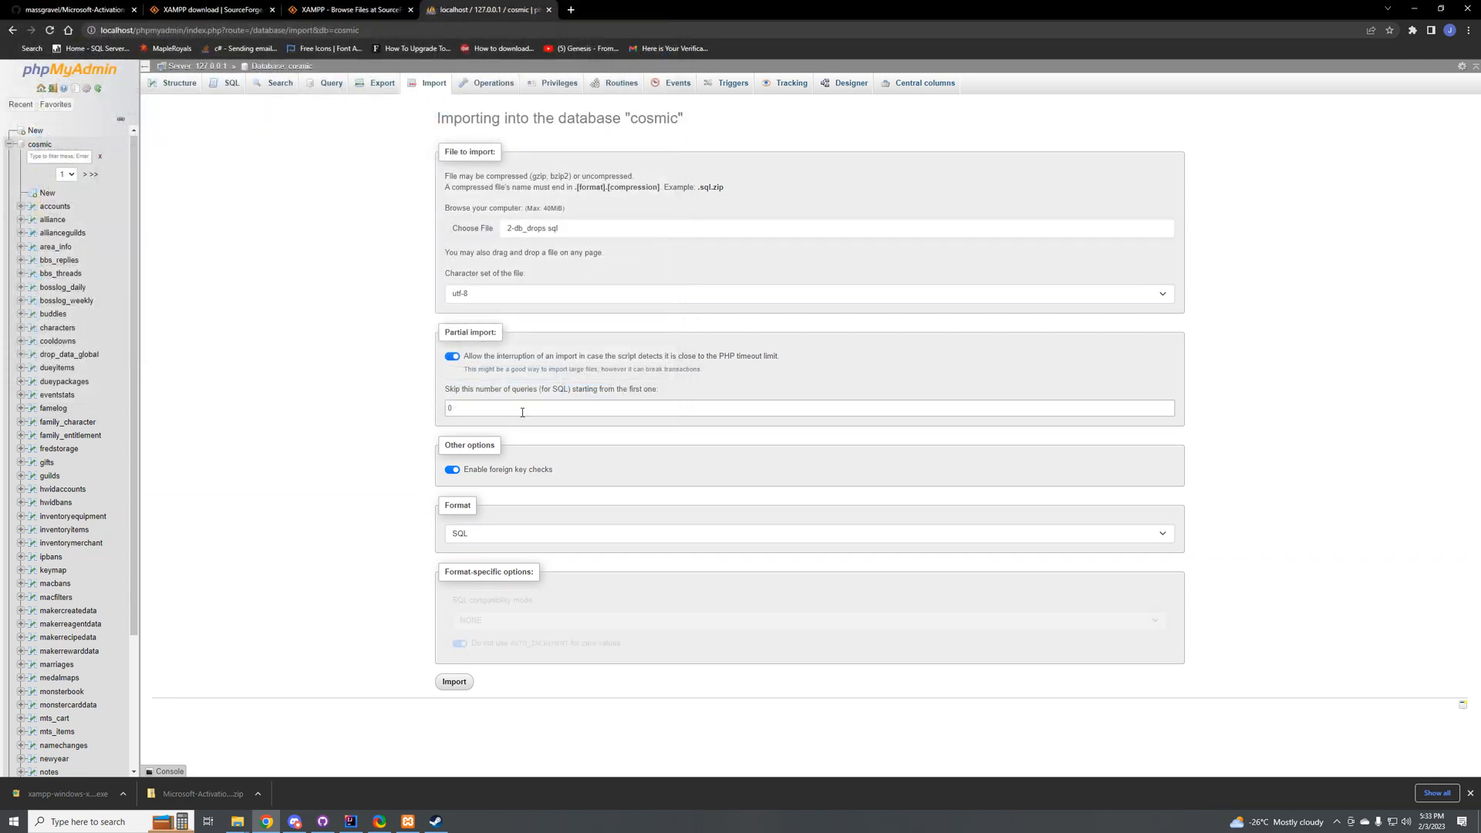
{"action": "left_click", "coordinate": [466, 683]}
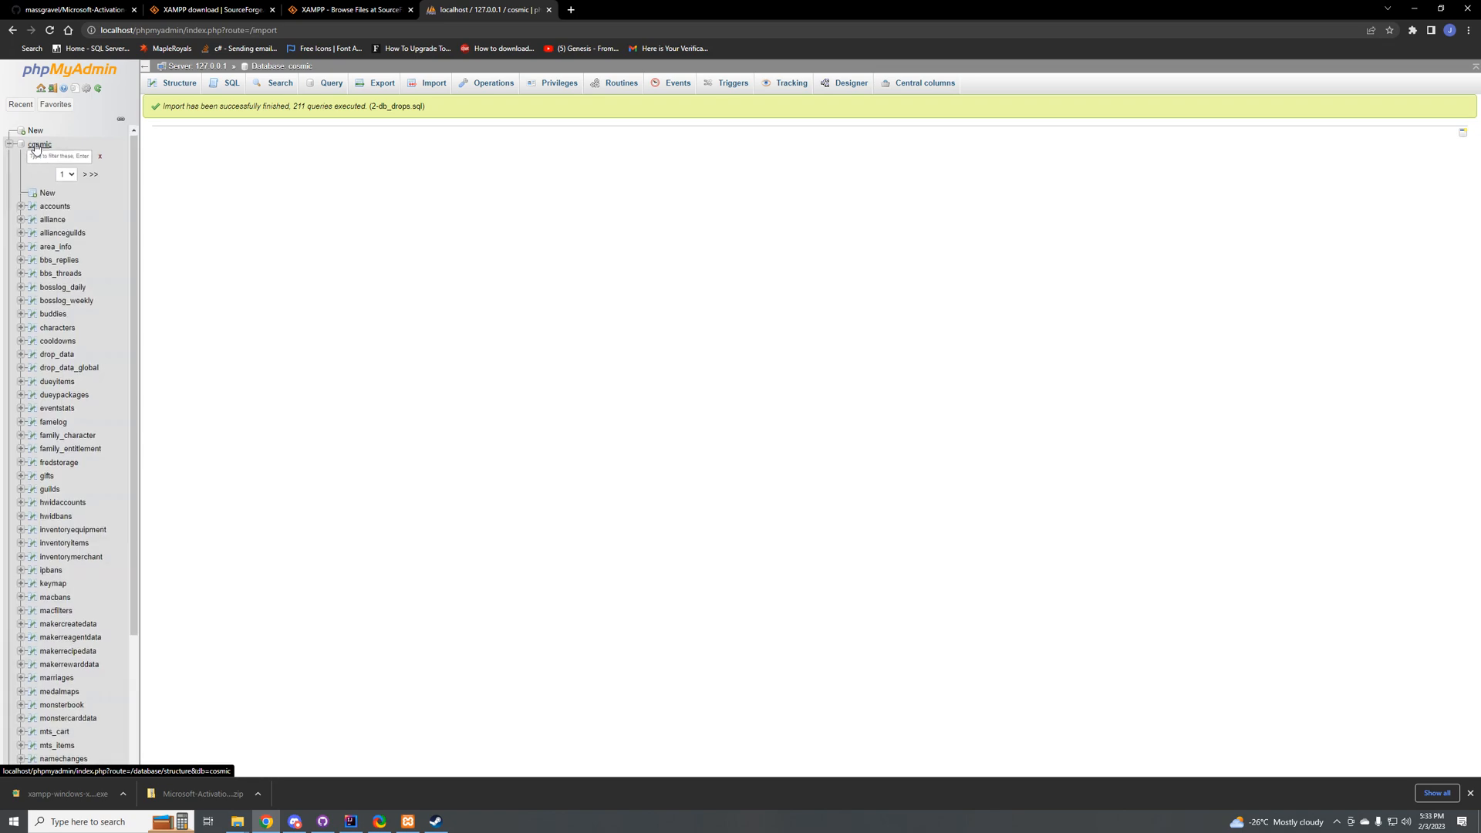
{"action": "left_click", "coordinate": [35, 145]}
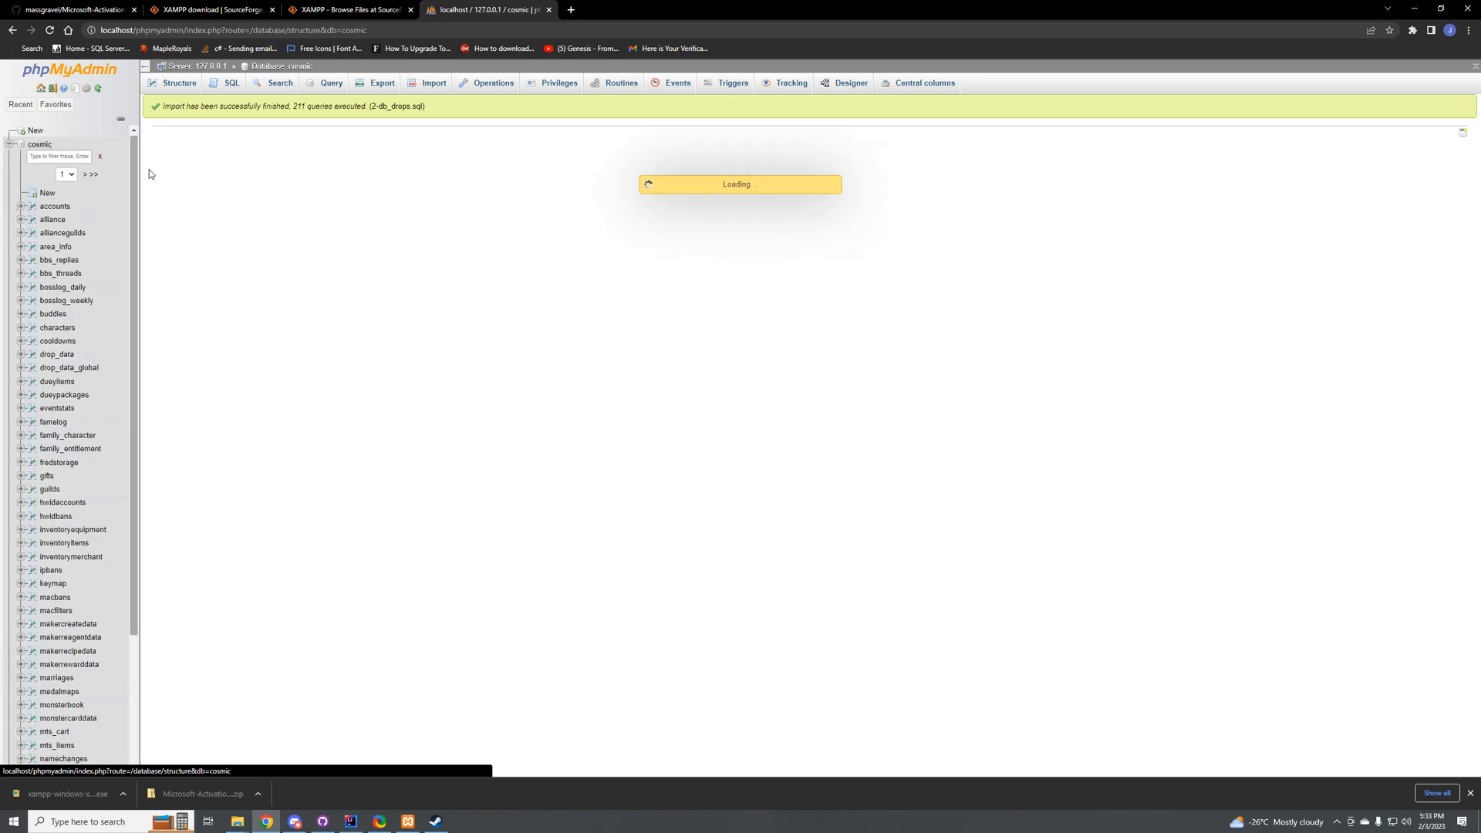
Step: Collapse the cosmic database in the navigation tree and look through its full table list
{"action": "left_click", "coordinate": [9, 144]}
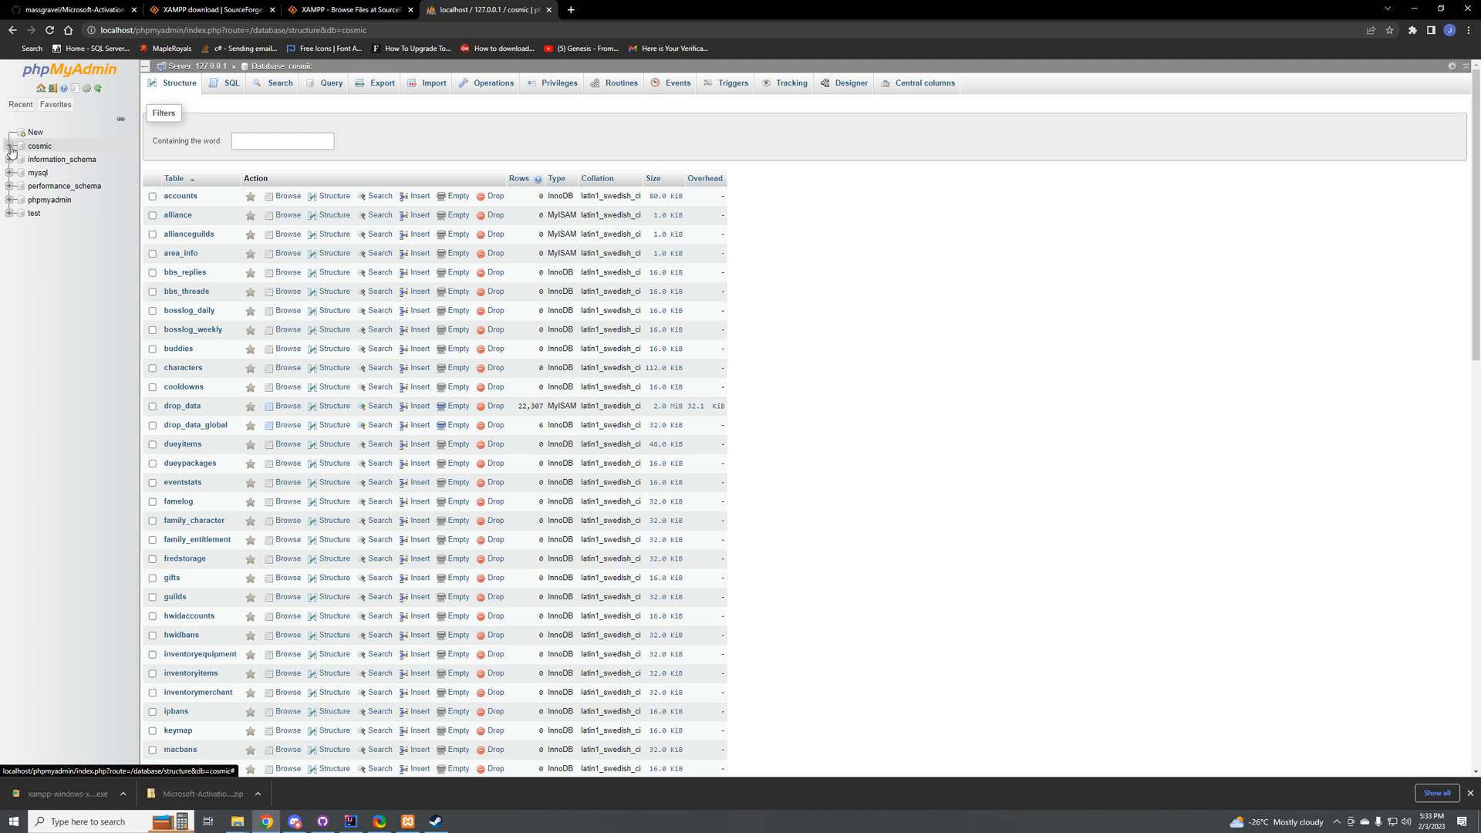
{"action": "scroll", "coordinate": [238, 411], "scroll_direction": "down", "scroll_amount": 1}
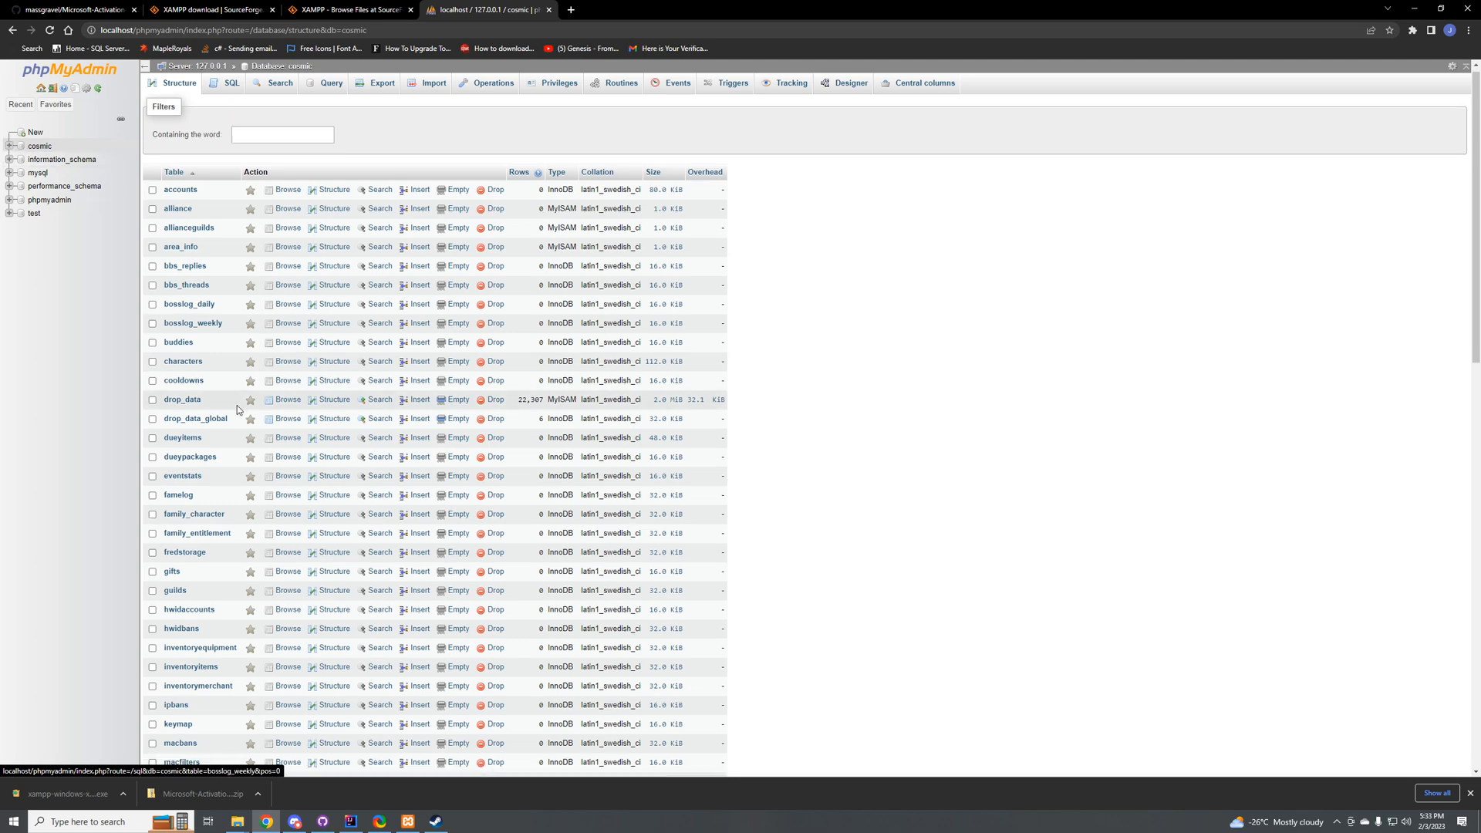
{"action": "scroll", "coordinate": [238, 405], "scroll_direction": "down", "scroll_amount": 15}
{"action": "scroll", "coordinate": [239, 409], "scroll_direction": "up", "scroll_amount": 6}
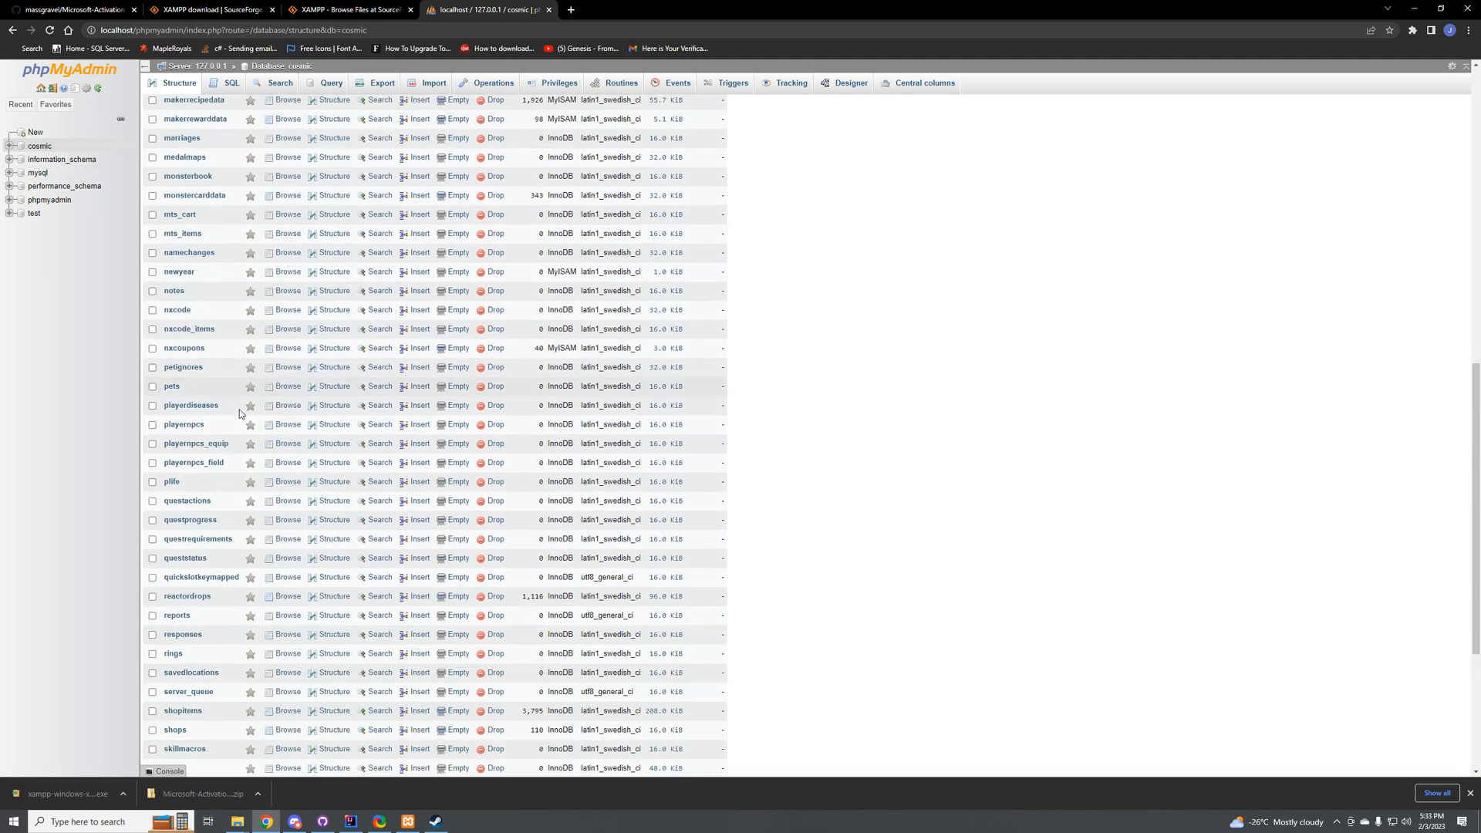
{"action": "scroll", "coordinate": [239, 412], "scroll_direction": "up", "scroll_amount": 10}
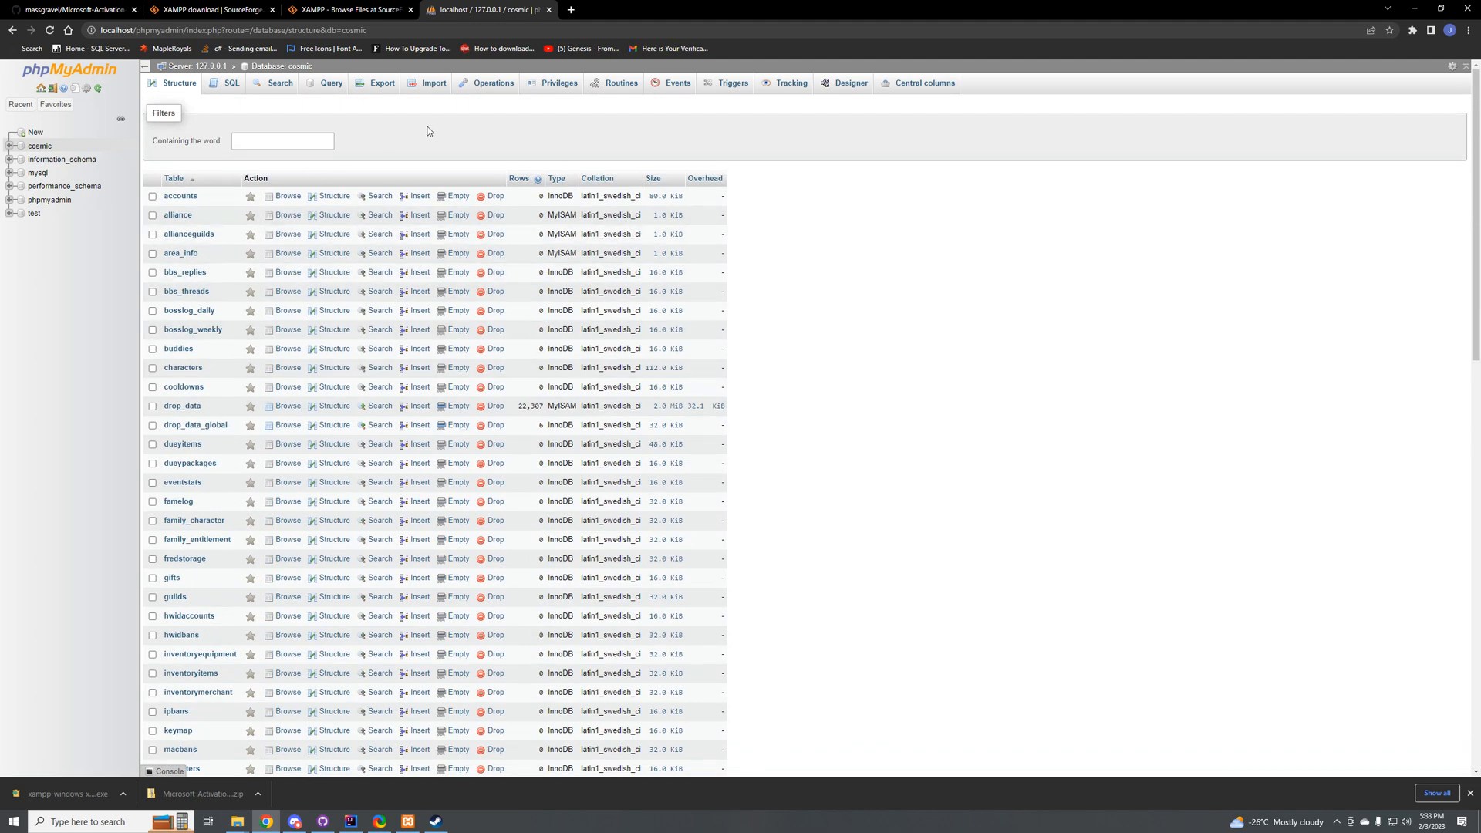
Step: Import 3-db_shopupdate.sql into the cosmic database in SQL format and review the query results
{"action": "left_click", "coordinate": [423, 84]}
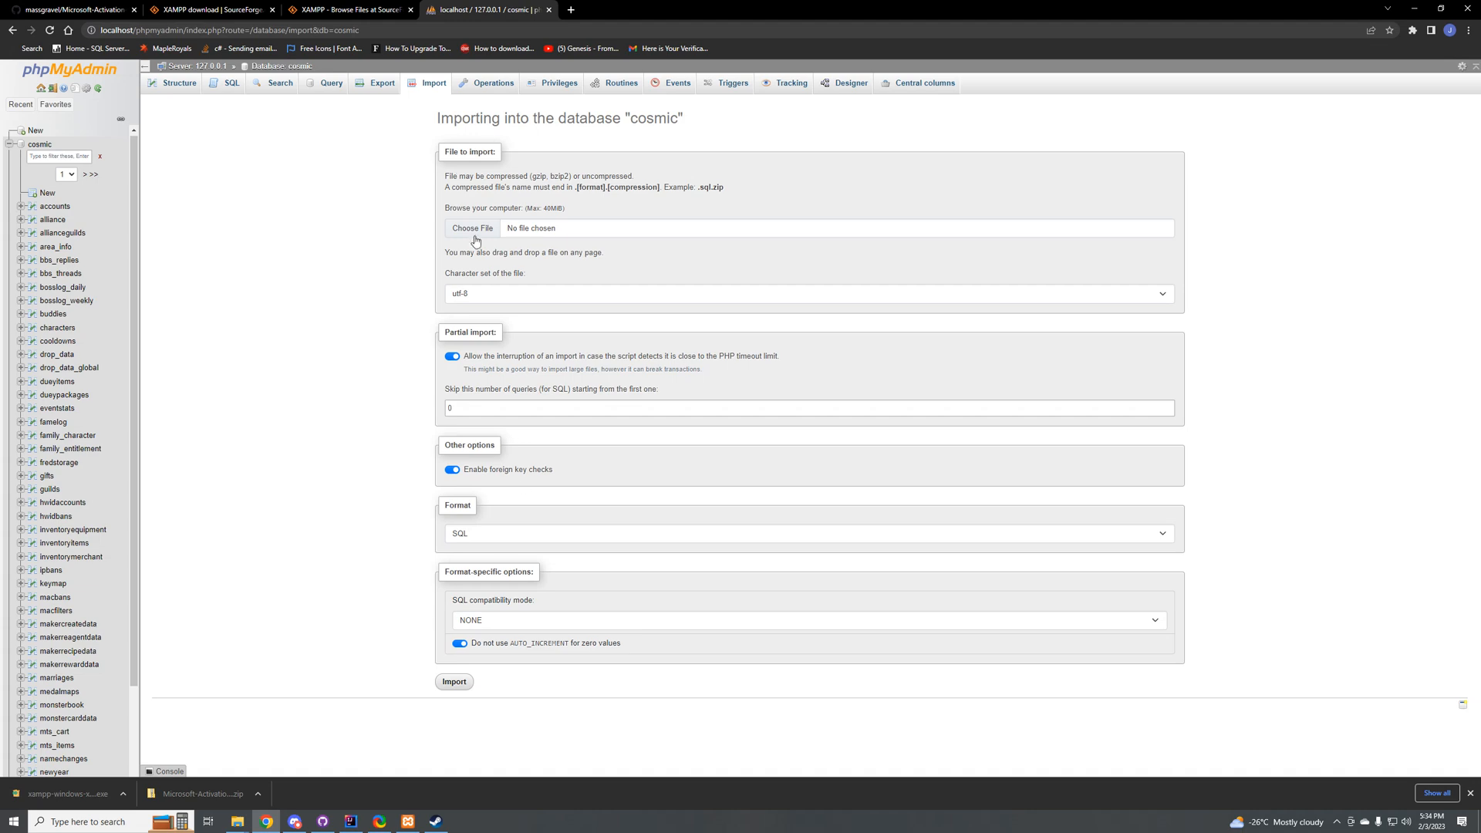
{"action": "left_click", "coordinate": [471, 229]}
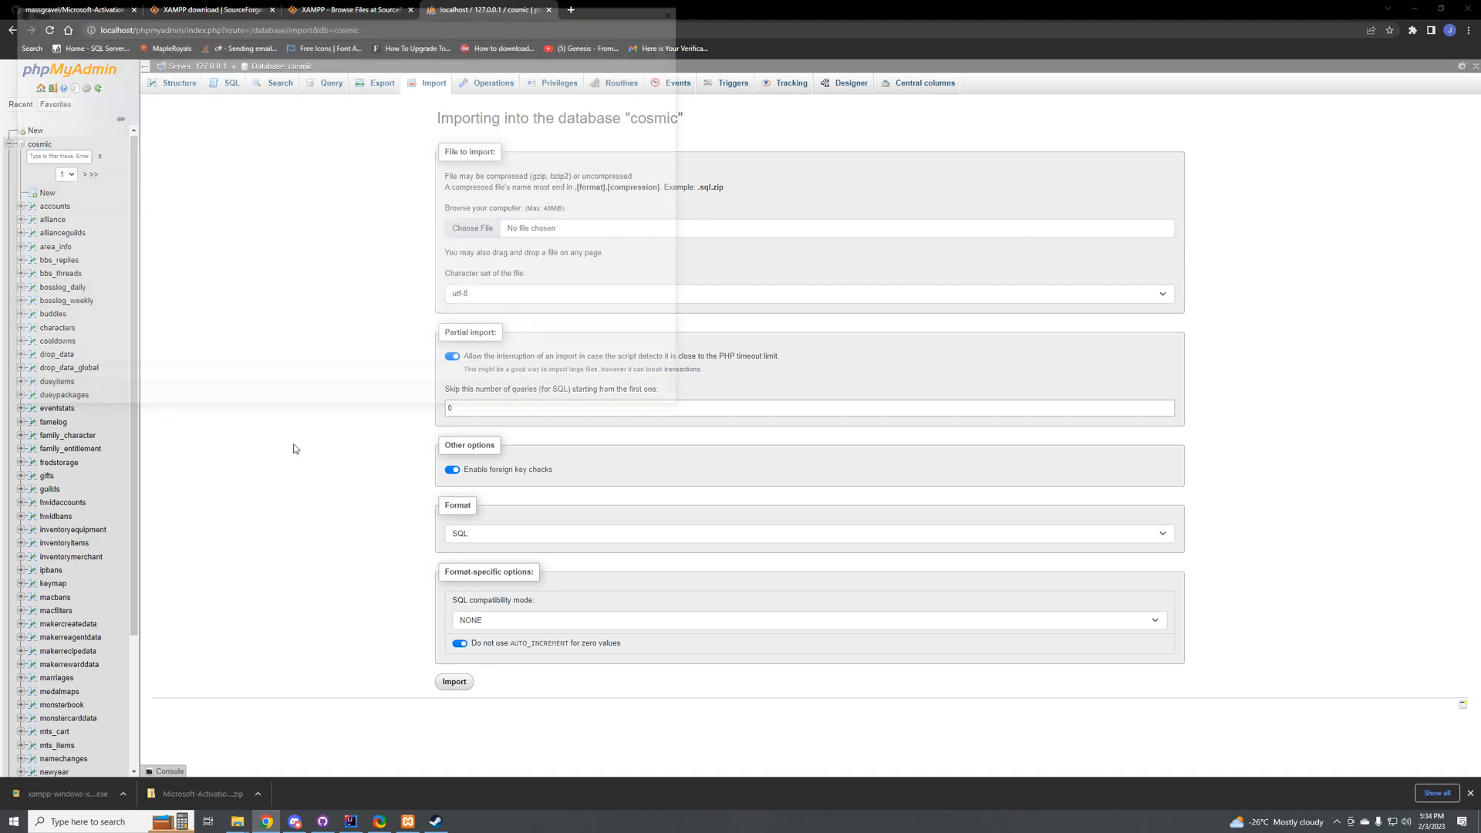
{"action": "double_click", "coordinate": [151, 120]}
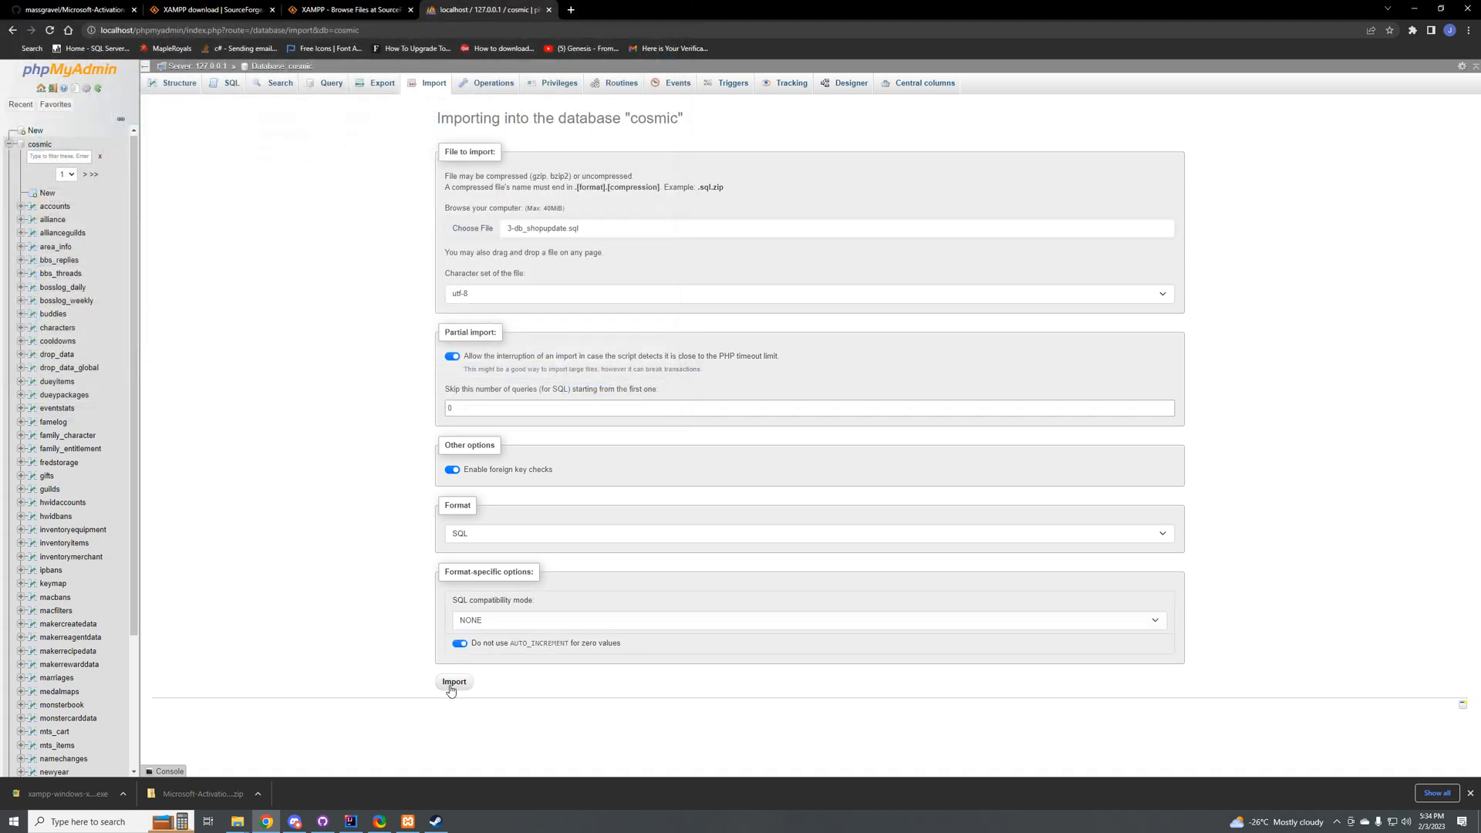
{"action": "left_click", "coordinate": [453, 681]}
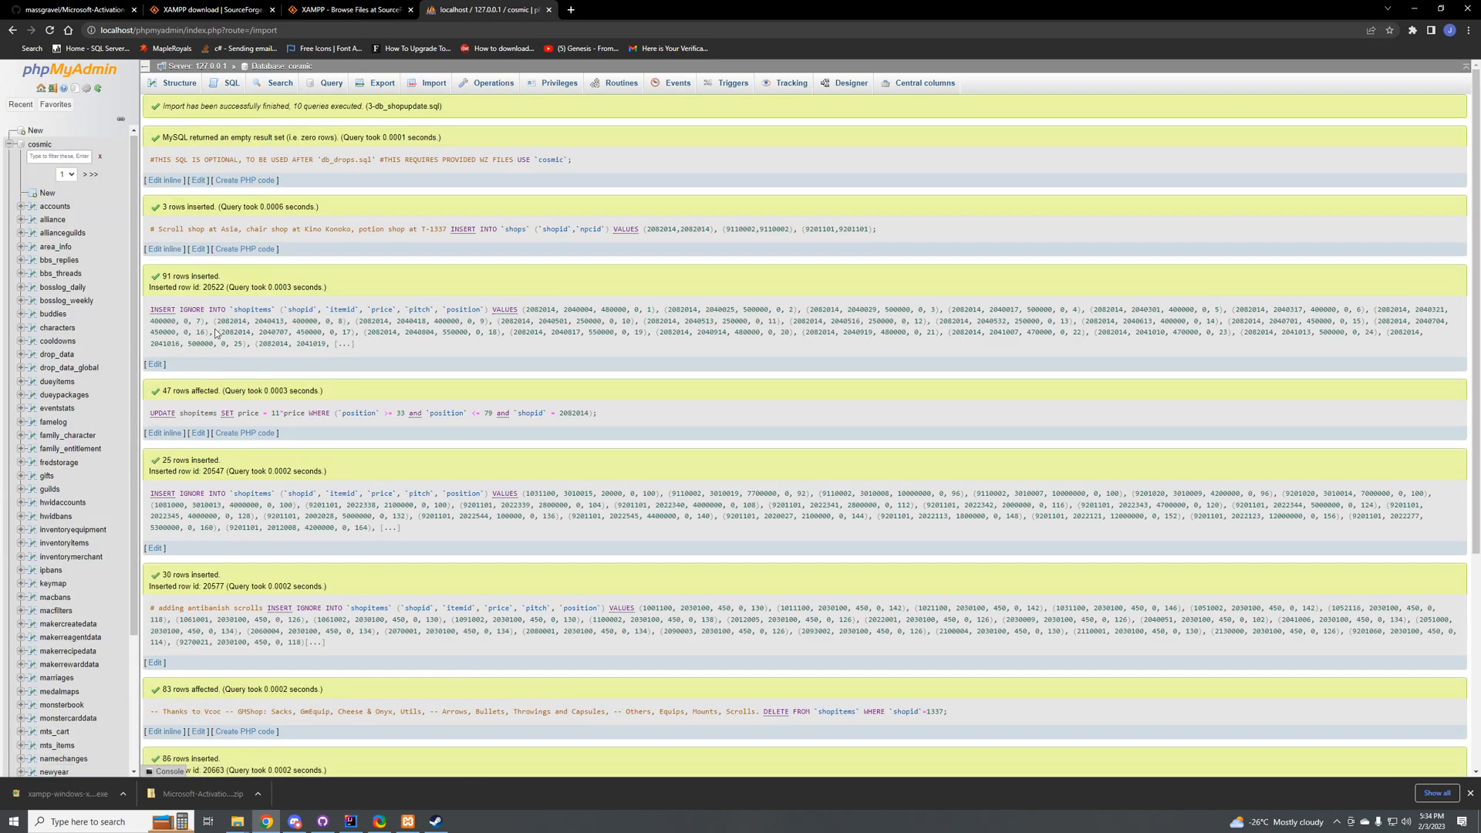
{"action": "scroll", "coordinate": [271, 360], "scroll_direction": "down", "scroll_amount": 4}
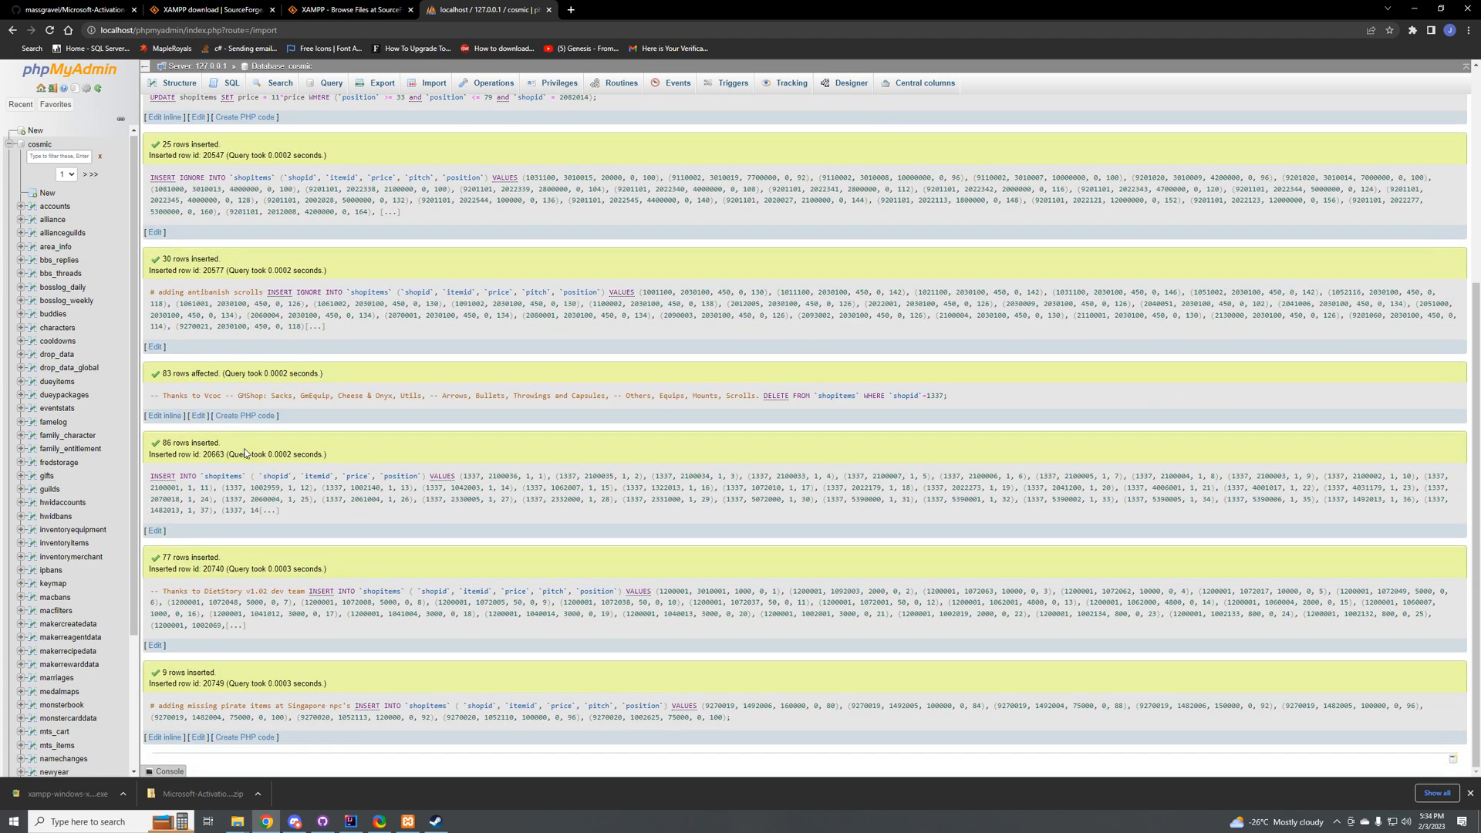
Step: Import 4-db-admin.sql from the database\sql folder into the cosmic database in SQL format
{"action": "left_click", "coordinate": [428, 84]}
{"action": "left_click", "coordinate": [487, 242]}
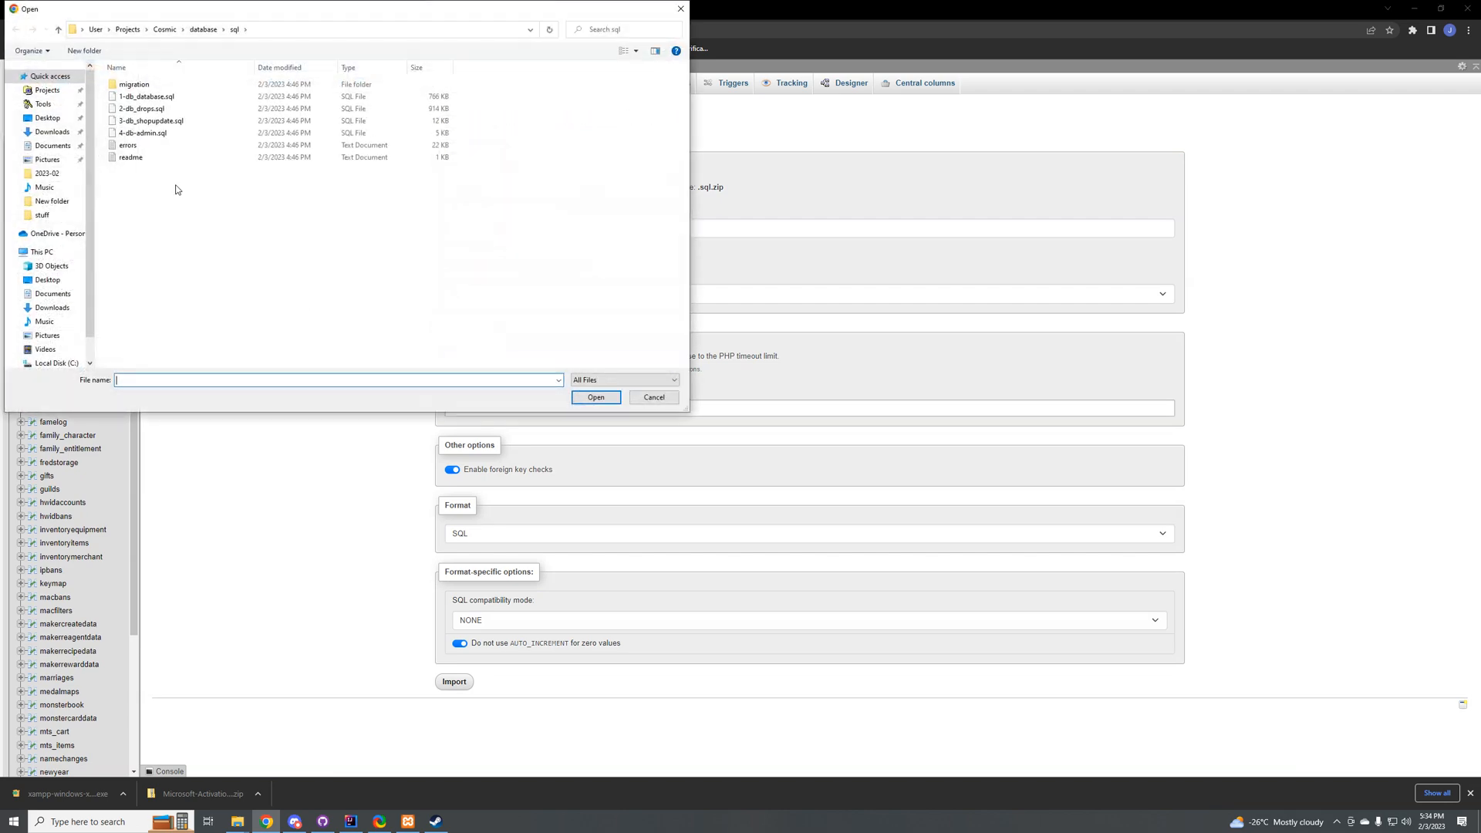
{"action": "left_click", "coordinate": [143, 135]}
{"action": "double_click", "coordinate": [142, 137]}
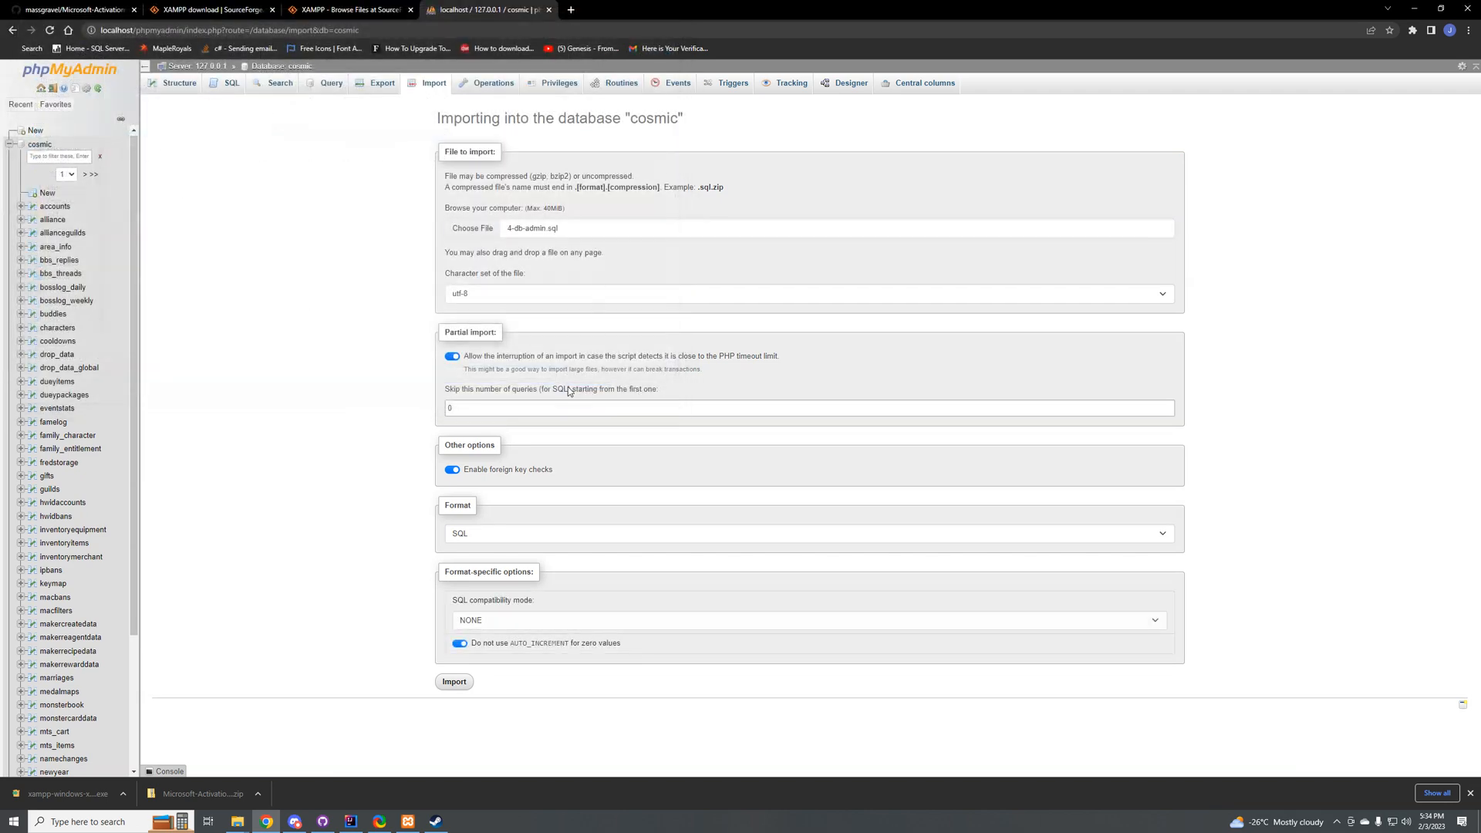
{"action": "left_click", "coordinate": [455, 682]}
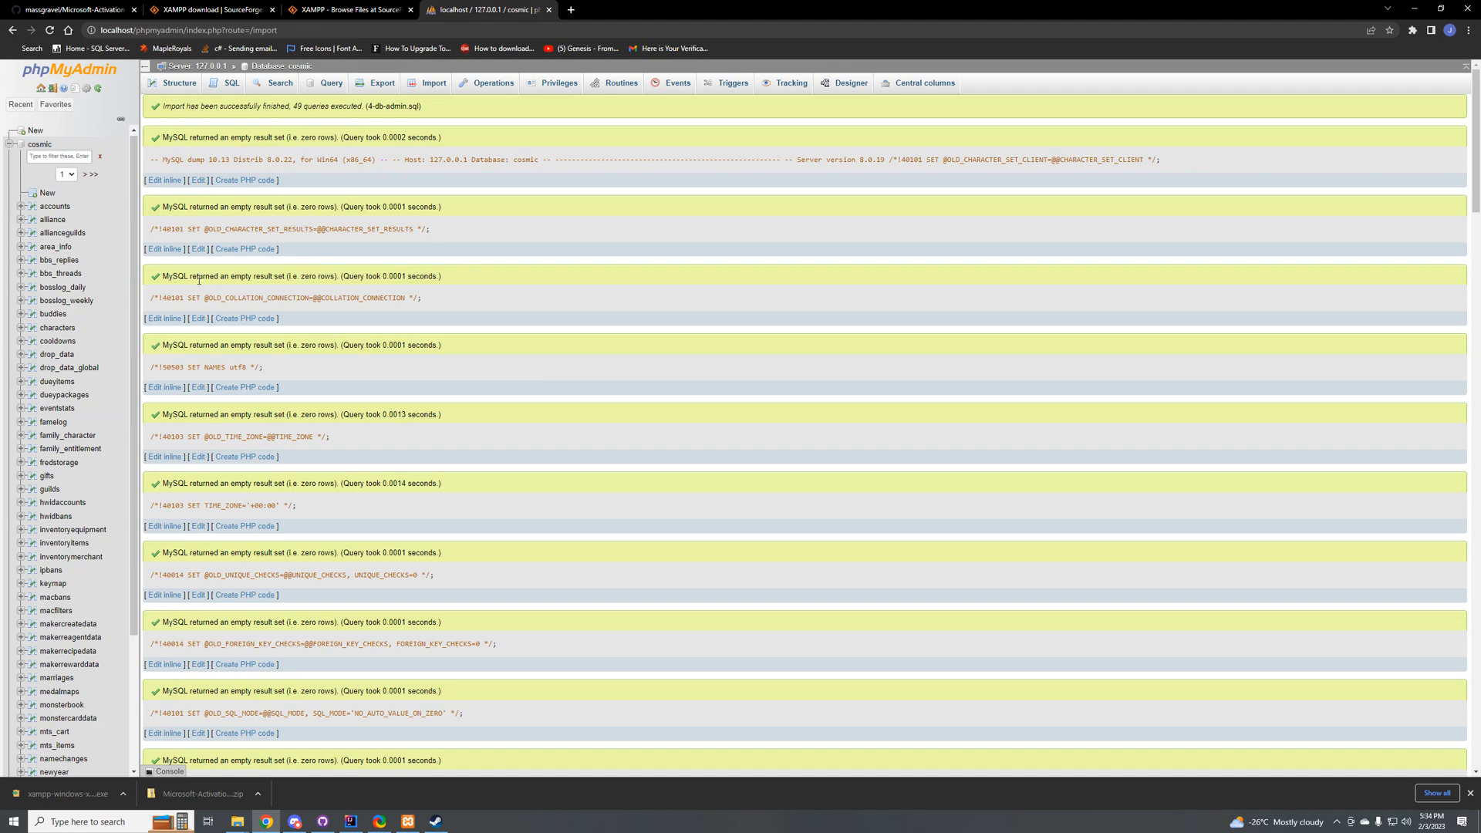
Step: Open the admin record of the accounts table for editing and examine its hashed password value
{"action": "left_click", "coordinate": [55, 208]}
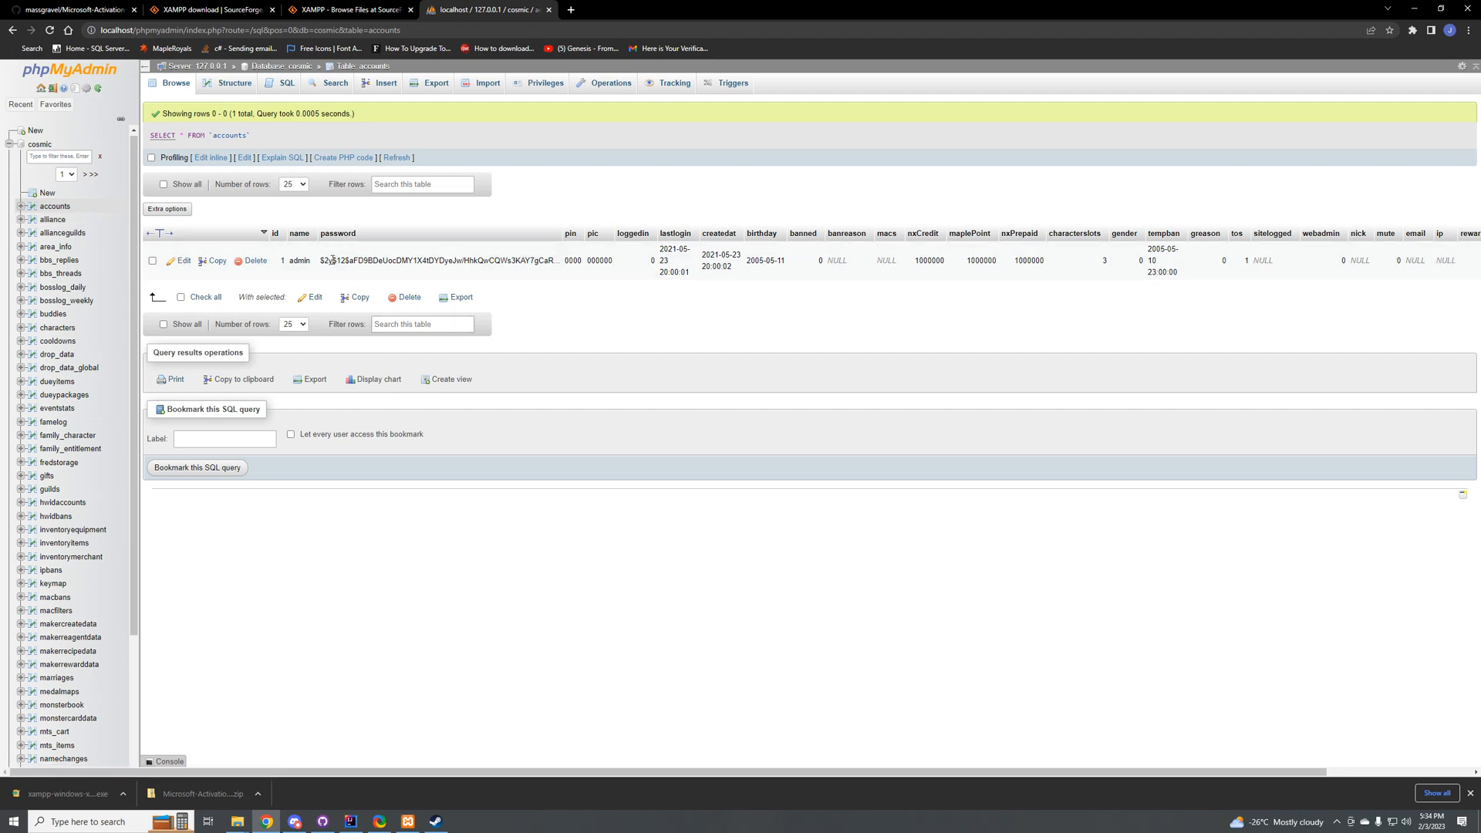
{"action": "left_click", "coordinate": [182, 263]}
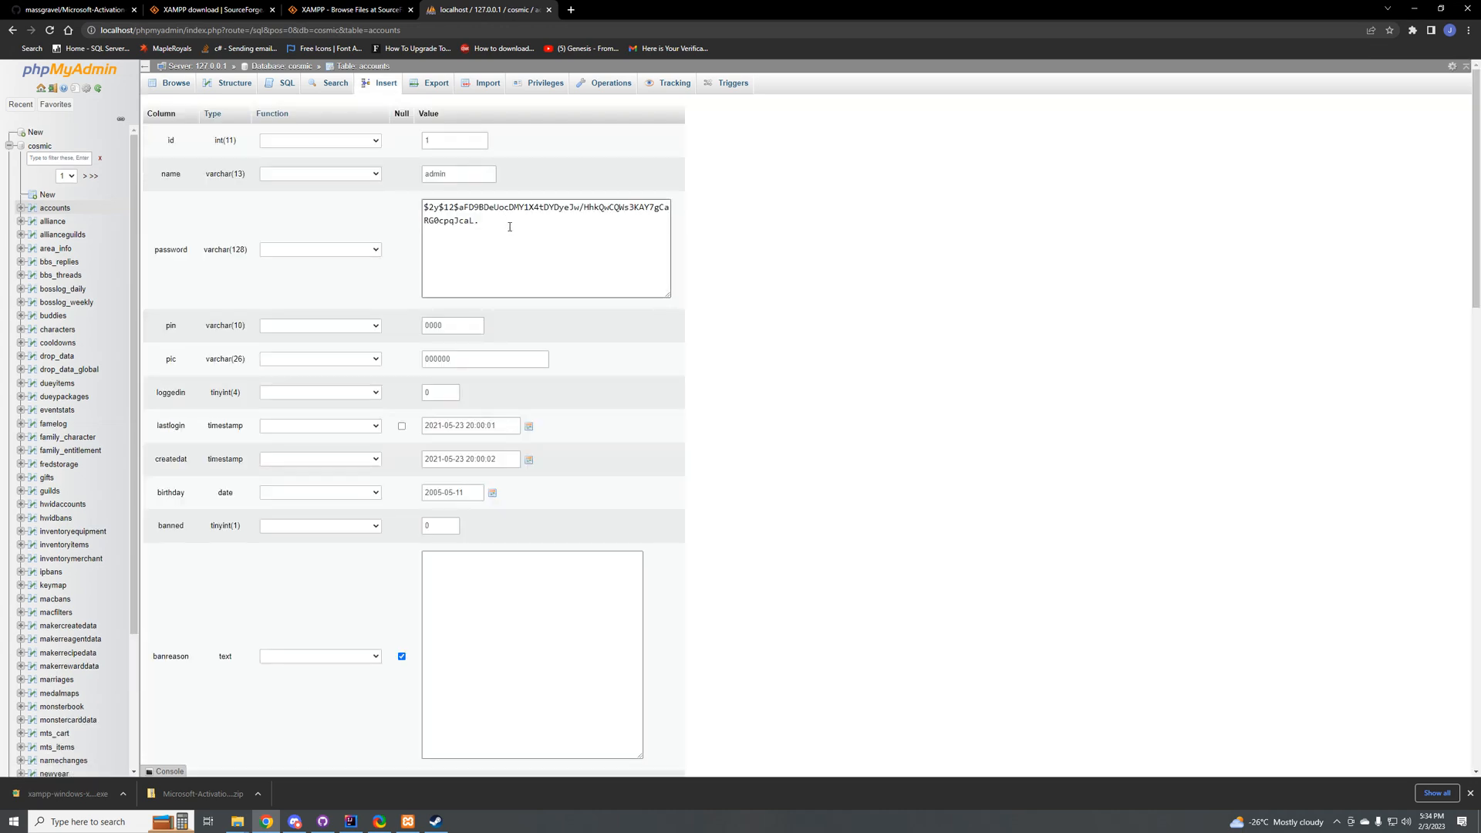
{"action": "left_click_drag", "start_coordinate": [543, 253], "coordinate": [421, 208]}
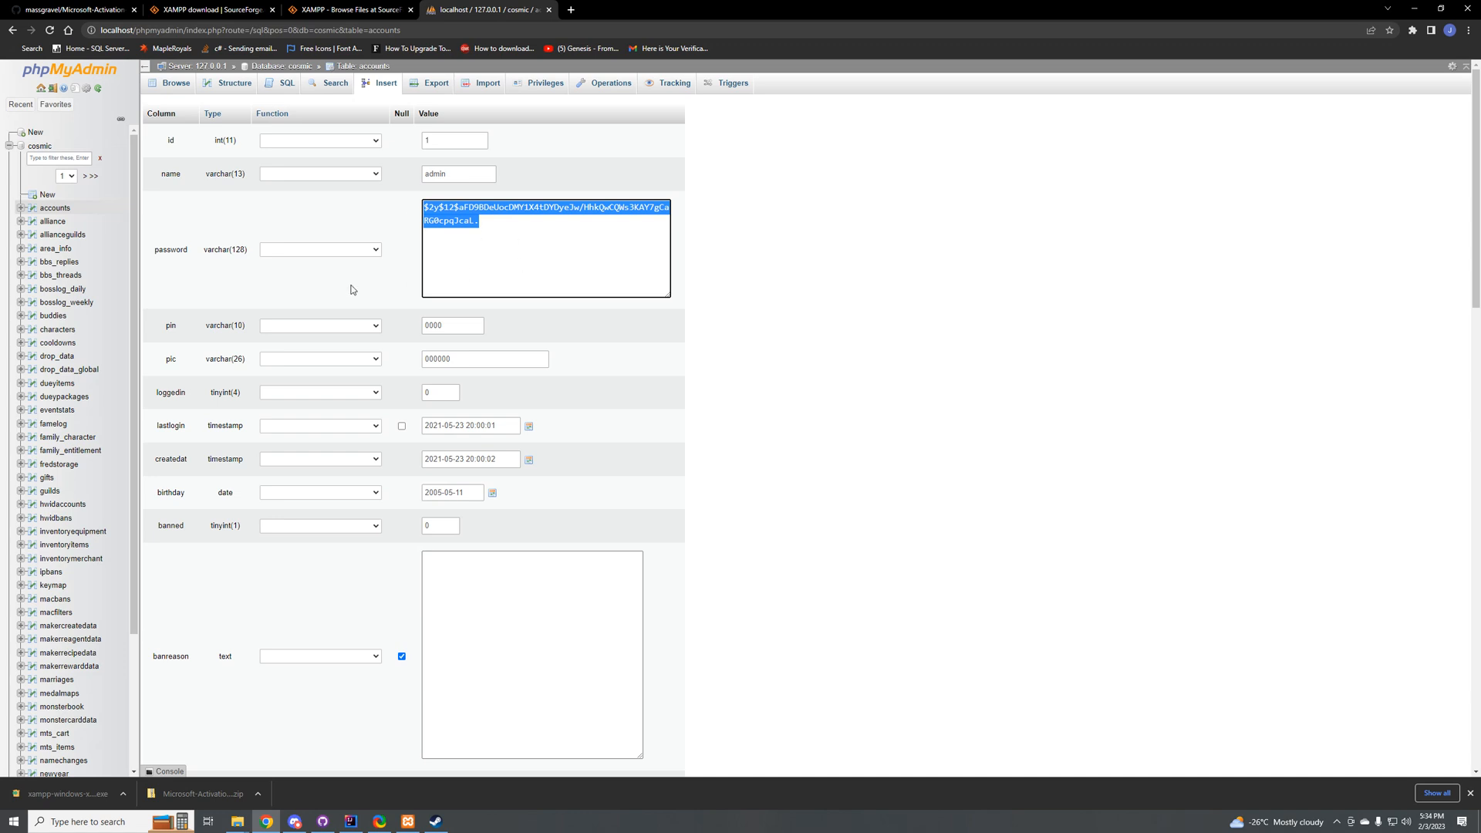
{"action": "scroll", "coordinate": [108, 452], "scroll_direction": "down", "scroll_amount": 3}
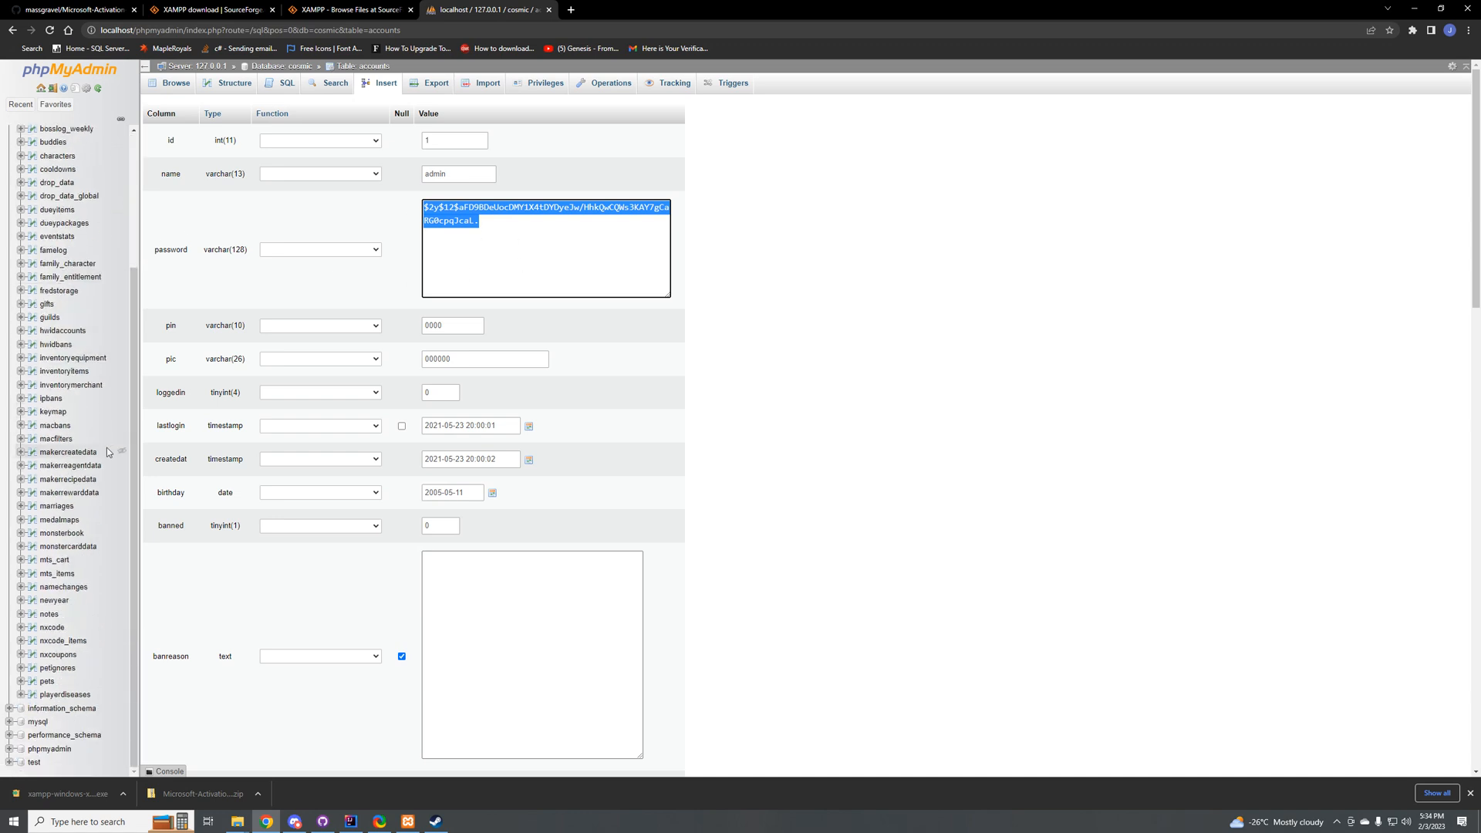
Step: Switch to IntelliJ IDEA, open readme.txt in database/sql and read the SQL execution order and the optional admin account entry
{"action": "left_click", "coordinate": [351, 822]}
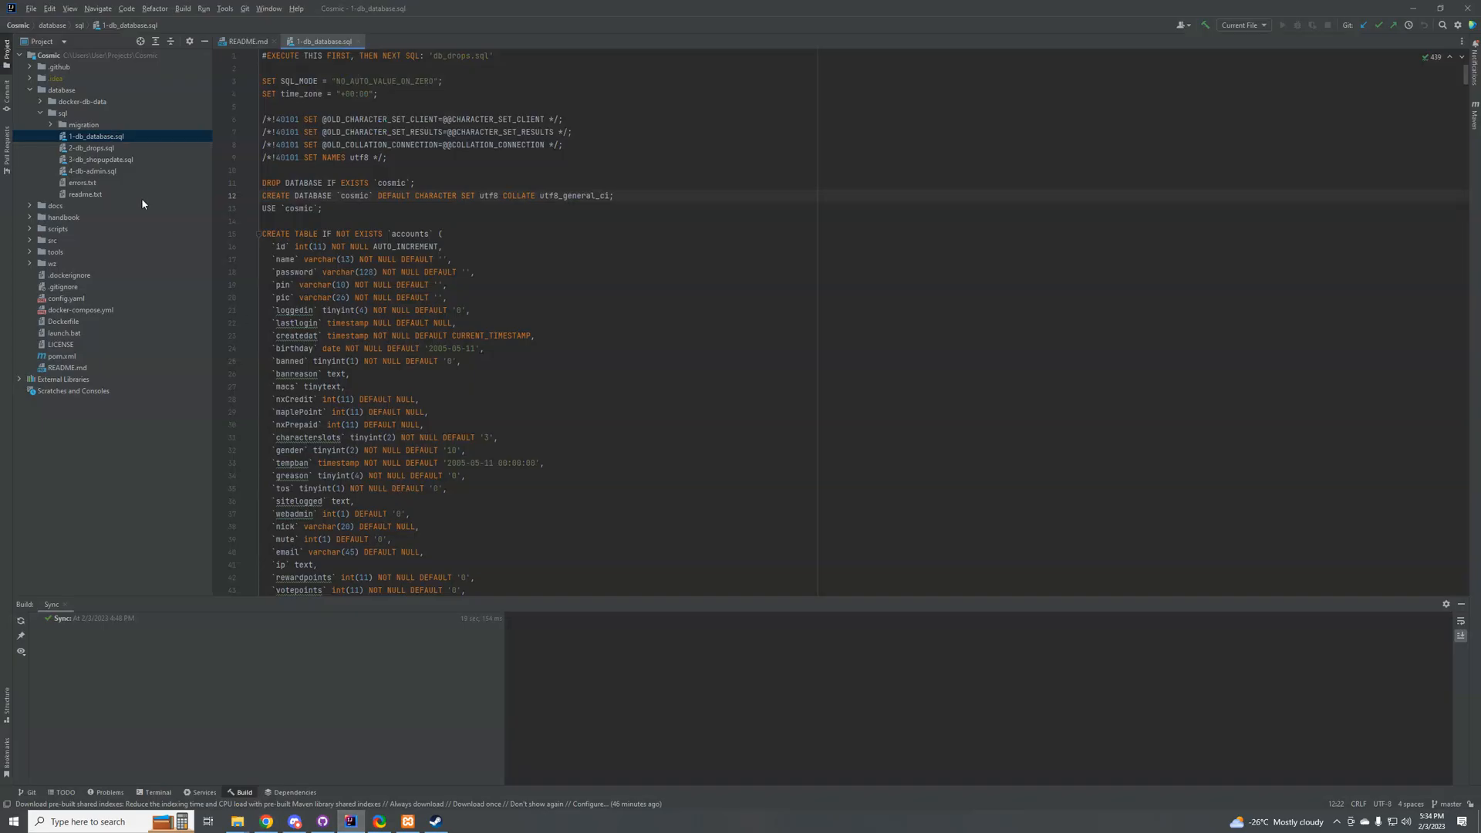
{"action": "double_click", "coordinate": [86, 194]}
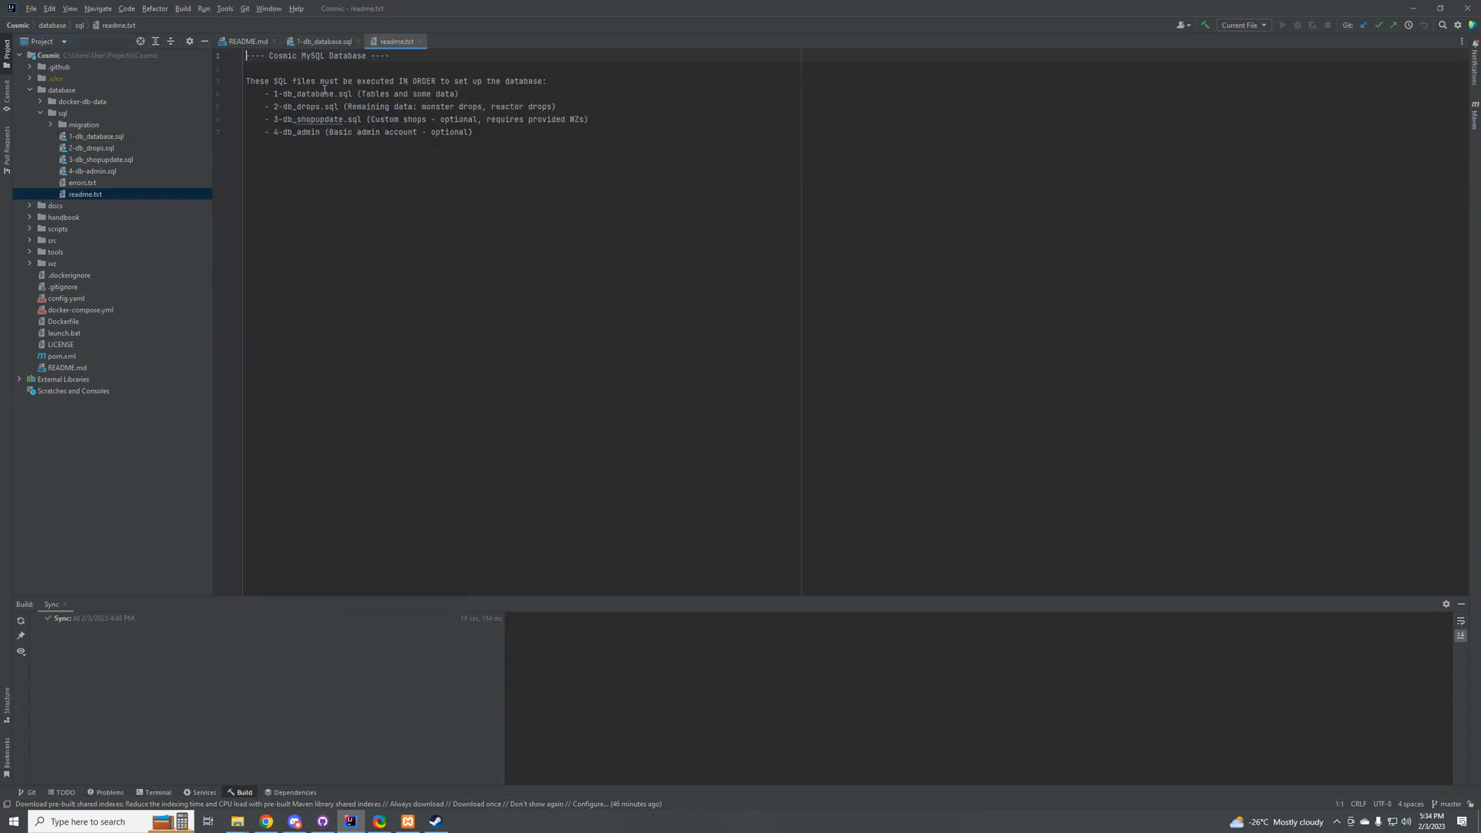
{"action": "left_click_drag", "start_coordinate": [270, 81], "coordinate": [547, 82]}
{"action": "left_click", "coordinate": [459, 94]}
{"action": "left_click_drag", "start_coordinate": [292, 94], "coordinate": [436, 94]}
{"action": "left_click", "coordinate": [344, 116]}
{"action": "double_click", "coordinate": [347, 133]}
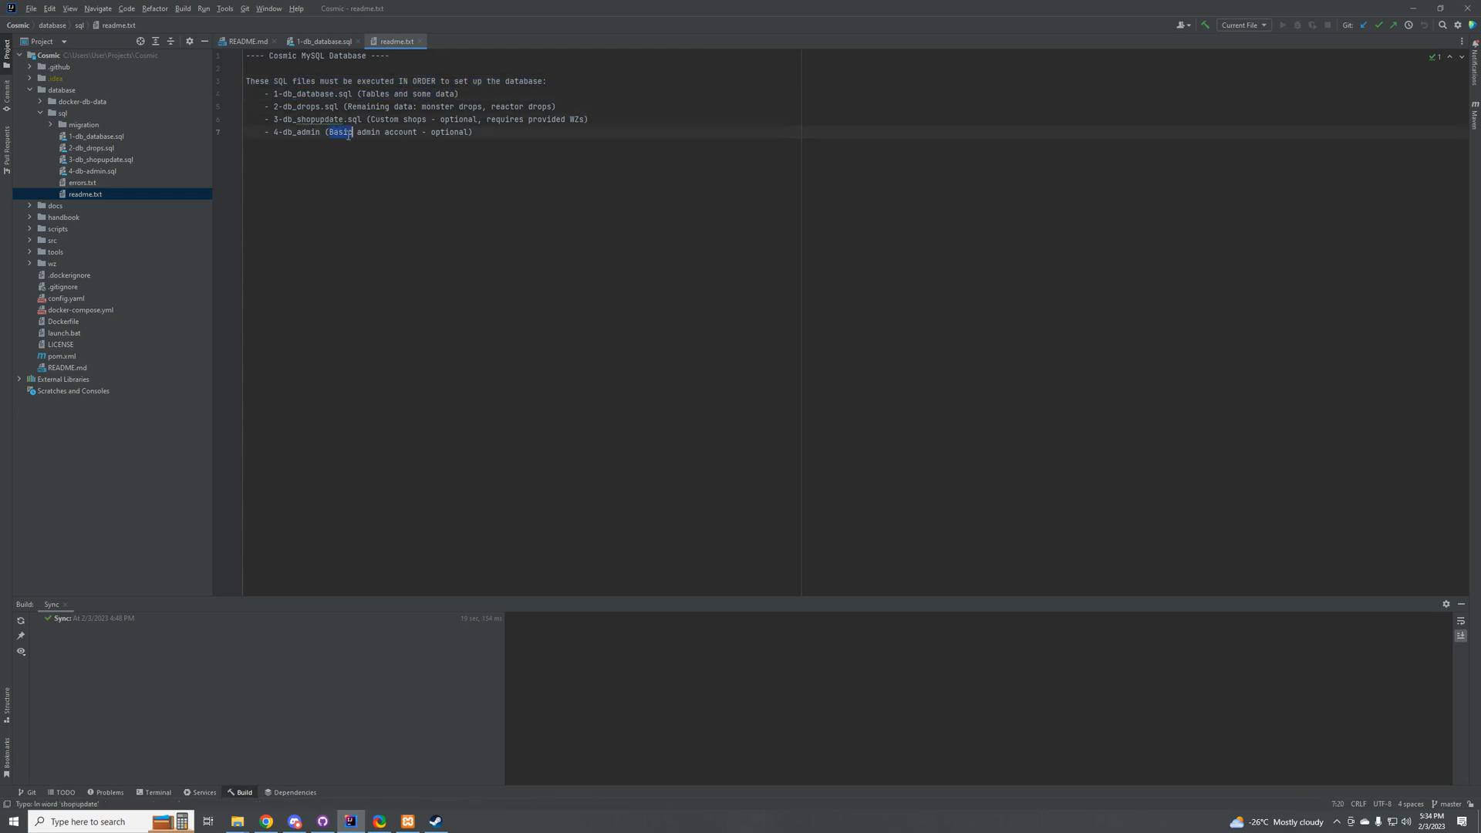
{"action": "left_click", "coordinate": [410, 133]}
{"action": "double_click", "coordinate": [450, 134]}
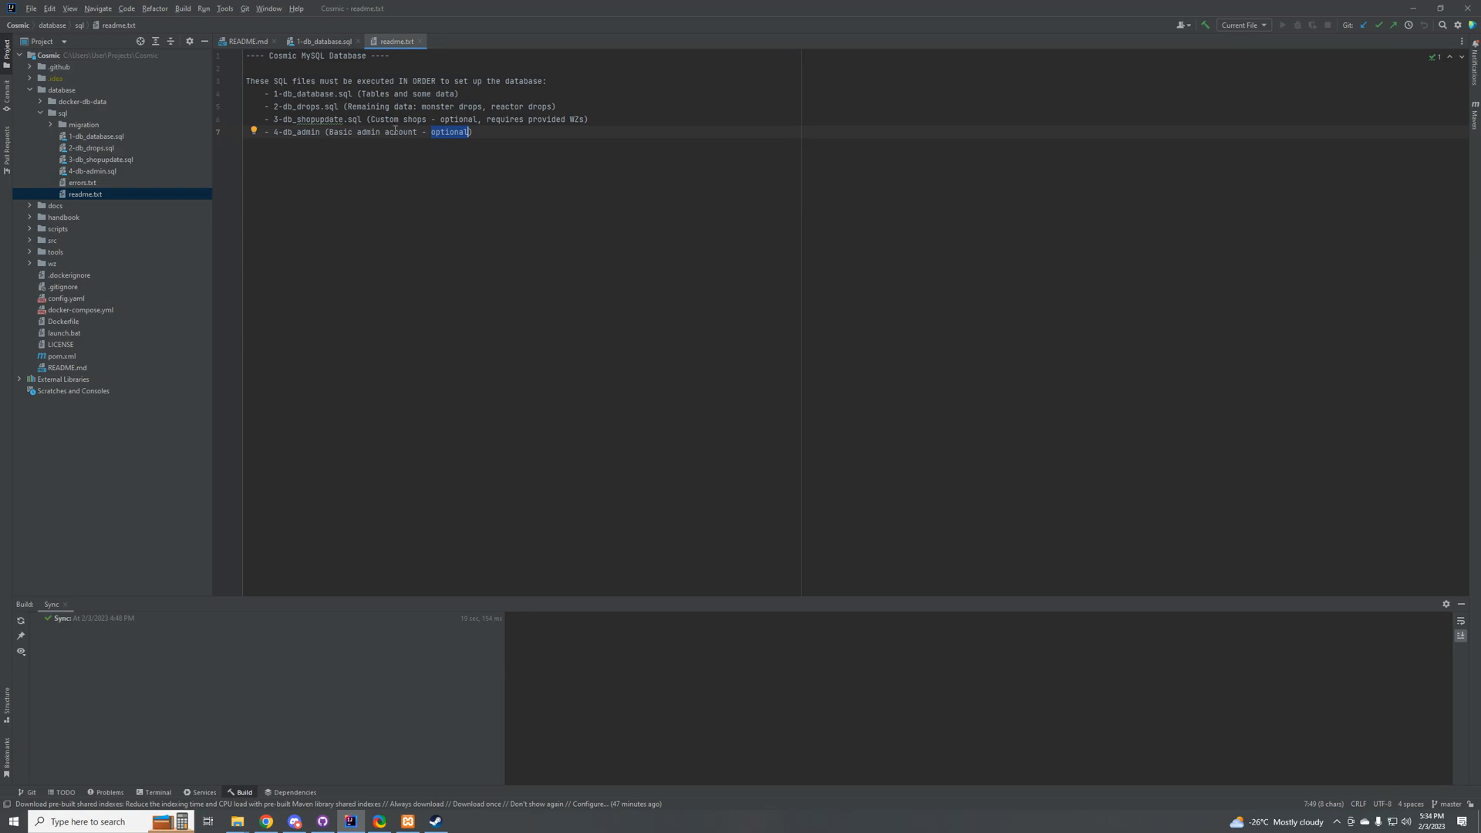
Step: Switch back to Chrome and open a new browser tab
{"action": "left_click", "coordinate": [266, 821]}
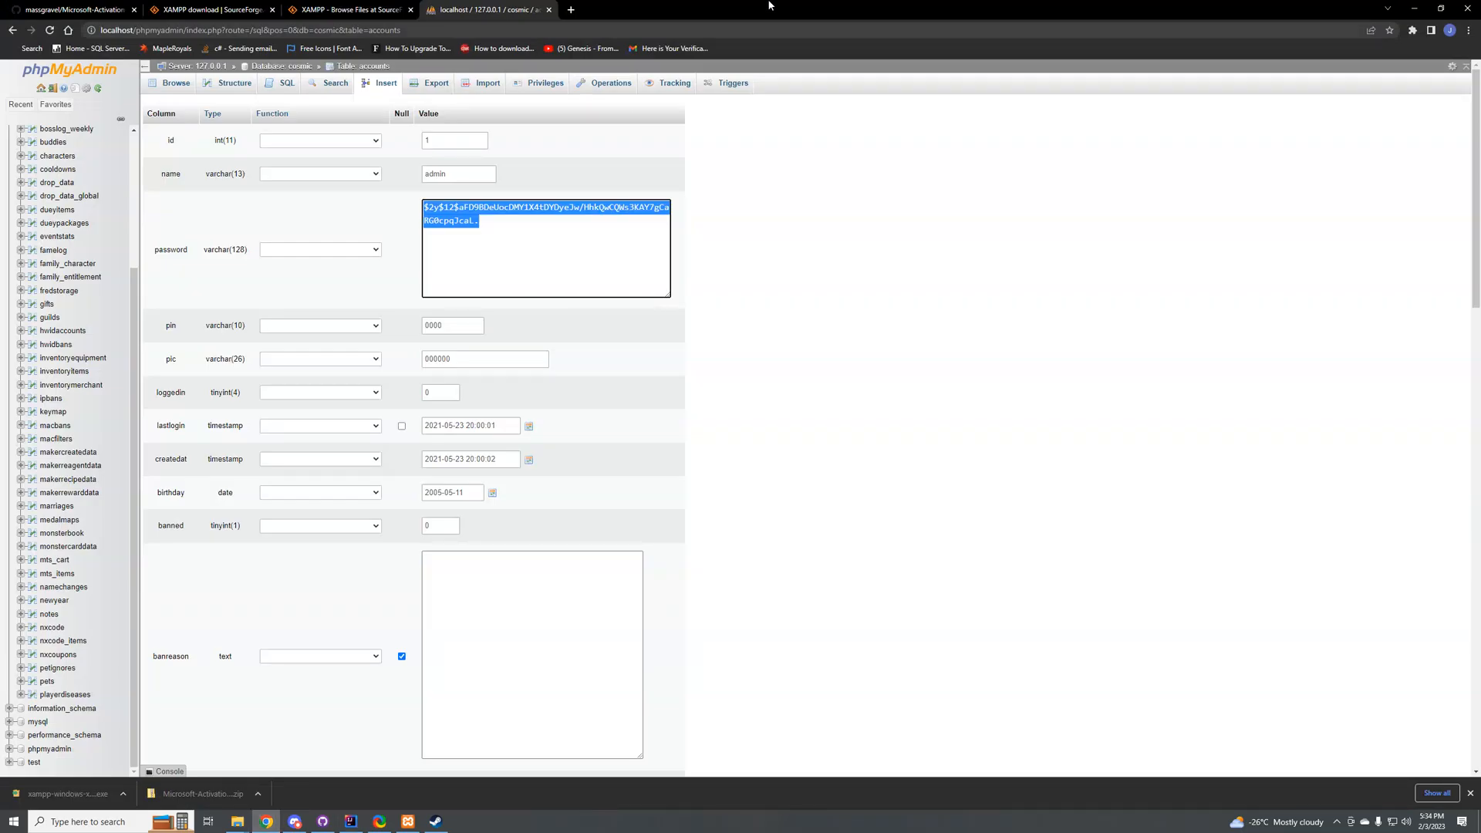
{"action": "left_click", "coordinate": [569, 9]}
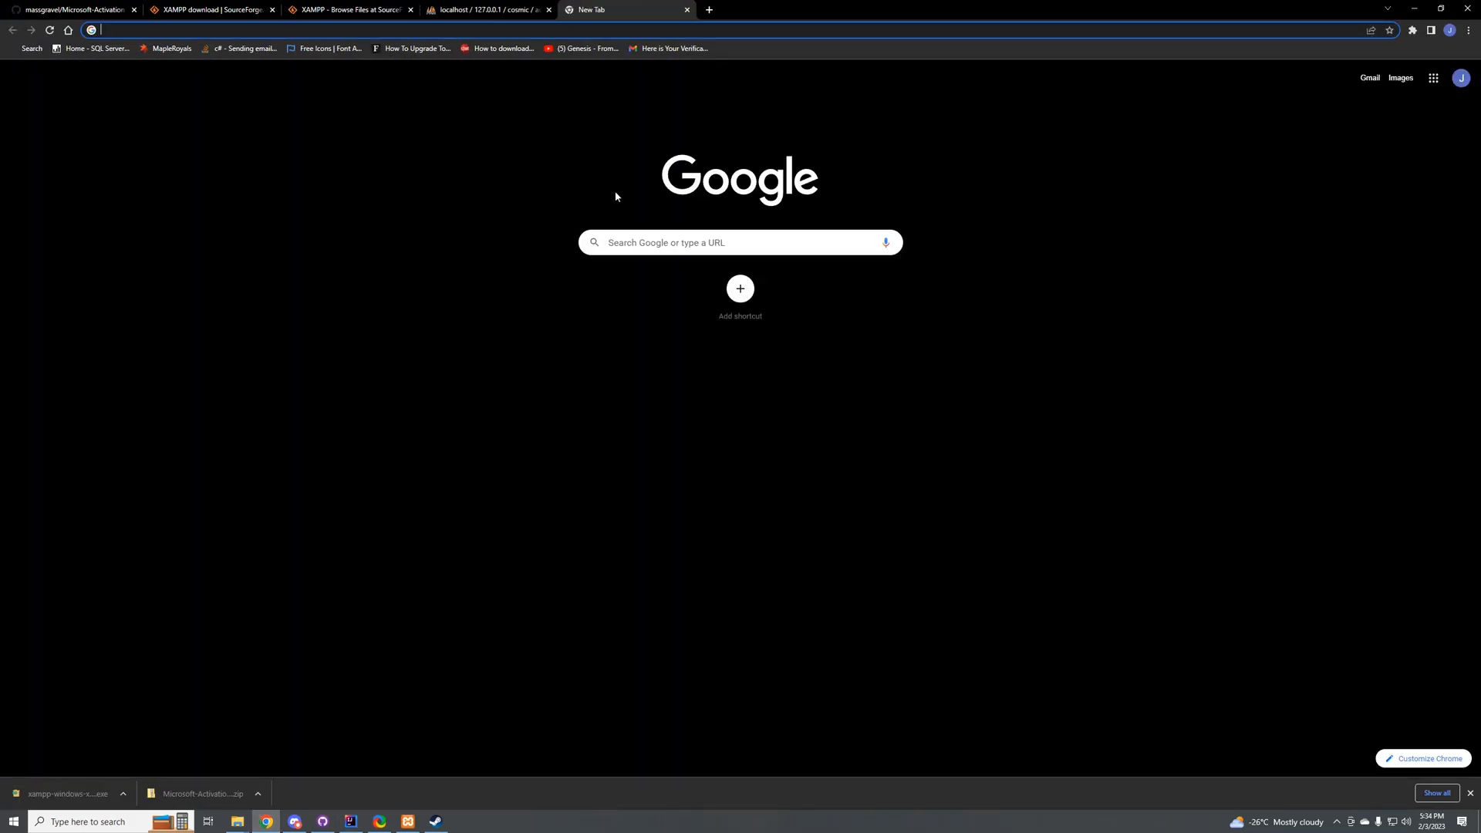
{"action": "type", "text": "b"}
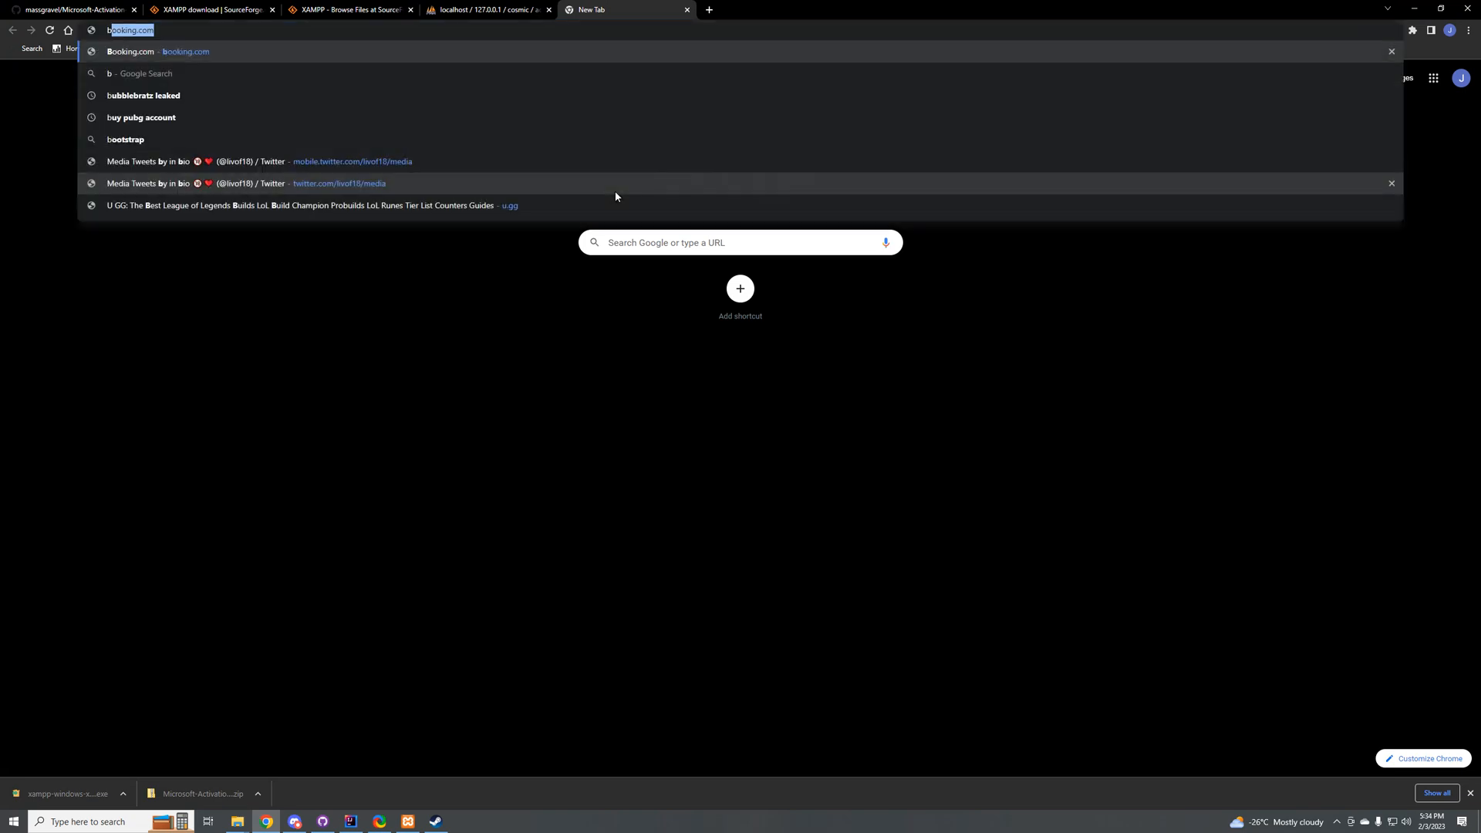
{"action": "type", "text": "itcrypt"}
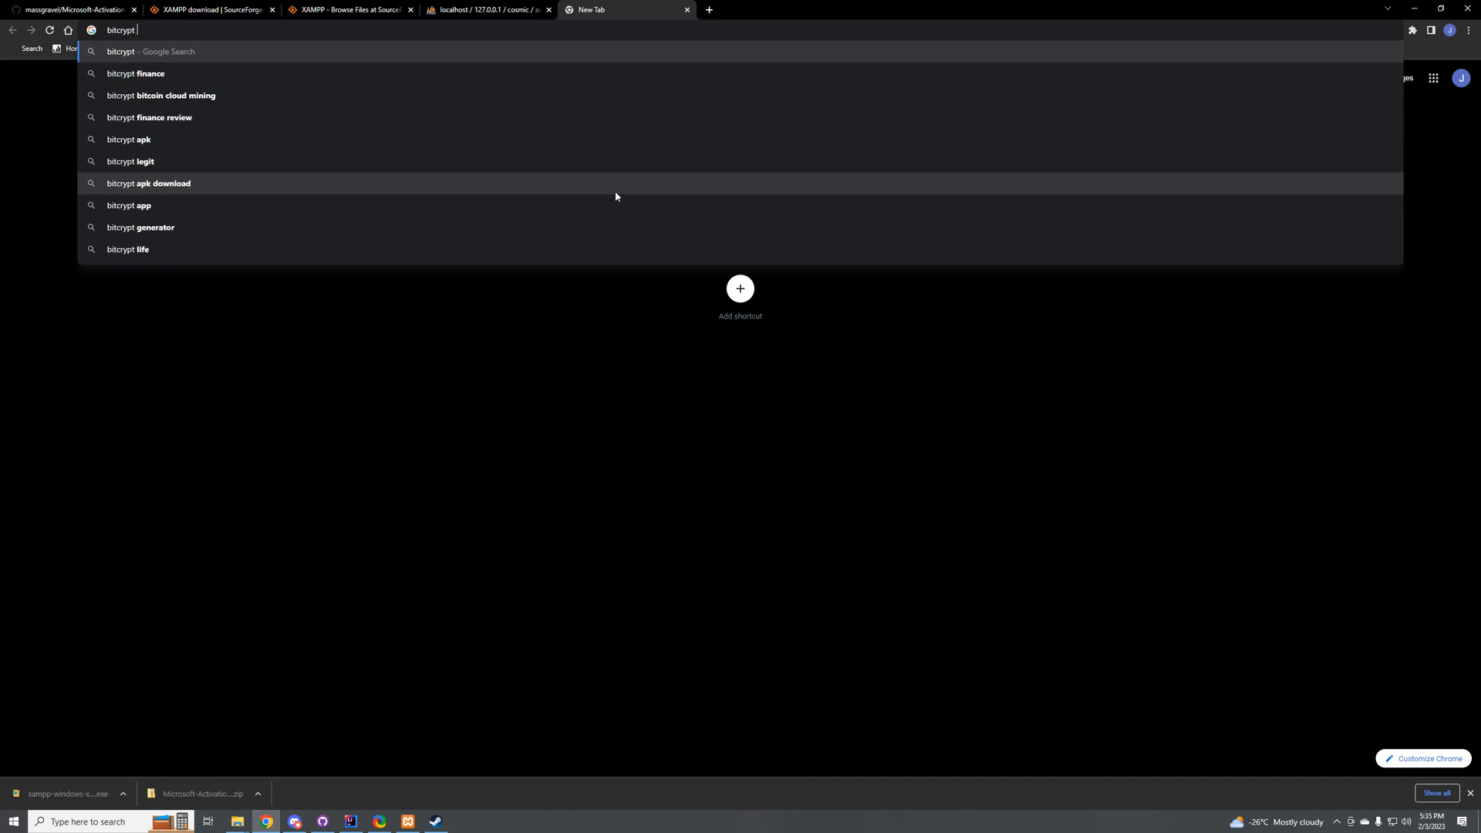
{"action": "key", "text": "Escape"}
Step: Search Google for "bcrypt generator" and open the Bcrypt-Generator.com site
{"action": "type", "text": "b"}
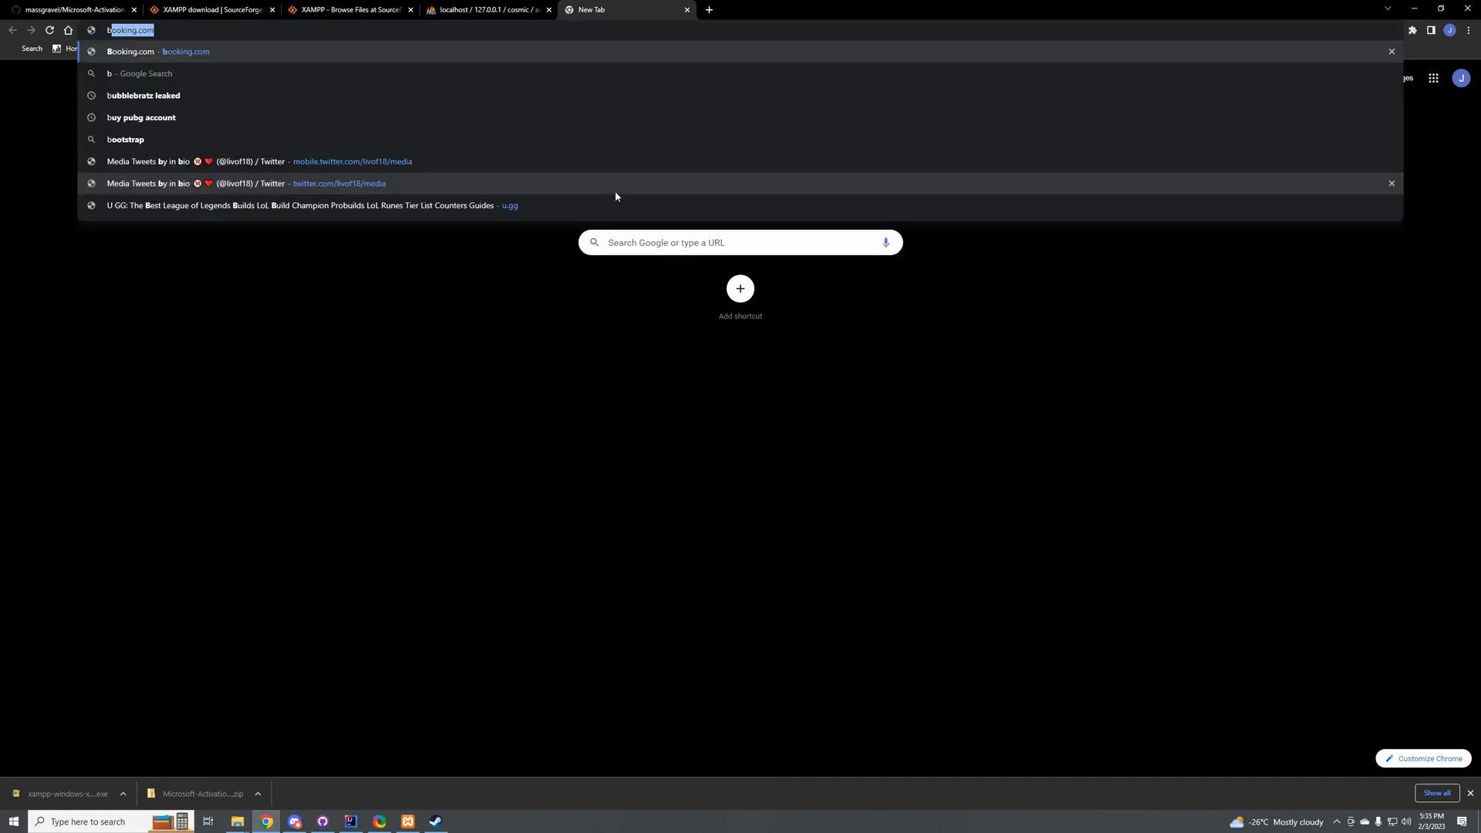
{"action": "type", "text": "crypt"}
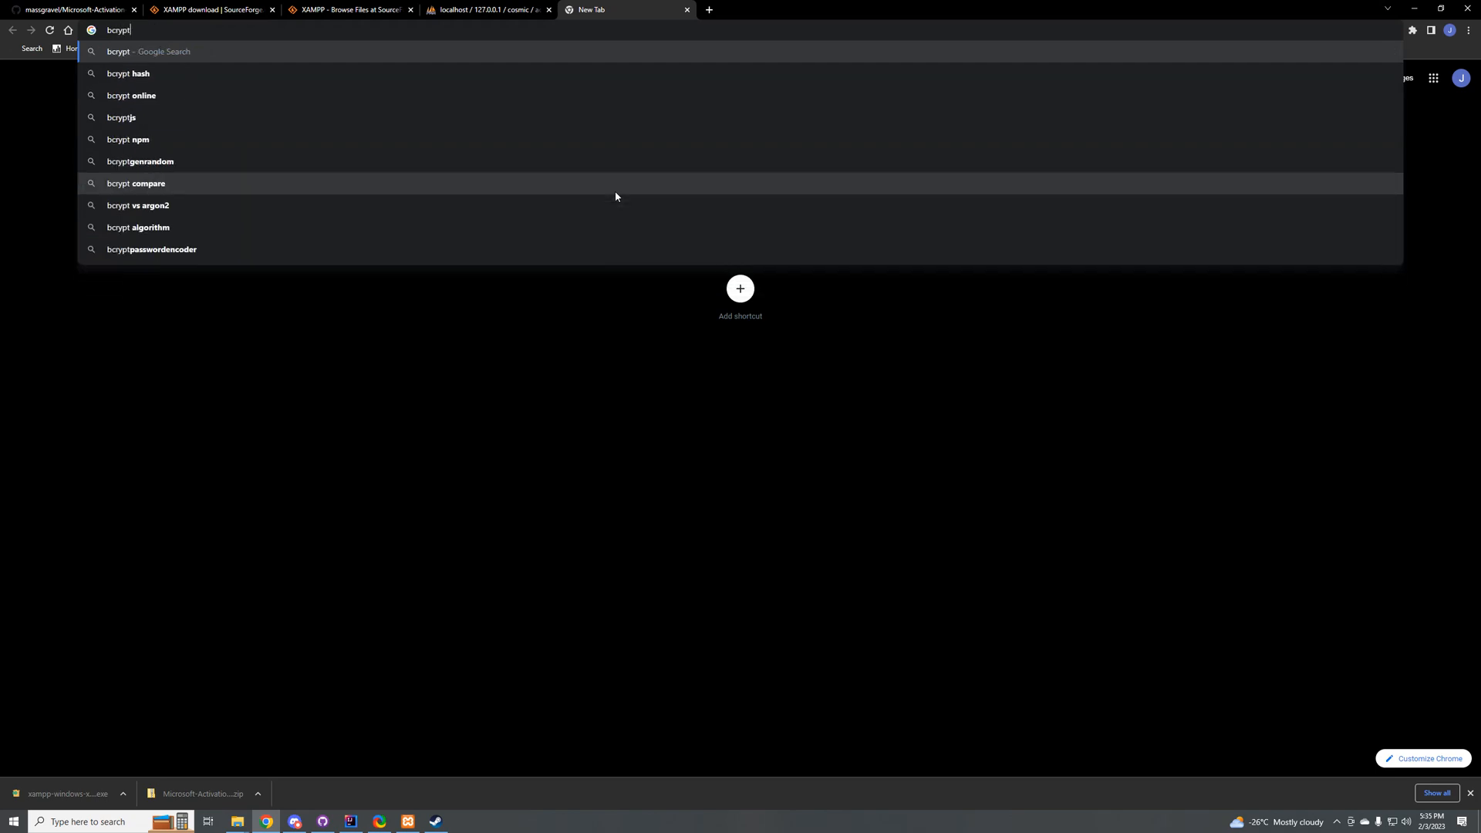
{"action": "key", "text": "Down"}
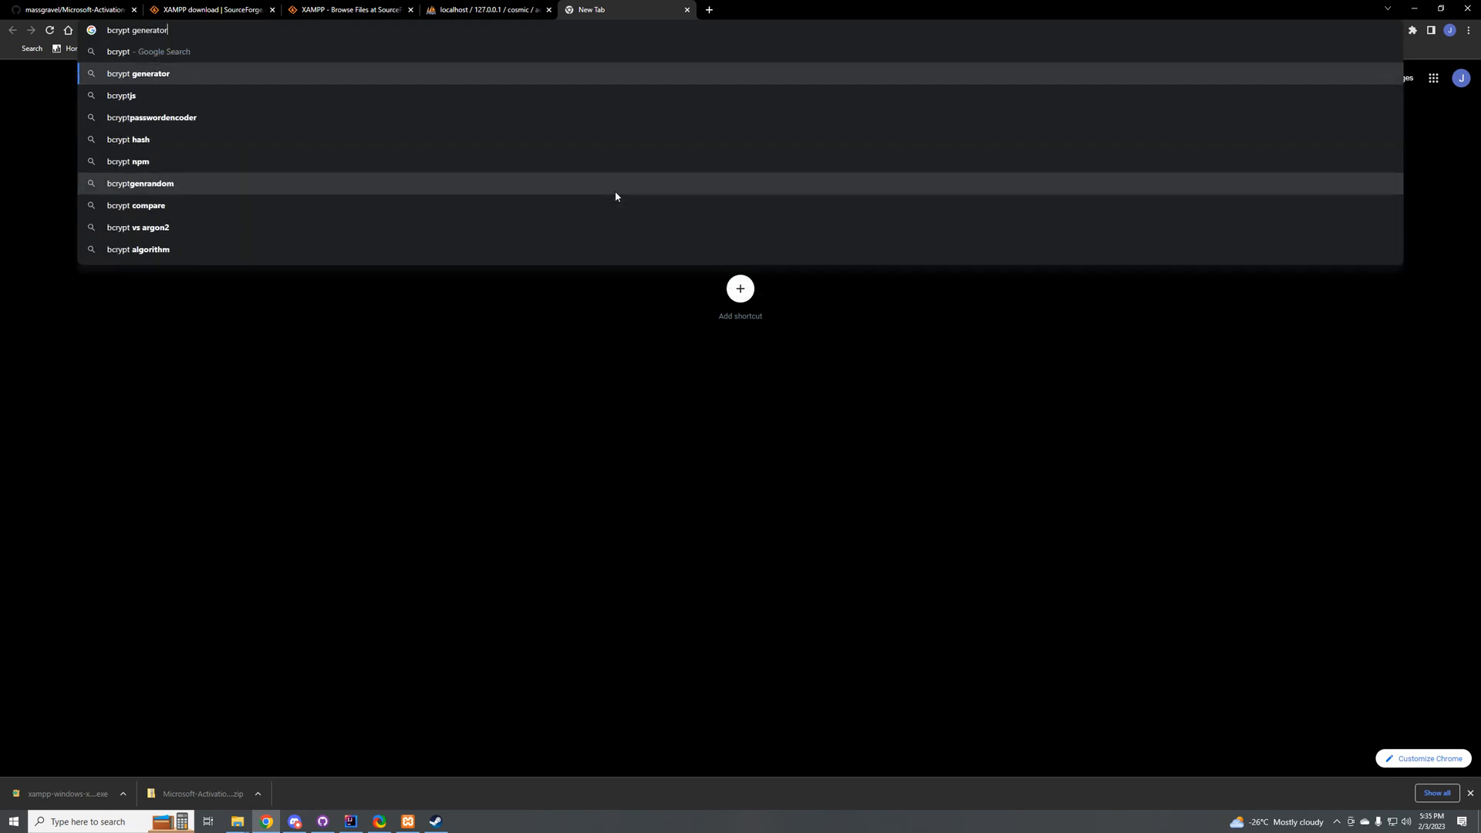
{"action": "key", "text": "Return"}
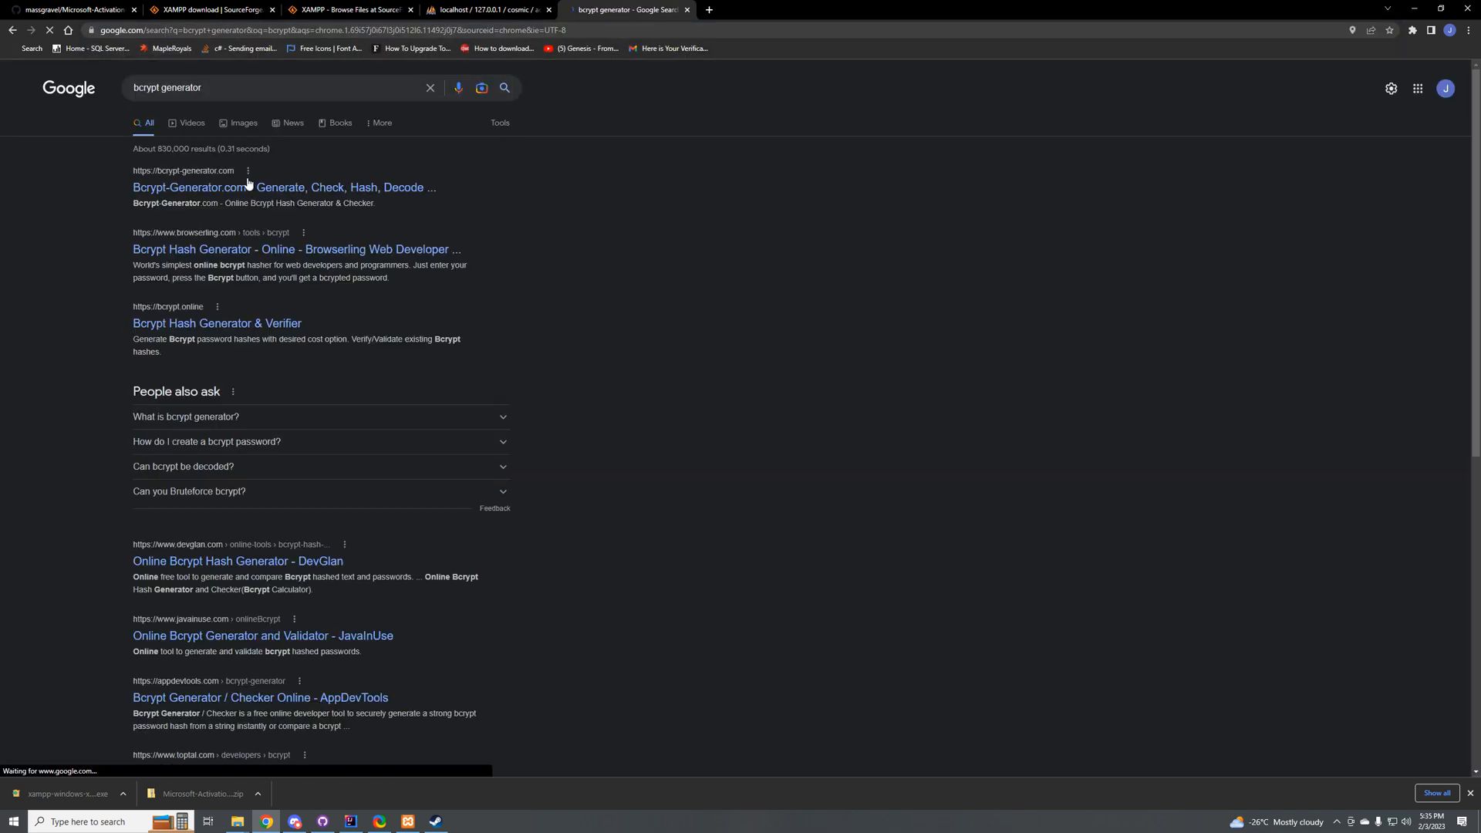
{"action": "left_click", "coordinate": [263, 189]}
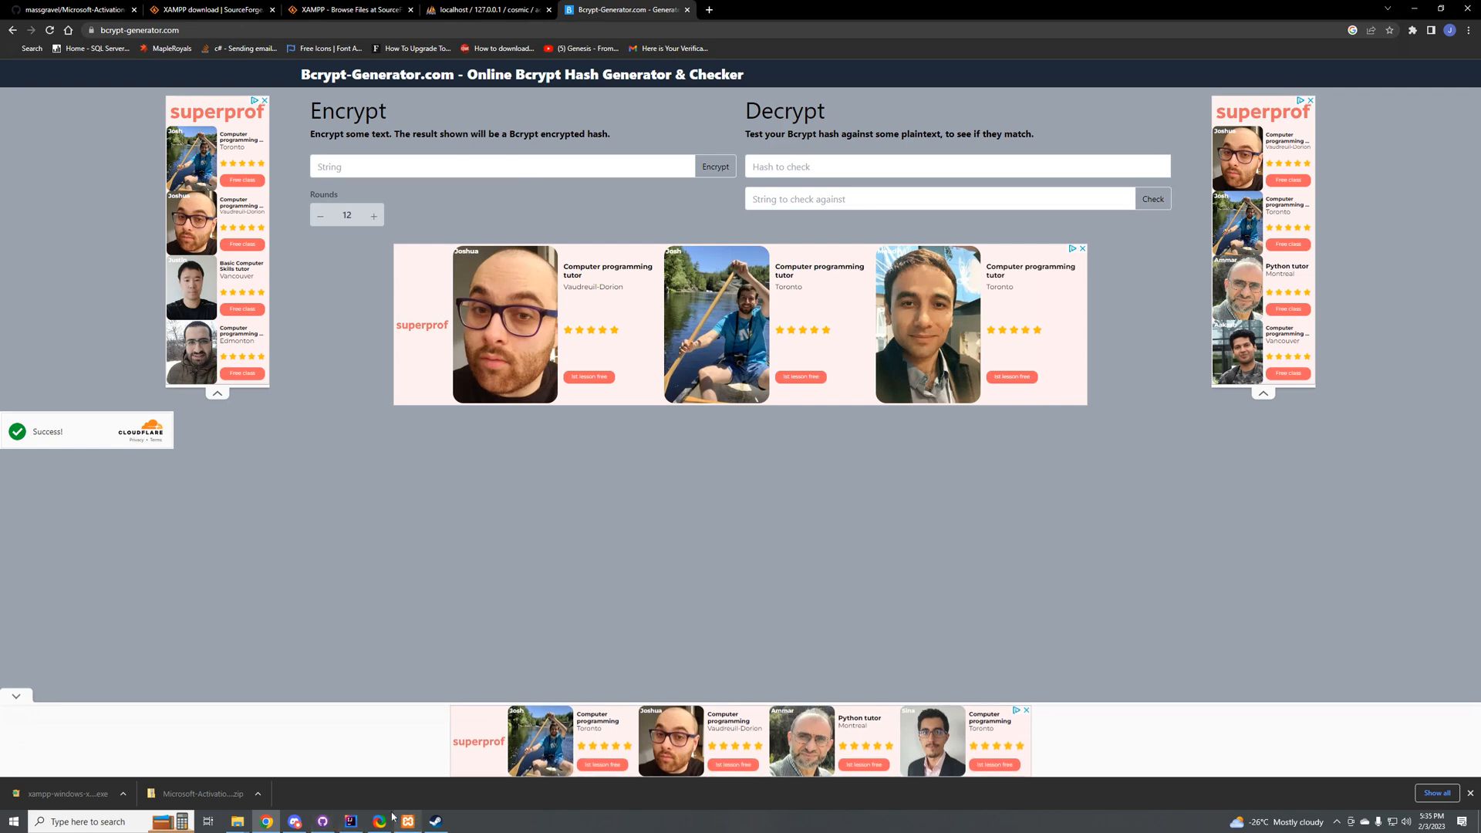
Step: Return to the search results and open Browserling's online Bcrypt Hash Generator page
{"action": "mouse_move", "coordinate": [379, 824]}
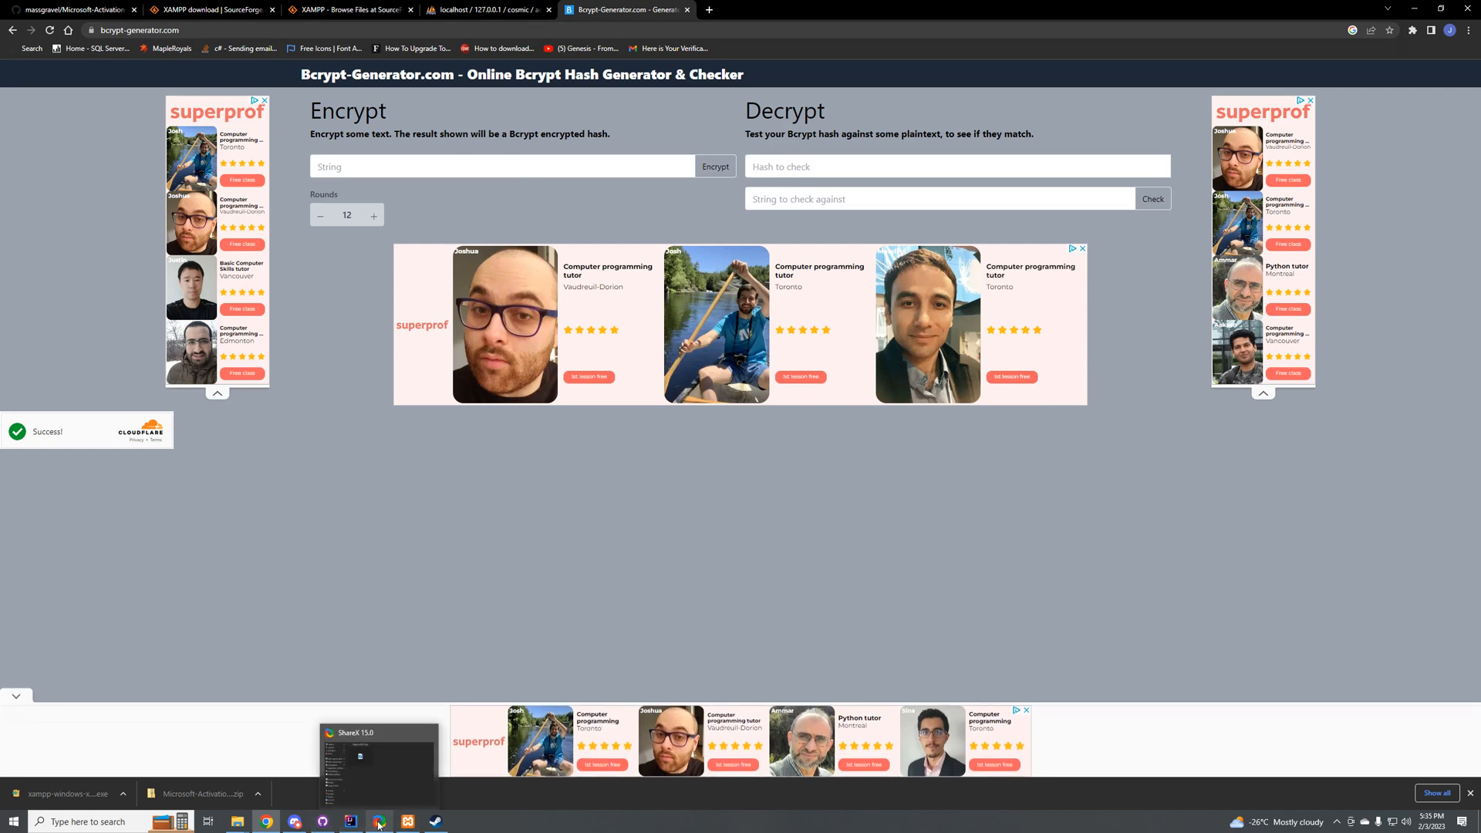
{"action": "left_click", "coordinate": [12, 30]}
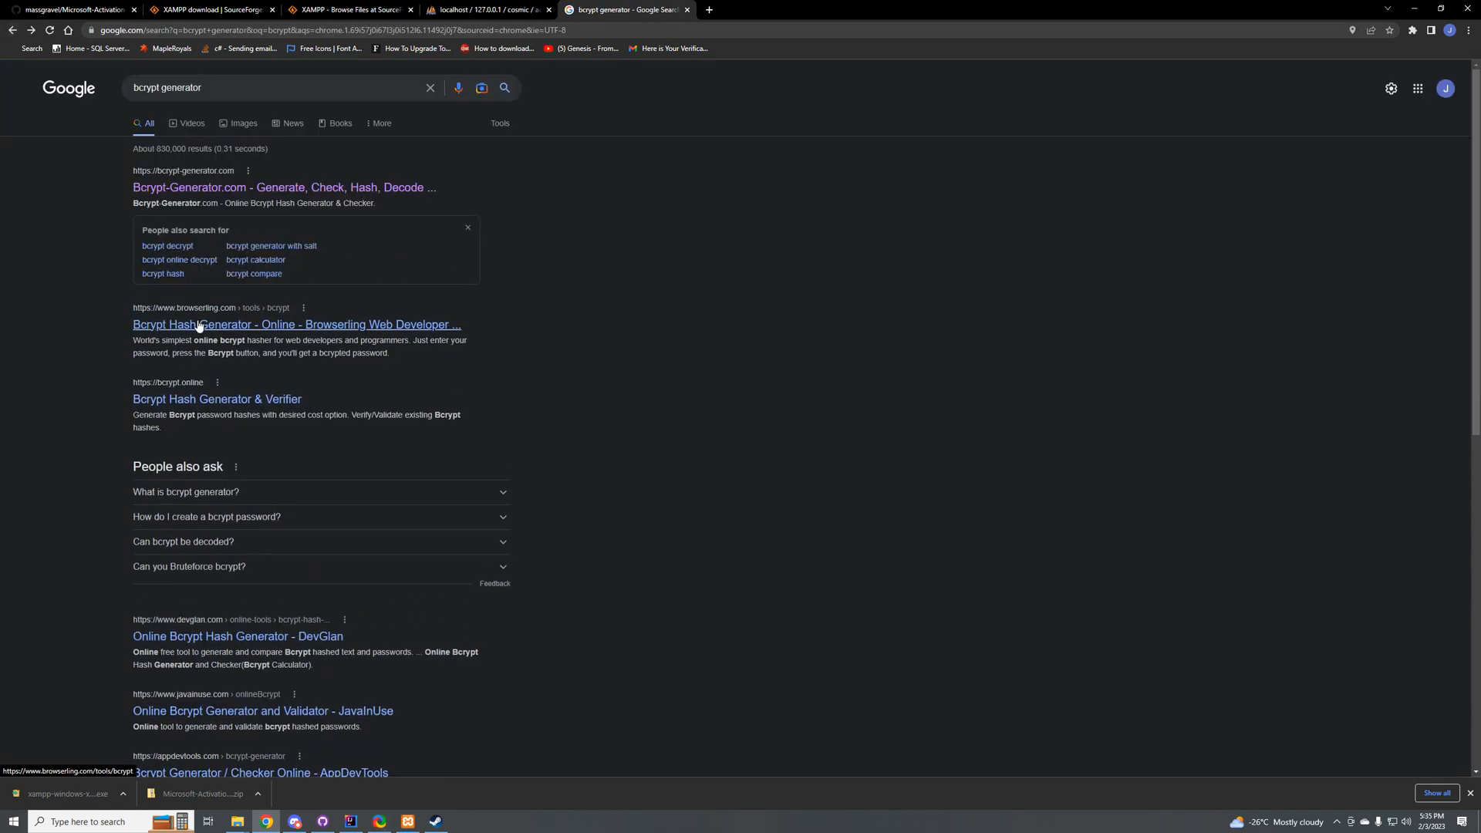
{"action": "left_click", "coordinate": [206, 330]}
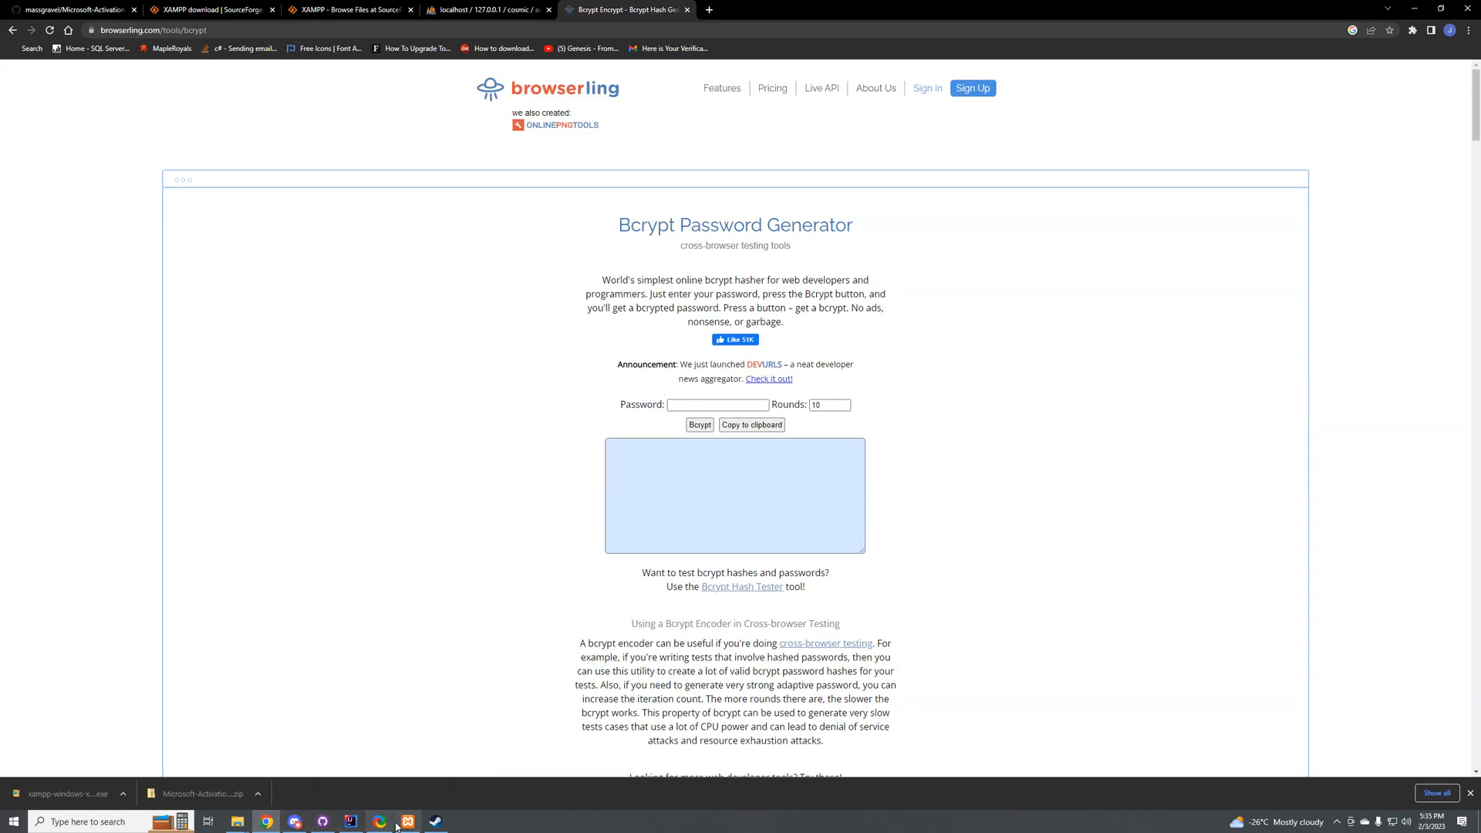
{"action": "left_click", "coordinate": [432, 10]}
{"action": "left_click", "coordinate": [362, 10]}
{"action": "left_click", "coordinate": [212, 10]}
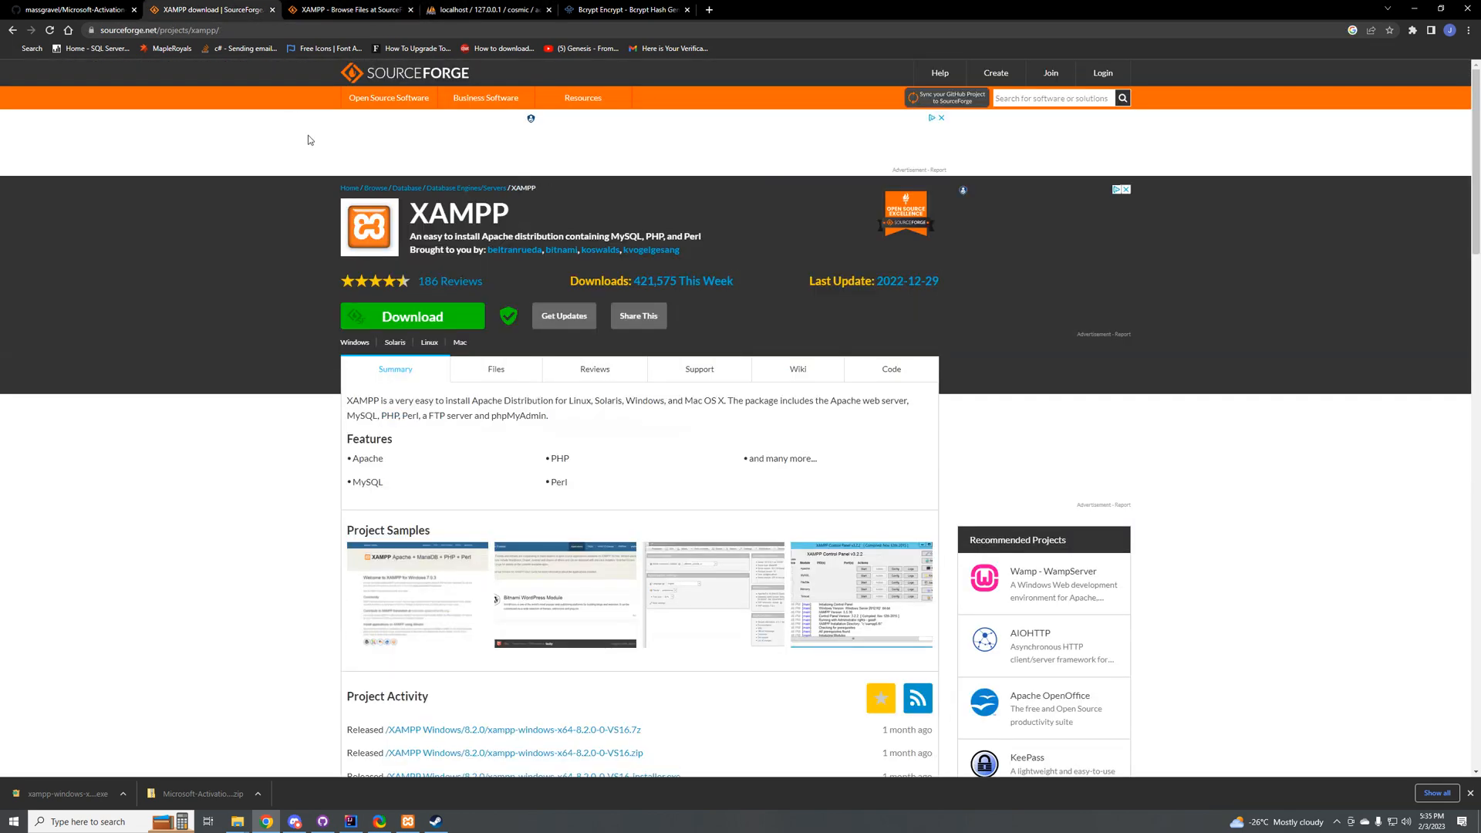
{"action": "left_click", "coordinate": [64, 7]}
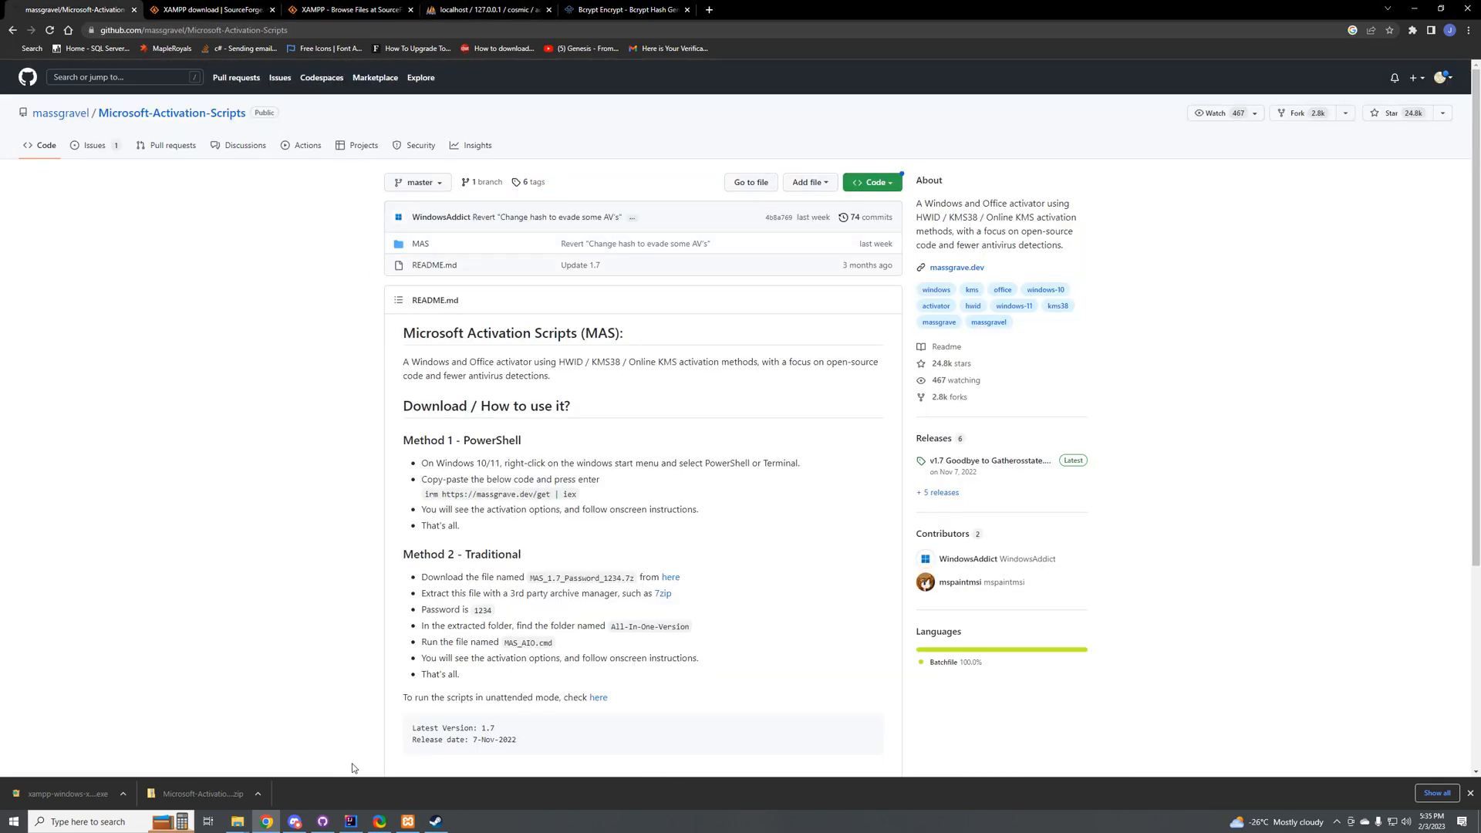
{"action": "left_click", "coordinate": [407, 822]}
{"action": "left_click", "coordinate": [438, 823]}
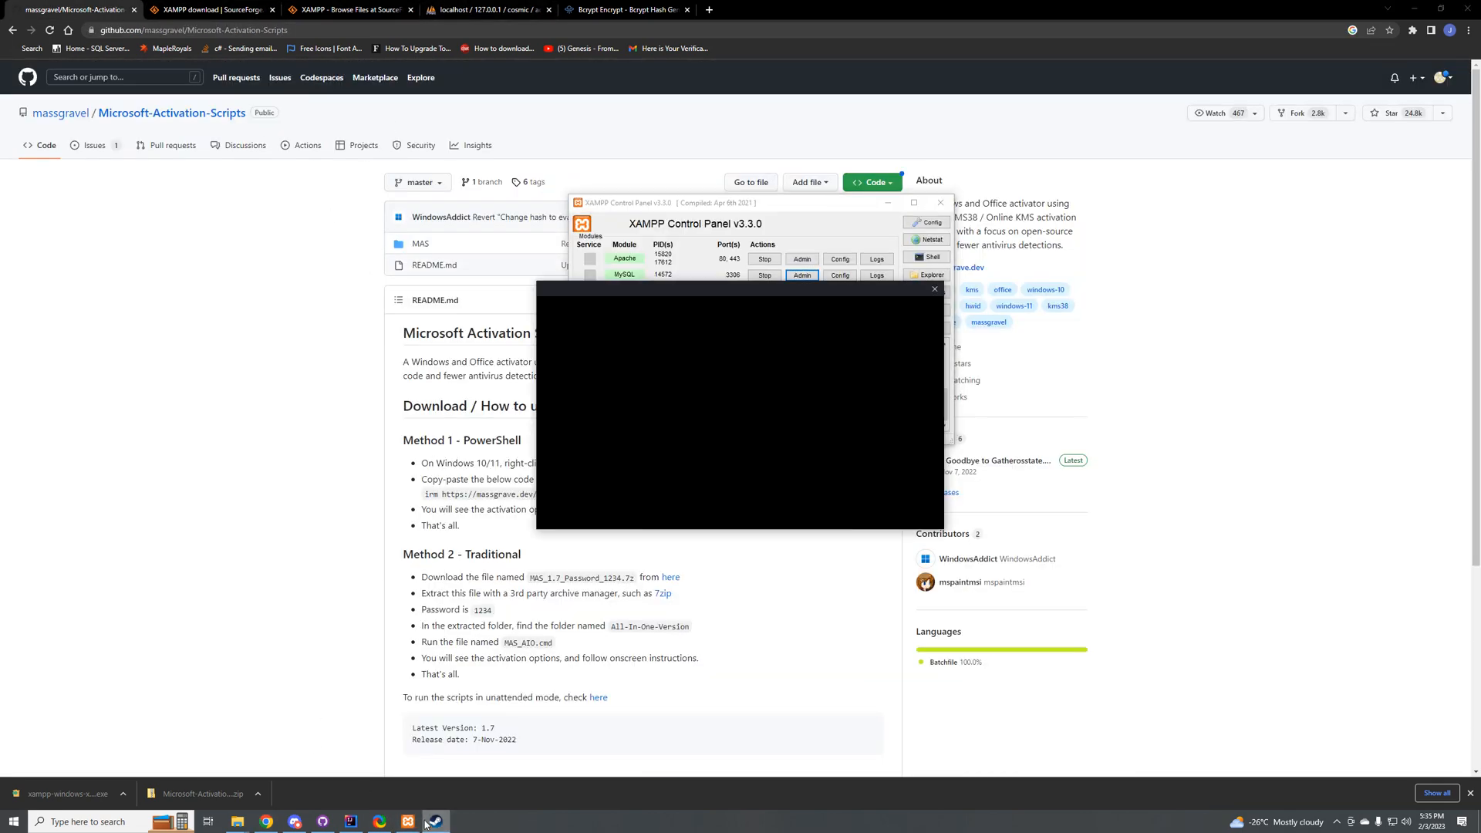
{"action": "left_click", "coordinate": [323, 822]}
{"action": "left_click", "coordinate": [295, 822]}
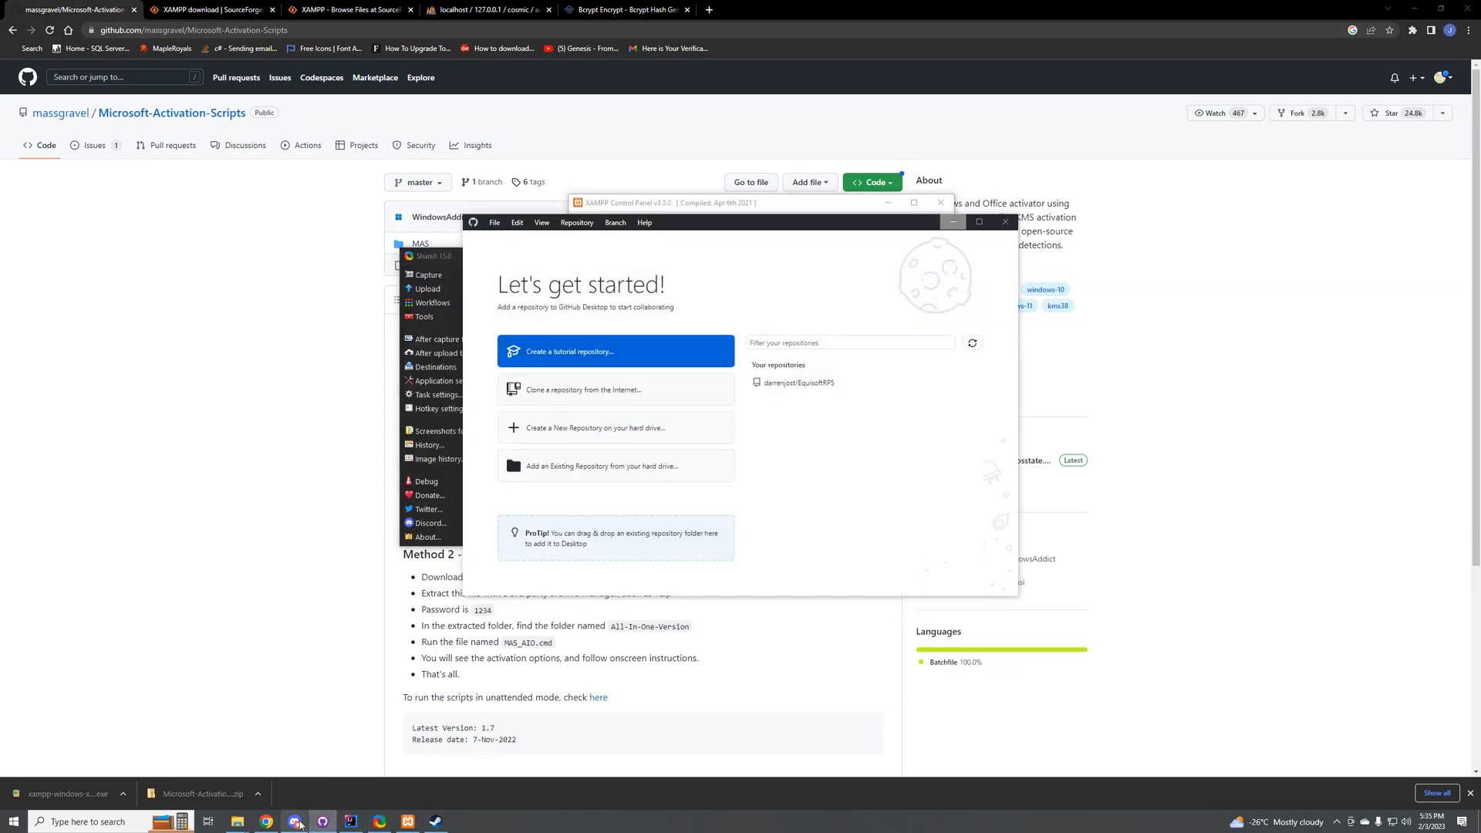
{"action": "left_click", "coordinate": [266, 822]}
Step: Look at the admin account's stored password value in phpMyAdmin's accounts edit form, and return to Browserling's bcrypt page
{"action": "left_click", "coordinate": [351, 10]}
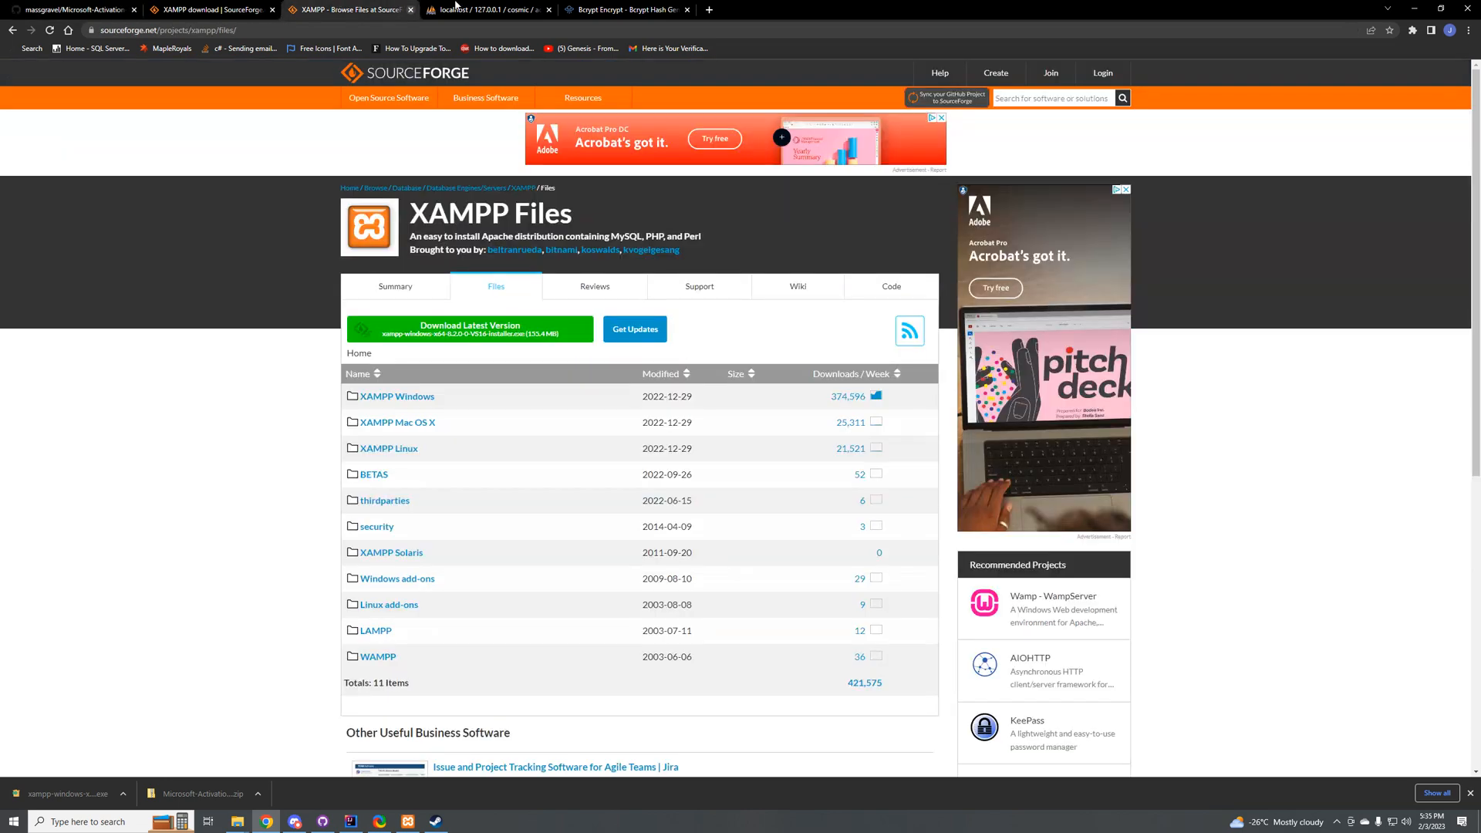
{"action": "left_click", "coordinate": [617, 9]}
{"action": "left_click", "coordinate": [485, 7]}
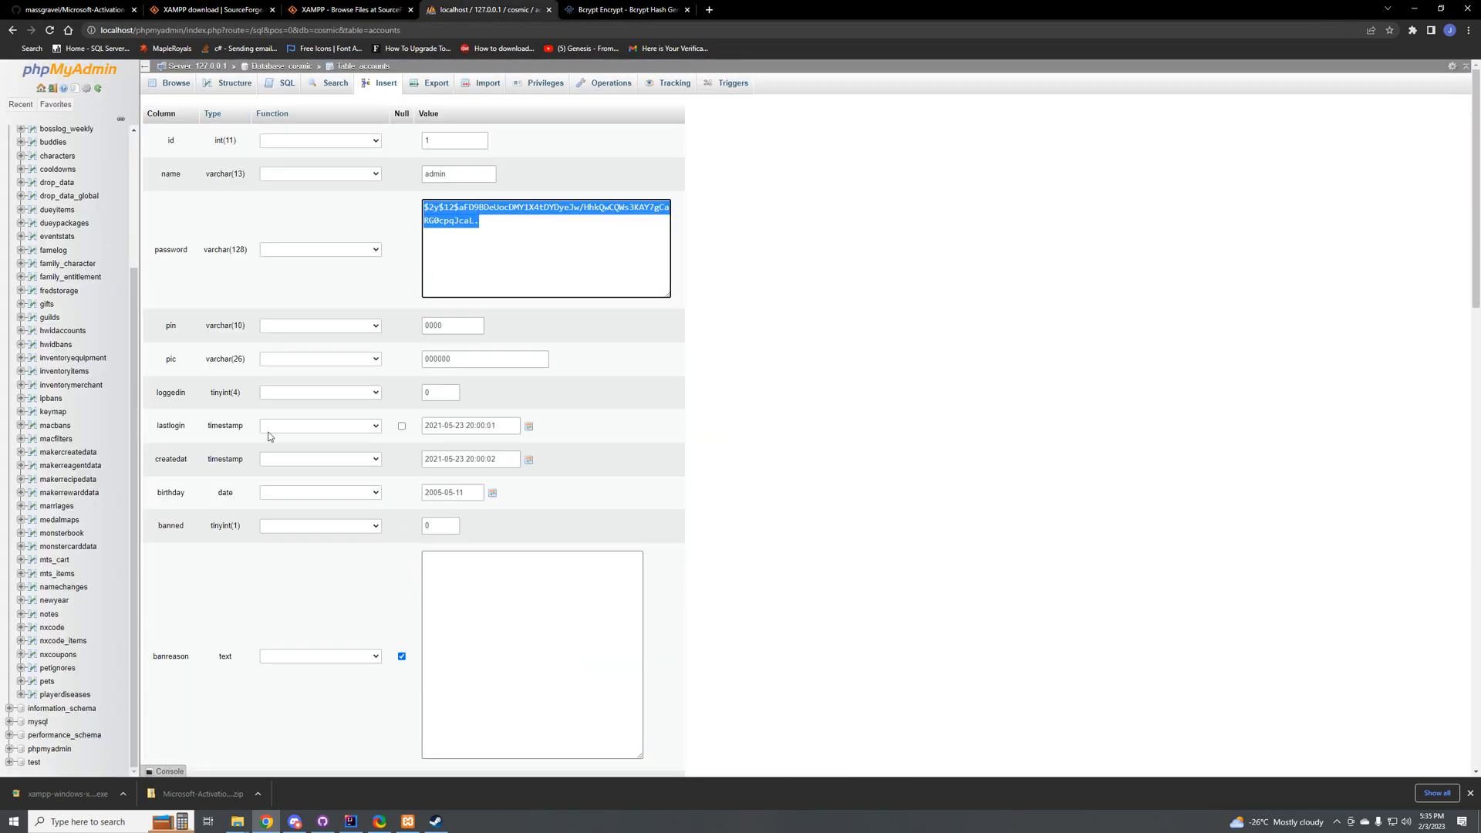
{"action": "left_click_drag", "start_coordinate": [528, 231], "coordinate": [315, 155]}
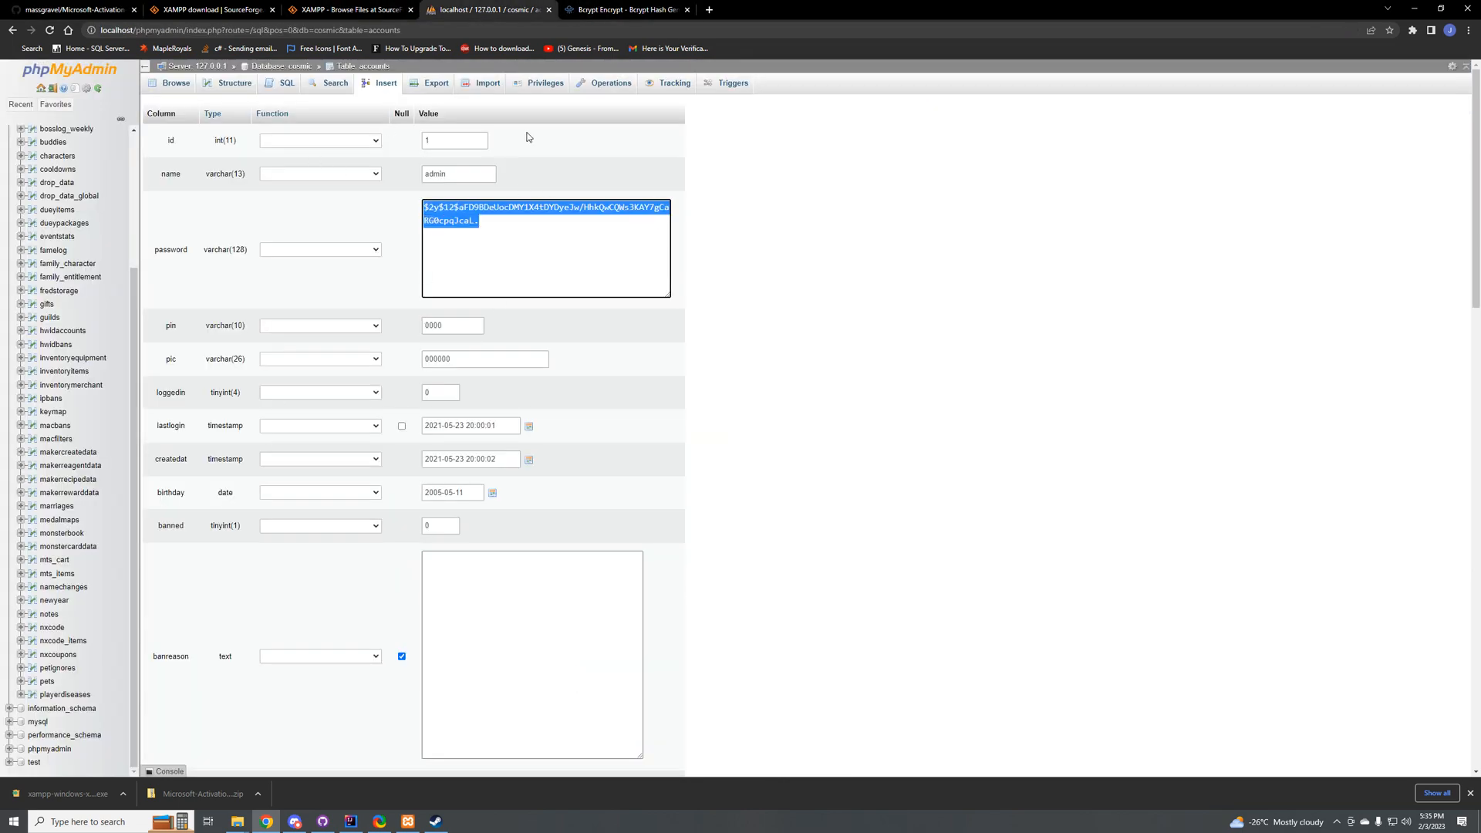
{"action": "left_click", "coordinate": [609, 9]}
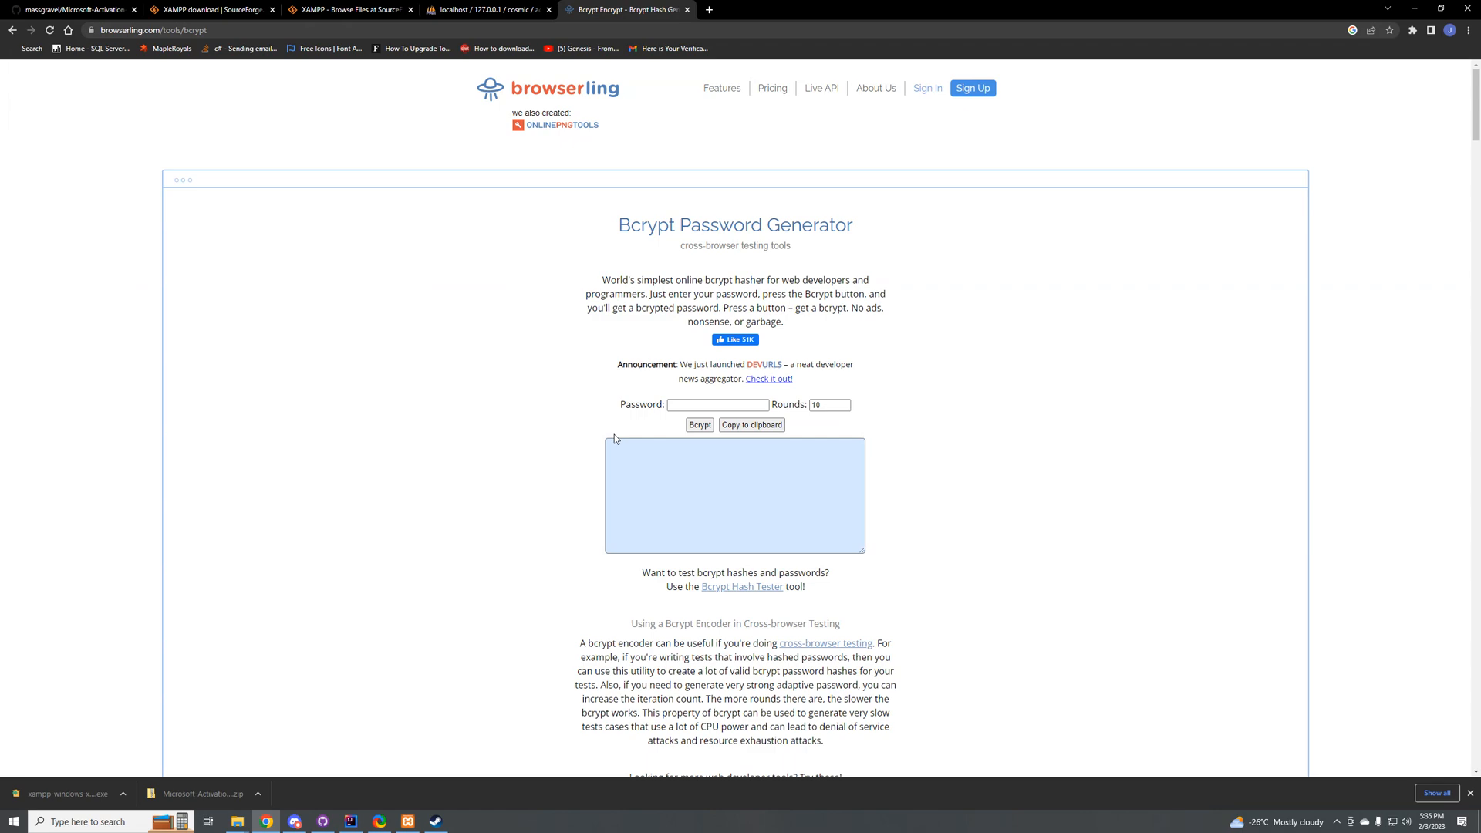
Step: Enter a new account password in the Bcrypt Password Generator, generate its hash and select the whole result
{"action": "left_click", "coordinate": [681, 403]}
{"action": "type", "text": "123"}
{"action": "left_click", "coordinate": [698, 429]}
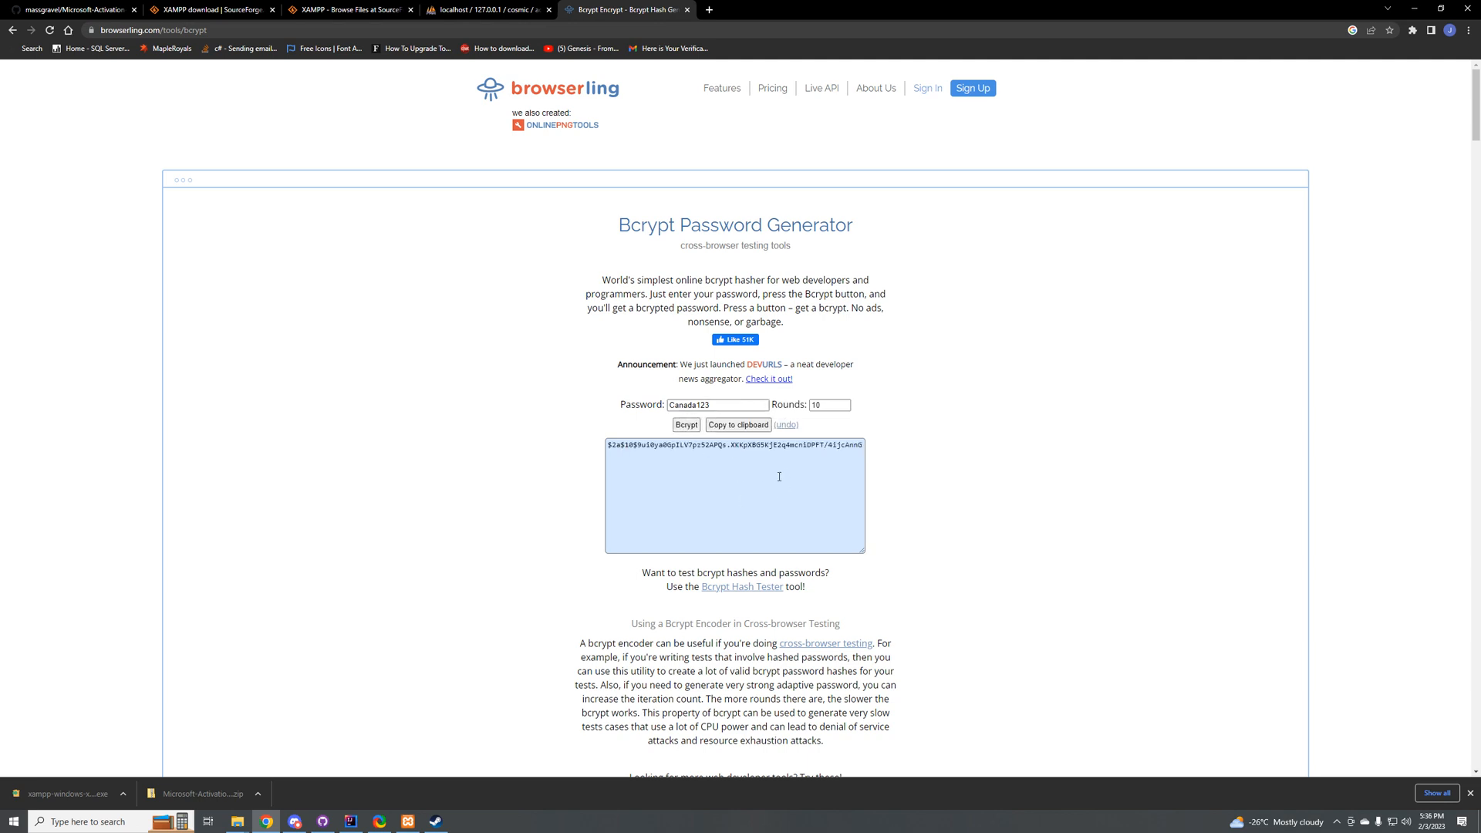
{"action": "left_click", "coordinate": [780, 475]}
{"action": "key", "text": "ctrl+a"}
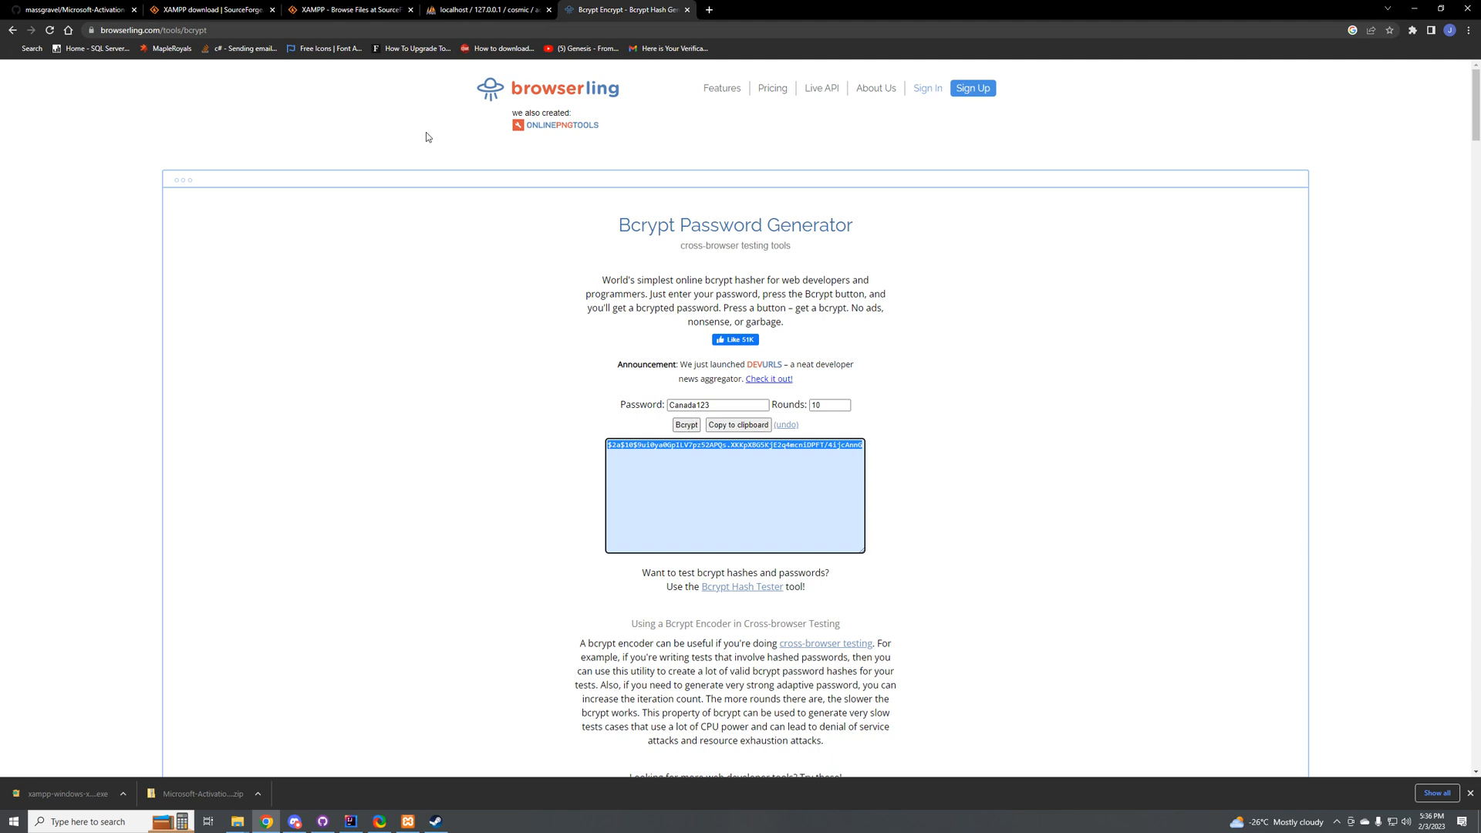
Step: Copy the generated bcrypt hash and replace the admin account's password value with it in phpMyAdmin
{"action": "left_click", "coordinate": [489, 9]}
{"action": "left_click_drag", "start_coordinate": [539, 248], "coordinate": [275, 154]}
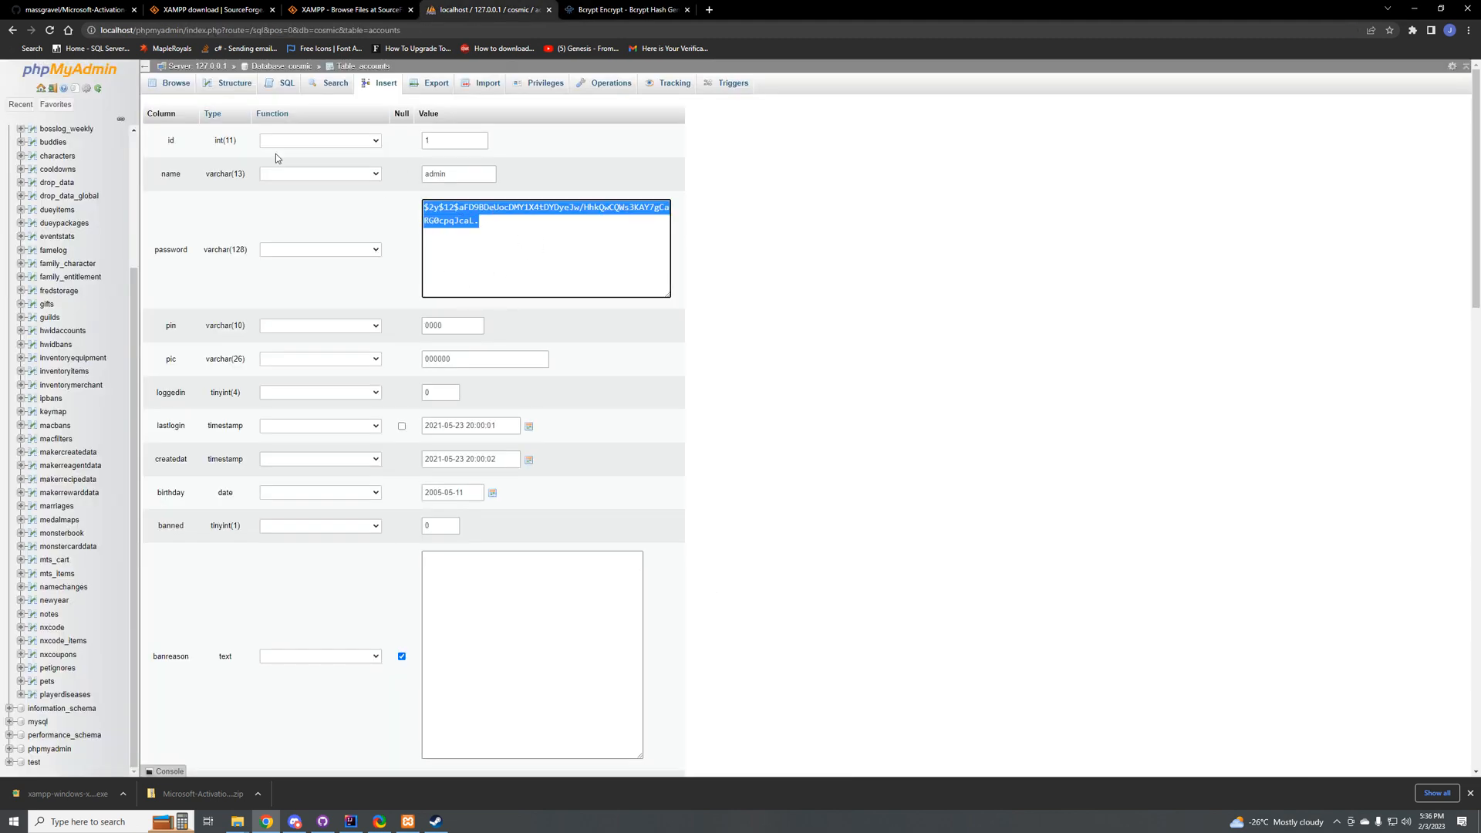
{"action": "left_click", "coordinate": [580, 9]}
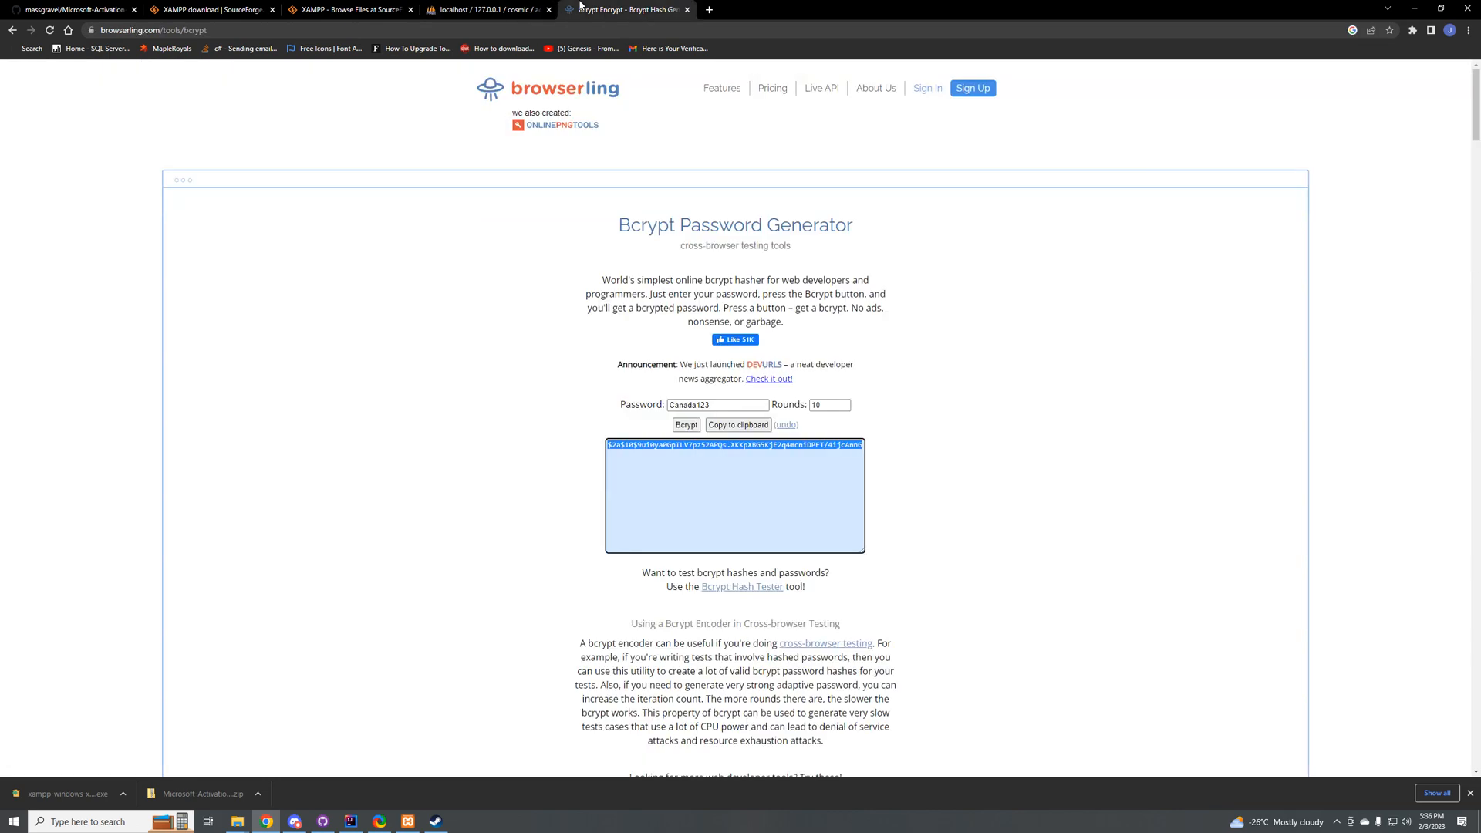
{"action": "left_click", "coordinate": [460, 6]}
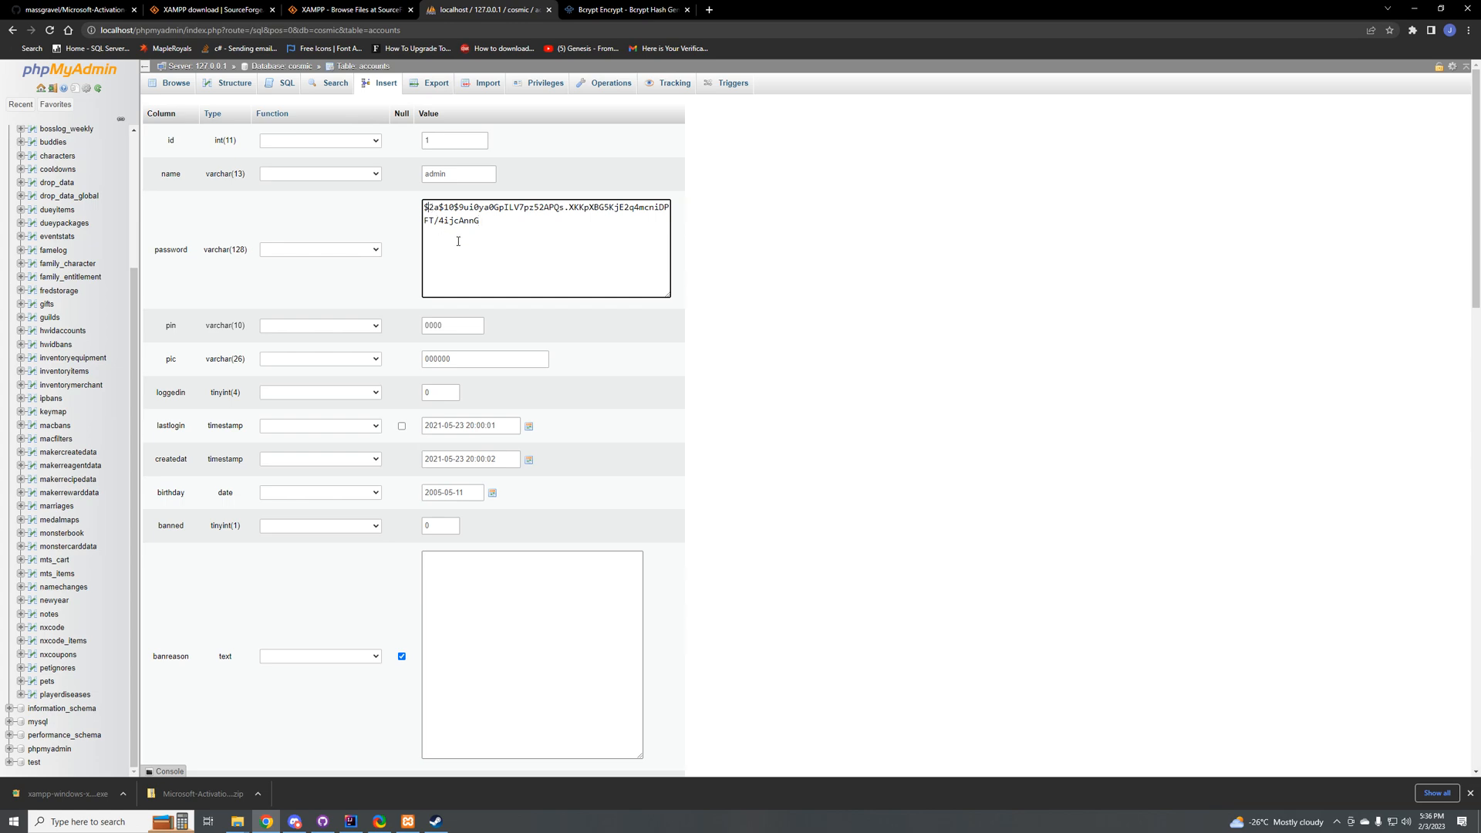
{"action": "key", "text": "BackSpace"}
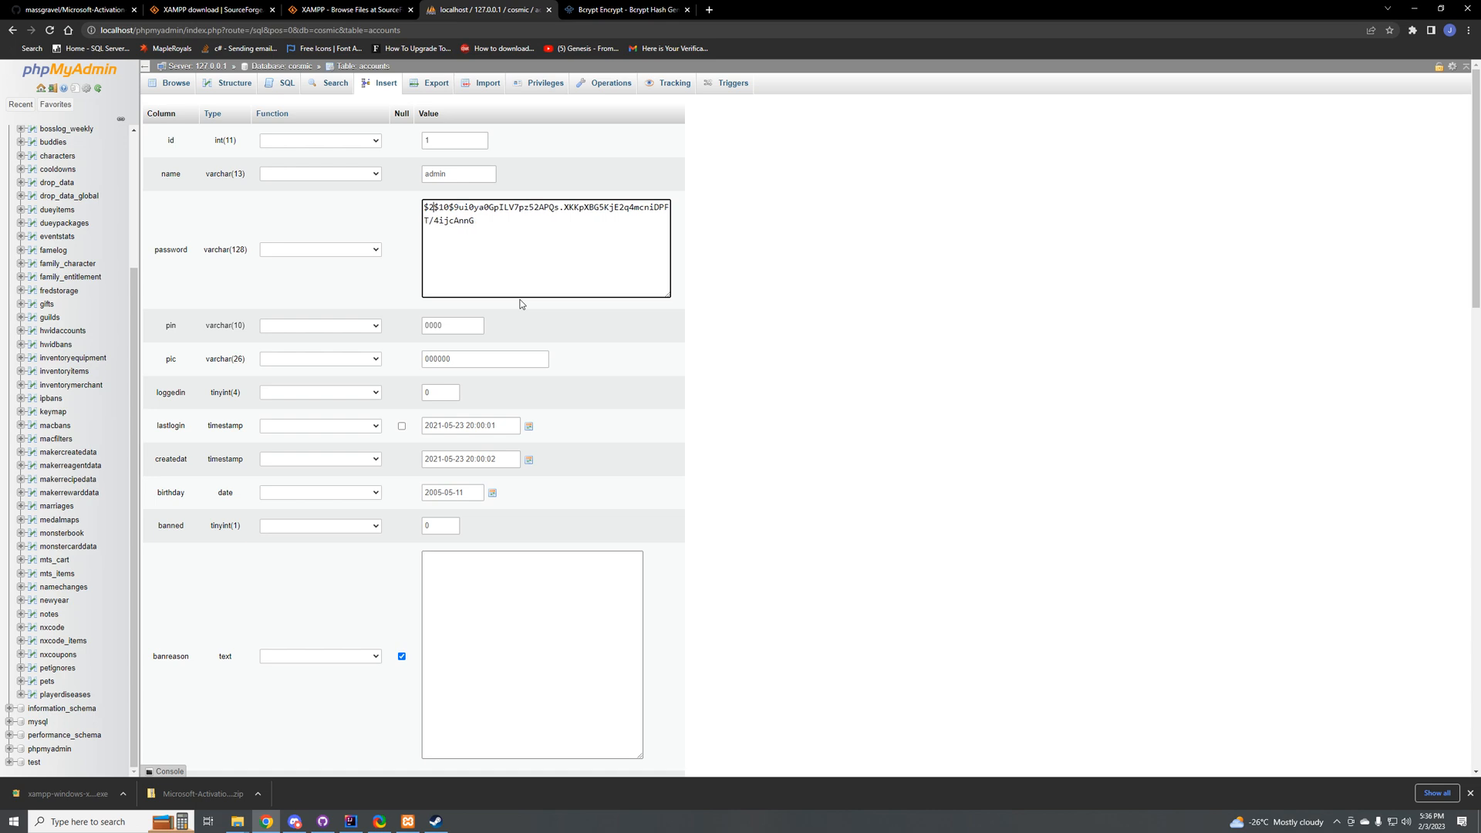
{"action": "type", "text": "y"}
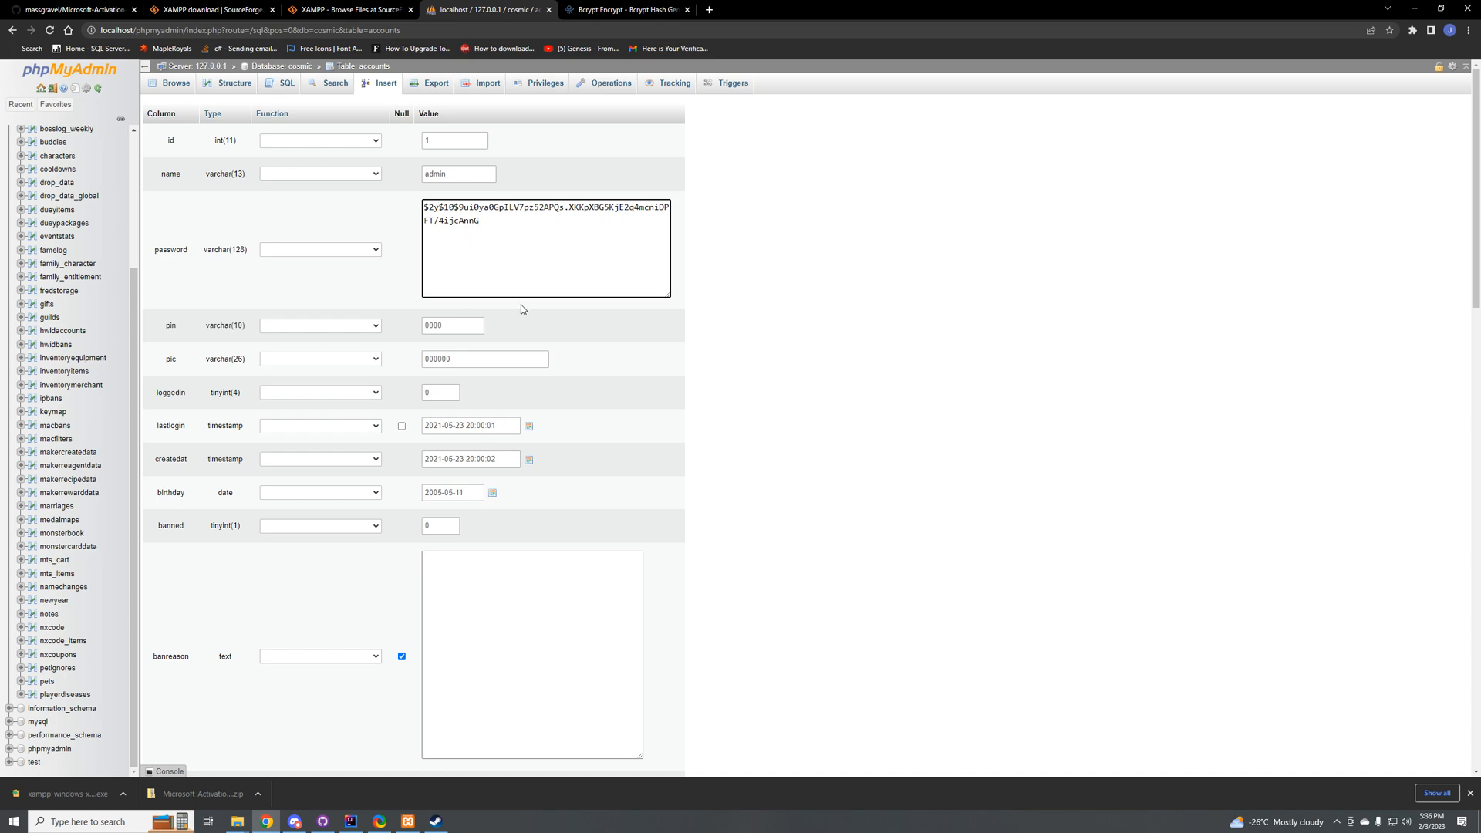
{"action": "key", "text": "ctrl+z"}
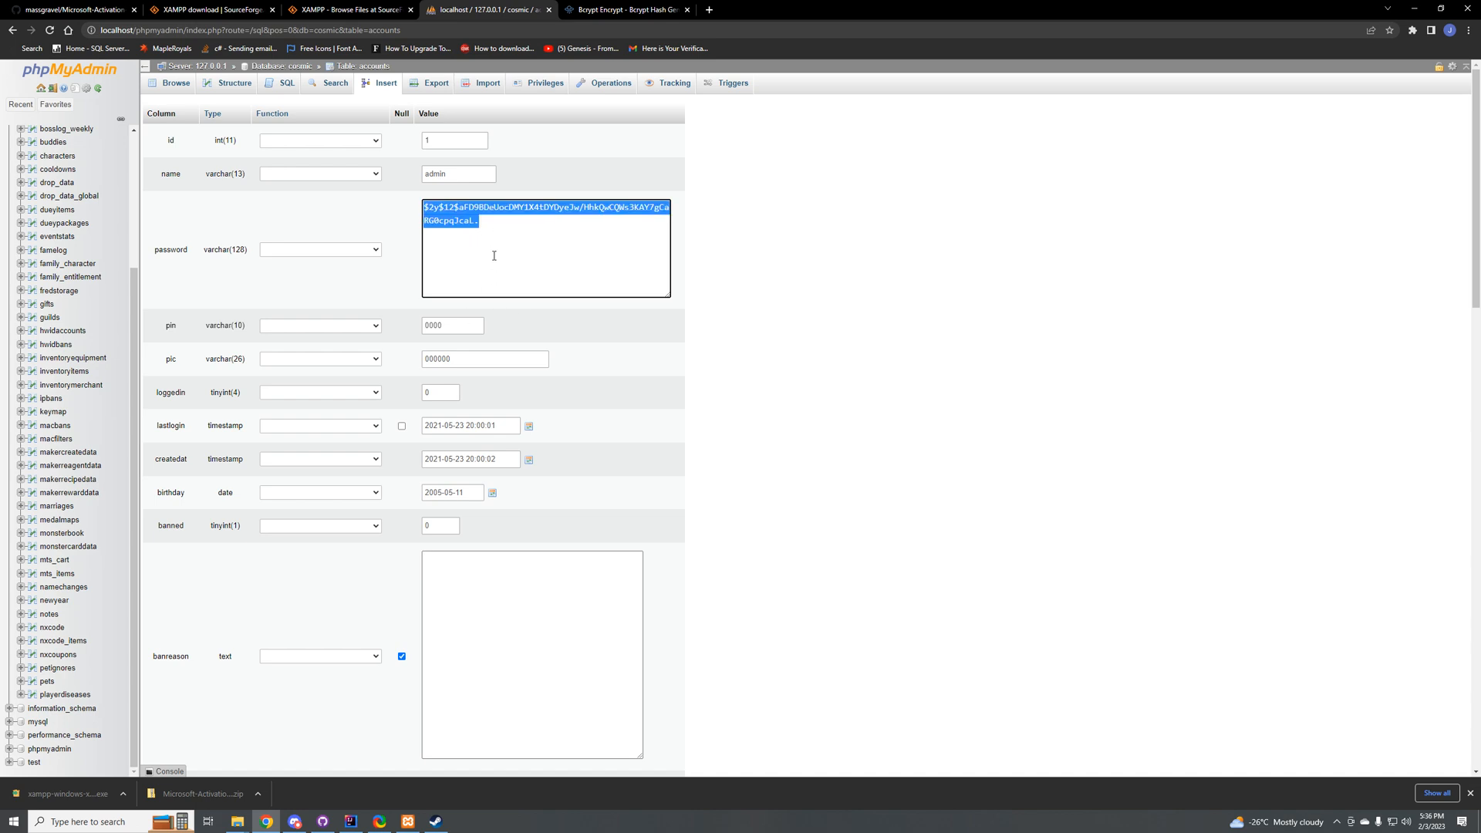
Step: Paste the generated hash into the admin row's password field and change the "a" in its $2a prefix to "y"
{"action": "key", "text": "ctrl+v"}
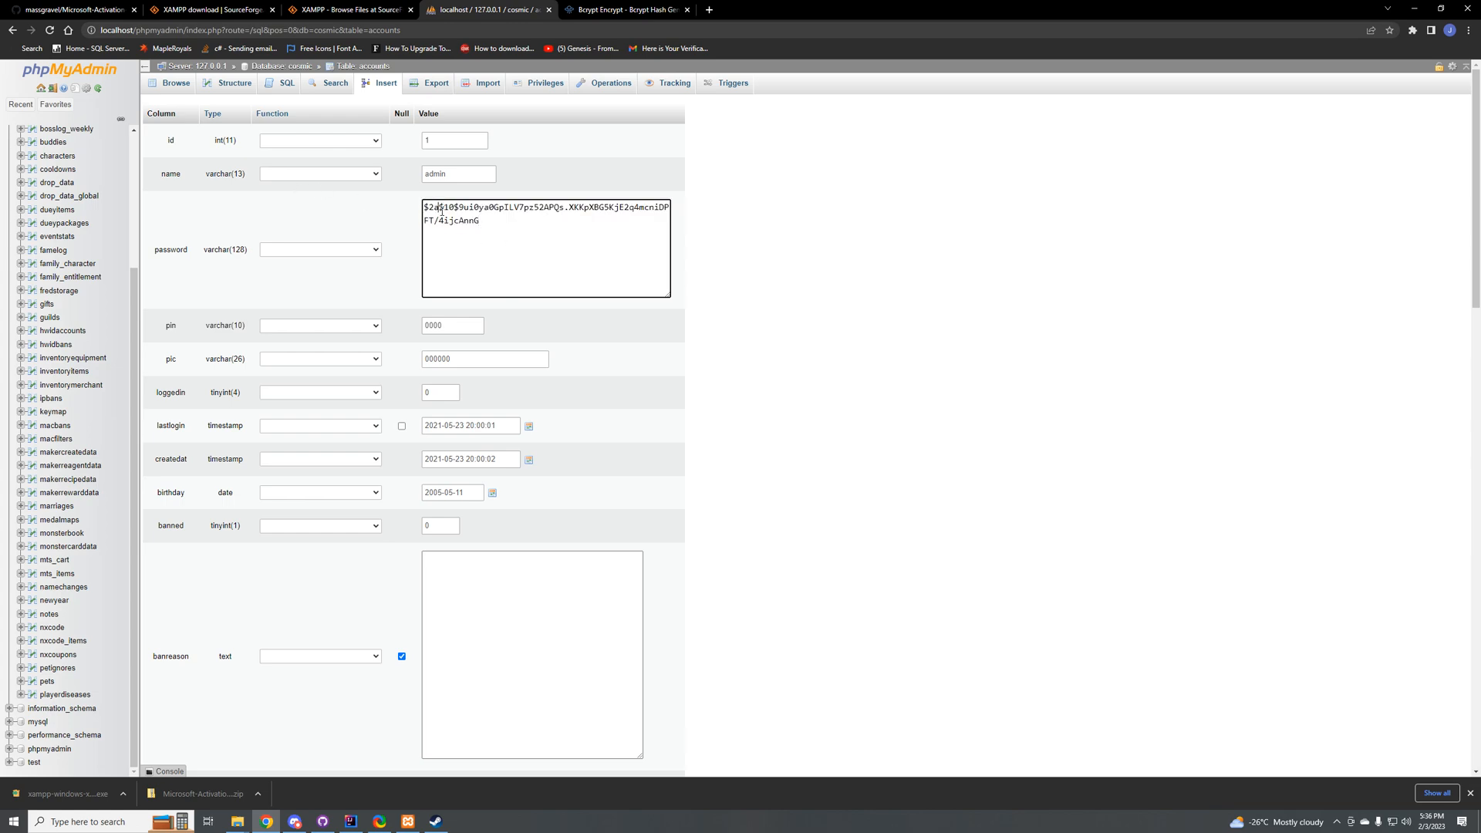
{"action": "left_click", "coordinate": [442, 210]}
{"action": "key", "text": "BackSpace"}
{"action": "type", "text": "y"}
Step: Review the remaining fields of the admin account's edit form, from the name and password to the save options
{"action": "scroll", "coordinate": [478, 262], "scroll_direction": "down", "scroll_amount": 13}
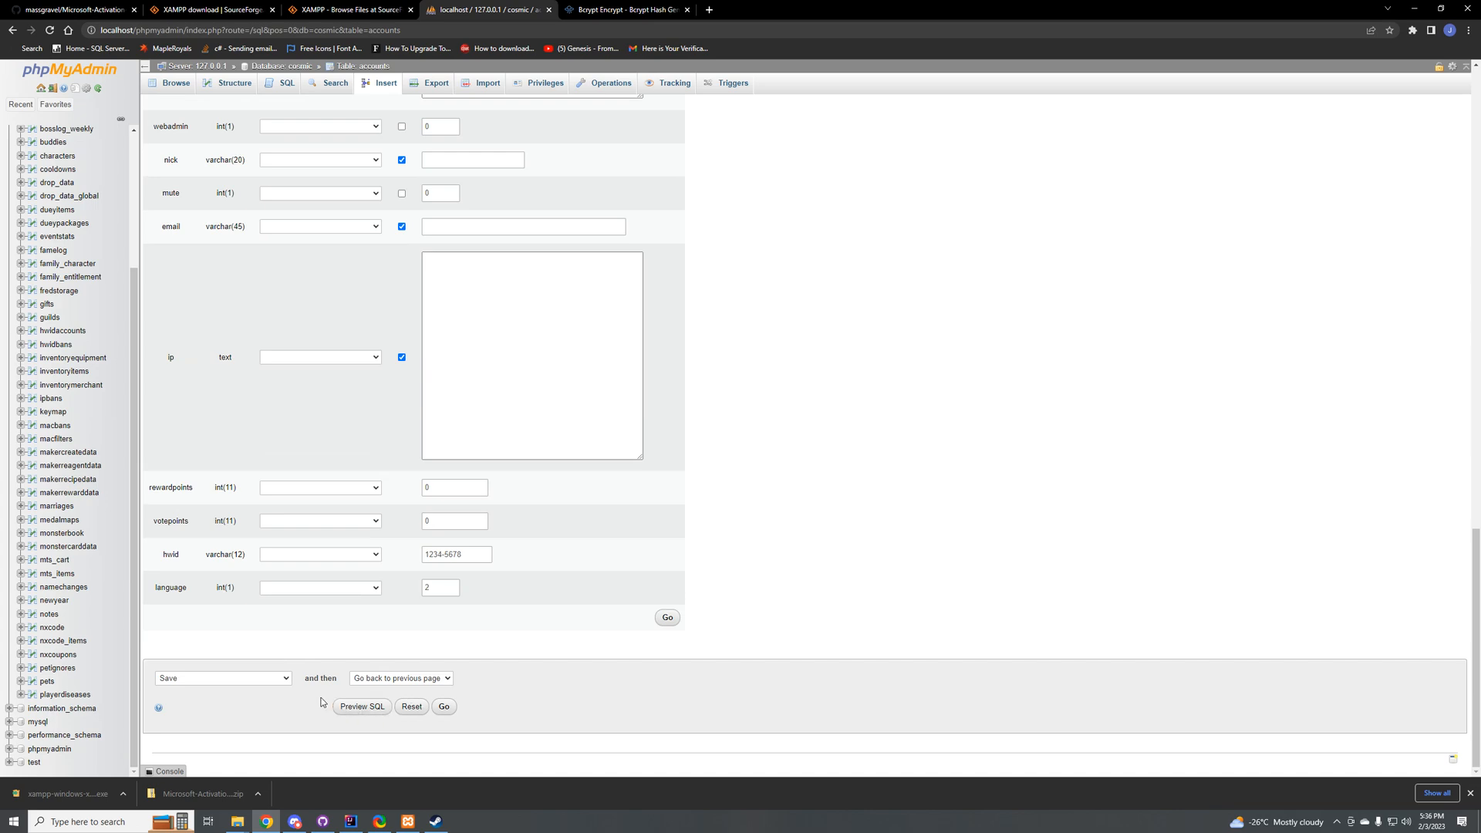
{"action": "scroll", "coordinate": [458, 414], "scroll_direction": "up", "scroll_amount": 13}
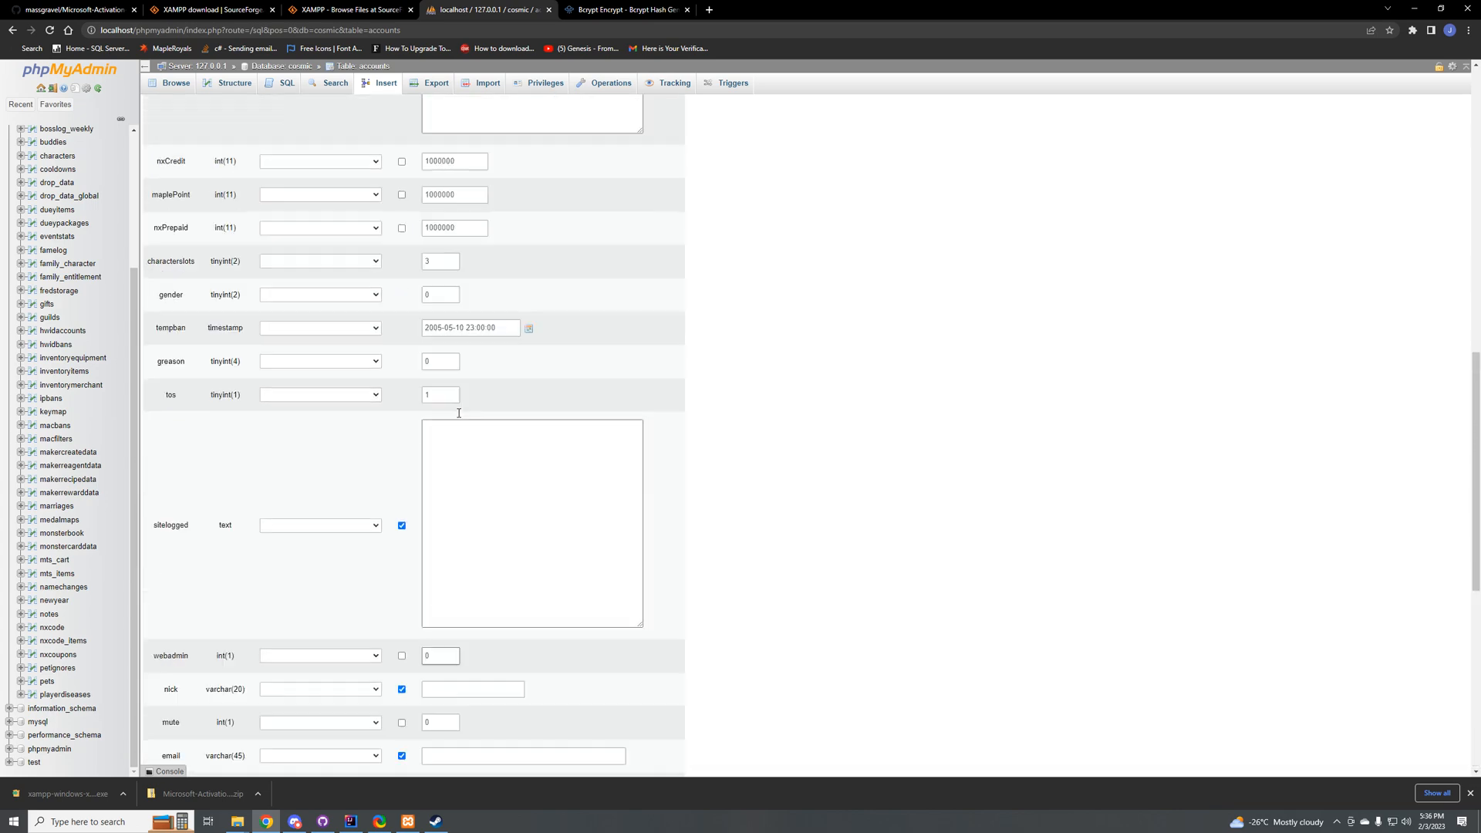
{"action": "scroll", "coordinate": [458, 413], "scroll_direction": "up", "scroll_amount": 1}
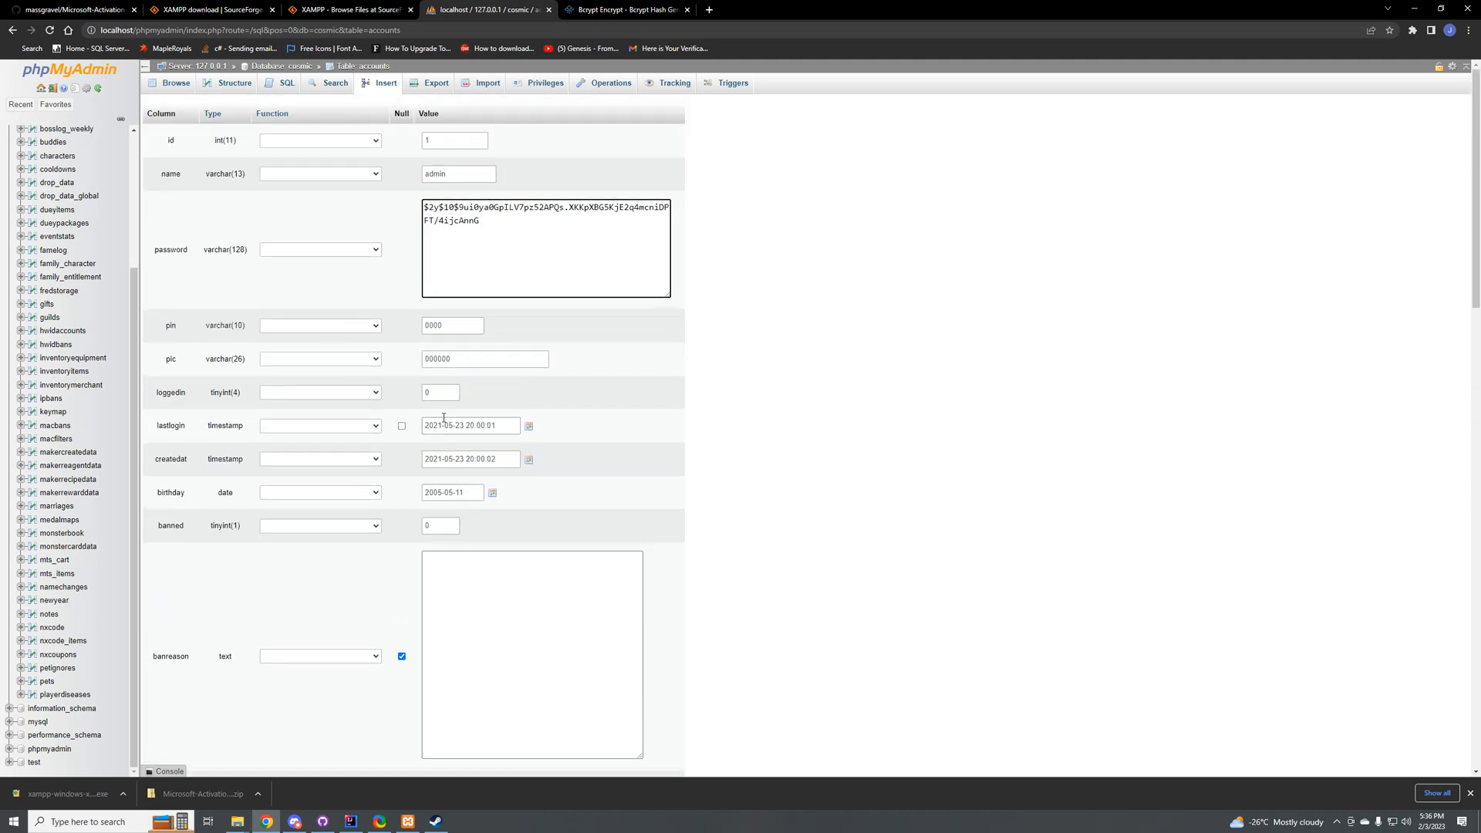
{"action": "scroll", "coordinate": [420, 665], "scroll_direction": "down", "scroll_amount": 14}
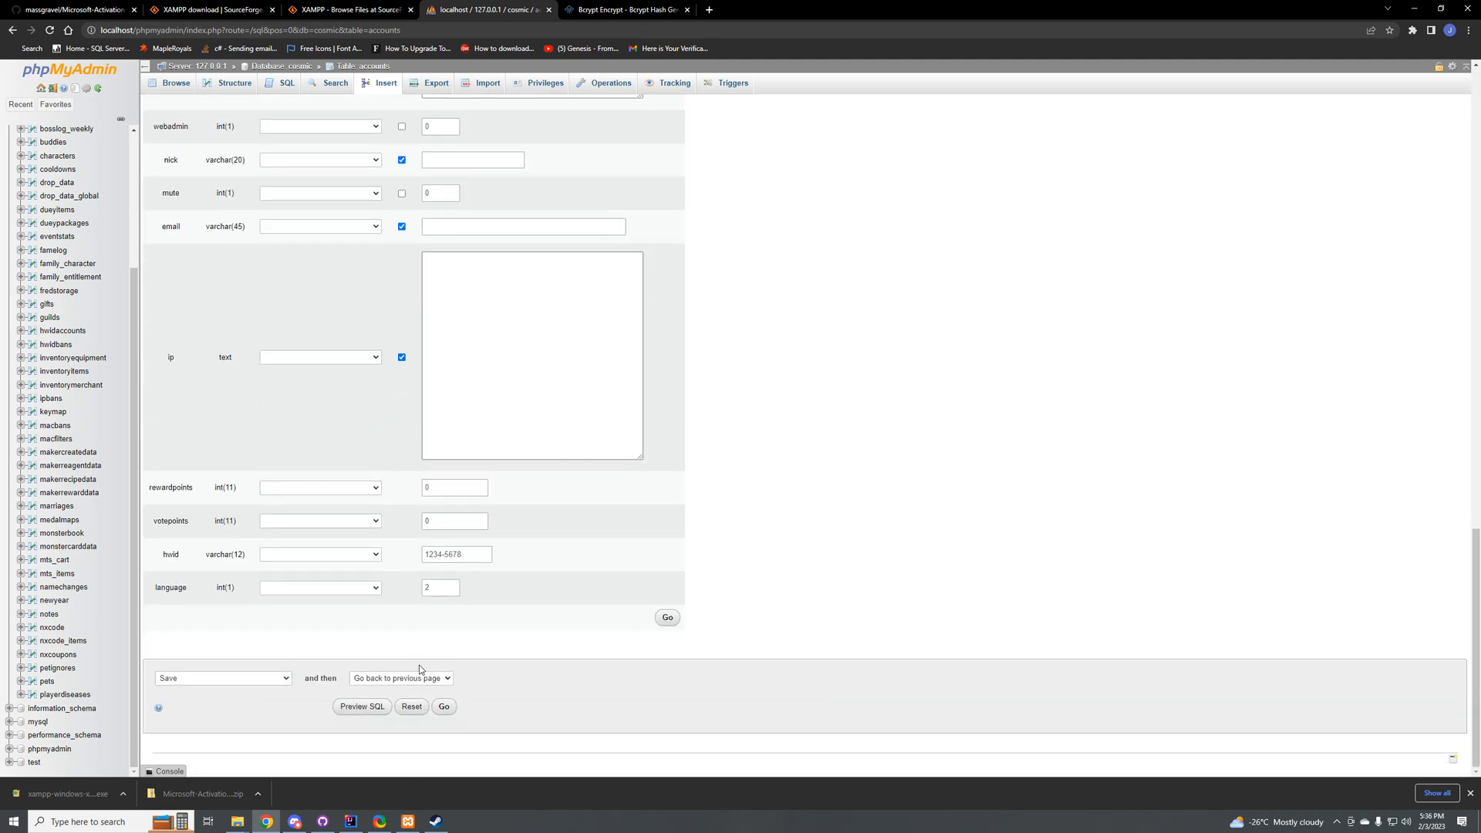
{"action": "scroll", "coordinate": [418, 665], "scroll_direction": "up", "scroll_amount": 14}
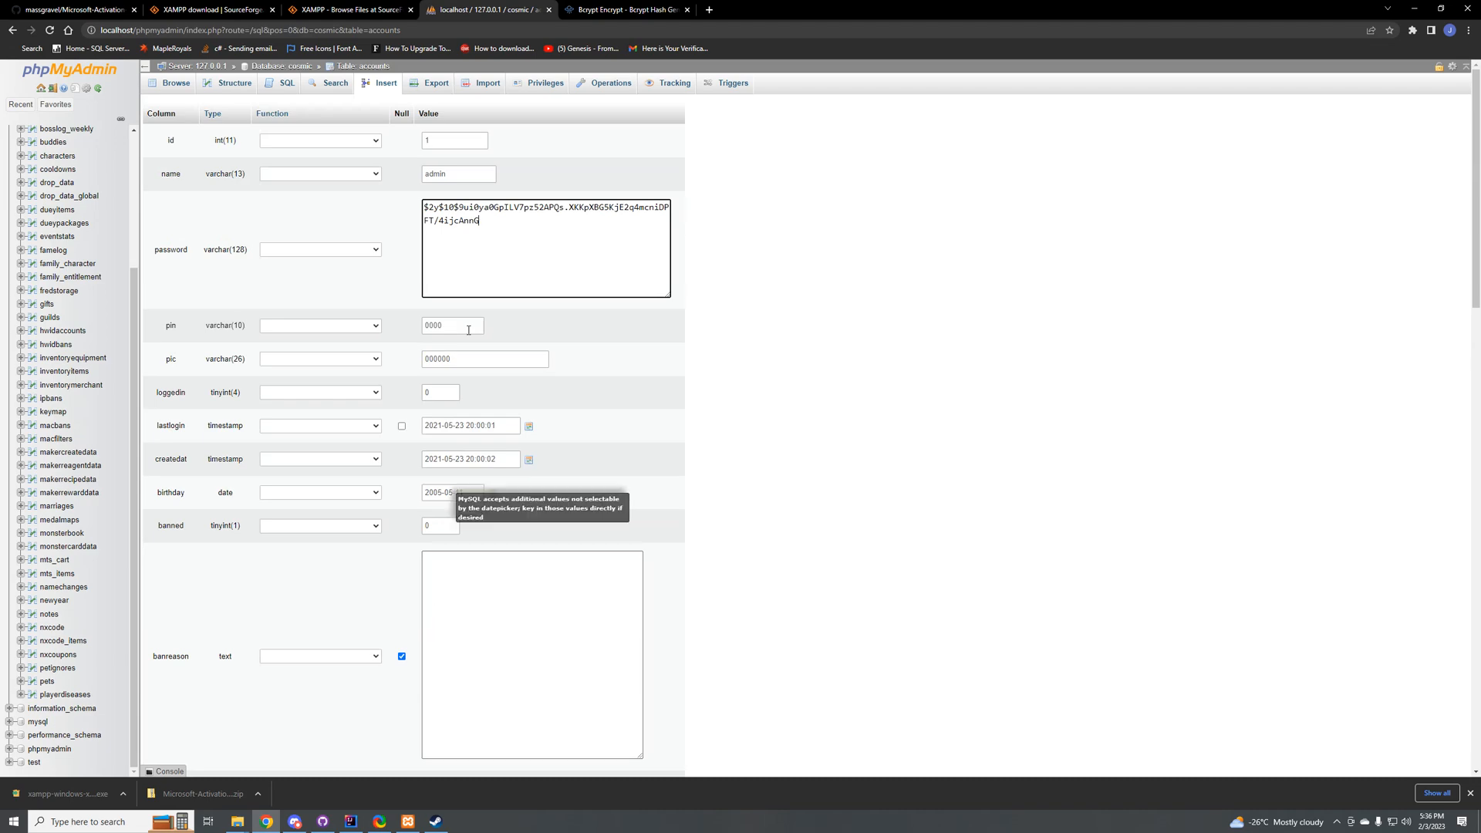
{"action": "left_click", "coordinate": [444, 174]}
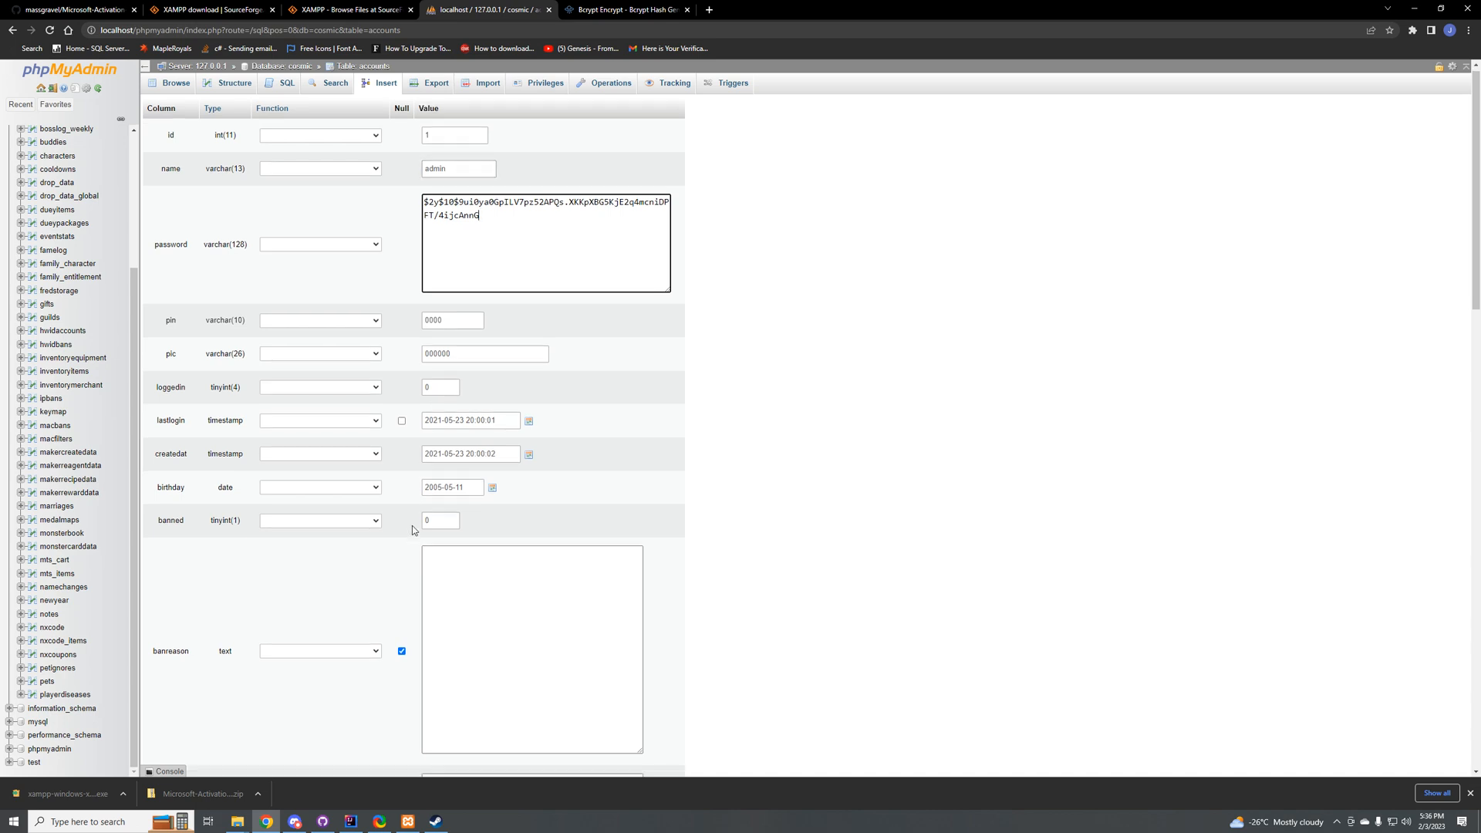
{"action": "scroll", "coordinate": [412, 526], "scroll_direction": "down", "scroll_amount": 10}
{"action": "scroll", "coordinate": [410, 346], "scroll_direction": "down", "scroll_amount": 5}
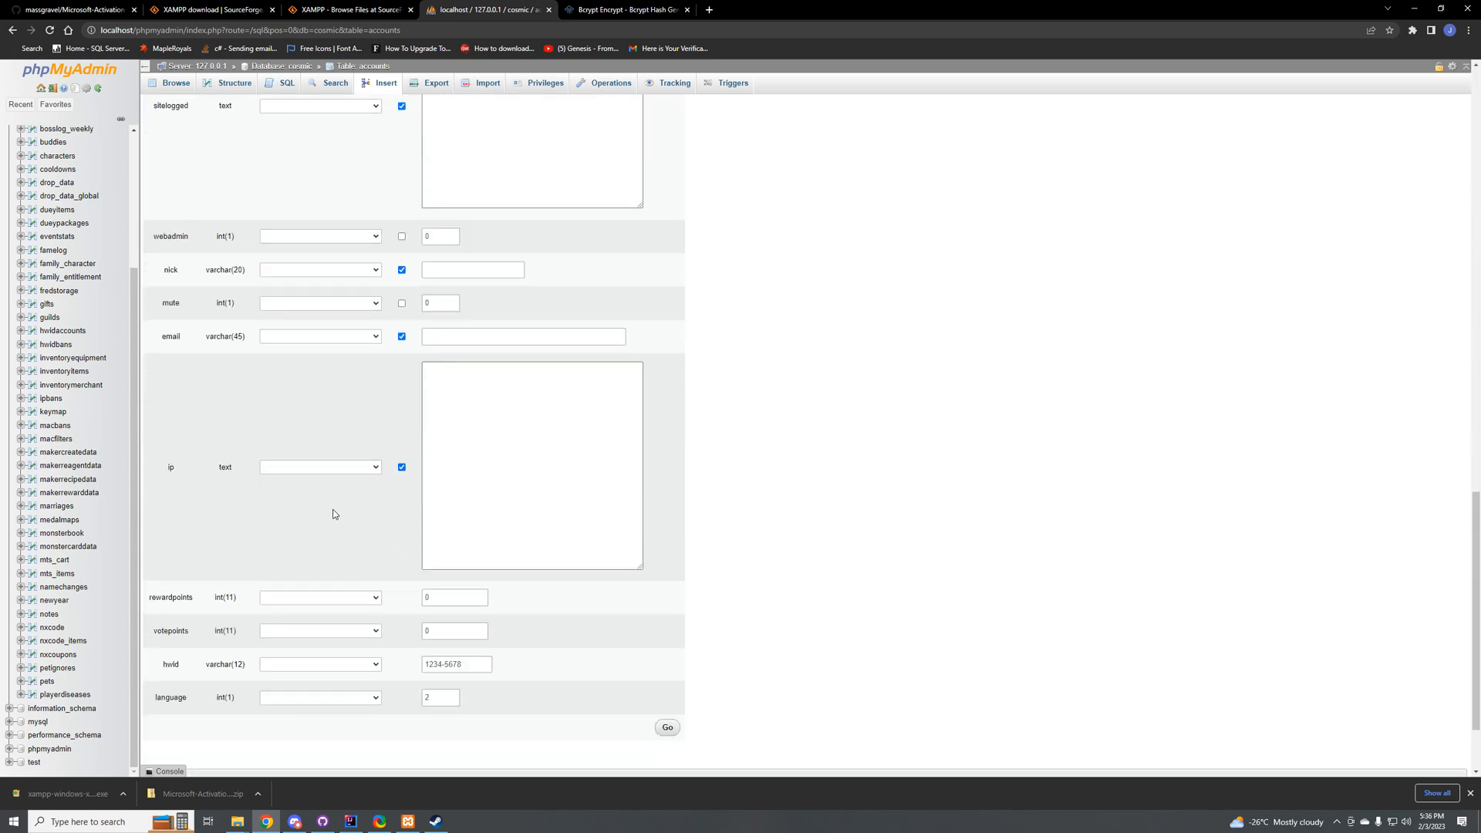
Step: Check the ip field without changing it and save the edited admin account row
{"action": "left_click", "coordinate": [373, 359]}
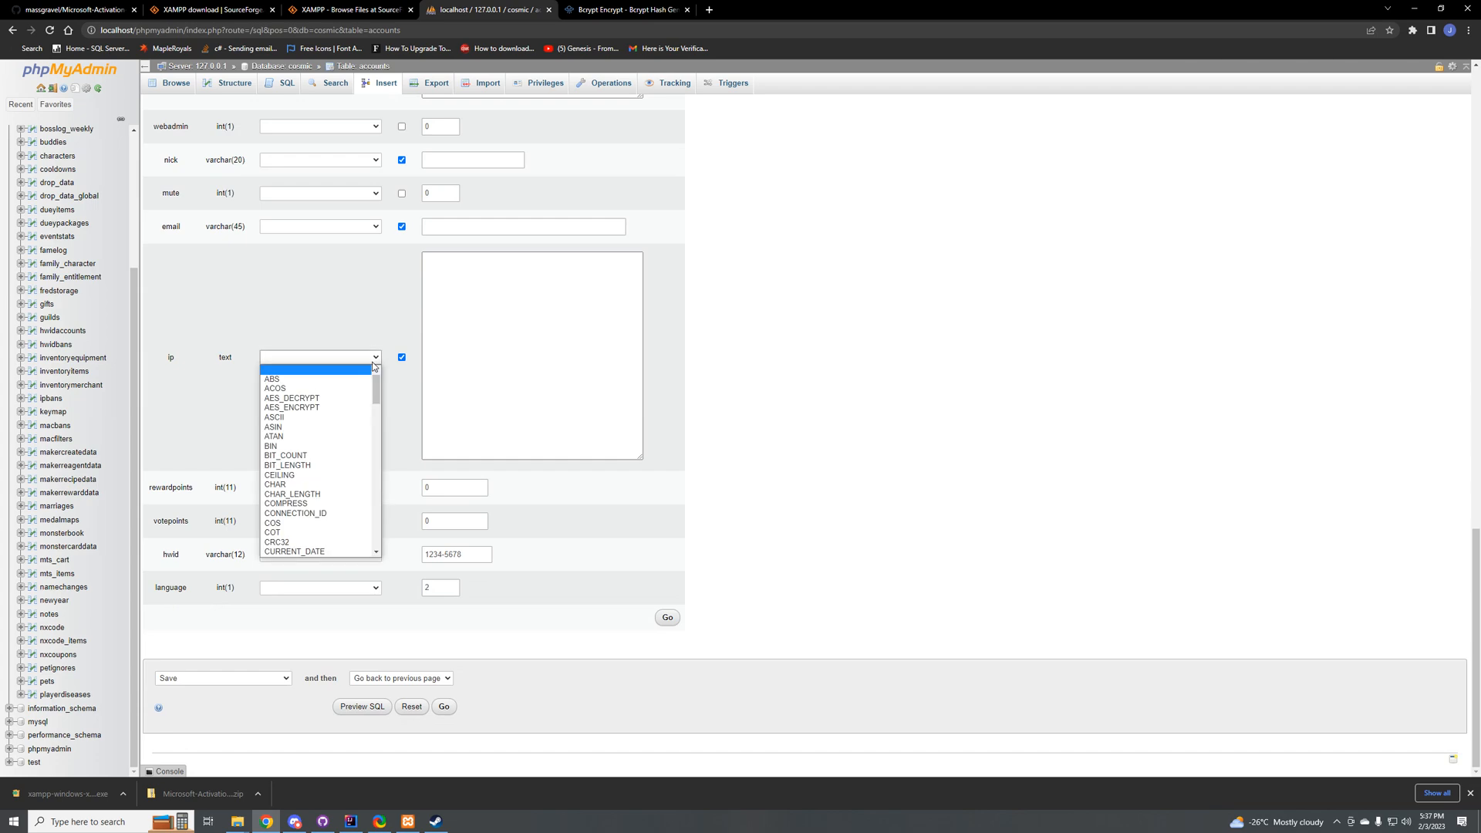
{"action": "left_click", "coordinate": [373, 364]}
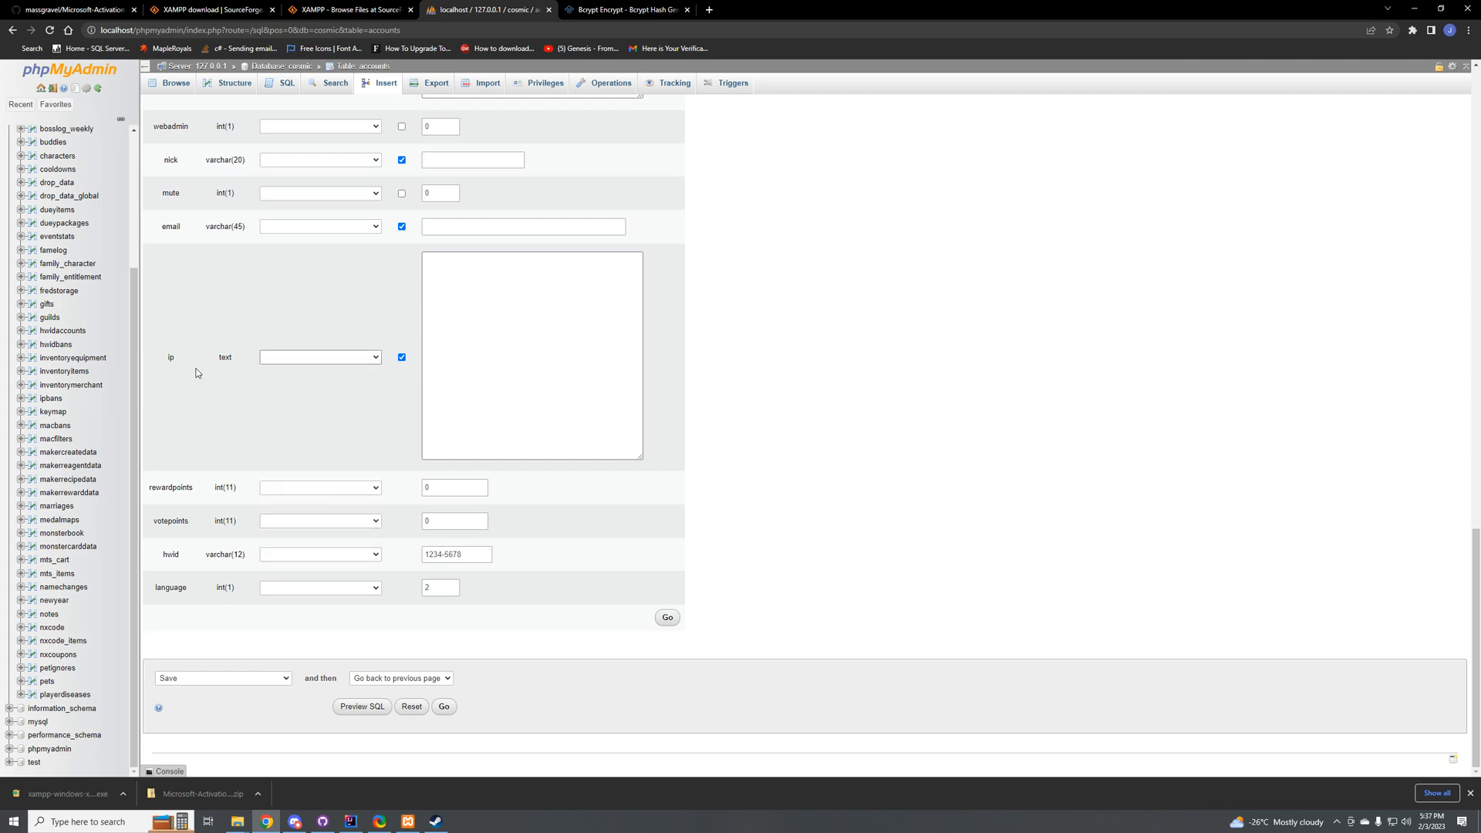
{"action": "left_click", "coordinate": [494, 336]}
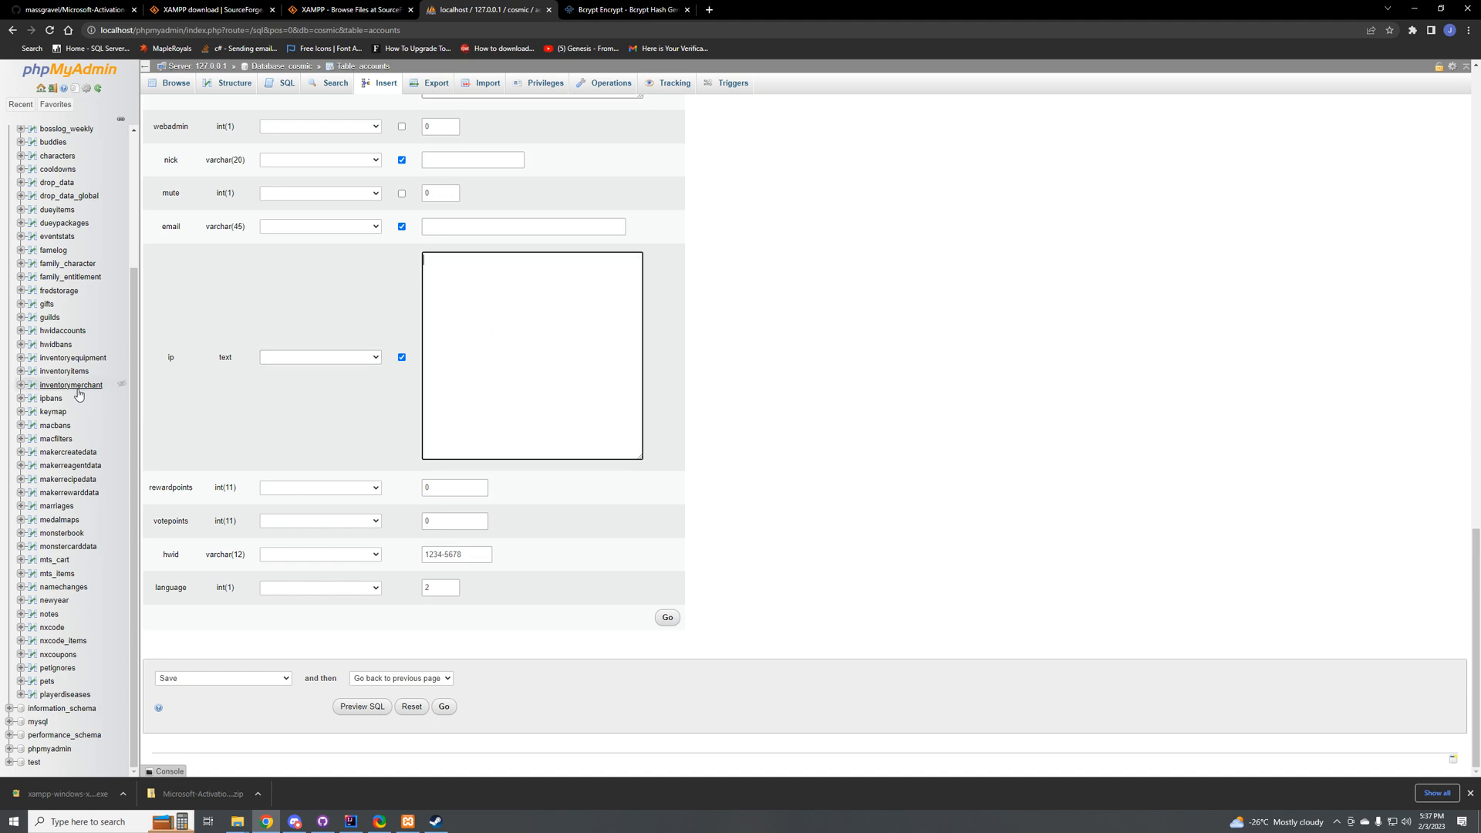
{"action": "double_click", "coordinate": [175, 361]}
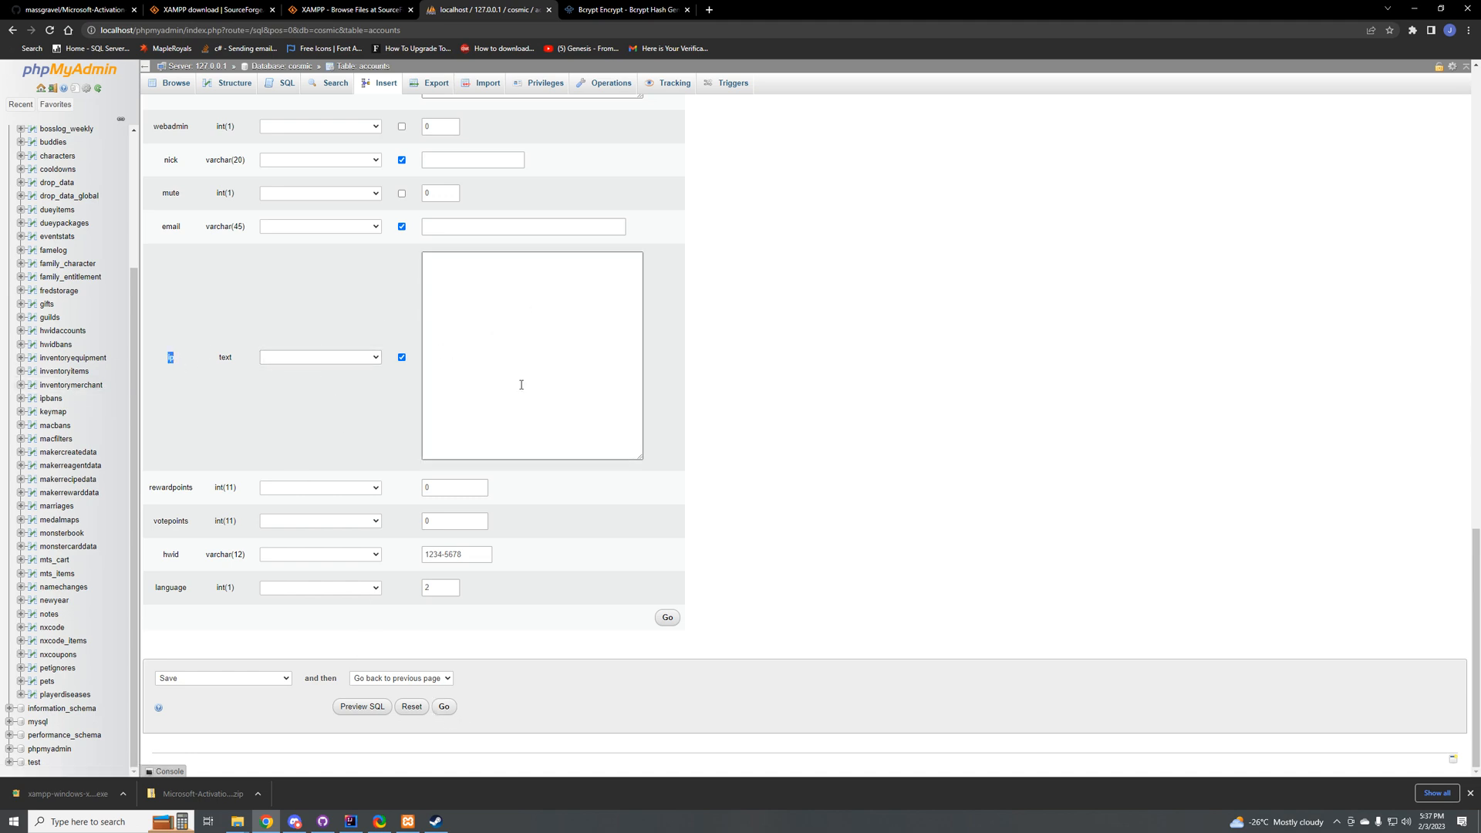
{"action": "left_click", "coordinate": [444, 707]}
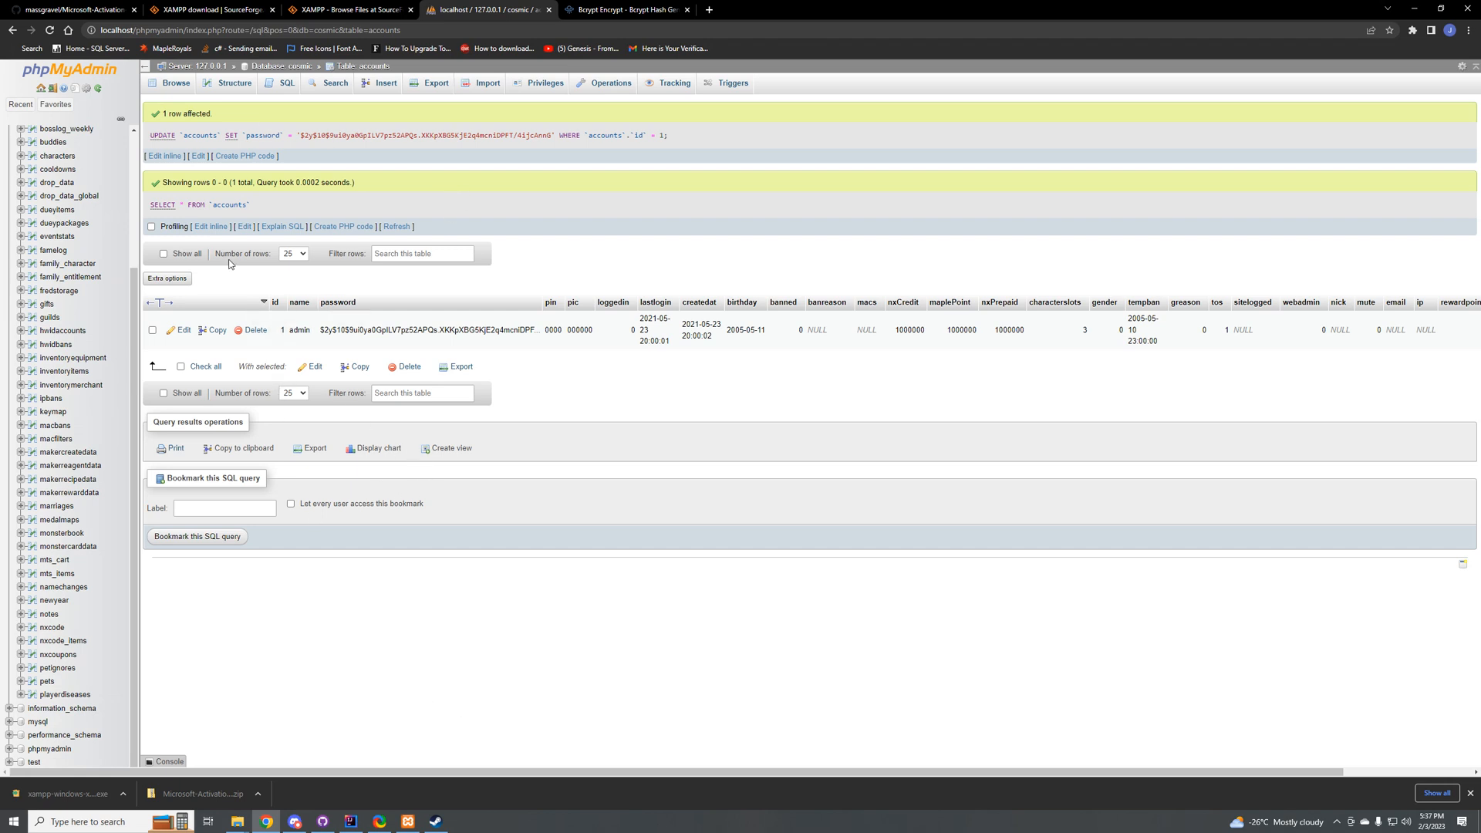
Step: Look through the cosmic database's tables, open drop_data and examine the dropper IDs and item drop rows
{"action": "scroll", "coordinate": [102, 379], "scroll_direction": "up", "scroll_amount": 3}
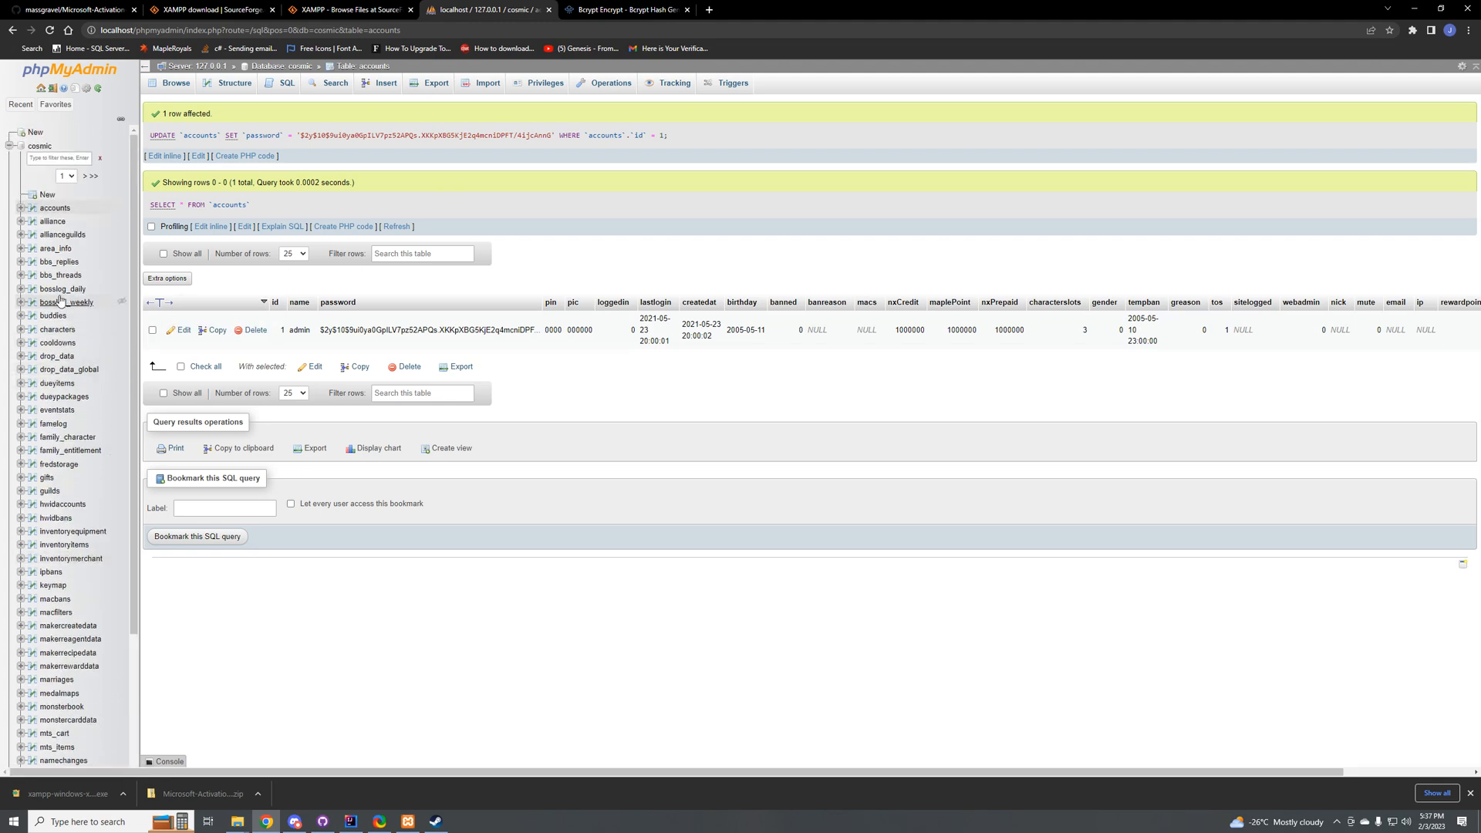
{"action": "scroll", "coordinate": [69, 247], "scroll_direction": "down", "scroll_amount": 3}
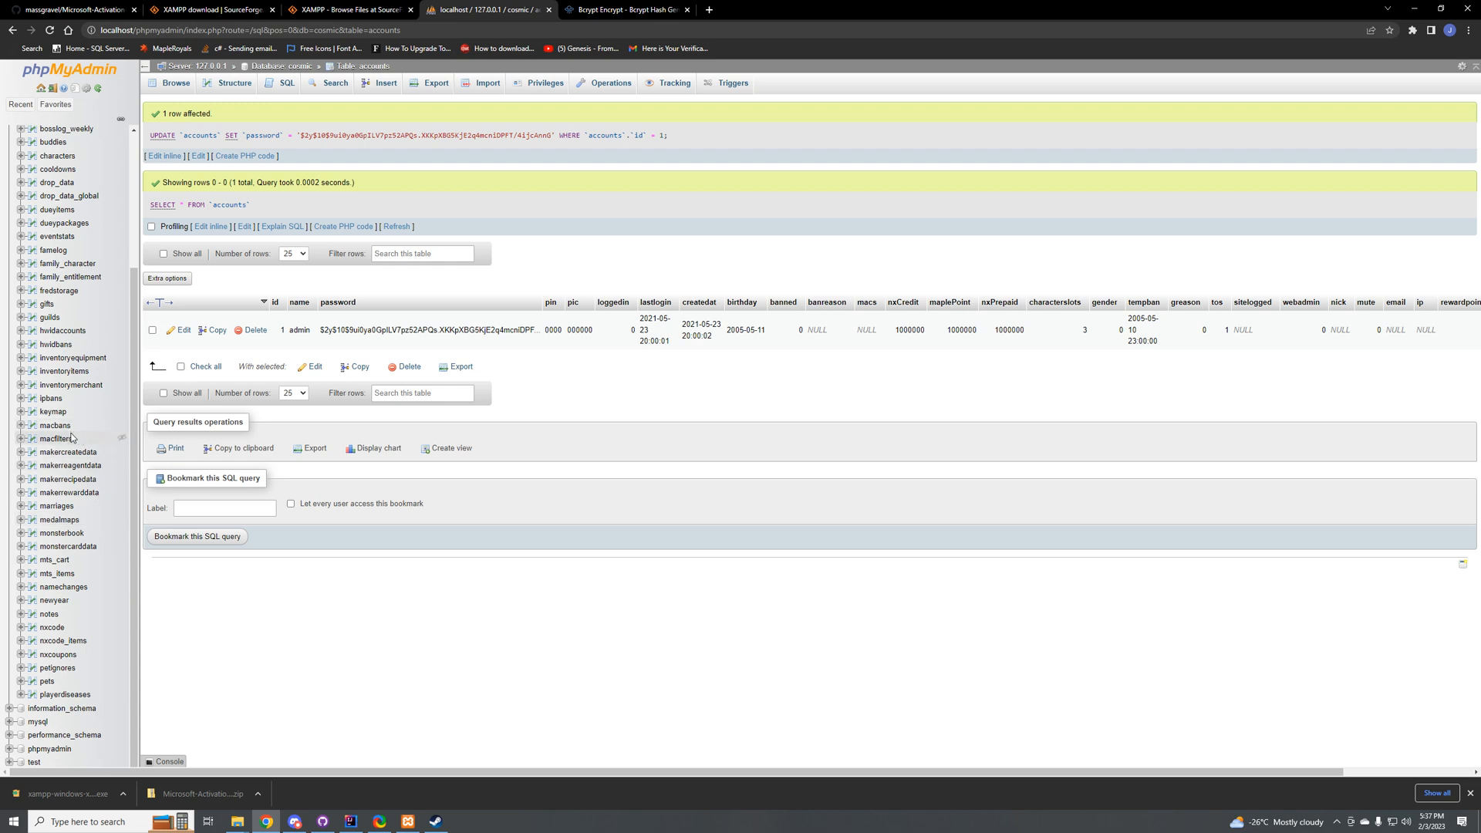
{"action": "scroll", "coordinate": [79, 452], "scroll_direction": "up", "scroll_amount": 3}
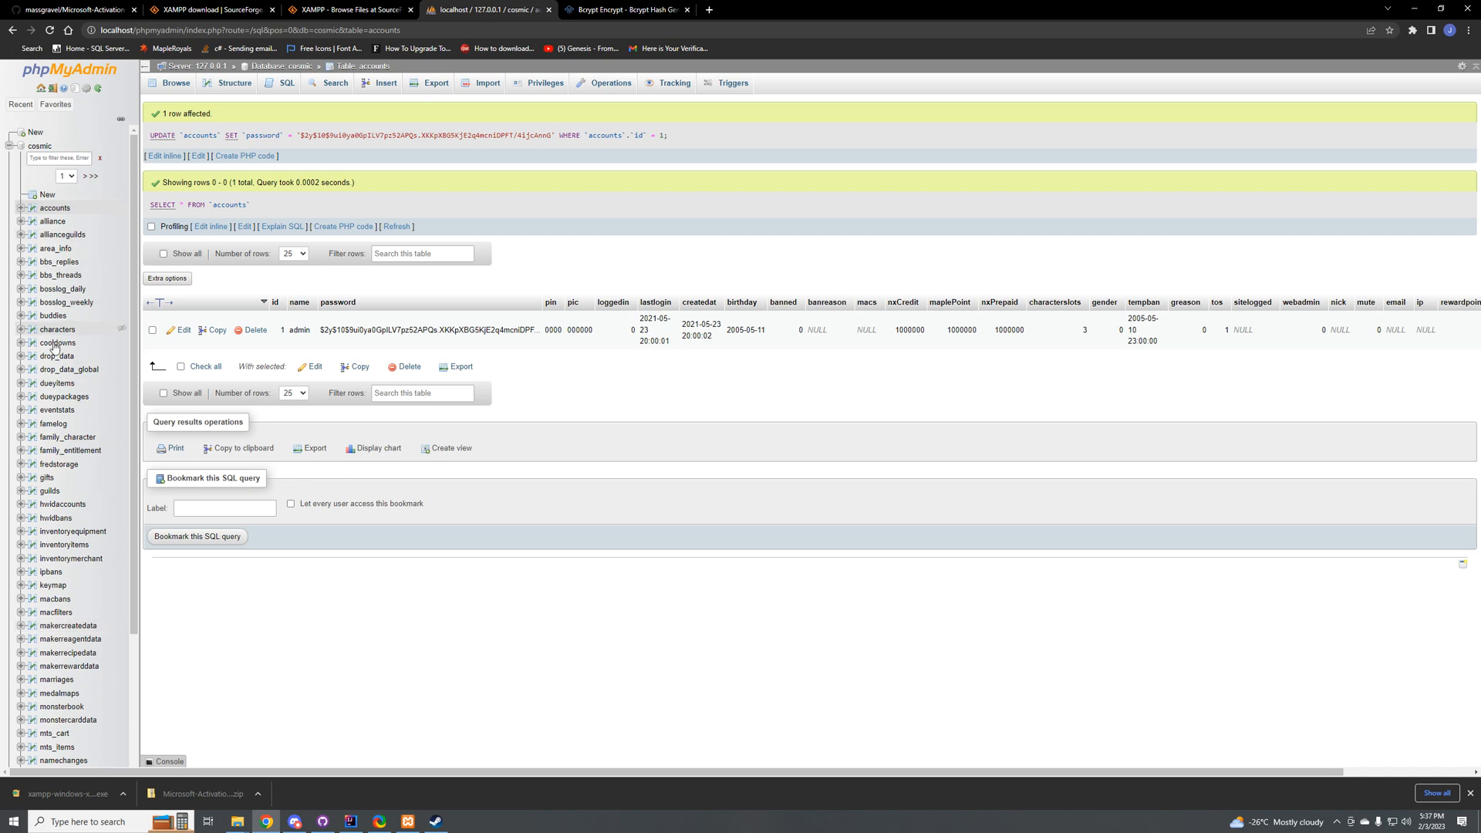
{"action": "left_click", "coordinate": [24, 359]}
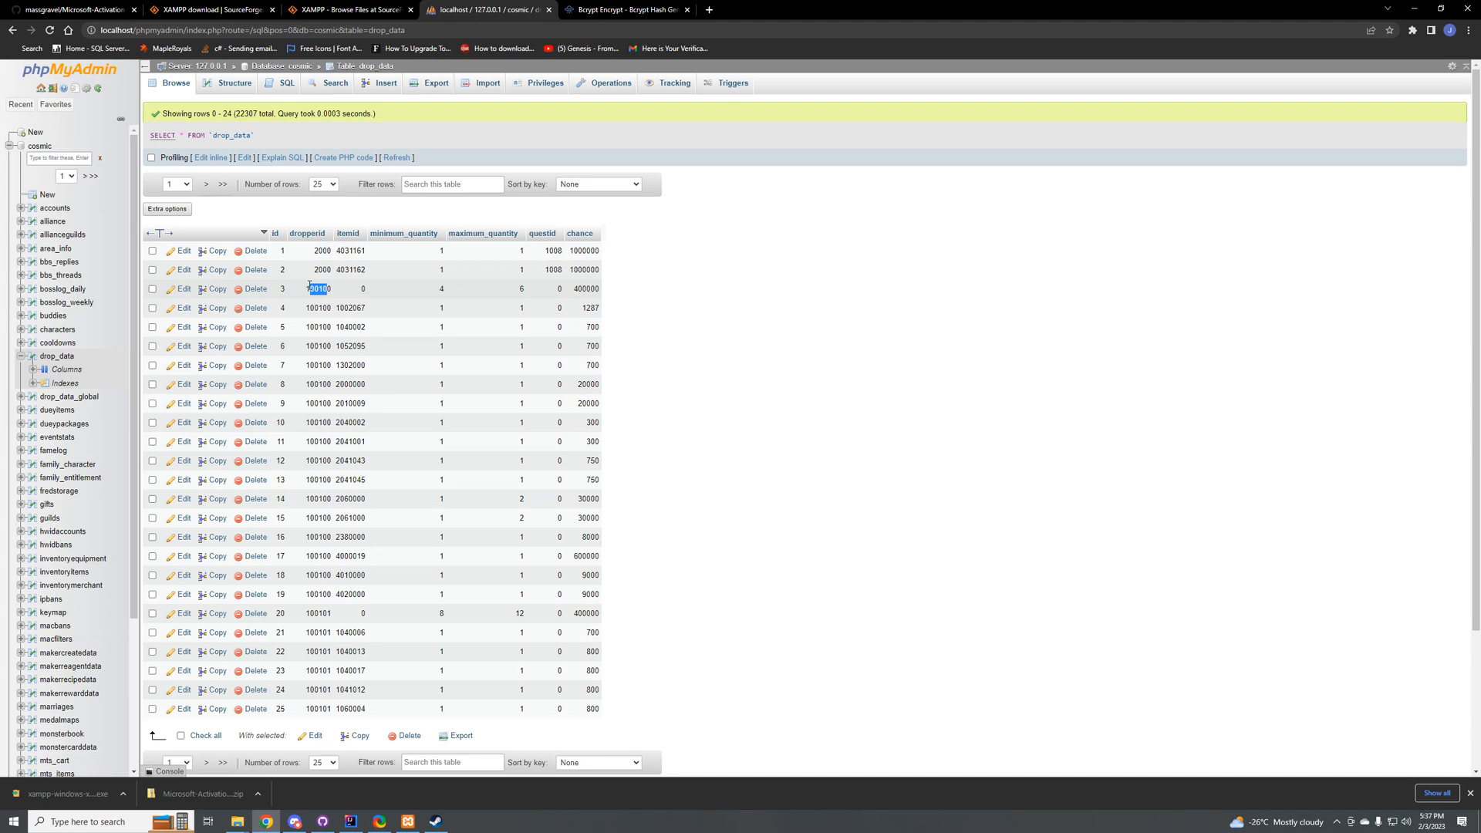
{"action": "mouse_move", "coordinate": [310, 286]}
{"action": "left_mouse_down"}
{"action": "mouse_move", "coordinate": [347, 307]}
{"action": "mouse_move", "coordinate": [329, 299]}
{"action": "left_mouse_up"}
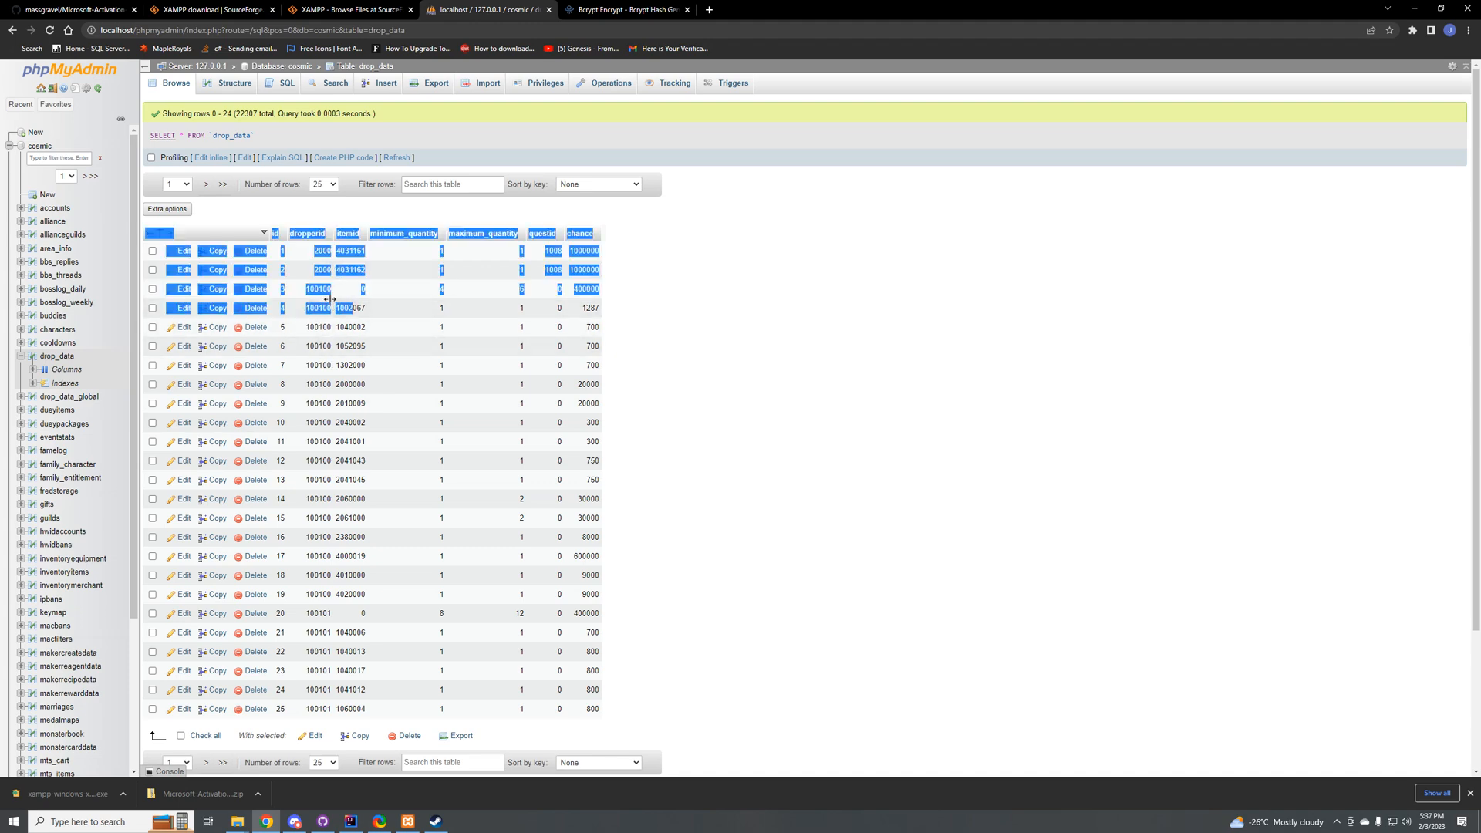
{"action": "left_click", "coordinate": [438, 310]}
Step: Narrow the minimum_quantity column in drop_data and move the maximum_quantity column in front of it
{"action": "left_click_drag", "start_coordinate": [446, 303], "coordinate": [438, 304]}
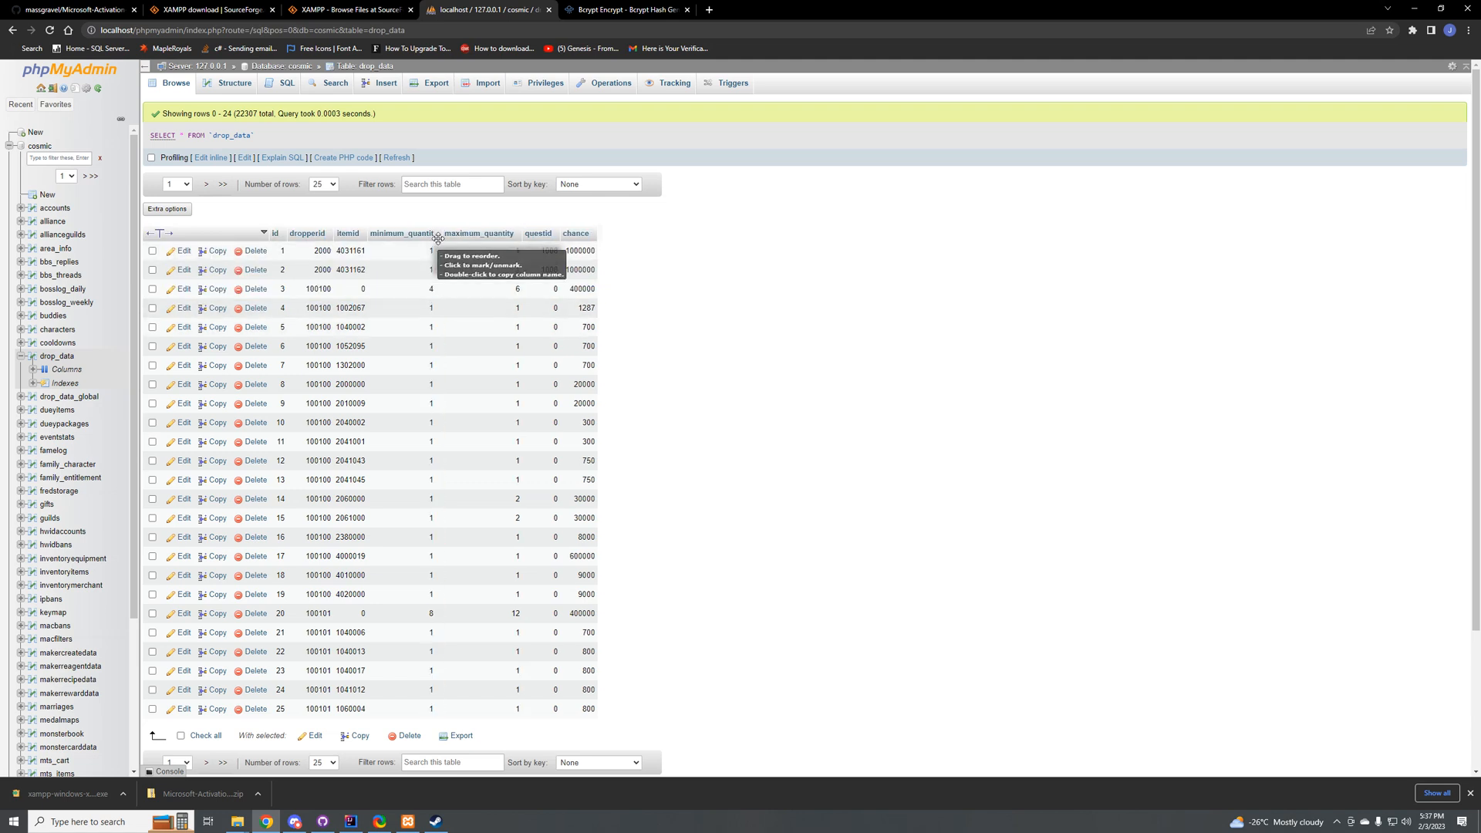
{"action": "left_click_drag", "start_coordinate": [478, 233], "coordinate": [405, 234]}
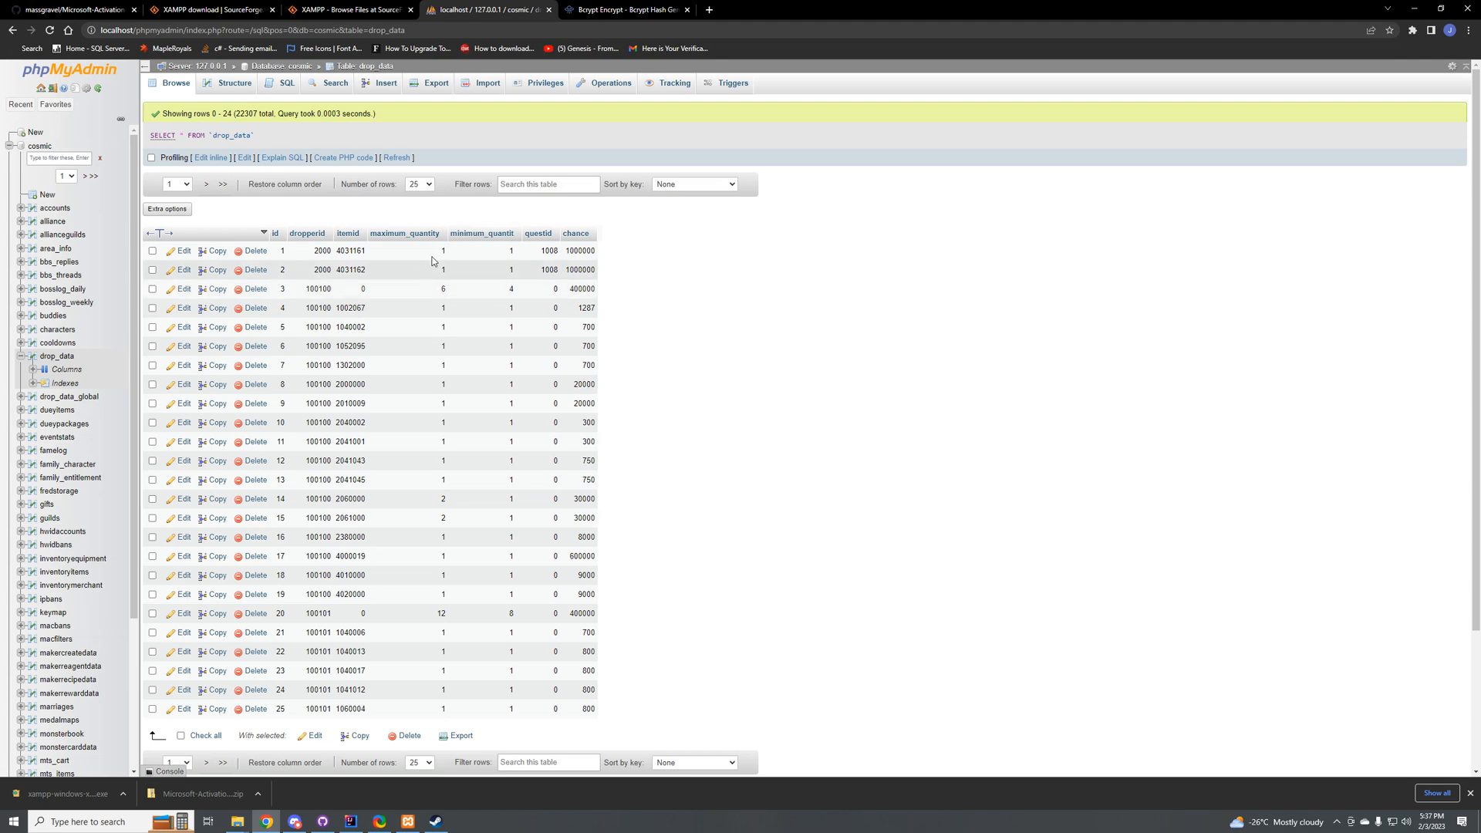
{"action": "type", "text": "6"}
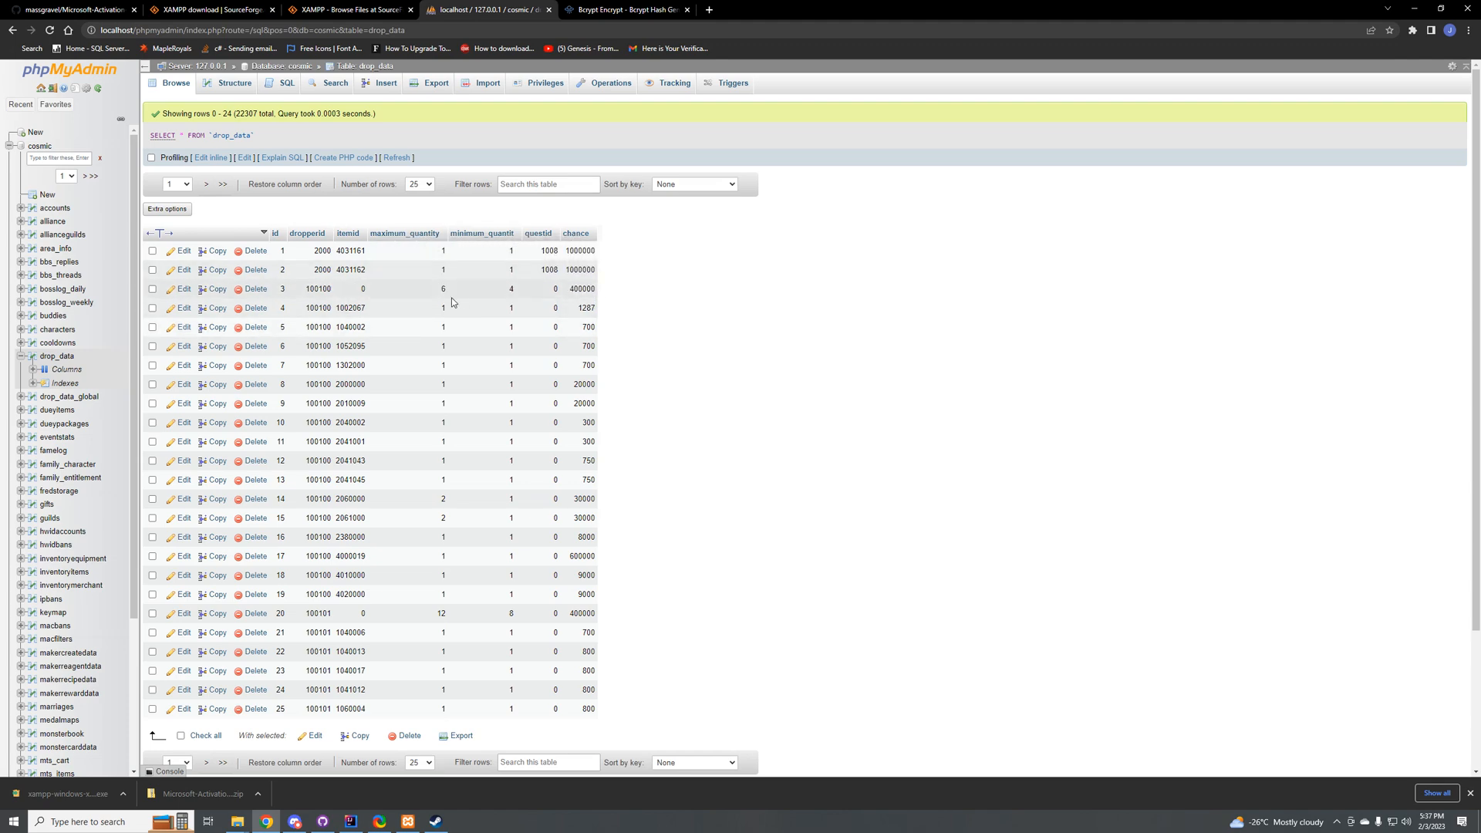
Step: Examine the maximum and minimum quantities, quest IDs and drop chances of the first drop_data rows
{"action": "key", "text": "Return"}
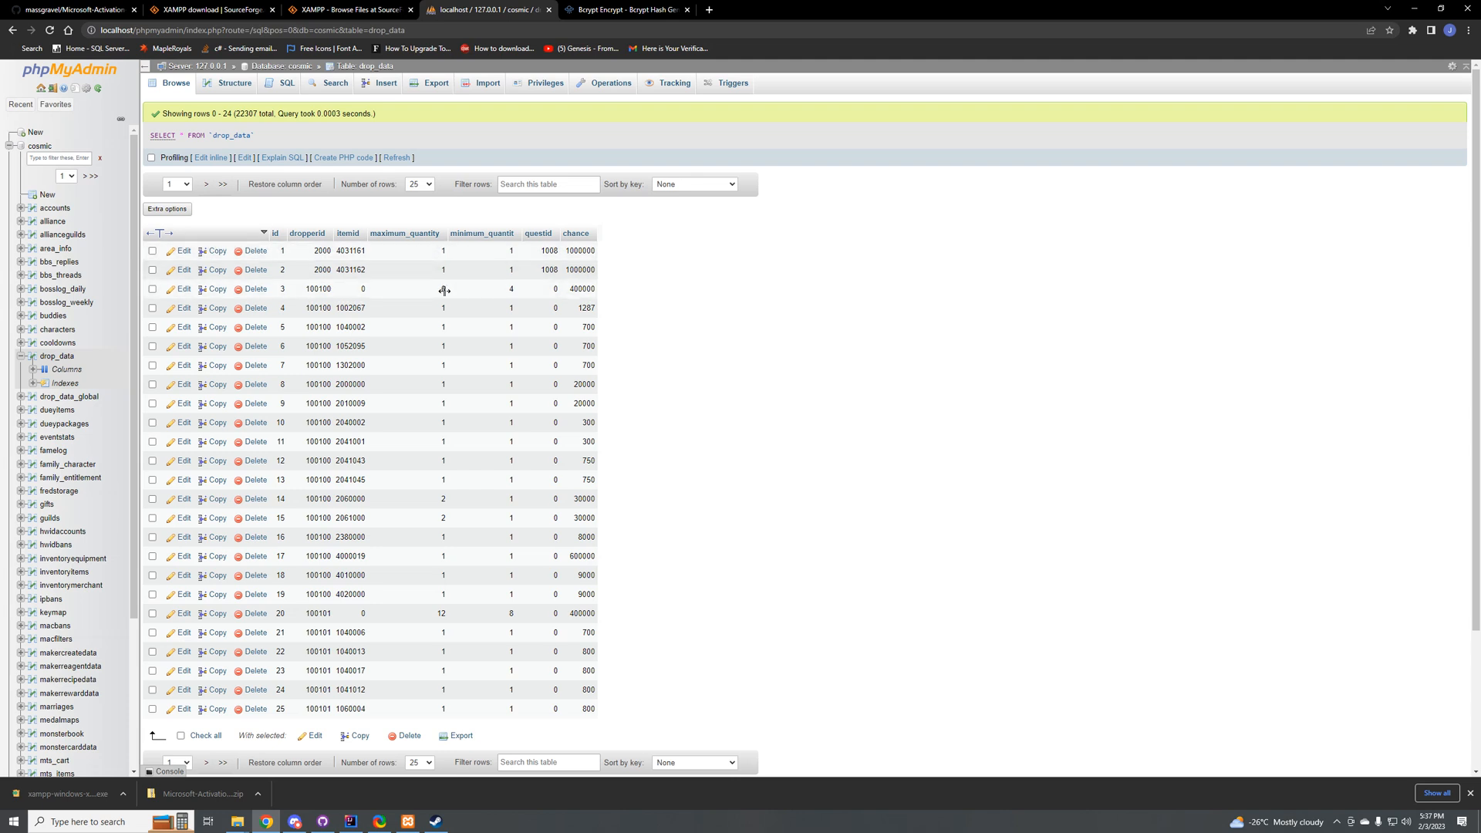
{"action": "left_click_drag", "start_coordinate": [441, 290], "coordinate": [446, 288]}
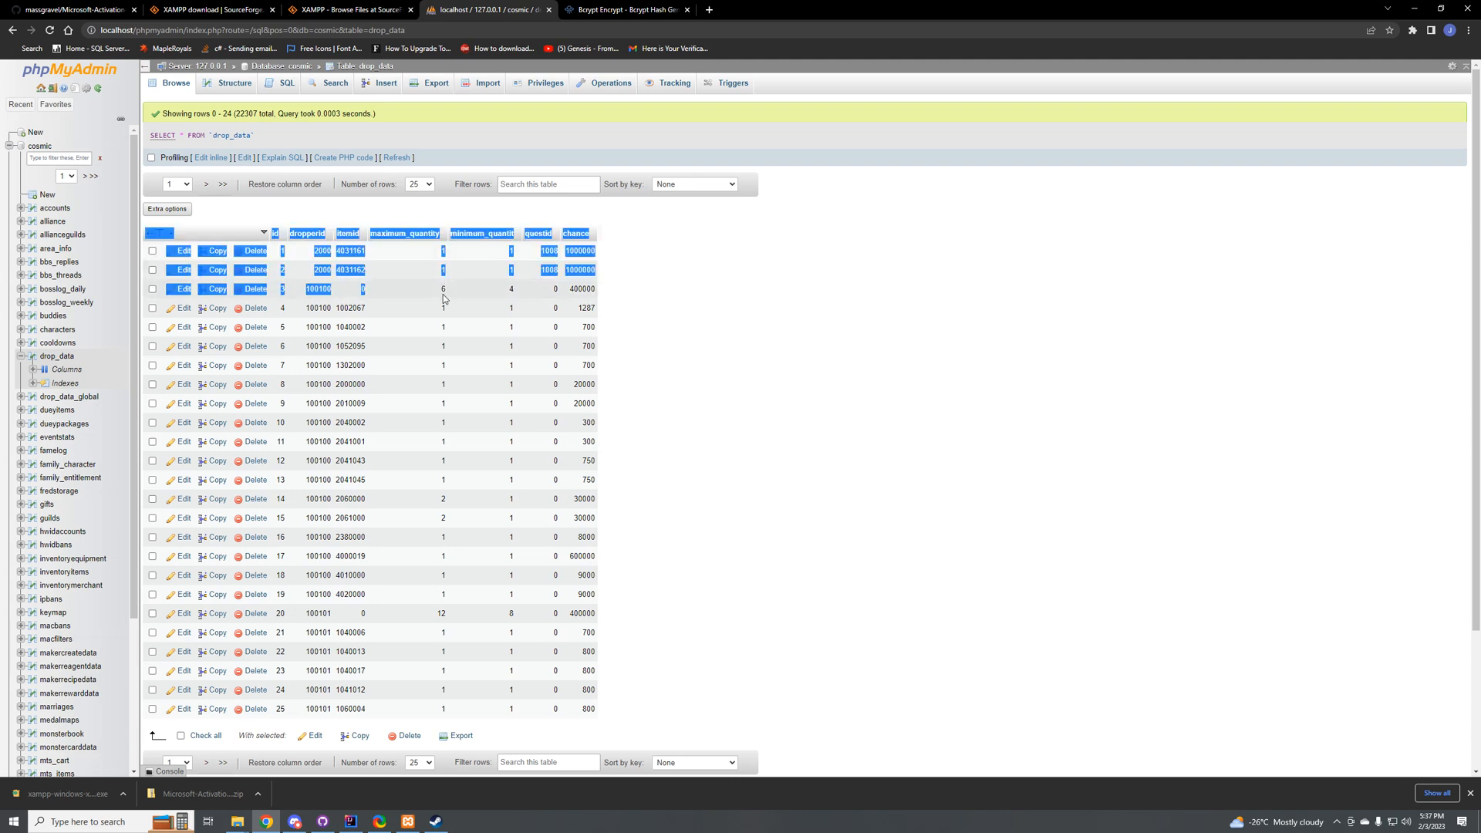
{"action": "left_click", "coordinate": [445, 289]}
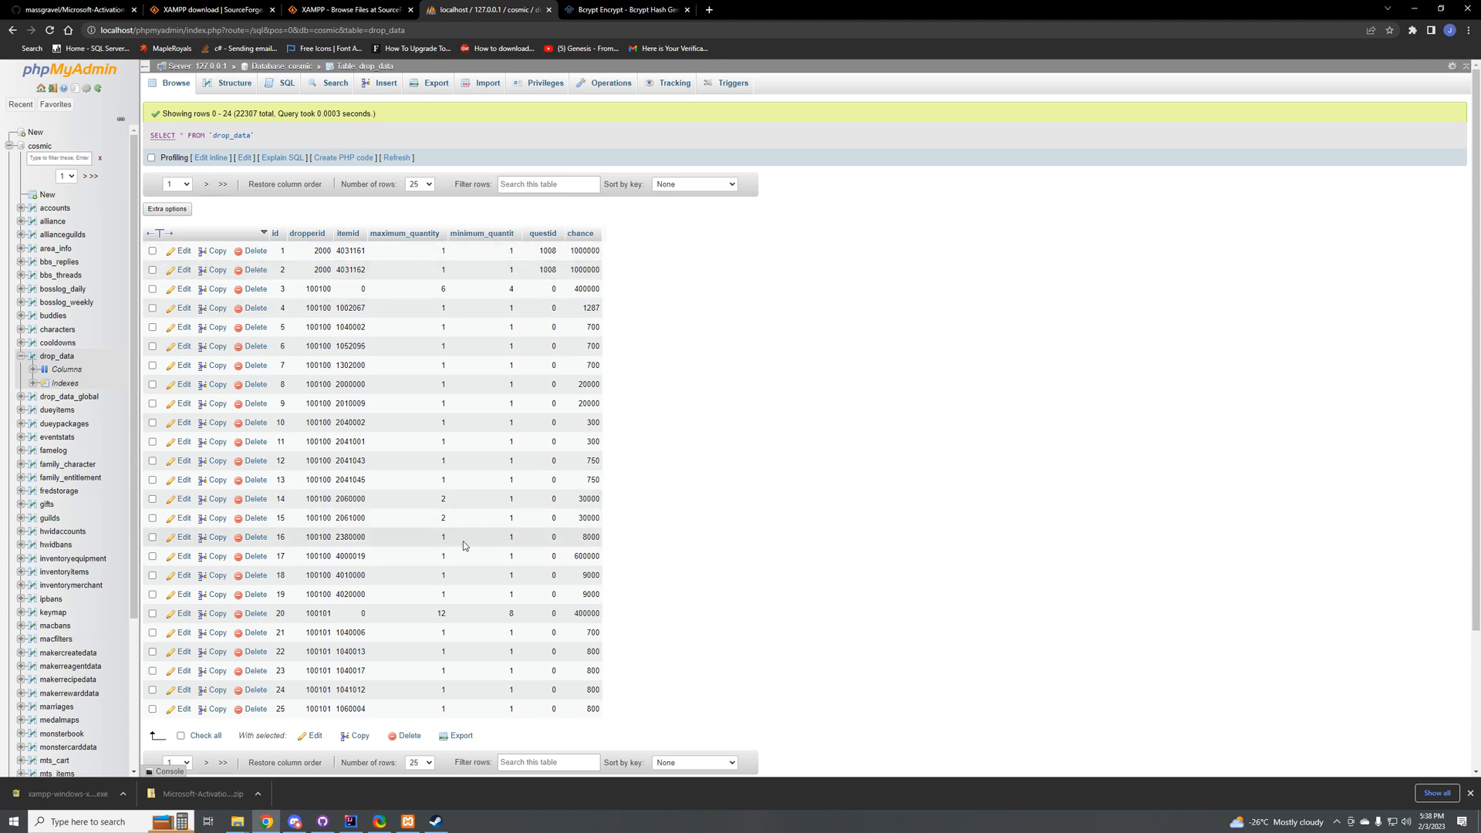
{"action": "scroll", "coordinate": [463, 540], "scroll_direction": "down", "scroll_amount": 2}
{"action": "scroll", "coordinate": [463, 540], "scroll_direction": "up", "scroll_amount": 2}
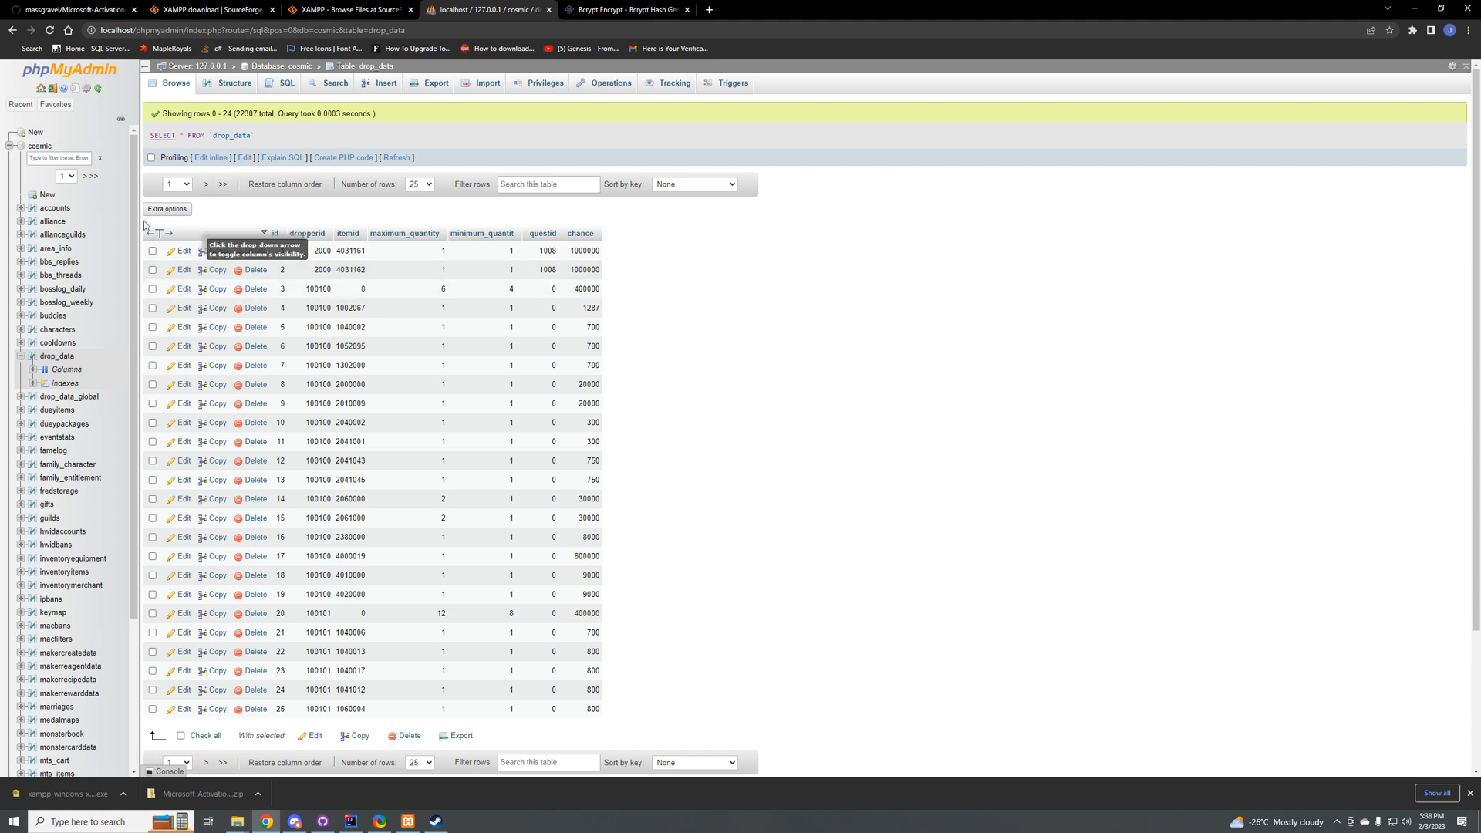
Step: Look through the cosmic database's table list, from accounts down to playerdiseases
{"action": "scroll", "coordinate": [82, 393], "scroll_direction": "down", "scroll_amount": 3}
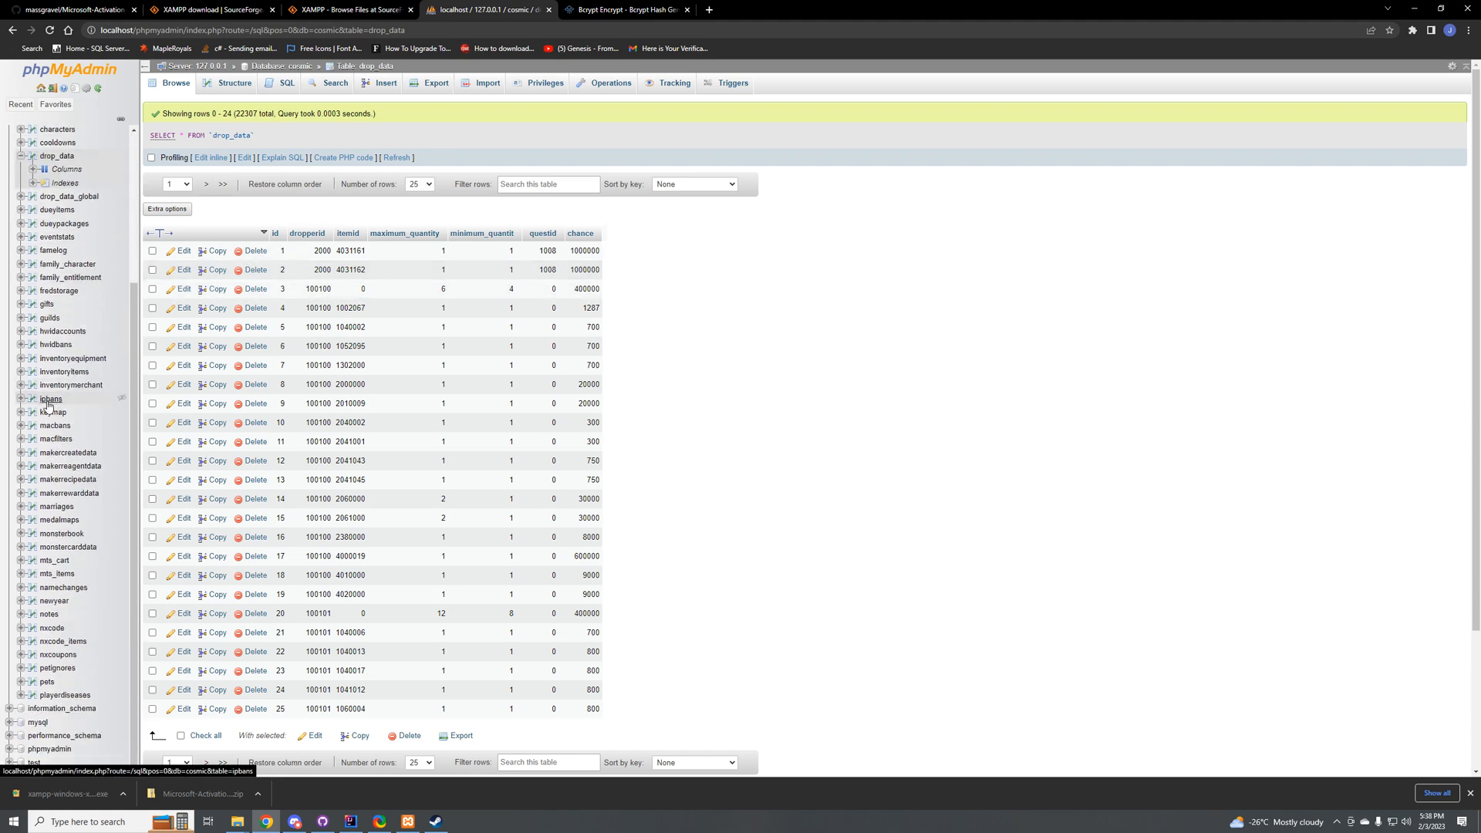
{"action": "scroll", "coordinate": [56, 370], "scroll_direction": "up", "scroll_amount": 1}
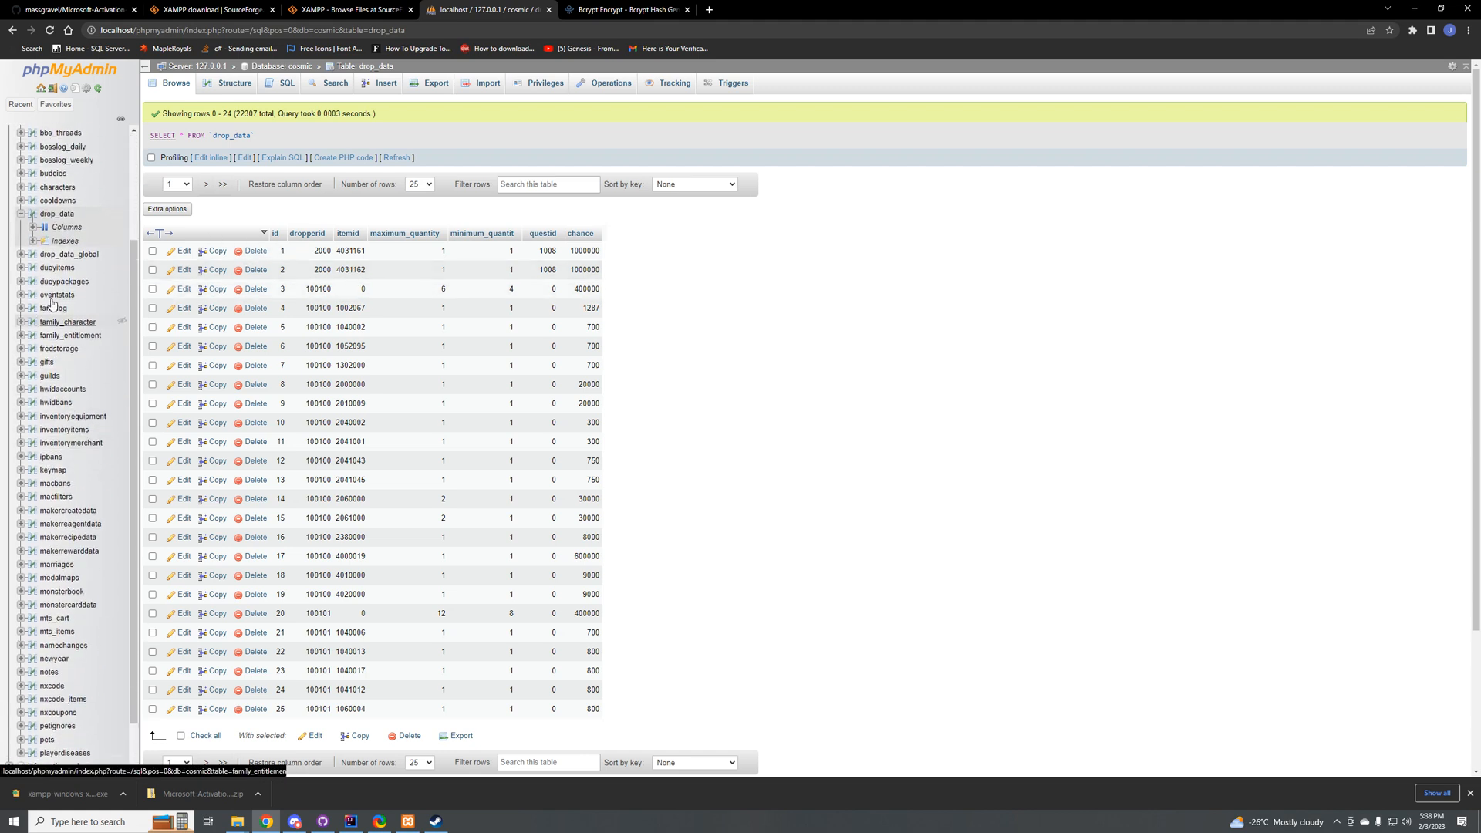
{"action": "scroll", "coordinate": [56, 431], "scroll_direction": "down", "scroll_amount": 1}
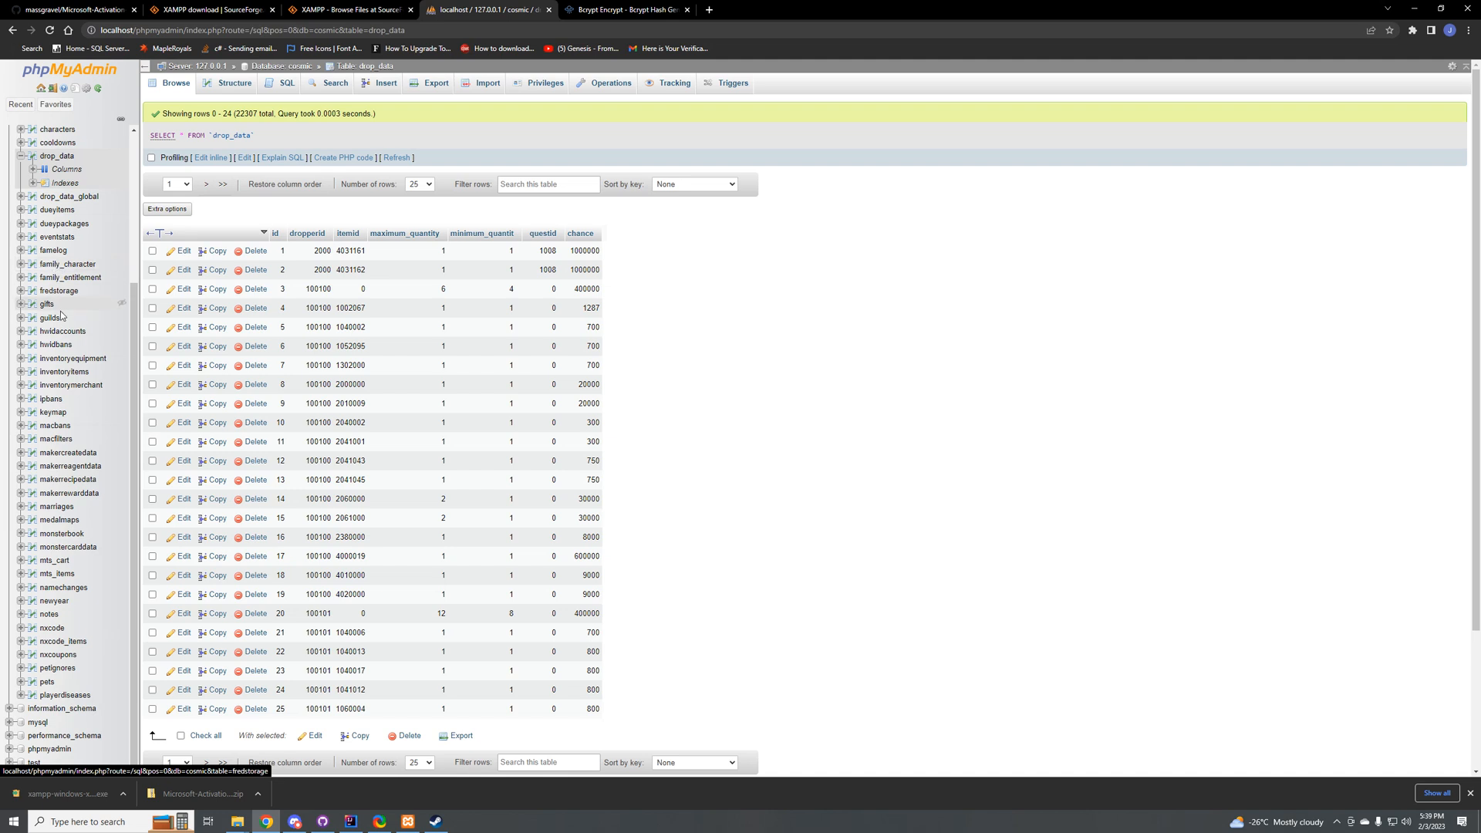
{"action": "scroll", "coordinate": [83, 428], "scroll_direction": "down", "scroll_amount": 1}
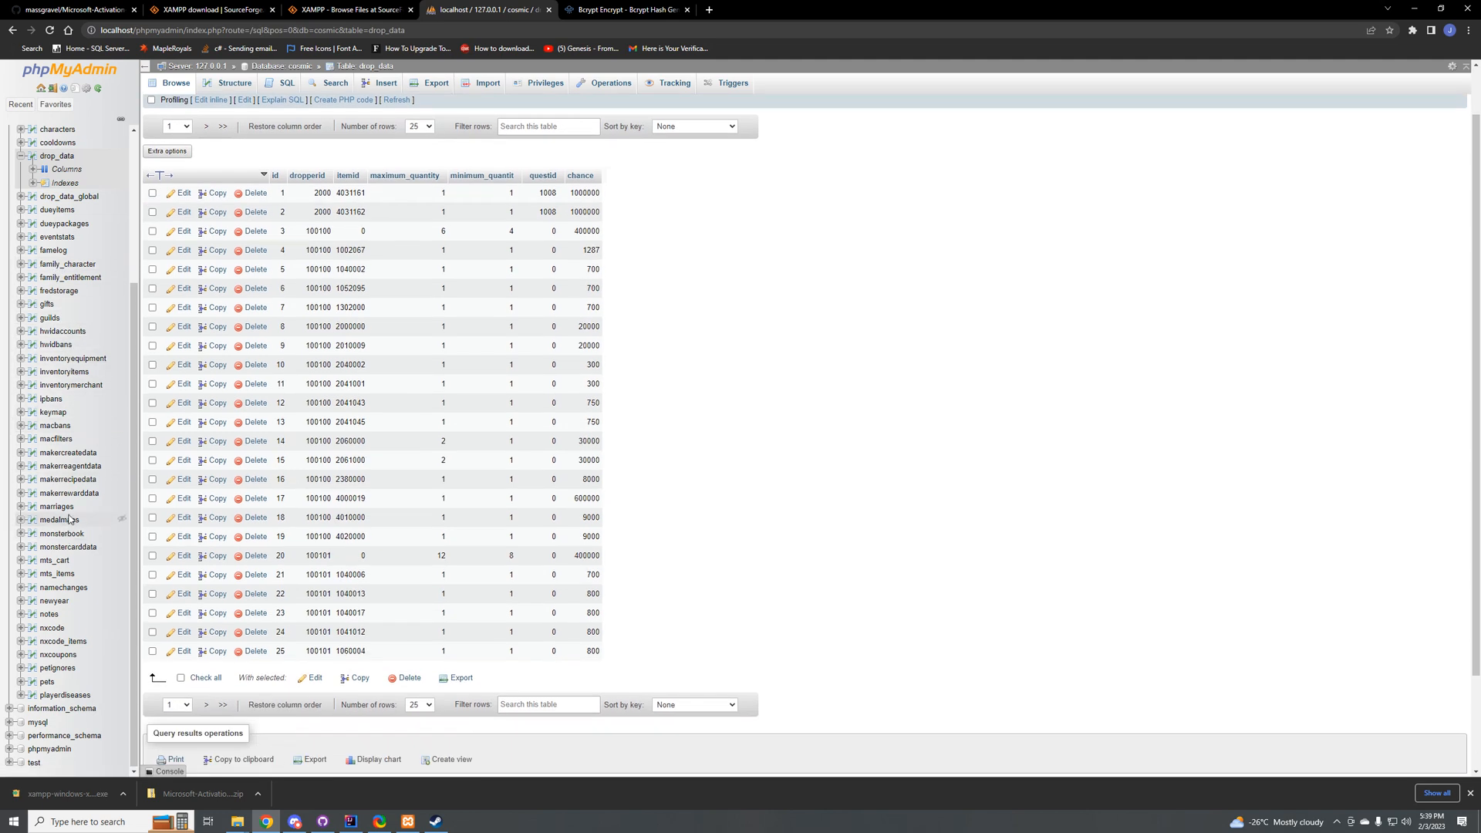
{"action": "scroll", "coordinate": [65, 644], "scroll_direction": "up", "scroll_amount": 5}
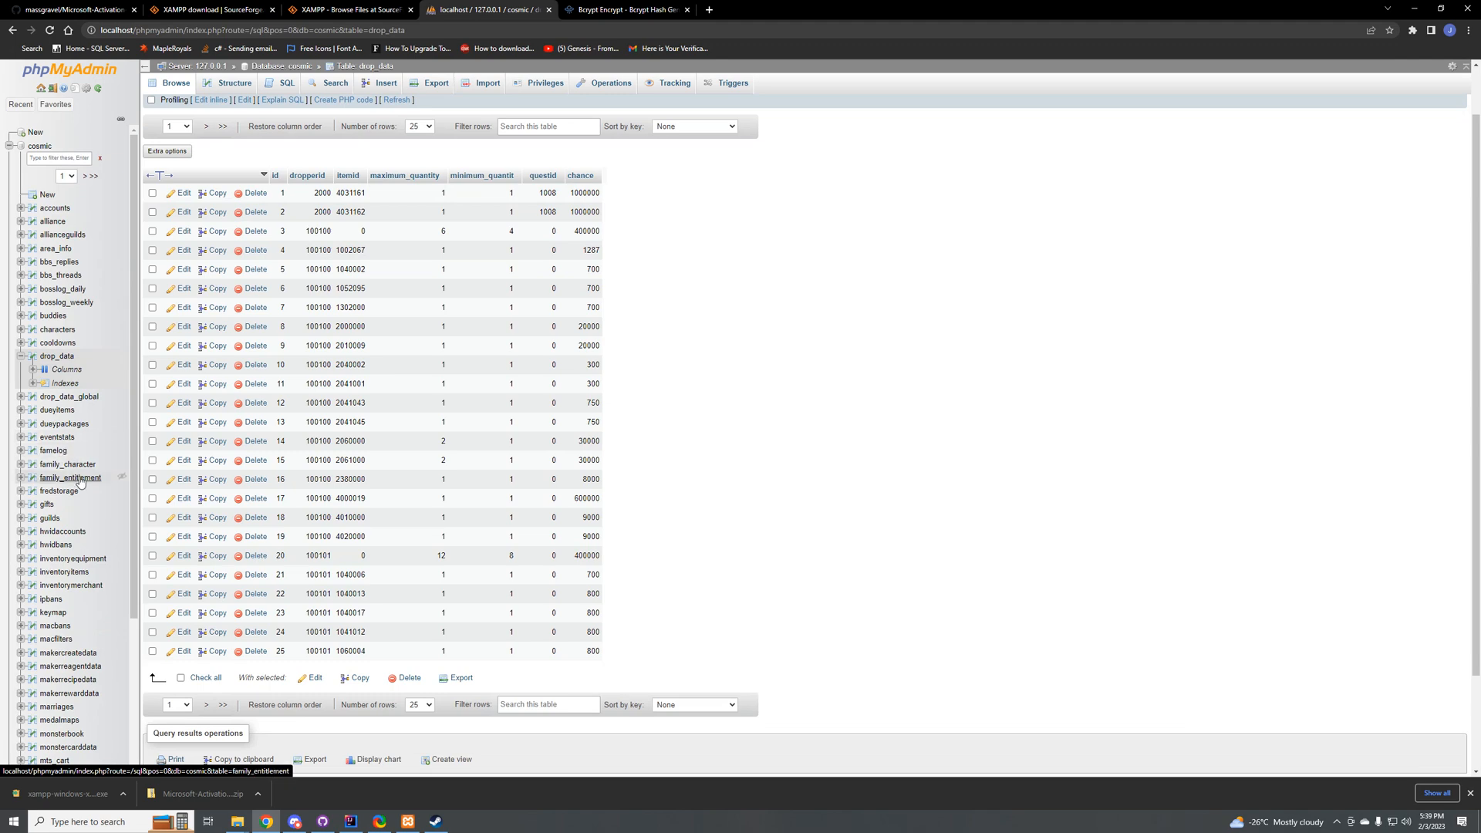
{"action": "scroll", "coordinate": [81, 485], "scroll_direction": "down", "scroll_amount": 1}
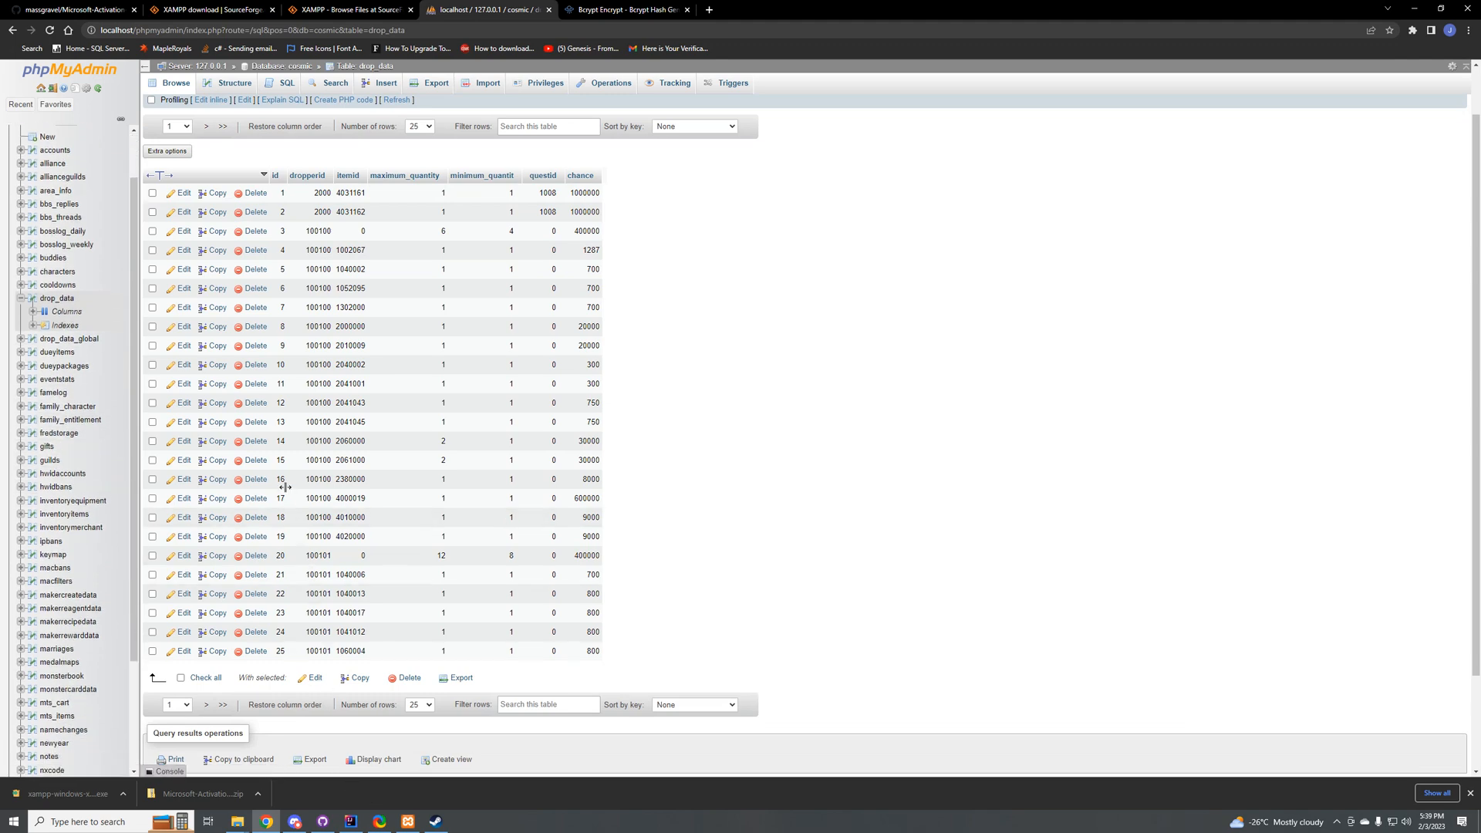
{"action": "scroll", "coordinate": [65, 390], "scroll_direction": "up", "scroll_amount": 1}
{"action": "scroll", "coordinate": [65, 389], "scroll_direction": "down", "scroll_amount": 3}
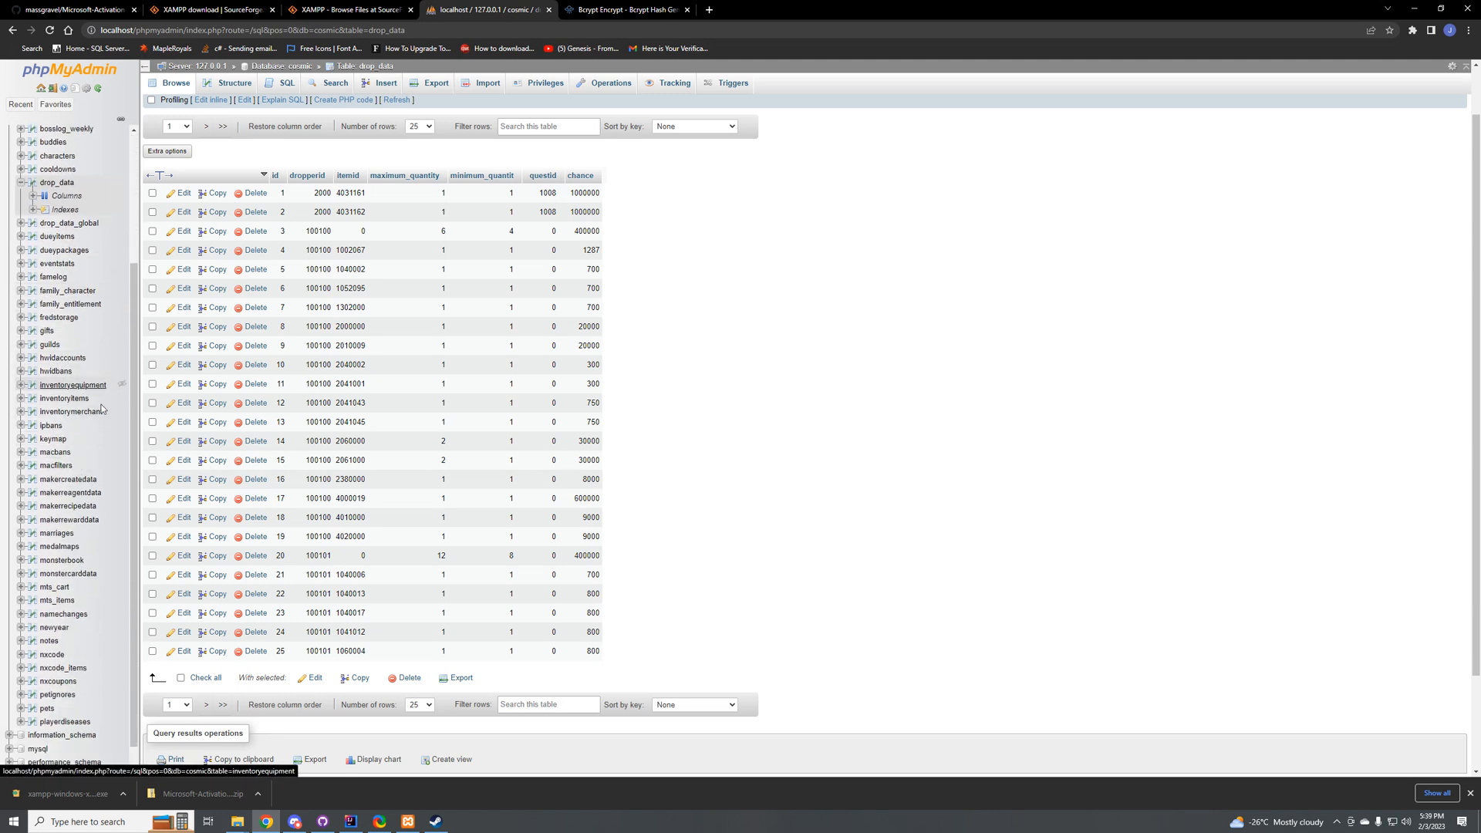
Step: Switch to IntelliJ IDEA, collapse the project's database folder and select the Cosmic project root
{"action": "left_click", "coordinate": [408, 821]}
{"action": "left_click", "coordinate": [351, 821]}
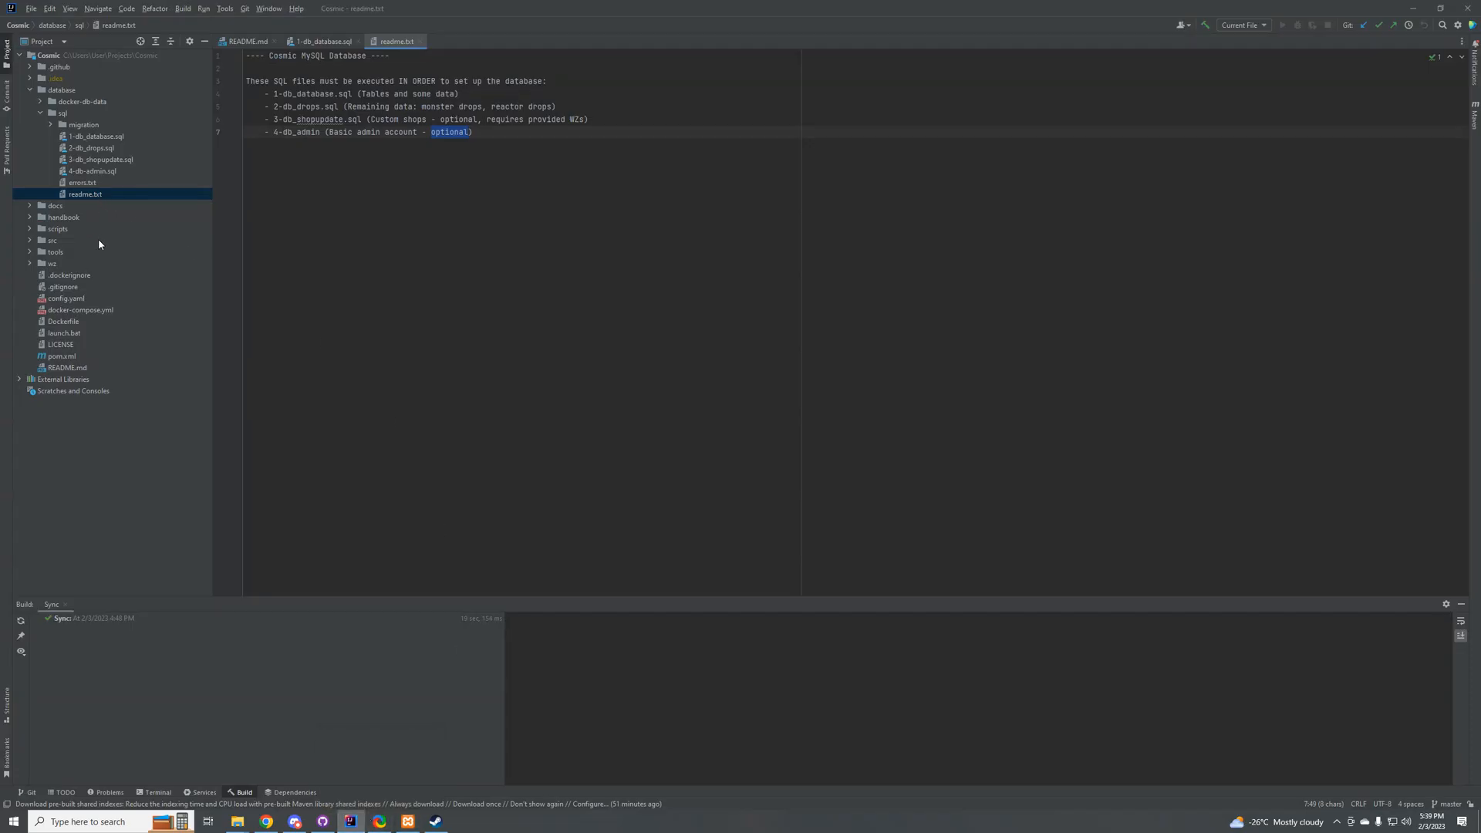
{"action": "left_click", "coordinate": [61, 89]}
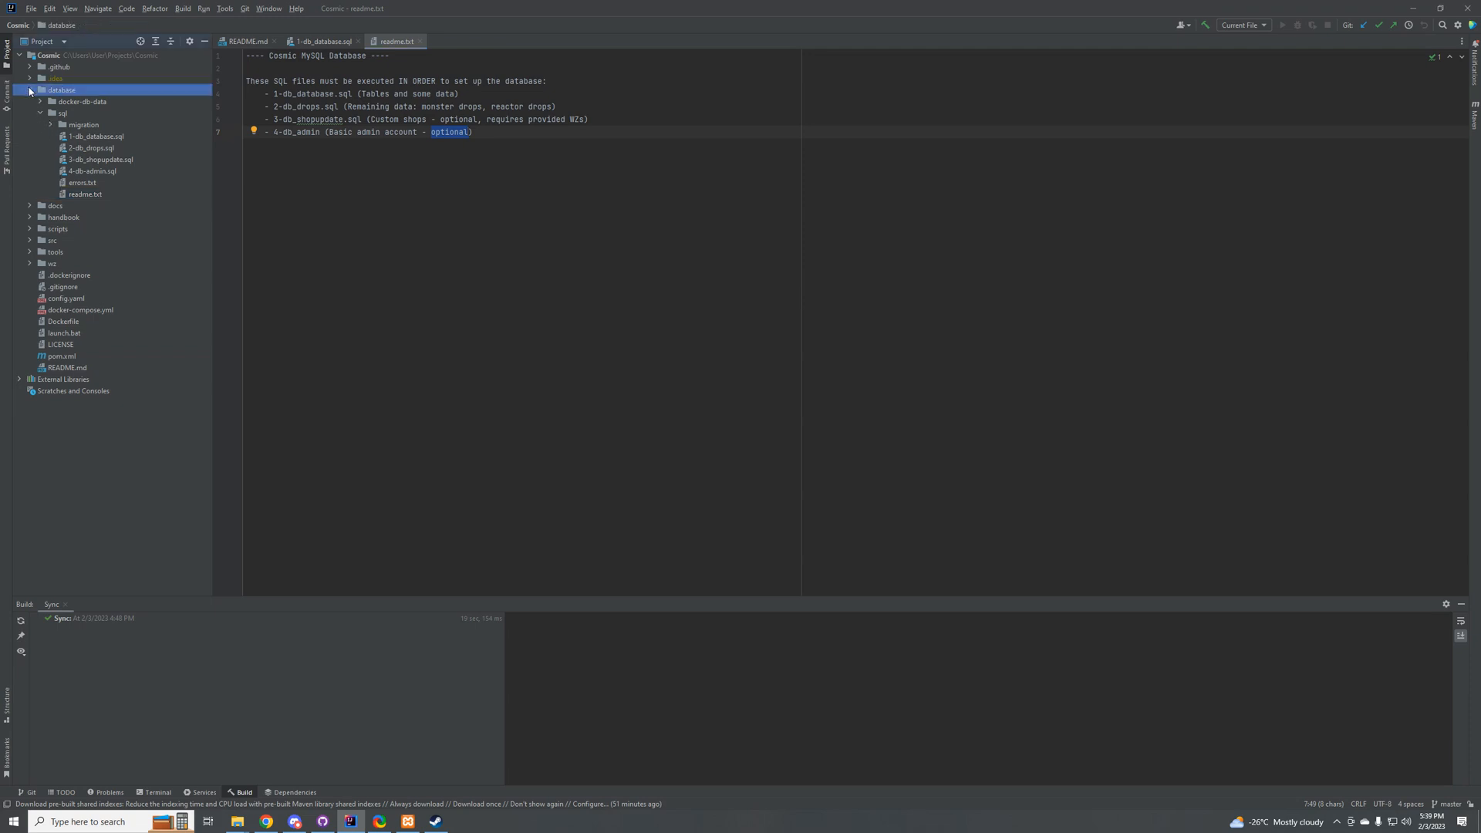
{"action": "left_click", "coordinate": [29, 89]}
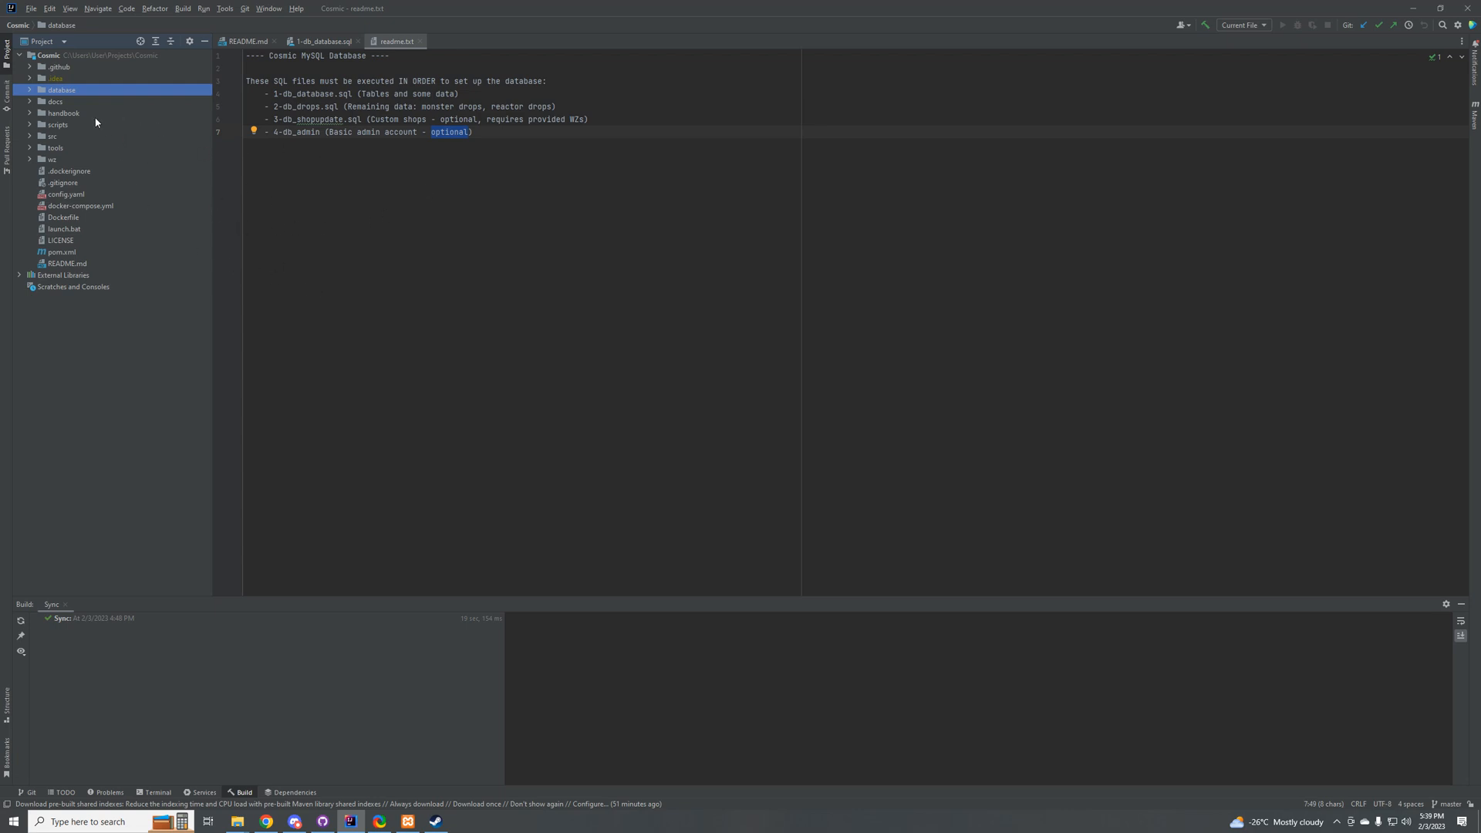
{"action": "left_click", "coordinate": [50, 56]}
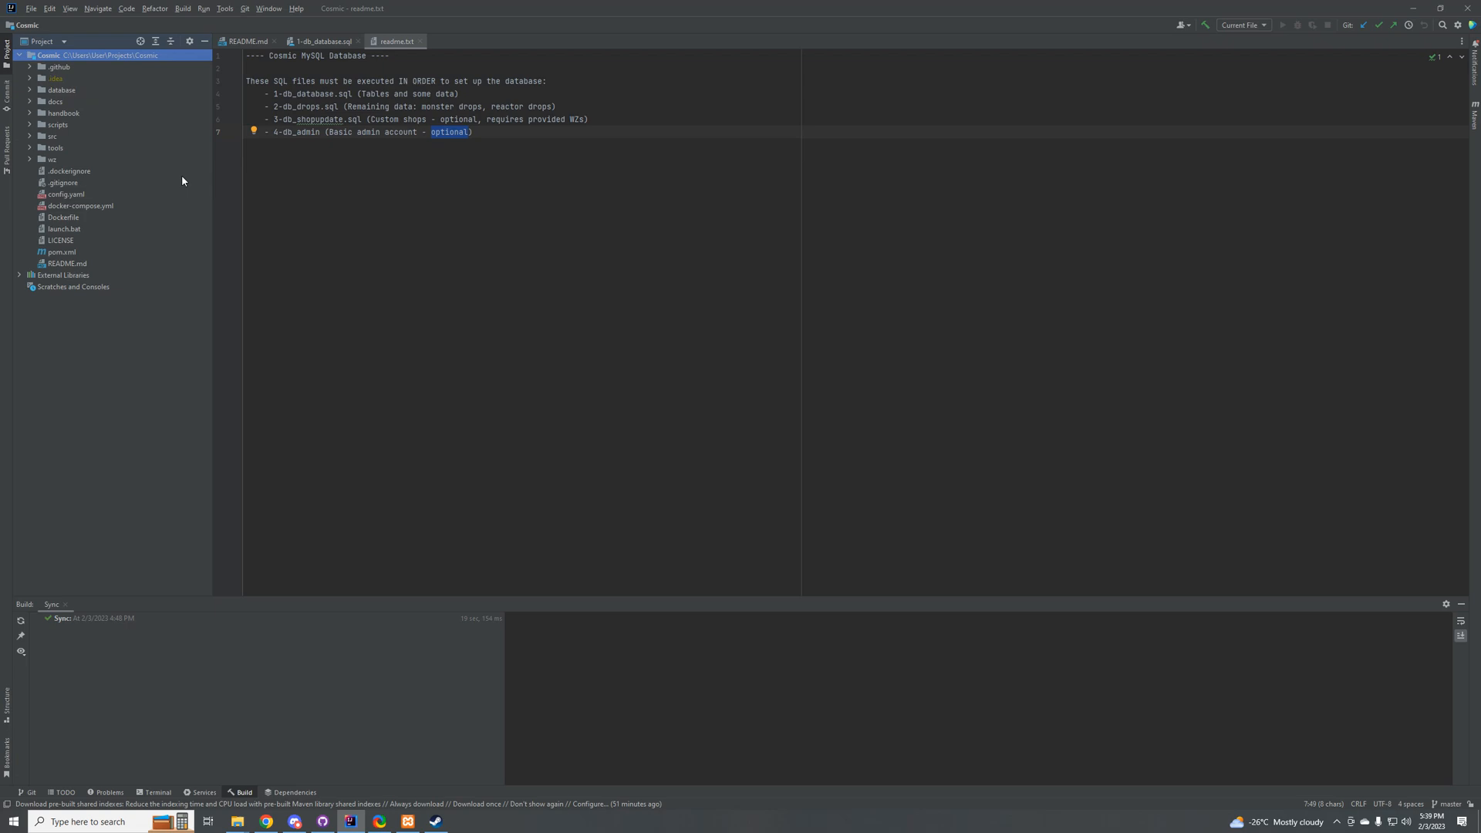
Step: Open the JDK download options for the Cosmic project's SDK and check the vendors offered for version 19
{"action": "left_click", "coordinate": [28, 10]}
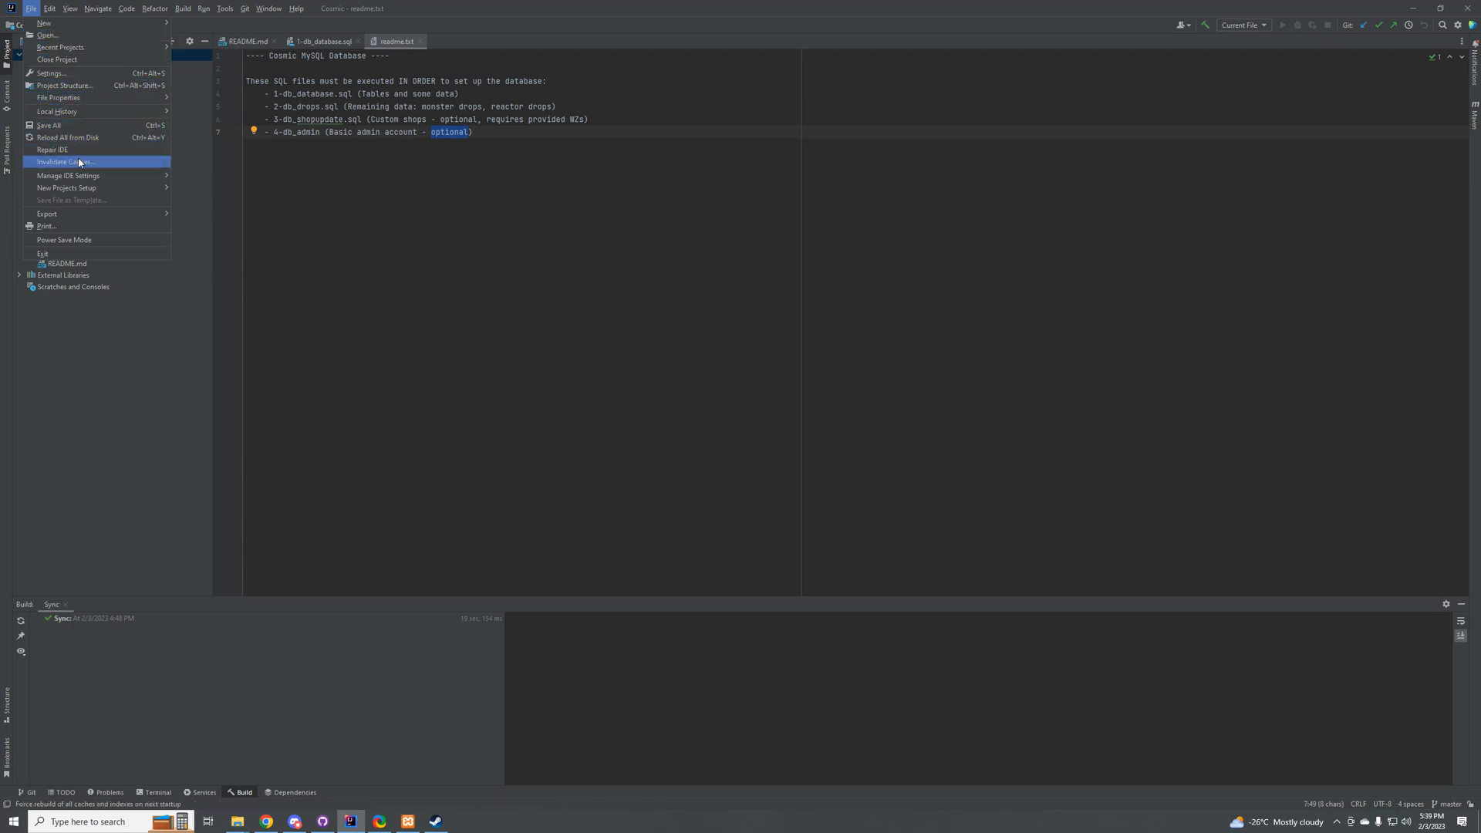
{"action": "left_click", "coordinate": [65, 85]}
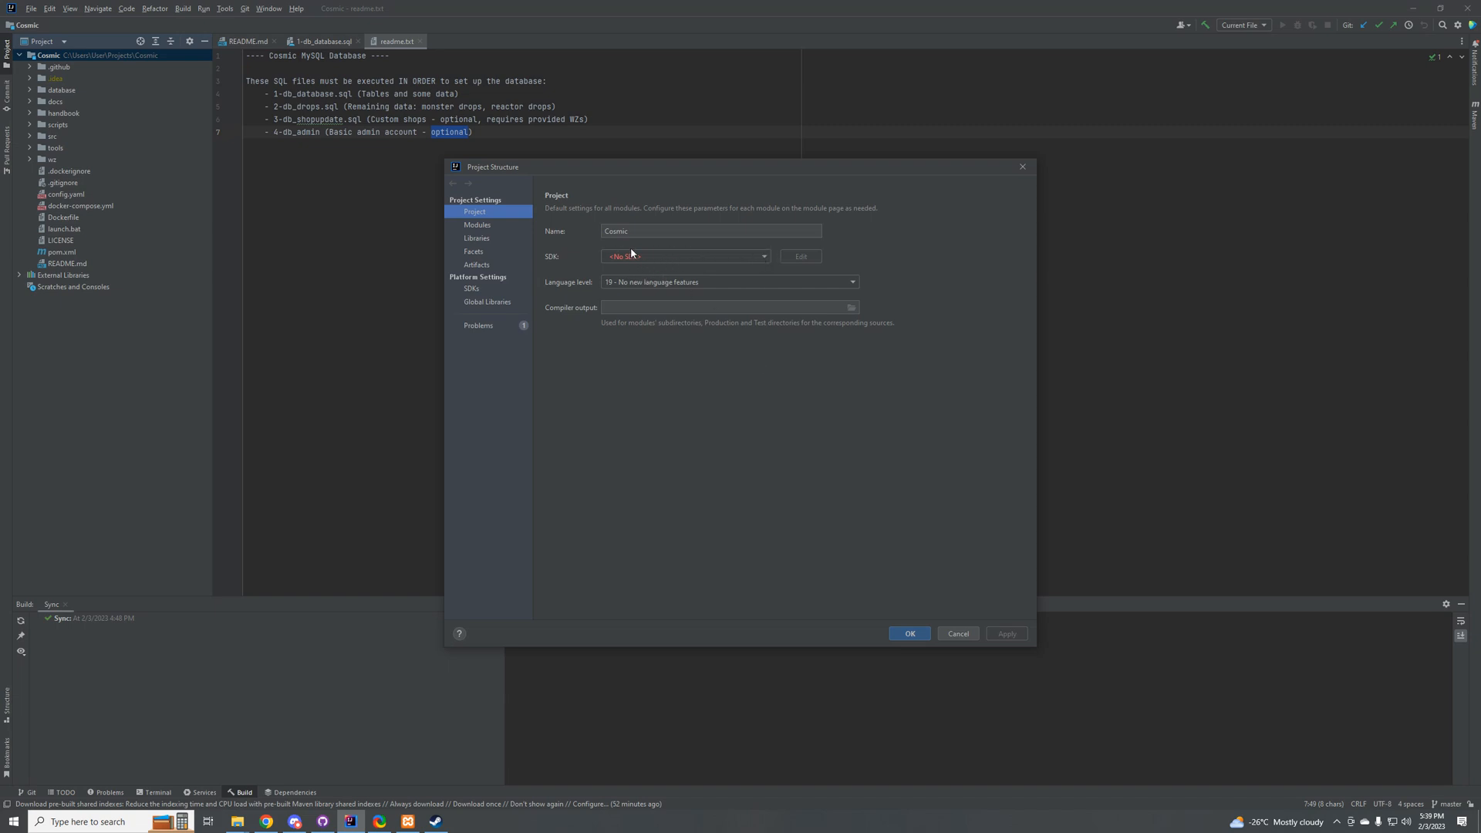
{"action": "left_click", "coordinate": [674, 256]}
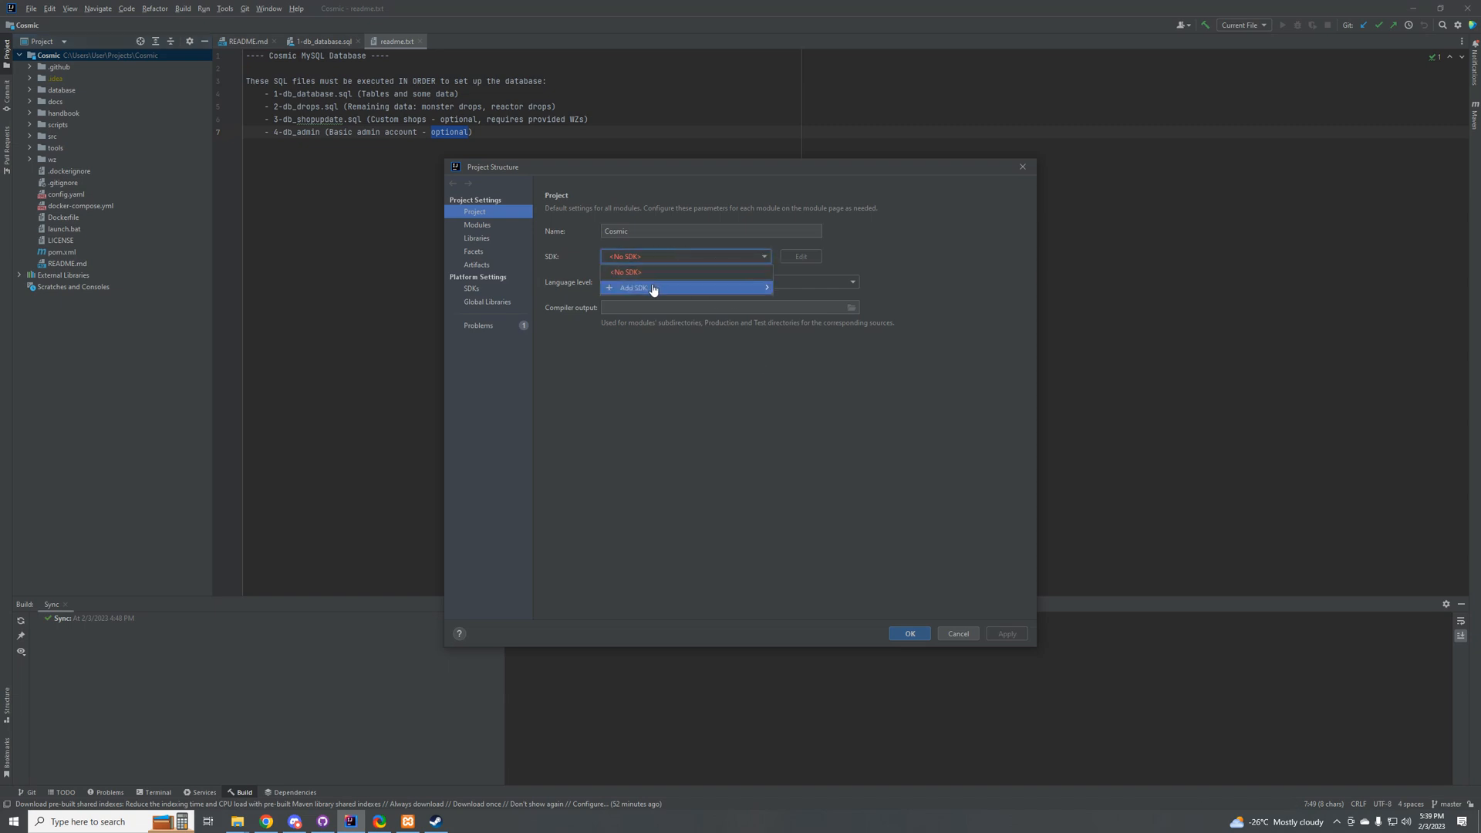
{"action": "mouse_move", "coordinate": [651, 288]}
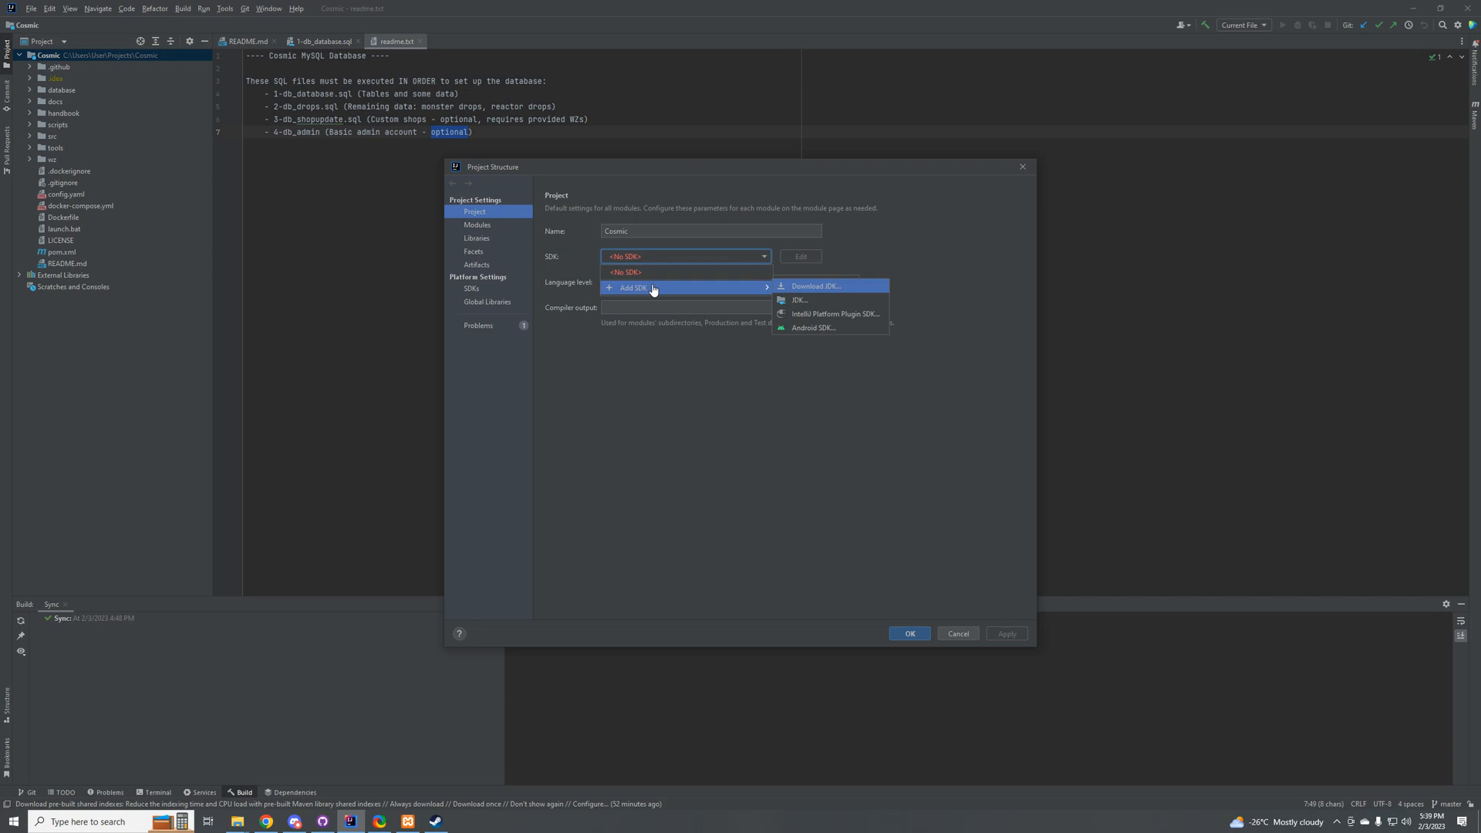
{"action": "left_click", "coordinate": [839, 291]}
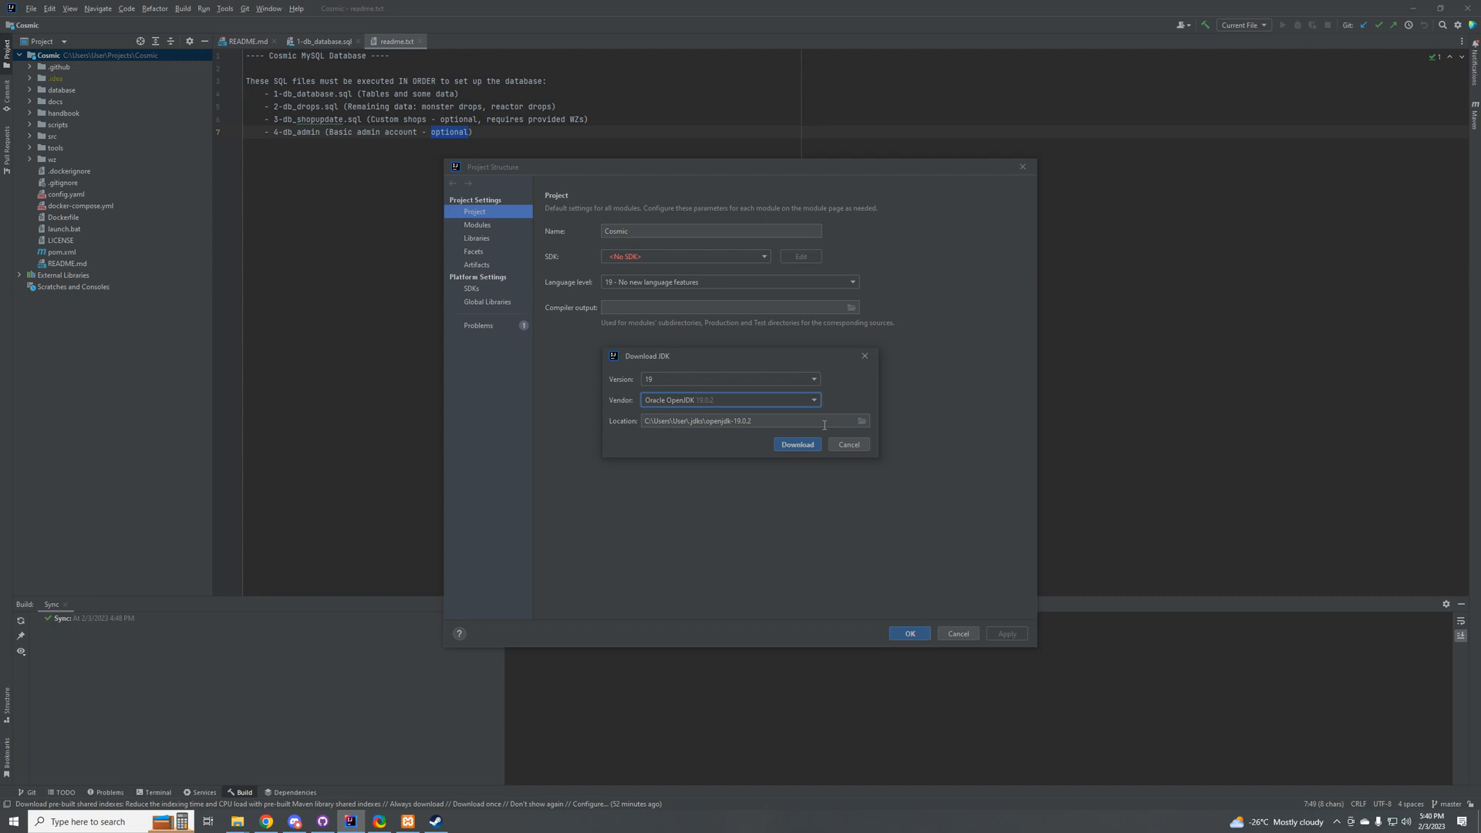
{"action": "left_click", "coordinate": [776, 401]}
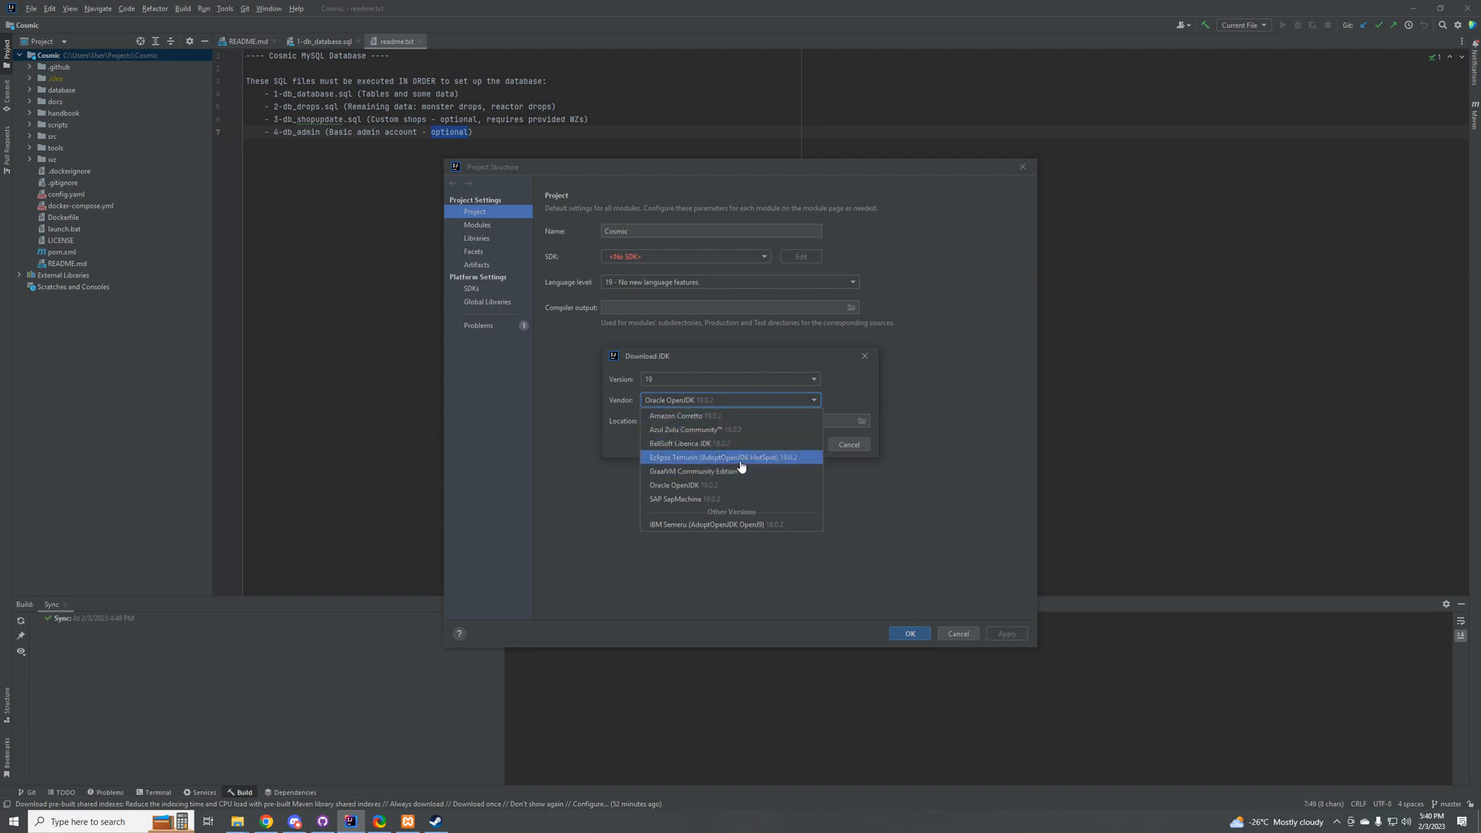
{"action": "left_click", "coordinate": [730, 401]}
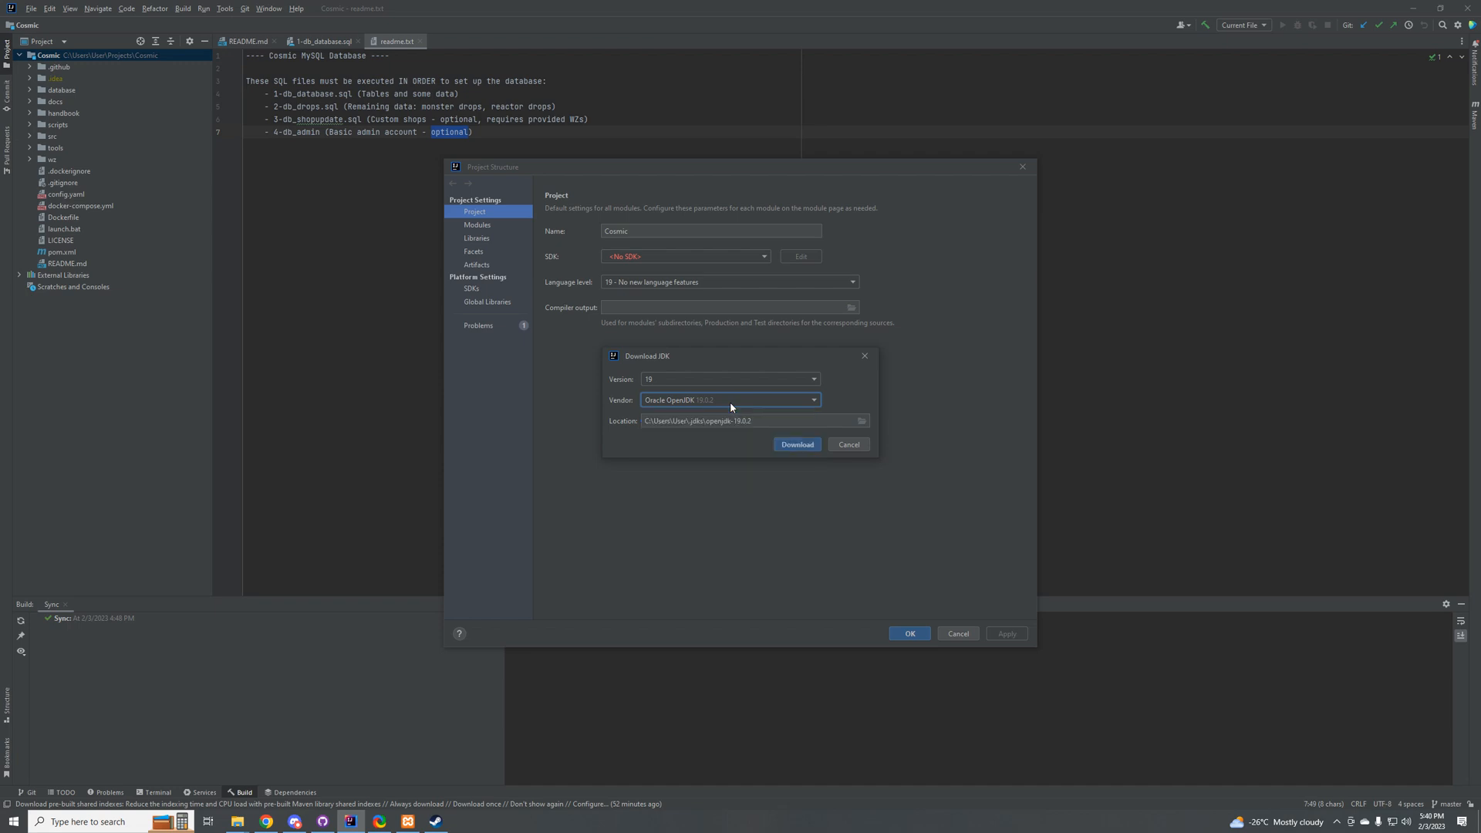
Step: Try to combine JDK version 18 with the Oracle OpenJDK vendor, and check the other vendors offered for version 18
{"action": "left_click", "coordinate": [682, 381]}
{"action": "left_click", "coordinate": [671, 407]}
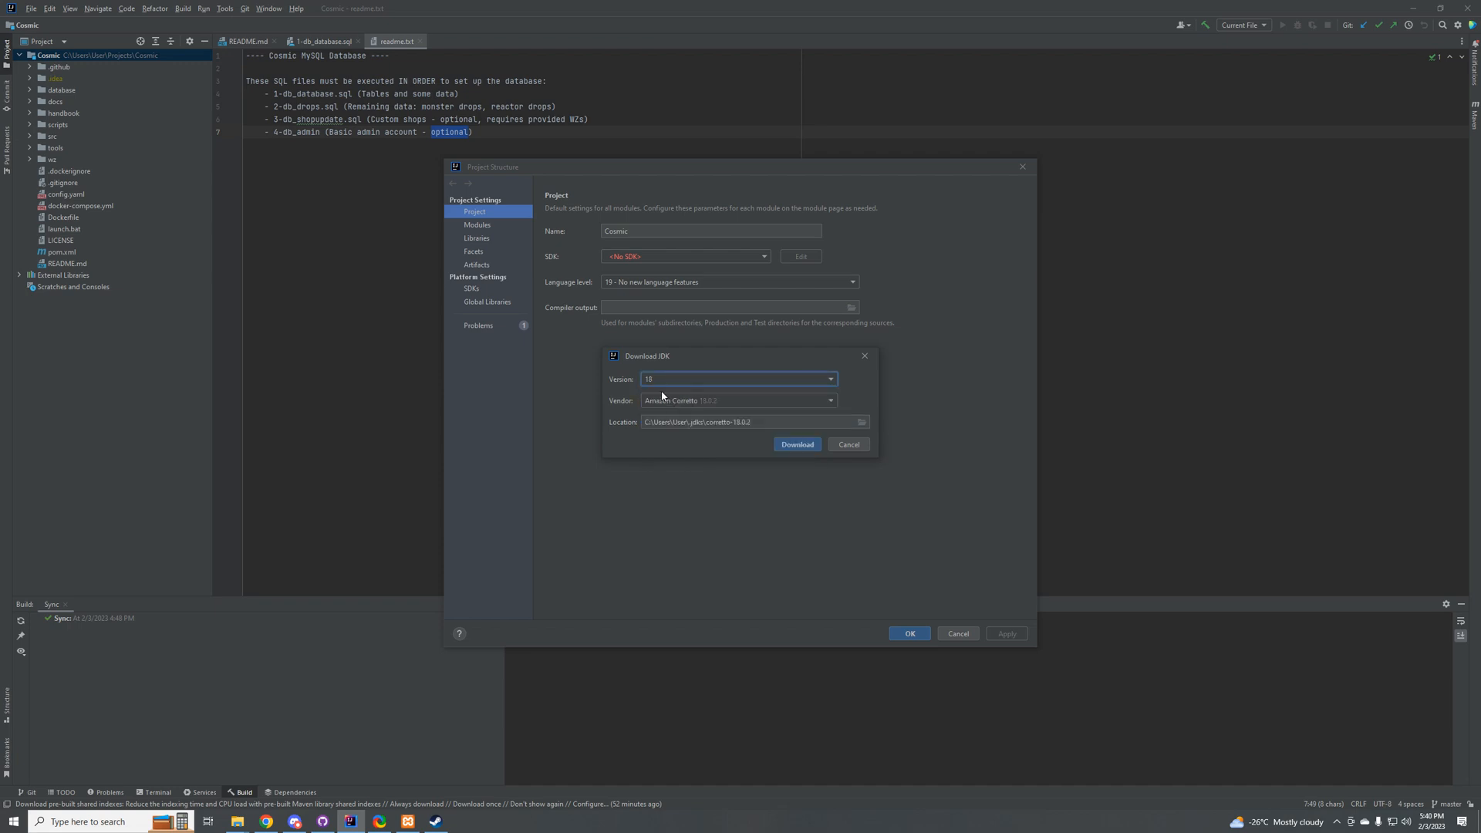
{"action": "left_click", "coordinate": [669, 382]}
{"action": "left_click", "coordinate": [670, 402]}
{"action": "left_click", "coordinate": [671, 403]}
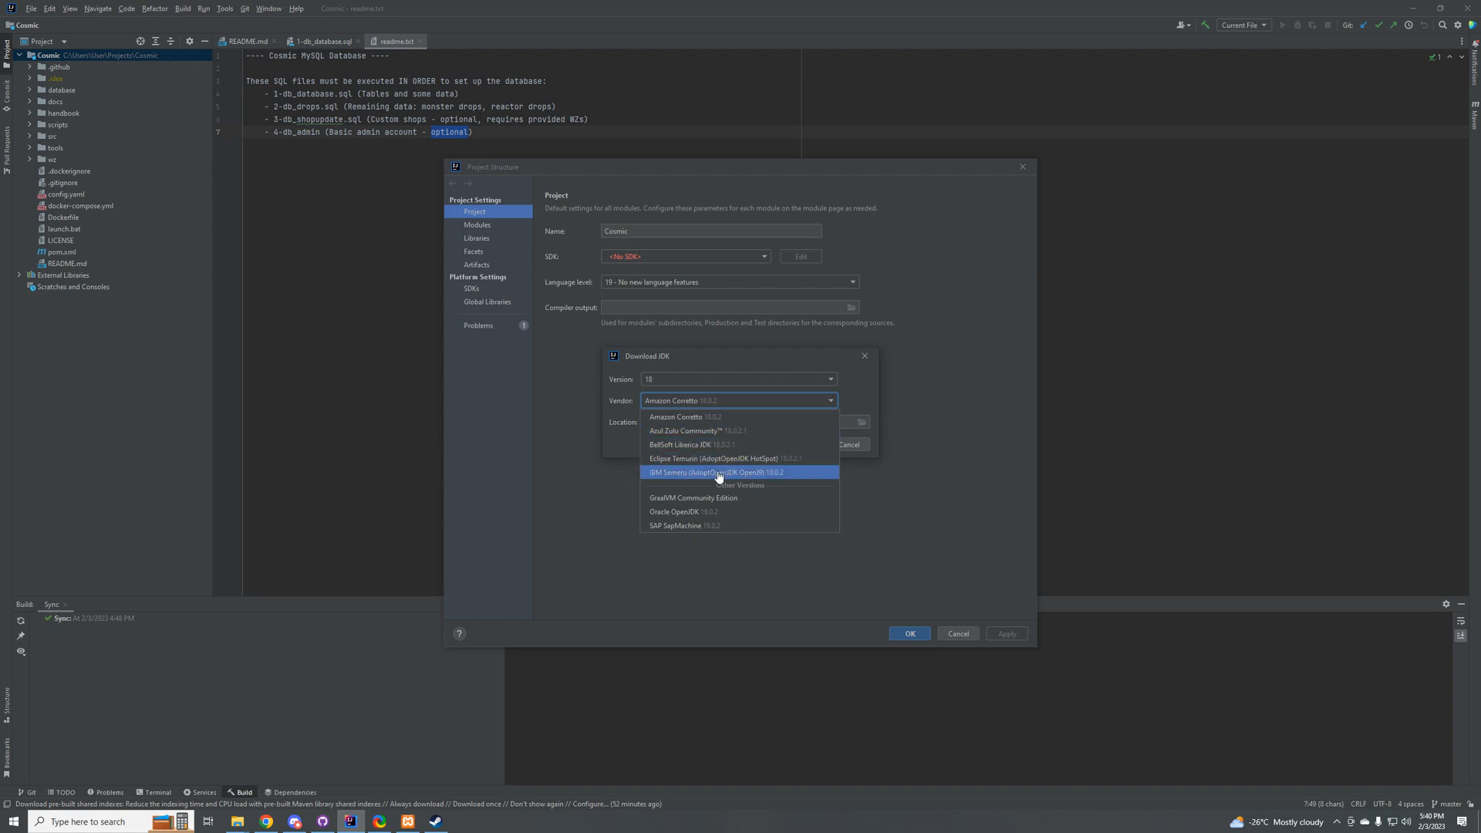
{"action": "left_click", "coordinate": [694, 513]}
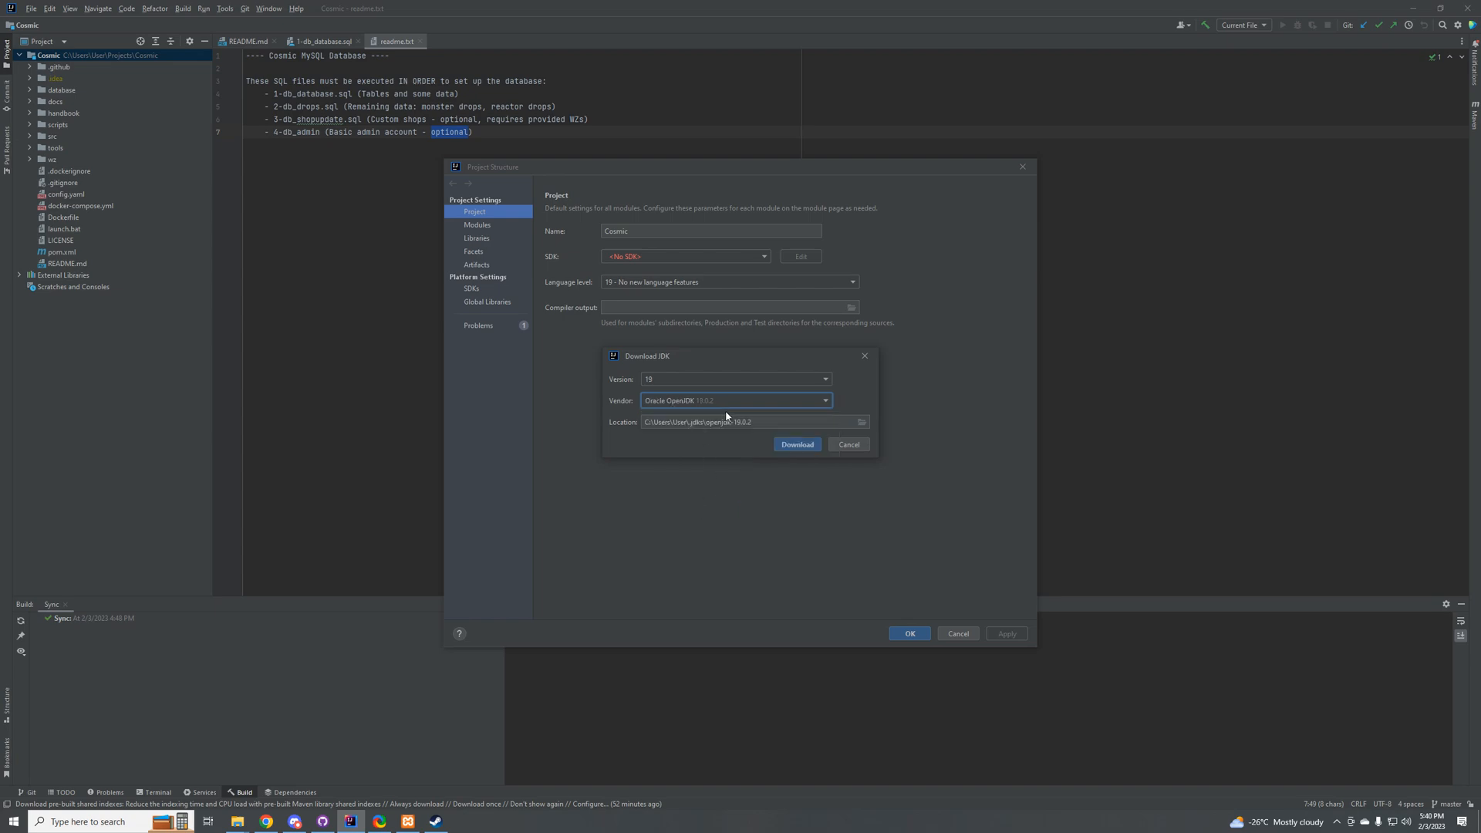
{"action": "left_click", "coordinate": [721, 379]}
{"action": "left_click", "coordinate": [686, 407]}
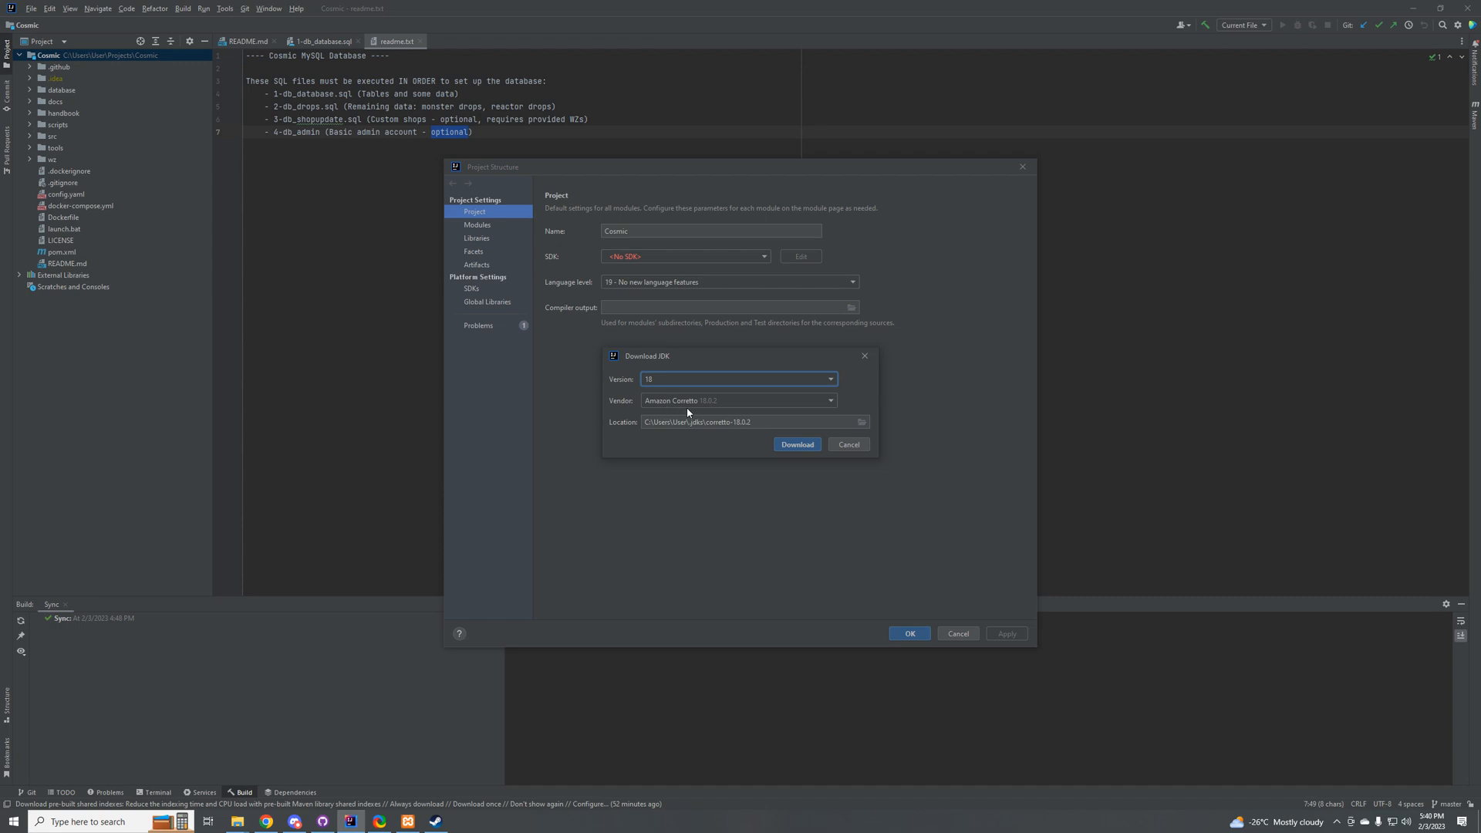
{"action": "left_click", "coordinate": [686, 402]}
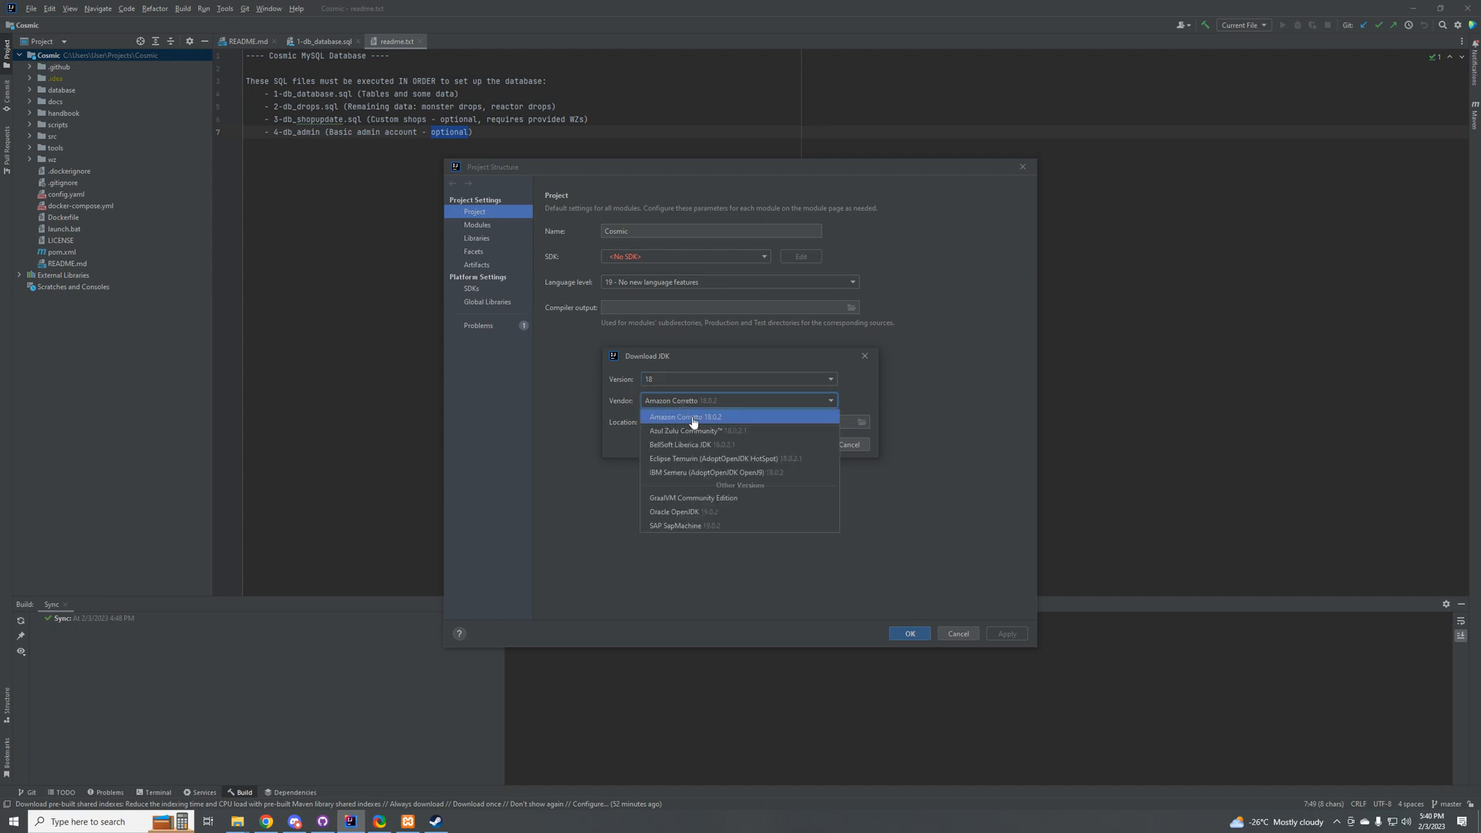
{"action": "left_click", "coordinate": [683, 514]}
{"action": "left_click", "coordinate": [678, 378]}
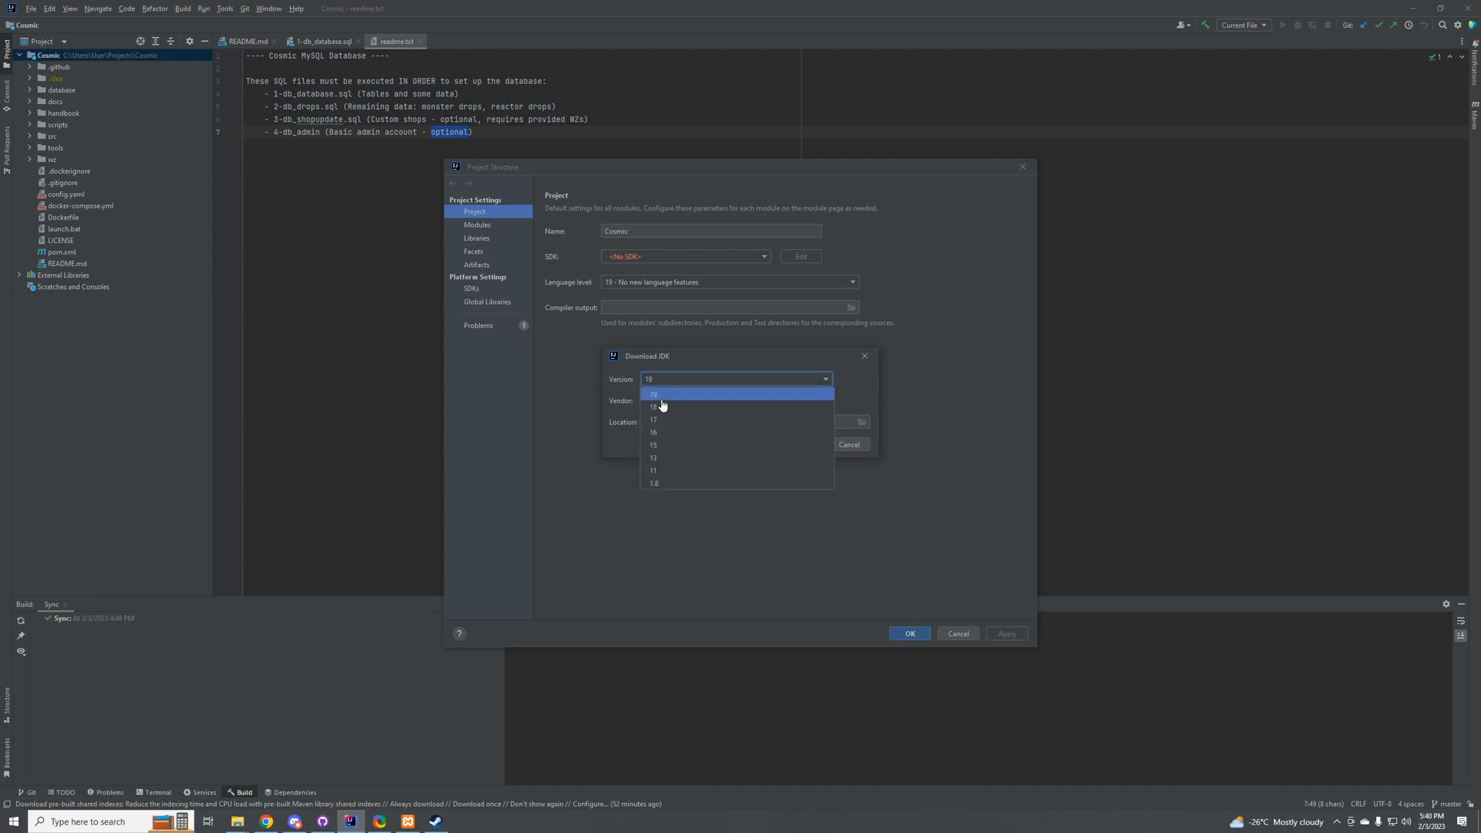
{"action": "left_click", "coordinate": [660, 404]}
{"action": "left_click", "coordinate": [670, 400]}
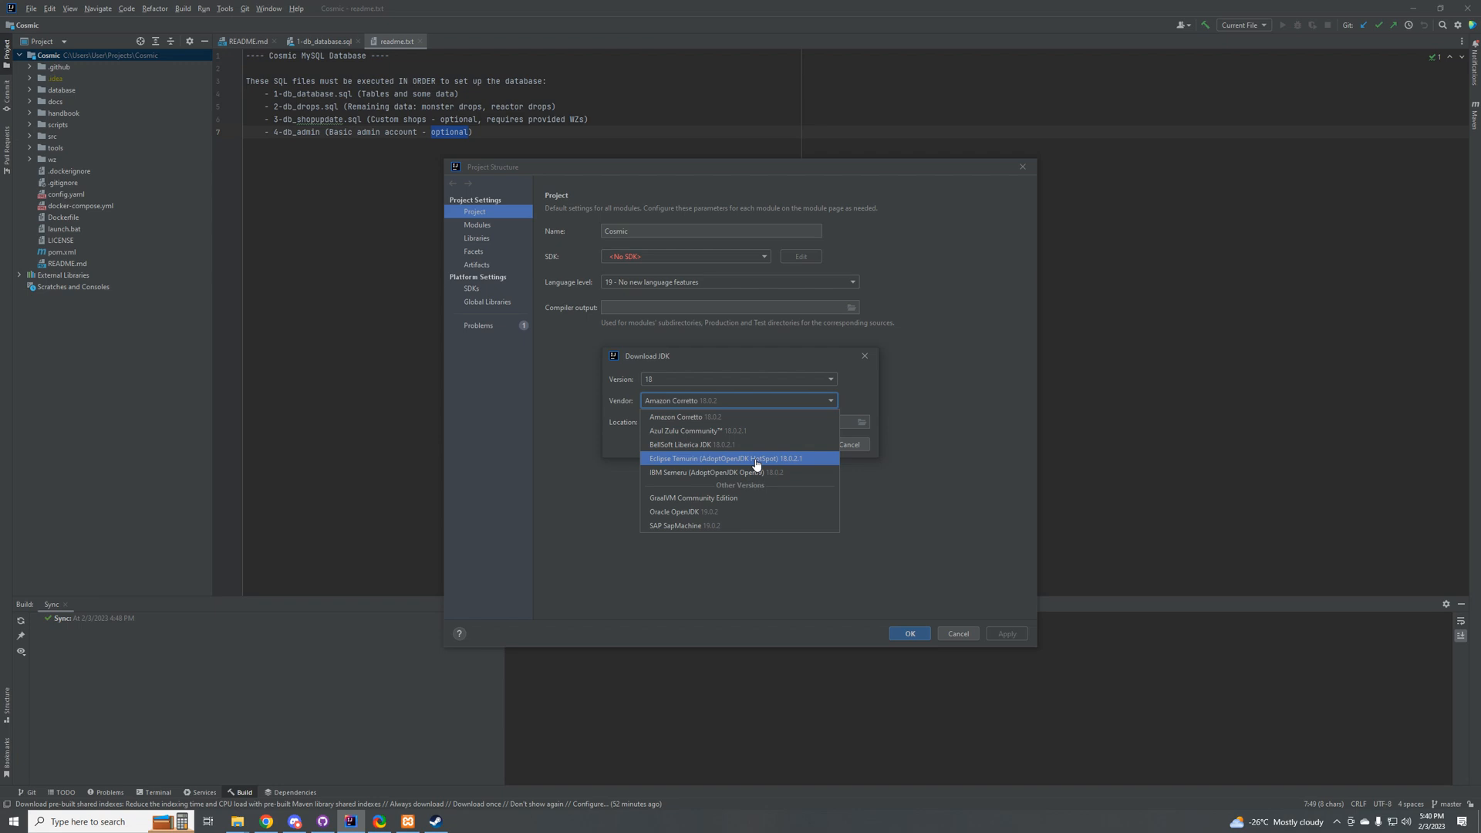
{"action": "left_click", "coordinate": [382, 822]}
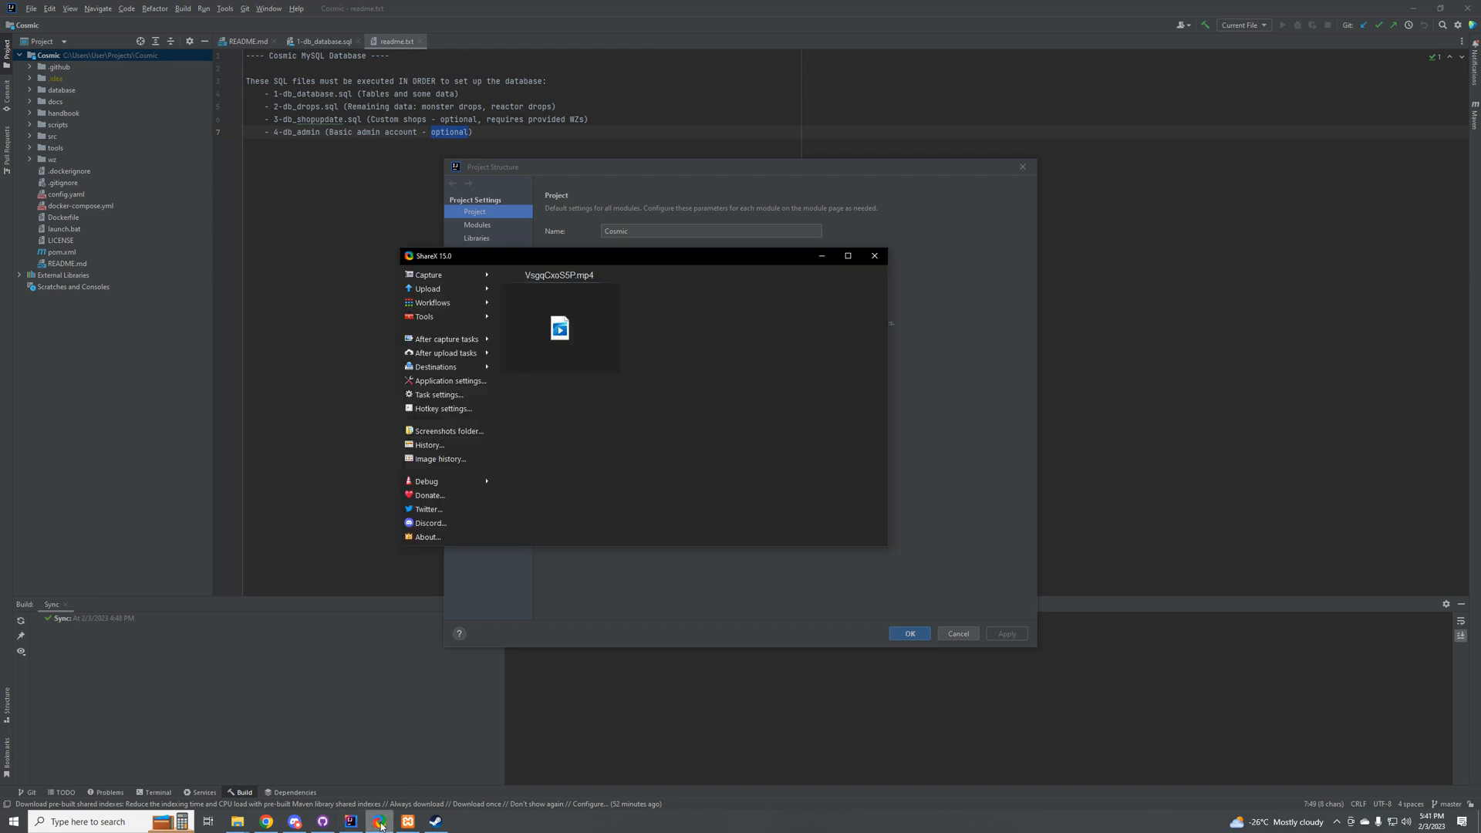
{"action": "left_click", "coordinate": [1360, 763]}
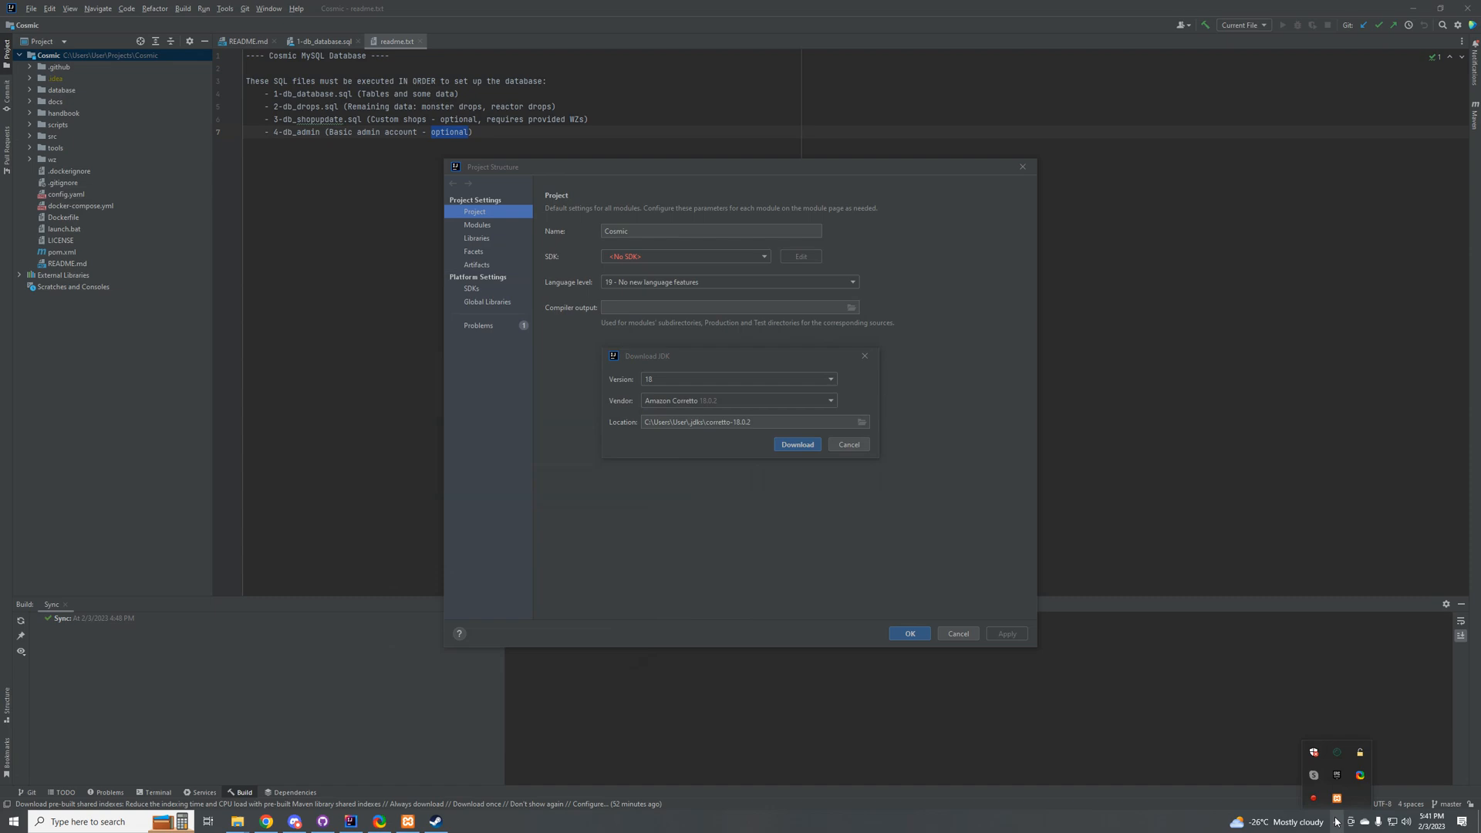
{"action": "left_click", "coordinate": [1336, 822]}
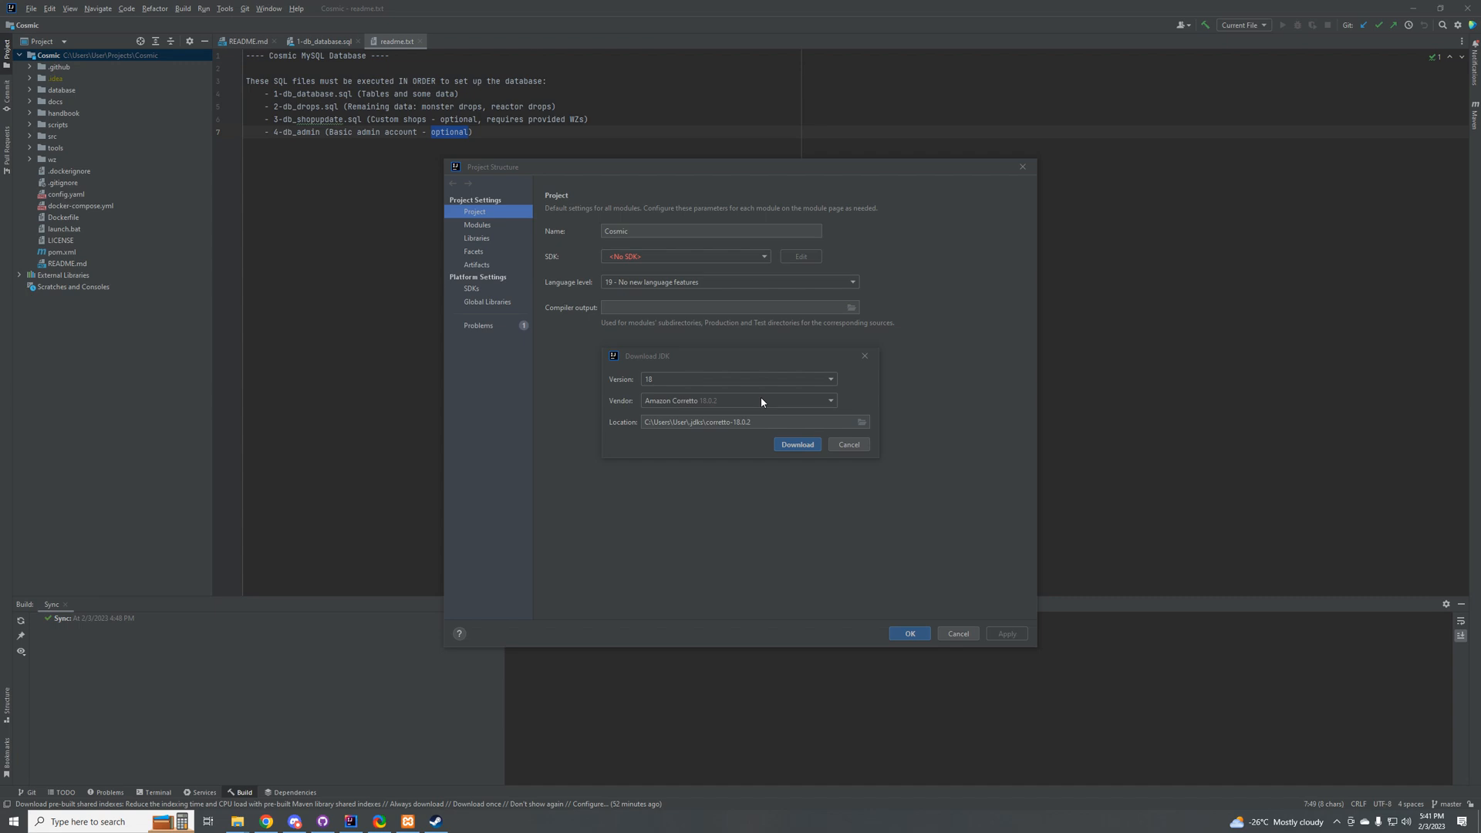
Step: Dismiss the JDK download and project structure dialogs without applying anything, and open the project's pom.xml file
{"action": "left_click", "coordinate": [865, 356]}
{"action": "left_click", "coordinate": [1023, 166]}
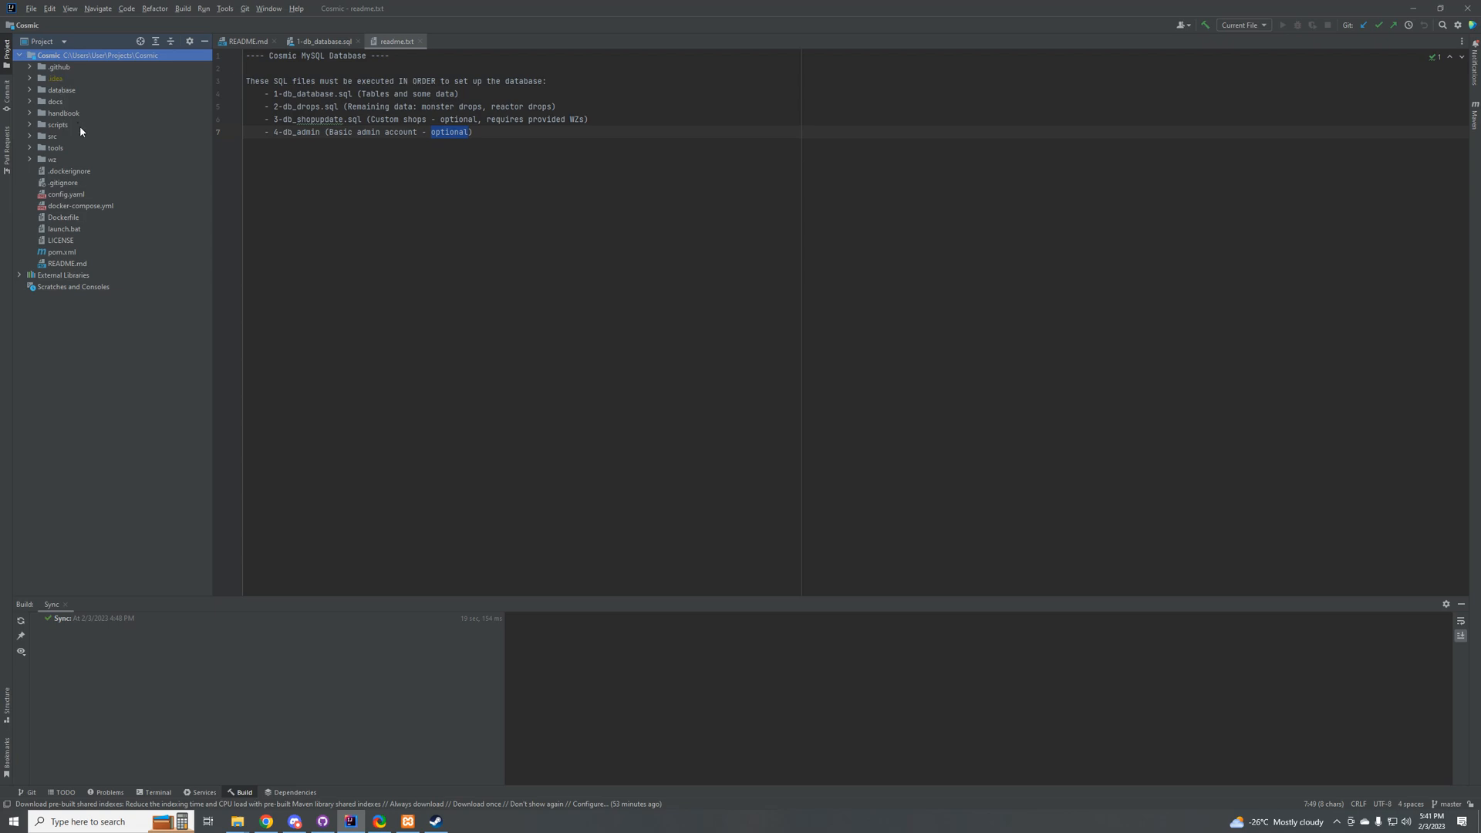
{"action": "left_click", "coordinate": [65, 251]}
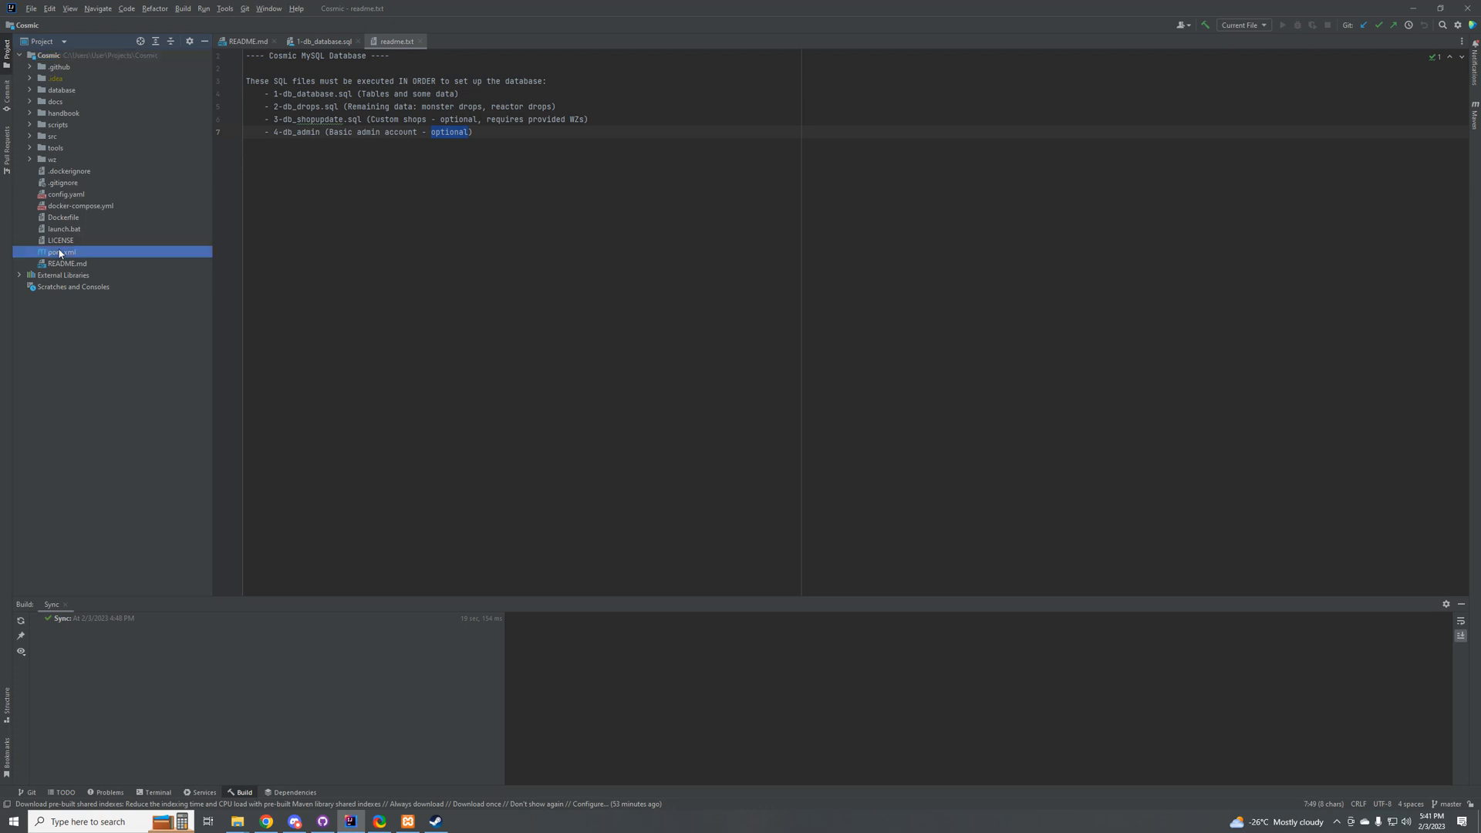
{"action": "double_click", "coordinate": [62, 253]}
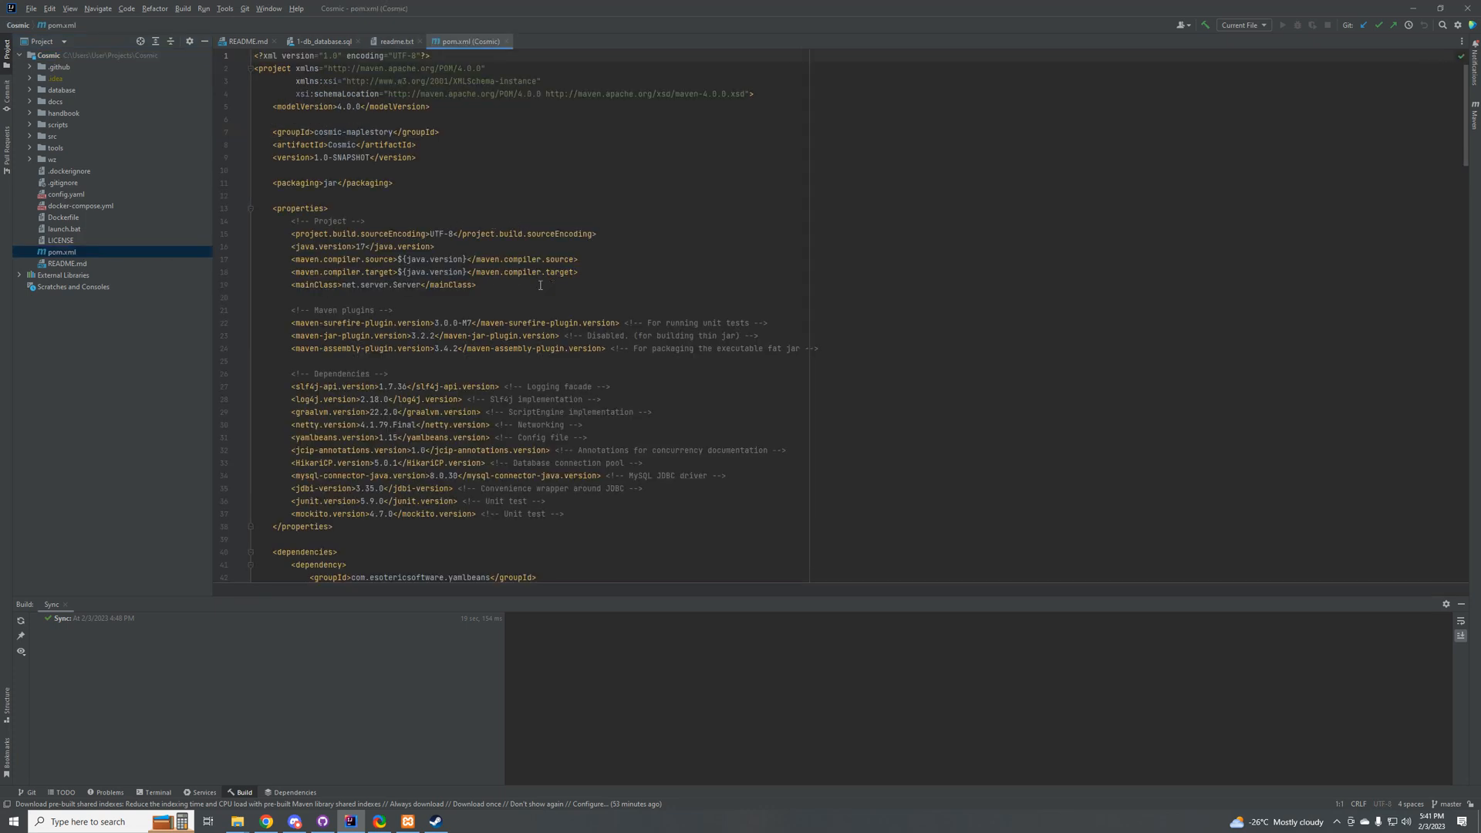
Step: Look through the properties in pom.xml and highlight the java.version value
{"action": "scroll", "coordinate": [540, 285], "scroll_direction": "down", "scroll_amount": 8}
{"action": "left_click_drag", "start_coordinate": [1461, 185], "coordinate": [1430, 101]}
{"action": "left_click_drag", "start_coordinate": [337, 108], "coordinate": [361, 108]}
{"action": "left_click_drag", "start_coordinate": [367, 247], "coordinate": [356, 247]}
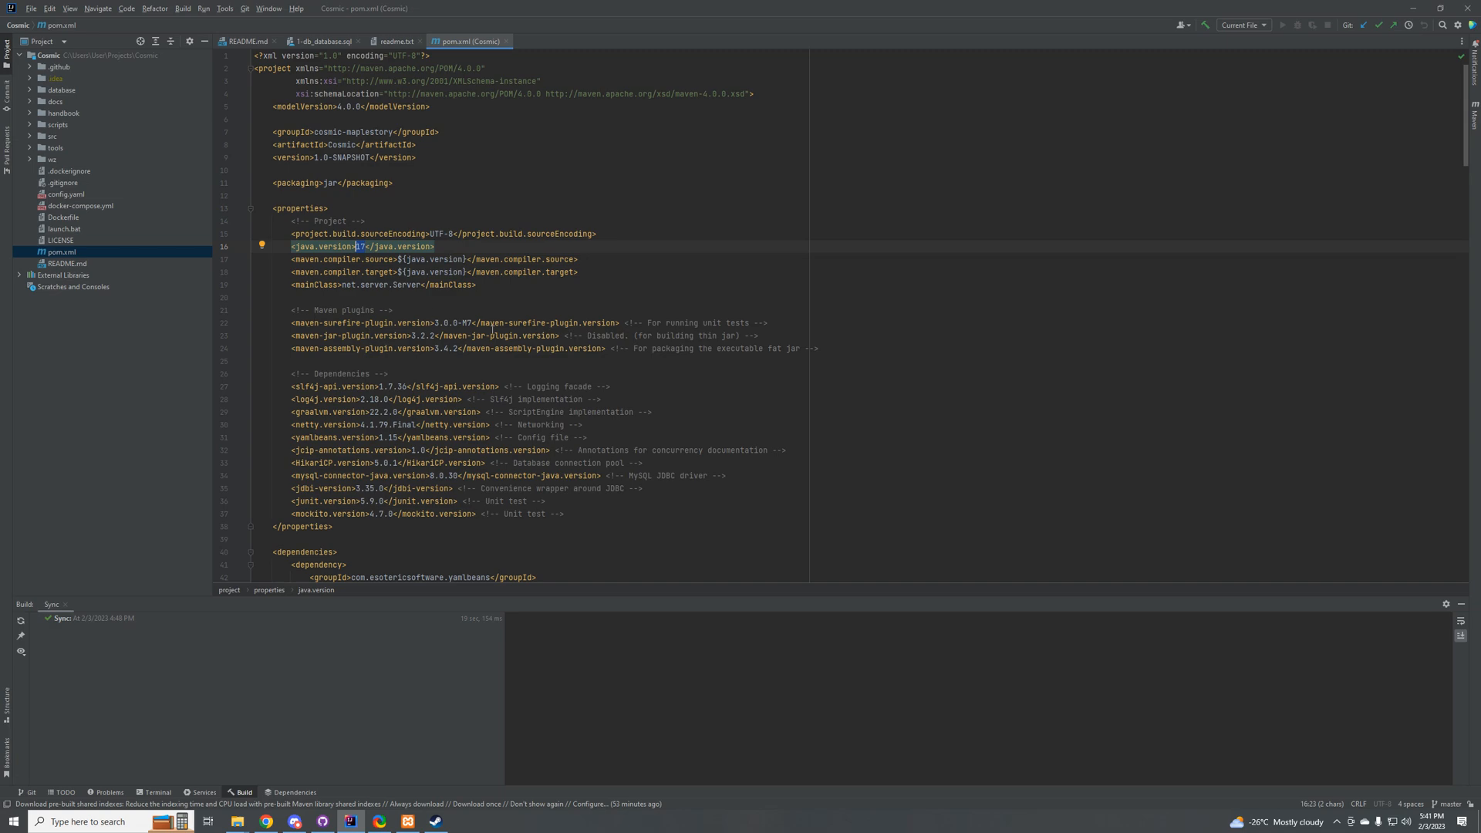
Step: Open the JDK download options for the Cosmic project's SDK, select version 17 and check the vendors offered for it
{"action": "left_click", "coordinate": [31, 9]}
{"action": "left_click", "coordinate": [58, 93]}
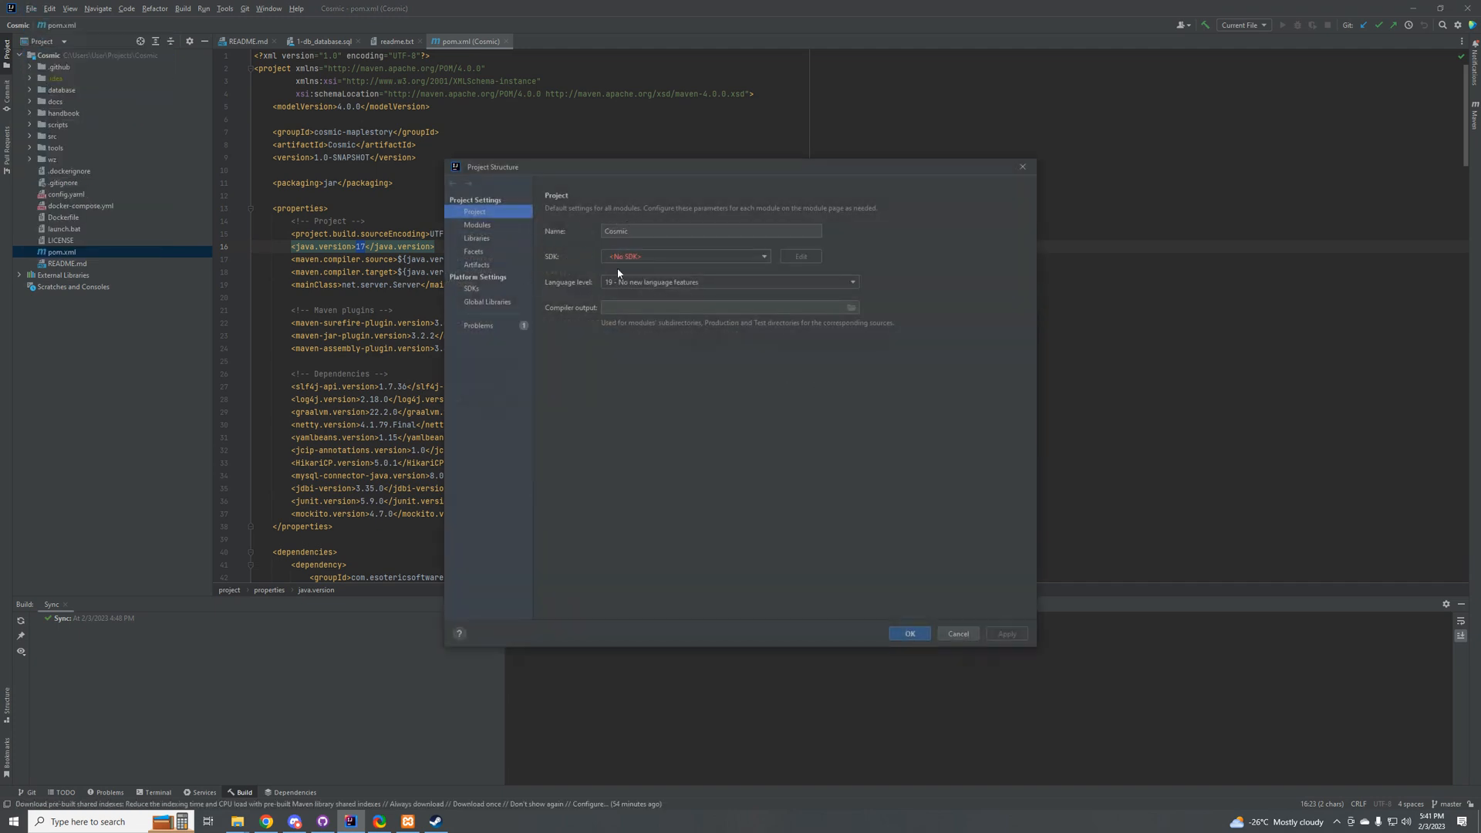
{"action": "left_click", "coordinate": [627, 258]}
{"action": "mouse_move", "coordinate": [639, 288]}
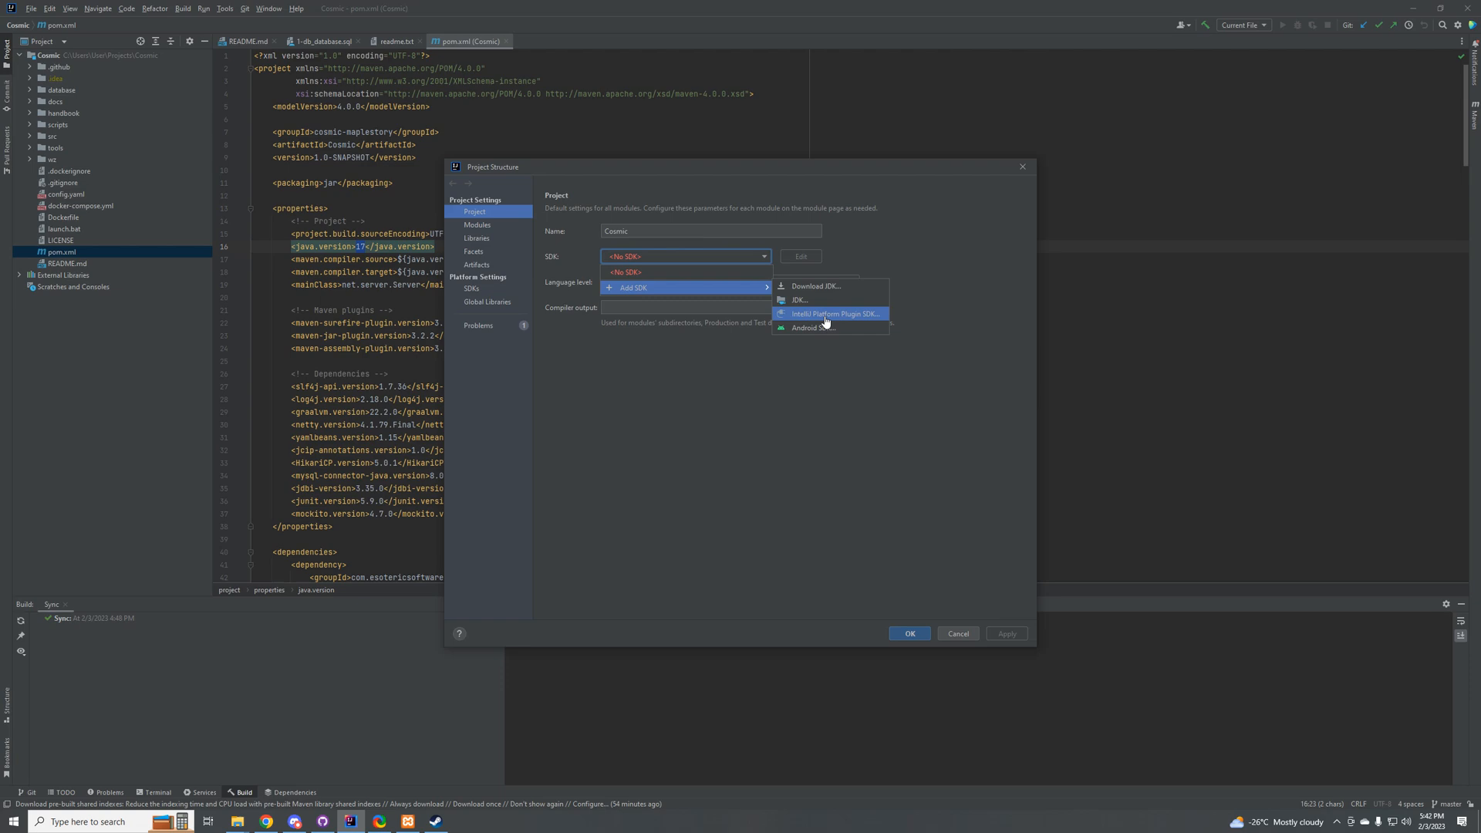
{"action": "left_click", "coordinate": [833, 289]}
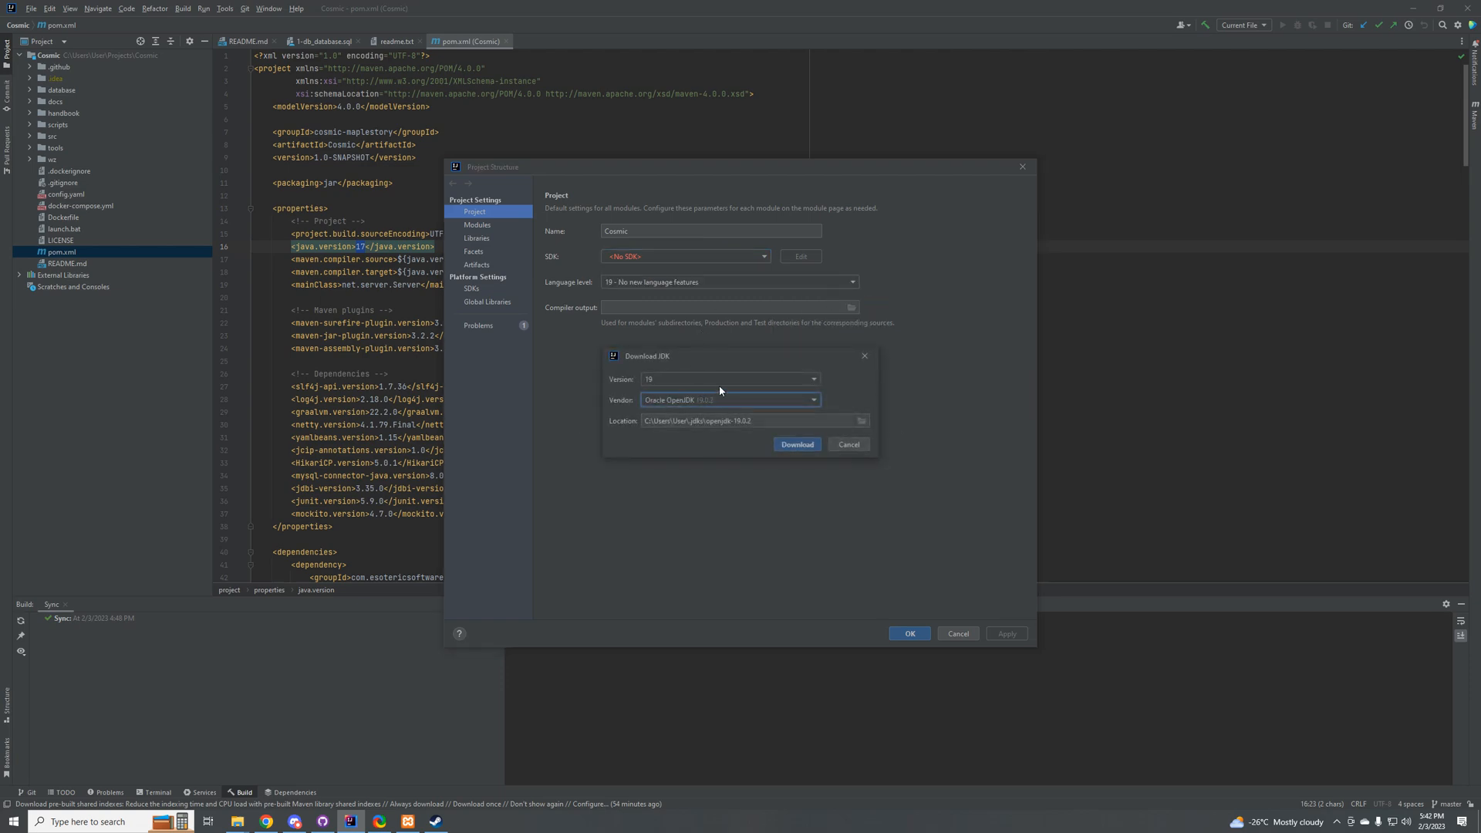
{"action": "left_click", "coordinate": [736, 378]}
{"action": "left_click", "coordinate": [652, 424]}
{"action": "left_click", "coordinate": [673, 400]}
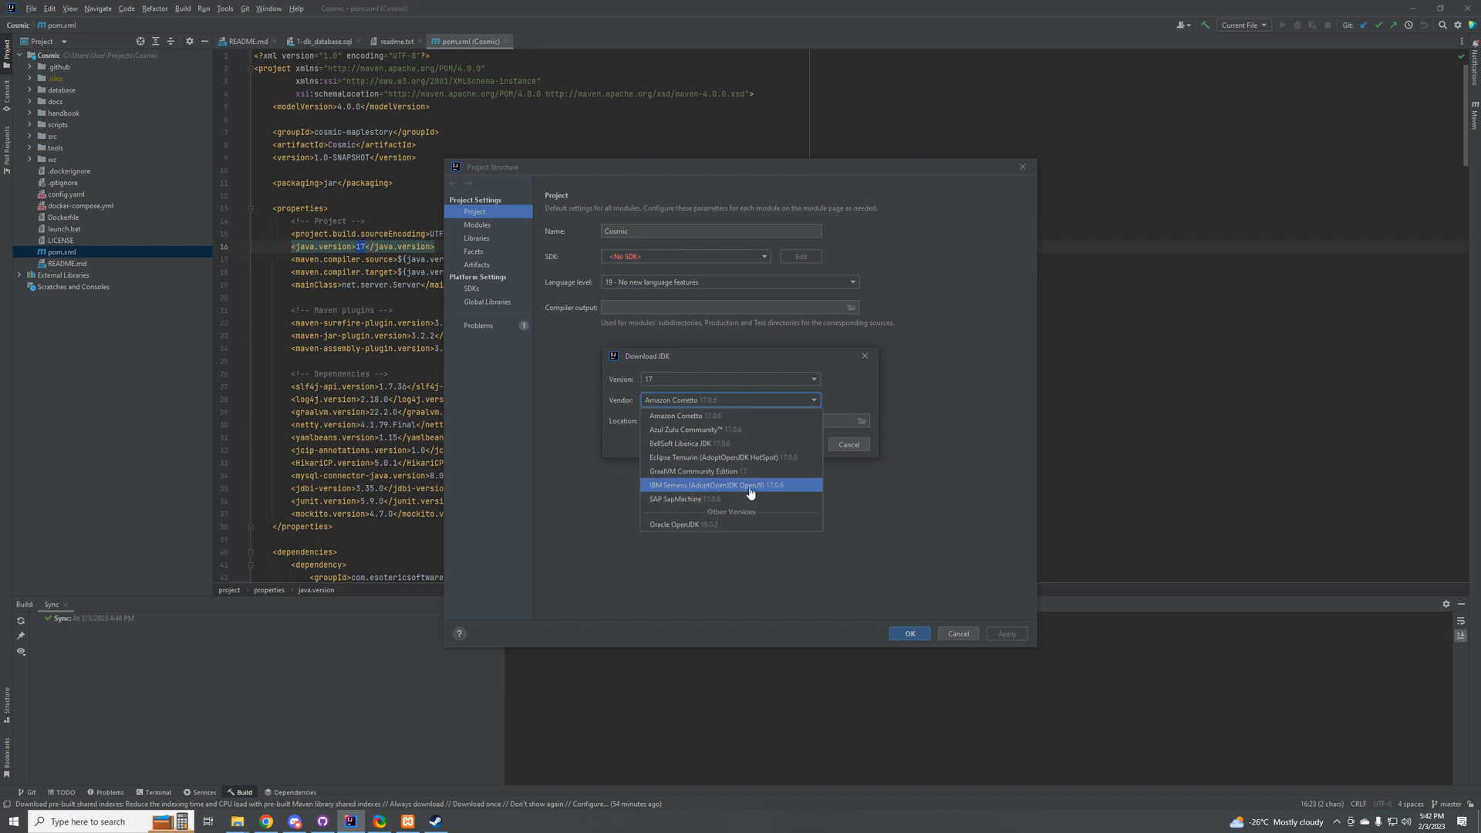
Step: Choose the Oracle OpenJDK vendor, download JDK 19.0.2 as the project SDK to the suggested location, and accept the project structure settings
{"action": "left_click", "coordinate": [706, 524]}
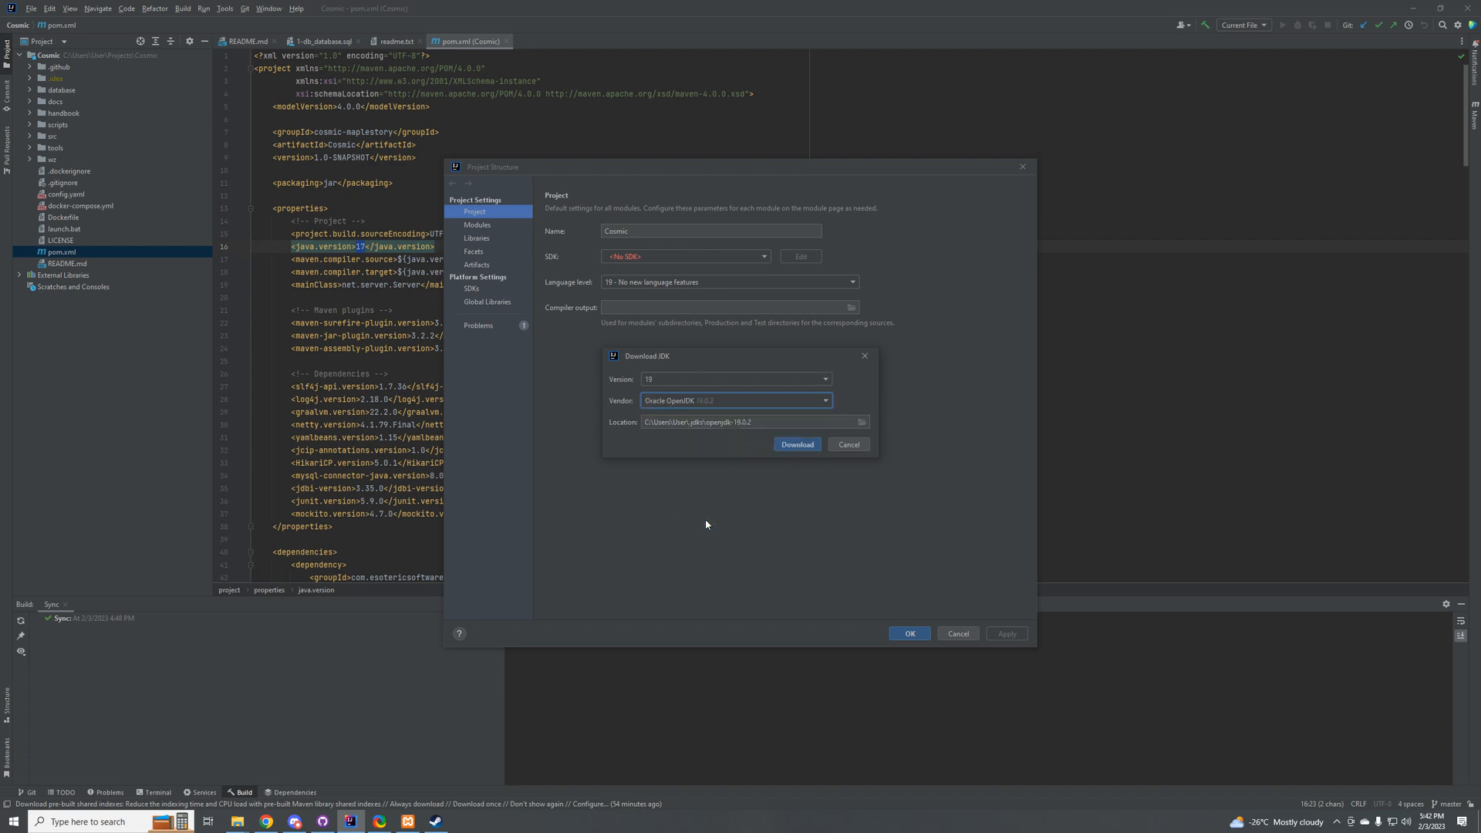
{"action": "key", "text": "Tab"}
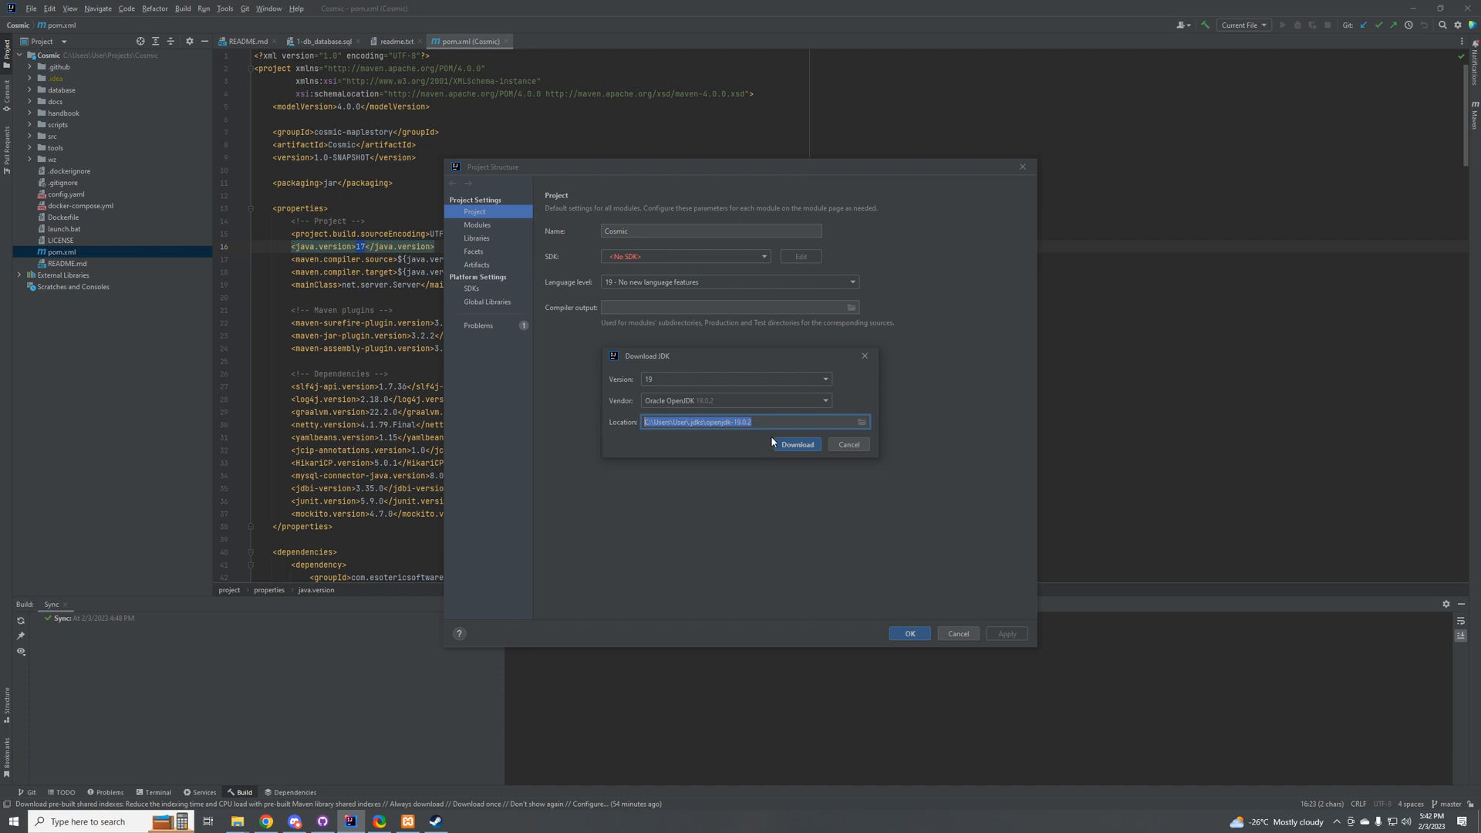
{"action": "left_click", "coordinate": [795, 444]}
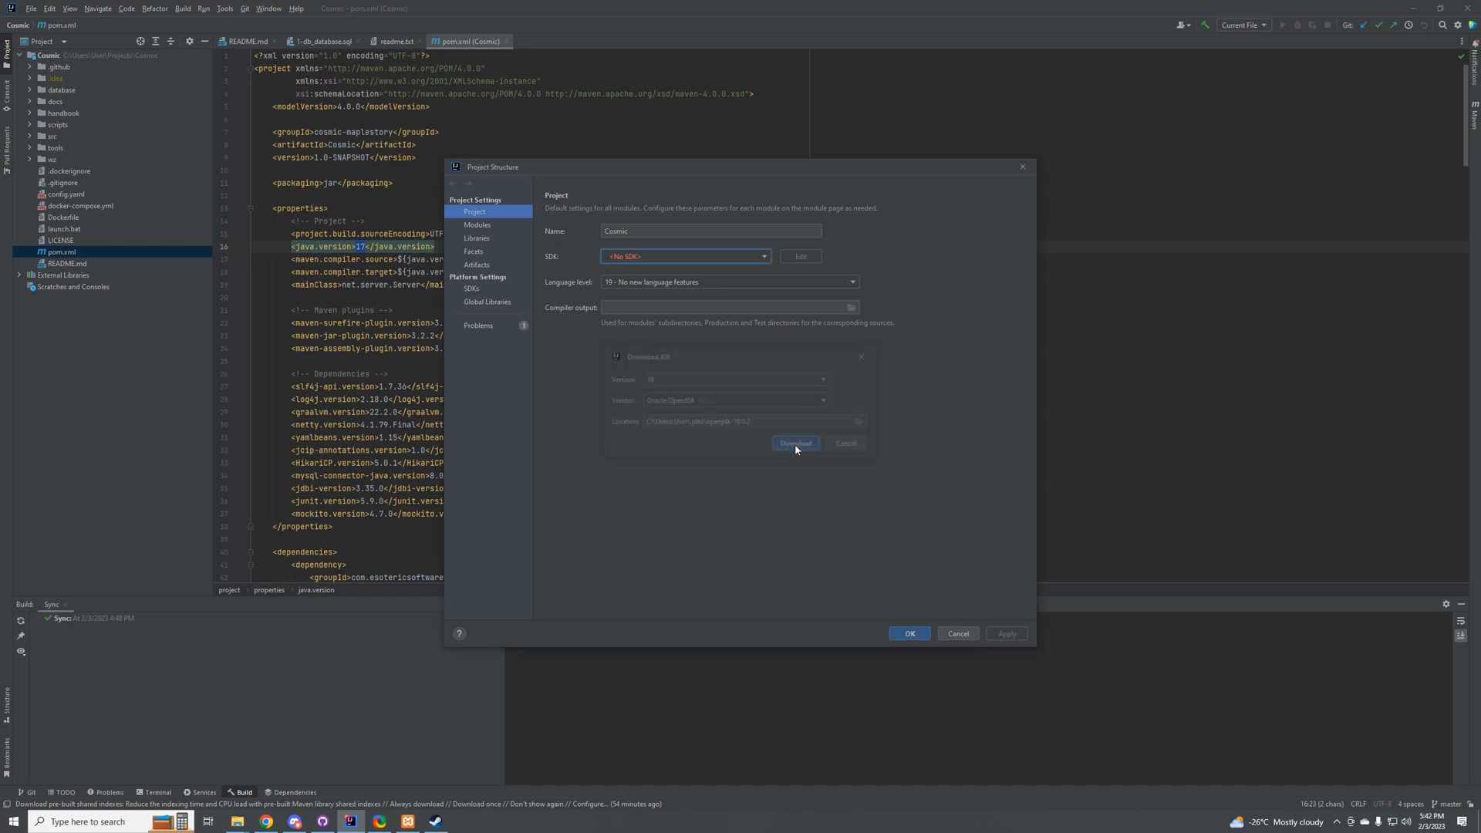
{"action": "left_click", "coordinate": [913, 635]}
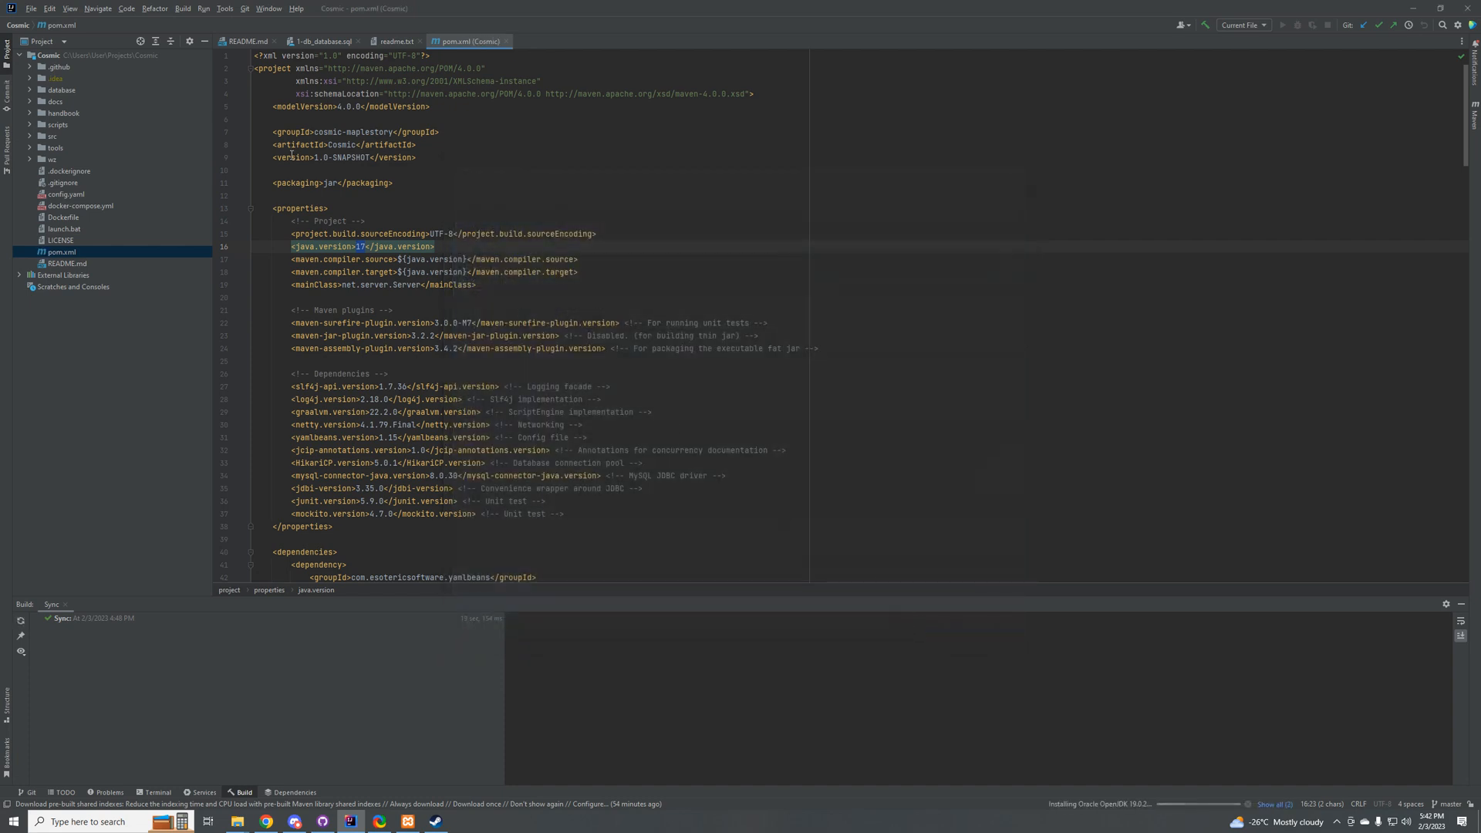
Step: Set the project's language level to "17 - Sealed types, always-strict floating-point semantics" in the project structure and apply it
{"action": "left_click", "coordinate": [31, 8]}
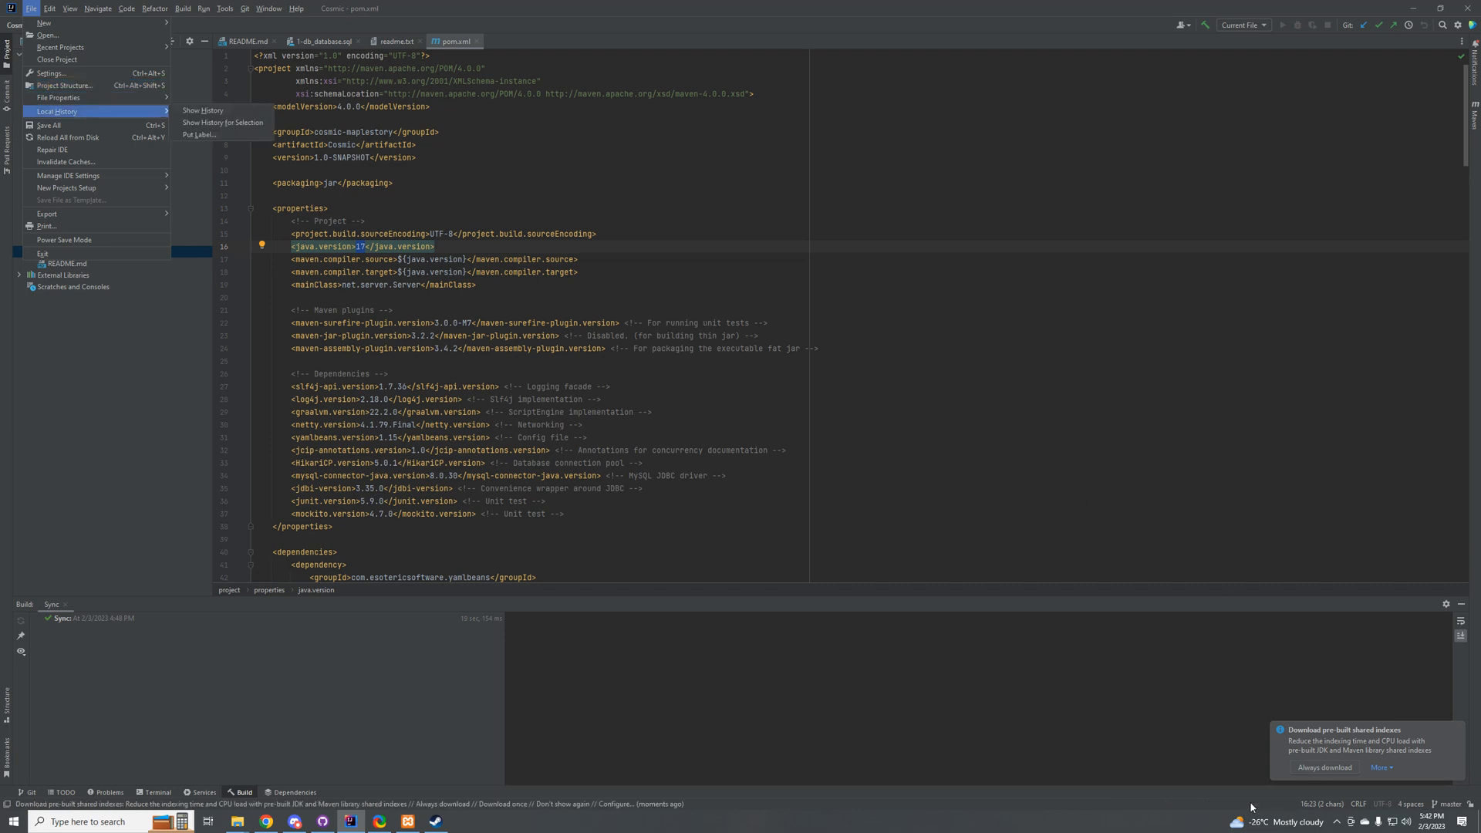
{"action": "left_click", "coordinate": [65, 85]}
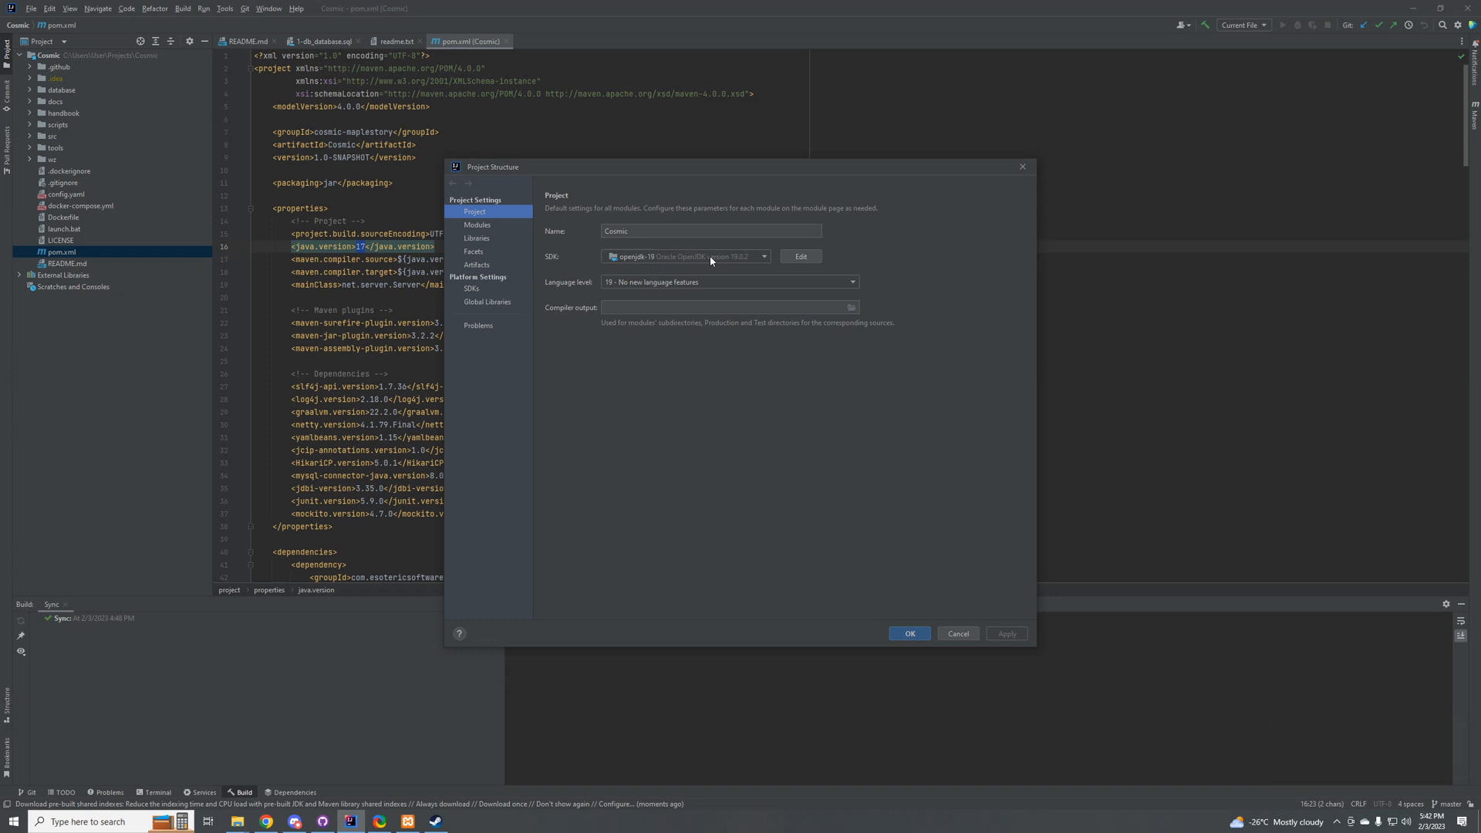
{"action": "left_click", "coordinate": [637, 279]}
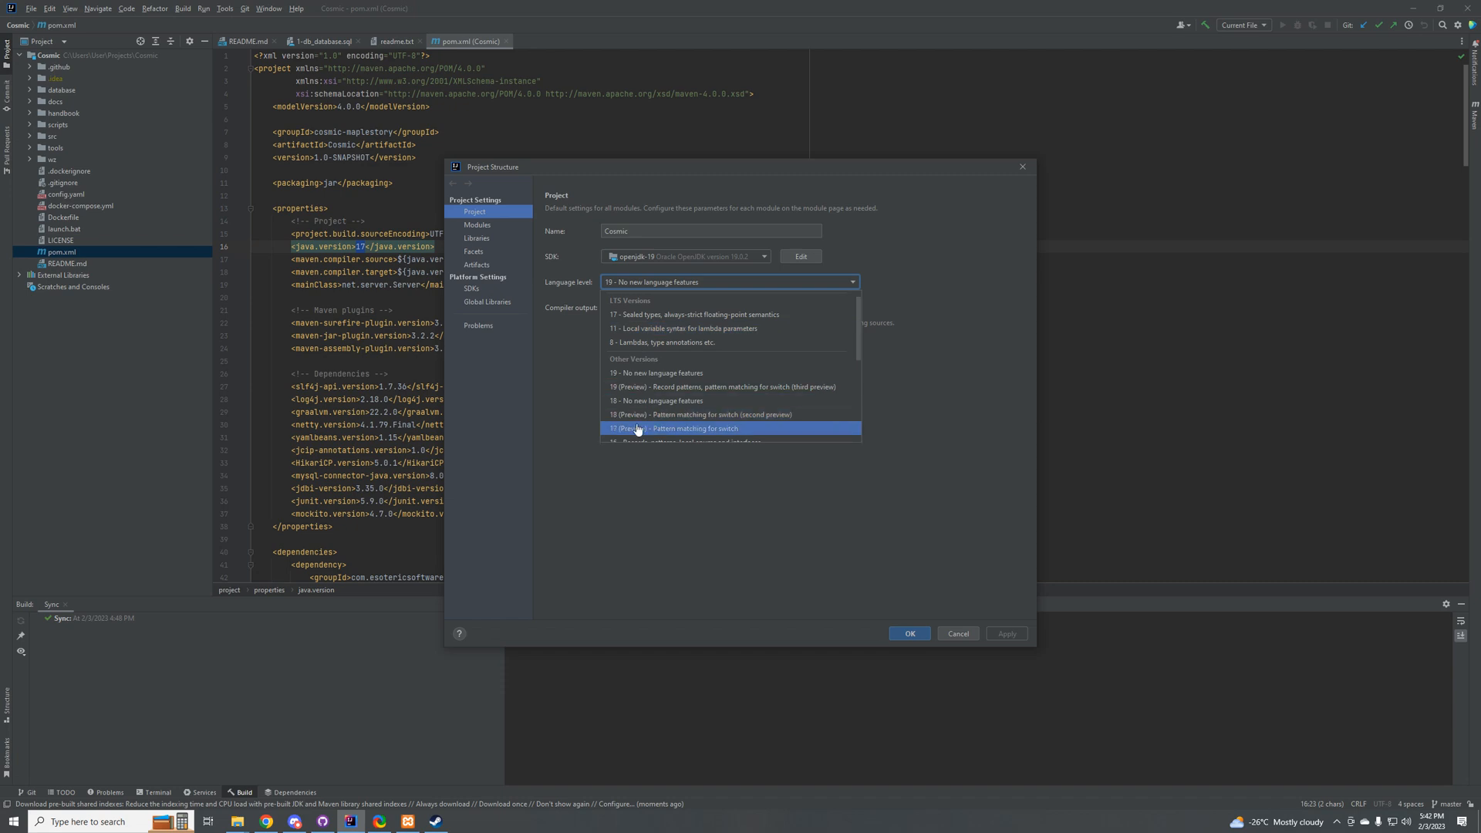
{"action": "left_click", "coordinate": [658, 316]}
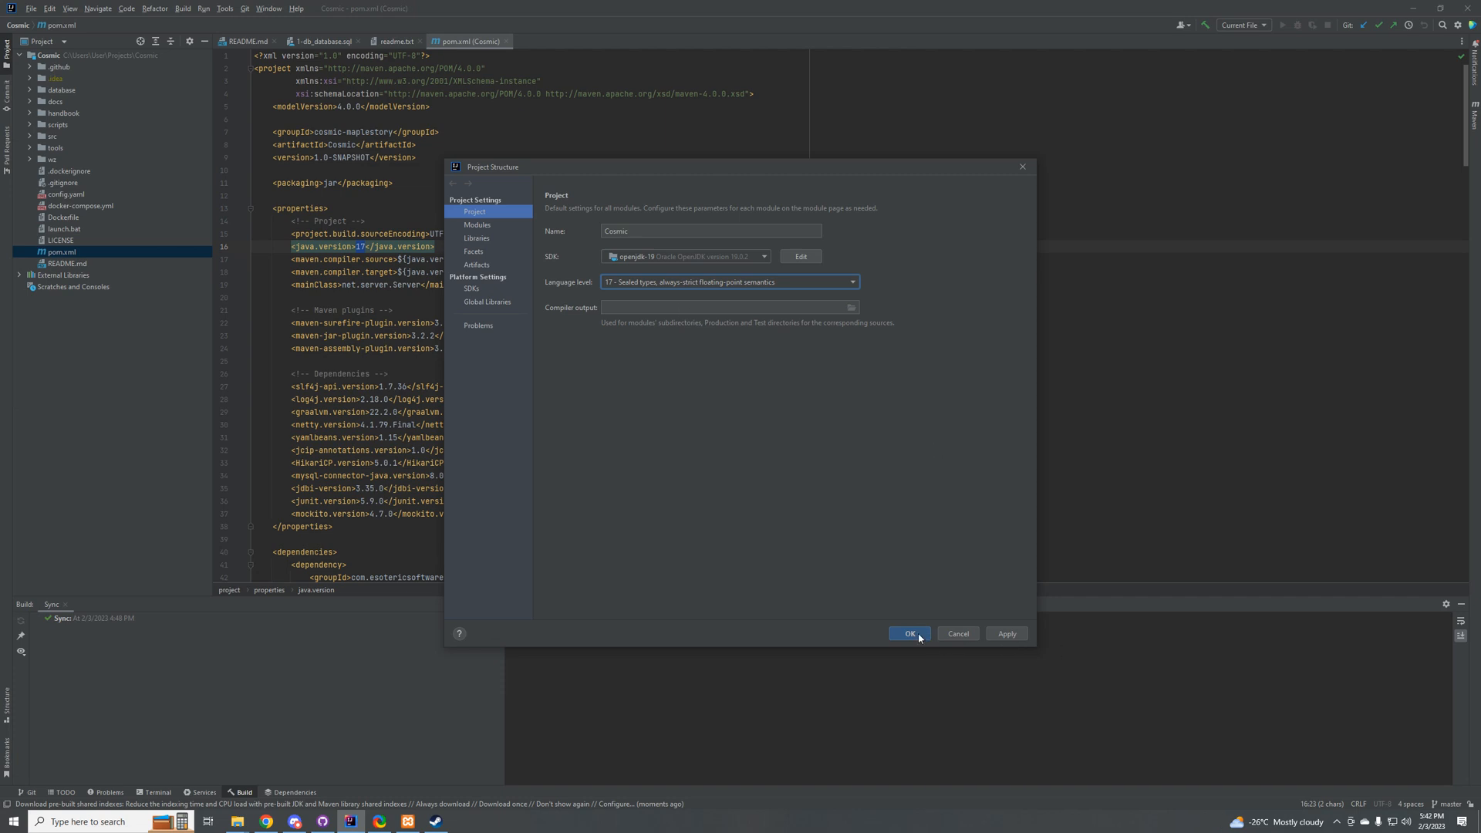
{"action": "left_click", "coordinate": [1007, 634]}
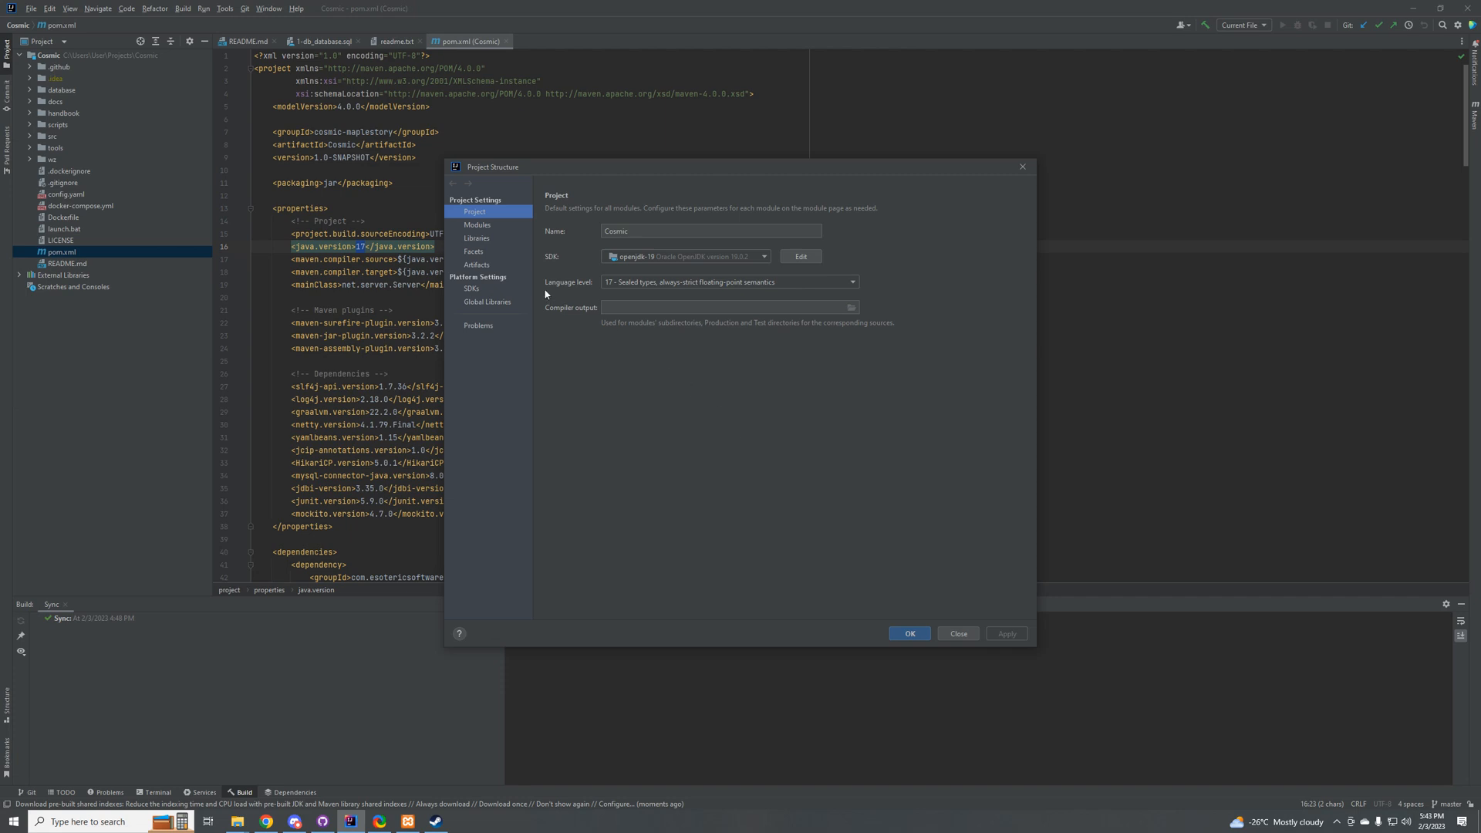
Step: Remove the broken sources and JavaDocs paths from the Maven yamlbeans:1.15 library and apply the change
{"action": "left_click", "coordinate": [484, 241]}
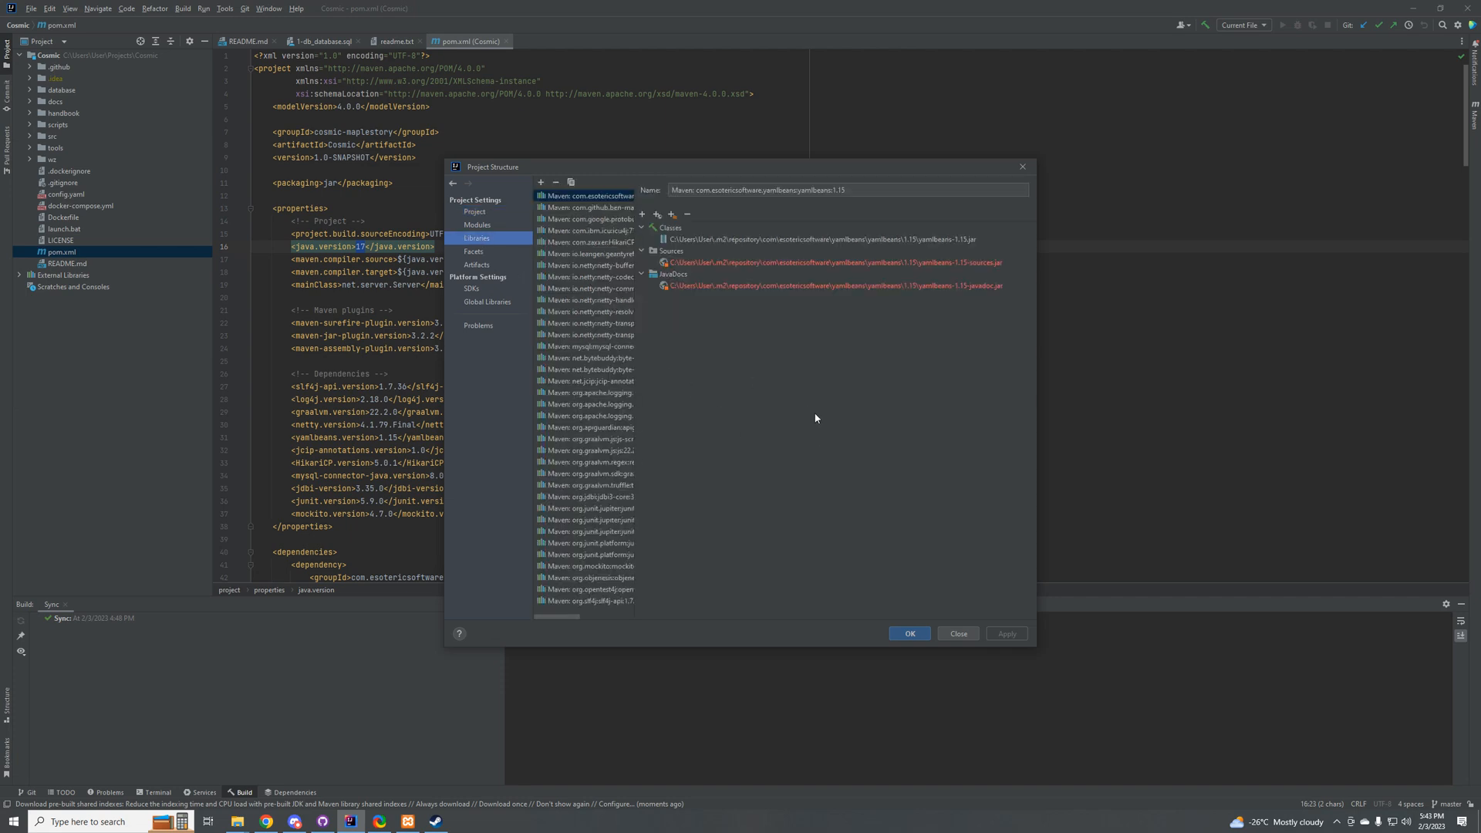
{"action": "left_click_drag", "start_coordinate": [632, 182], "coordinate": [770, 184]}
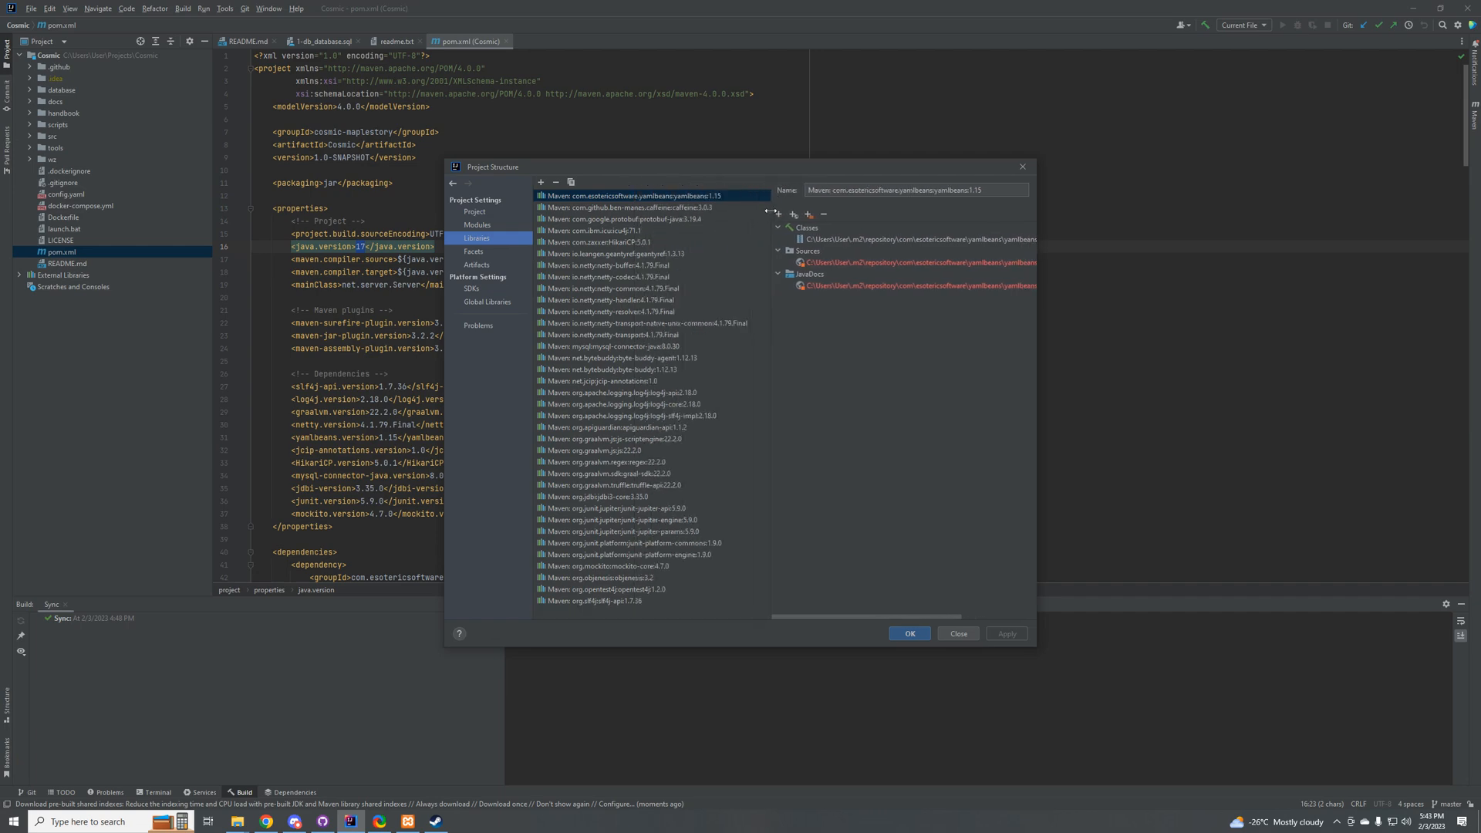
{"action": "left_click_drag", "start_coordinate": [1036, 229], "coordinate": [1348, 232]}
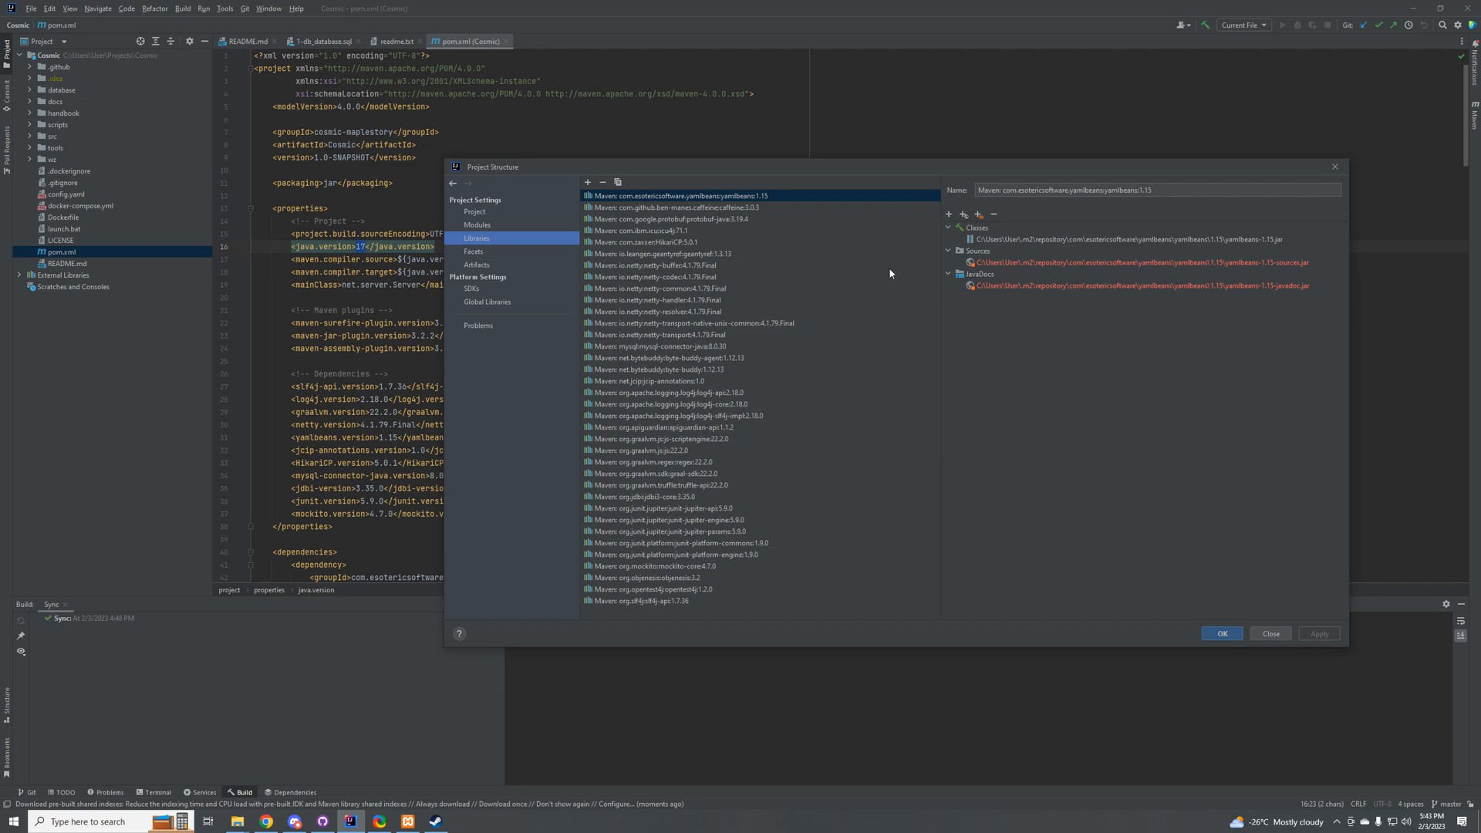
{"action": "left_click", "coordinate": [1001, 263]}
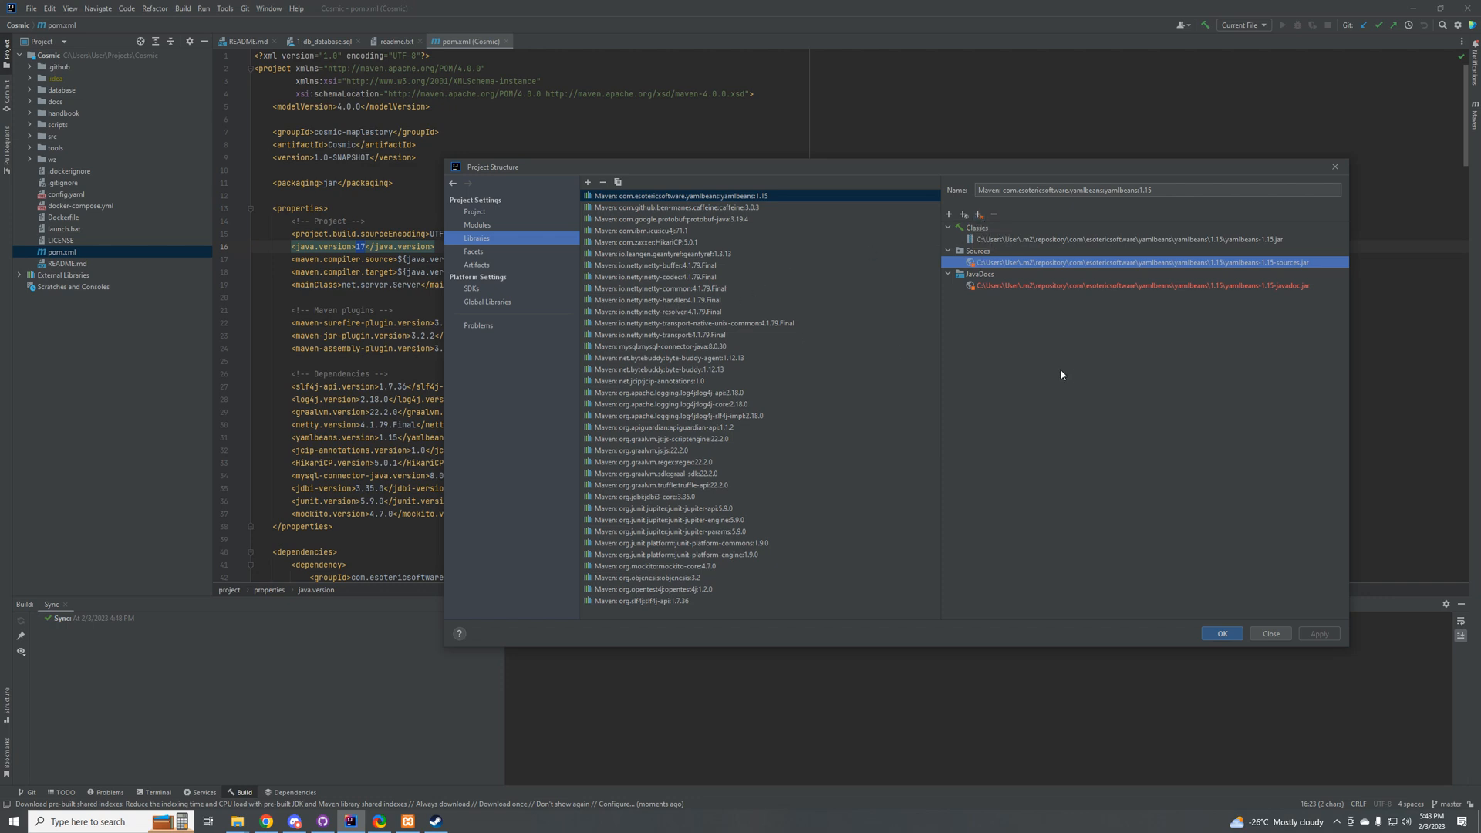
{"action": "left_click", "coordinate": [994, 215]}
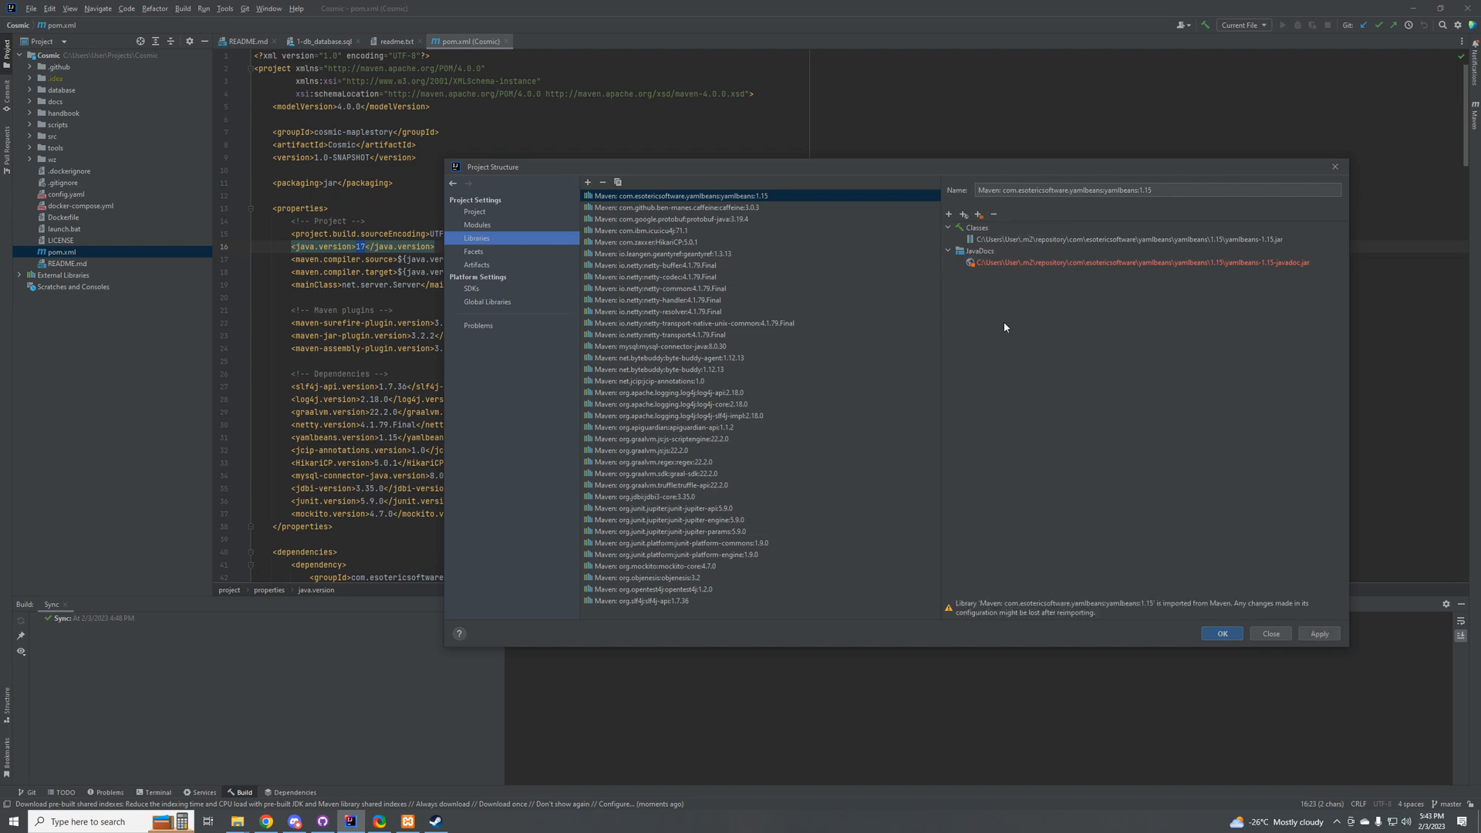
{"action": "left_click", "coordinate": [995, 263]}
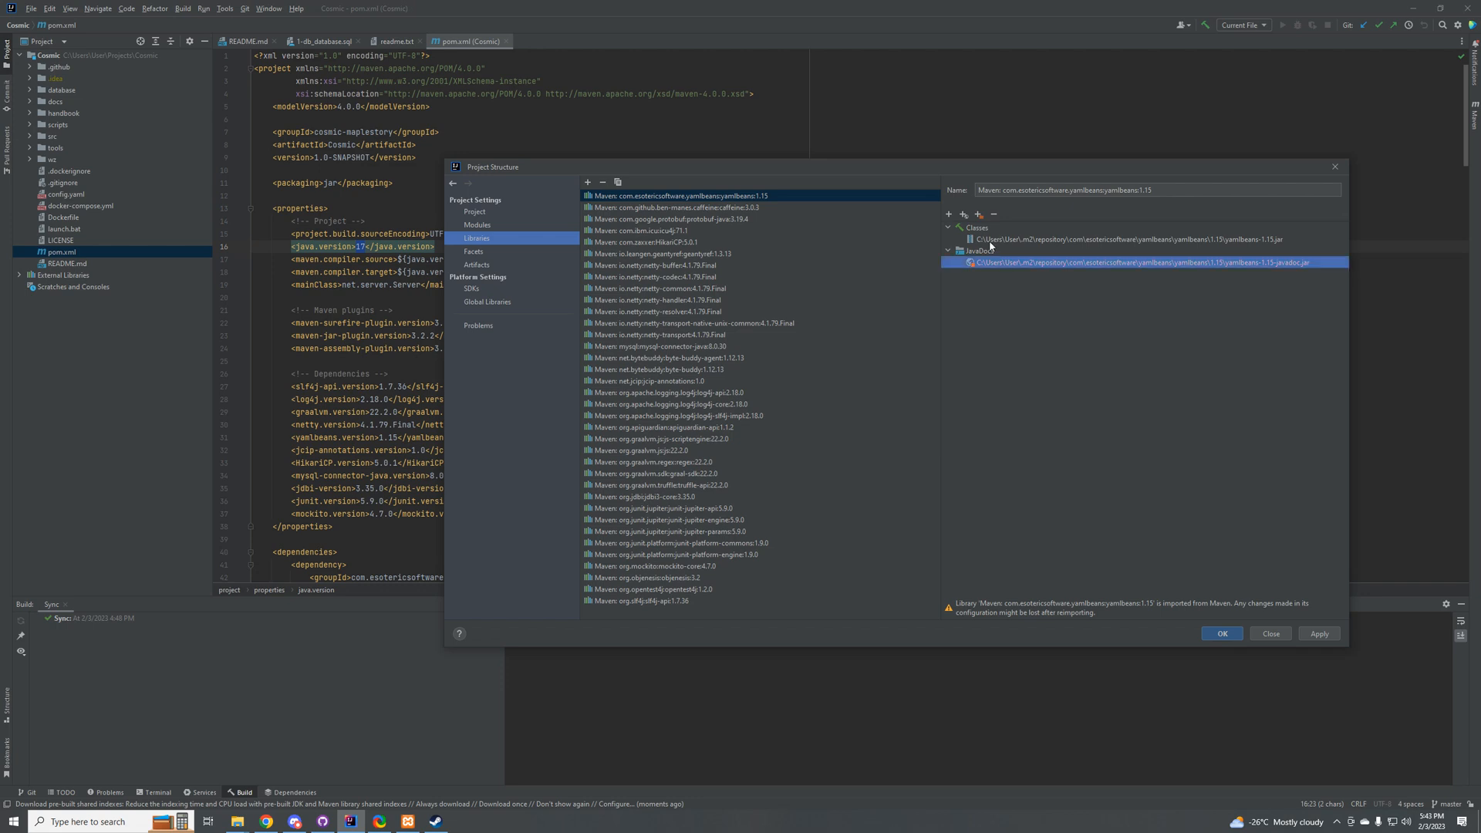
{"action": "left_click", "coordinate": [994, 214]}
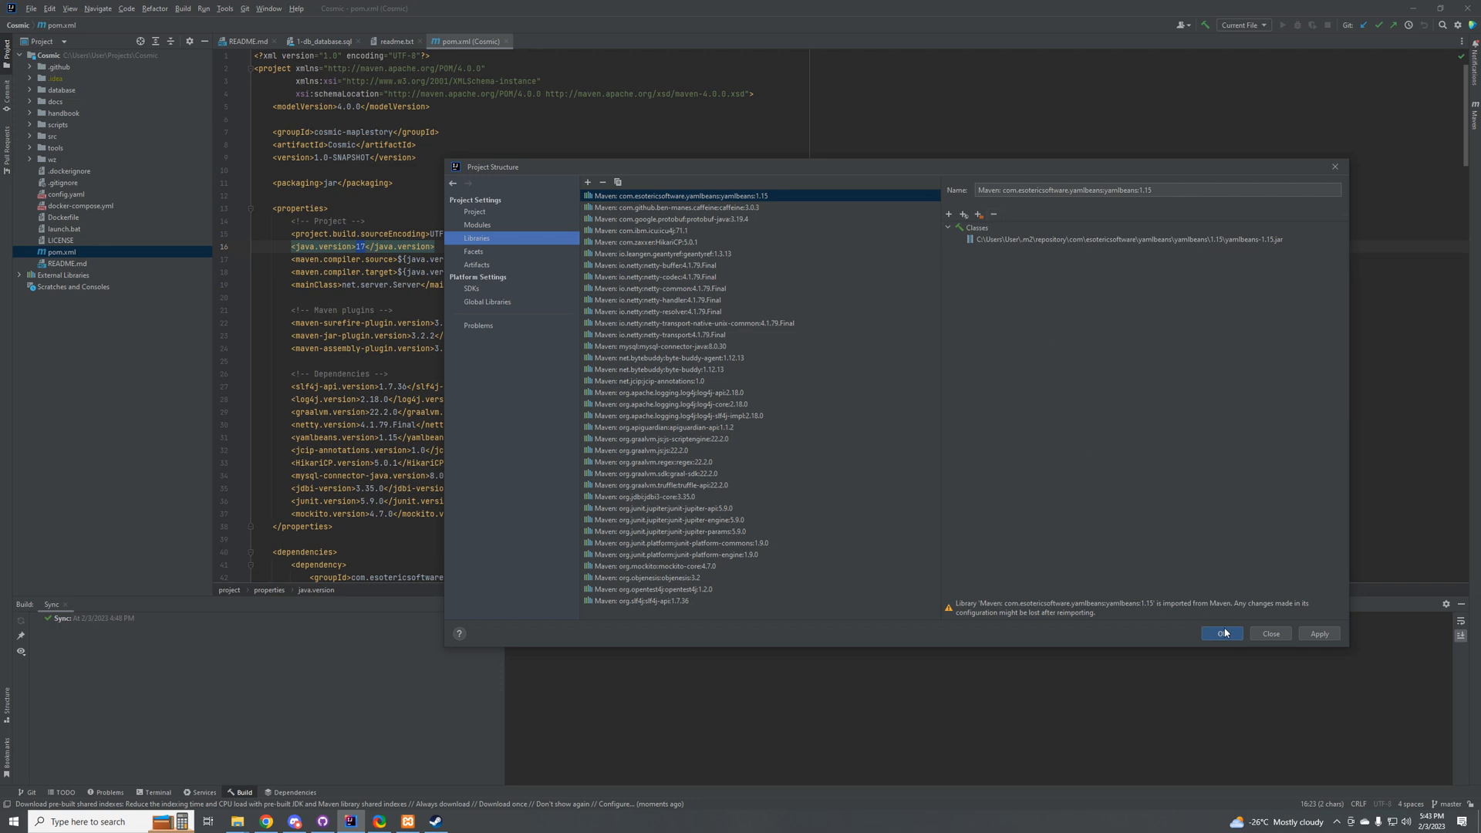
{"action": "left_click", "coordinate": [1317, 635]}
Step: Add a JAR artifact from modules with dependencies for the Cosmic module and browse for its main class
{"action": "left_click", "coordinate": [478, 264]}
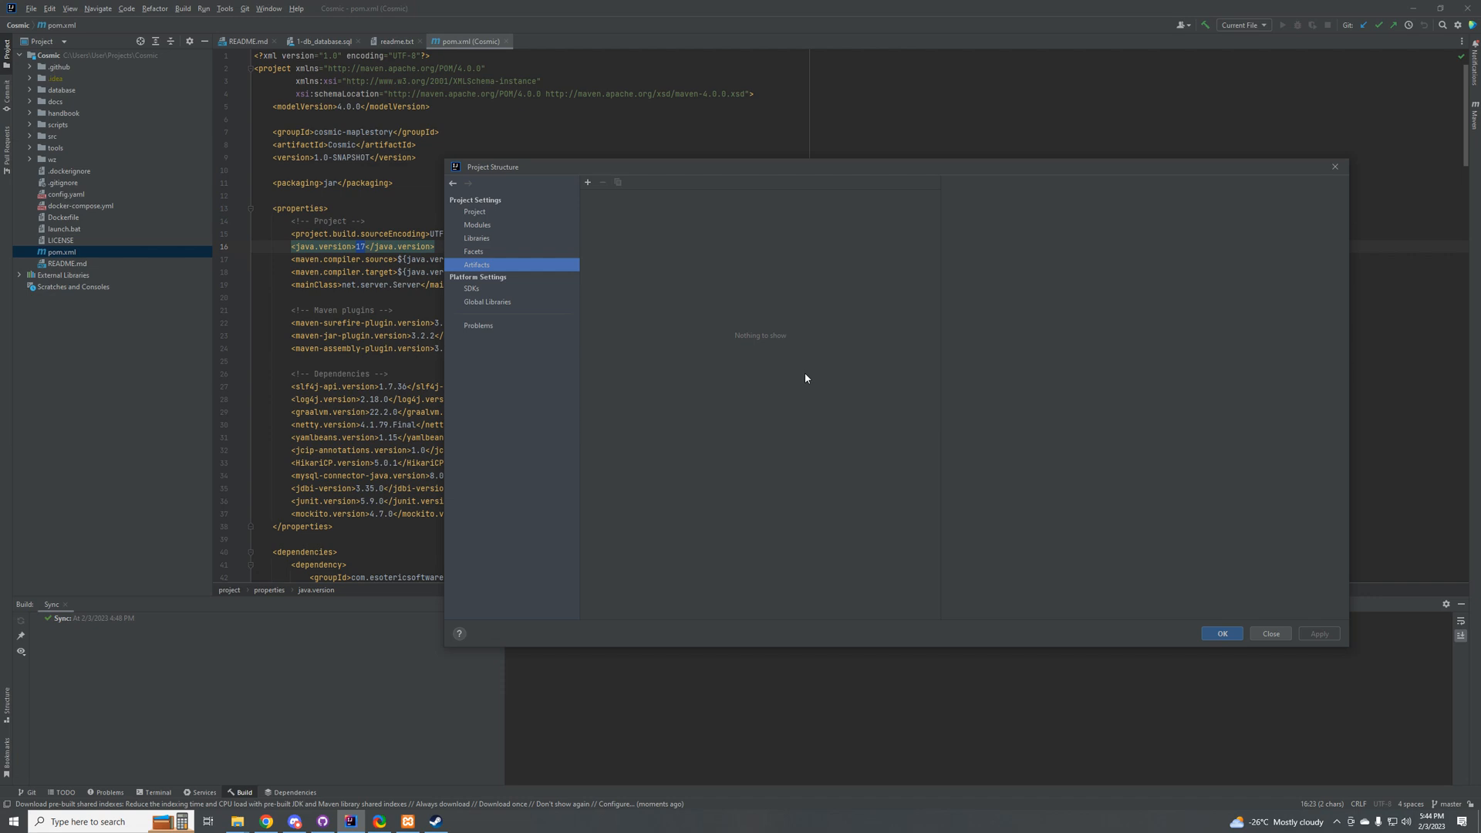
{"action": "left_click", "coordinate": [587, 182]}
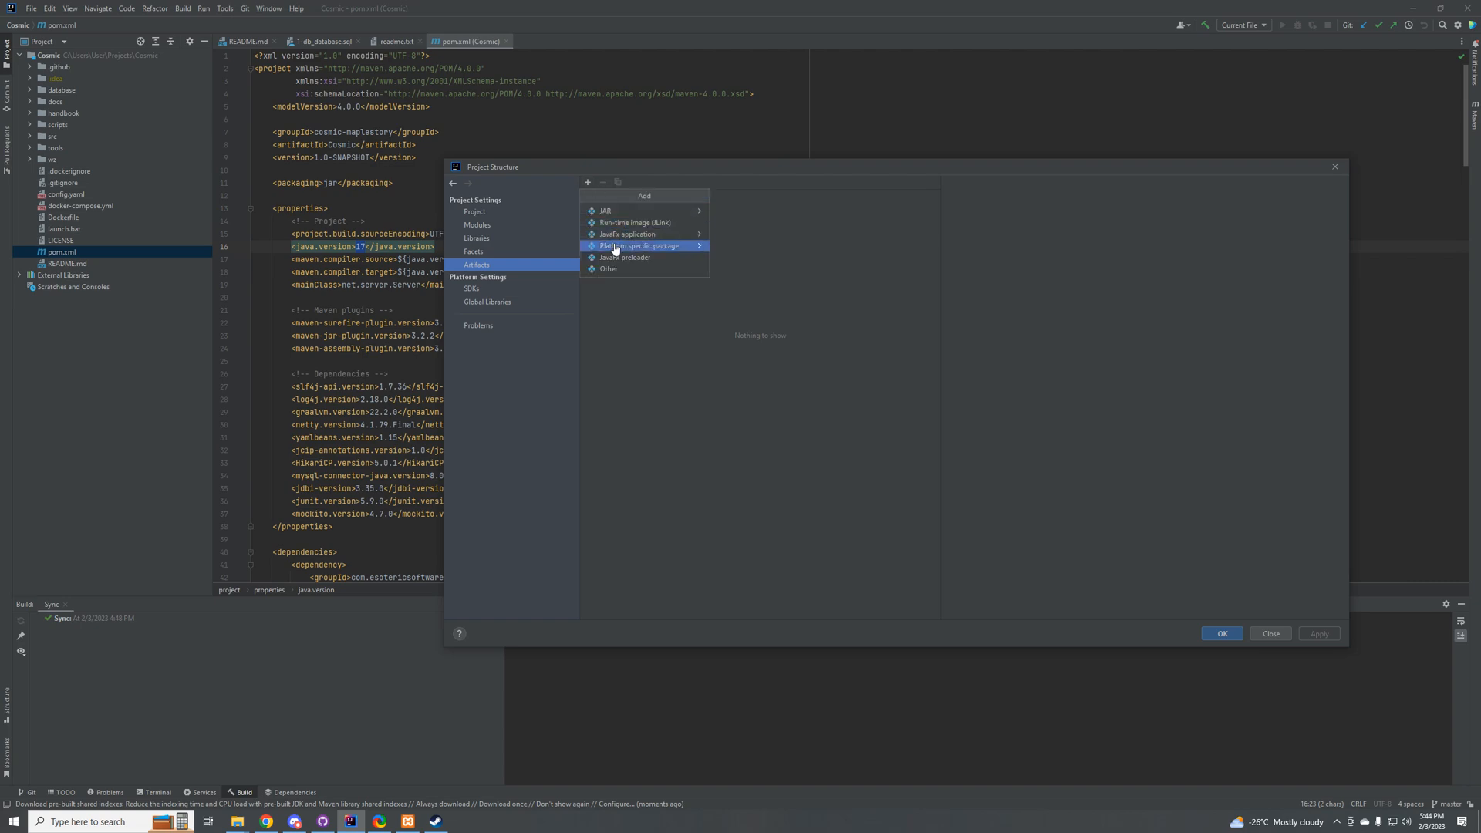
{"action": "mouse_move", "coordinate": [633, 216]}
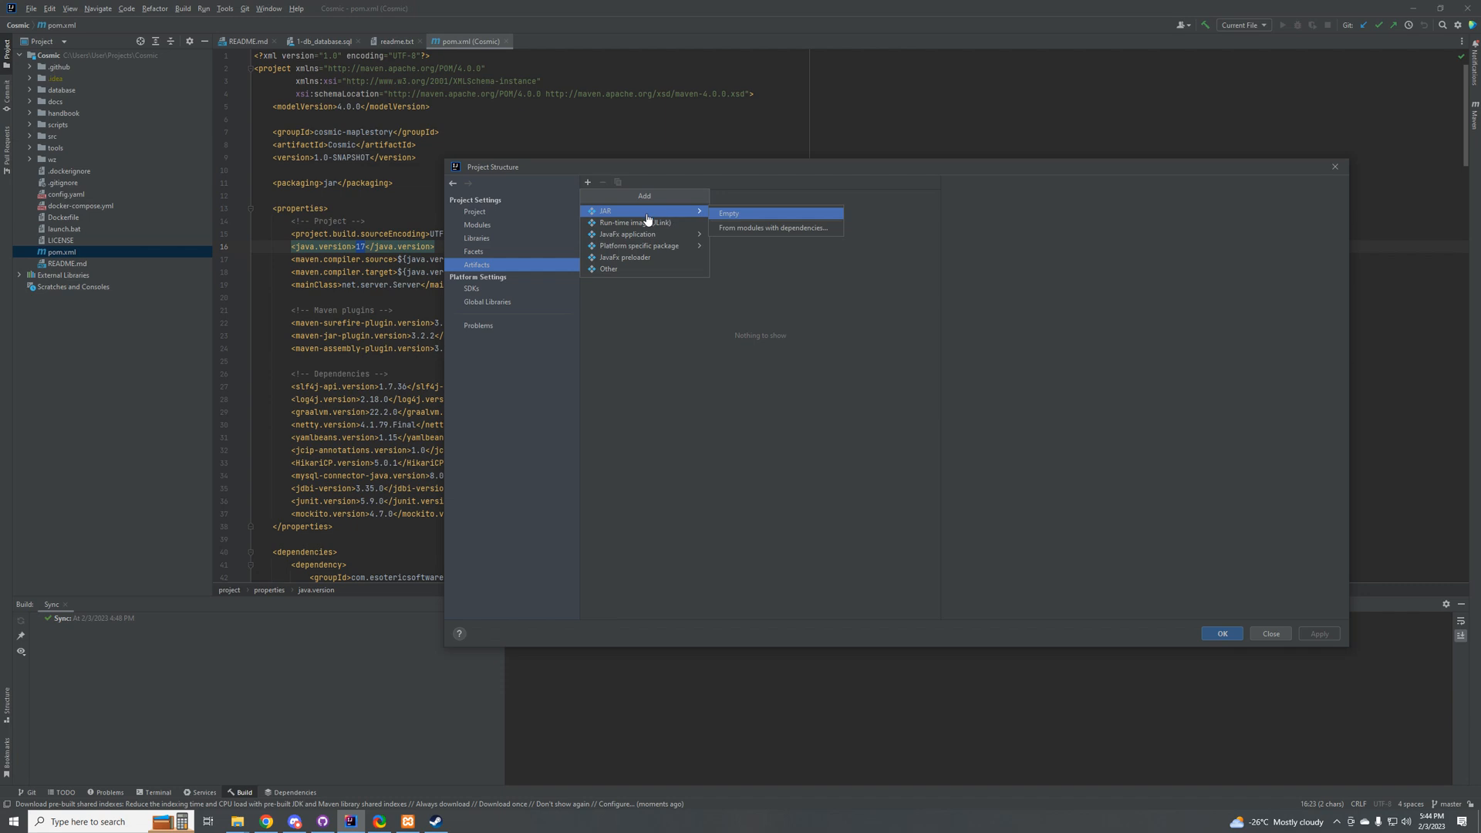
{"action": "left_click", "coordinate": [776, 231]}
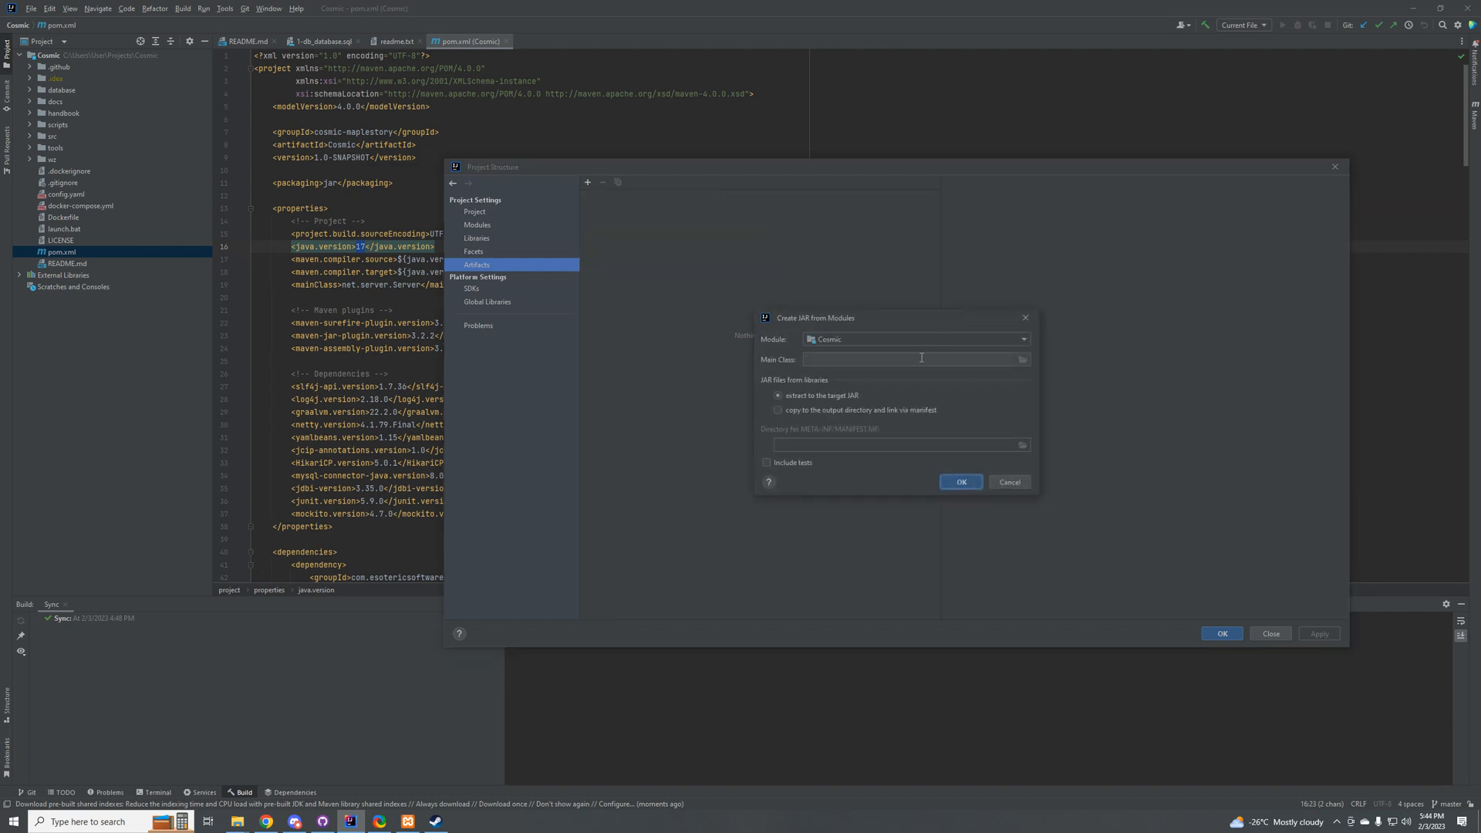
{"action": "left_click", "coordinate": [1022, 361]}
{"action": "left_click", "coordinate": [1023, 362]}
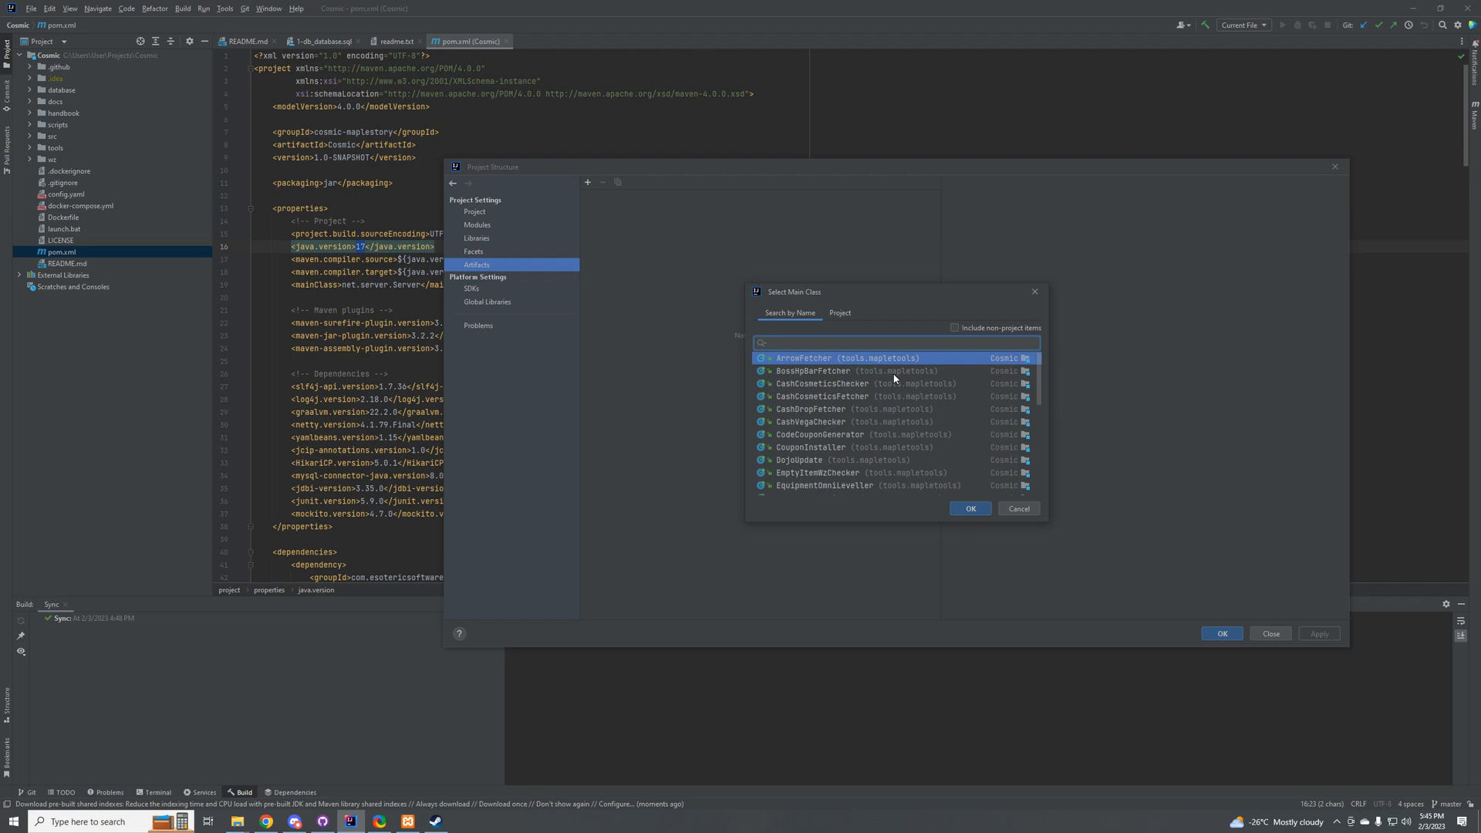
Step: Try to find the main class by searching for "net."
{"action": "type", "text": "Net"}
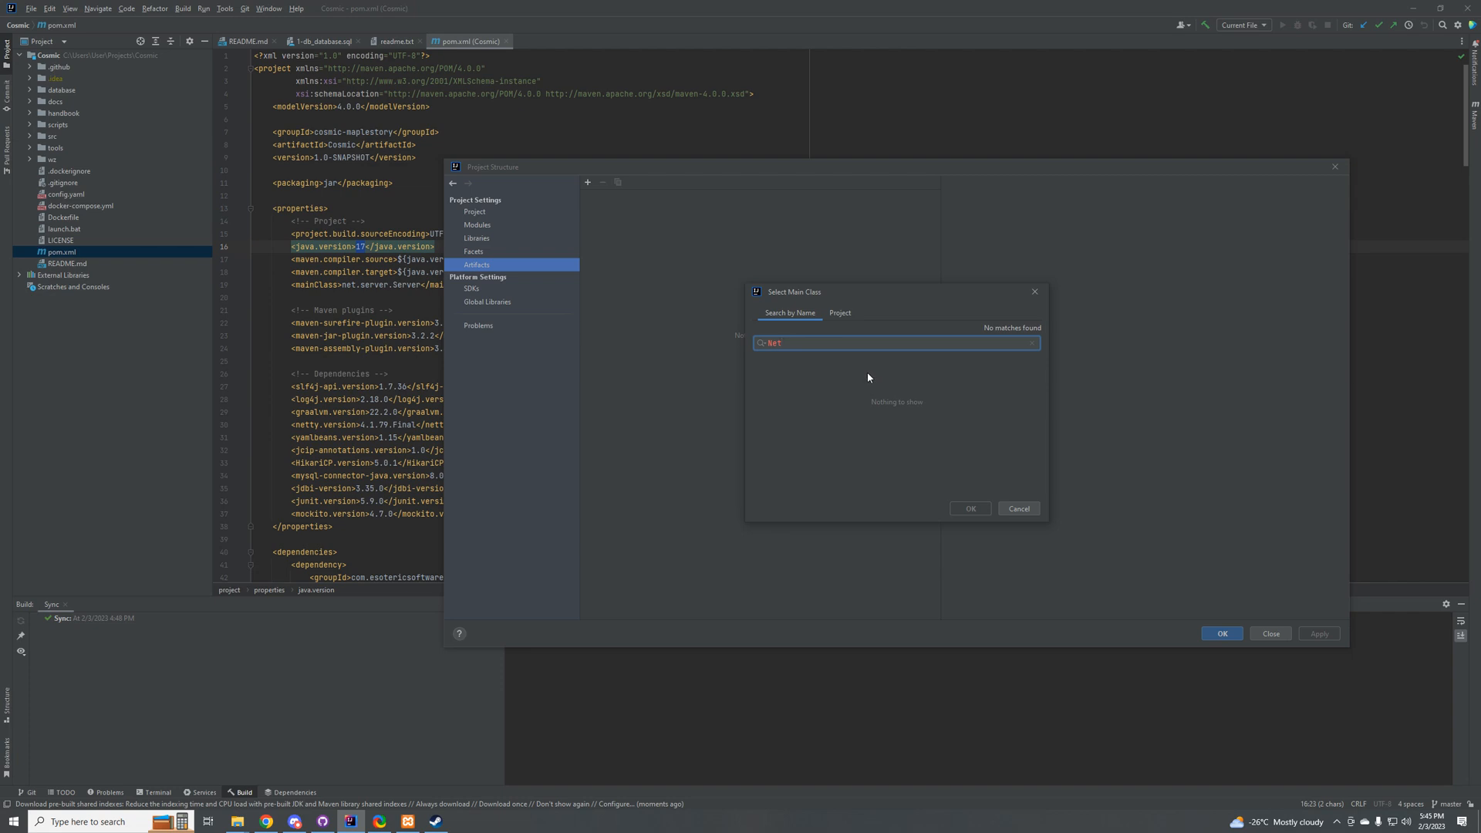
{"action": "key", "text": "BackSpace"}
{"action": "key", "text": "BackSpace"}
{"action": "key", "text": "BackSpace"}
{"action": "type", "text": "net."}
{"action": "key", "text": "BackSpace"}
{"action": "key", "text": "BackSpace"}
{"action": "key", "text": "BackSpace"}
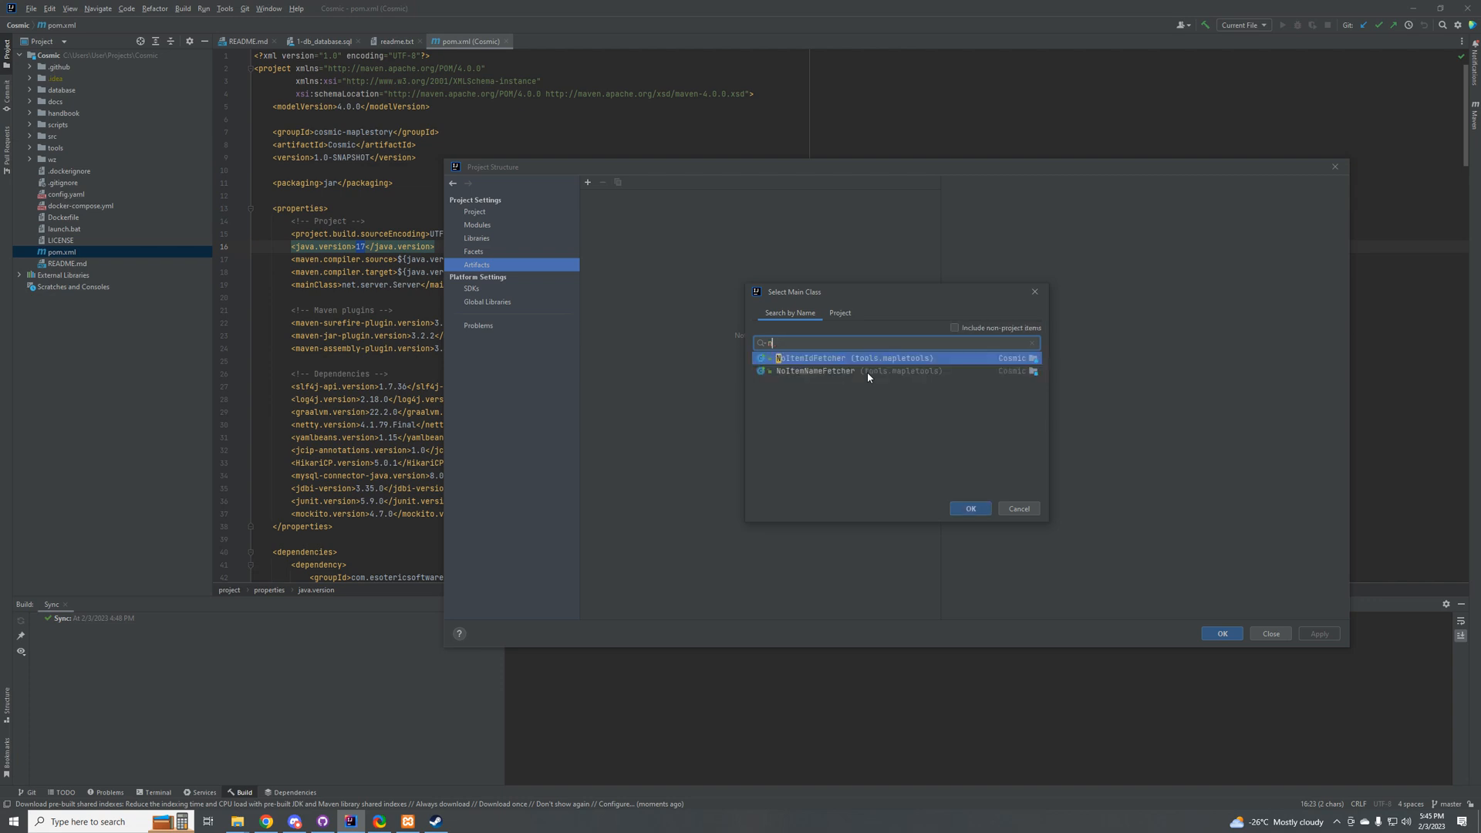
Step: Search for "Serv", pick net.server.Server as the main class, and create the JAR artifact with libraries extracted to the target JAR
{"action": "type", "text": "s"}
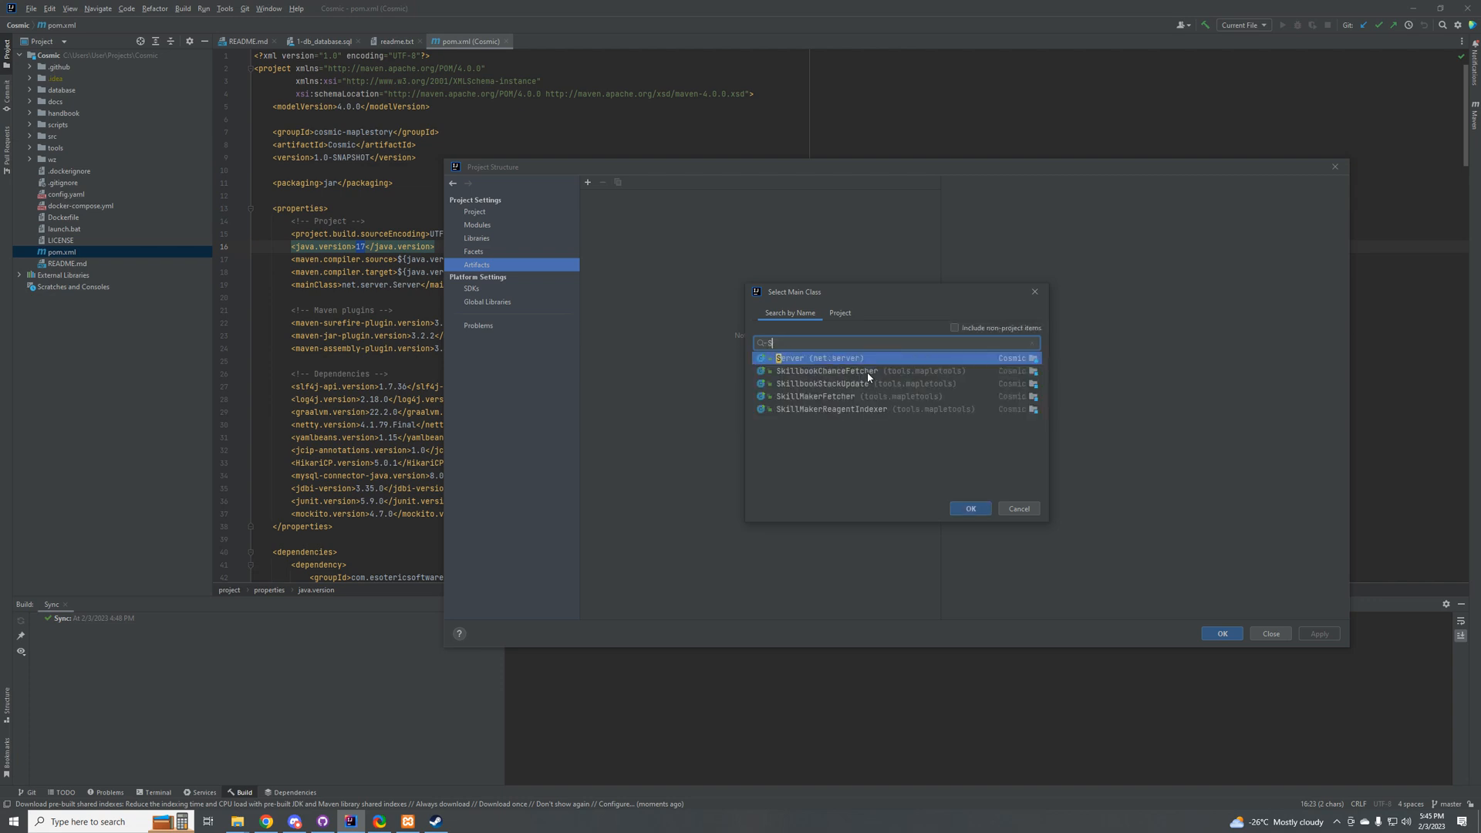
{"action": "type", "text": "erv"}
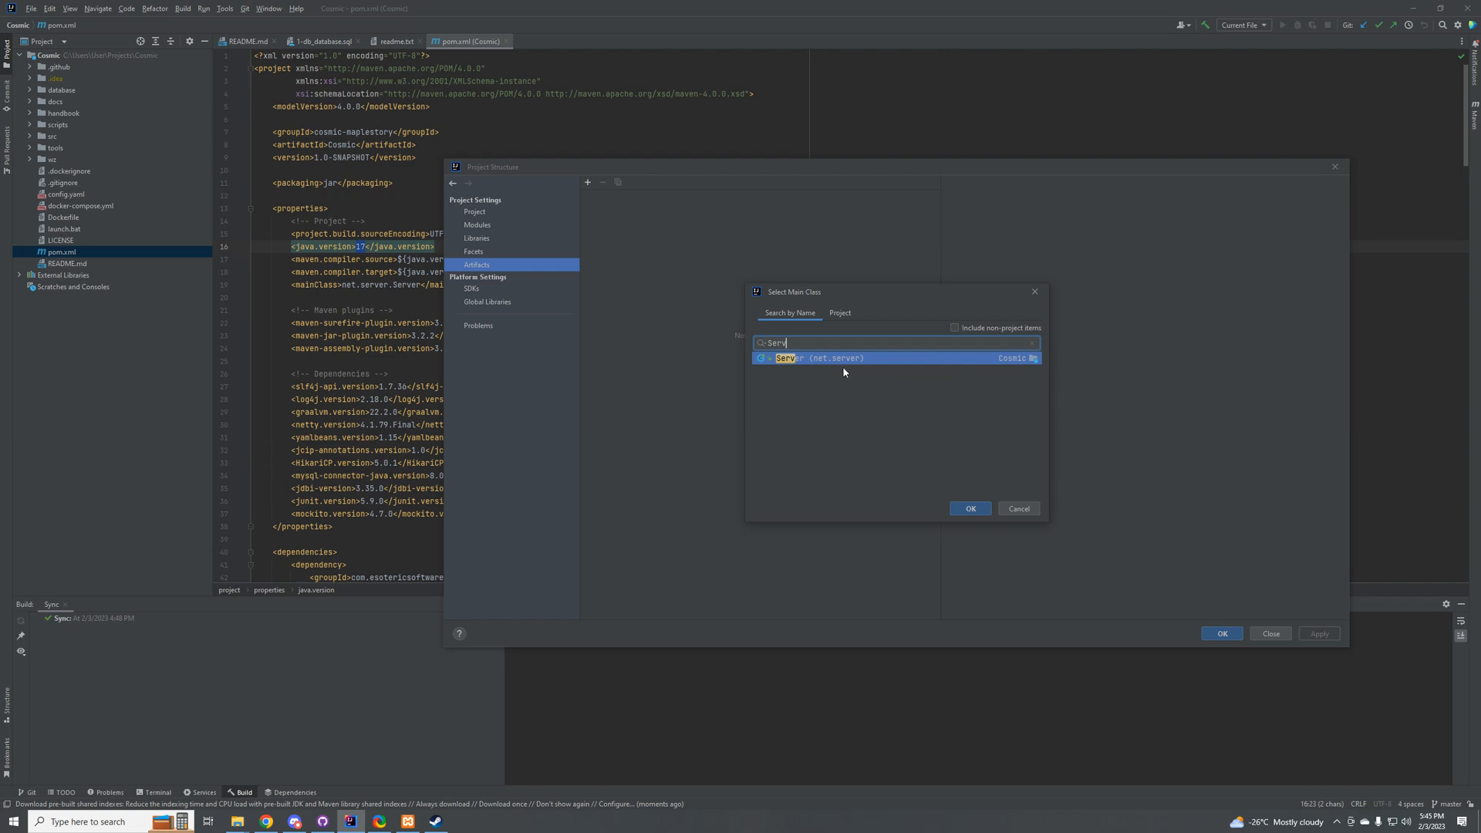
{"action": "double_click", "coordinate": [831, 359]}
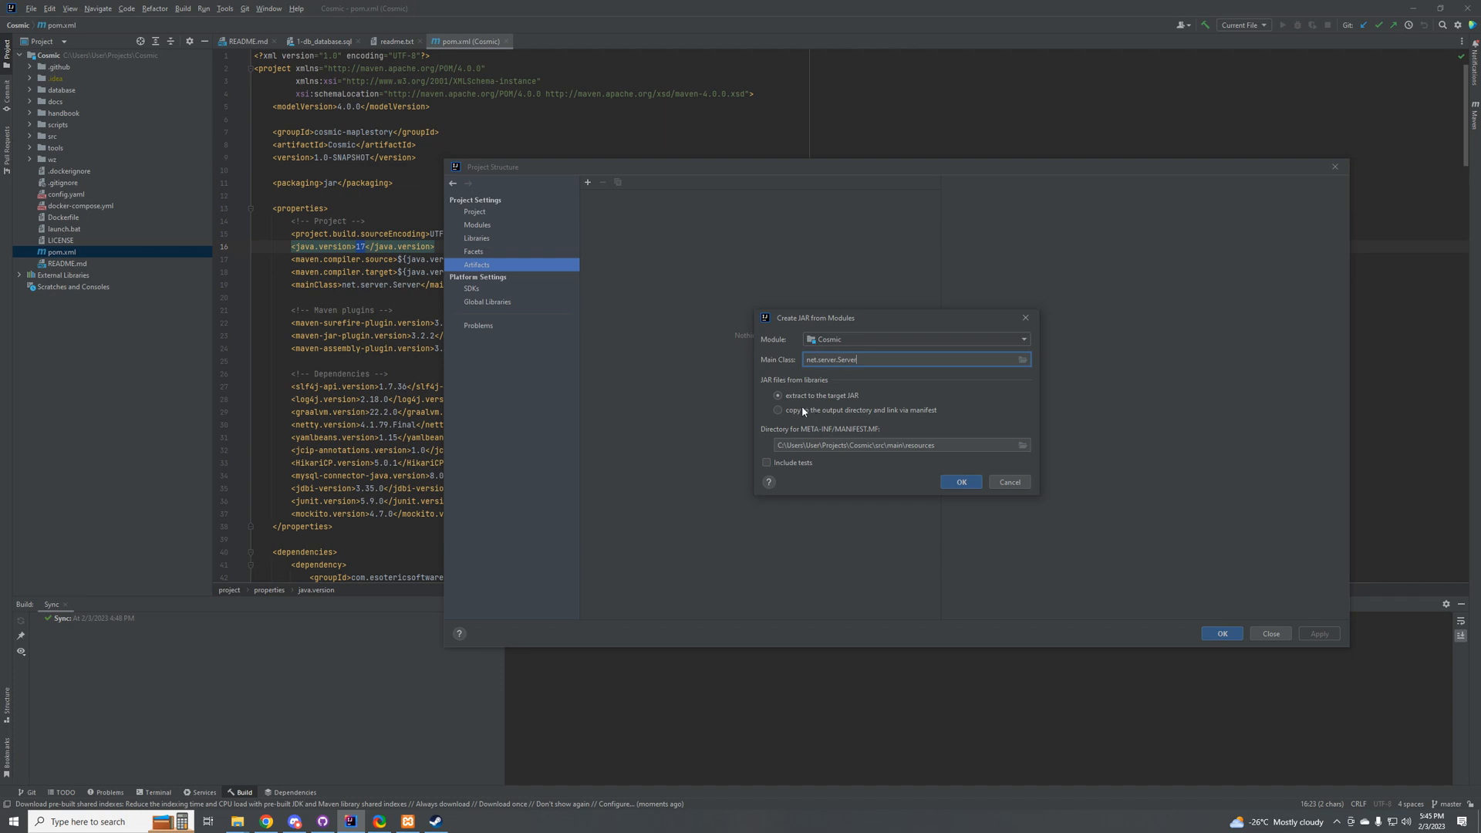
{"action": "triple_click", "coordinate": [842, 360]}
{"action": "left_click", "coordinate": [961, 484]}
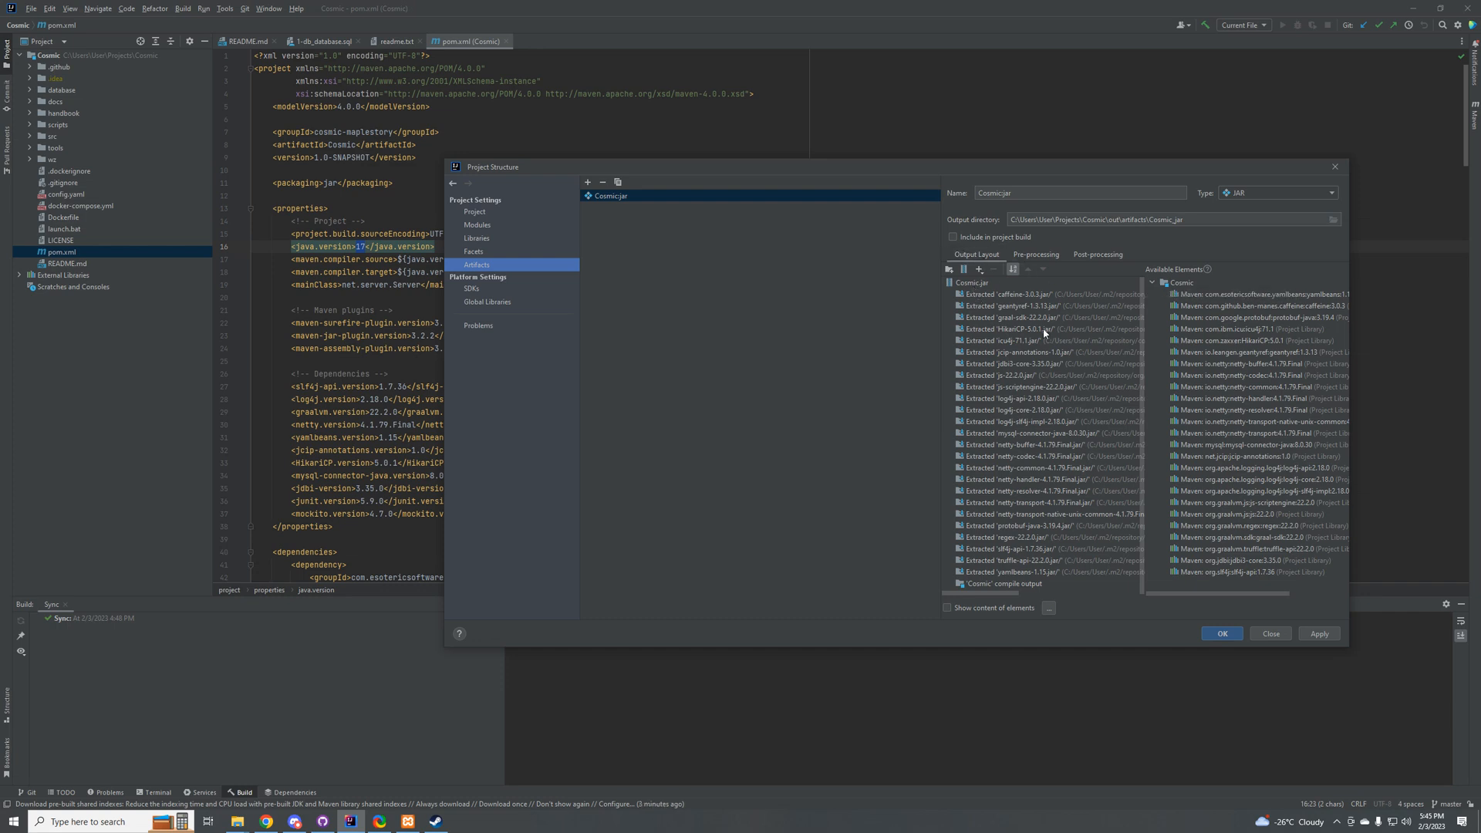
Step: Remove all extracted library JARs from the Cosmic.jar output layout, keeping only the 'Cosmic' compile output
{"action": "left_click", "coordinate": [1190, 296]}
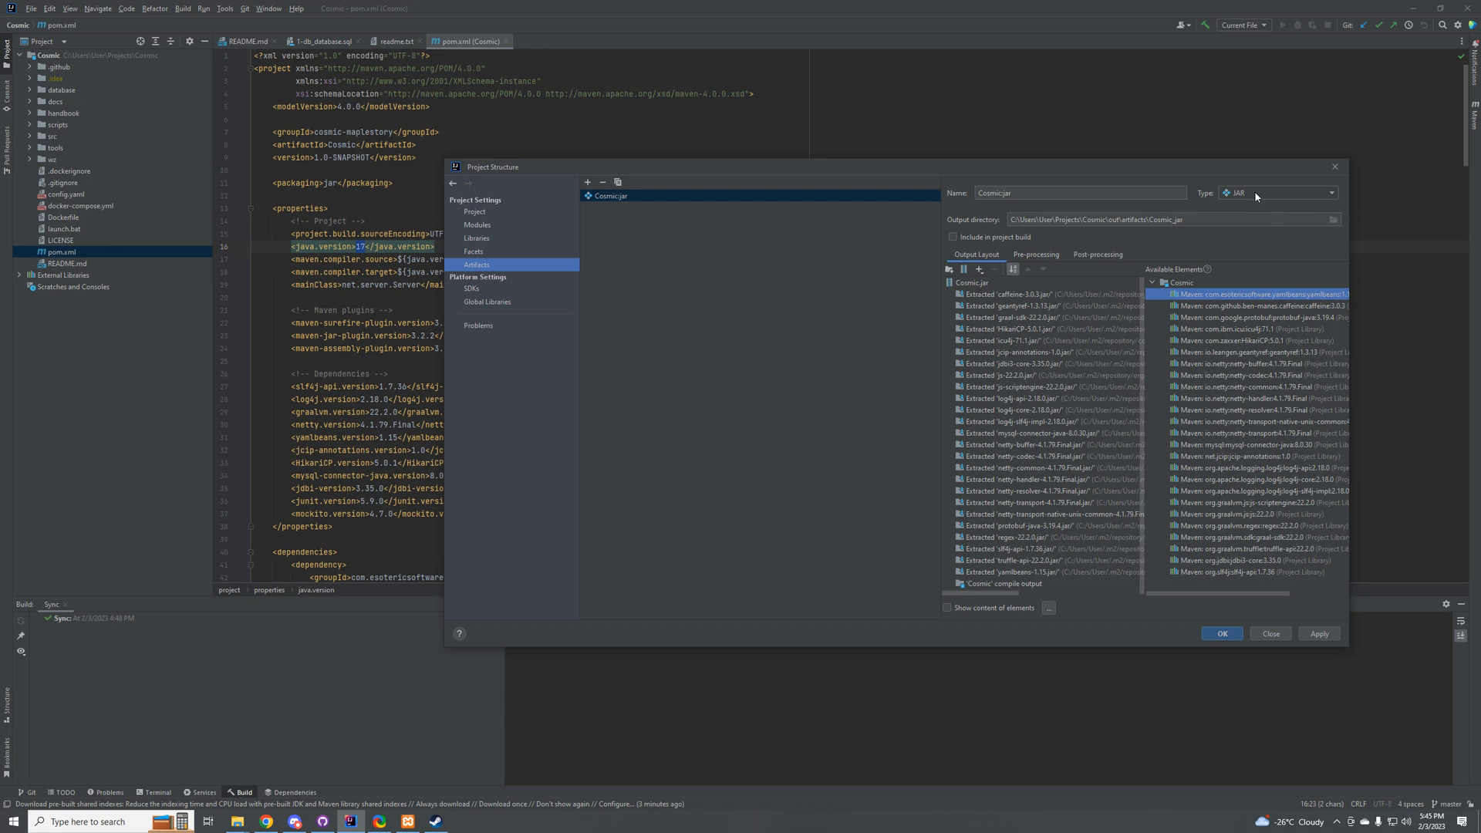
{"action": "left_click", "coordinate": [973, 282]}
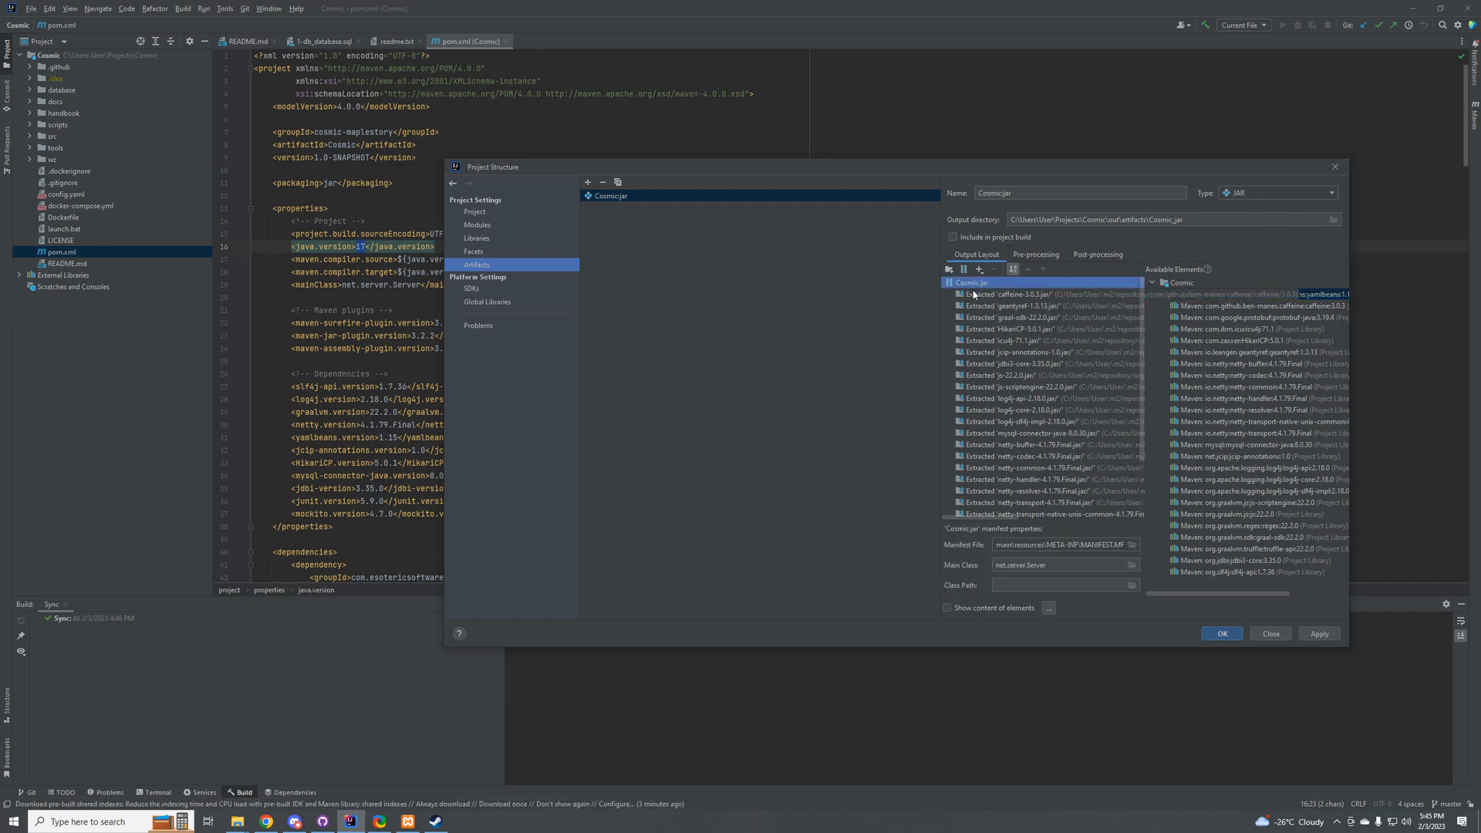
{"action": "left_click", "coordinate": [973, 294]}
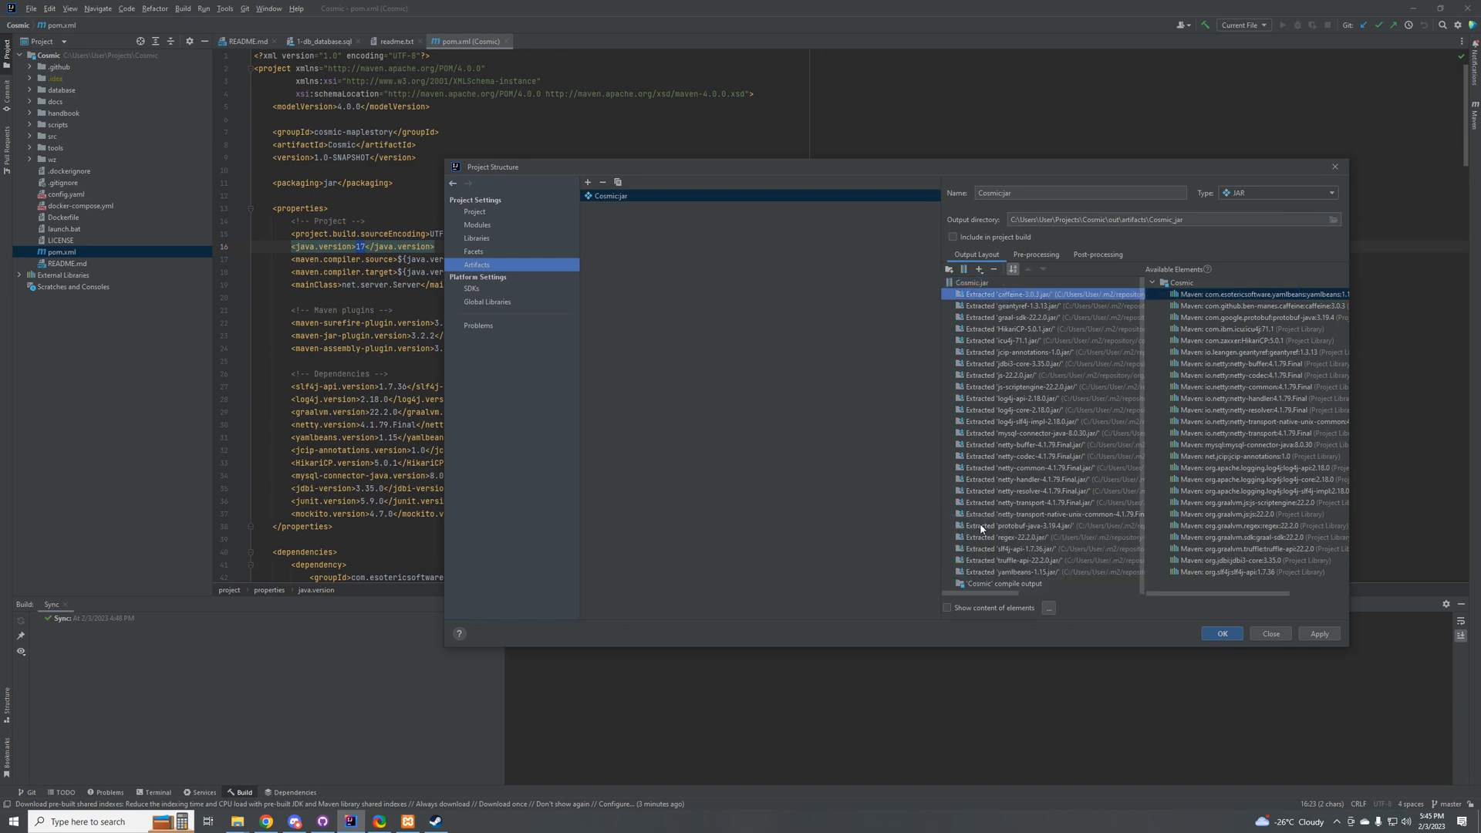
{"action": "left_click", "coordinate": [987, 572], "text": "shift"}
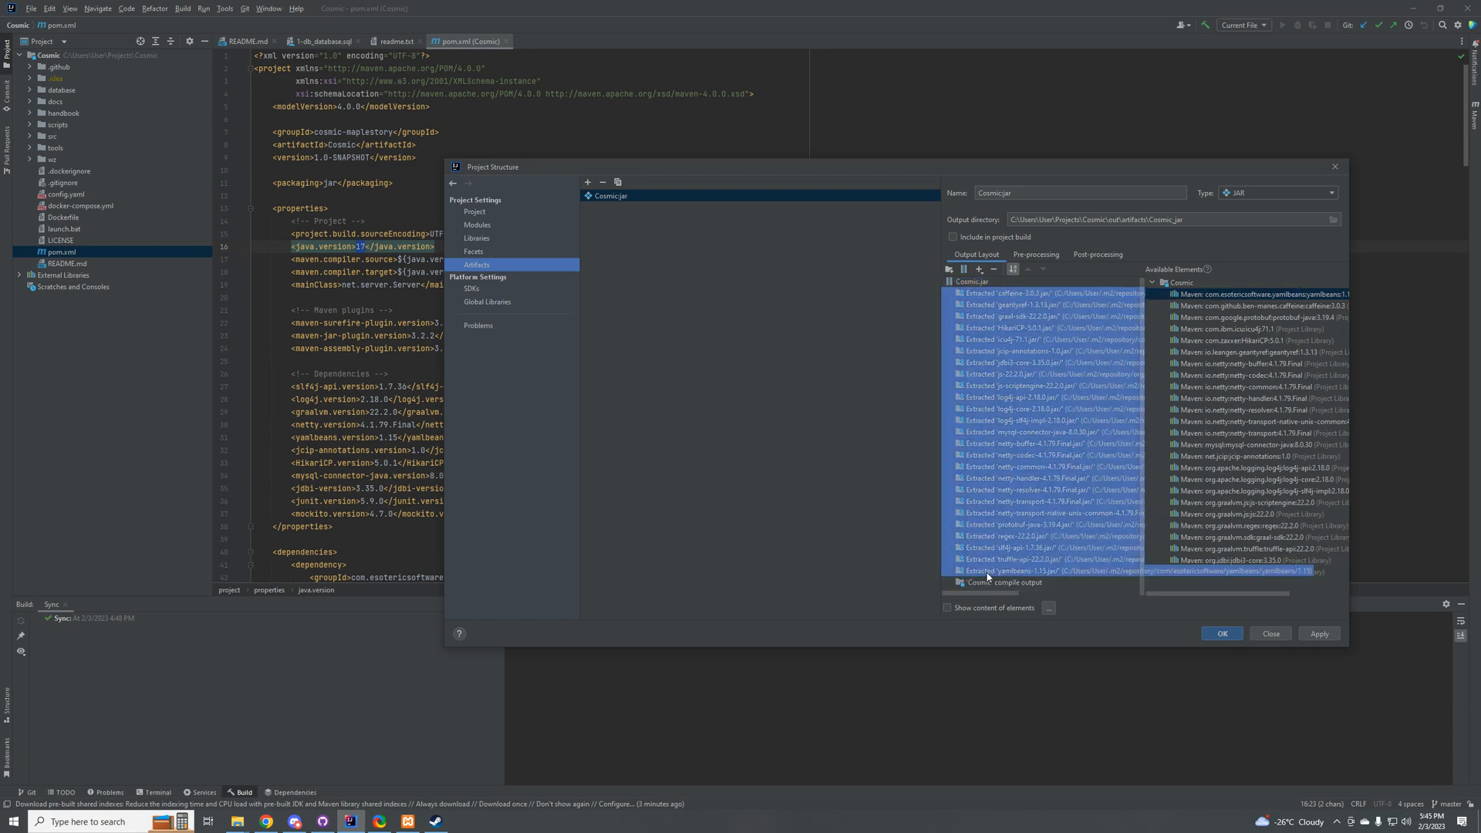
{"action": "right_click", "coordinate": [1002, 332]}
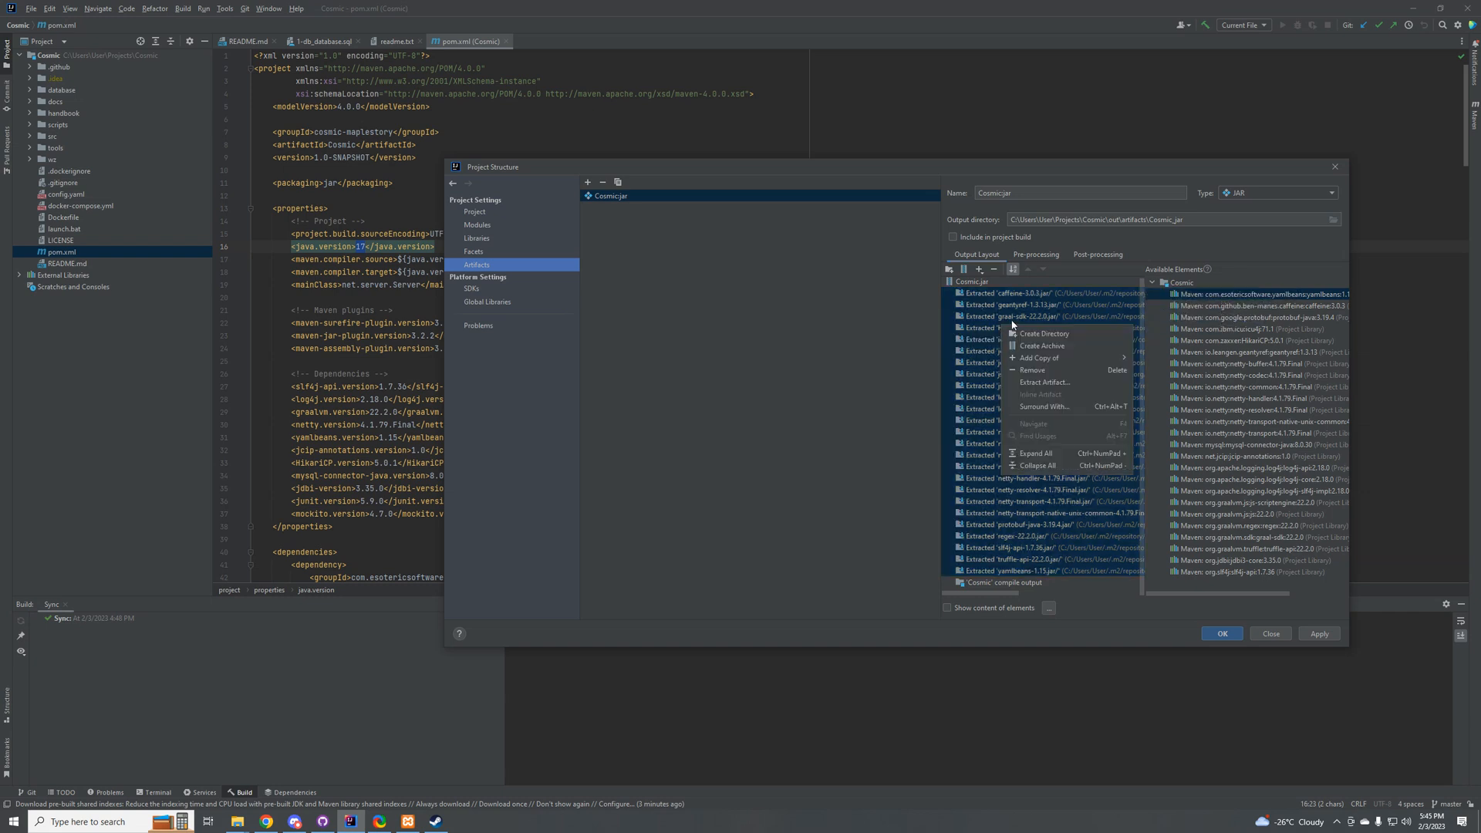
{"action": "left_click", "coordinate": [1044, 372]}
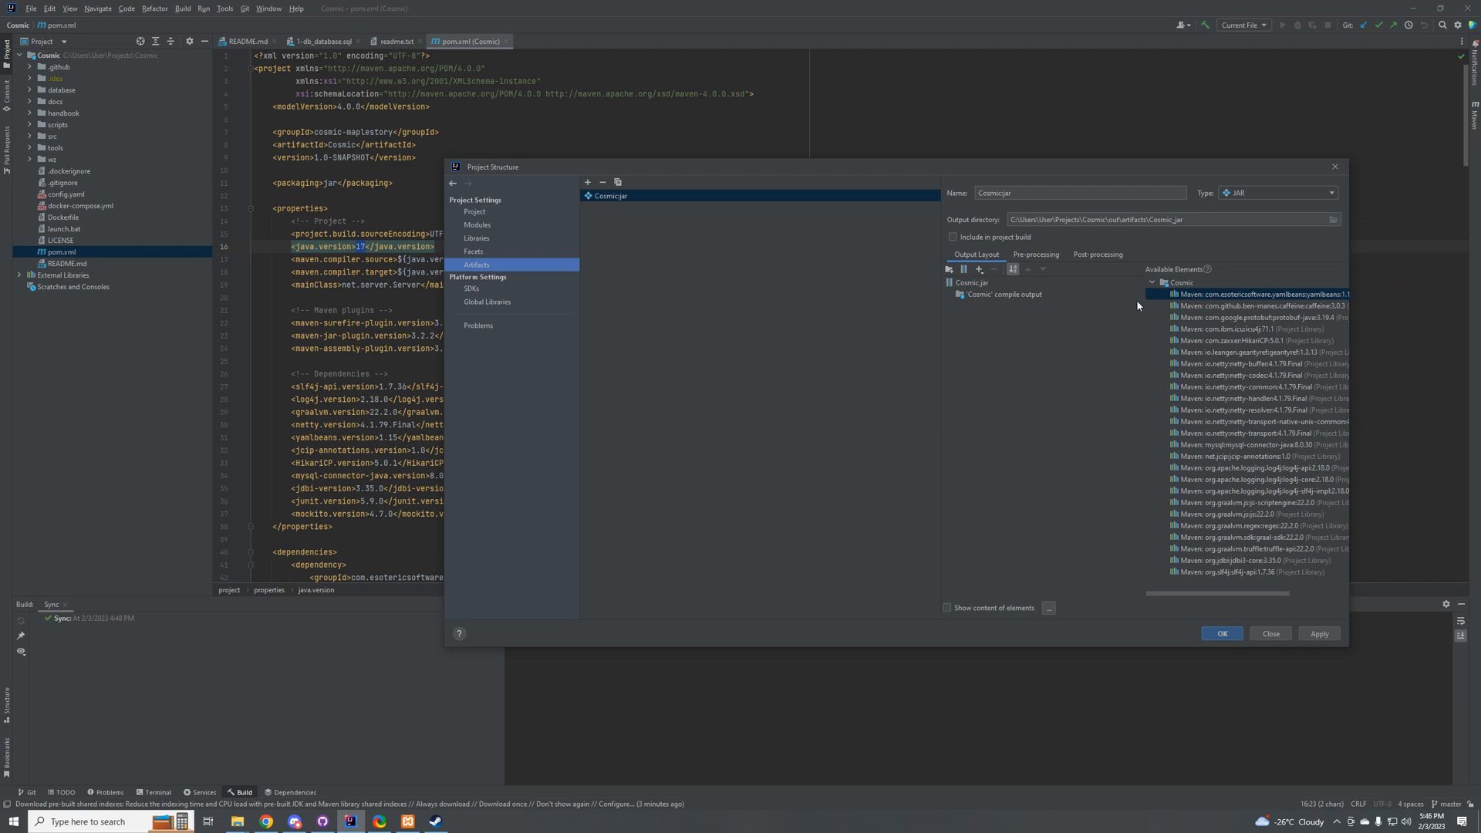
{"action": "left_click", "coordinate": [1014, 298]}
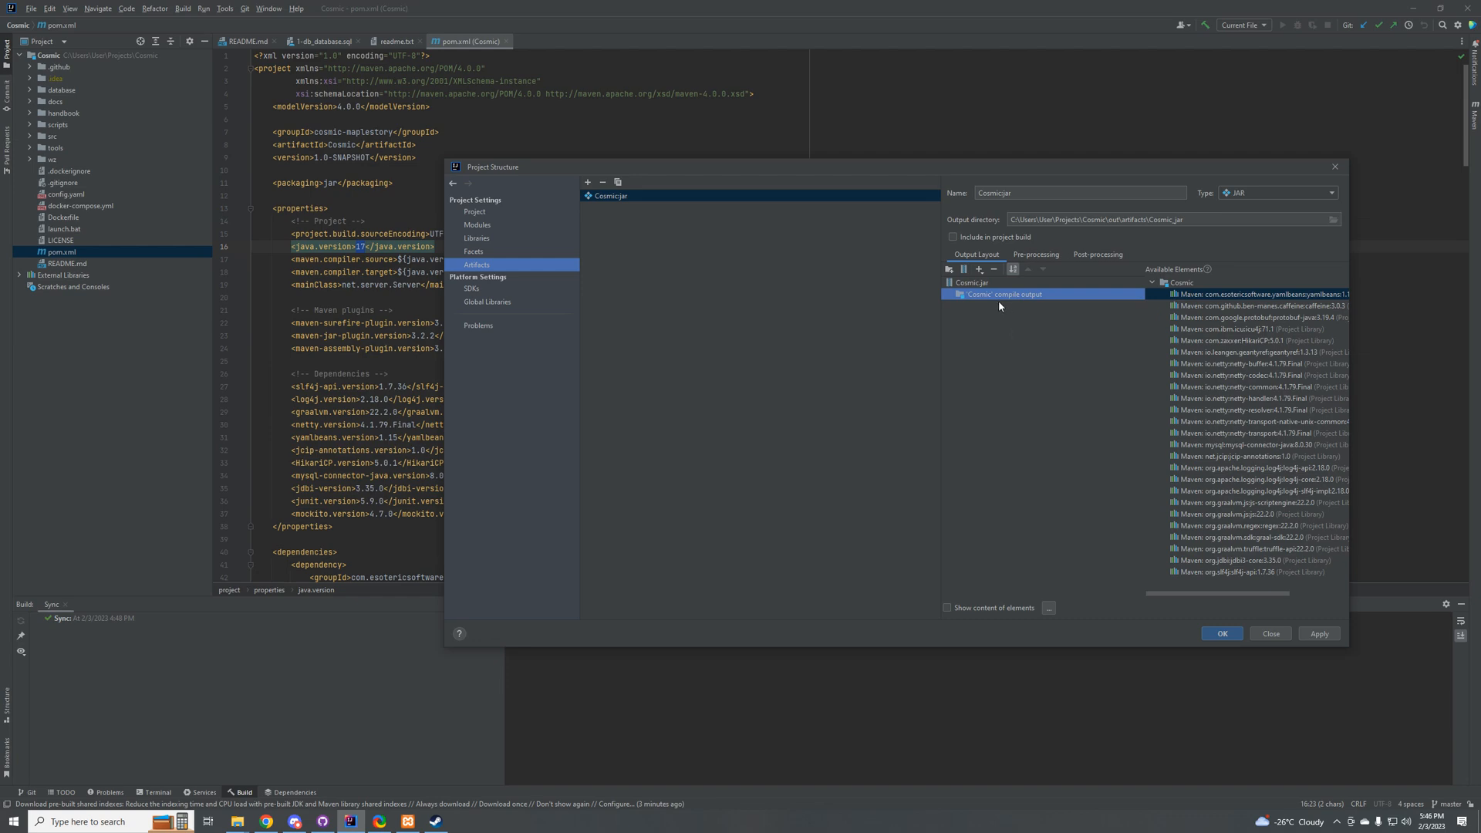
{"action": "right_click", "coordinate": [1003, 295]}
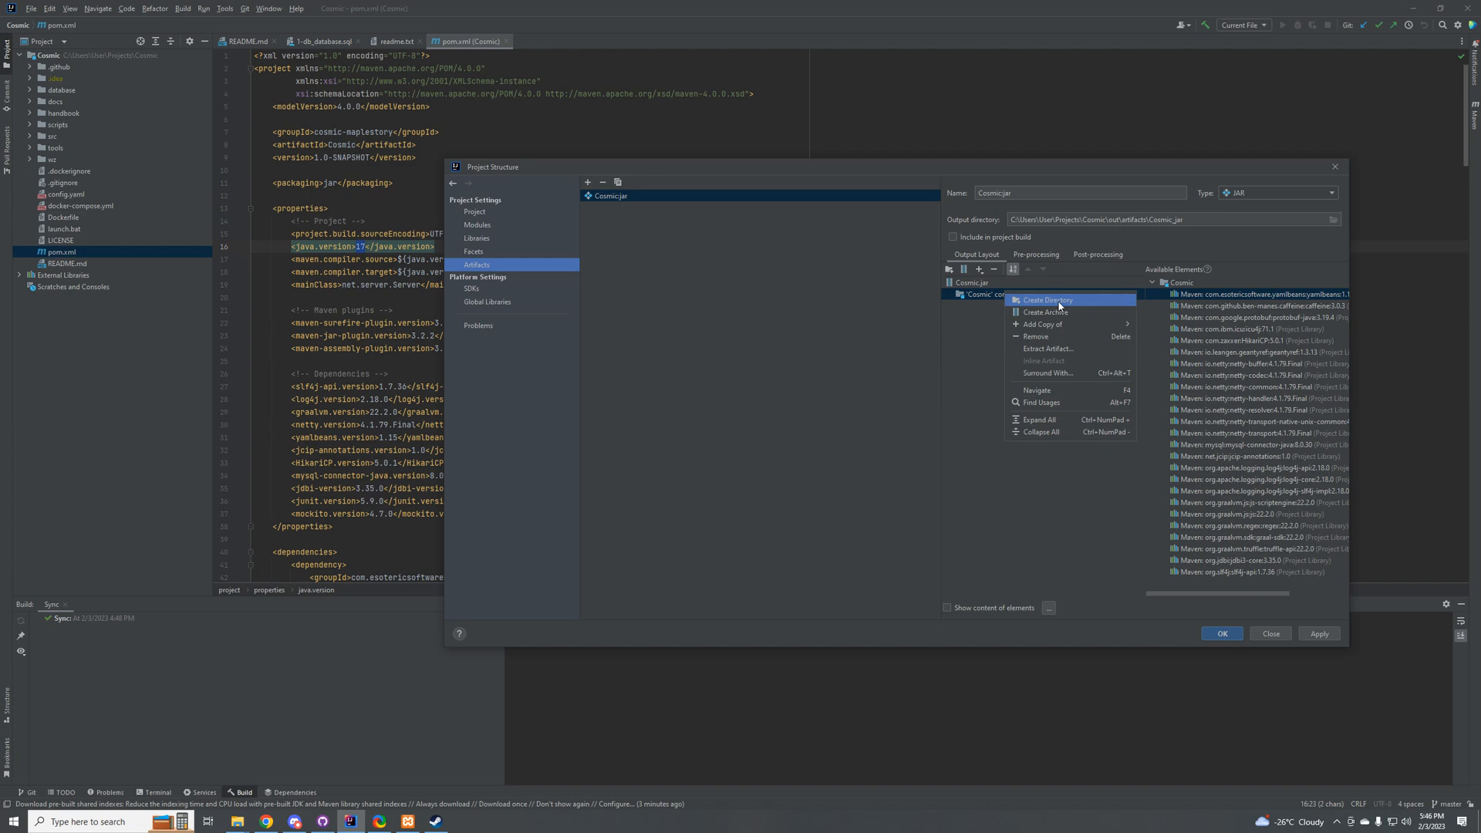
{"action": "left_click", "coordinate": [983, 280]}
{"action": "right_click", "coordinate": [989, 280]}
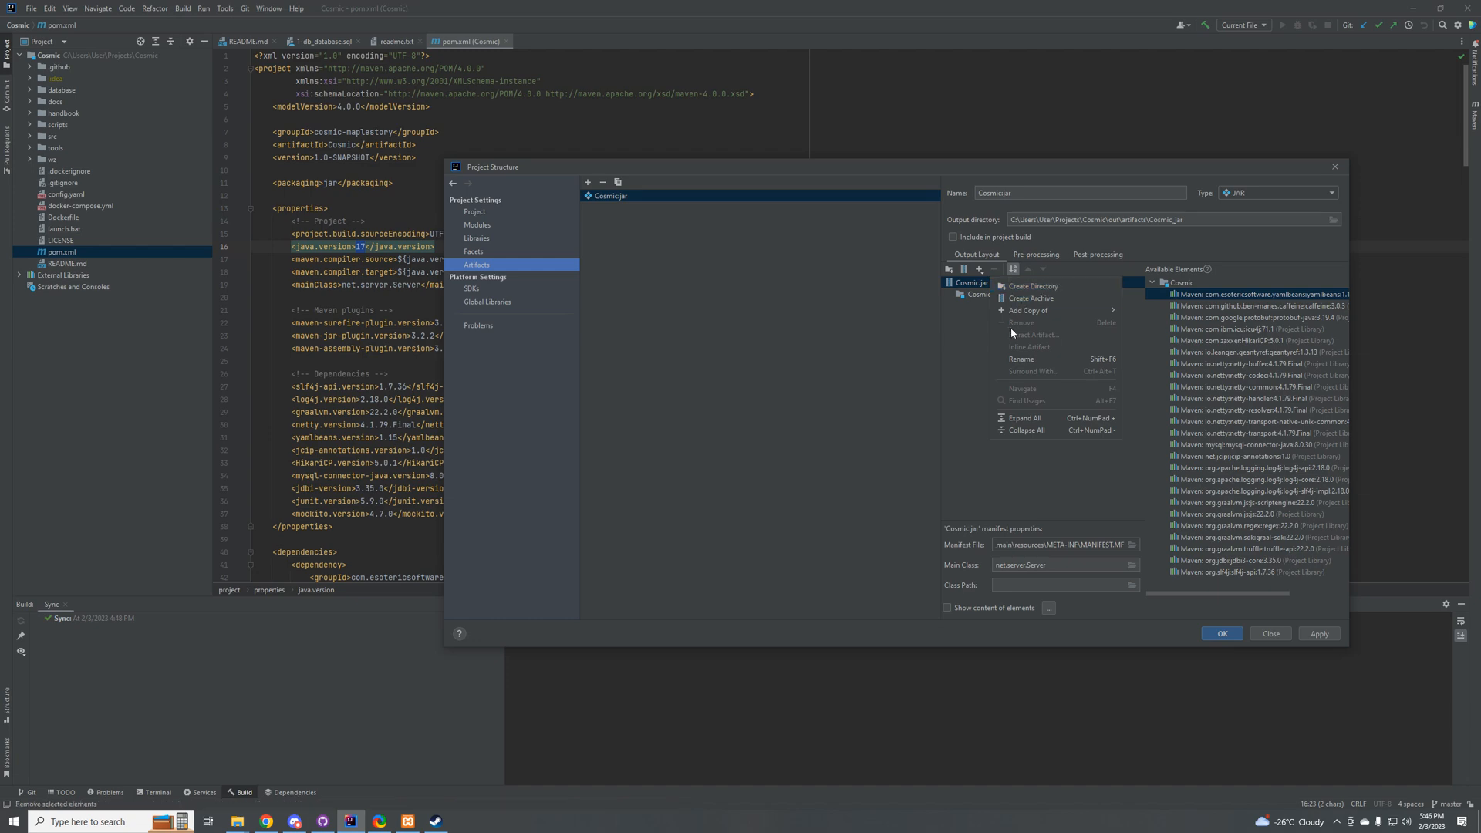
{"action": "left_click", "coordinate": [966, 340]}
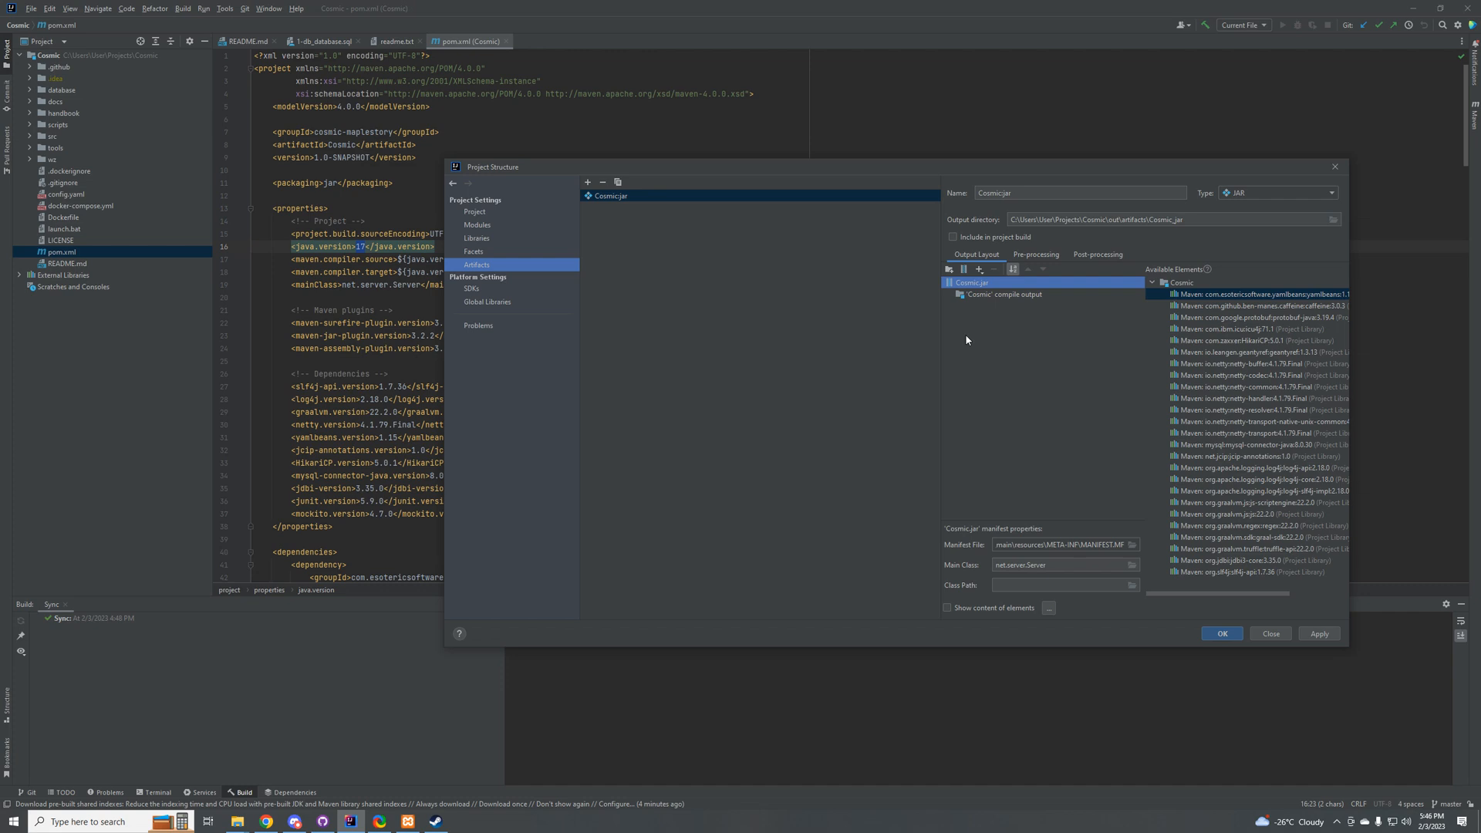
{"action": "right_click", "coordinate": [975, 282]}
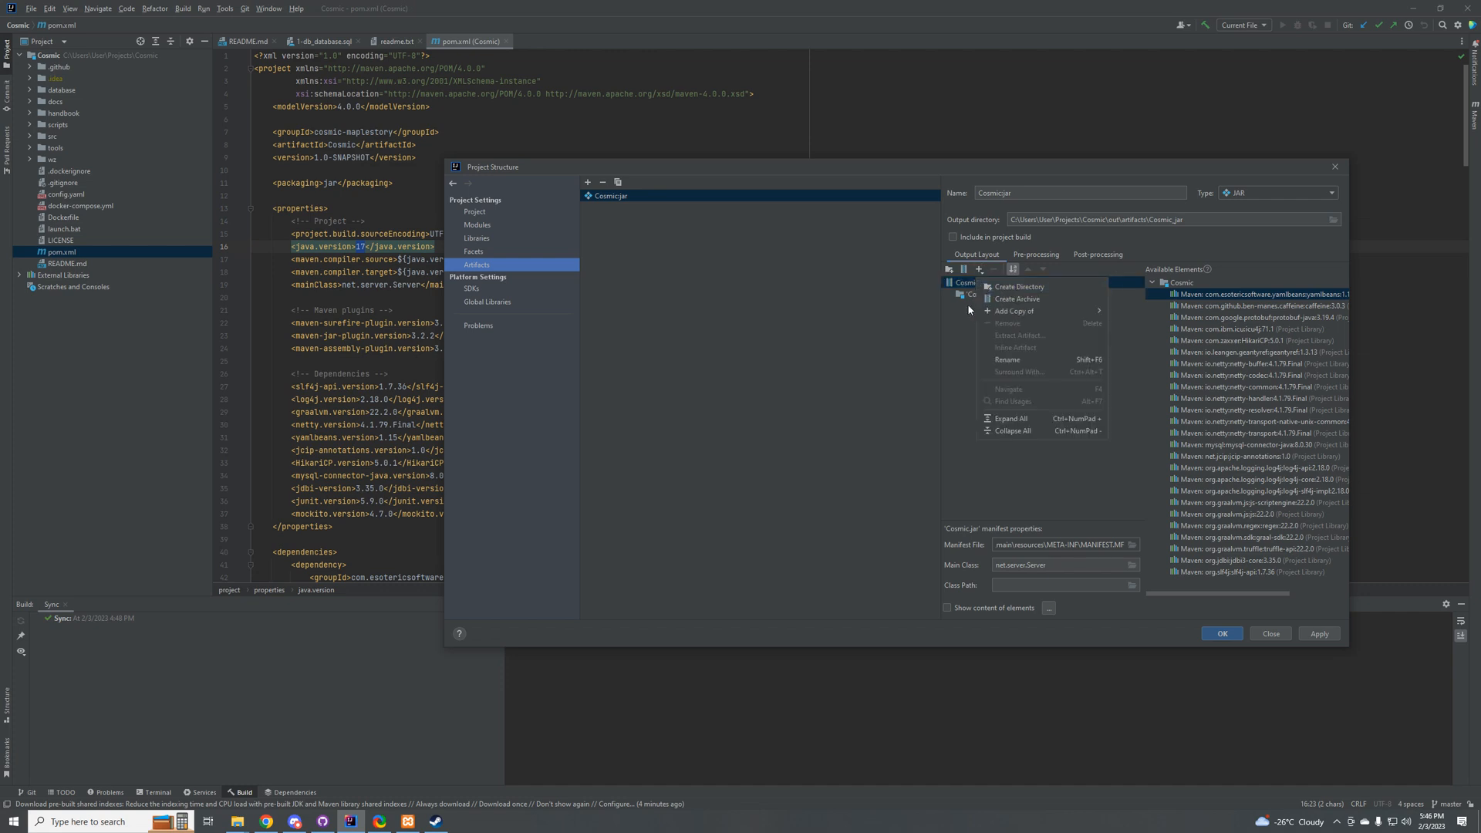
{"action": "left_click", "coordinate": [973, 286]}
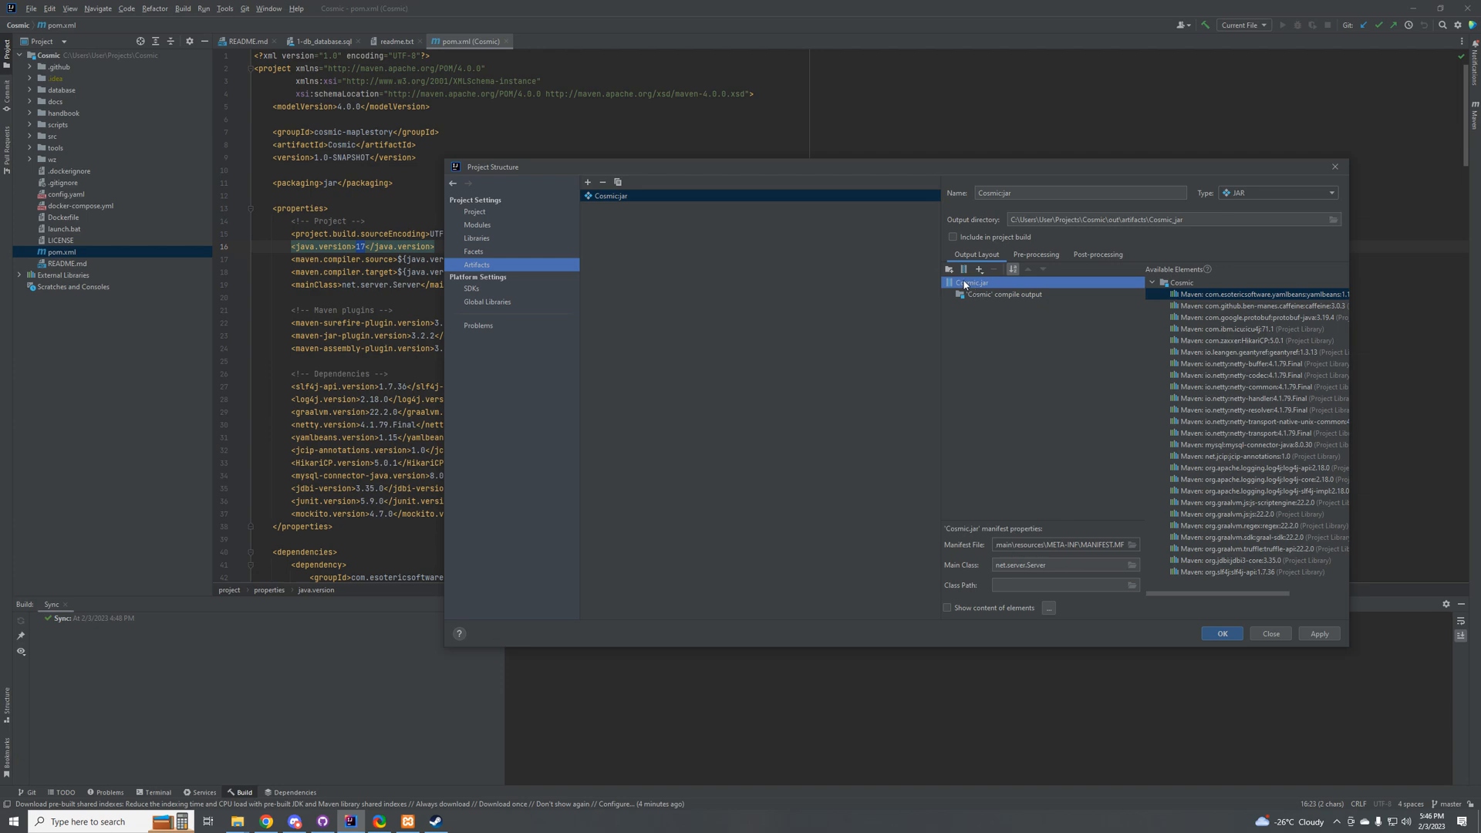
{"action": "right_click", "coordinate": [965, 284]}
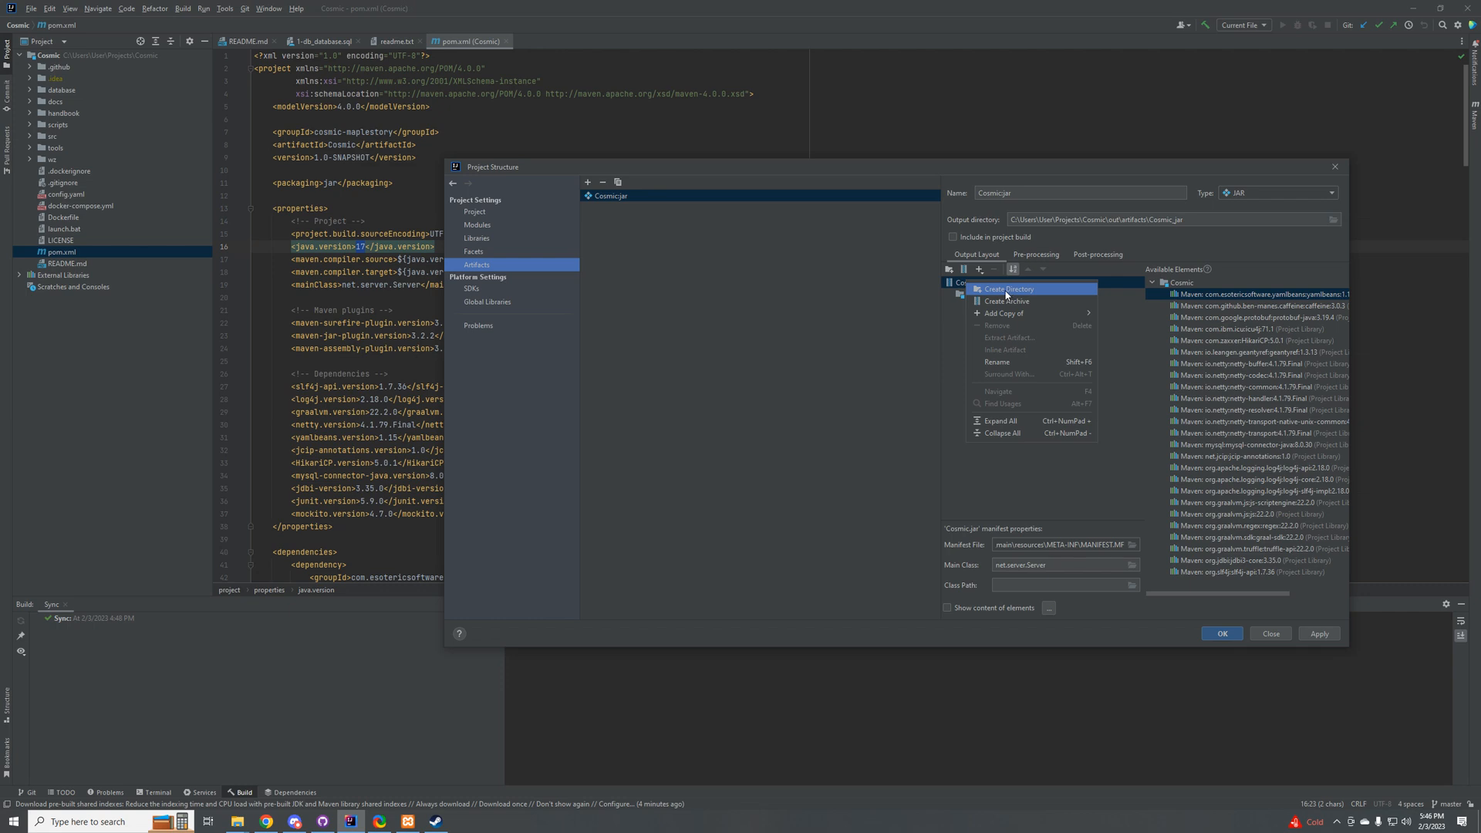
{"action": "left_click", "coordinate": [1114, 354]}
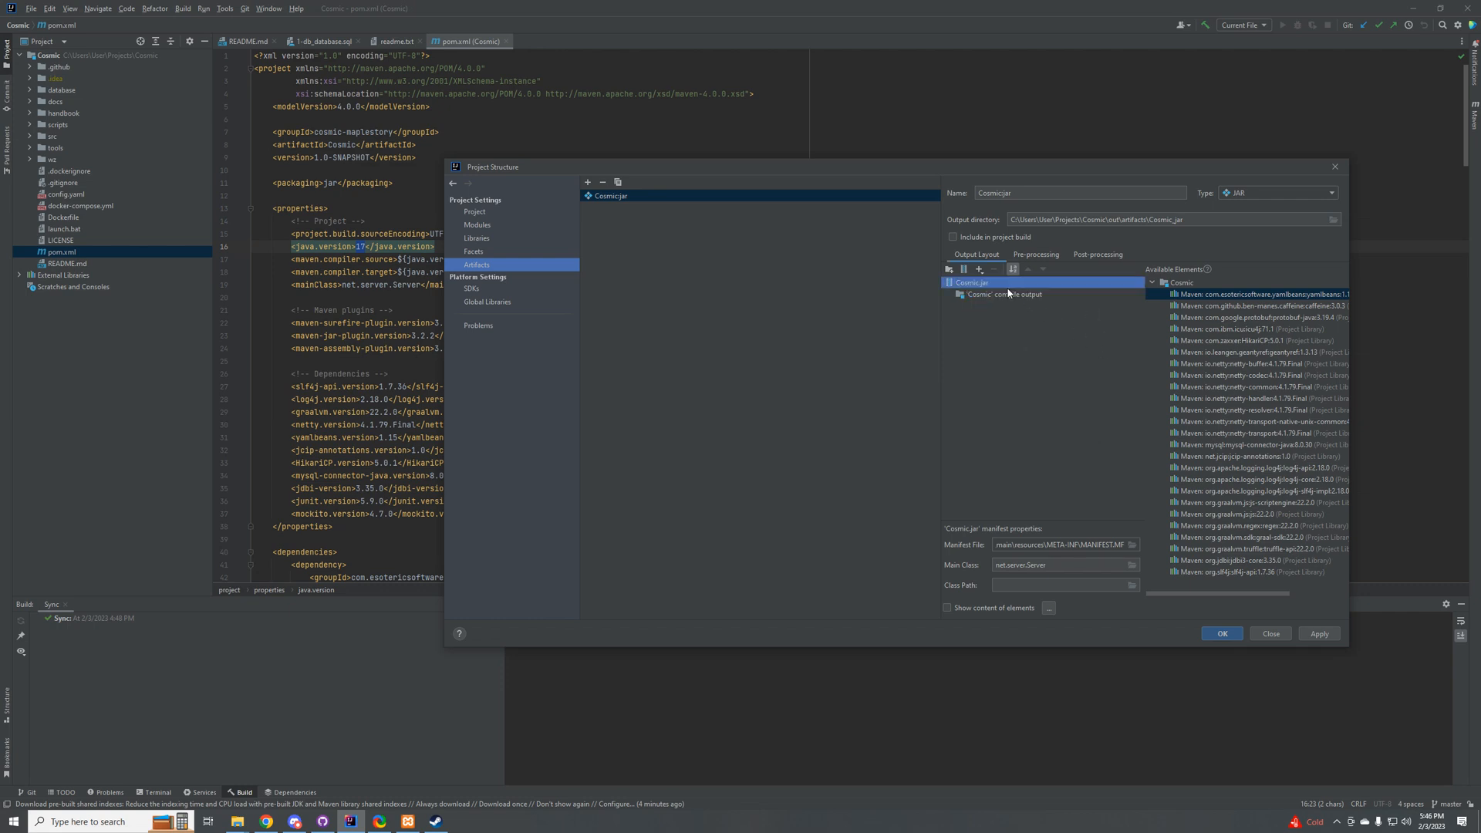
Step: Change the Cosmic.jar artifact's output directory to the project's dist folder, apply it and close the project structure settings
{"action": "left_click", "coordinate": [1184, 220]}
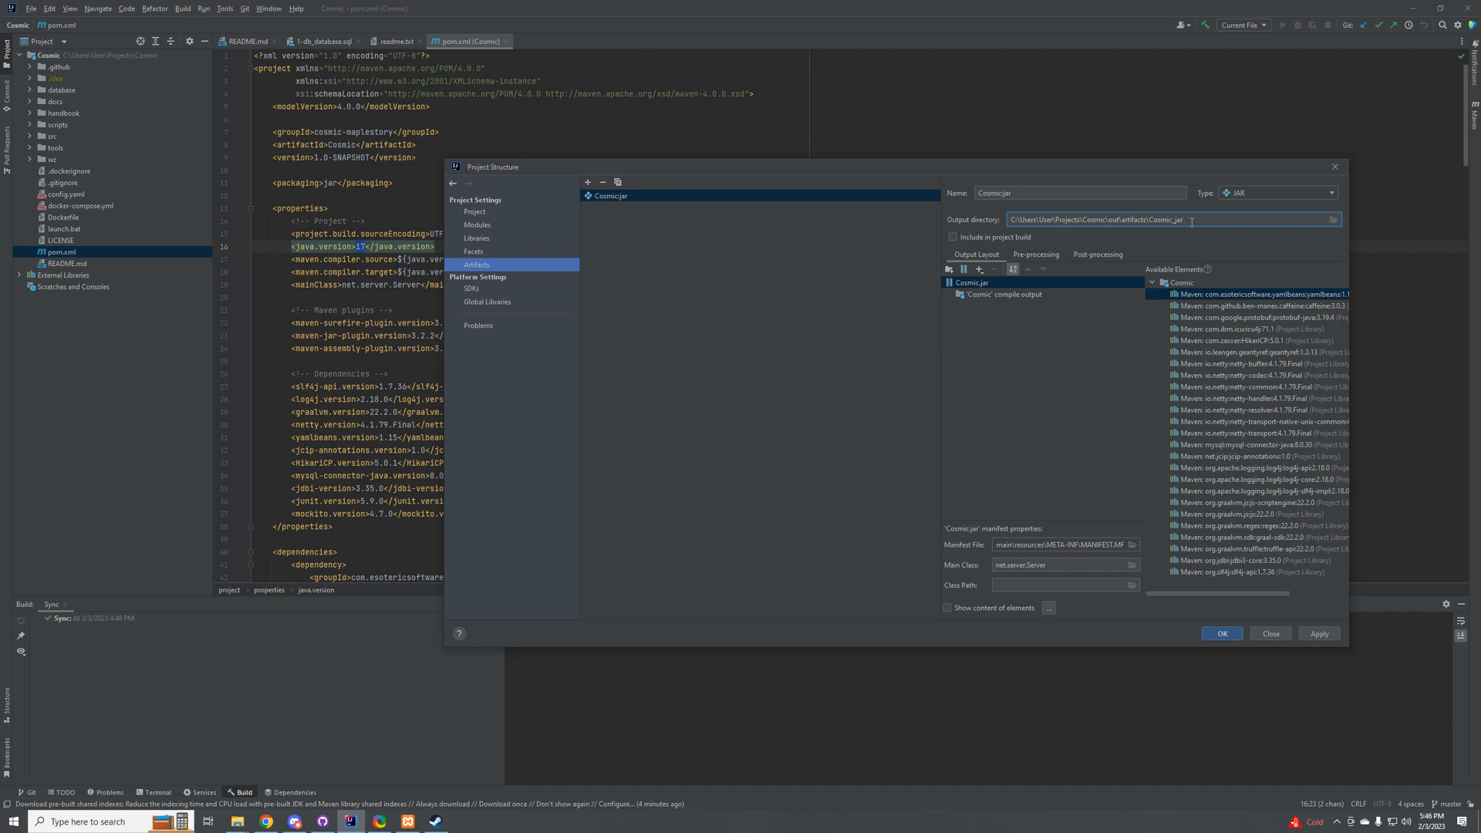
{"action": "left_click_drag", "start_coordinate": [1191, 222], "coordinate": [1121, 222]}
{"action": "key", "text": "BackSpace"}
{"action": "left_click", "coordinate": [1316, 633]}
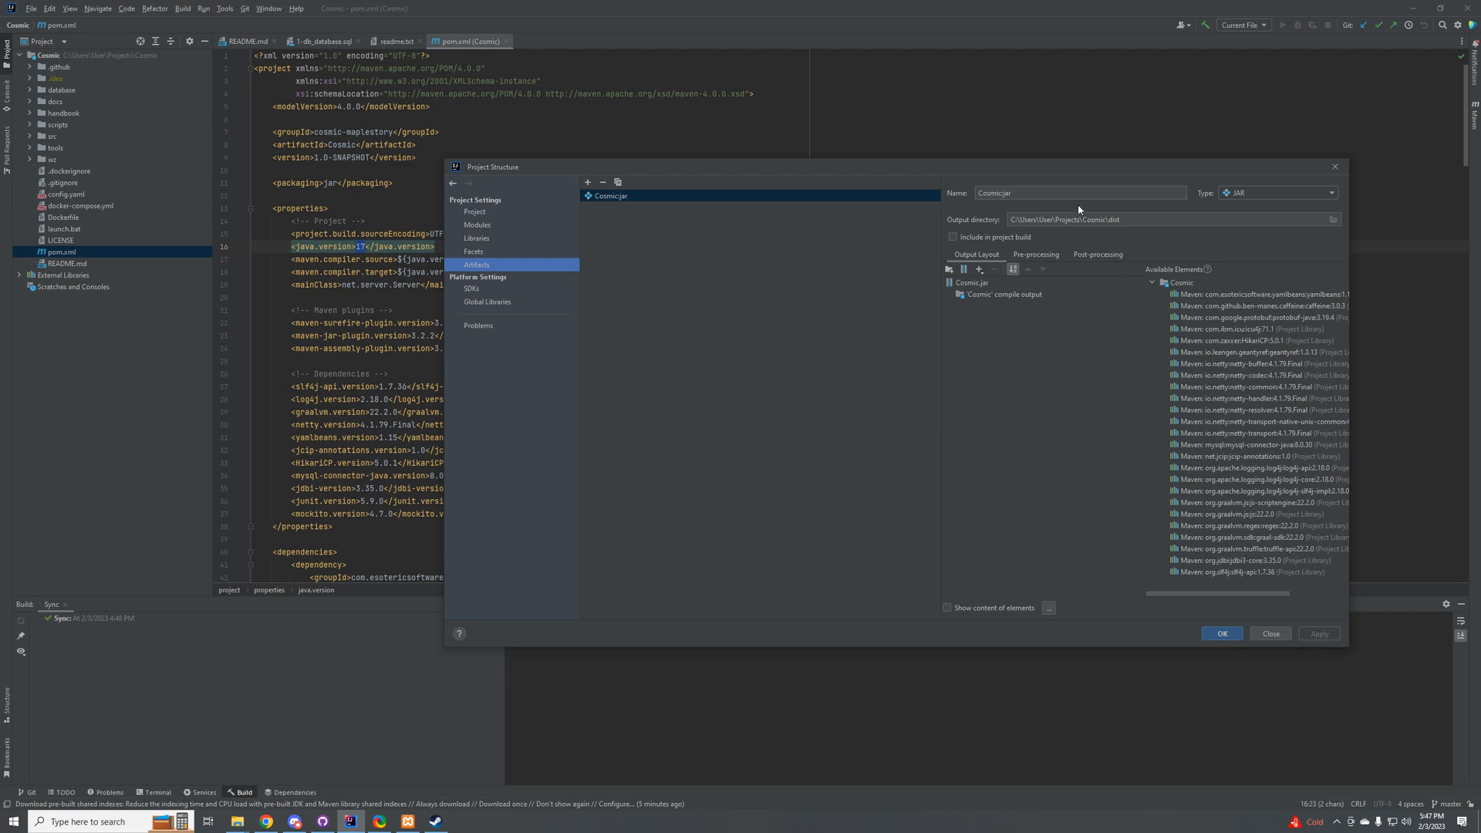
{"action": "left_click_drag", "start_coordinate": [924, 176], "coordinate": [903, 178]}
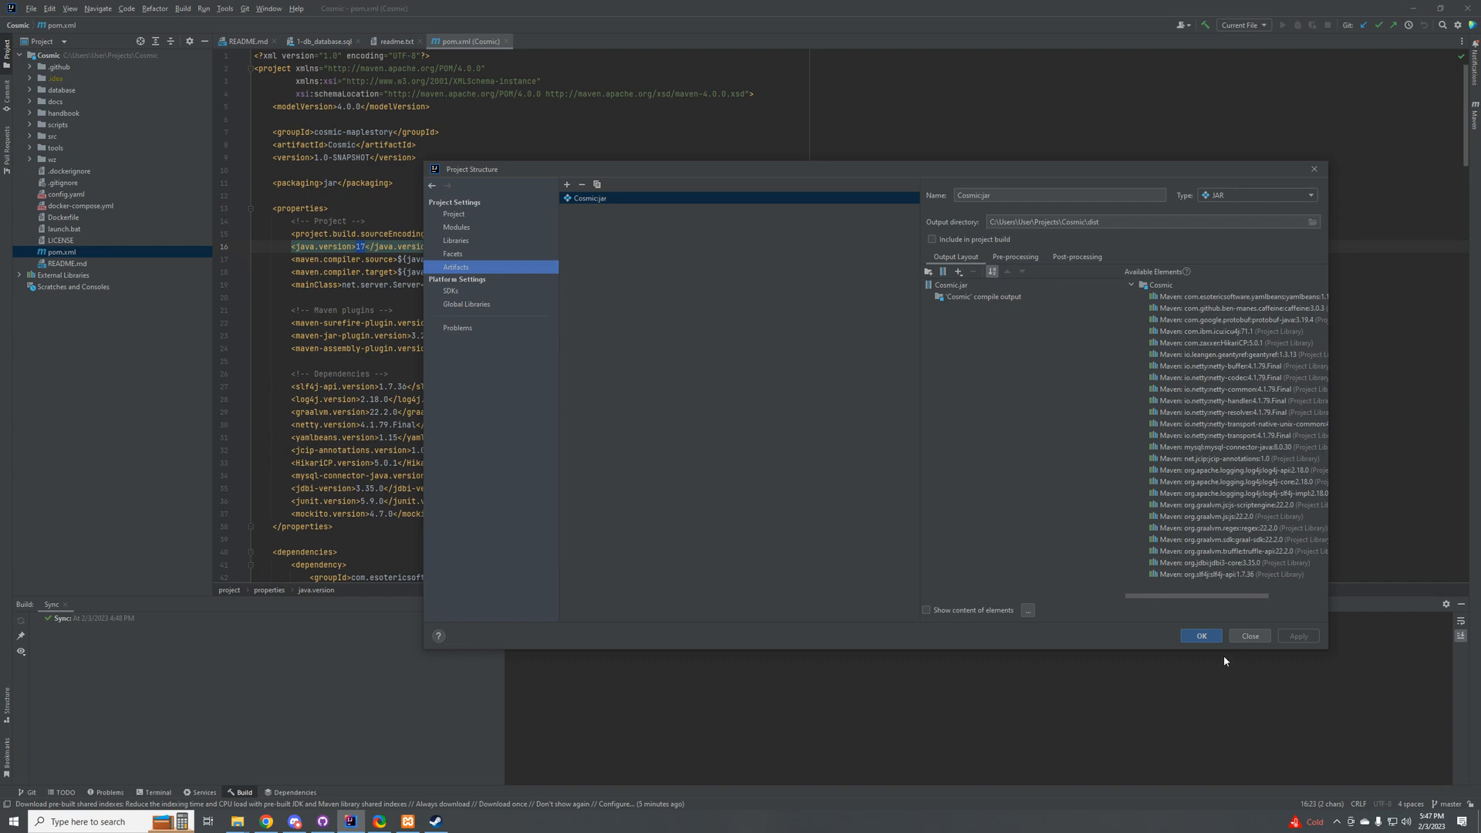
{"action": "left_click", "coordinate": [1201, 635]}
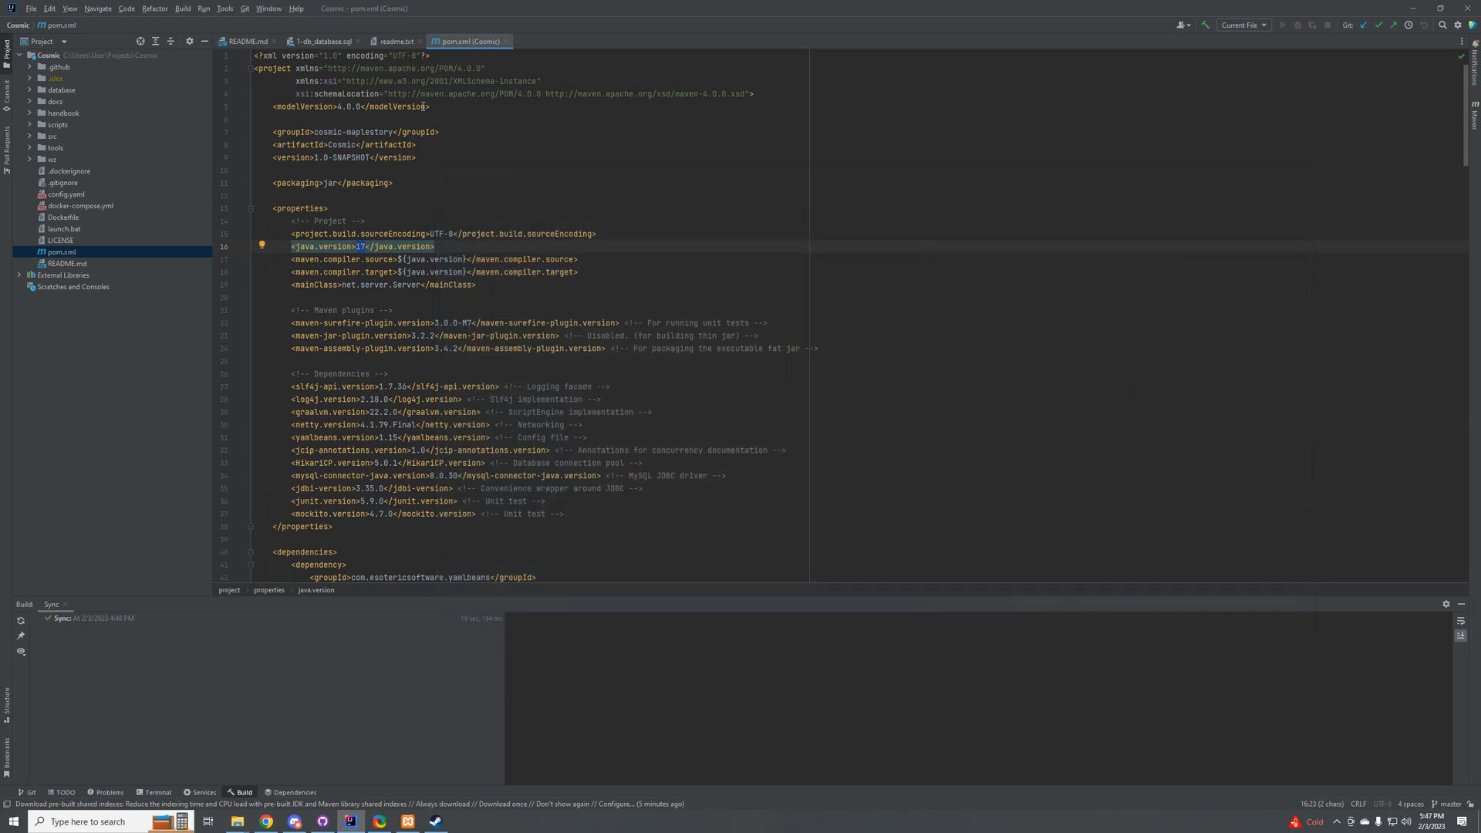
Step: Expand src and main in the project tree and check how the java directory is marked as a source root
{"action": "left_click", "coordinate": [1257, 26]}
{"action": "left_click", "coordinate": [72, 136]}
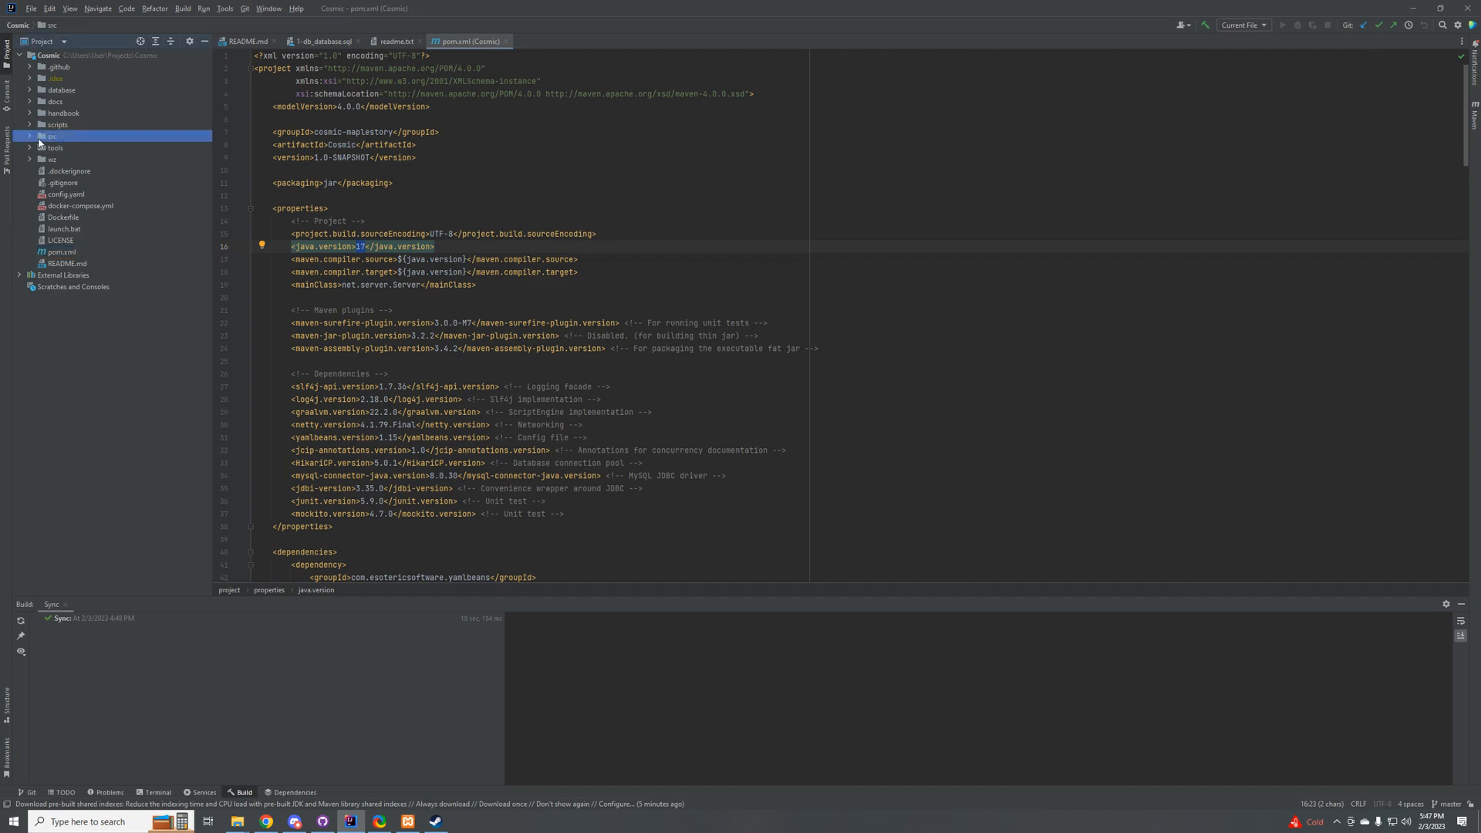
{"action": "right_click", "coordinate": [54, 135]}
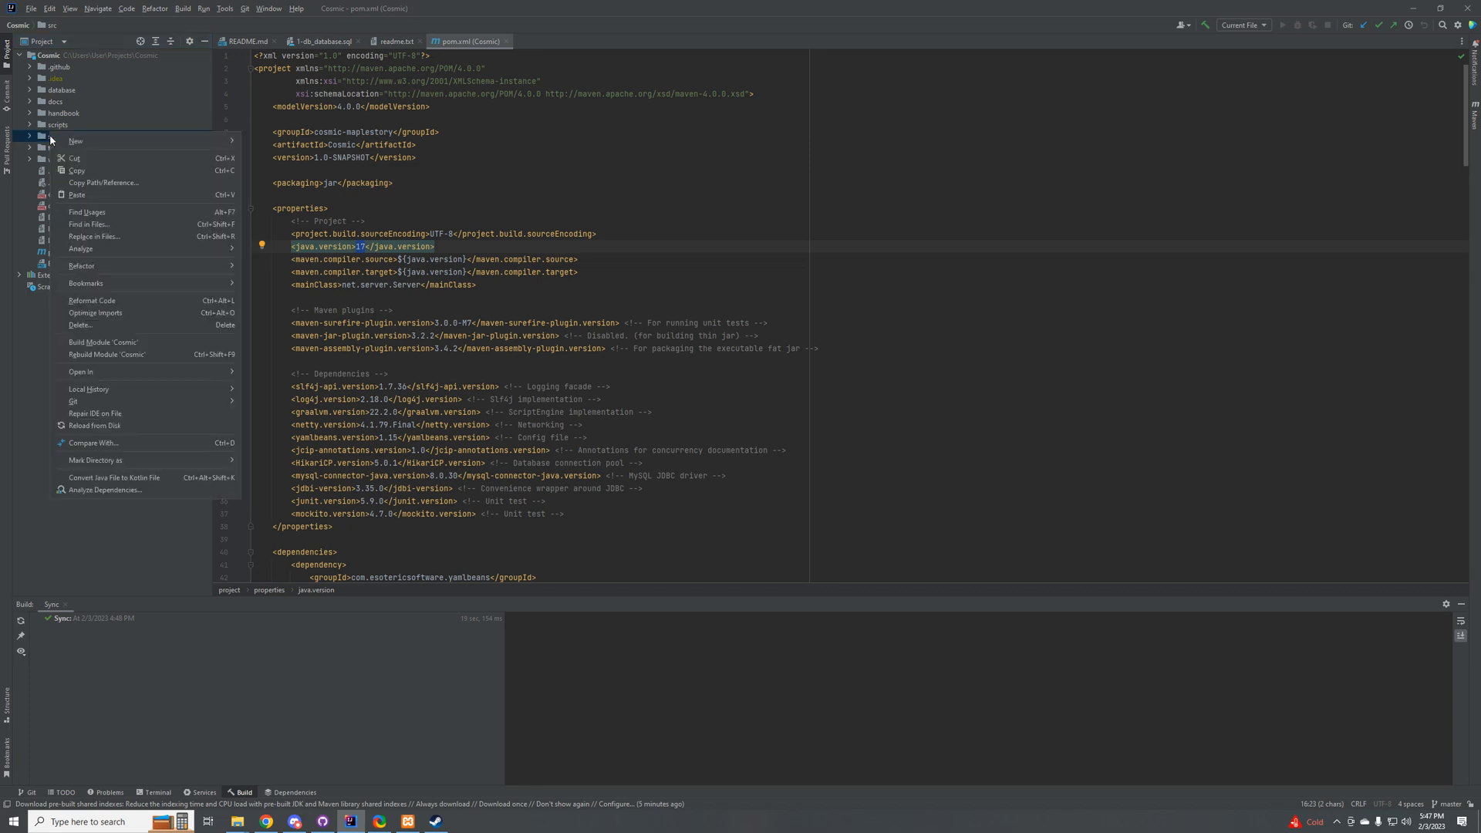
{"action": "mouse_move", "coordinate": [79, 145]}
{"action": "left_click", "coordinate": [31, 137]}
{"action": "left_click", "coordinate": [30, 137]}
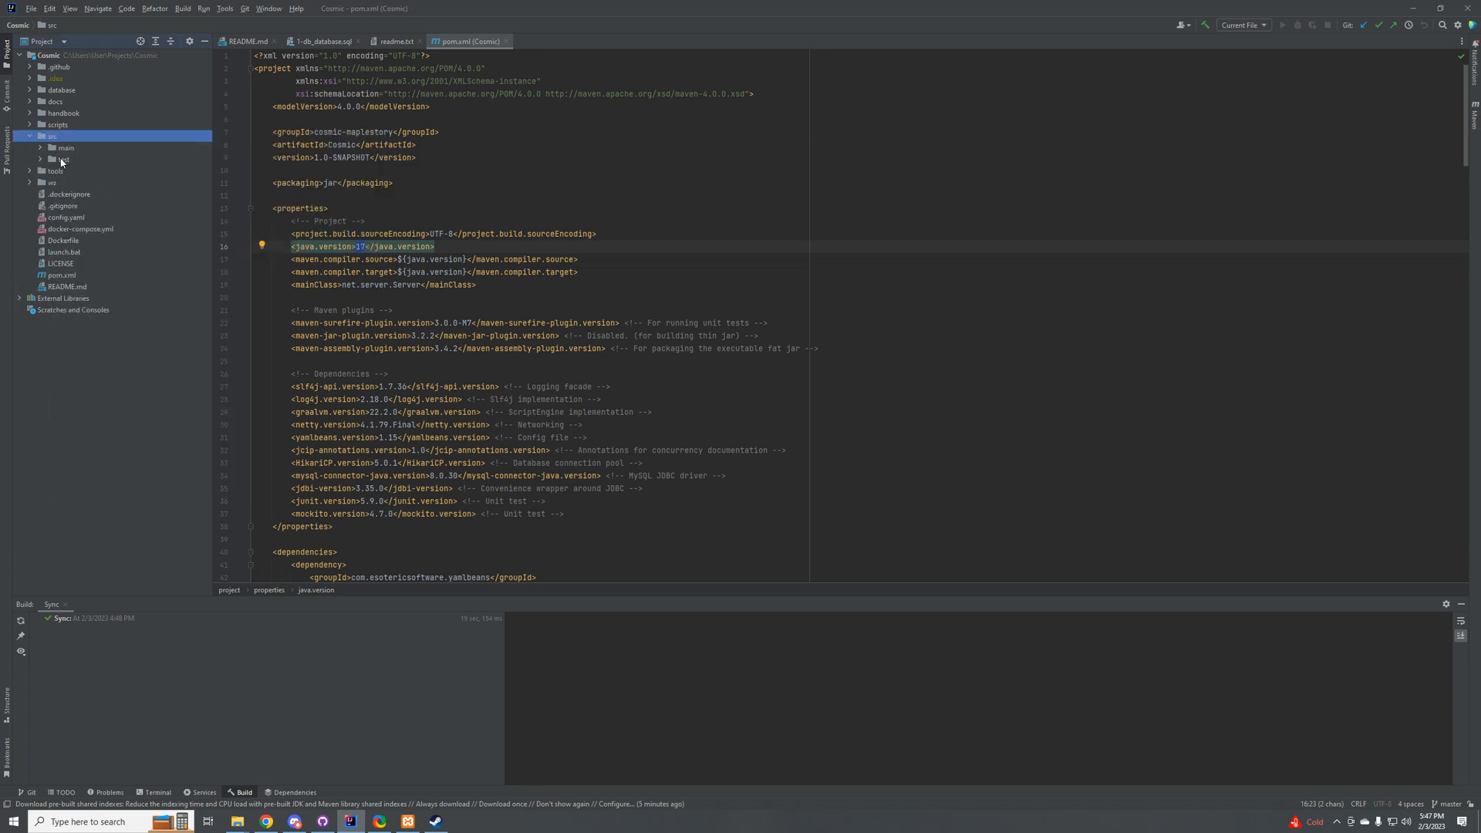
{"action": "left_click", "coordinate": [41, 149]}
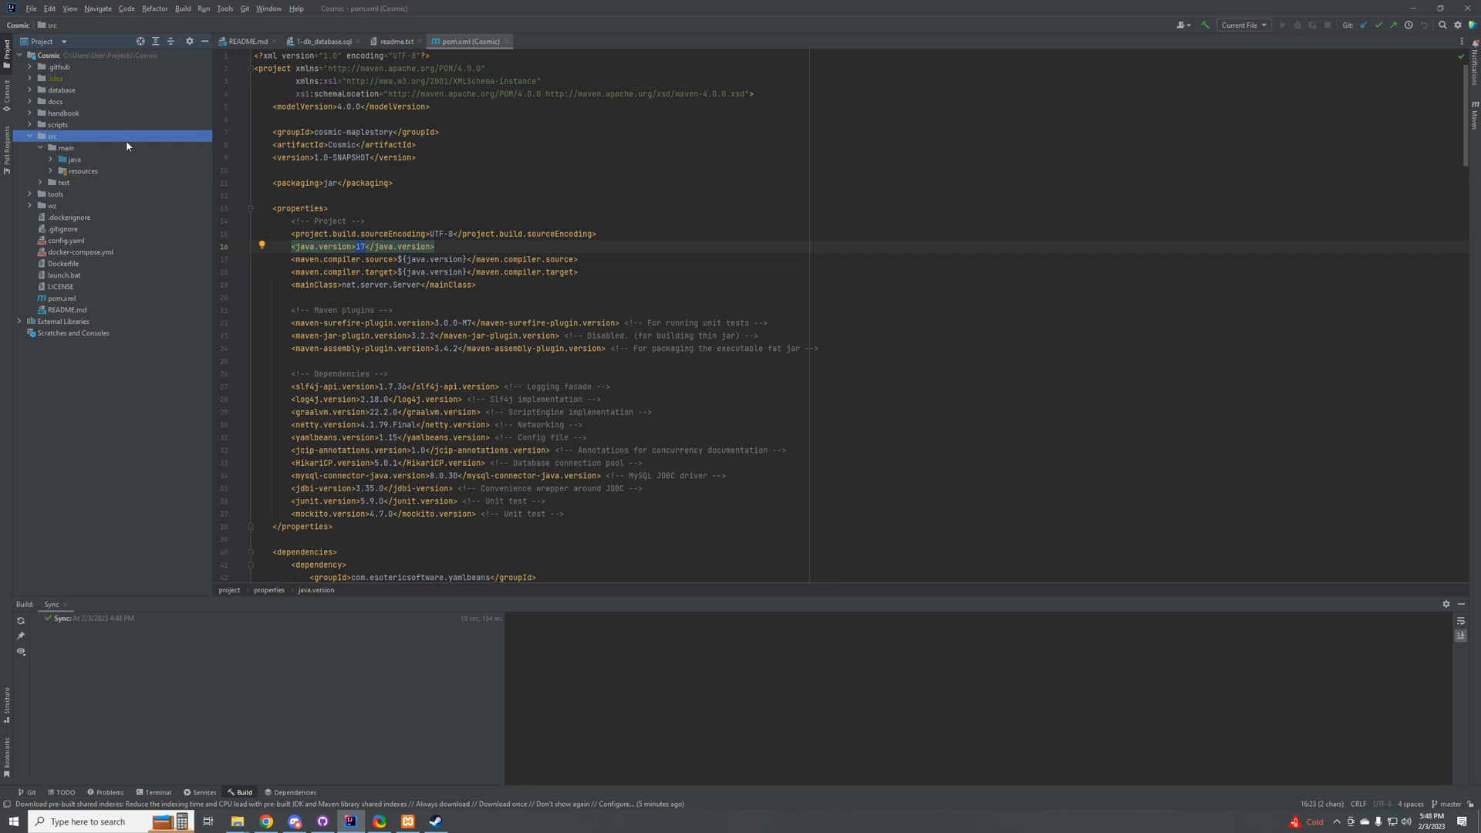
{"action": "right_click", "coordinate": [76, 163]}
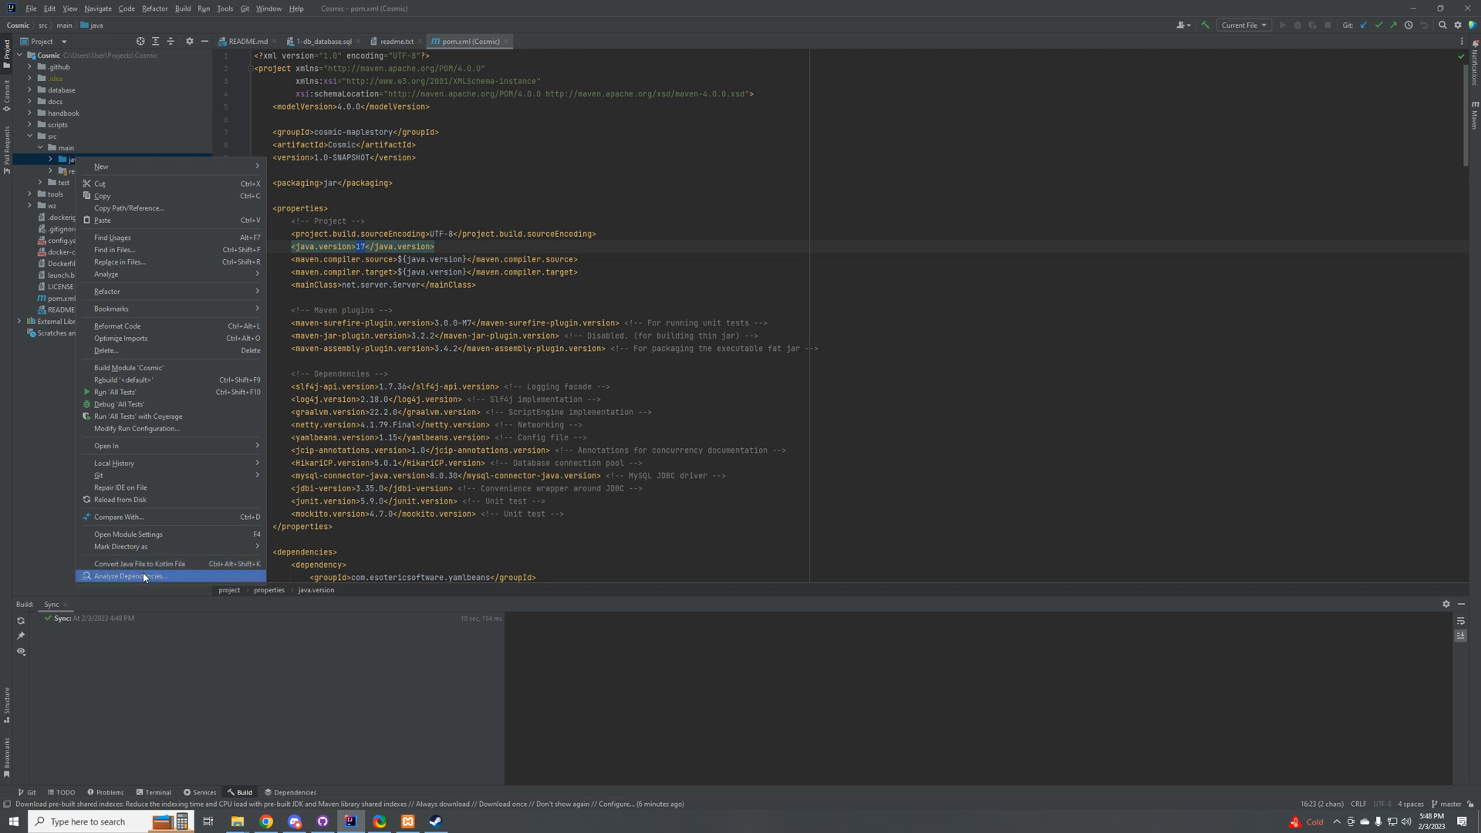
{"action": "mouse_move", "coordinate": [196, 548]}
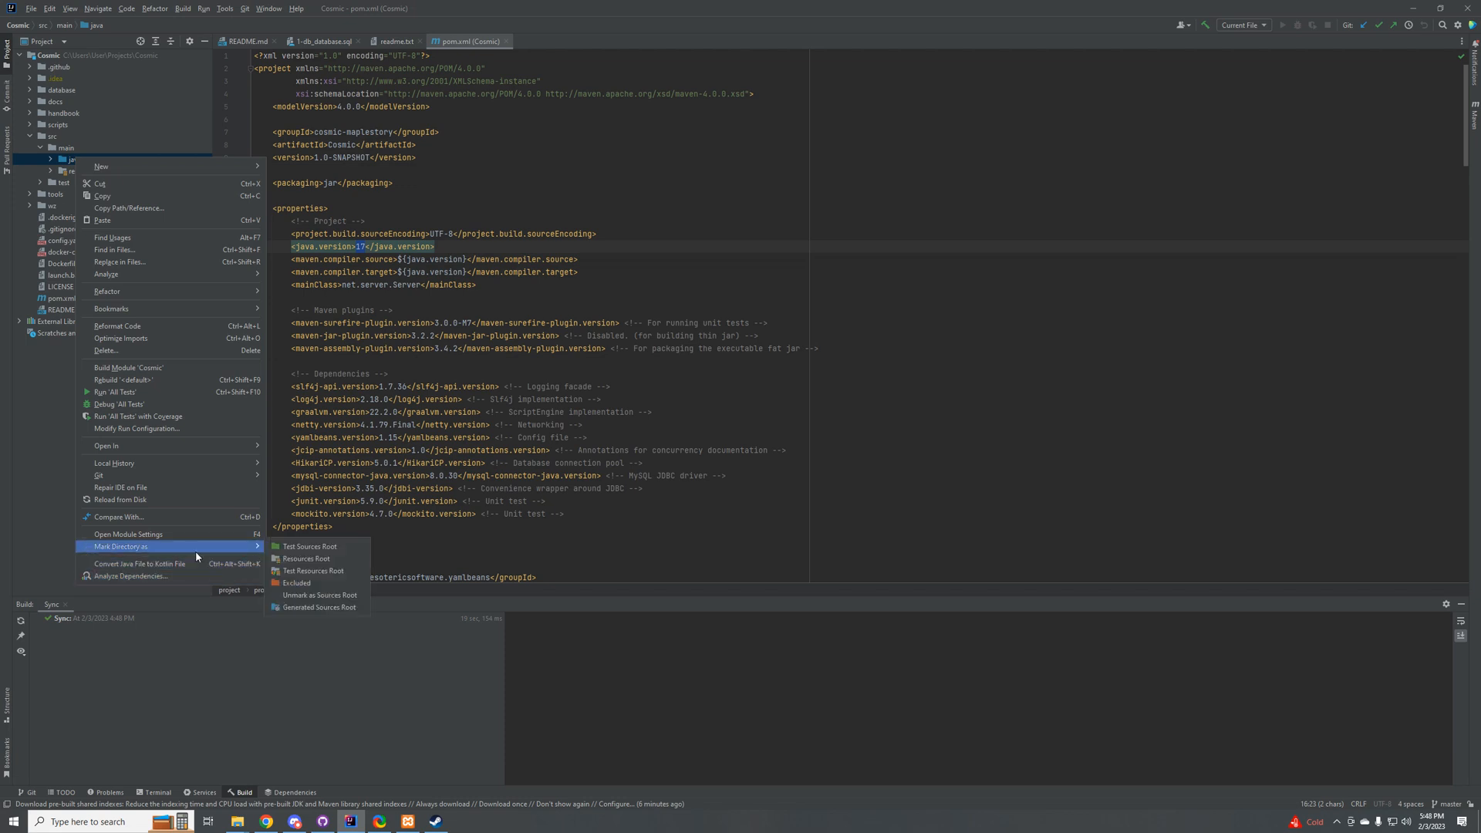
{"action": "left_click", "coordinate": [315, 599]}
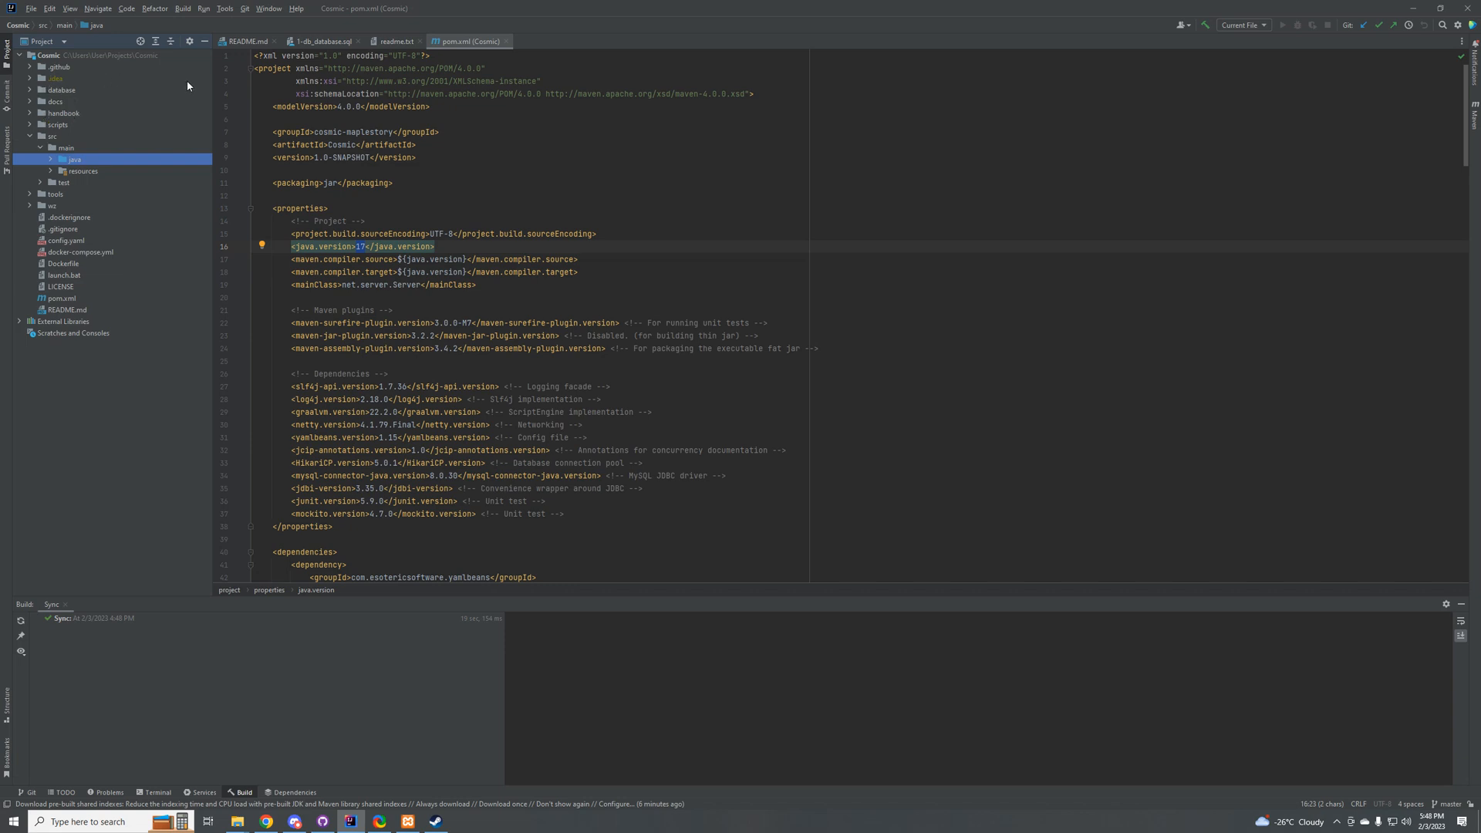
Step: Add a new Application run configuration to the project
{"action": "left_click", "coordinate": [1243, 25]}
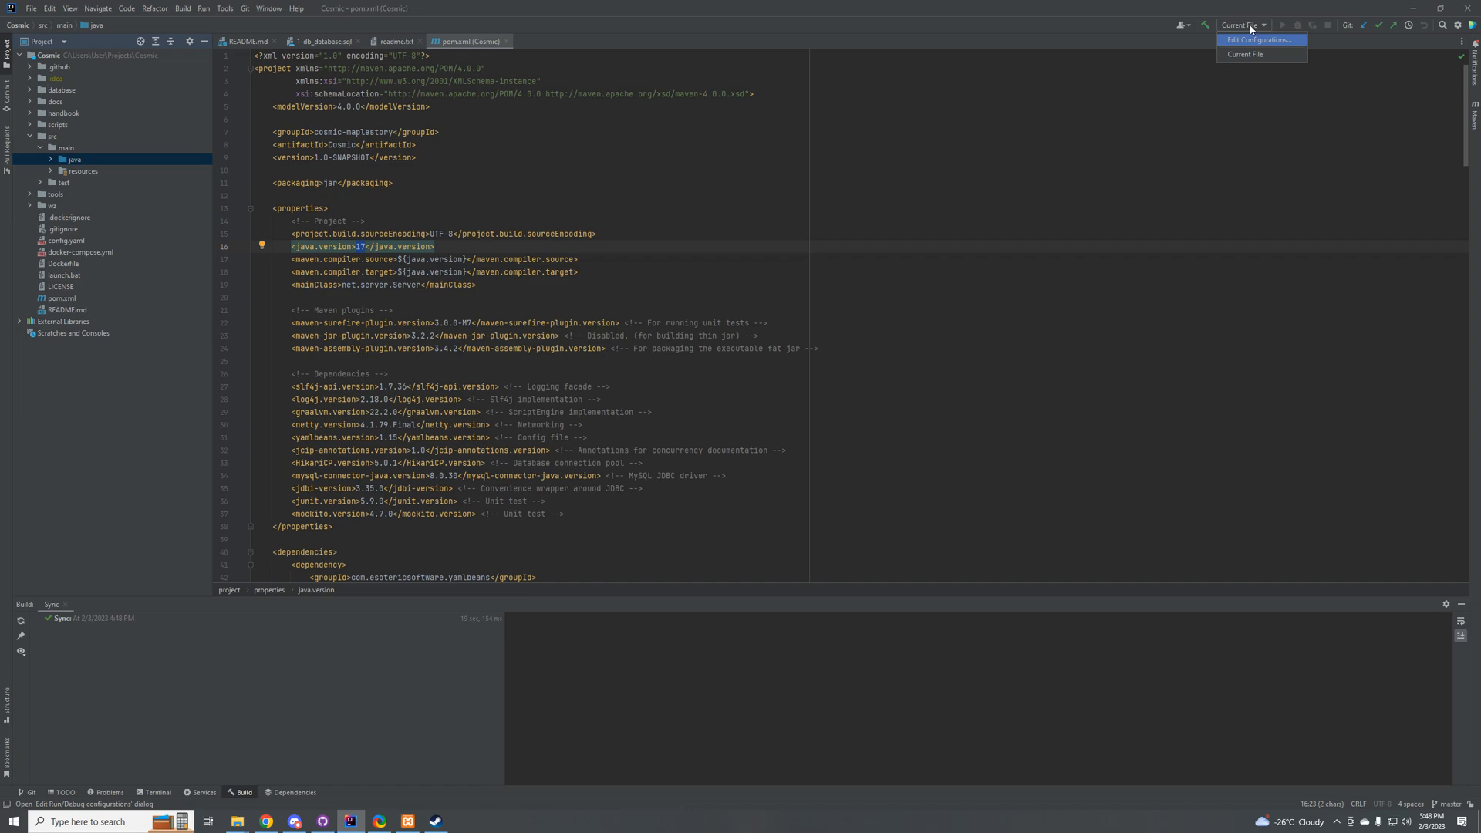
{"action": "left_click", "coordinate": [1243, 39]}
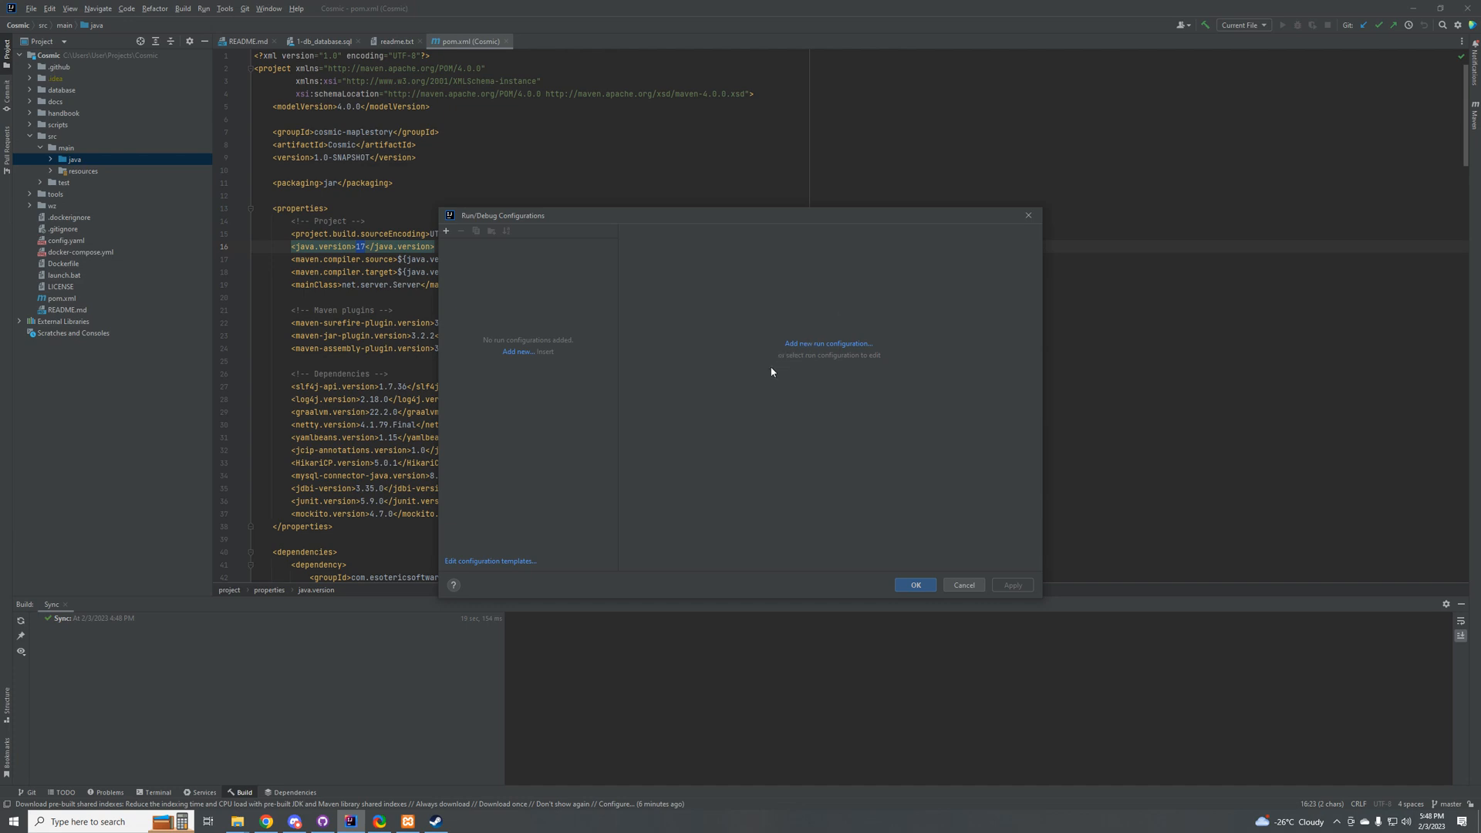
{"action": "left_click", "coordinate": [446, 230]}
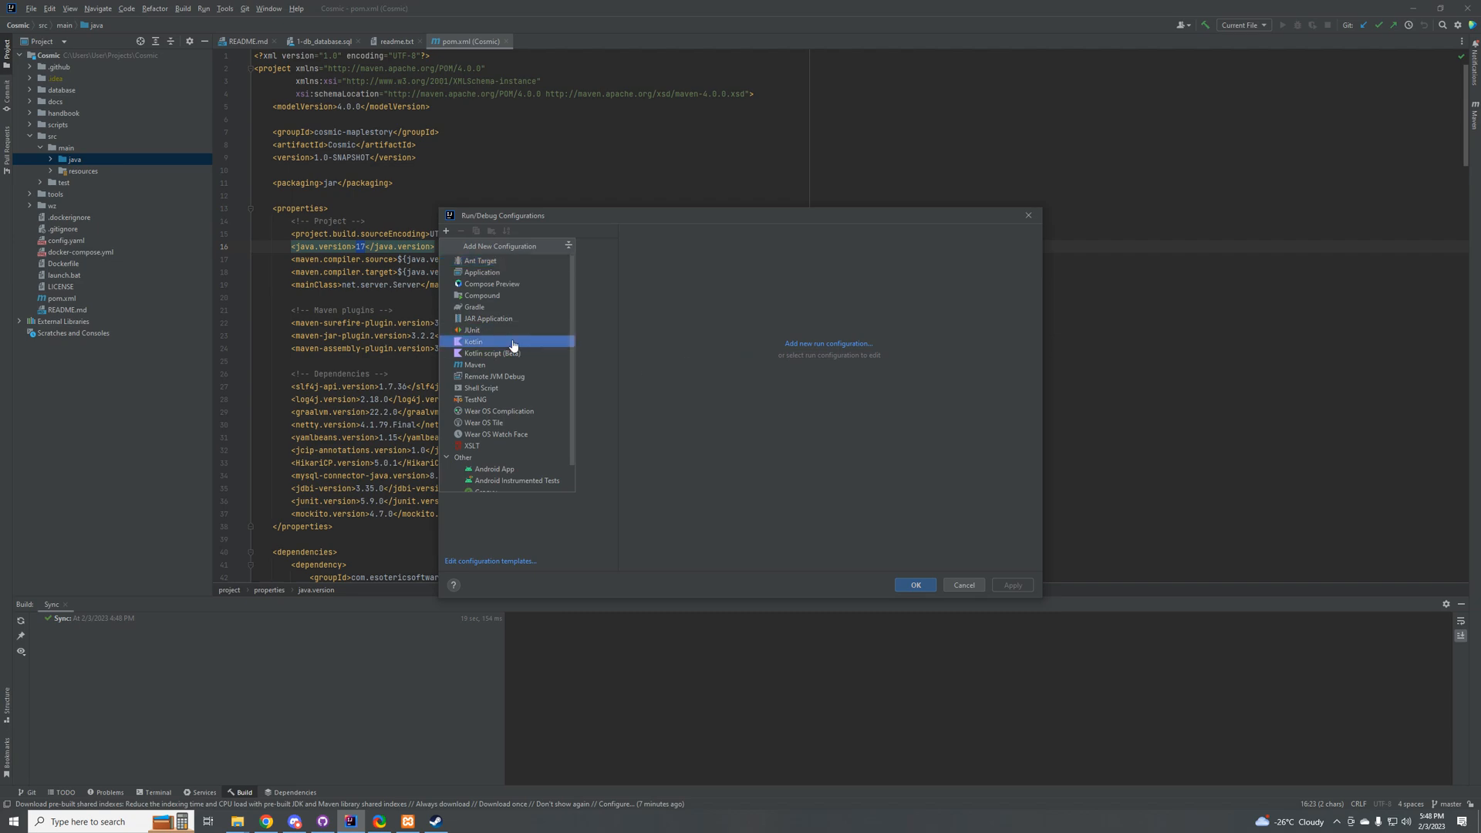
{"action": "left_click", "coordinate": [497, 273]}
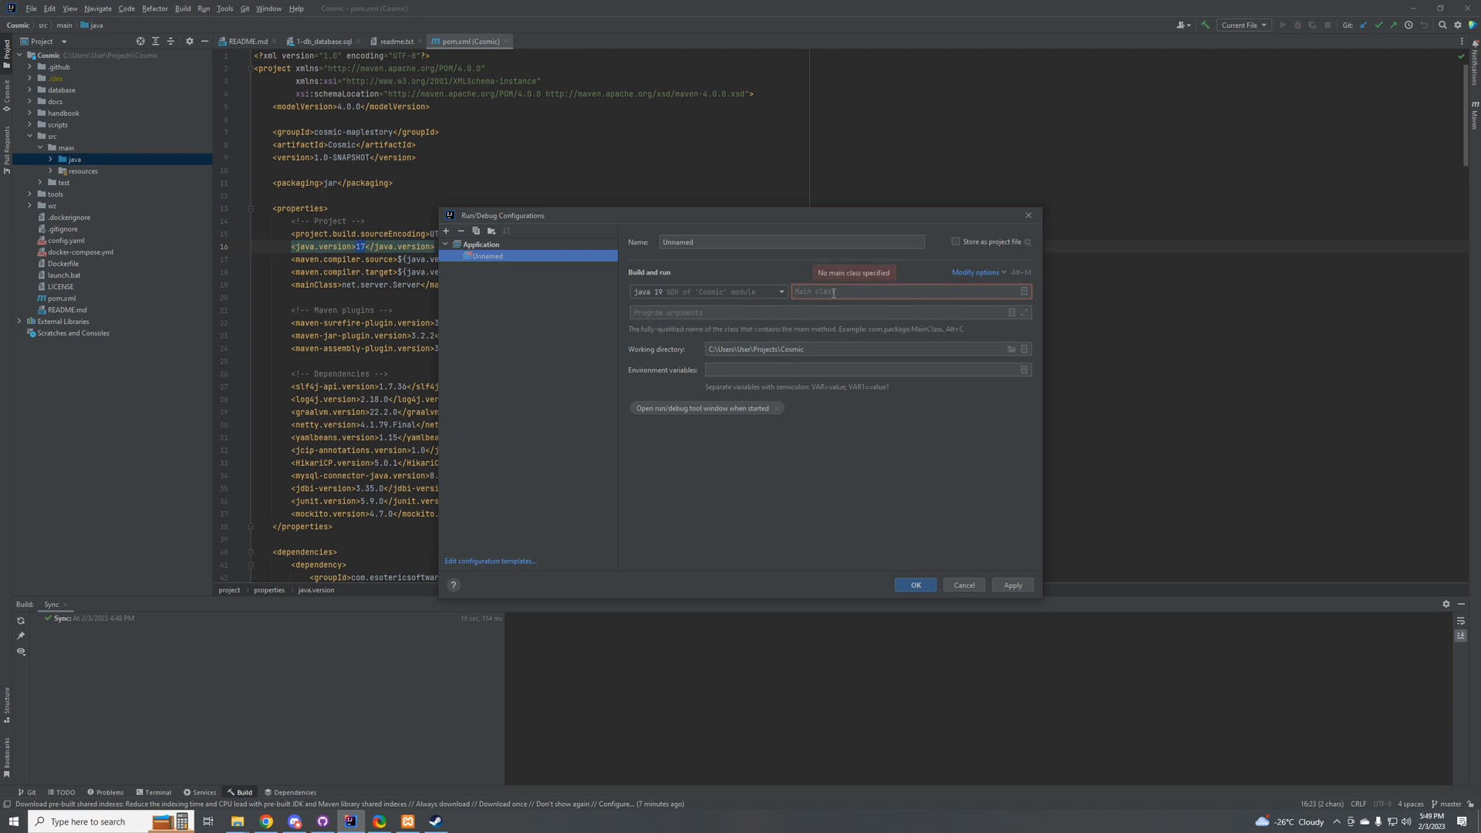
Step: Search for "Ser", choose net.server.Server as the run configuration's main class, and save the configuration
{"action": "left_click", "coordinate": [917, 293]}
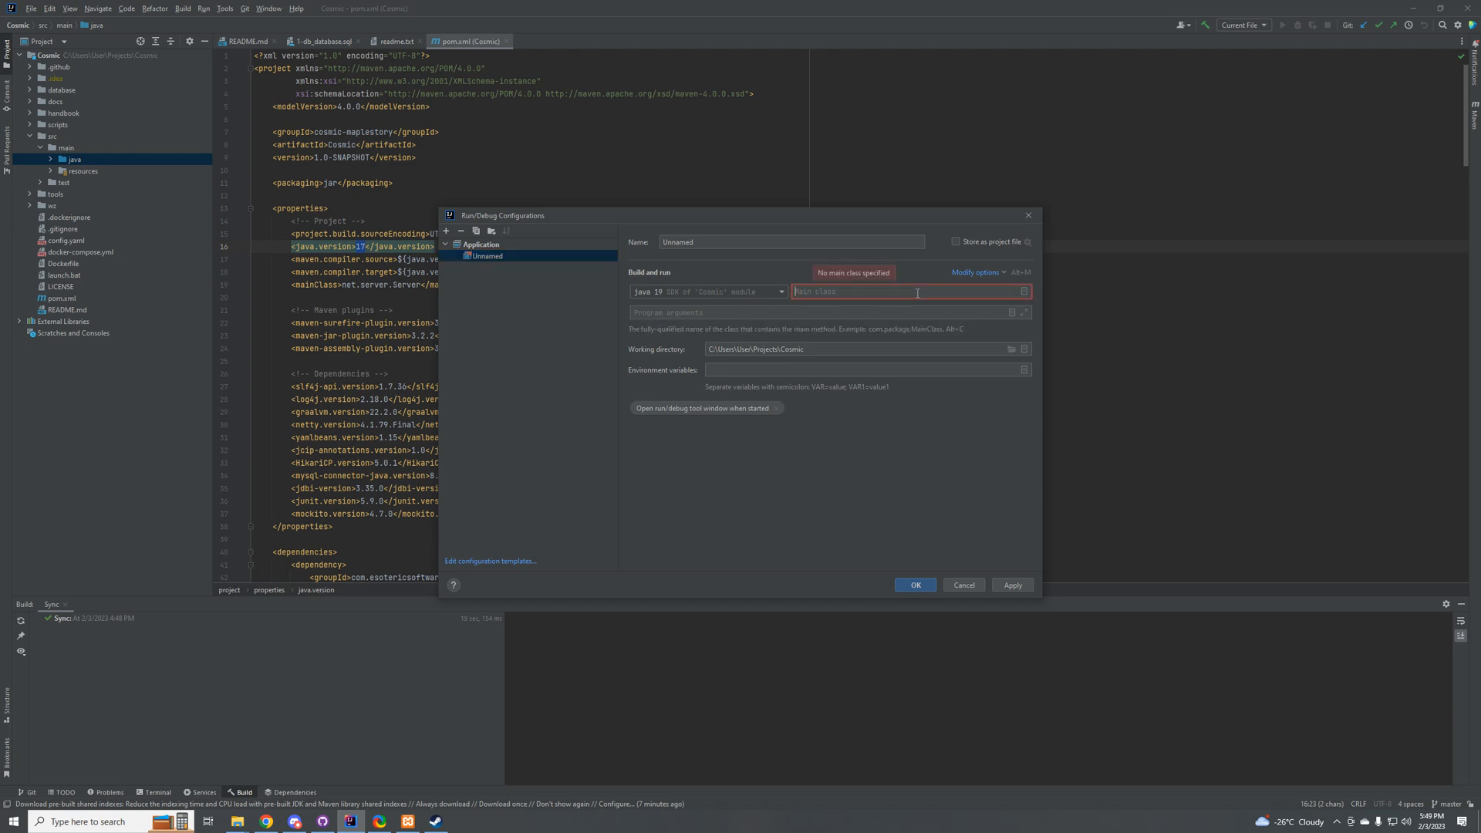
{"action": "left_click", "coordinate": [1018, 290]}
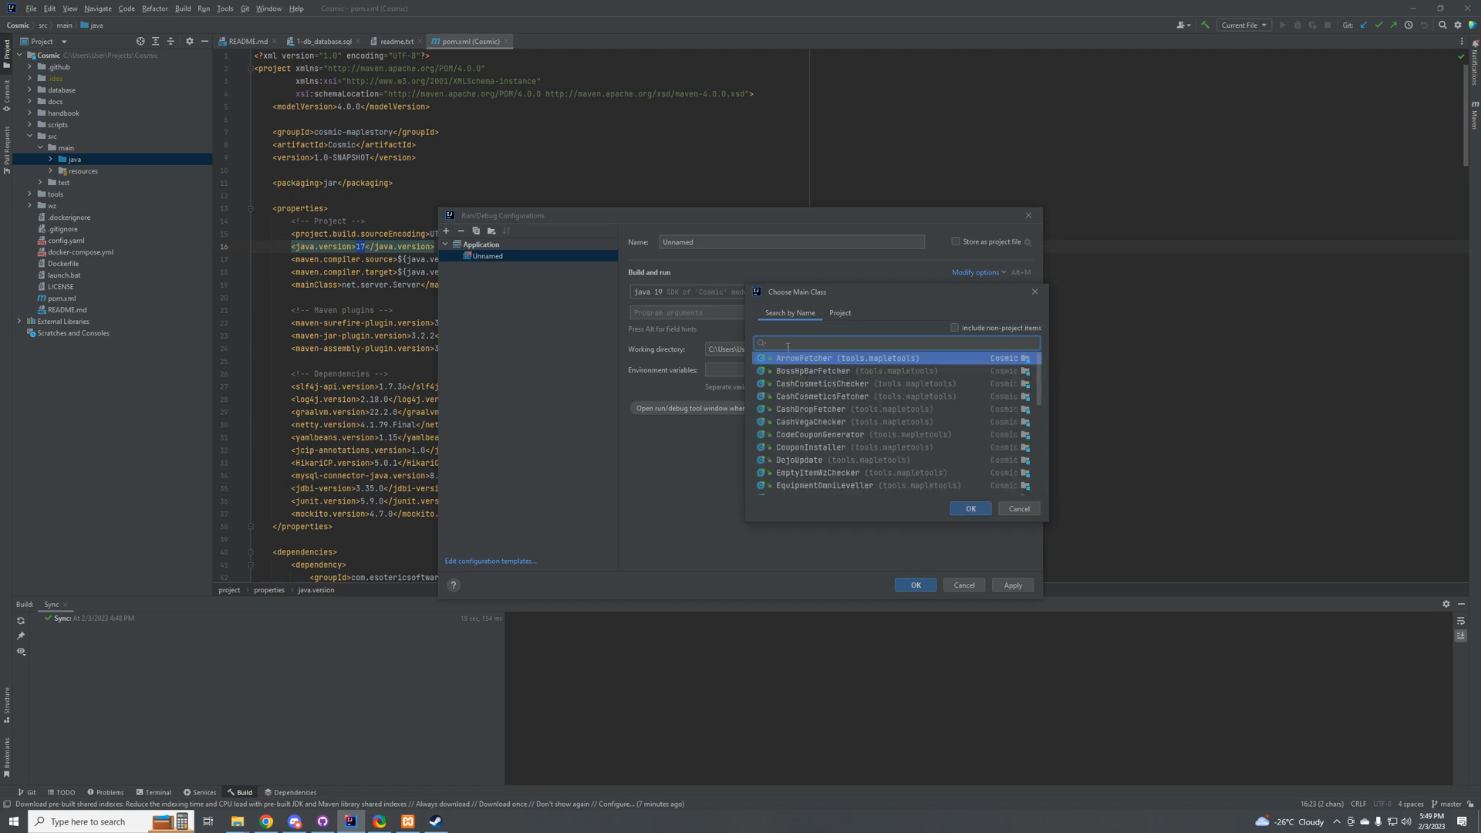
{"action": "type", "text": "Ser"}
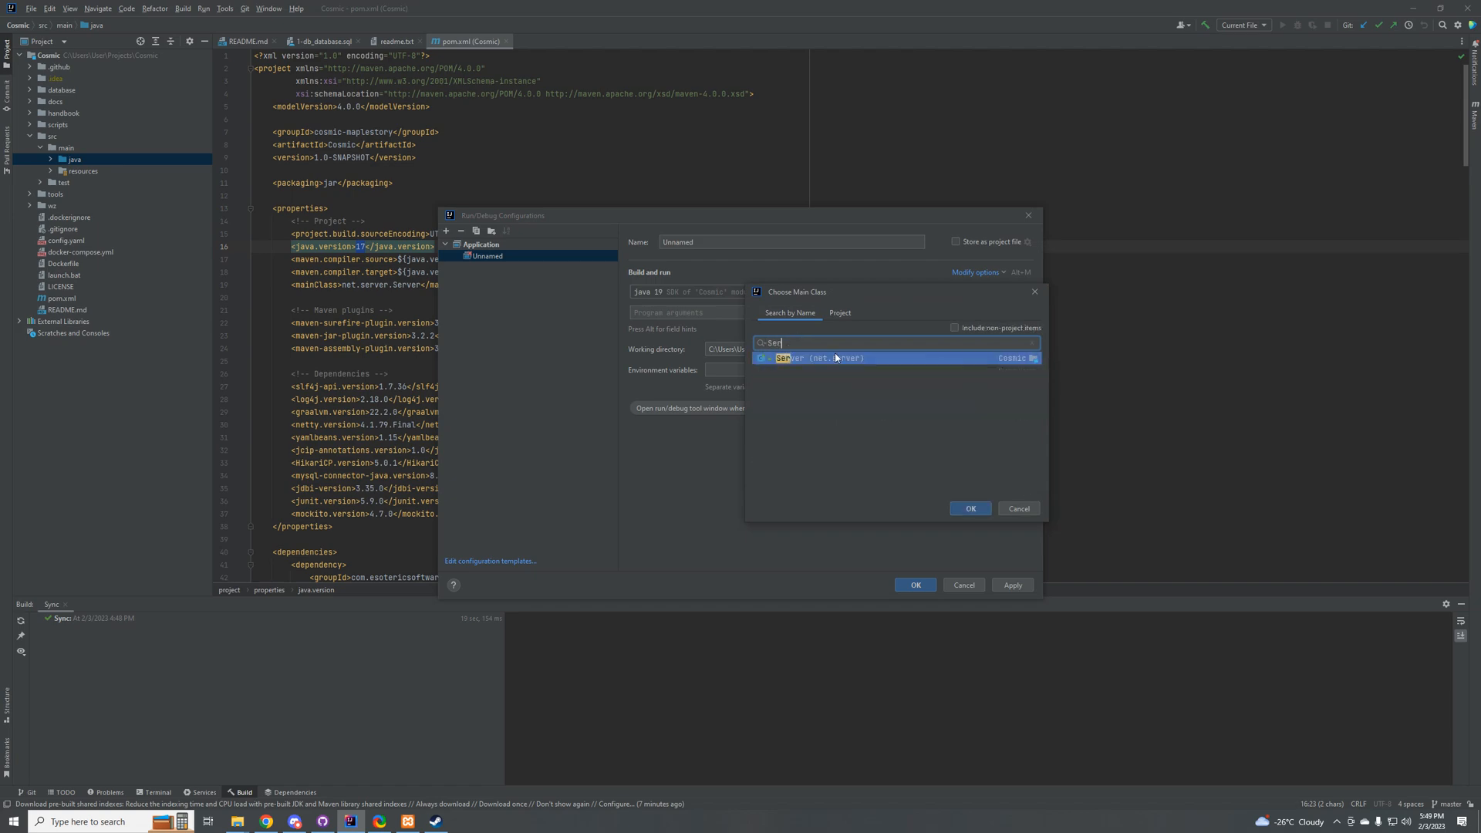
{"action": "left_click", "coordinate": [964, 510]}
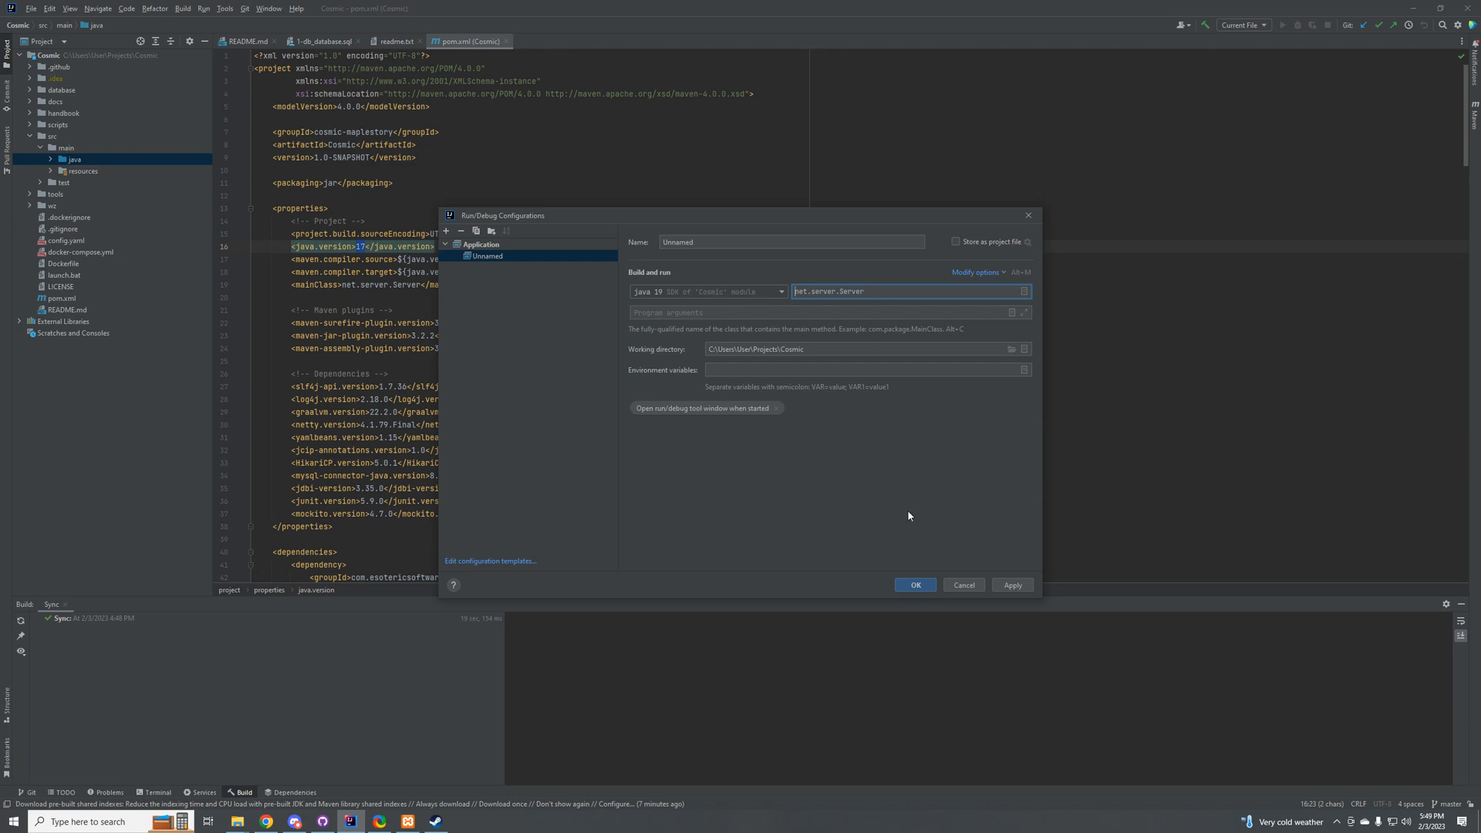
{"action": "left_click", "coordinate": [1016, 586]}
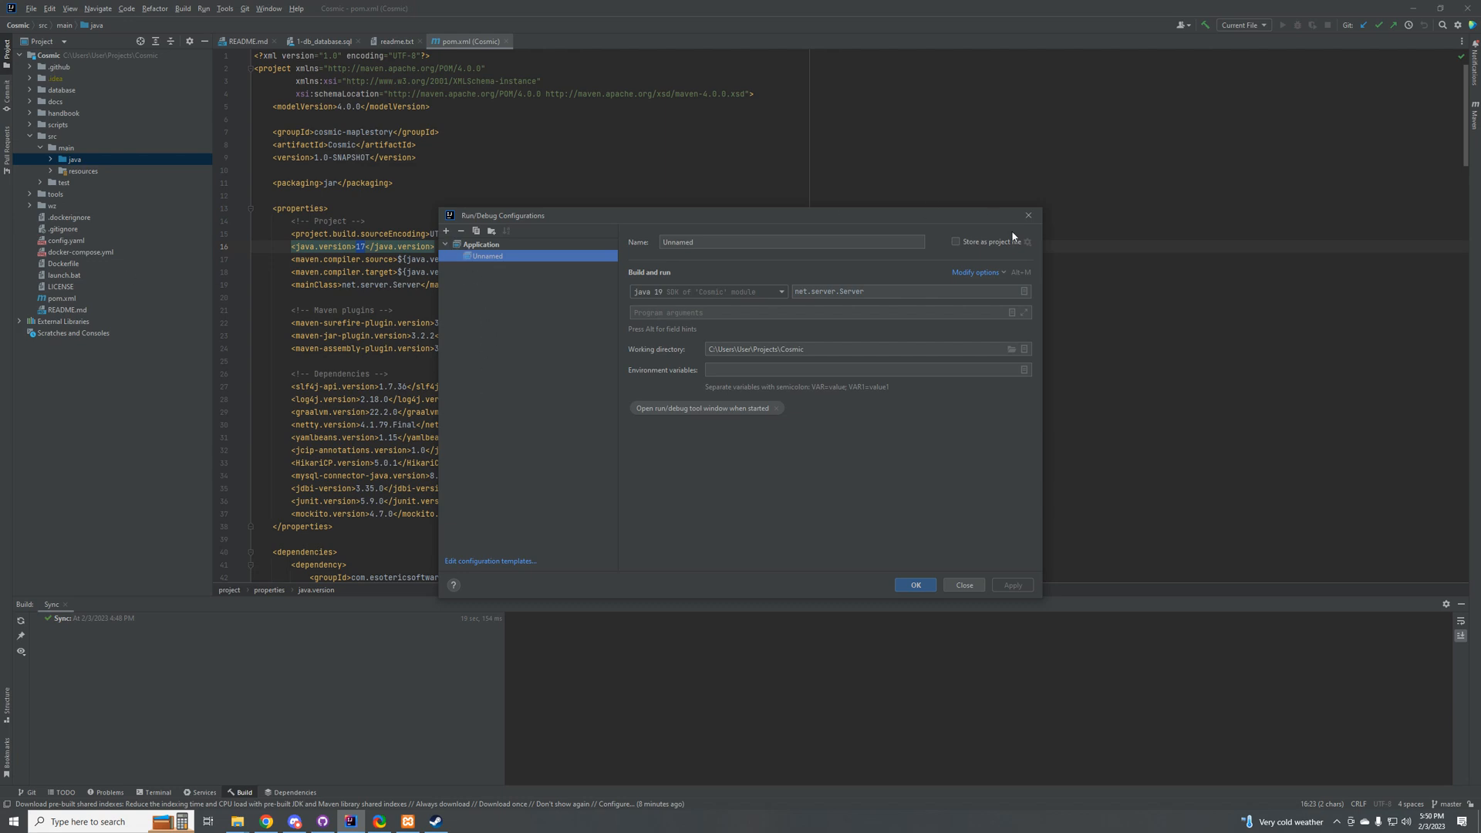
{"action": "left_click", "coordinate": [915, 584]}
Step: Open launch.bat from the project root in the editor
{"action": "left_click", "coordinate": [35, 276]}
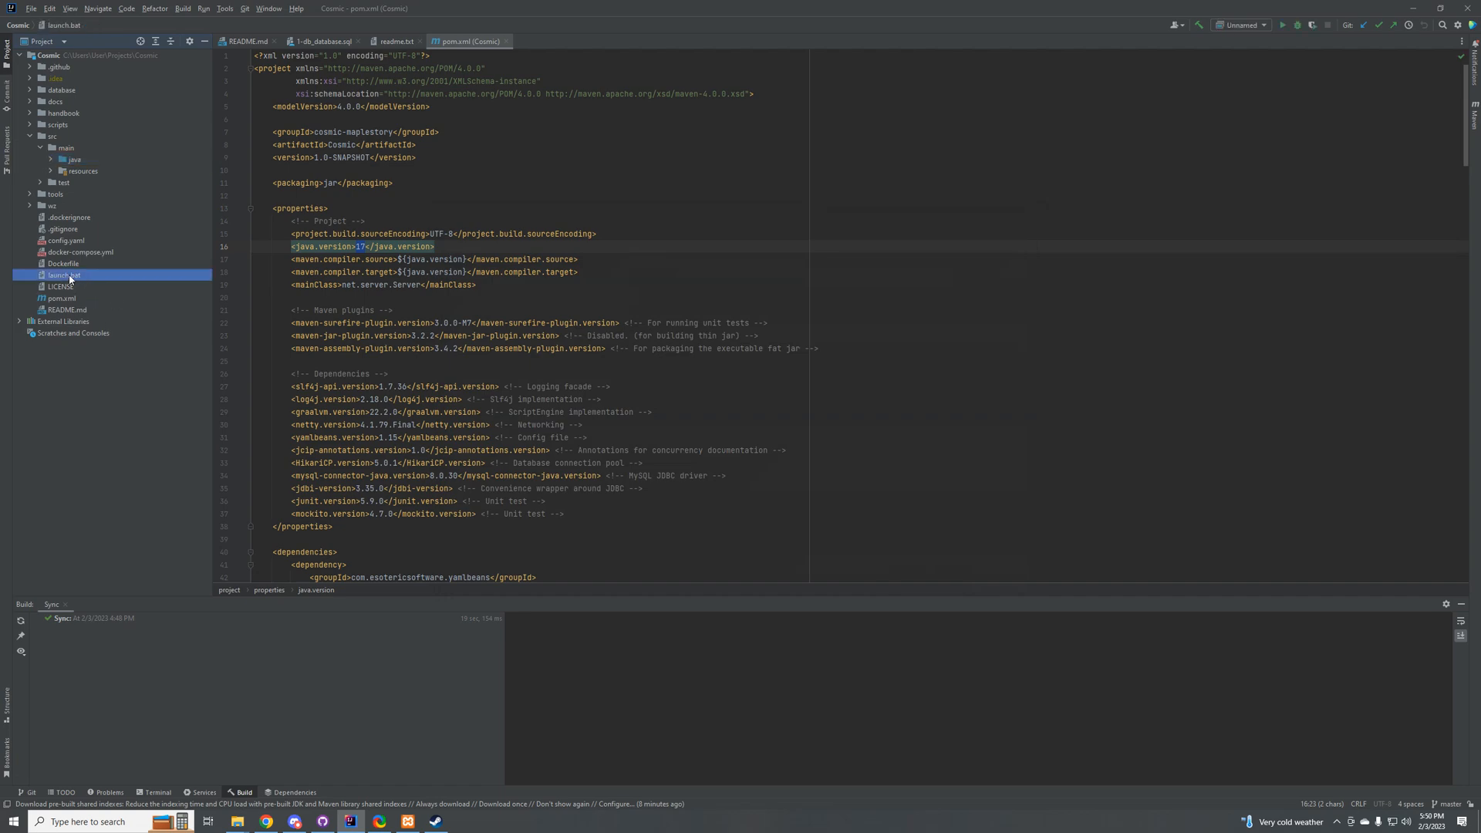
{"action": "double_click", "coordinate": [70, 276]}
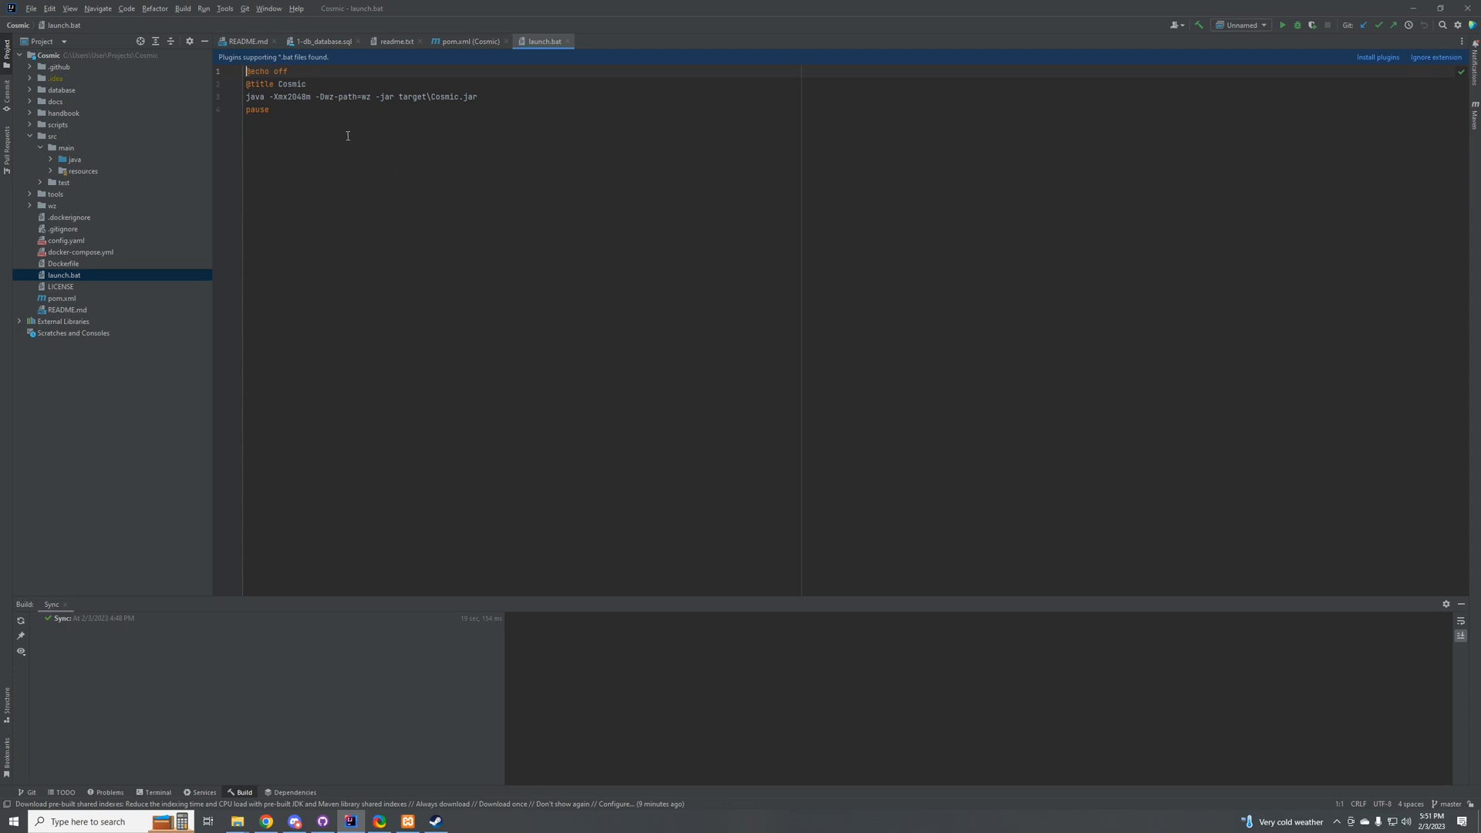
Step: Copy the -Dwz-path=wz argument from the java line in launch.bat
{"action": "left_click", "coordinate": [363, 98]}
{"action": "left_click_drag", "start_coordinate": [322, 99], "coordinate": [372, 98]}
{"action": "left_click_drag", "start_coordinate": [317, 99], "coordinate": [372, 99]}
{"action": "key", "text": "ctrl+c"}
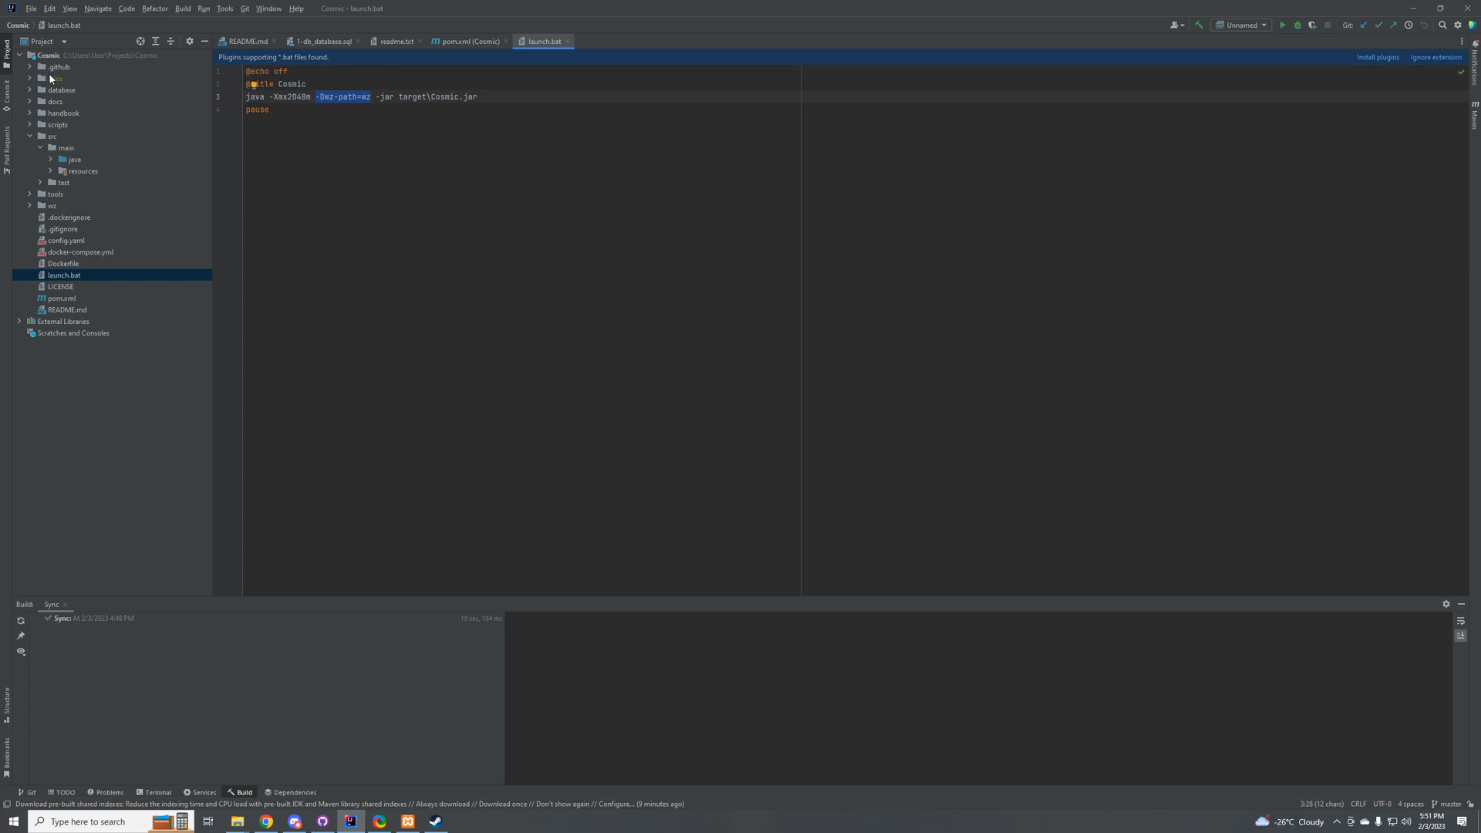
Step: Rename the Unnamed run configuration to Start, set its program arguments to -Dwz-path=wz, and save it
{"action": "left_click", "coordinate": [1247, 25]}
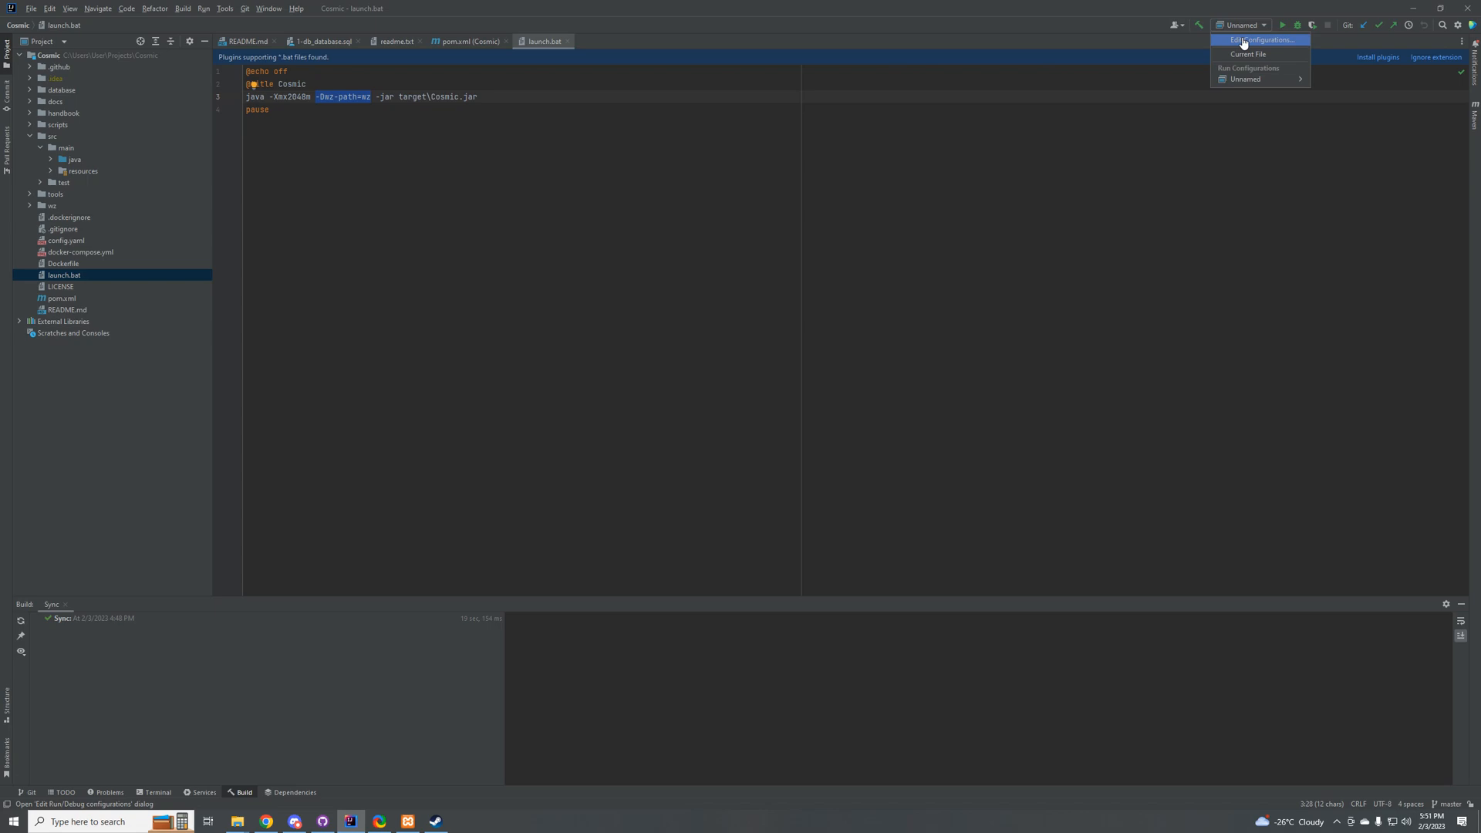
{"action": "left_click", "coordinate": [1244, 43]}
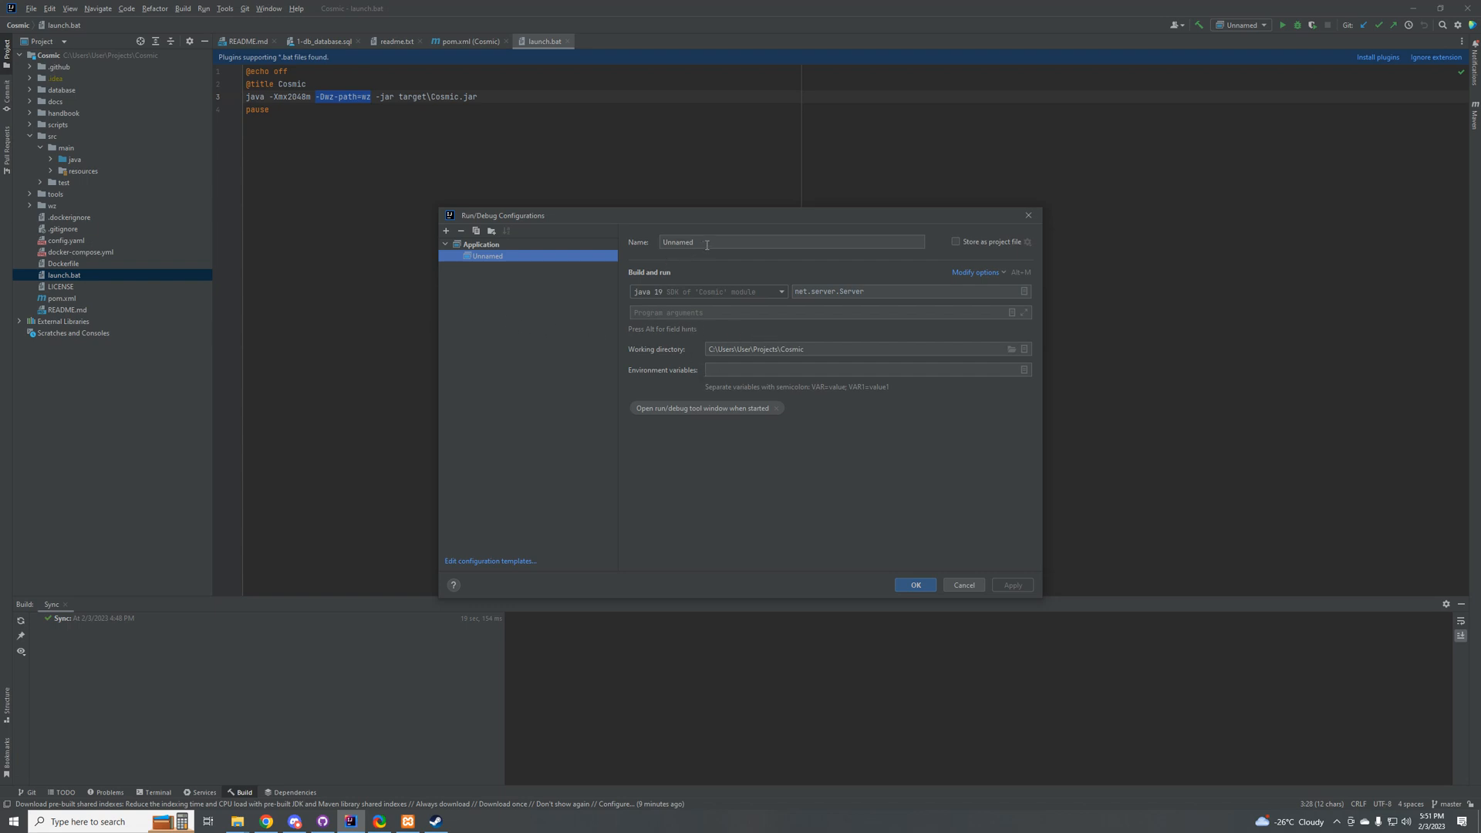
{"action": "left_click_drag", "start_coordinate": [706, 242], "coordinate": [540, 239]}
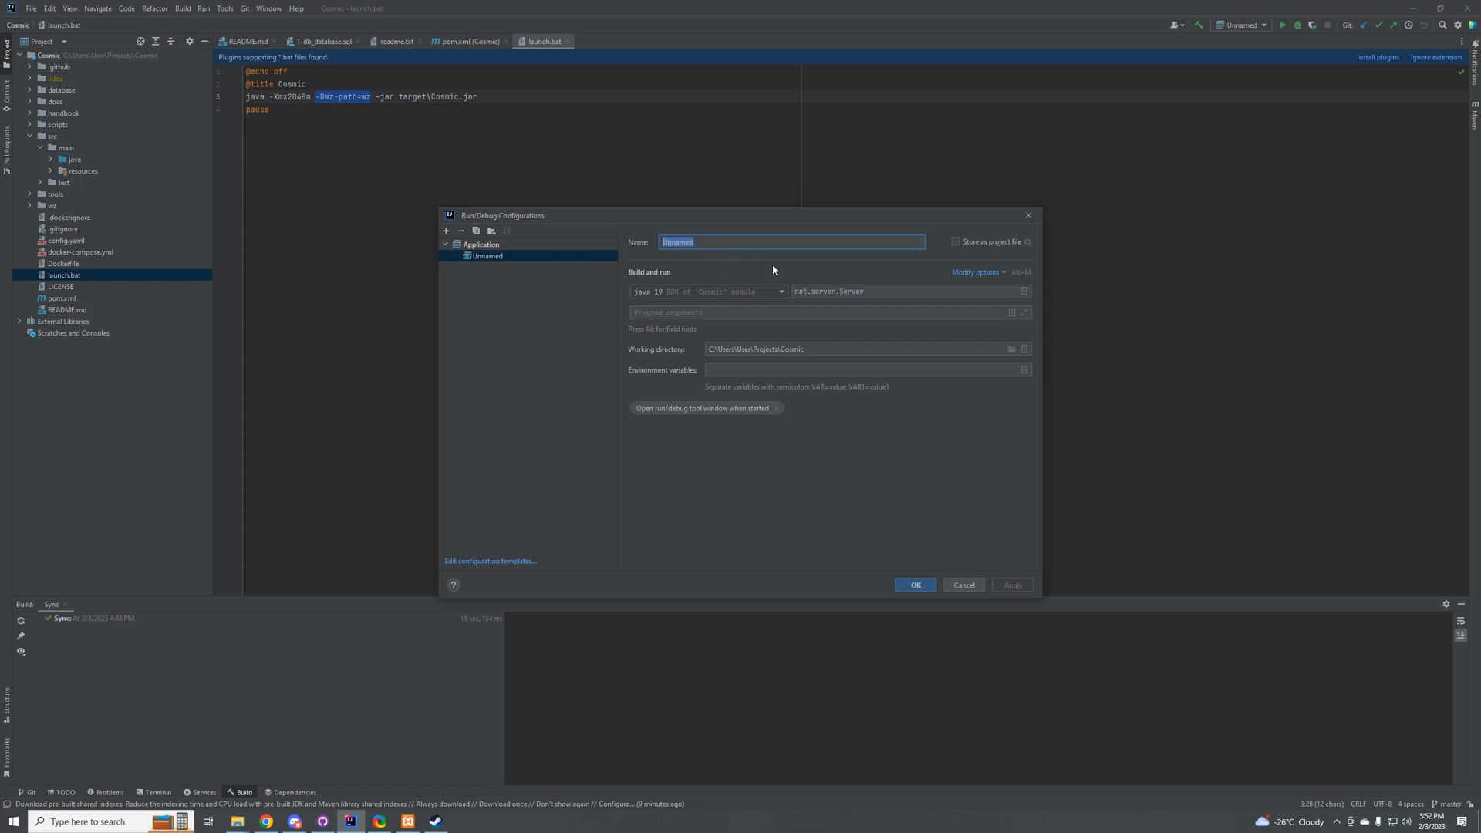
{"action": "type", "text": "Start"}
{"action": "key", "text": "alt+r"}
{"action": "key", "text": "ctrl+v"}
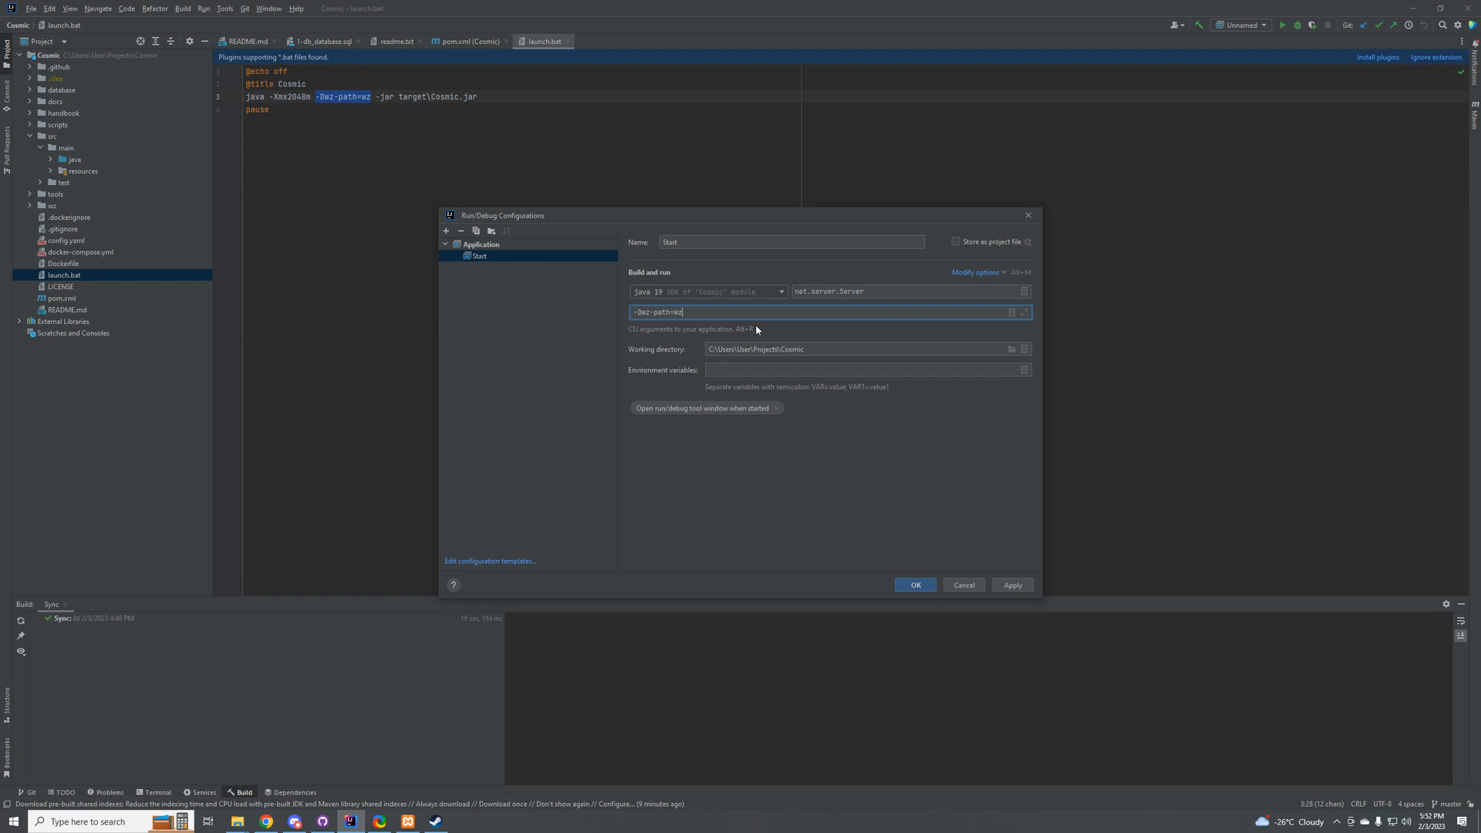
{"action": "left_click", "coordinate": [1011, 586]}
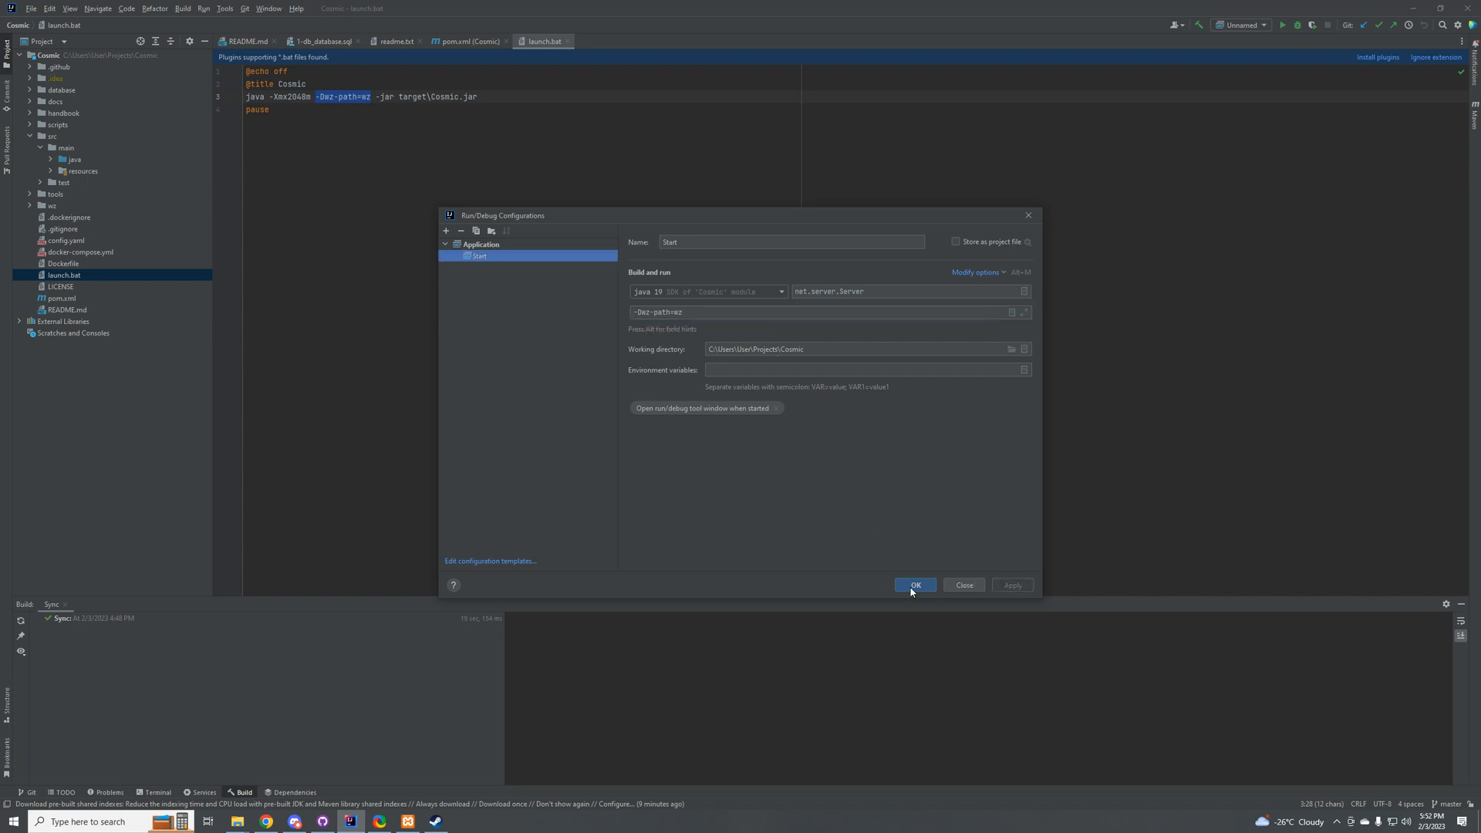
{"action": "left_click", "coordinate": [915, 586]}
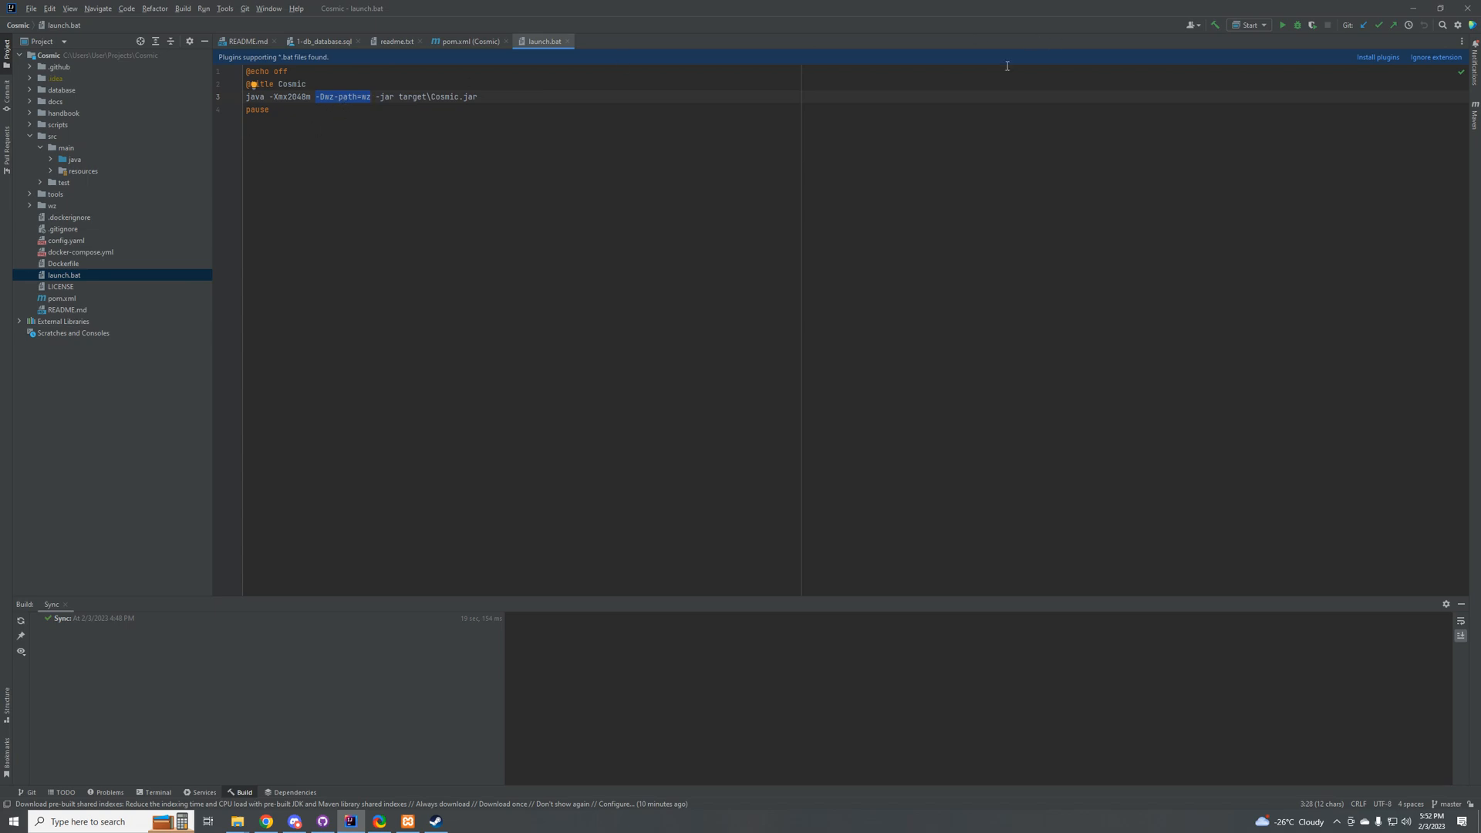
Step: Collapse src and expand the wz folder in the project tree to view its subfolders
{"action": "left_click", "coordinate": [30, 136]}
{"action": "double_click", "coordinate": [36, 159]}
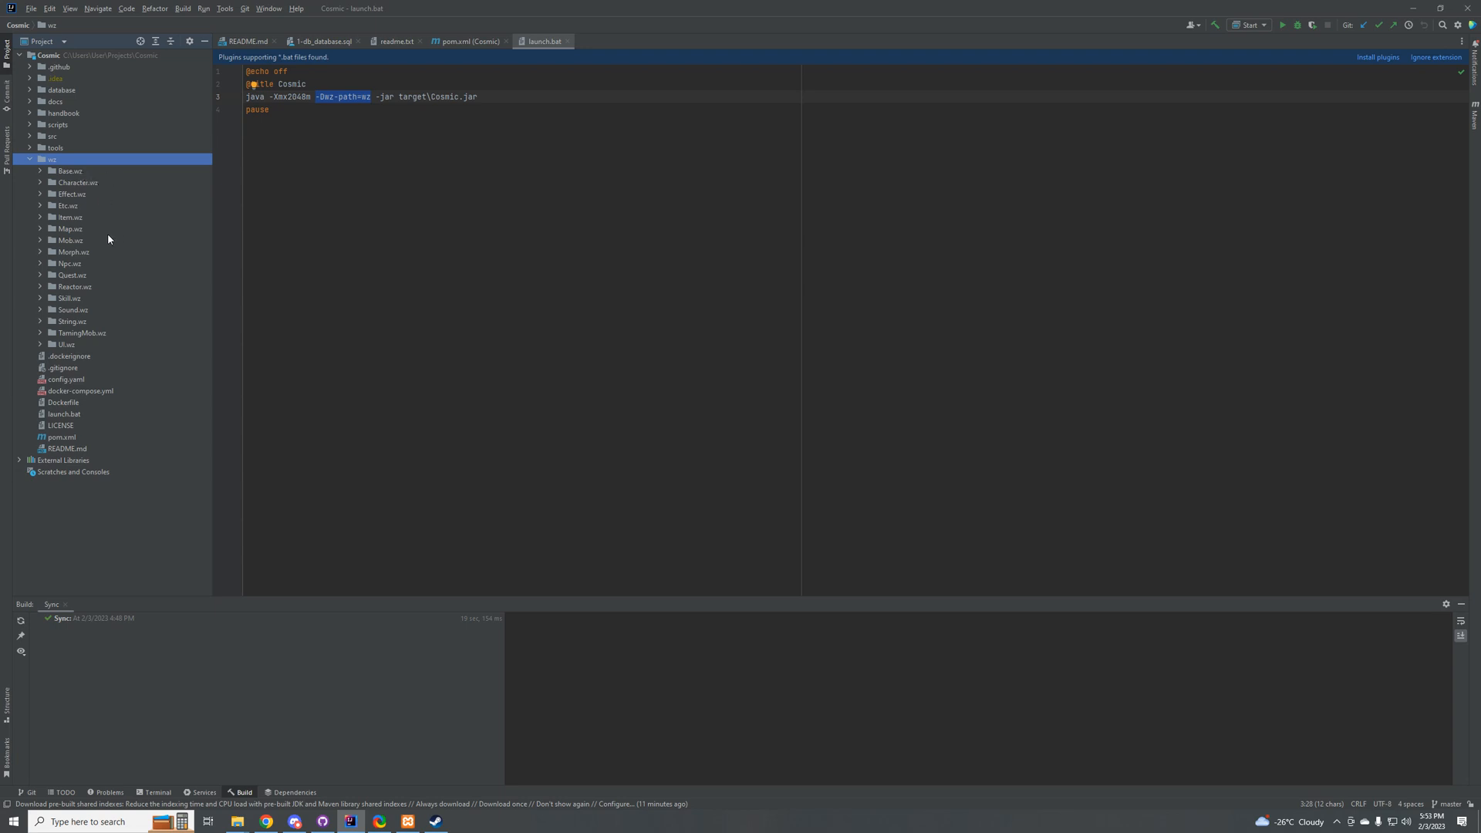
Step: Switch to Chrome and search Google for "github harepacket" in a new tab
{"action": "left_click", "coordinate": [267, 822]}
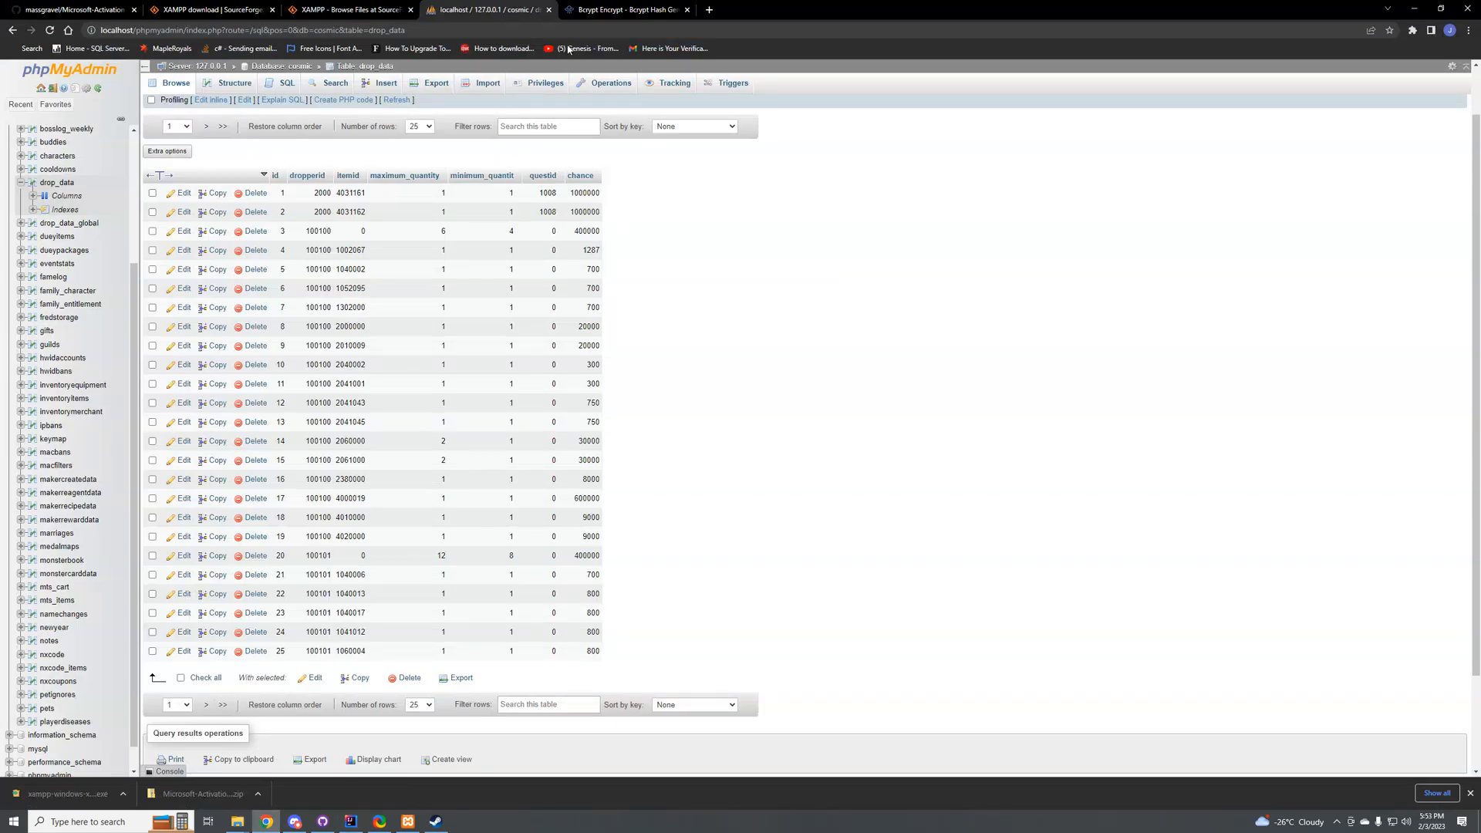
{"action": "left_click", "coordinate": [715, 9]}
{"action": "type", "text": "git"}
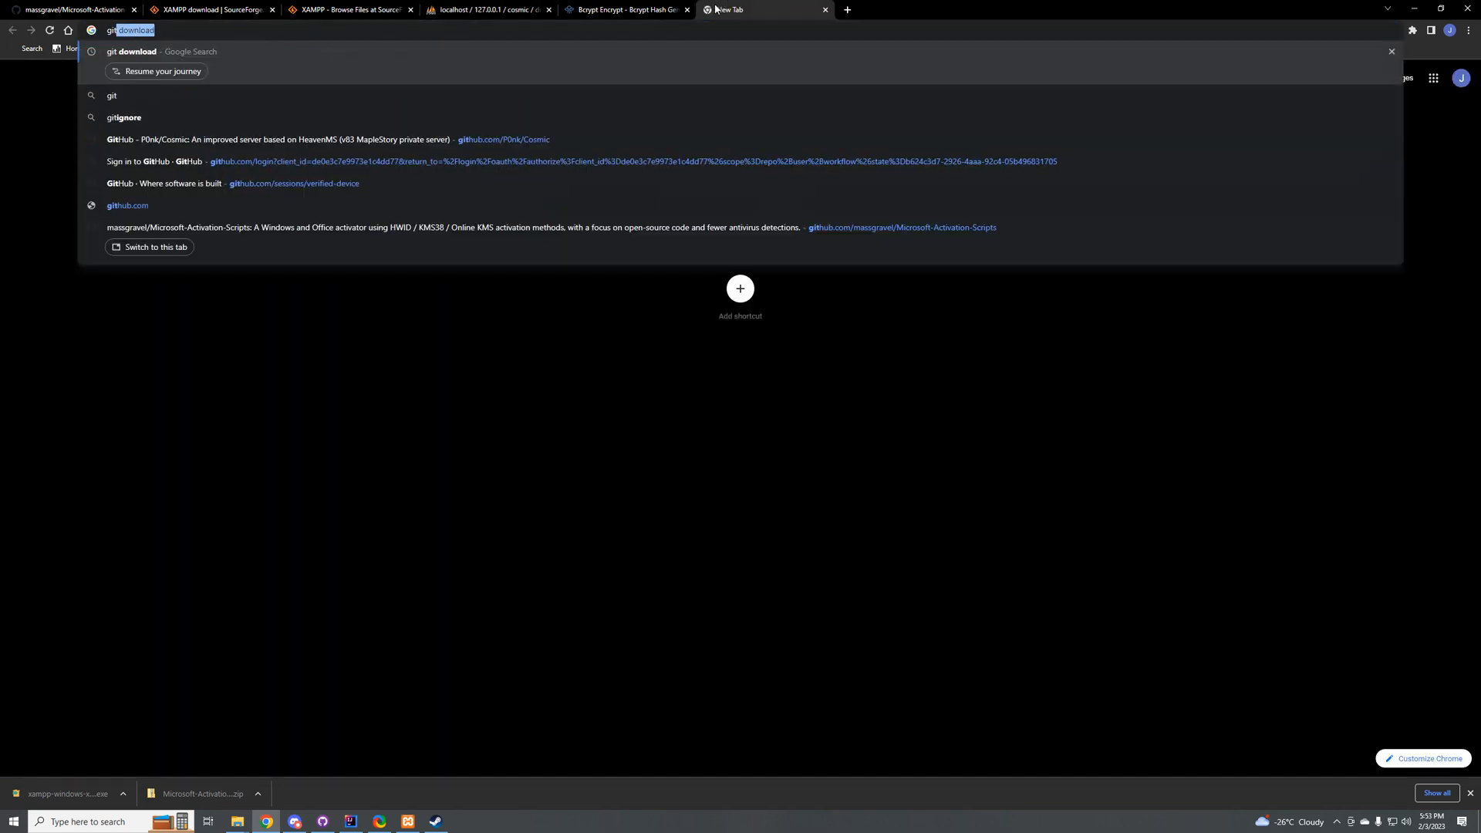
{"action": "type", "text": "hub h"}
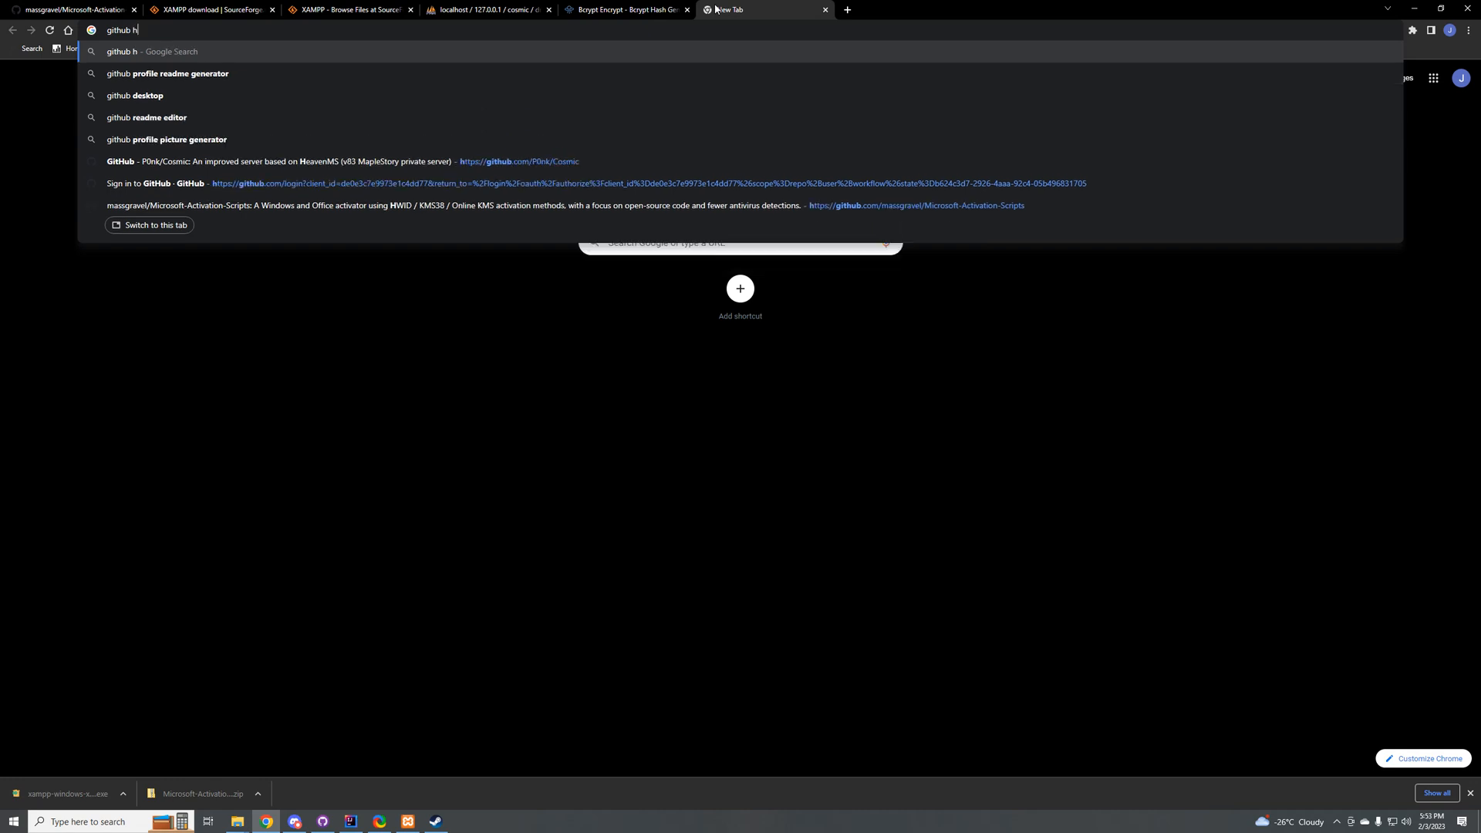
{"action": "type", "text": "arepacket"}
{"action": "key", "text": "Return"}
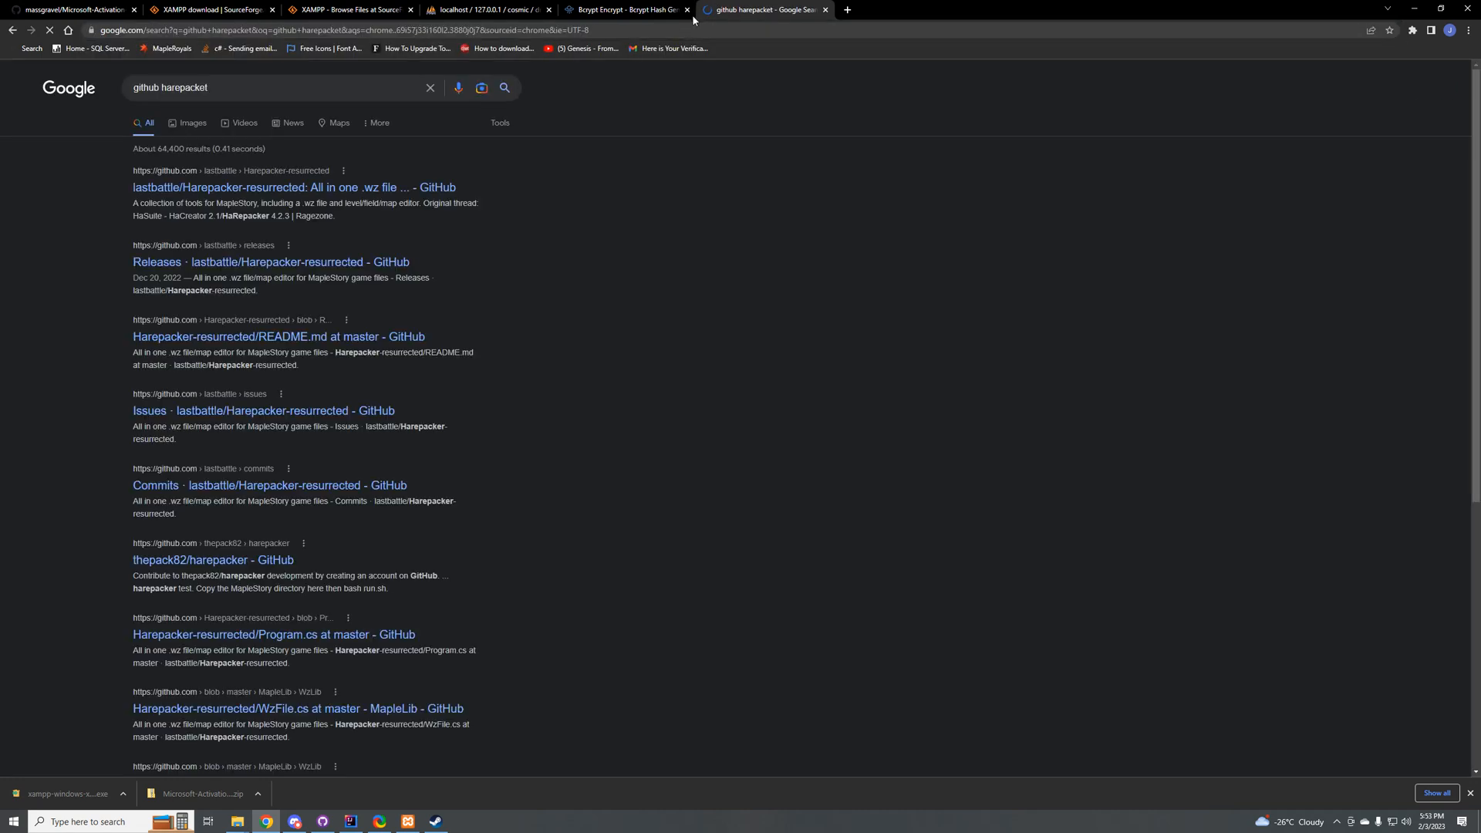
Step: Refine the Google search to "github harepacker resurrected"
{"action": "left_click", "coordinate": [178, 98]}
{"action": "key", "text": "BackSpace"}
{"action": "type", "text": "r re"}
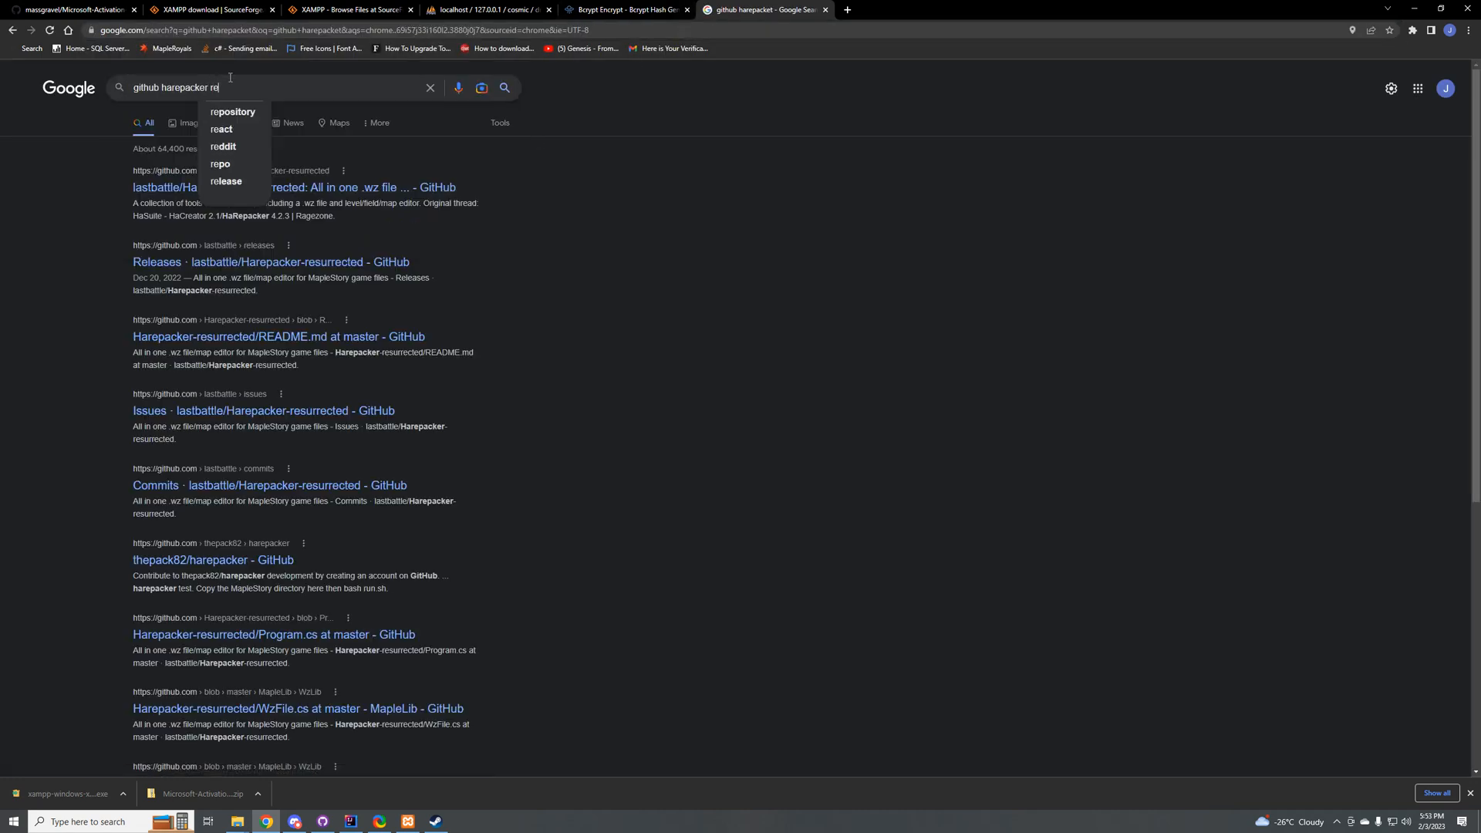
{"action": "type", "text": "seru"}
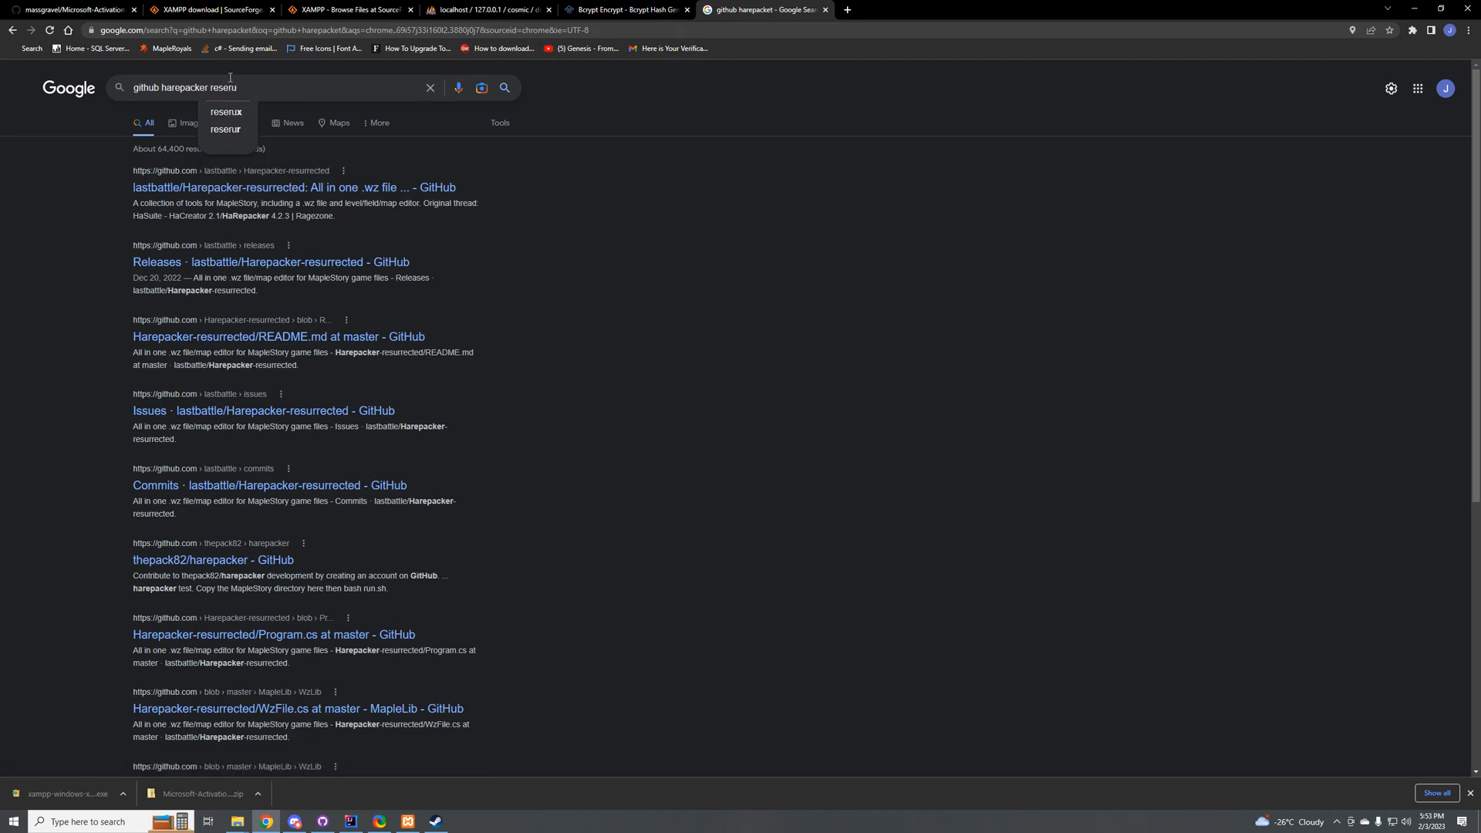
{"action": "key", "text": "BackSpace"}
{"action": "key", "text": "BackSpace"}
{"action": "key", "text": "BackSpace"}
{"action": "type", "text": "urected"}
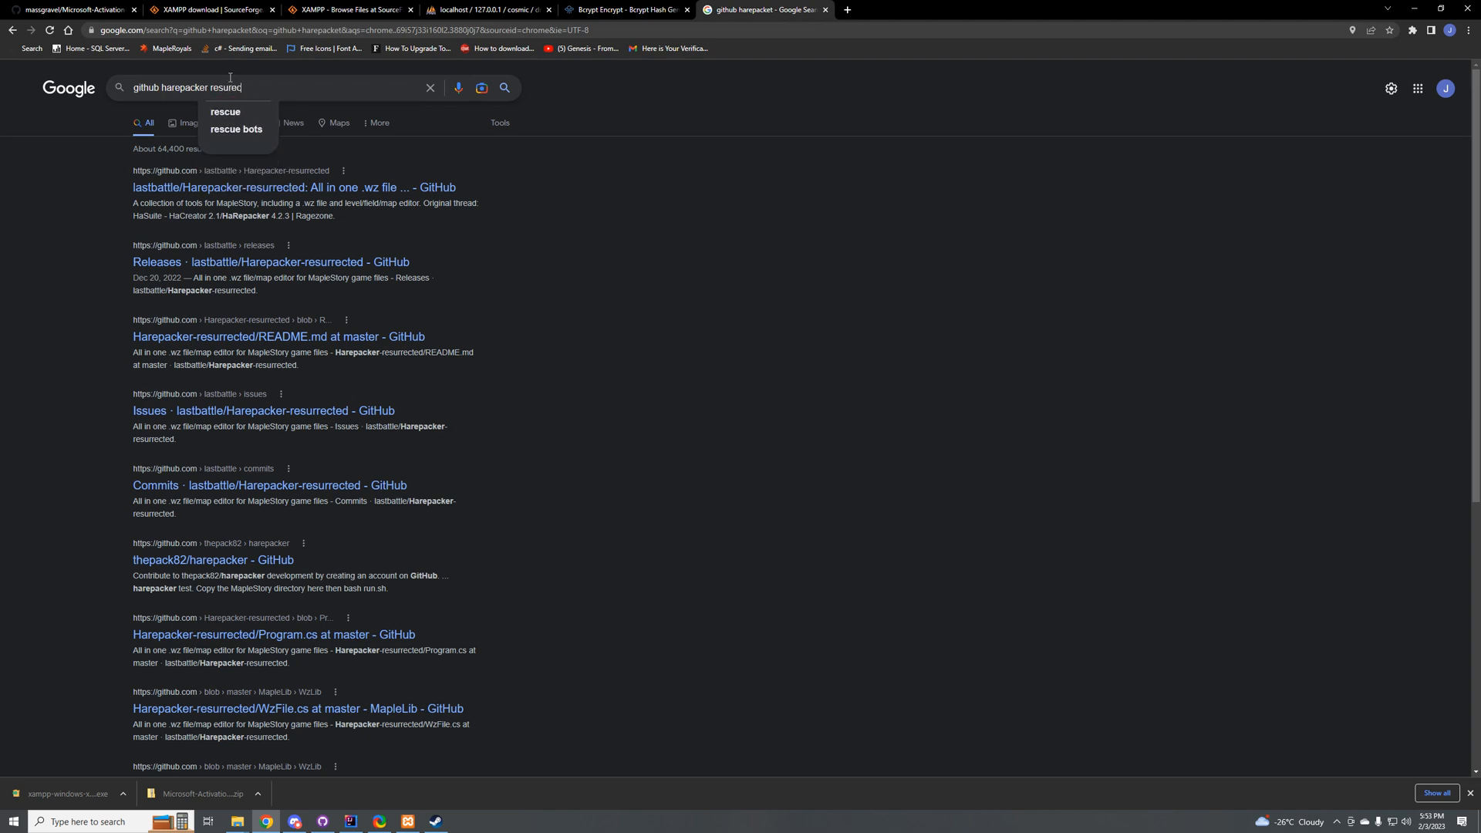
{"action": "key", "text": "Return"}
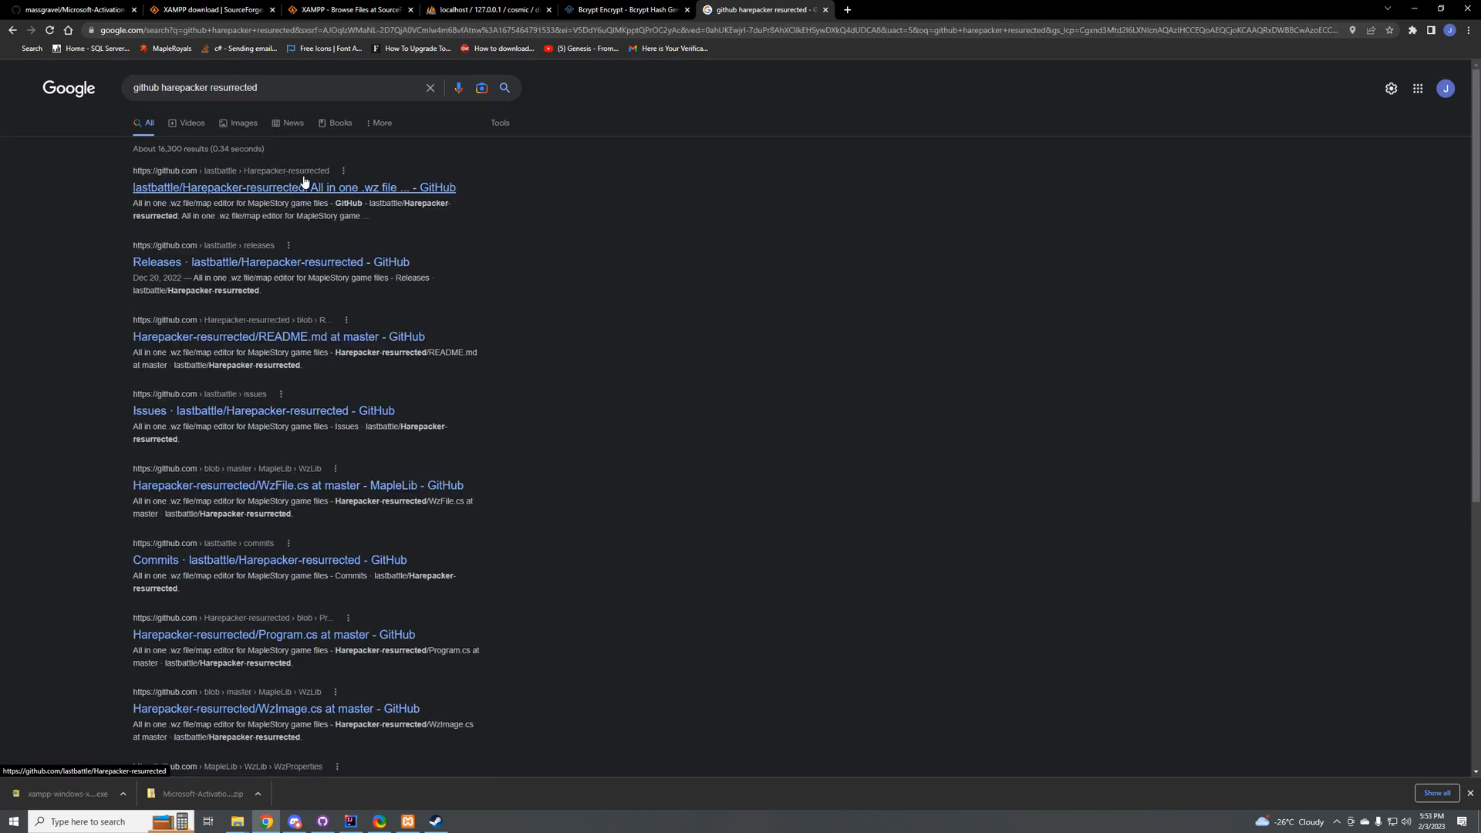
Step: Open the lastbattle/Harepacker-resurrected repository's releases and download x64.zip from the 64-bit client support release
{"action": "left_click", "coordinate": [257, 192]}
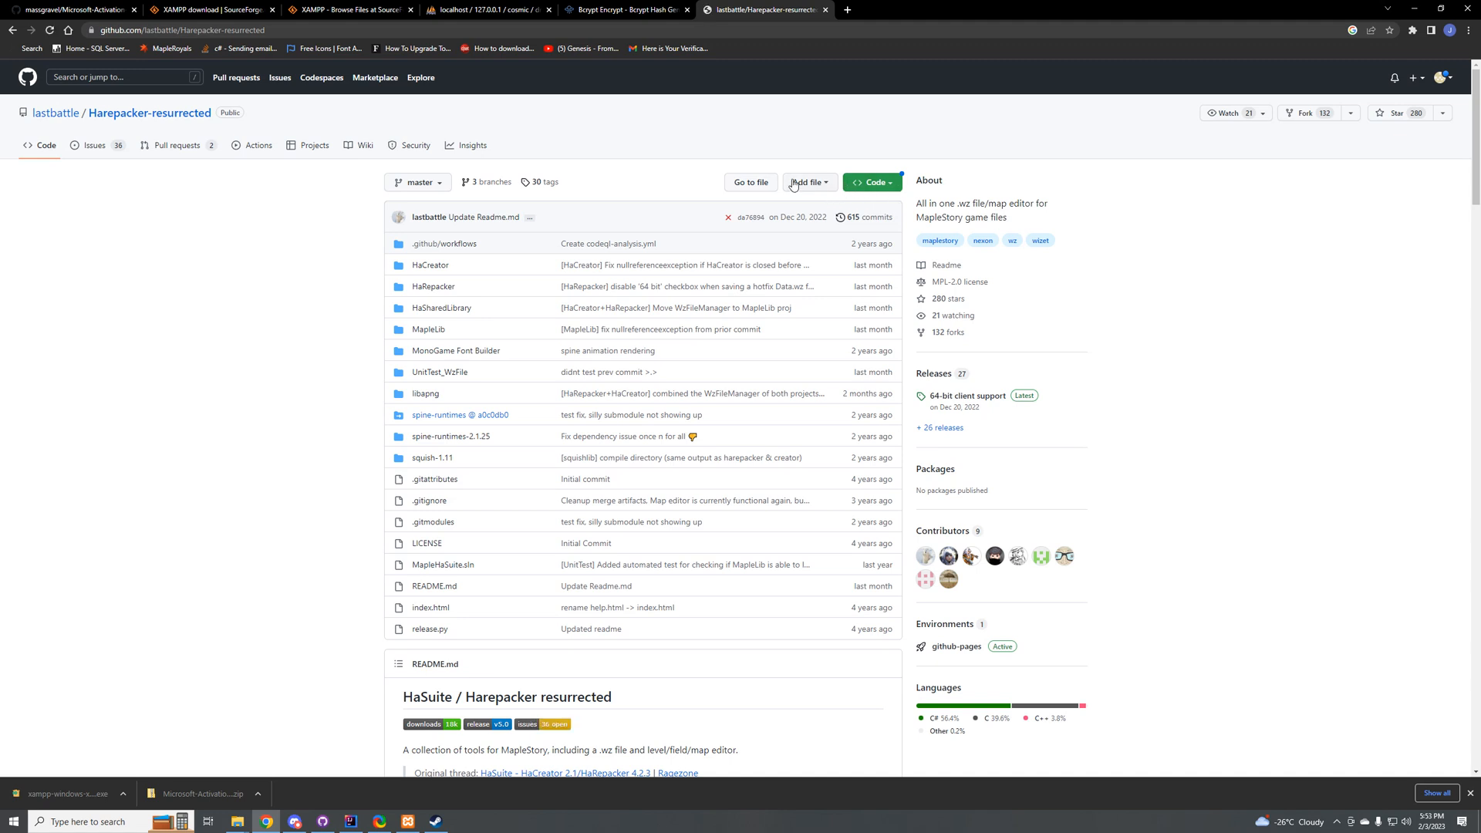
{"action": "left_click", "coordinate": [941, 429]}
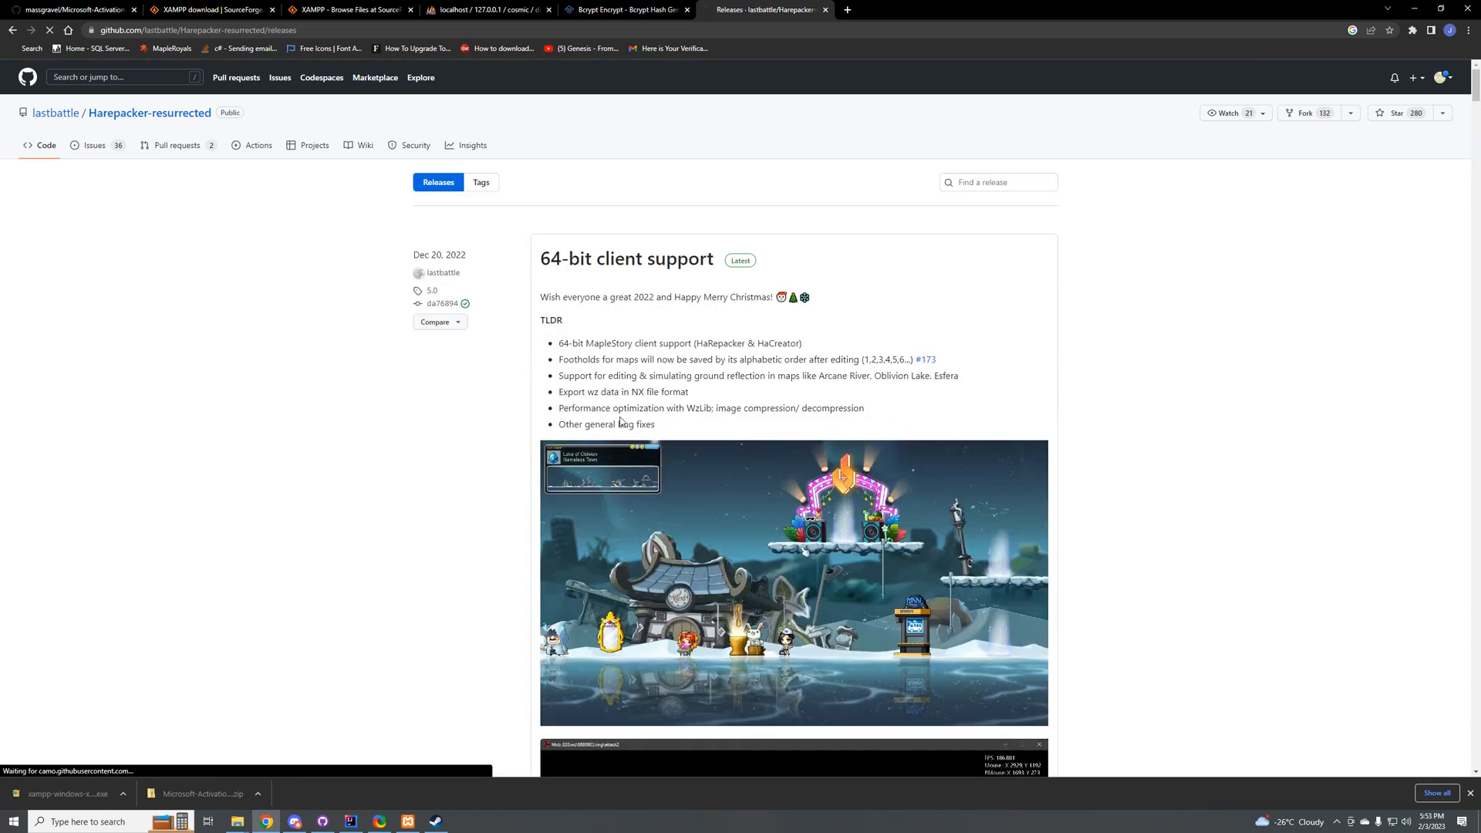
{"action": "scroll", "coordinate": [596, 423], "scroll_direction": "down", "scroll_amount": 9}
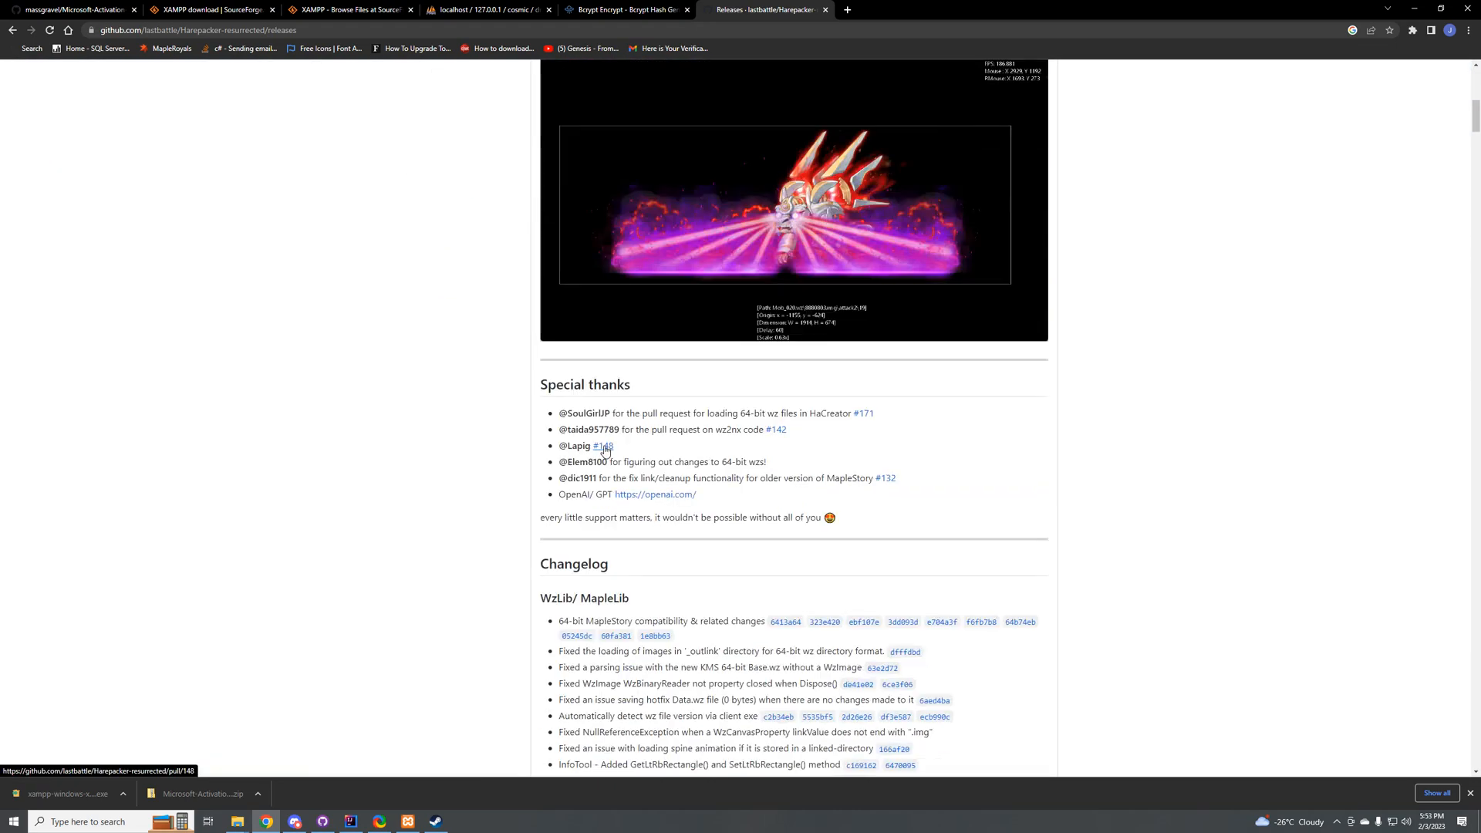
{"action": "scroll", "coordinate": [539, 419], "scroll_direction": "down", "scroll_amount": 10}
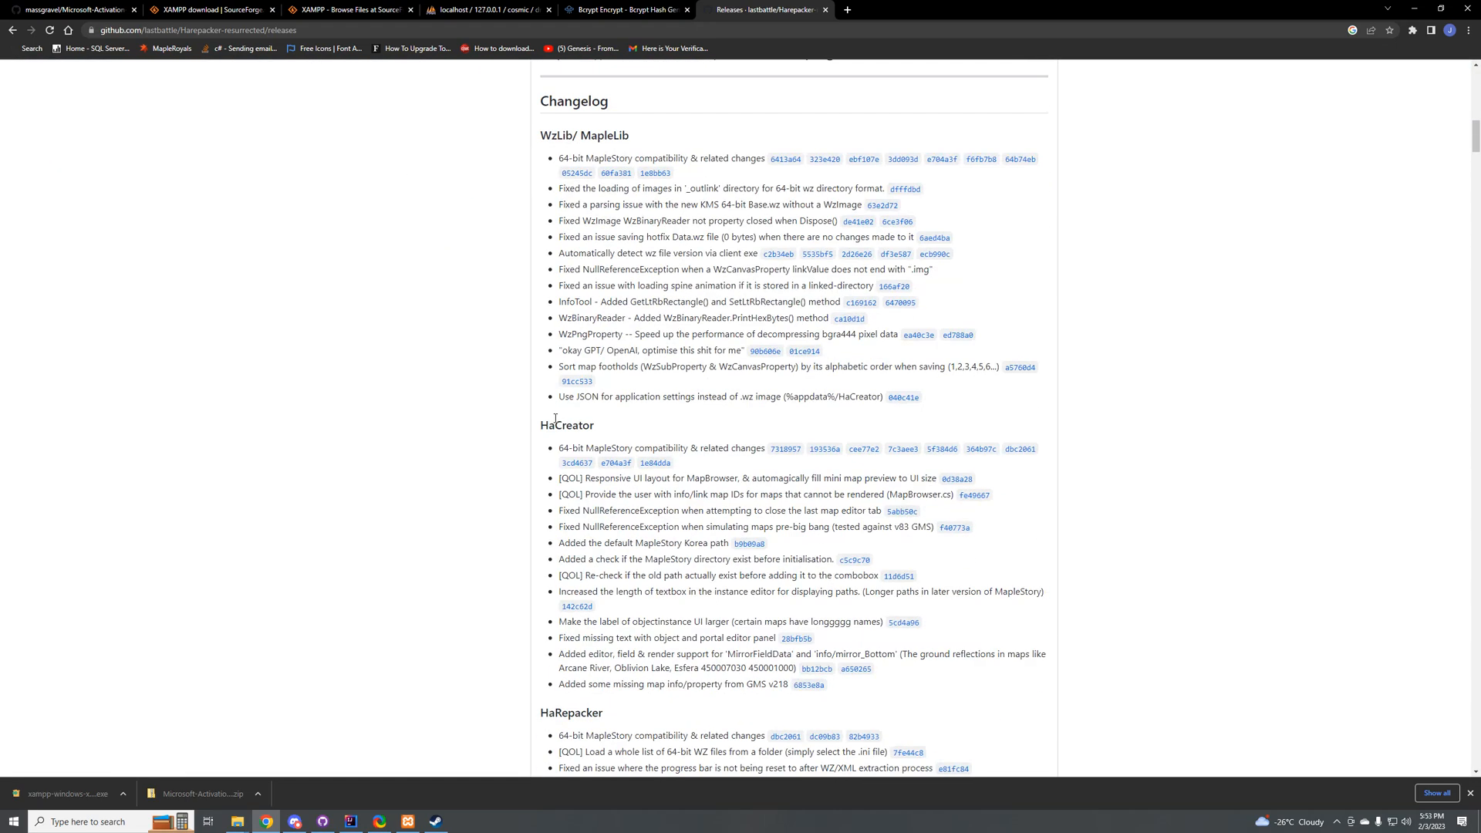
{"action": "scroll", "coordinate": [555, 422], "scroll_direction": "down", "scroll_amount": 6}
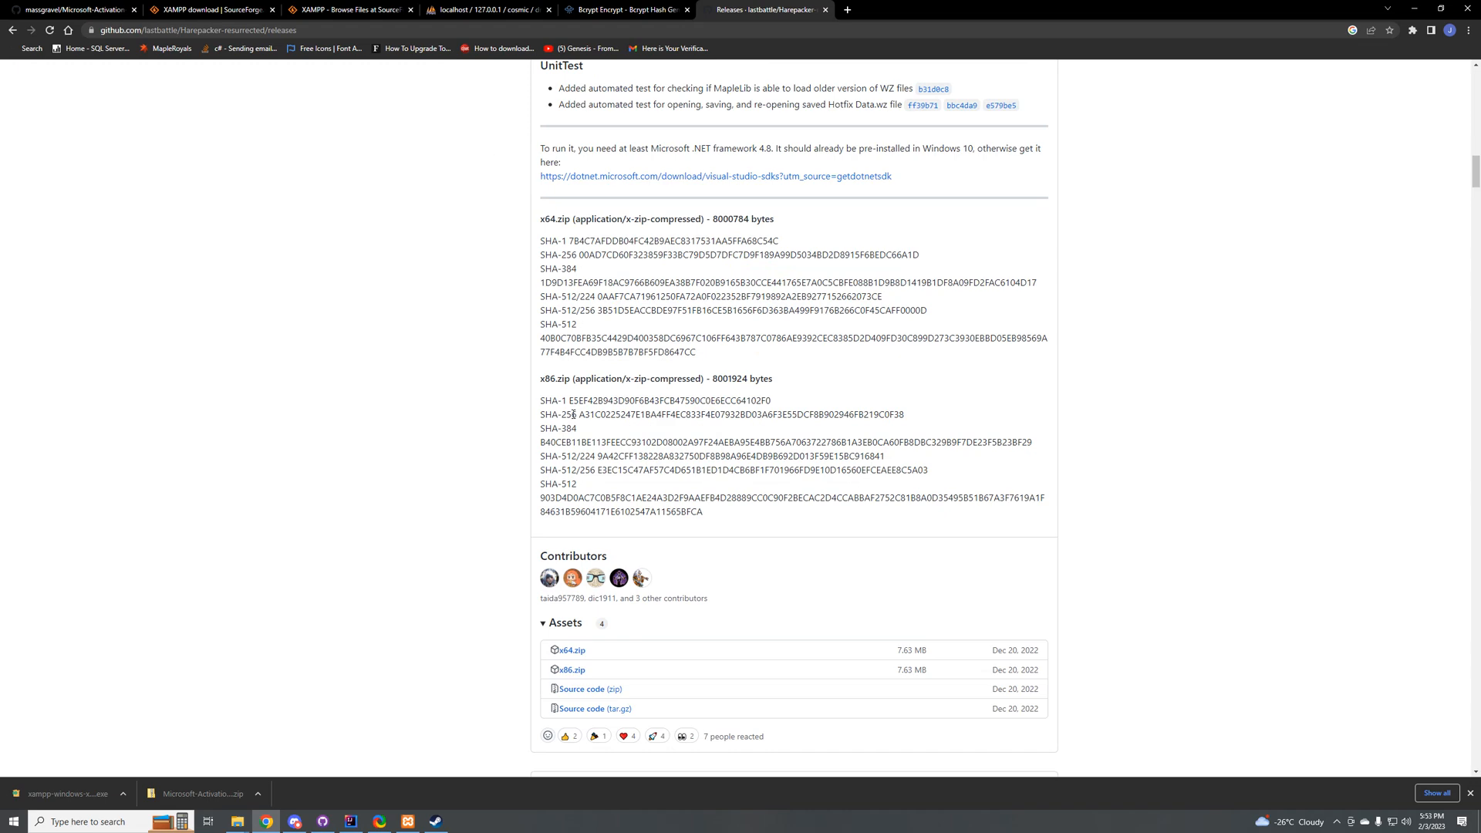
{"action": "left_click", "coordinate": [576, 654]}
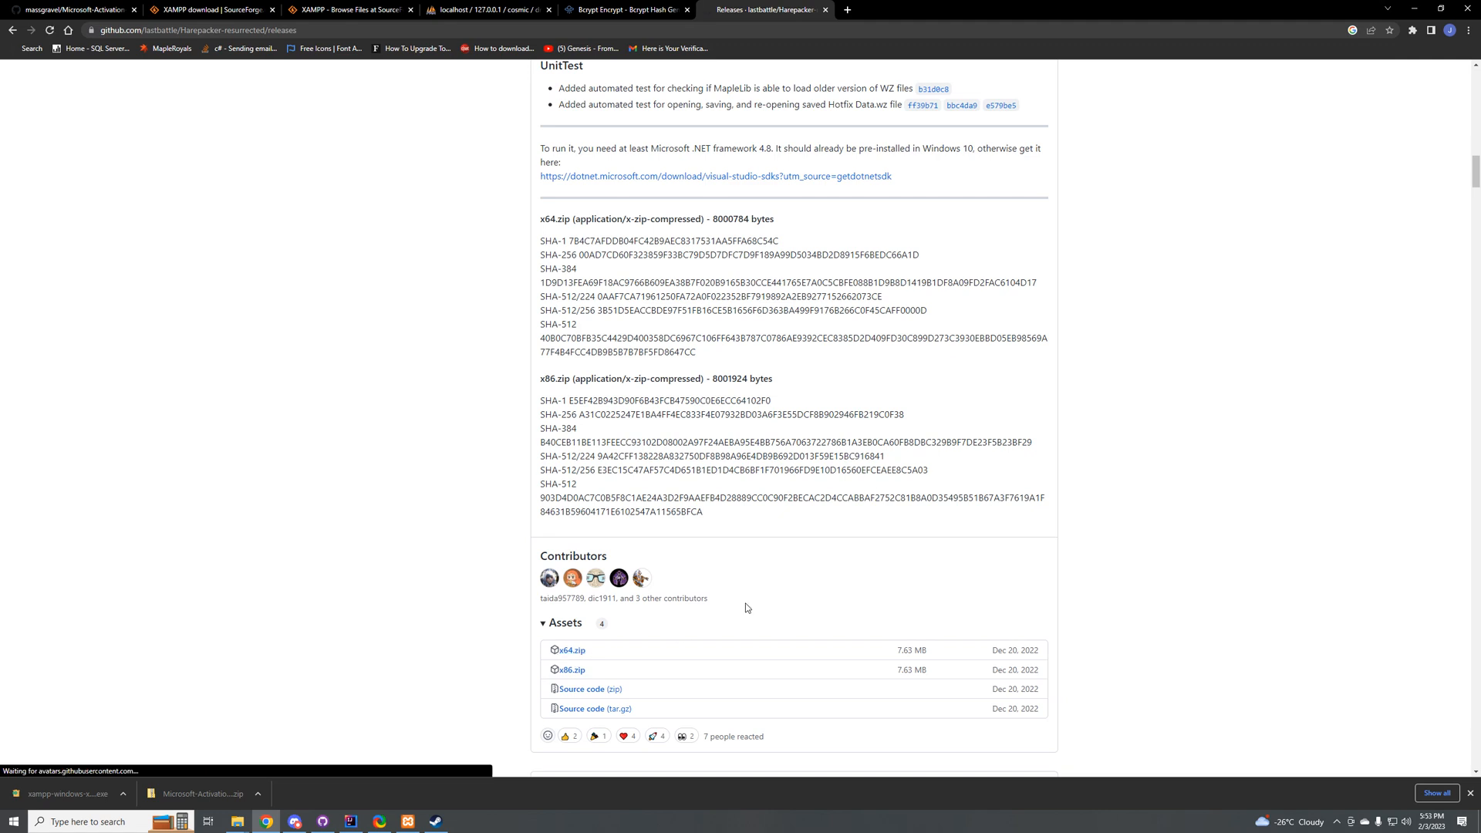
Step: Show the downloaded x64.zip in its folder and extract it to the x64 folder in Downloads
{"action": "left_click", "coordinate": [121, 792]}
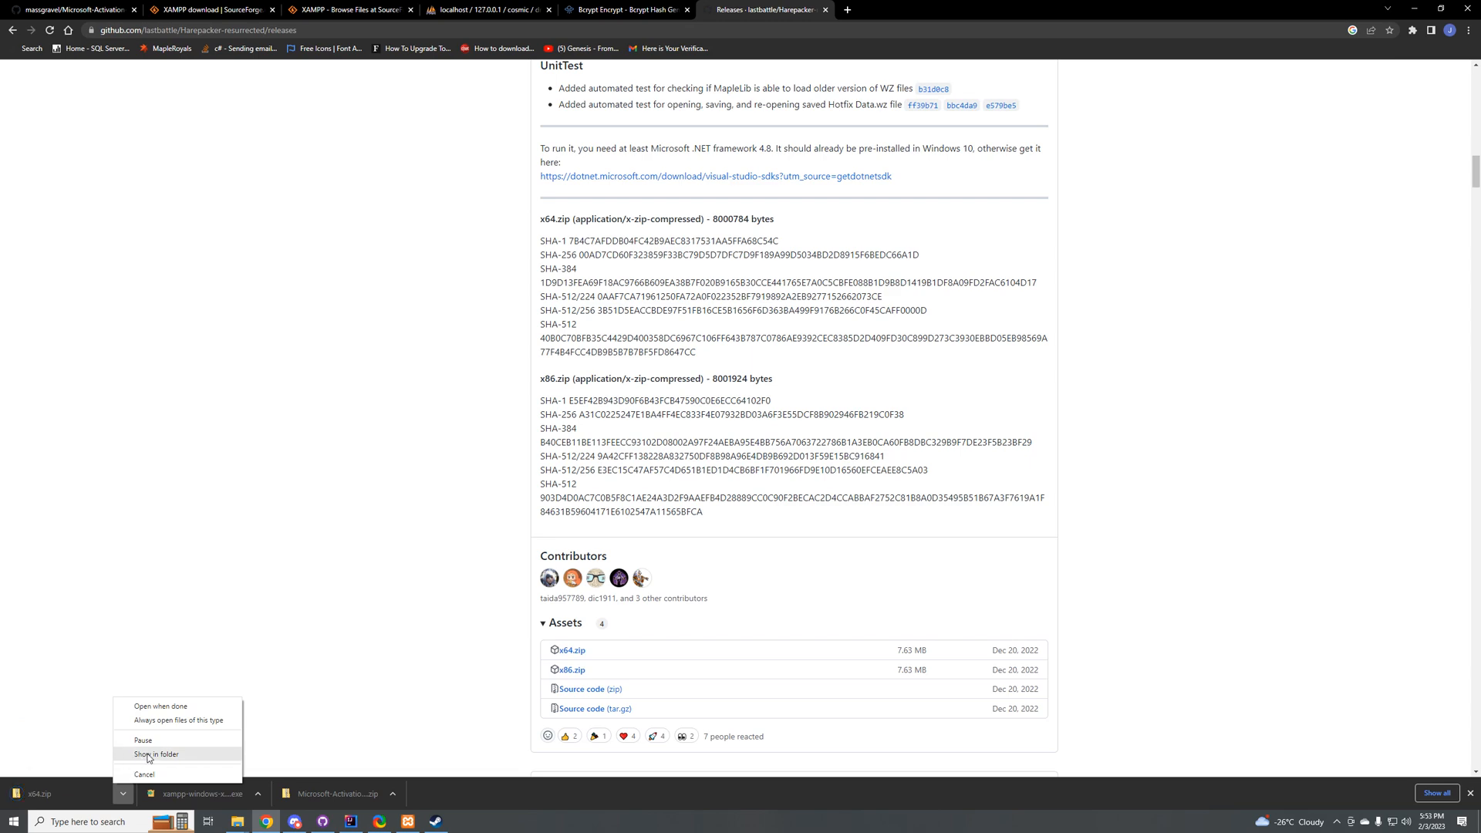
{"action": "left_click", "coordinate": [148, 757]}
{"action": "right_click", "coordinate": [629, 649]}
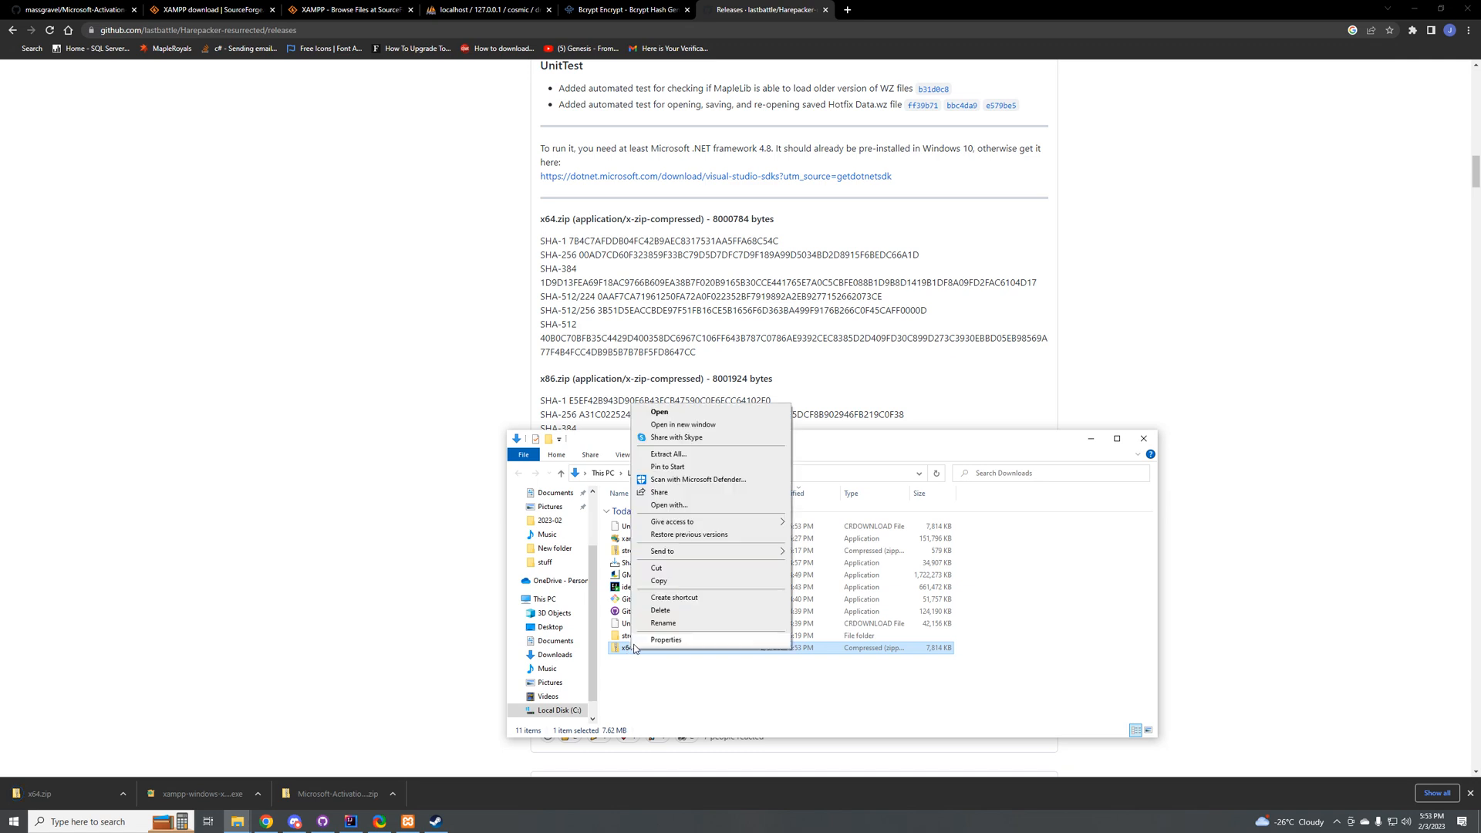
{"action": "left_click", "coordinate": [668, 454]}
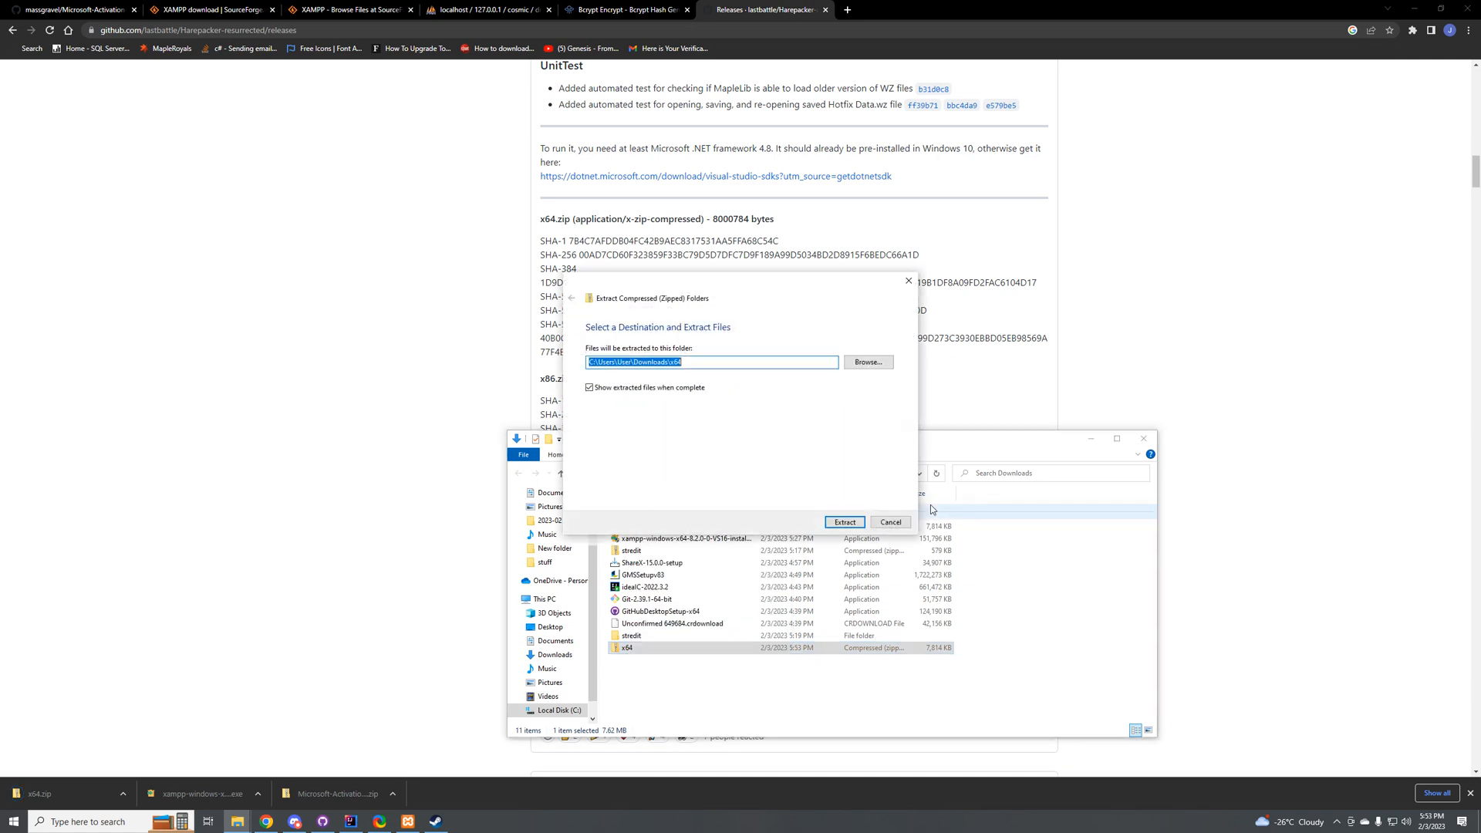
{"action": "left_click", "coordinate": [844, 522]}
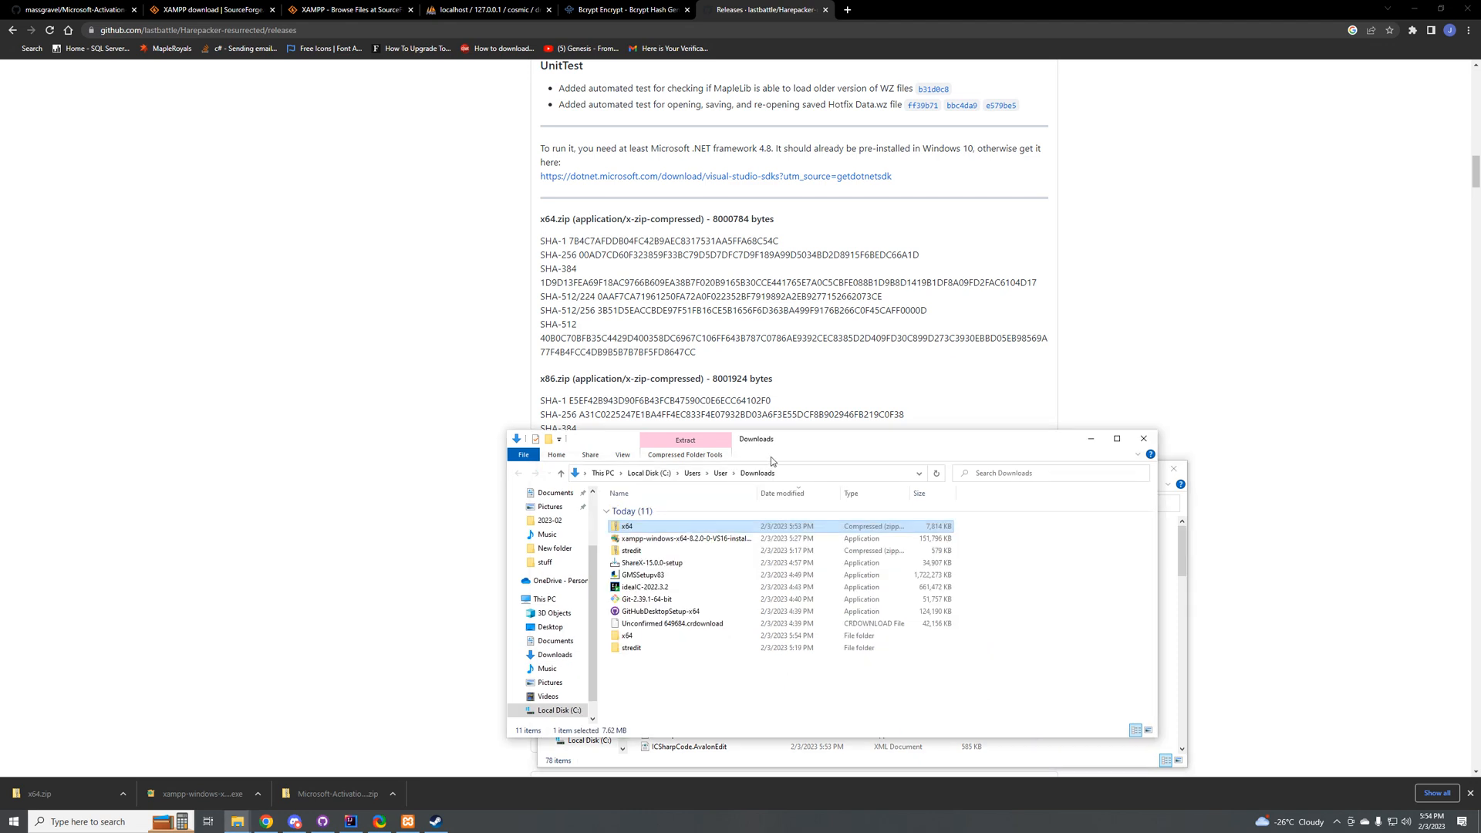
Step: Copy the extracted x64 folder from Downloads into the Tools folder and open the copy
{"action": "left_click", "coordinate": [770, 457]}
{"action": "left_click", "coordinate": [629, 642]}
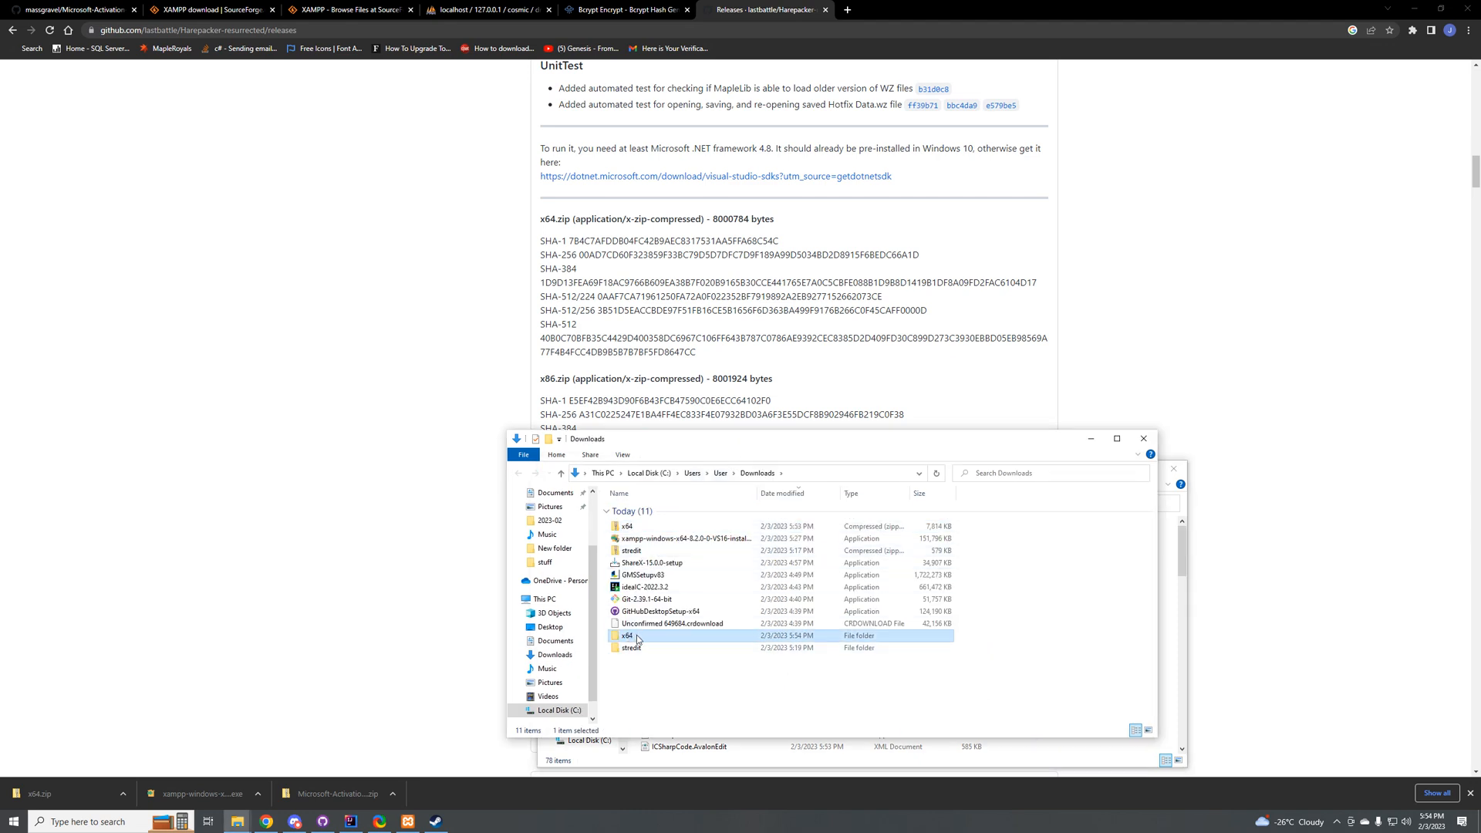
{"action": "scroll", "coordinate": [556, 547], "scroll_direction": "up", "scroll_amount": 1}
{"action": "scroll", "coordinate": [556, 548], "scroll_direction": "up", "scroll_amount": 2}
{"action": "left_click", "coordinate": [548, 529]}
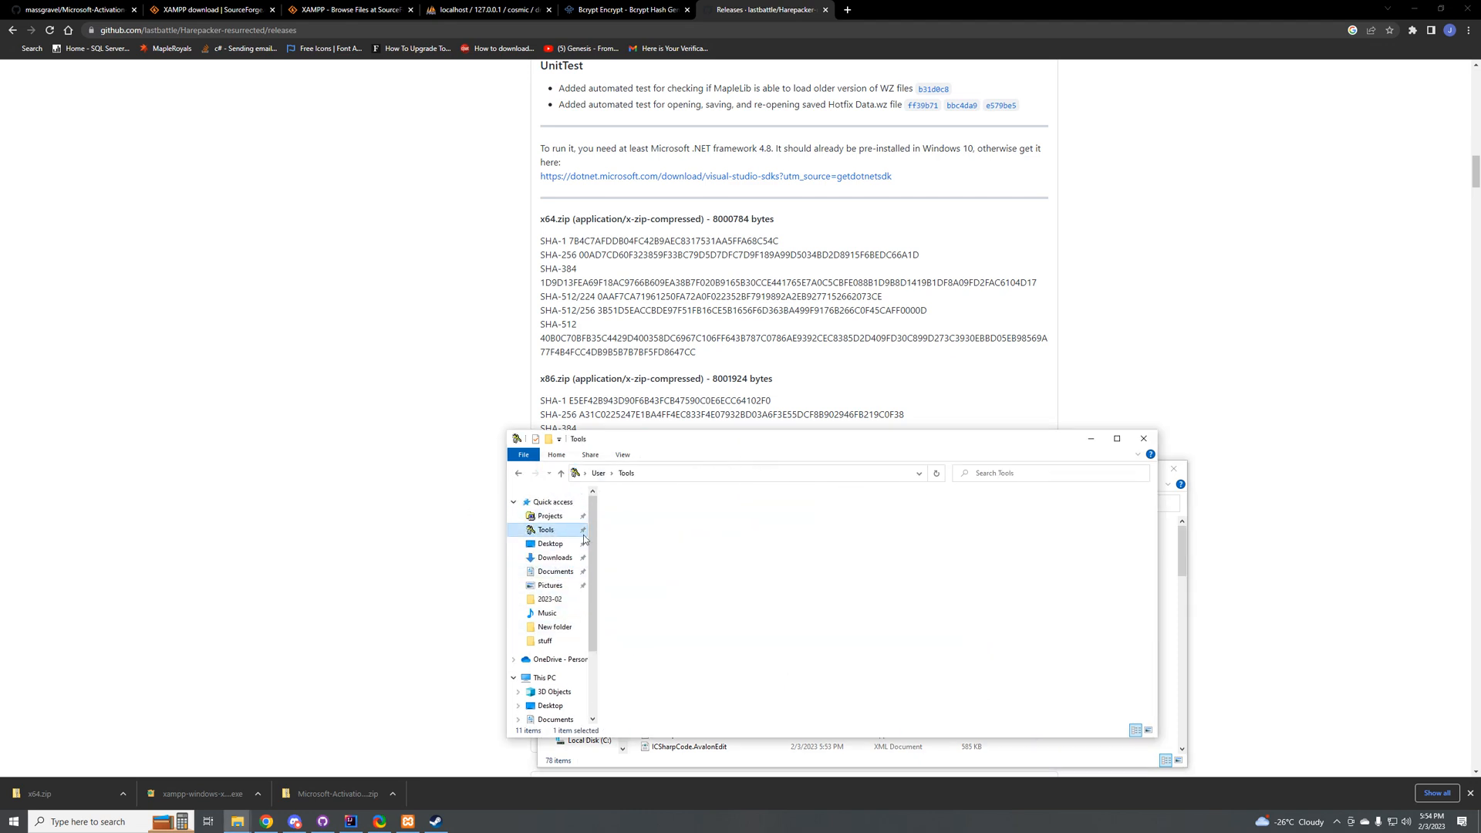
{"action": "key", "text": "ctrl+v"}
{"action": "double_click", "coordinate": [631, 511]}
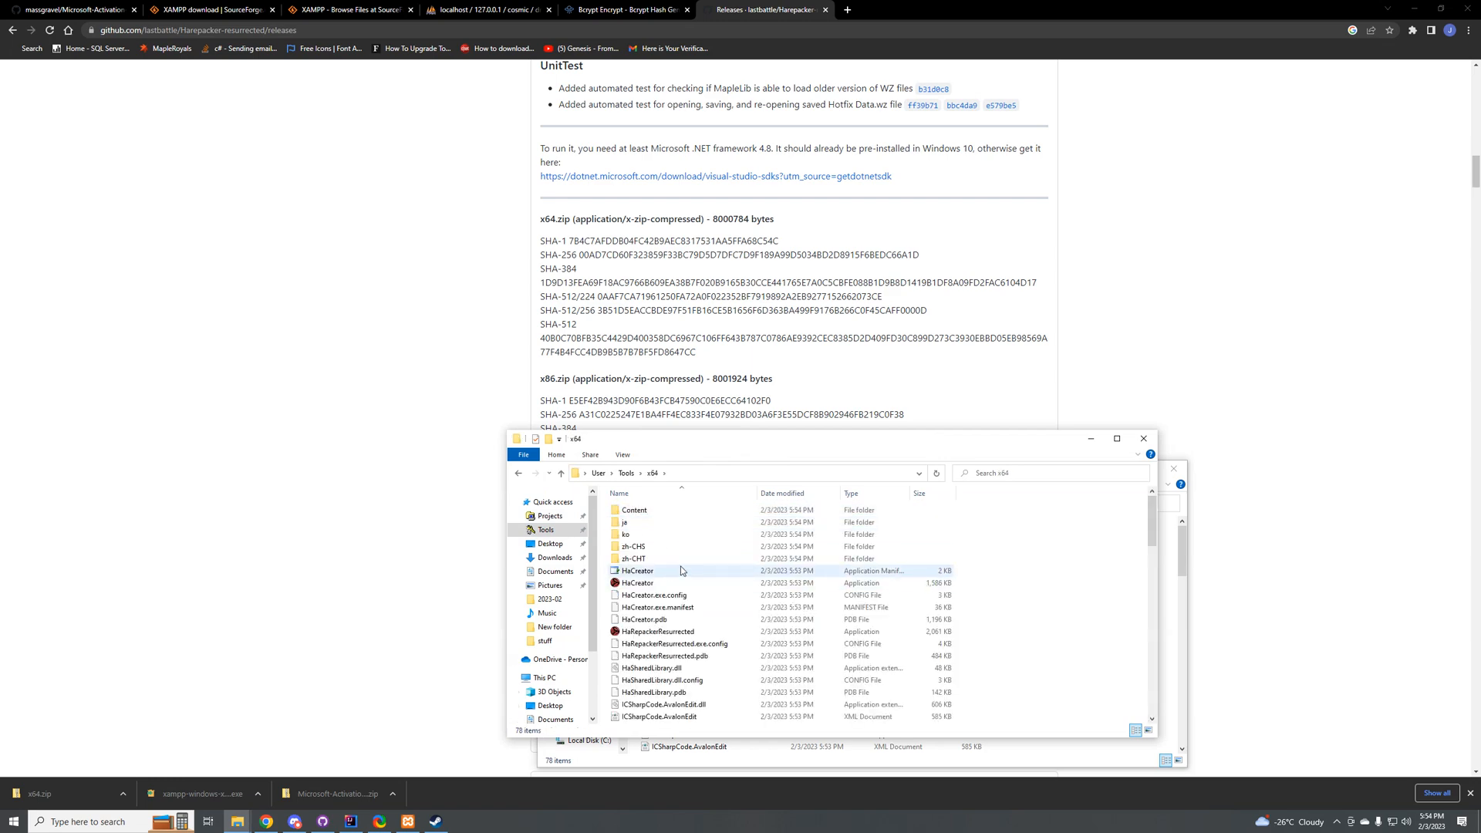
Step: Return to the Tools folder and copy the repository name Harepacker-resurrected from the GitHub page's address
{"action": "left_click", "coordinate": [627, 473]}
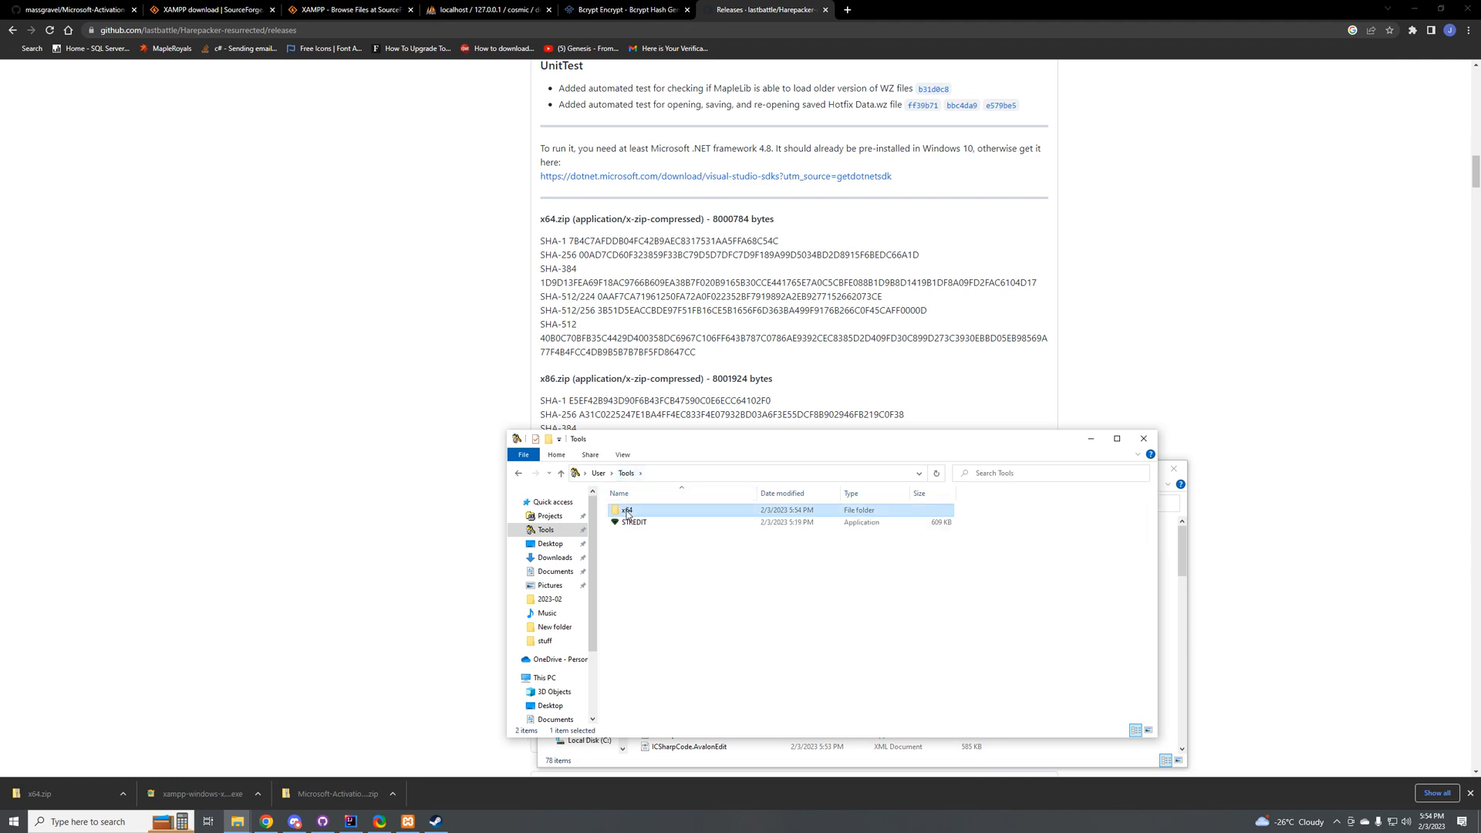
{"action": "right_click", "coordinate": [627, 514]}
{"action": "left_click", "coordinate": [653, 738]}
{"action": "left_click_drag", "start_coordinate": [265, 32], "coordinate": [181, 32]}
{"action": "key", "text": "ctrl+c"}
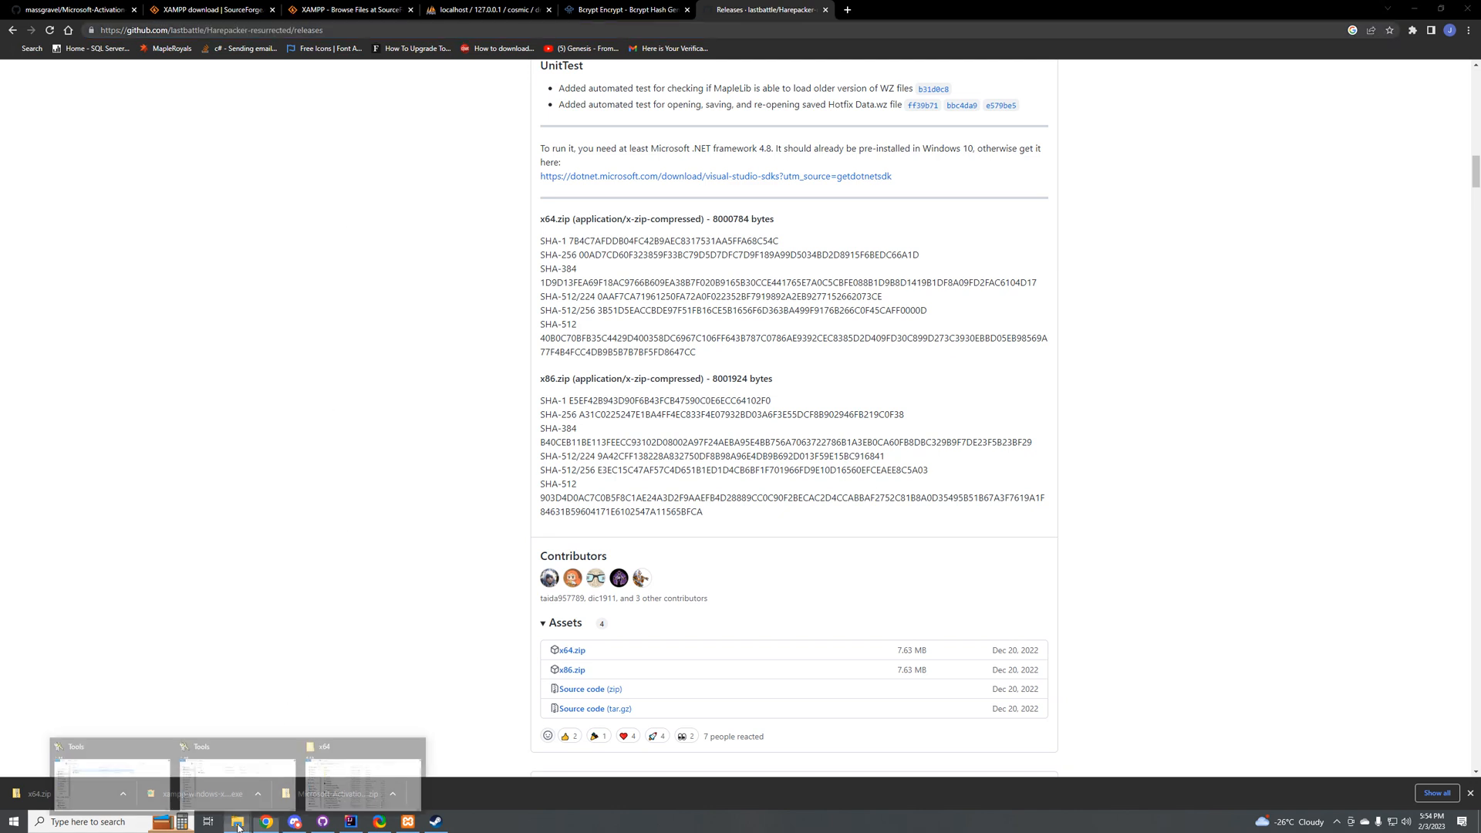
Step: Rename the x64 folder in the Tools folder to Harepacker-resurrected
{"action": "left_click", "coordinate": [237, 819]}
{"action": "left_click", "coordinate": [359, 795]}
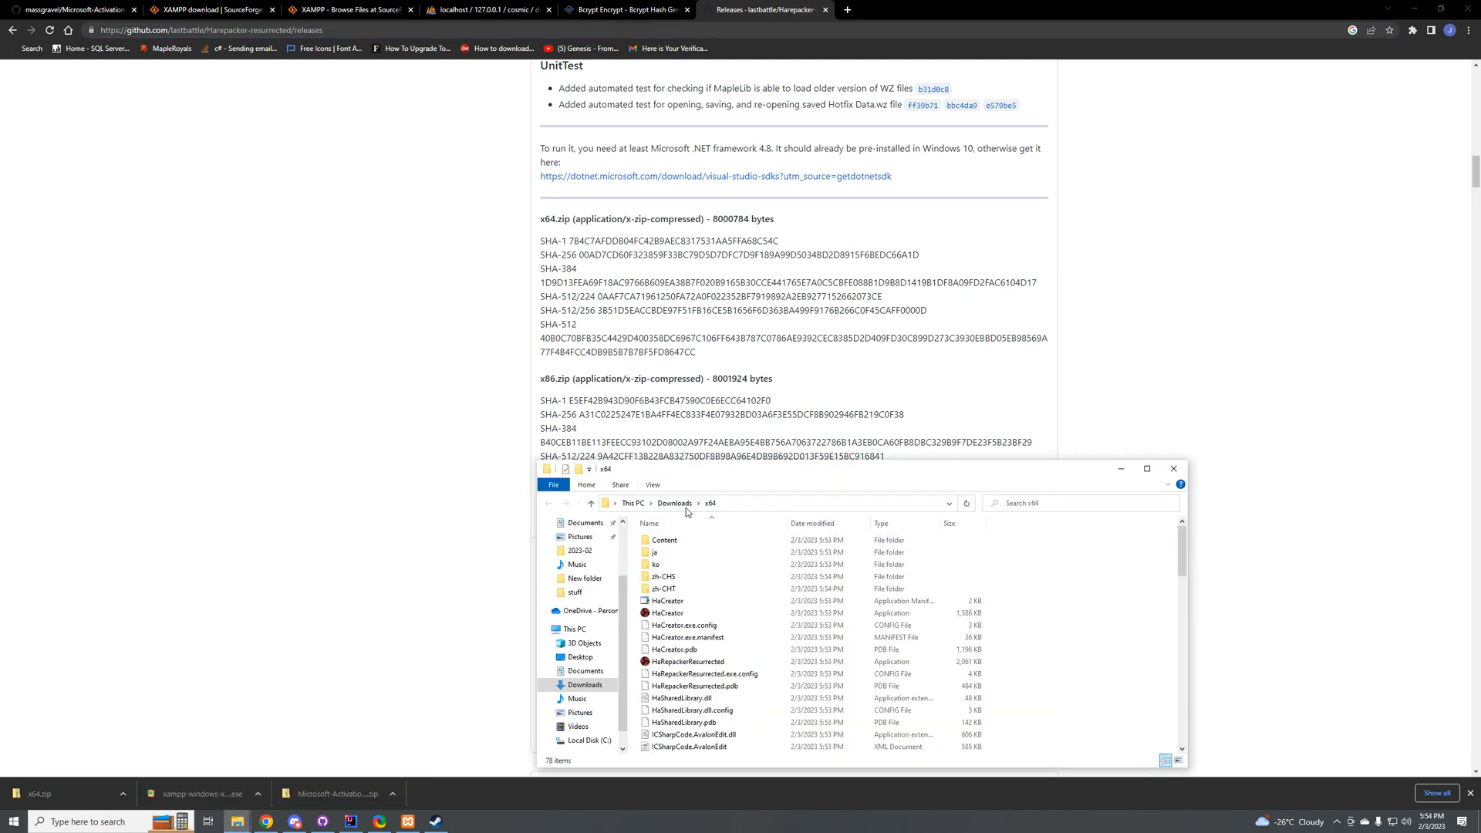
{"action": "scroll", "coordinate": [585, 542], "scroll_direction": "up", "scroll_amount": 2}
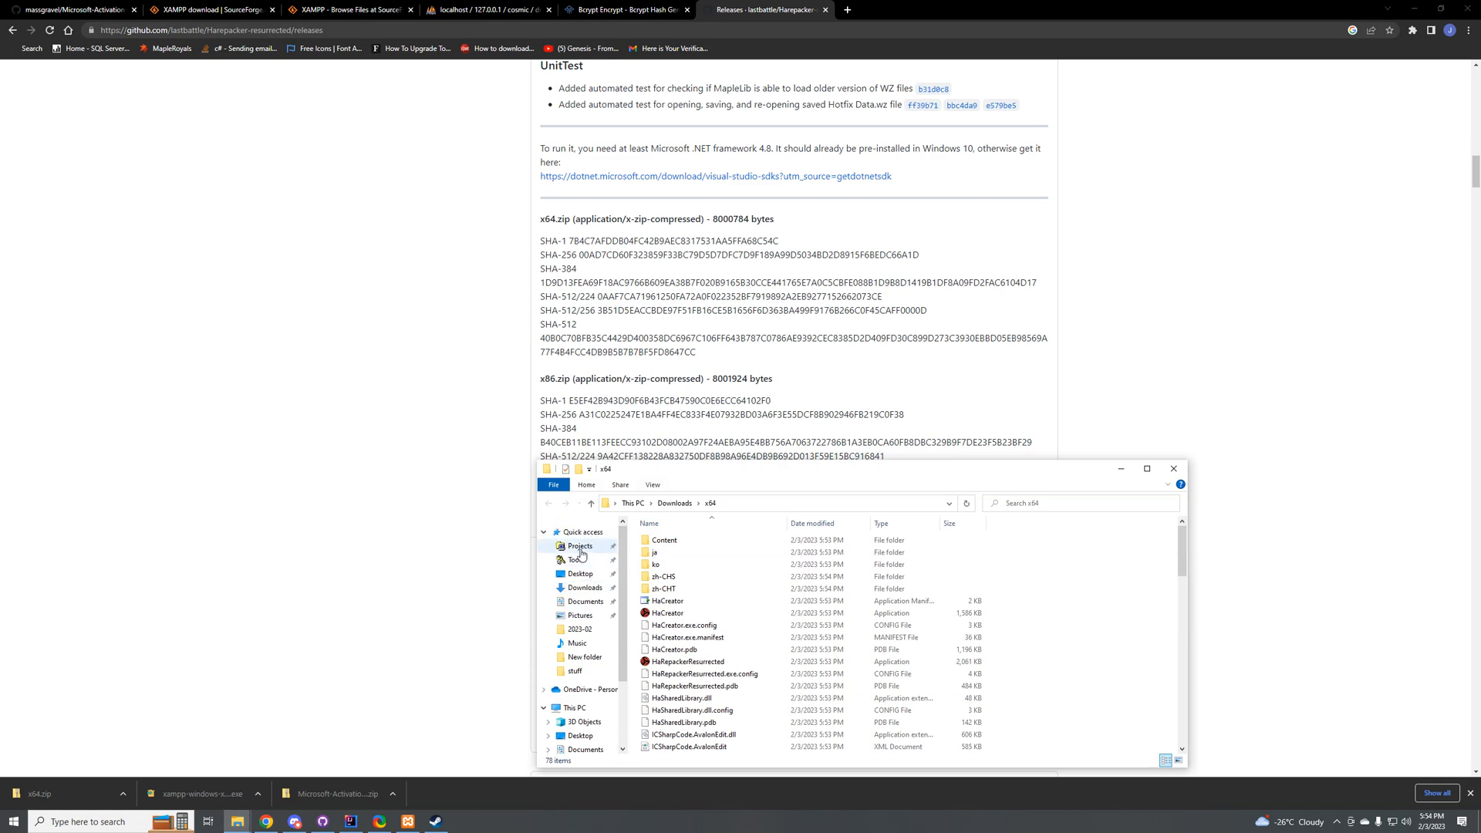
{"action": "left_click", "coordinate": [575, 559]}
{"action": "right_click", "coordinate": [667, 544]}
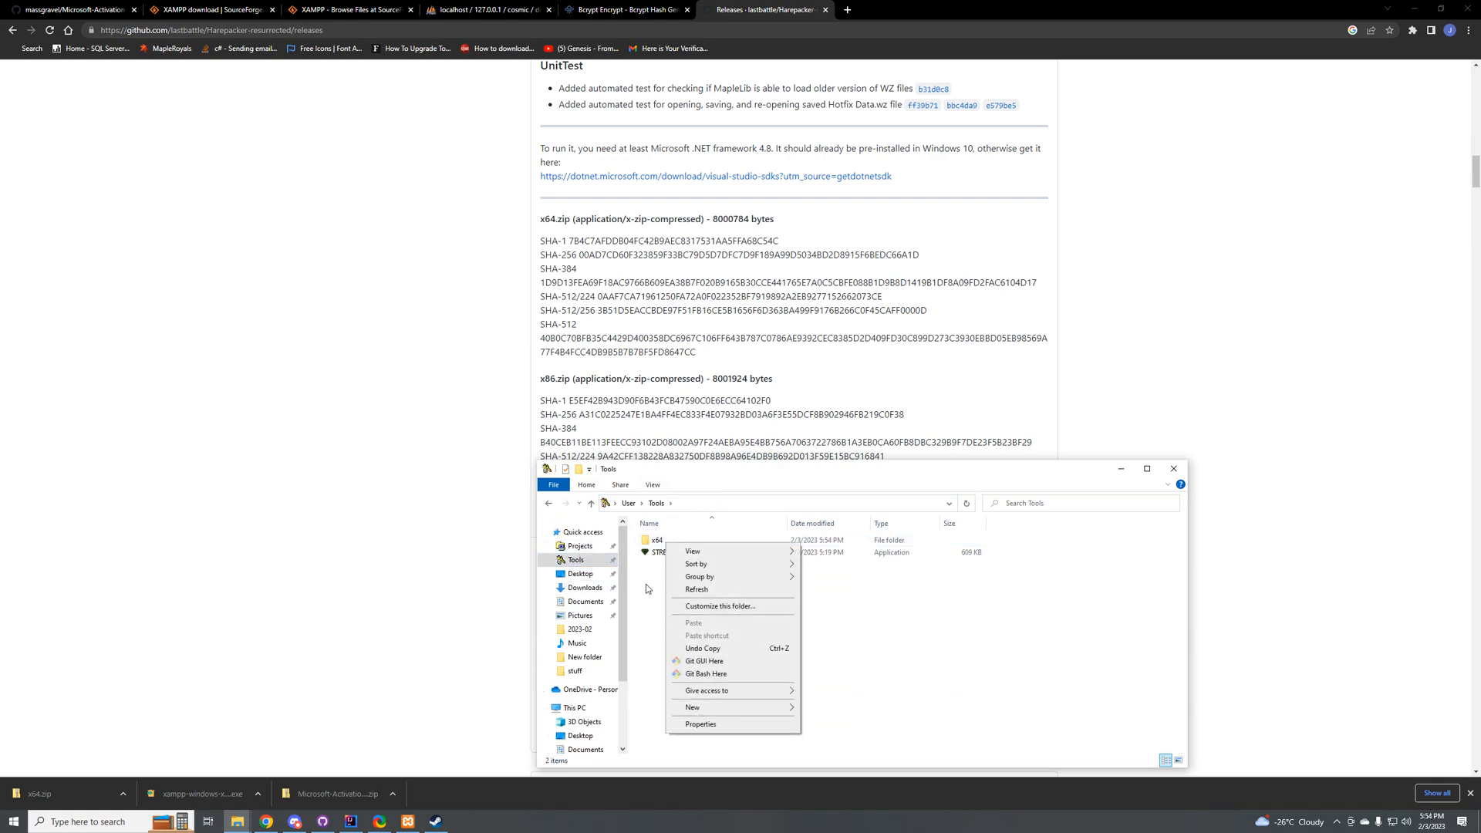
{"action": "right_click", "coordinate": [658, 541]}
{"action": "left_click", "coordinate": [693, 756]}
{"action": "key", "text": "ctrl+v"}
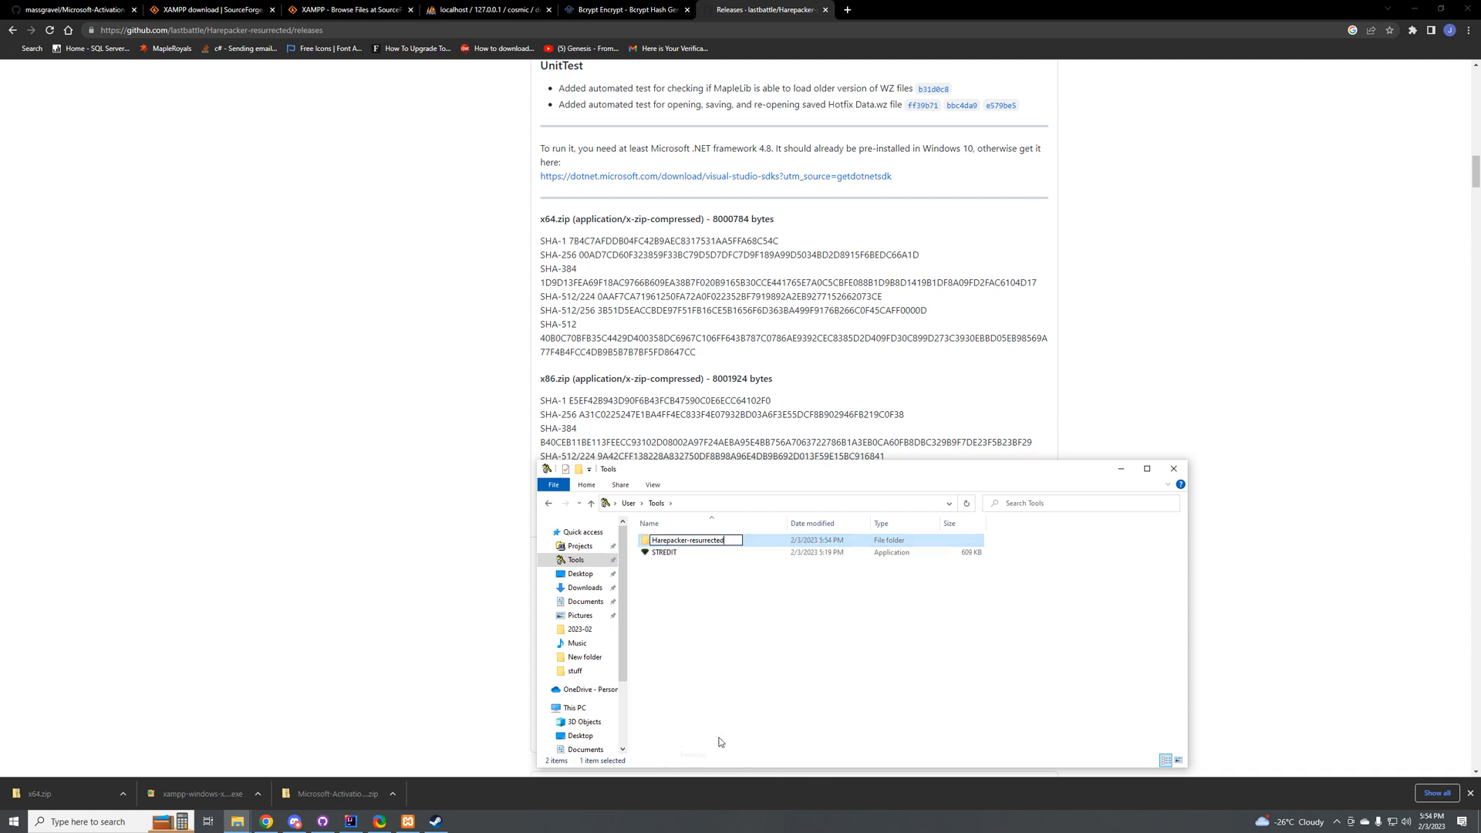
{"action": "key", "text": "Return"}
{"action": "left_click", "coordinate": [682, 621]}
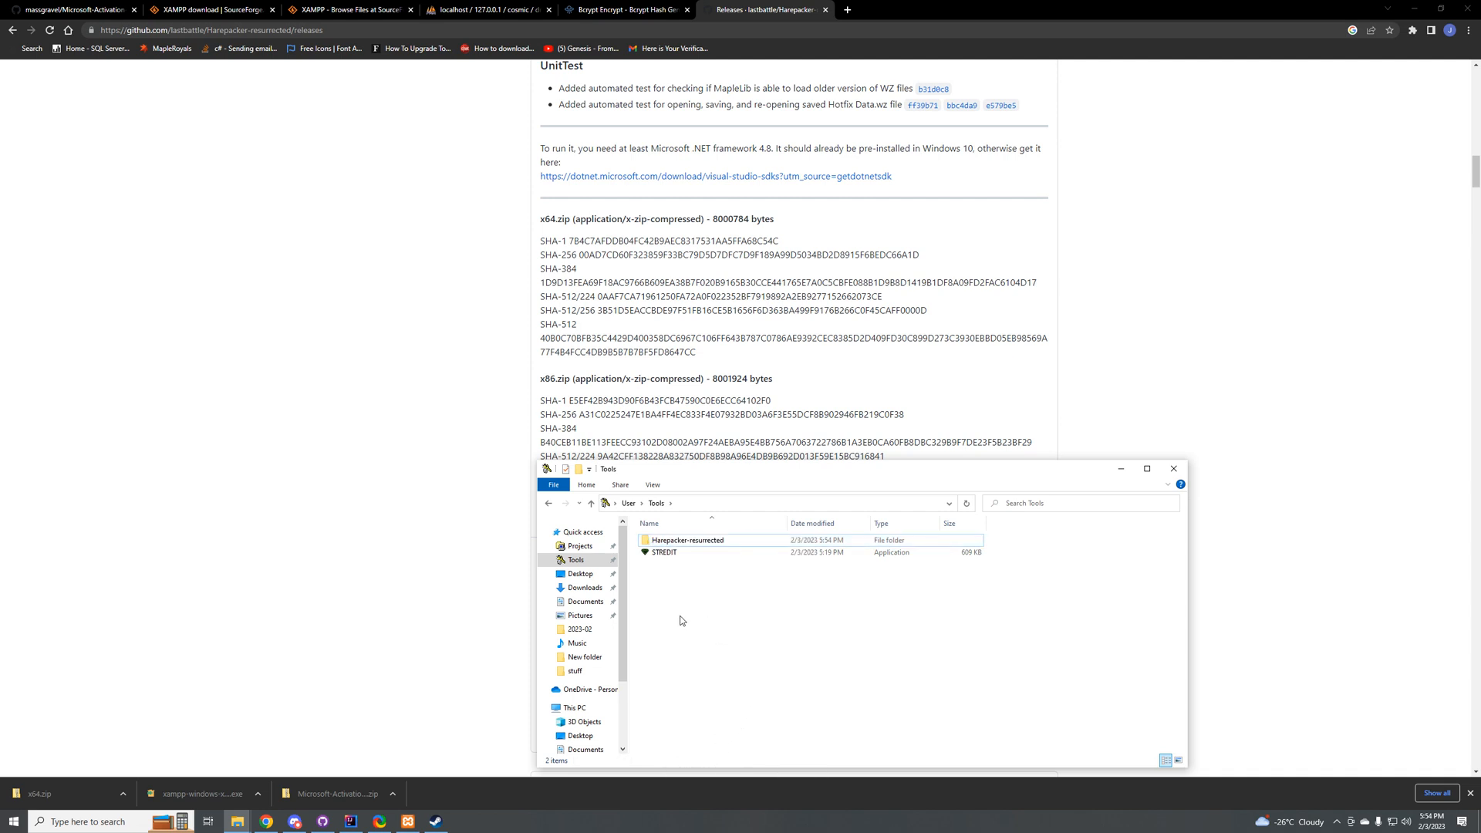
Step: Open the Harepacker-resurrected folder, sort its files by type, and run HaRepackerResurrected despite the SmartScreen block
{"action": "double_click", "coordinate": [694, 541]}
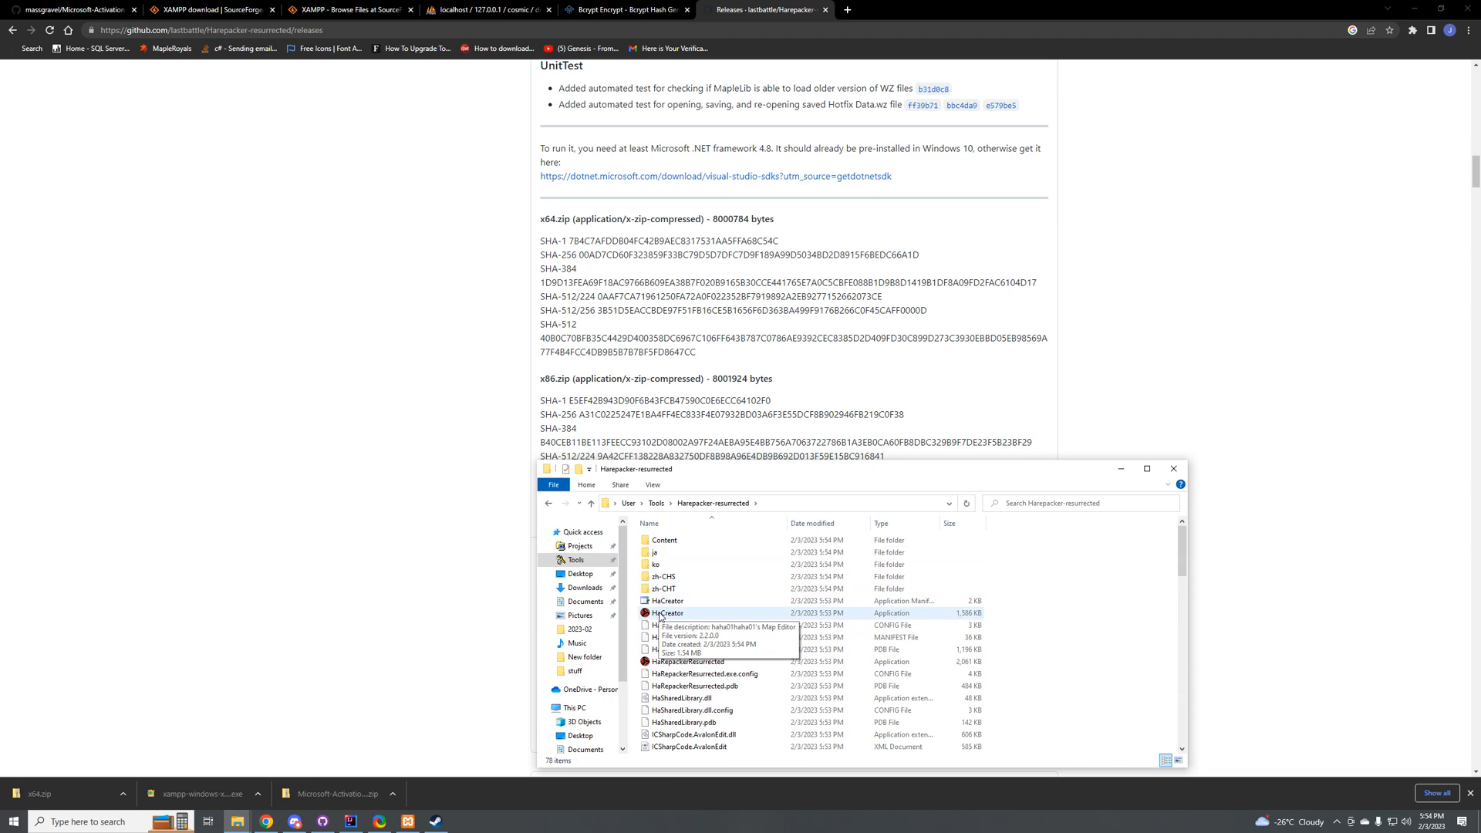
{"action": "left_click", "coordinate": [895, 524]}
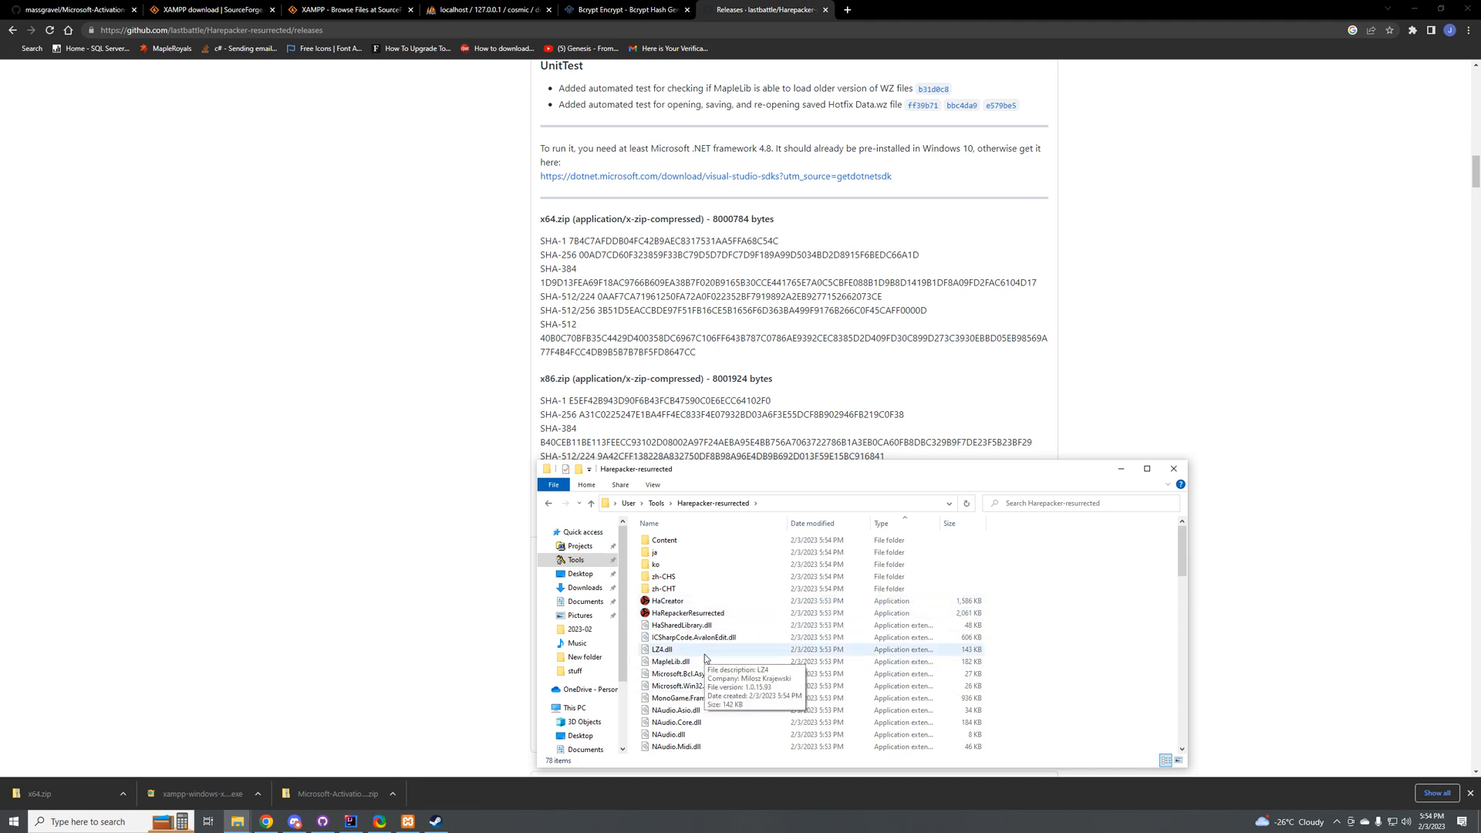
{"action": "double_click", "coordinate": [665, 615]}
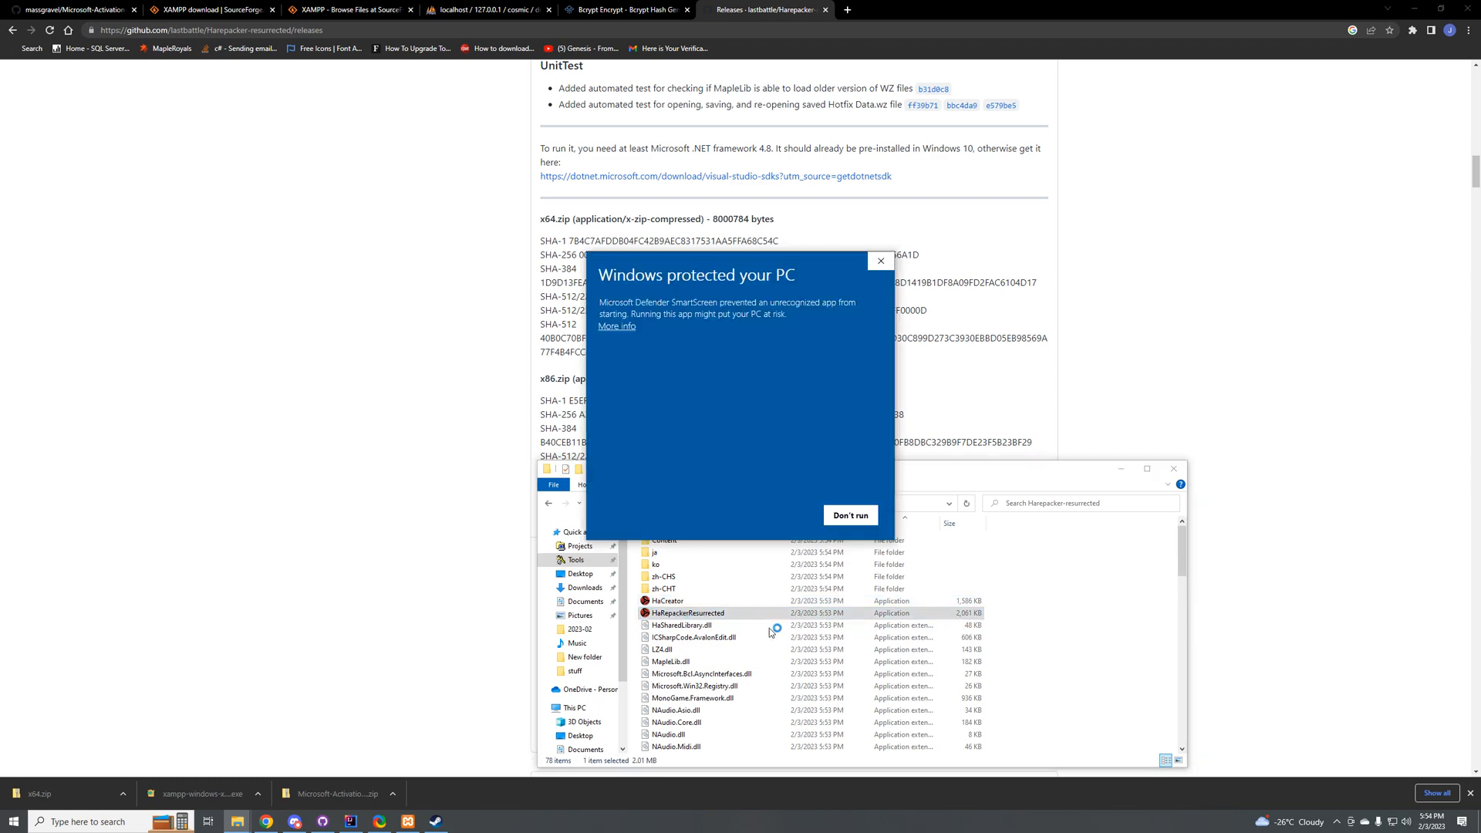
{"action": "left_click", "coordinate": [621, 327]}
{"action": "left_click", "coordinate": [780, 515]}
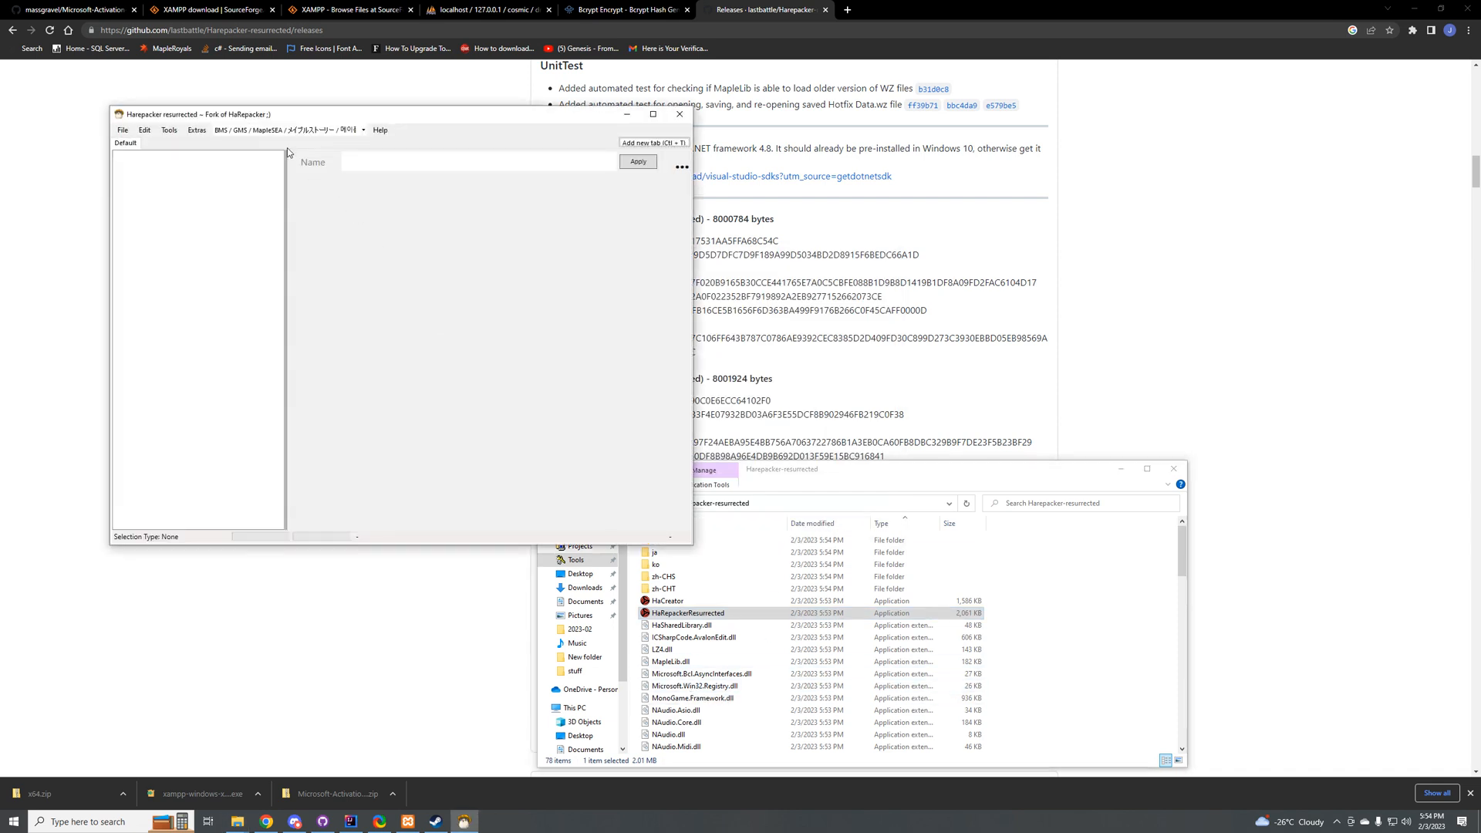
Step: Set the encryption version in Harepacker resurrected to GMS (old)
{"action": "left_click_drag", "start_coordinate": [278, 111], "coordinate": [365, 142]}
{"action": "left_click", "coordinate": [336, 157]}
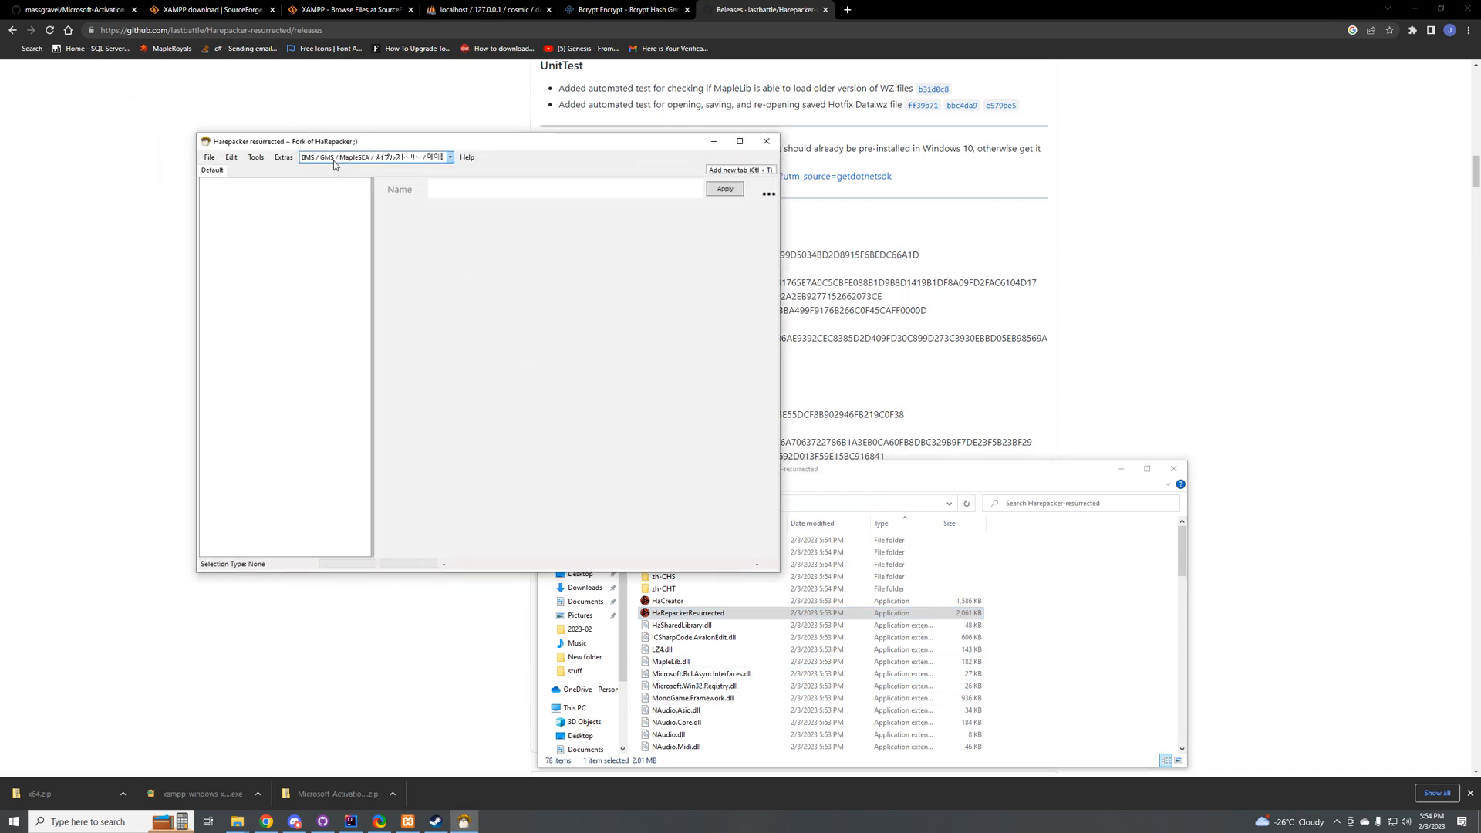
{"action": "left_click", "coordinate": [333, 160]}
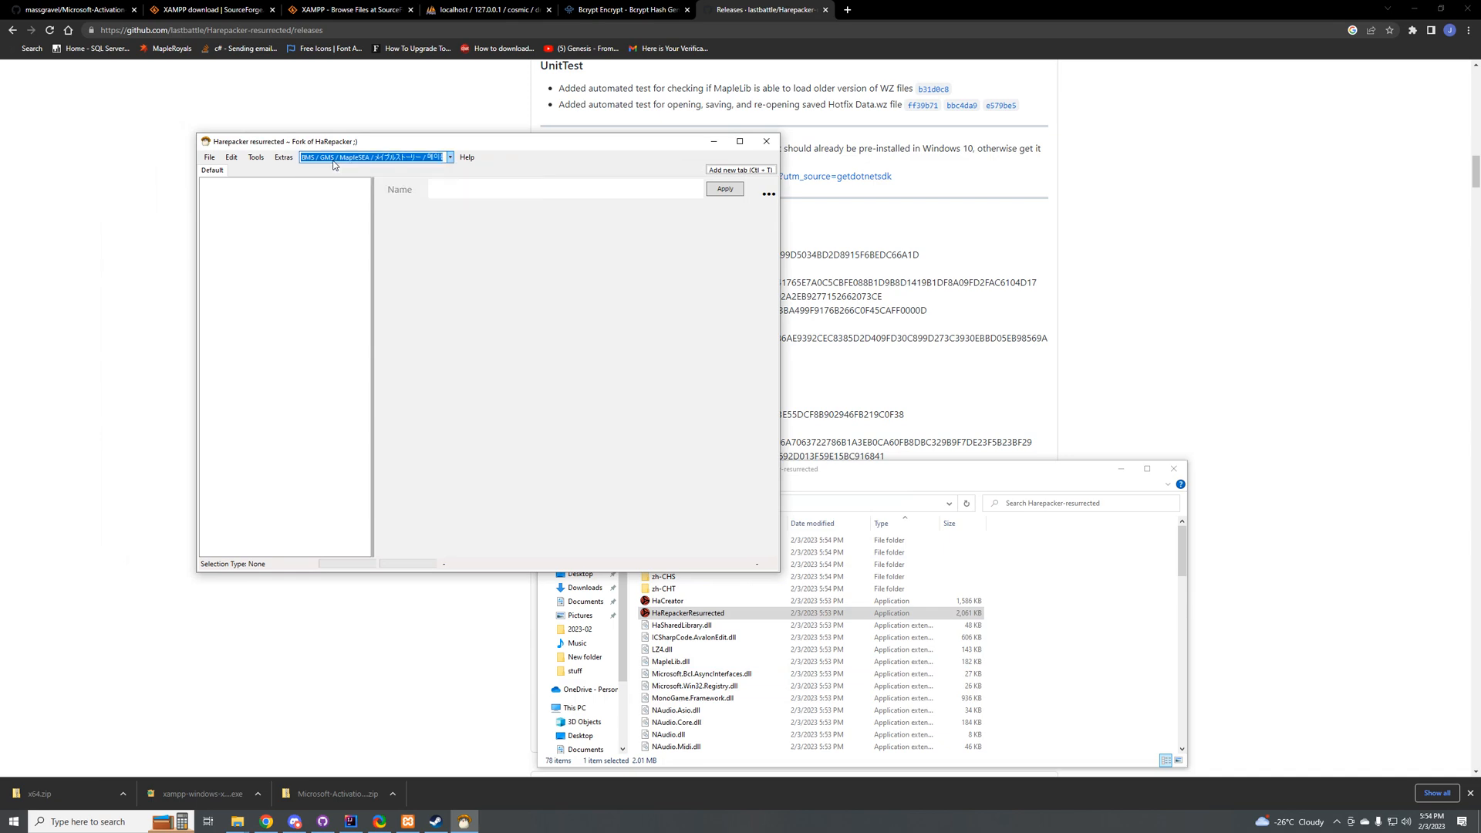
{"action": "left_click", "coordinate": [333, 160]}
{"action": "left_click", "coordinate": [325, 160]}
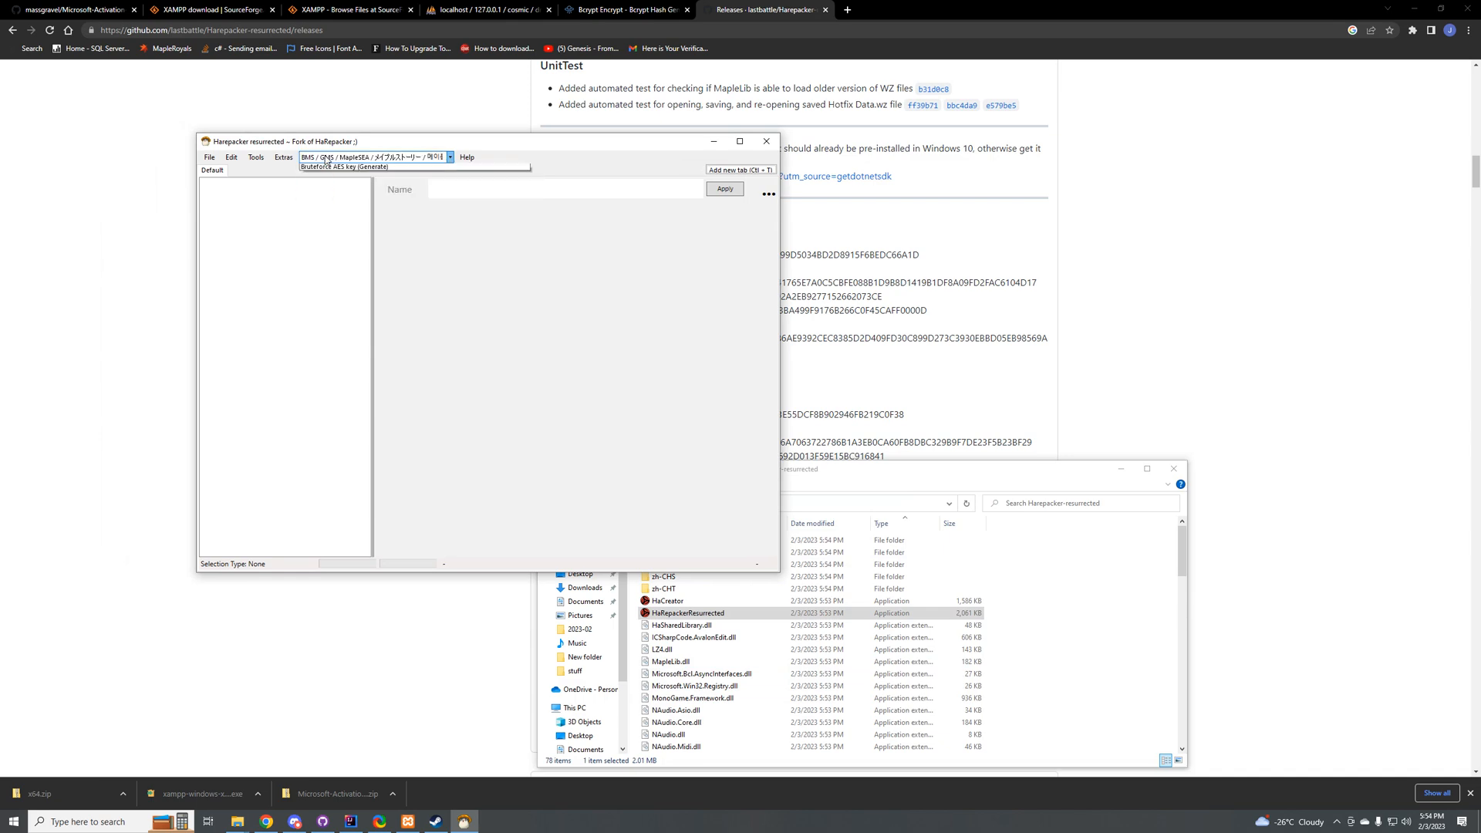
{"action": "left_click", "coordinate": [323, 160]}
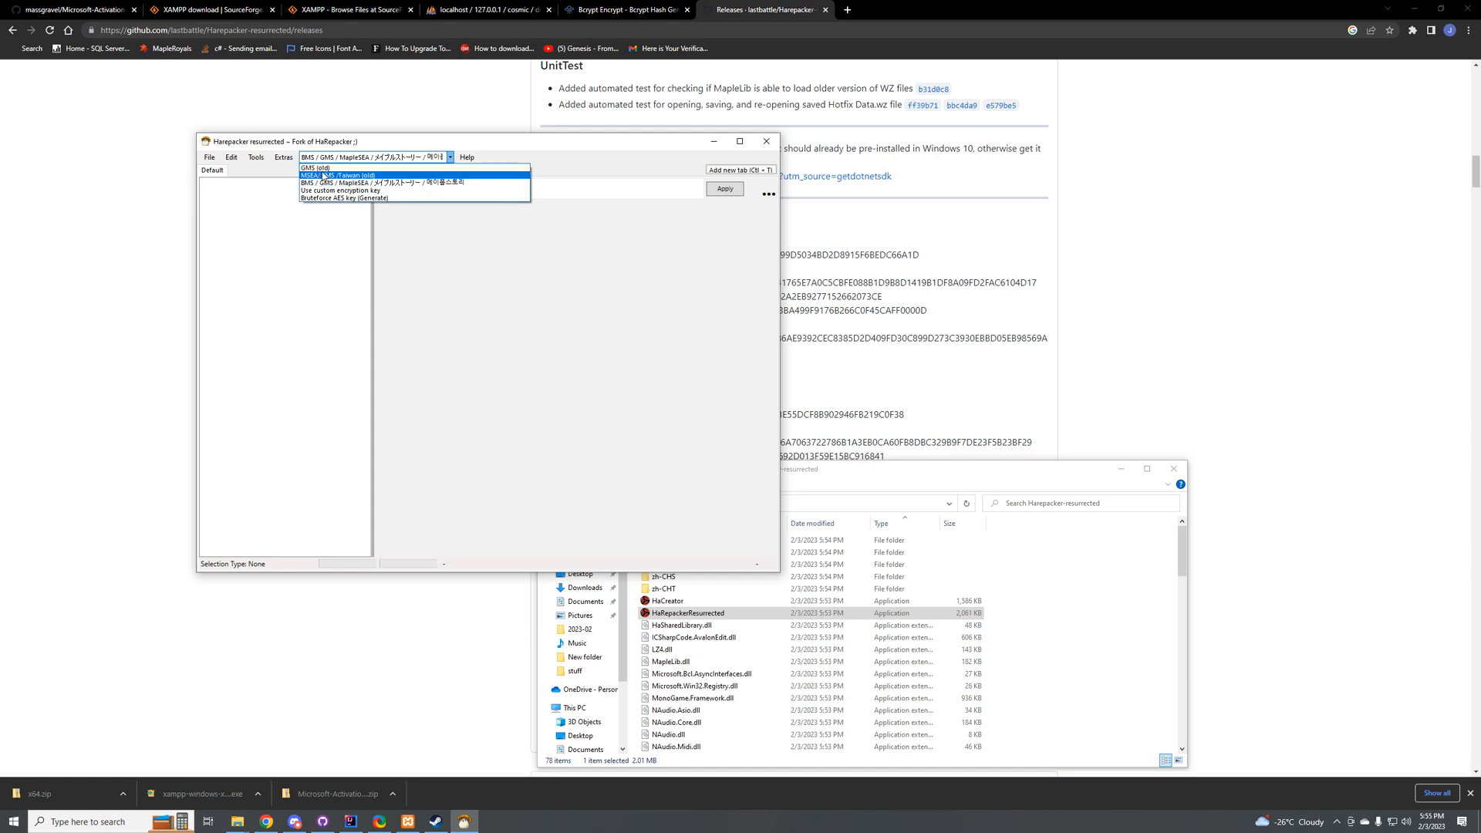
{"action": "left_click", "coordinate": [326, 168]}
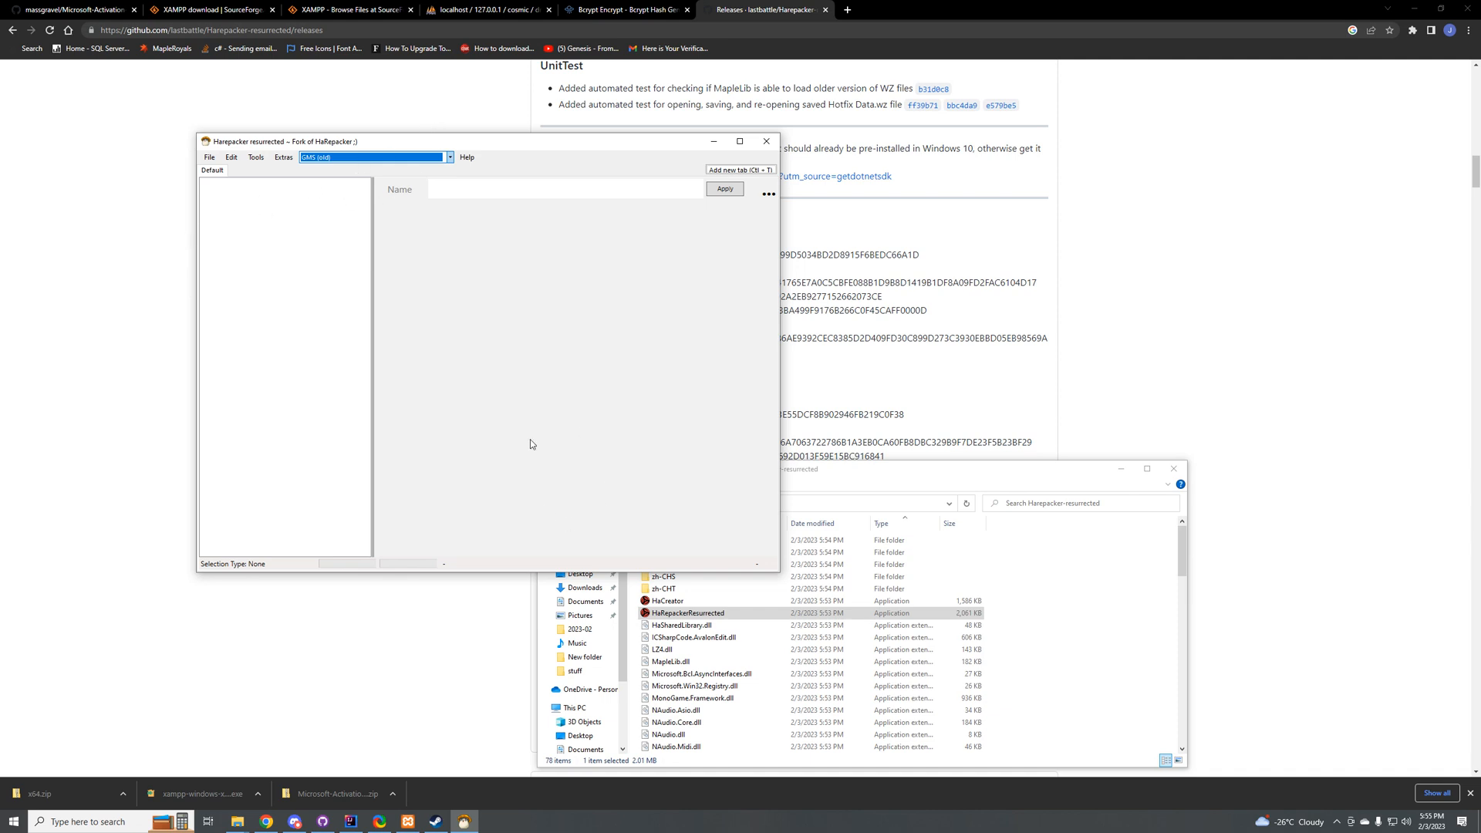
Step: Start exporting files to Private Server XML and browse to the Maplestory\MapleStory folder on drive C for the source files
{"action": "left_click", "coordinate": [255, 158]}
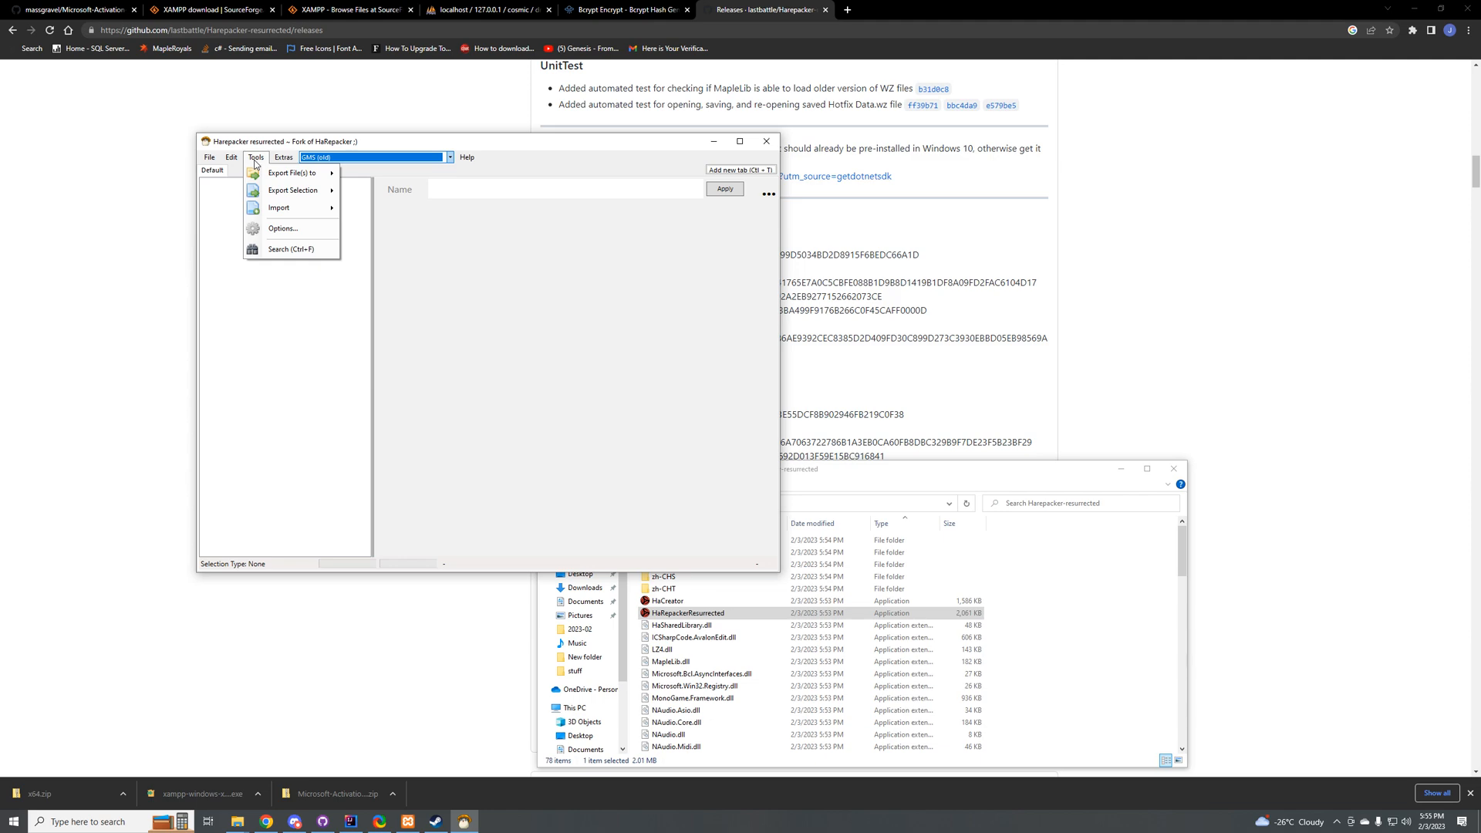
{"action": "mouse_move", "coordinate": [291, 176]}
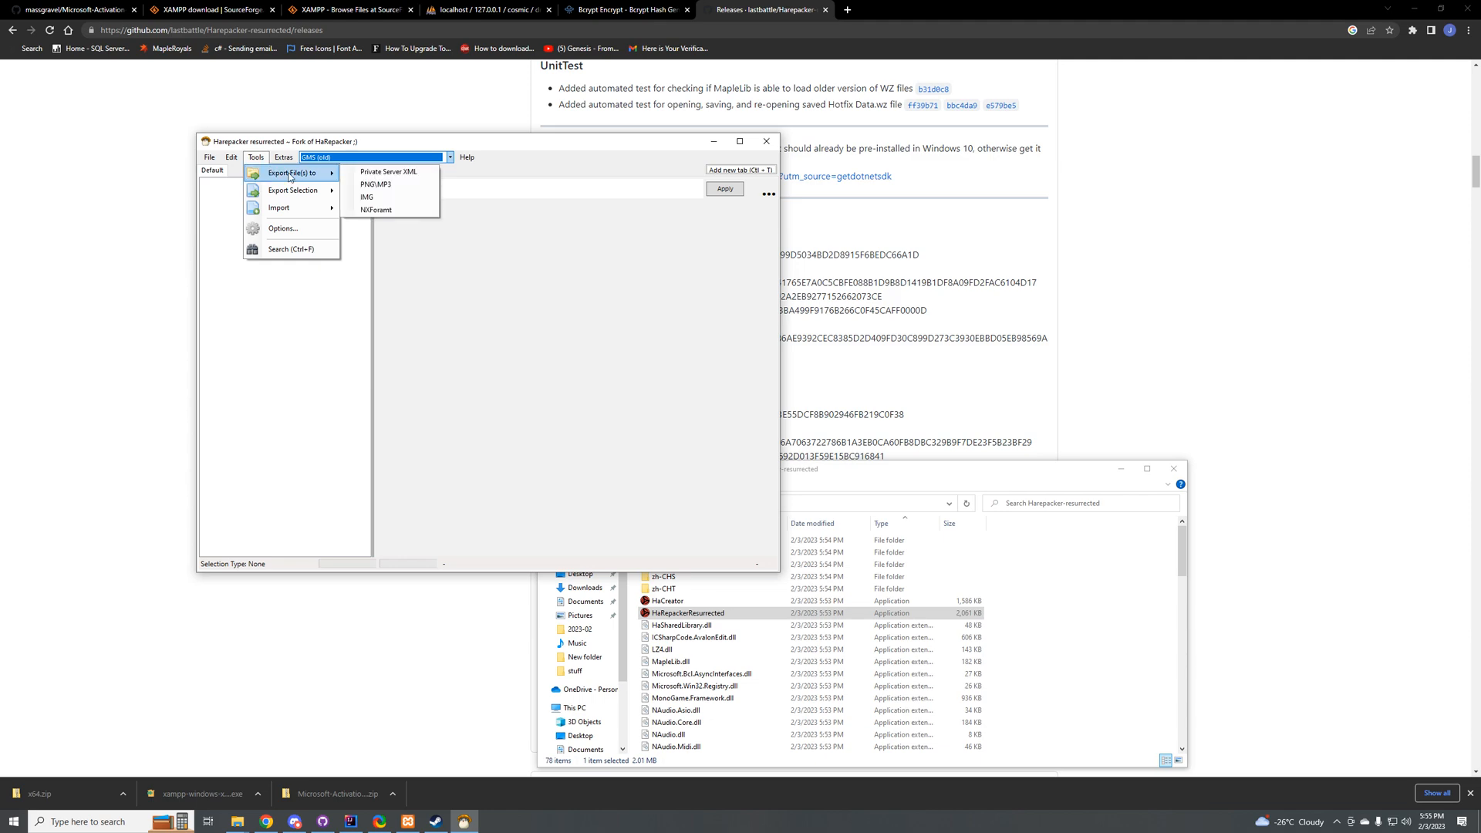
{"action": "left_click", "coordinate": [415, 180]}
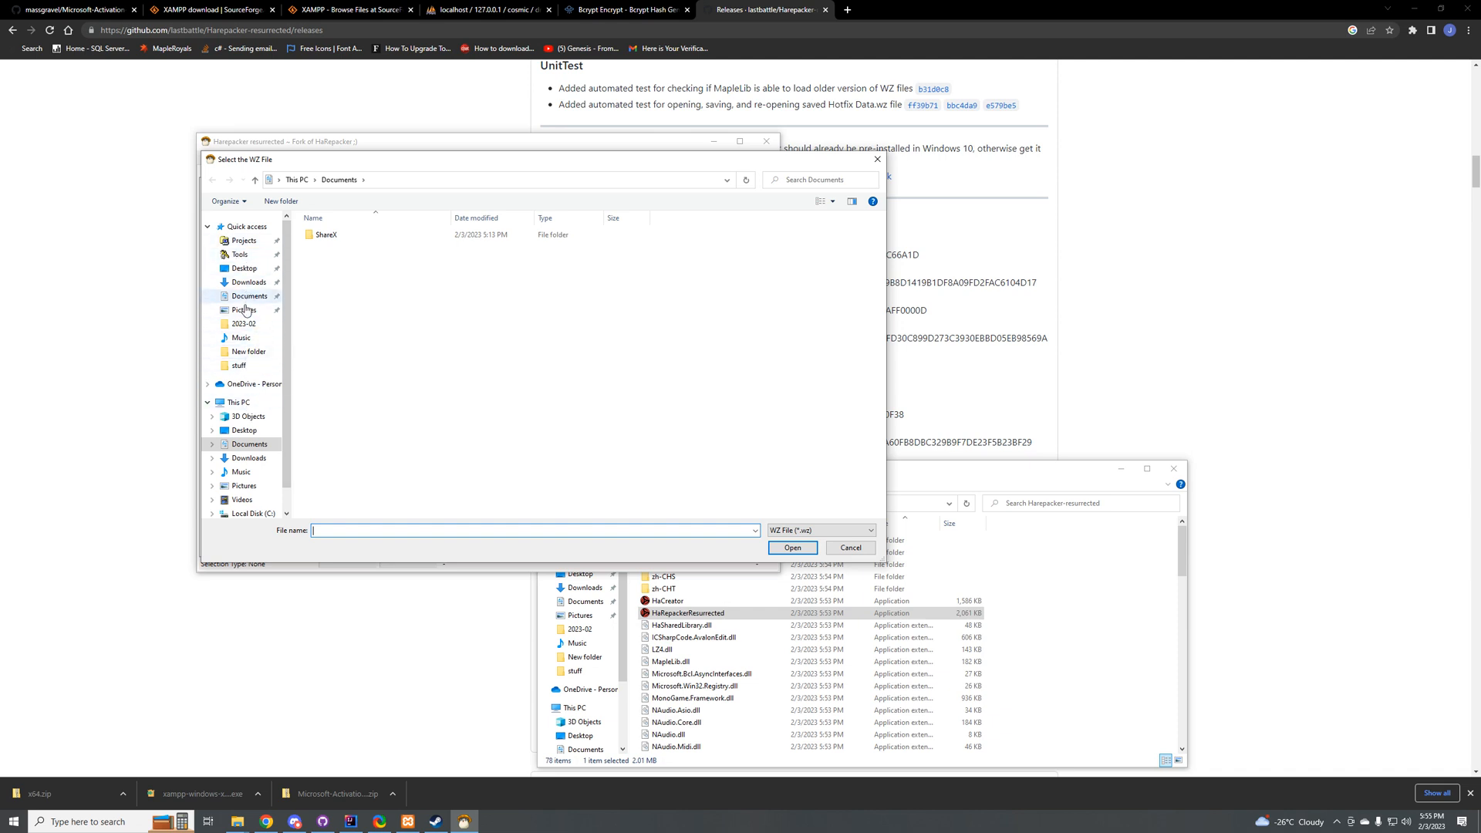
{"action": "scroll", "coordinate": [245, 401], "scroll_direction": "down", "scroll_amount": 1}
{"action": "left_click", "coordinate": [247, 477]}
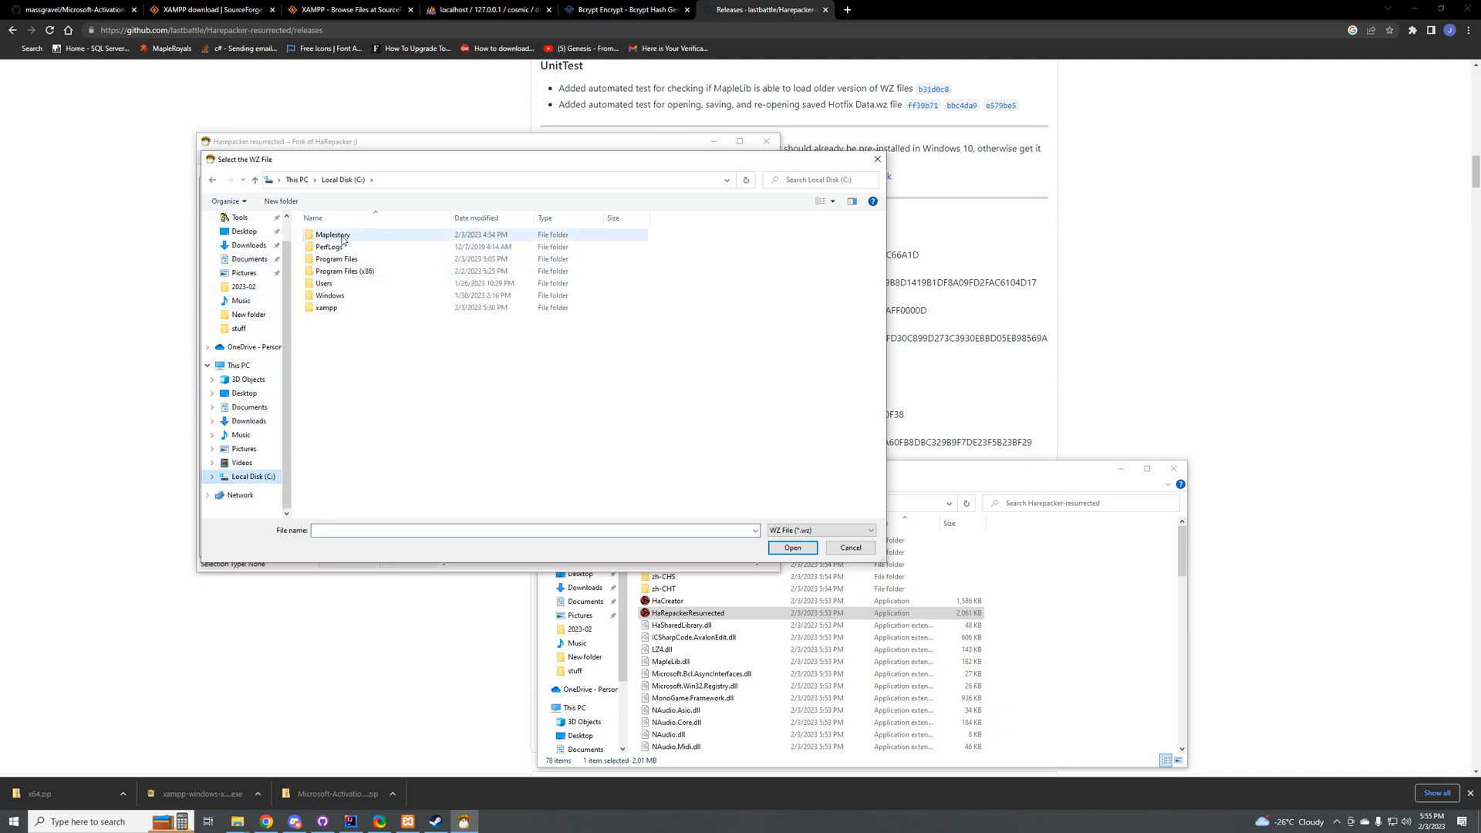
{"action": "double_click", "coordinate": [343, 240]}
{"action": "double_click", "coordinate": [335, 236]}
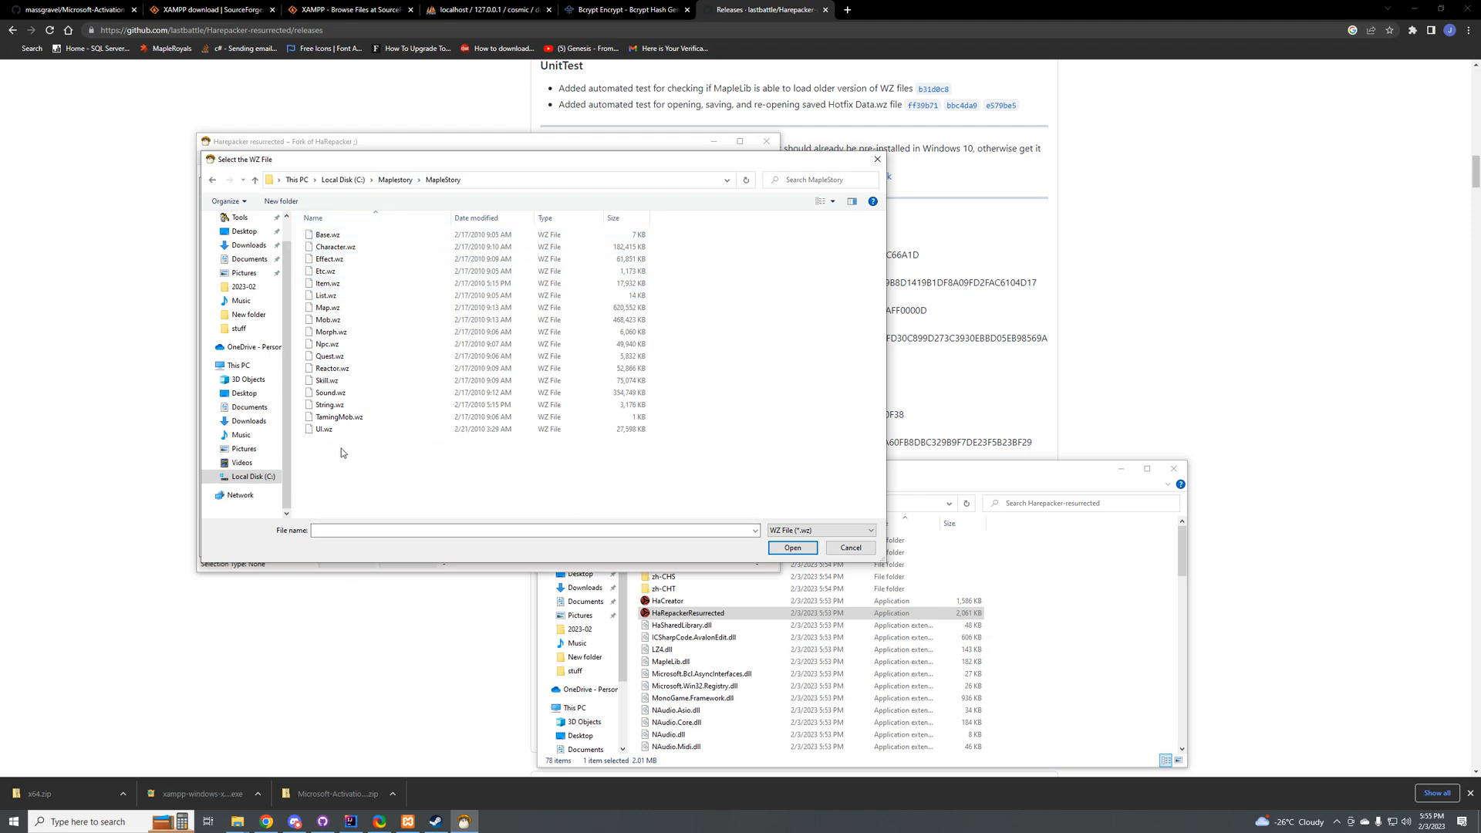
Step: Choose all the wz files from Base.wz to UI.wz except List.wz as the files to export
{"action": "mouse_move", "coordinate": [347, 452]}
{"action": "left_mouse_down"}
{"action": "mouse_move", "coordinate": [324, 233]}
{"action": "mouse_move", "coordinate": [336, 475]}
{"action": "left_mouse_up"}
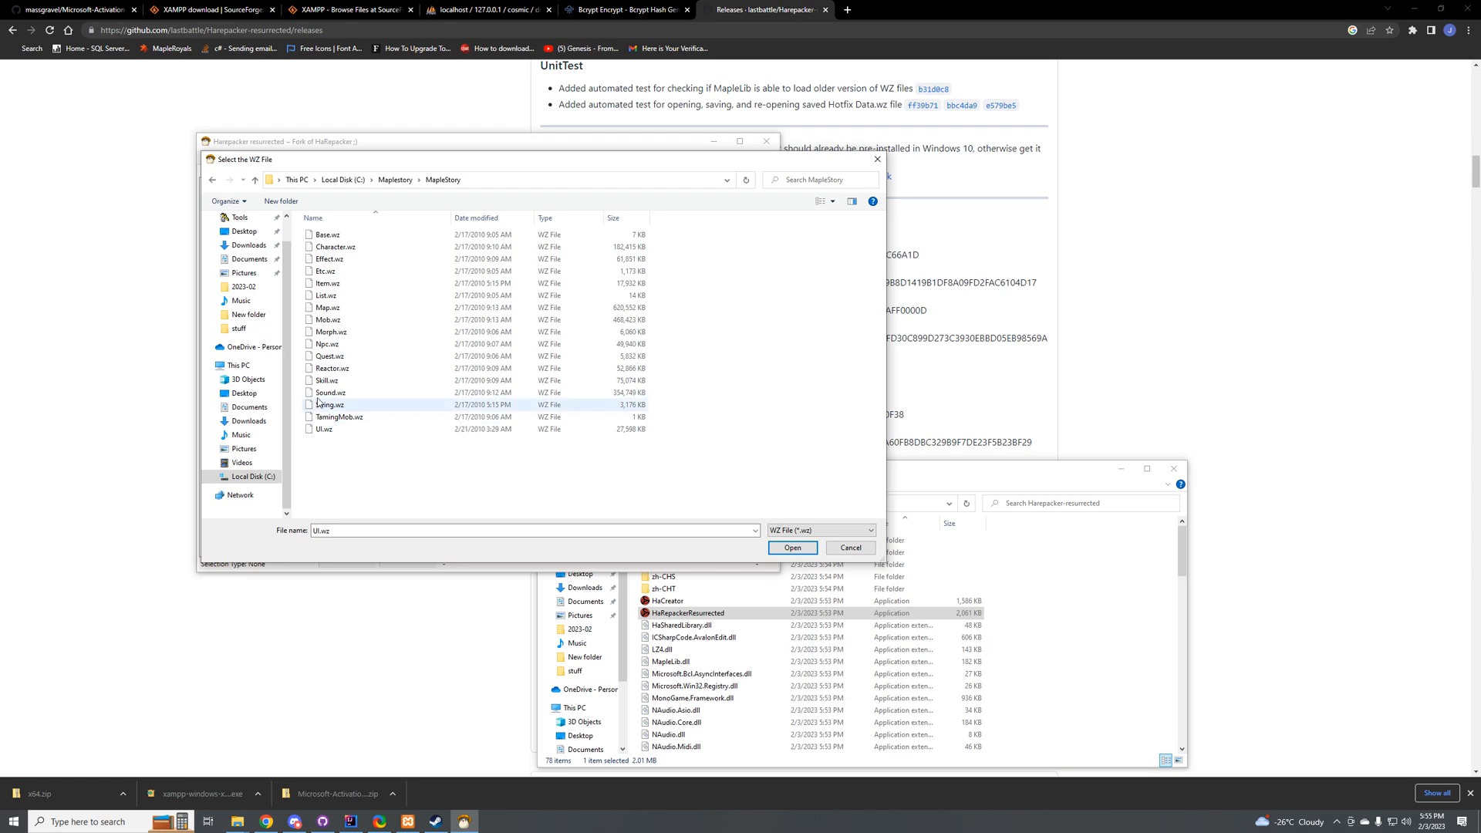
{"action": "left_click", "coordinate": [332, 297]}
{"action": "left_click", "coordinate": [358, 497]}
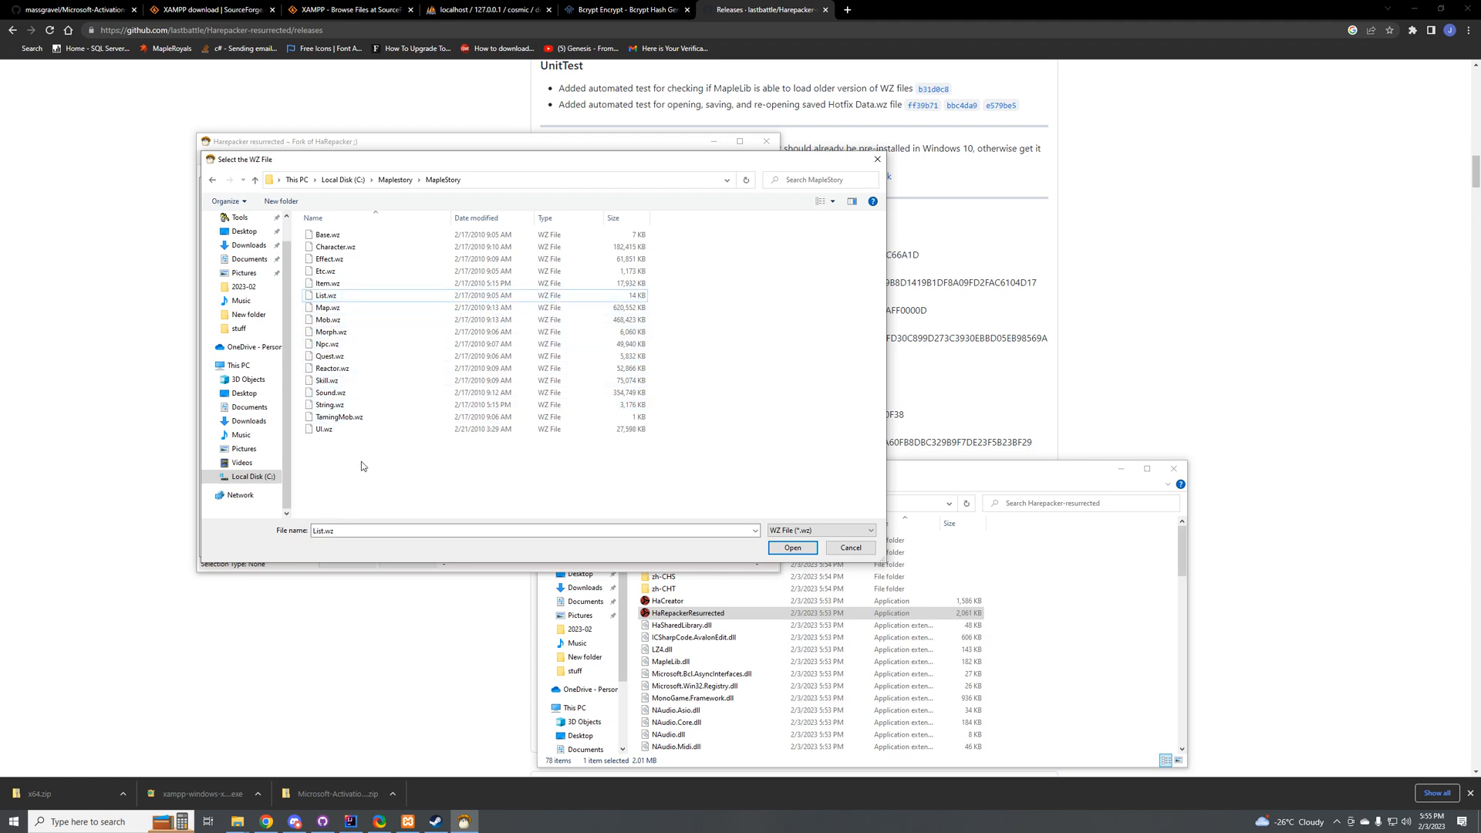
{"action": "left_click", "coordinate": [327, 234]}
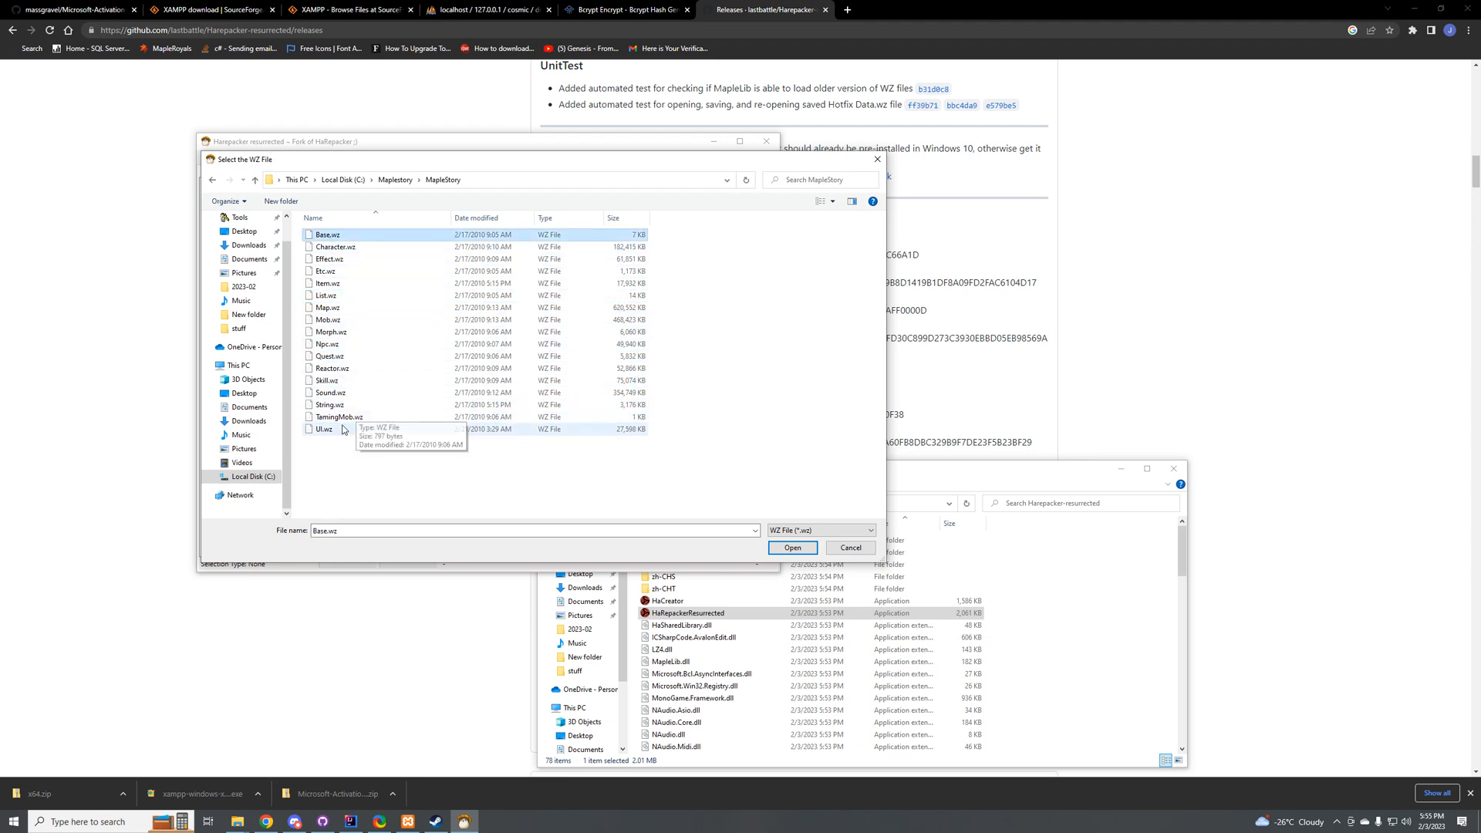
{"action": "left_click", "coordinate": [340, 429], "text": "shift"}
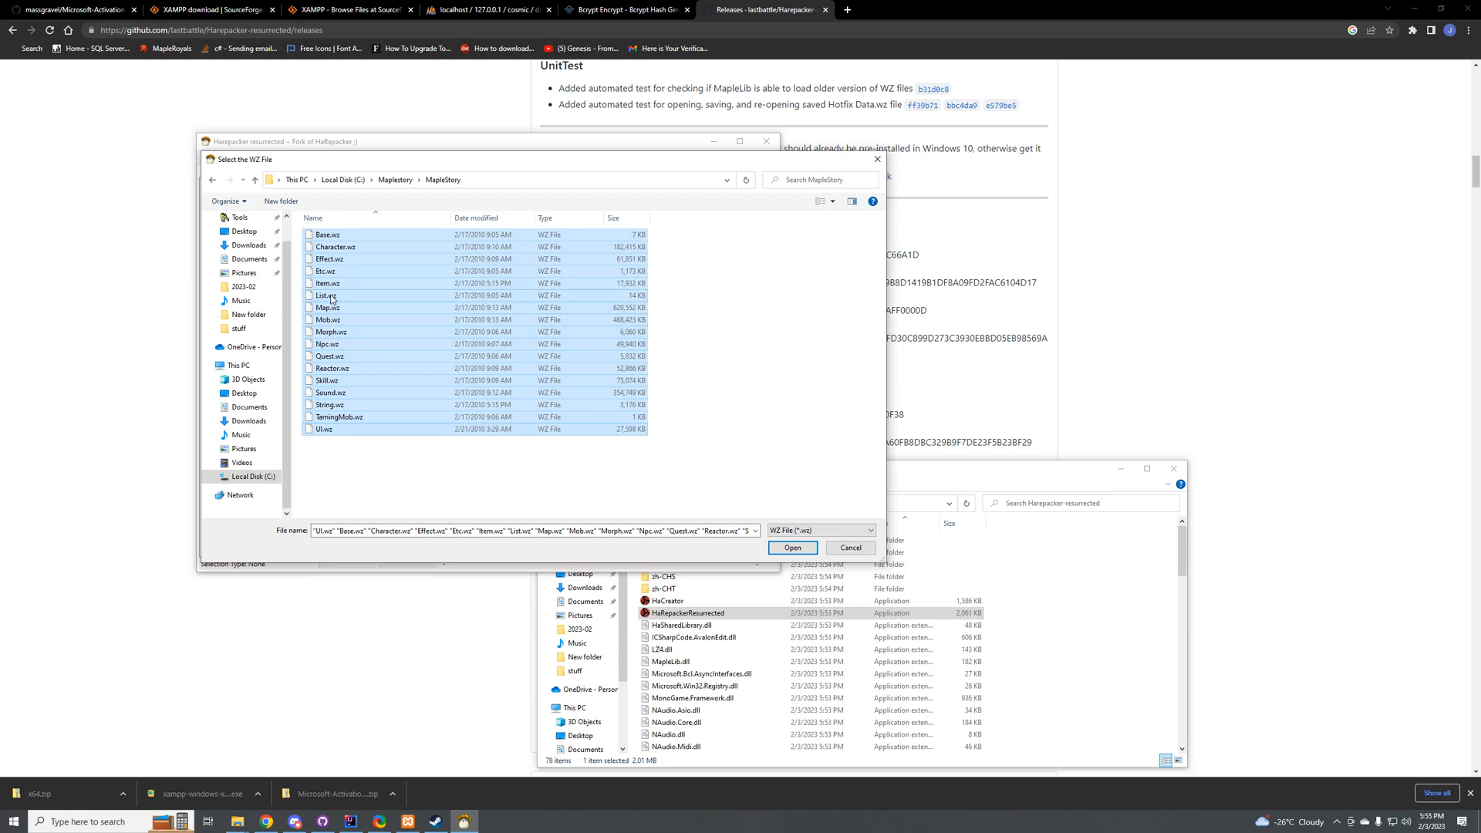
{"action": "left_click", "coordinate": [332, 299], "text": "ctrl"}
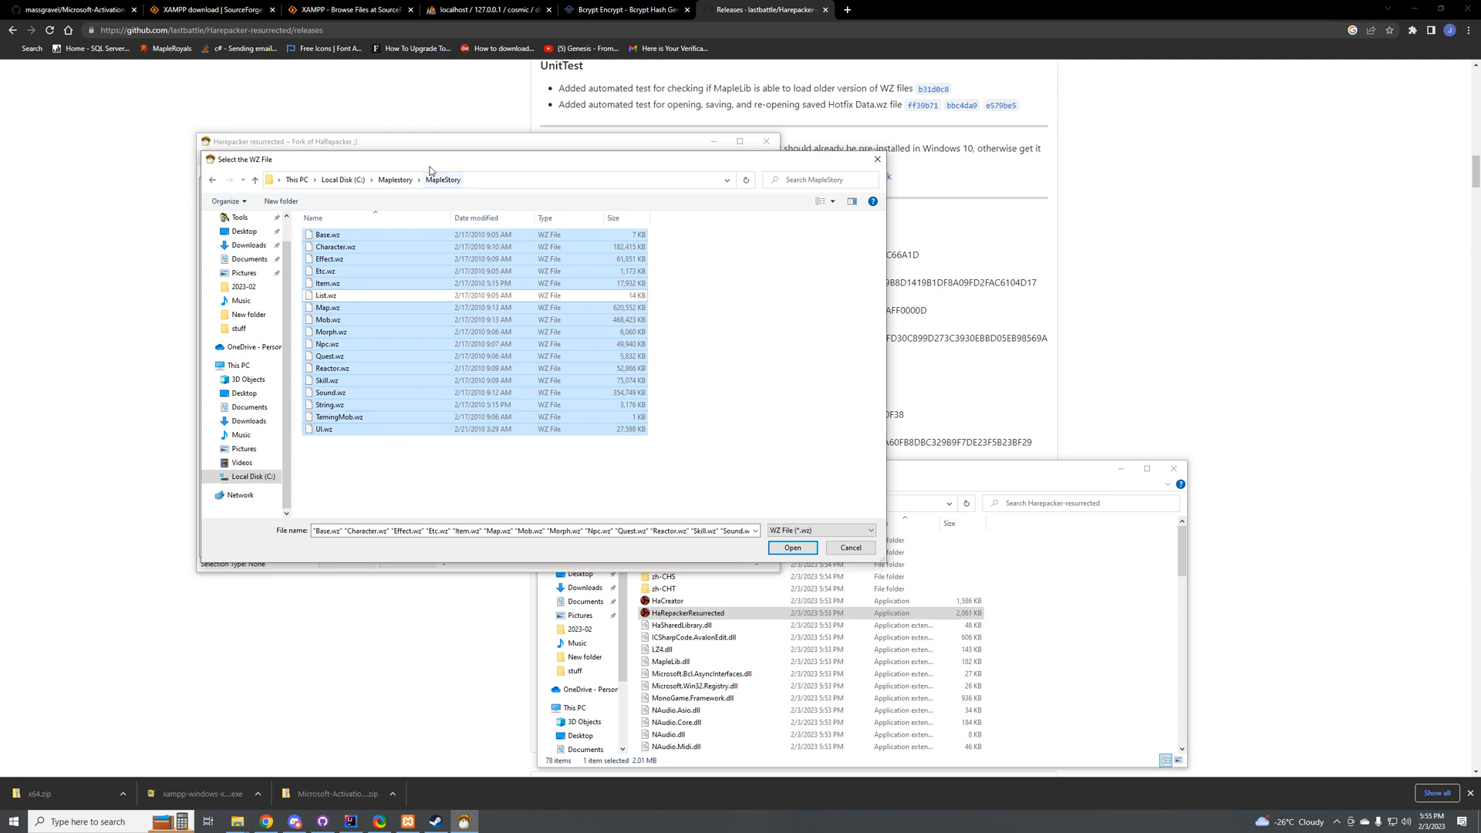
{"action": "left_click_drag", "start_coordinate": [432, 170], "coordinate": [651, 133]}
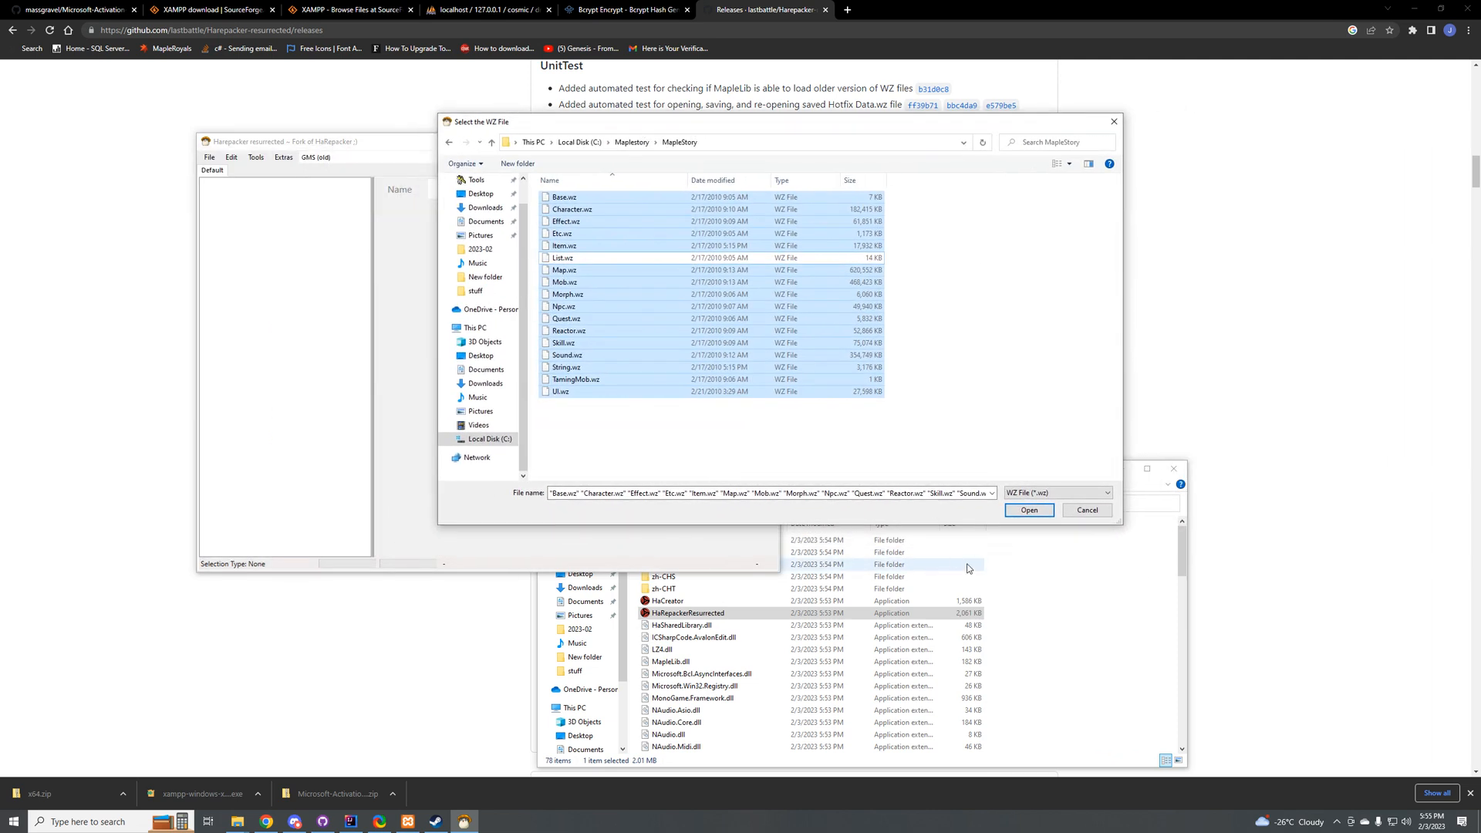
{"action": "left_click", "coordinate": [1029, 510]}
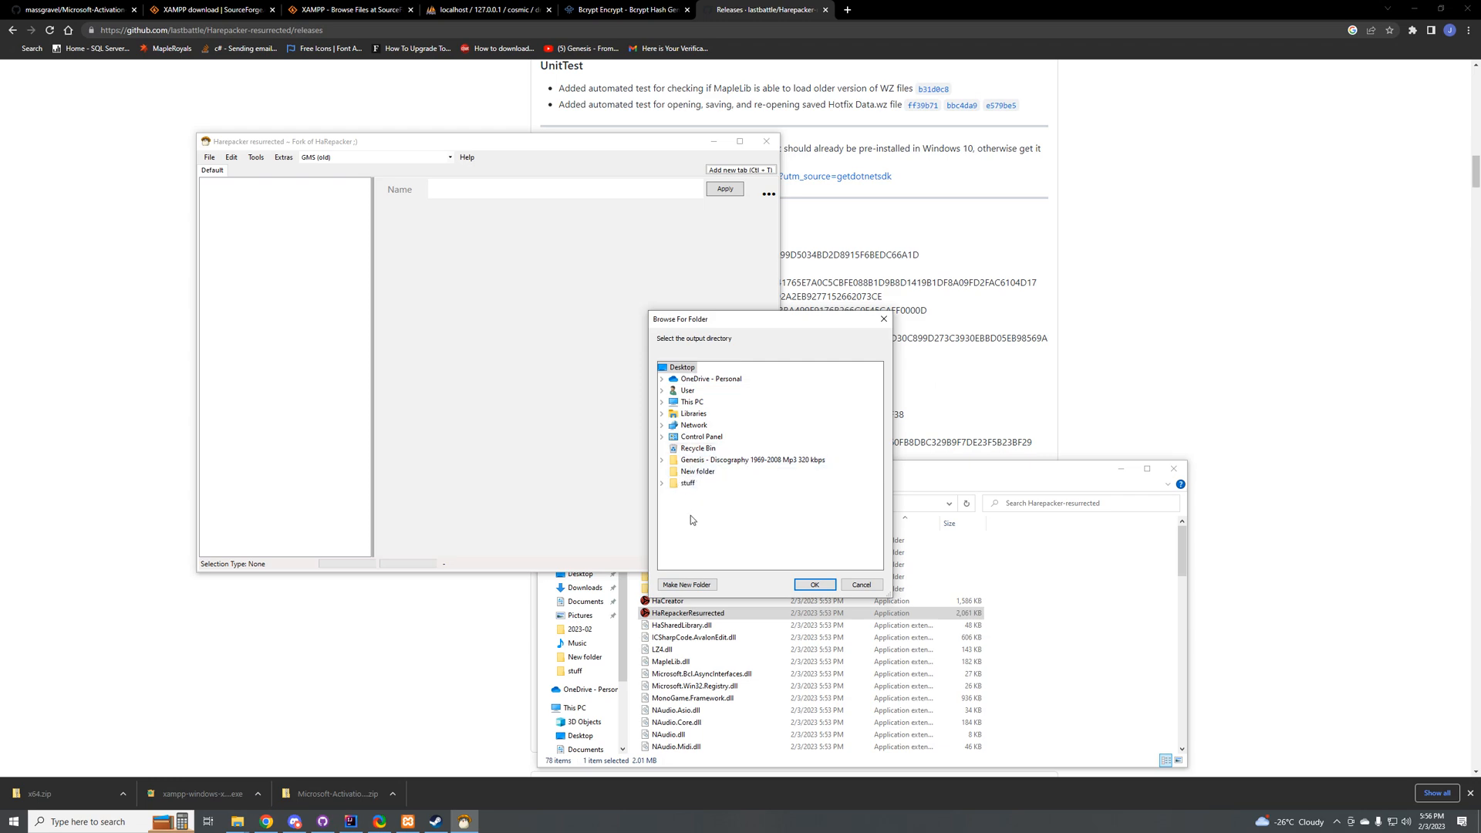
Step: Create a folder named wz on the Desktop as the output directory and start the export
{"action": "left_click", "coordinate": [686, 584]}
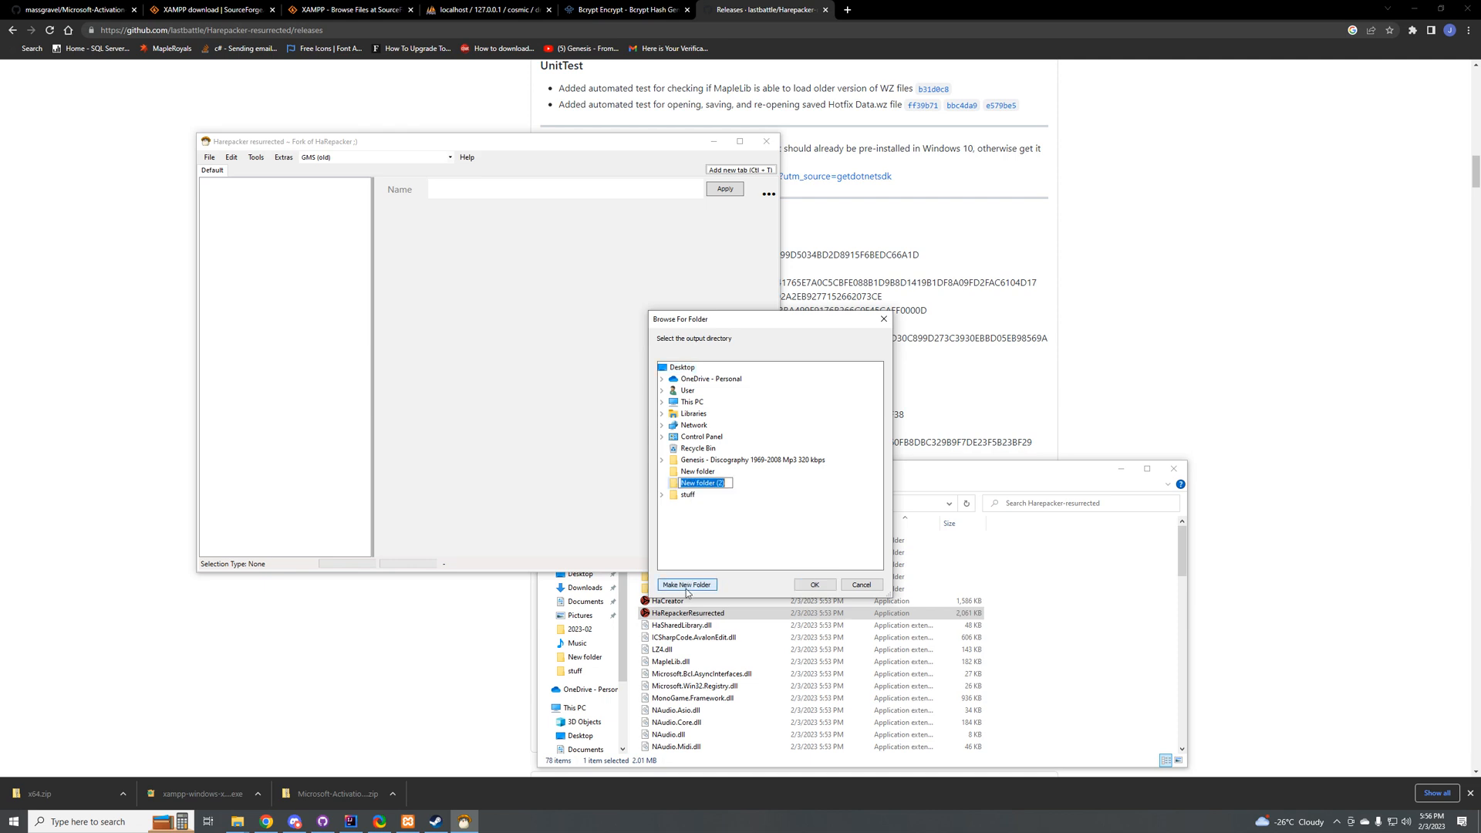
{"action": "type", "text": "wz"}
{"action": "key", "text": "Return"}
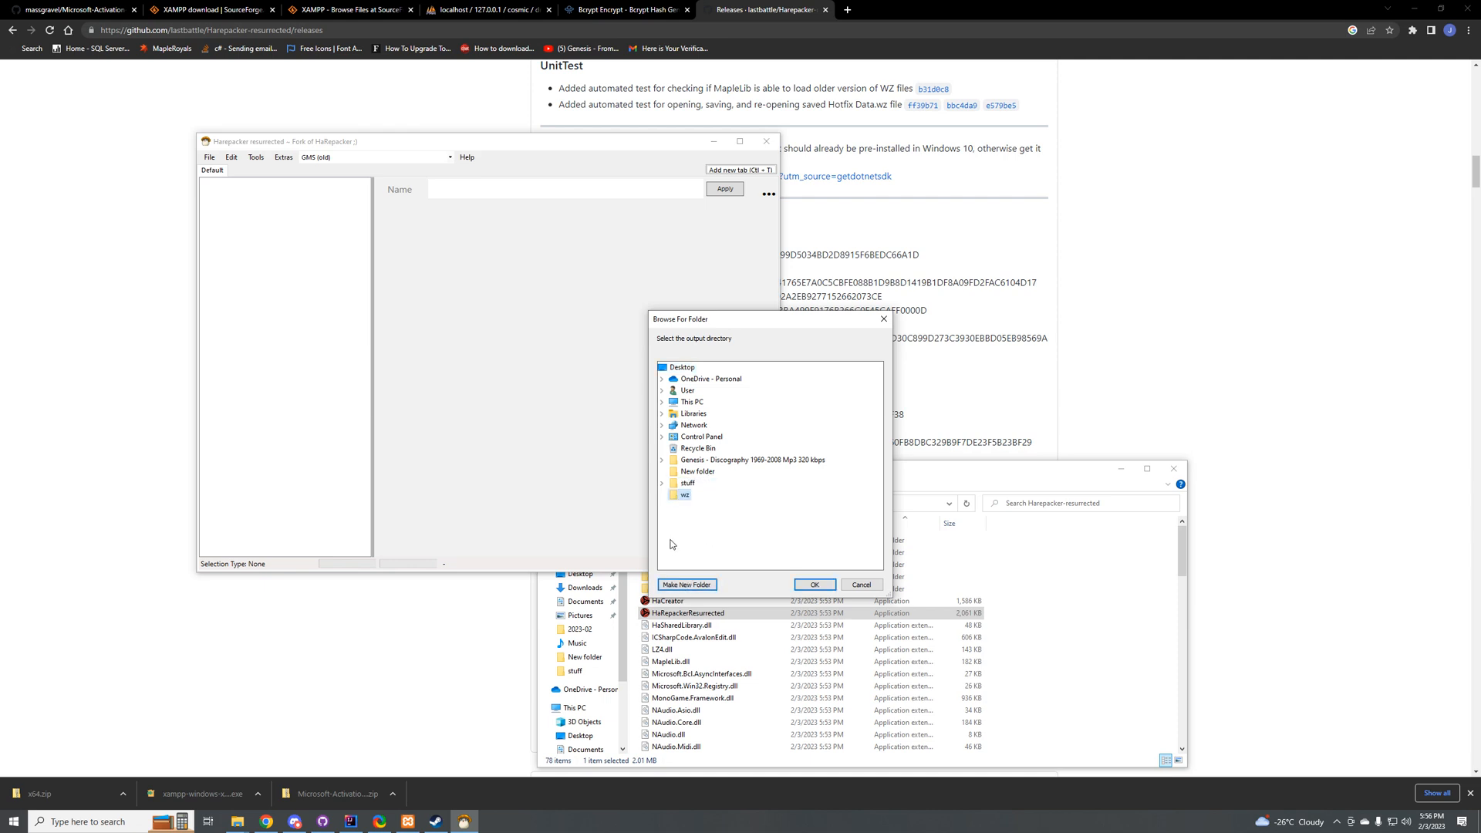
{"action": "left_click", "coordinate": [814, 585]}
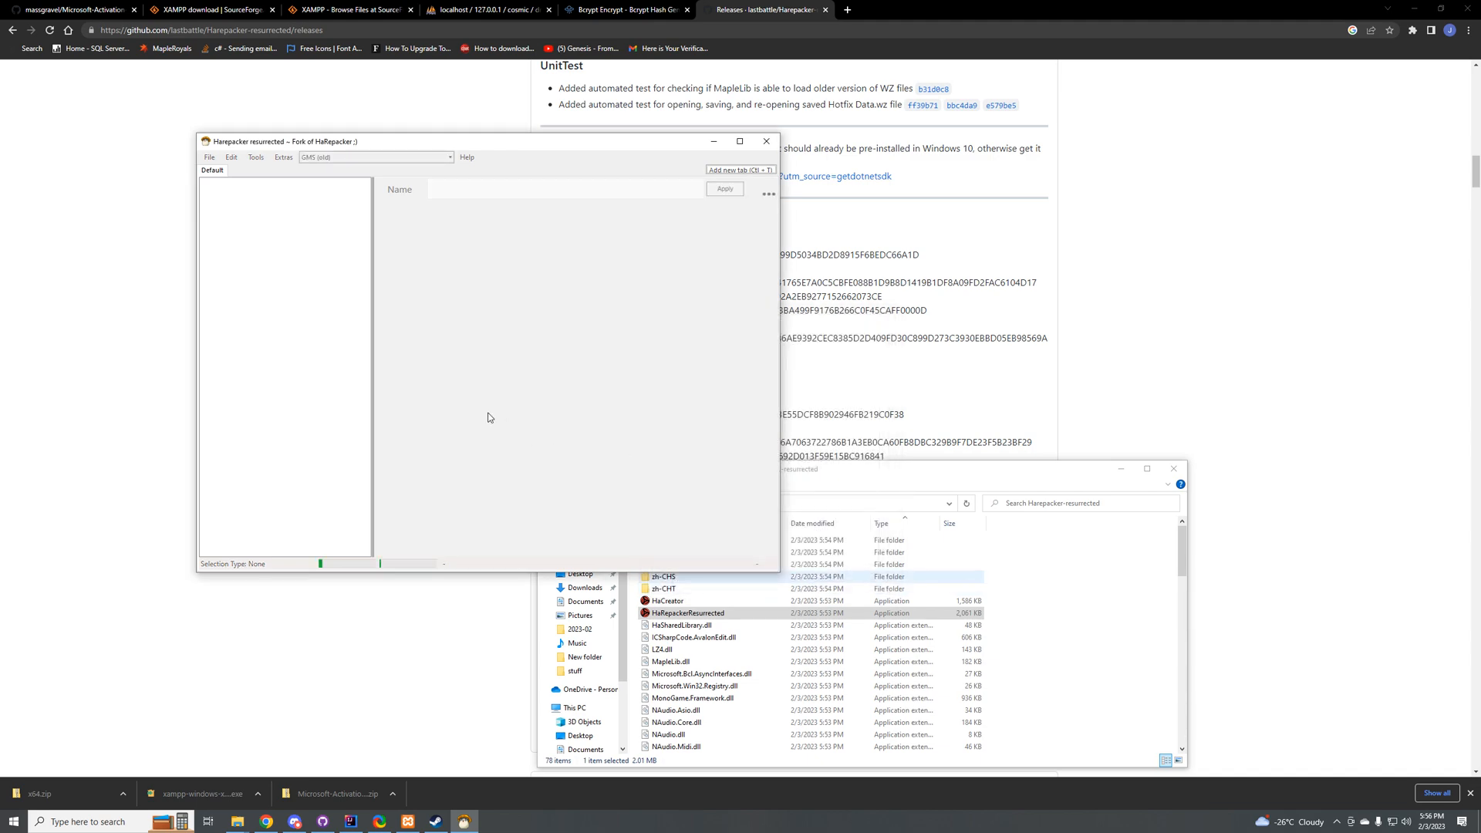
Step: Open the wz folder on the desktop and examine the contents of its Base.wz and Character.wz folders
{"action": "key", "text": "super+d"}
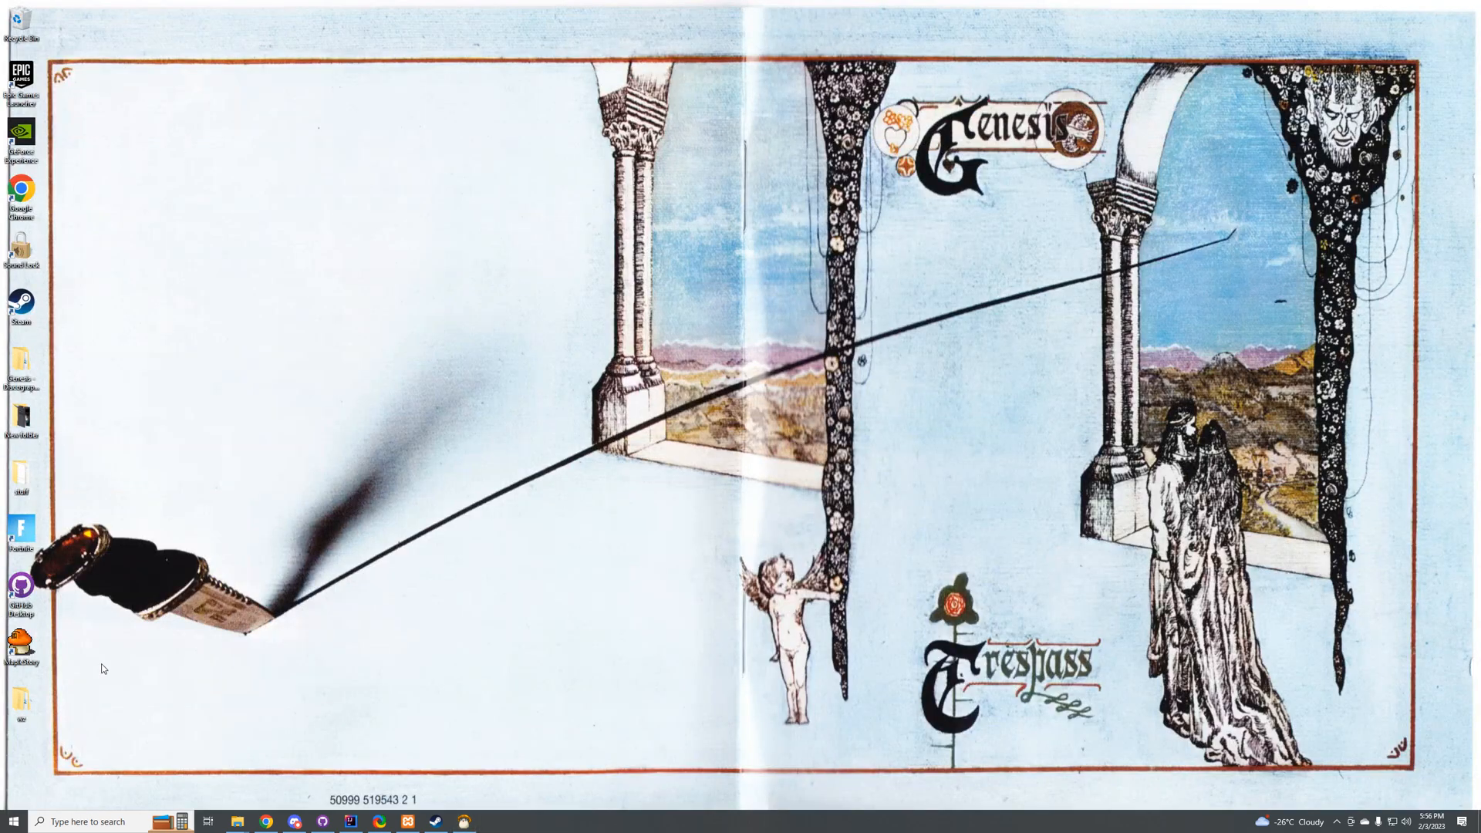
{"action": "double_click", "coordinate": [27, 700]}
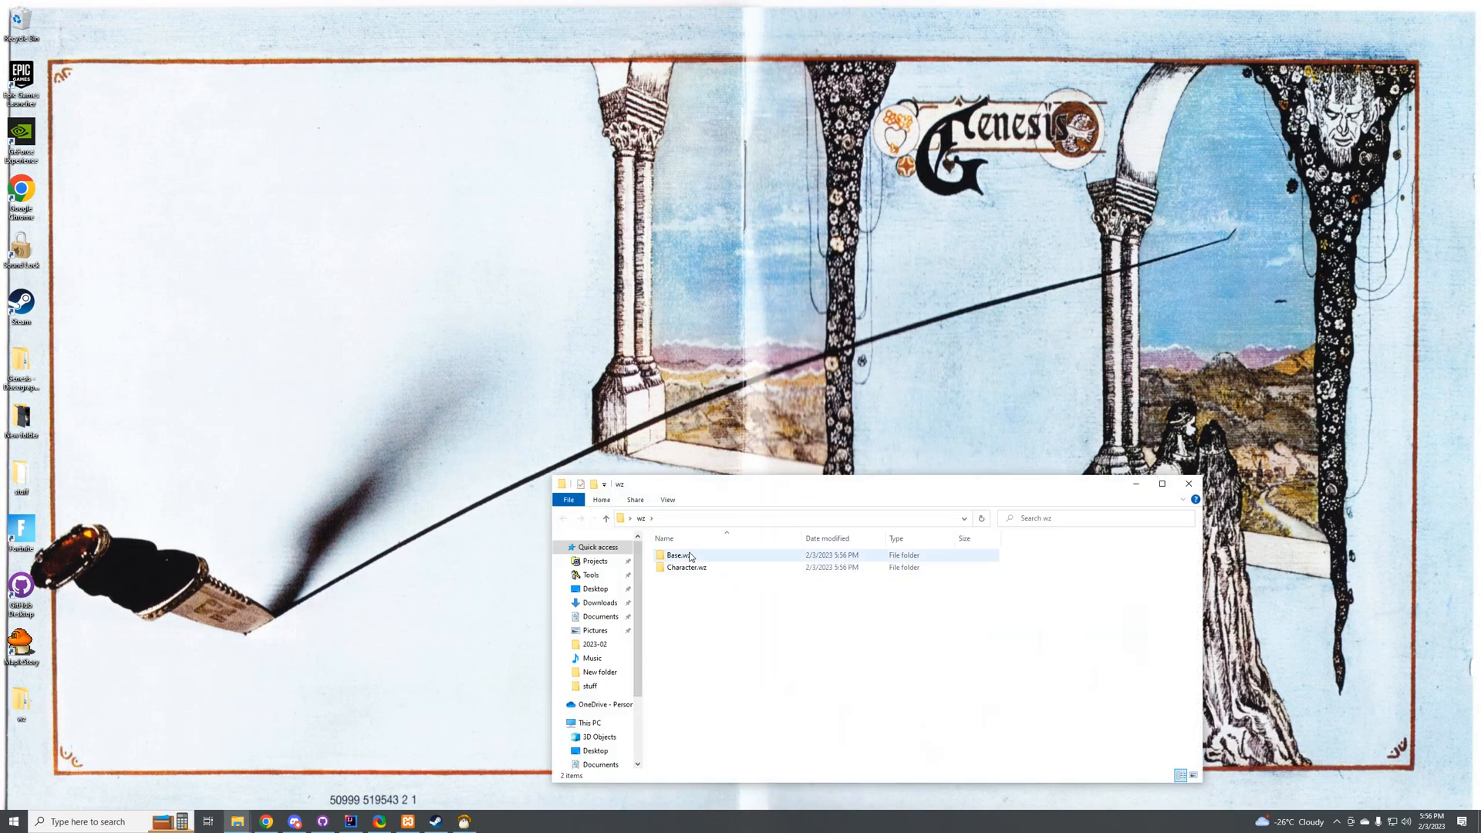
{"action": "double_click", "coordinate": [685, 557]}
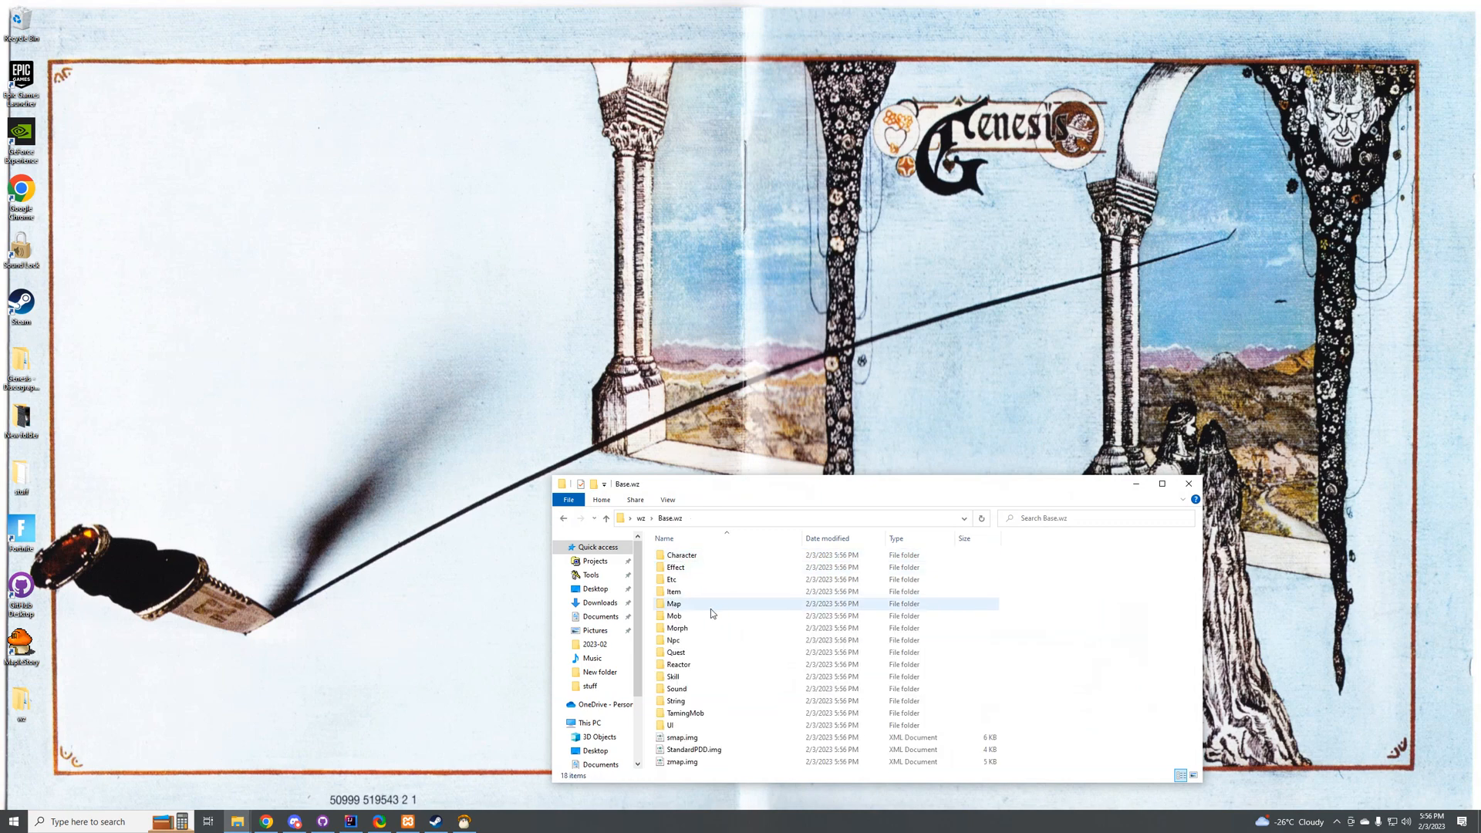
{"action": "left_click", "coordinate": [563, 517]}
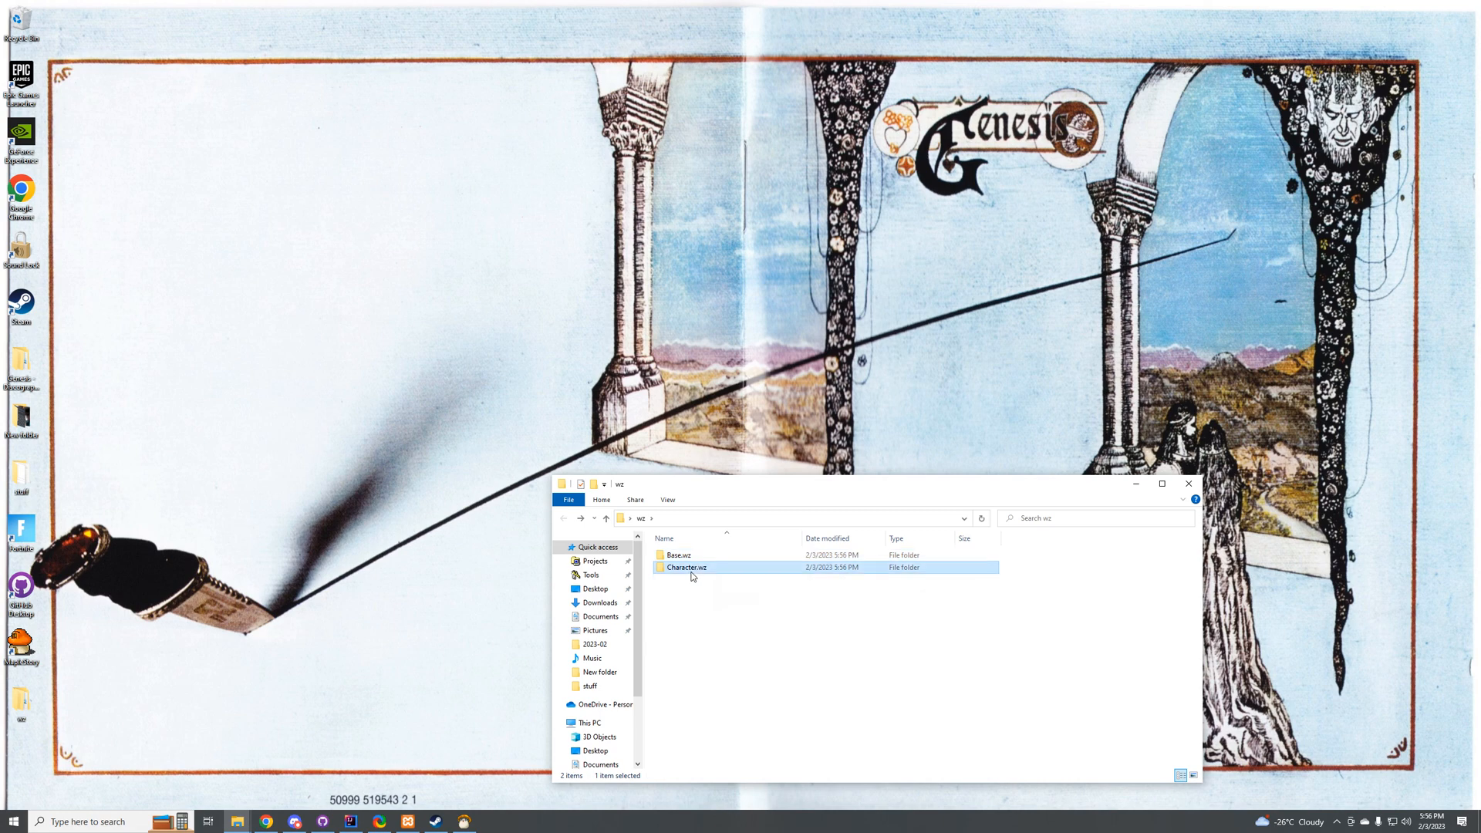
{"action": "double_click", "coordinate": [697, 569]}
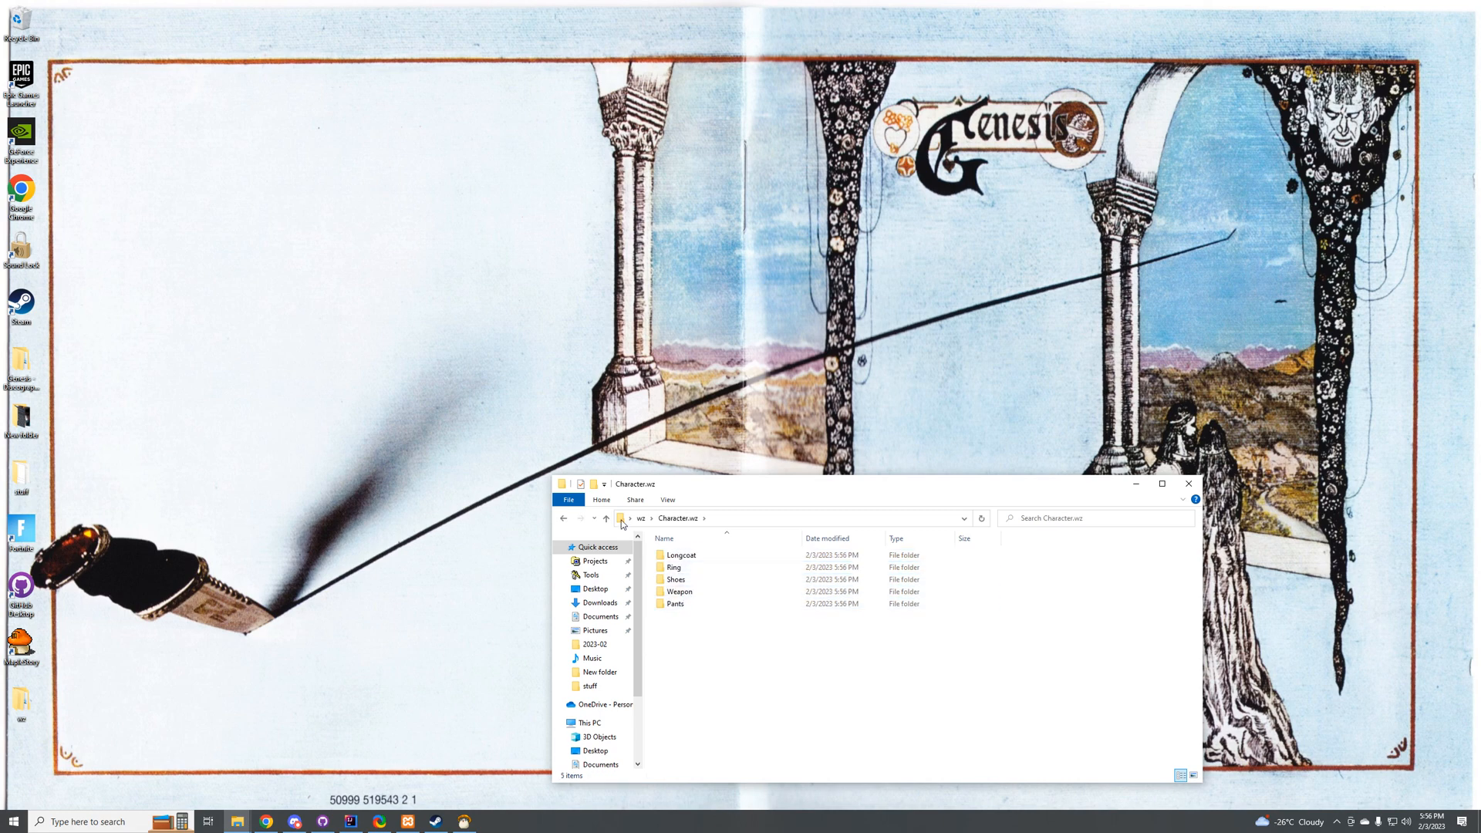
Step: Open 01060000.img from the Pants folder in Notepad, examine its XML contents, and go back to the Character.wz folder
{"action": "double_click", "coordinate": [694, 483]}
{"action": "double_click", "coordinate": [110, 90]}
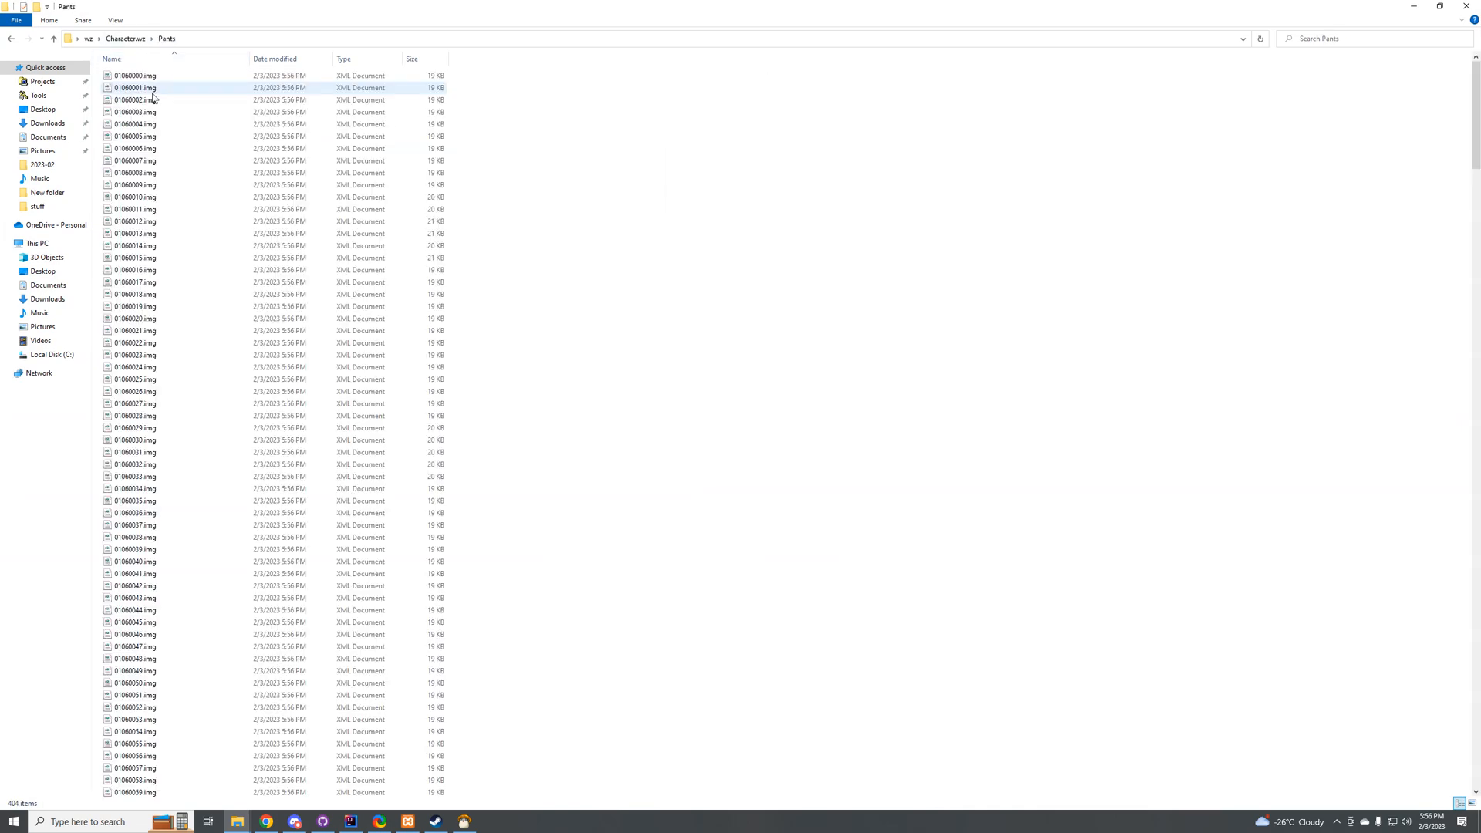
{"action": "right_click", "coordinate": [121, 73]}
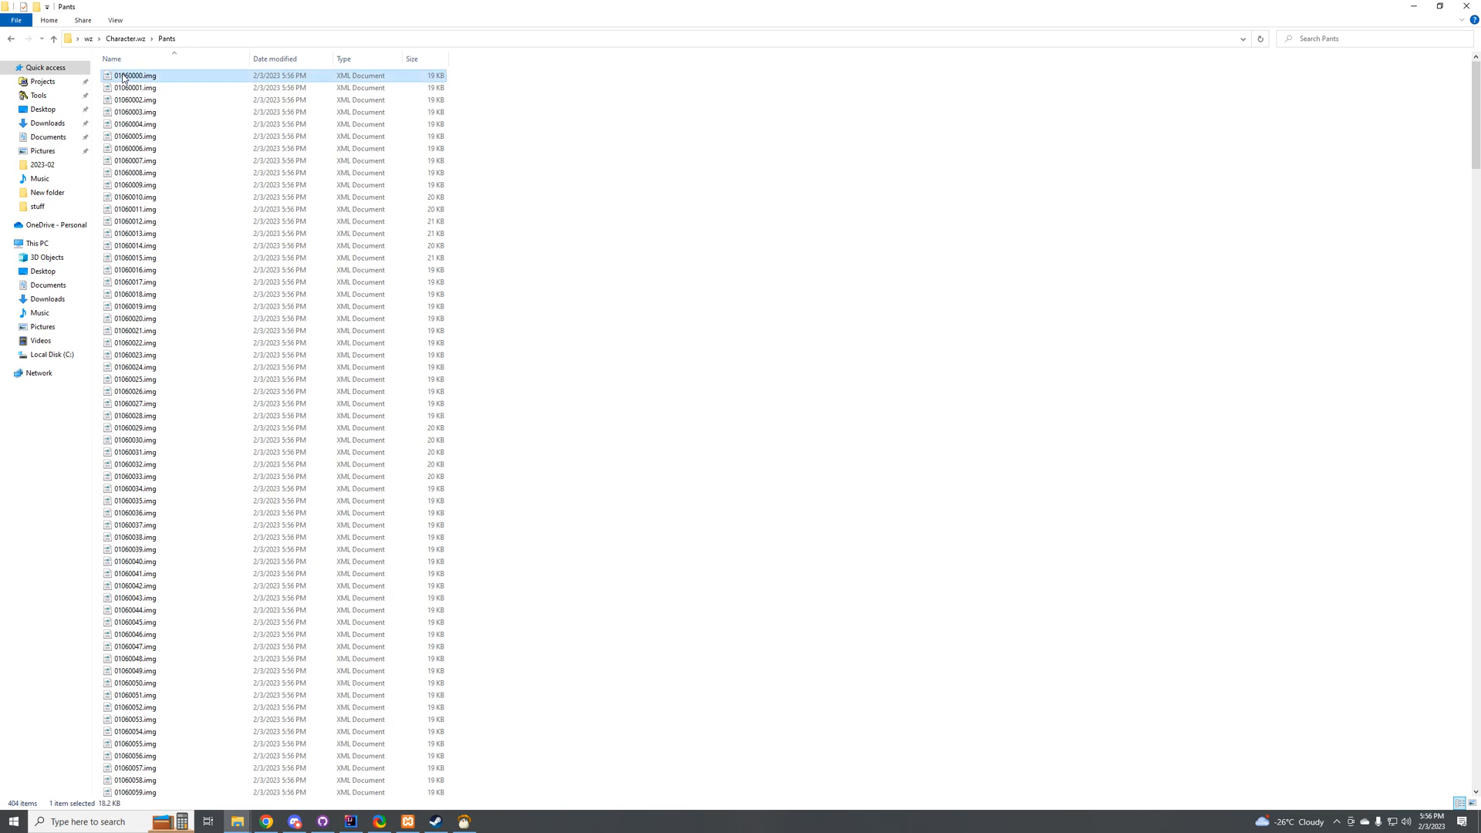
{"action": "left_click", "coordinate": [640, 240]}
{"action": "left_click_drag", "start_coordinate": [284, 12], "coordinate": [362, 1]}
{"action": "right_click", "coordinate": [139, 75]}
{"action": "left_click", "coordinate": [158, 95]}
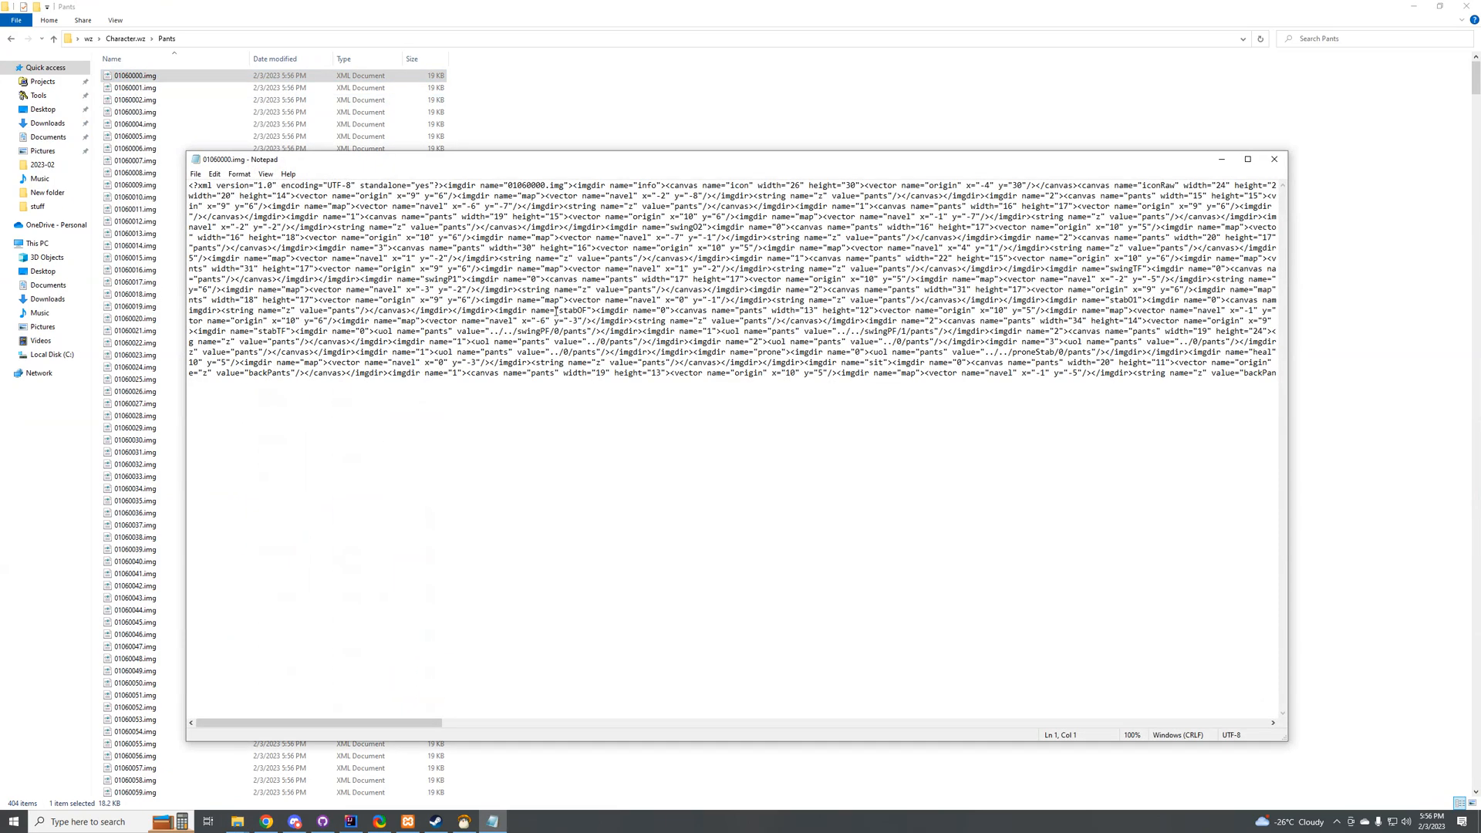
{"action": "left_click_drag", "start_coordinate": [427, 722], "coordinate": [396, 721]}
{"action": "left_click", "coordinate": [1274, 159]}
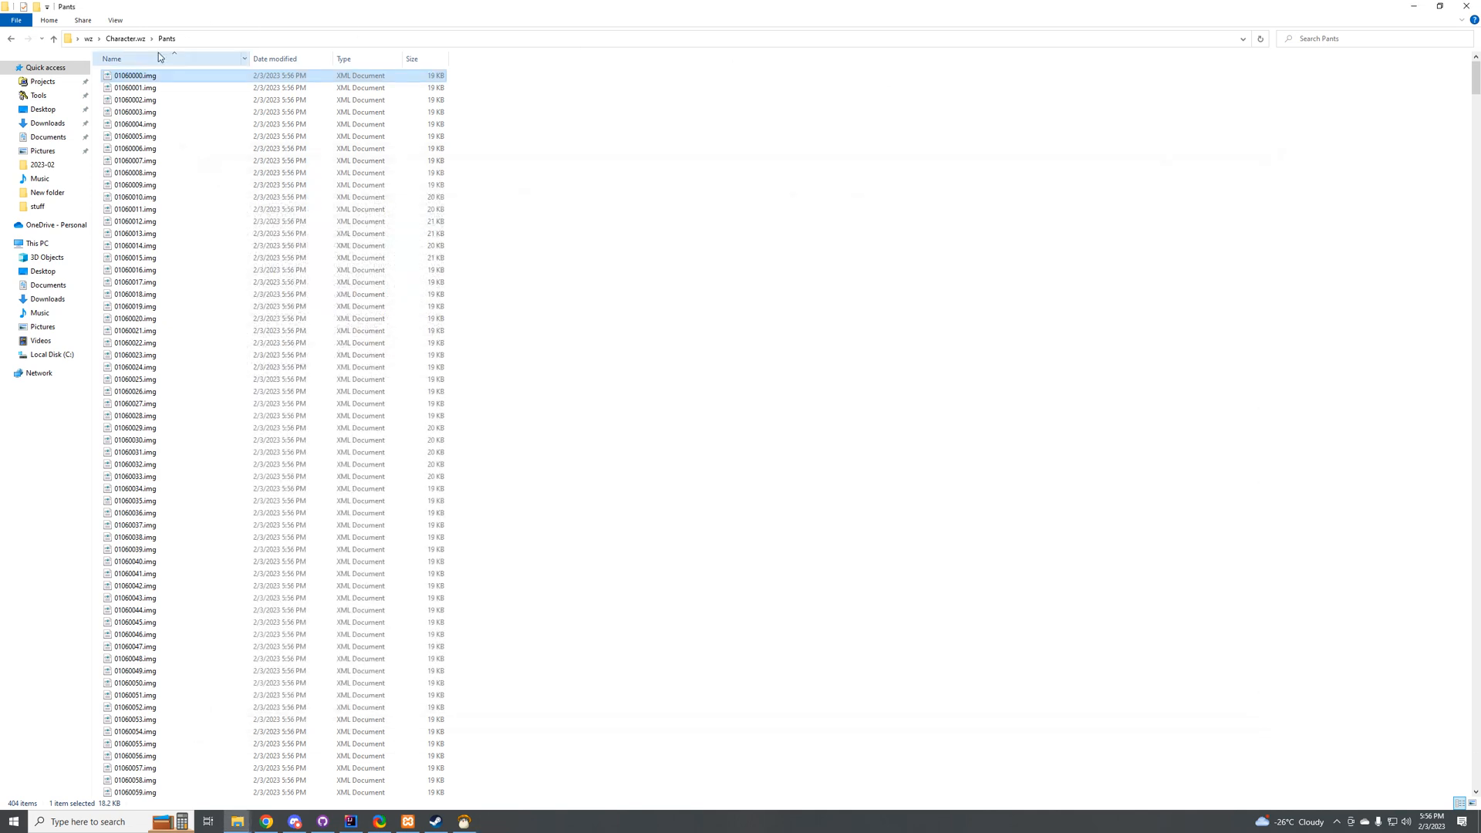
{"action": "left_click", "coordinate": [127, 40]}
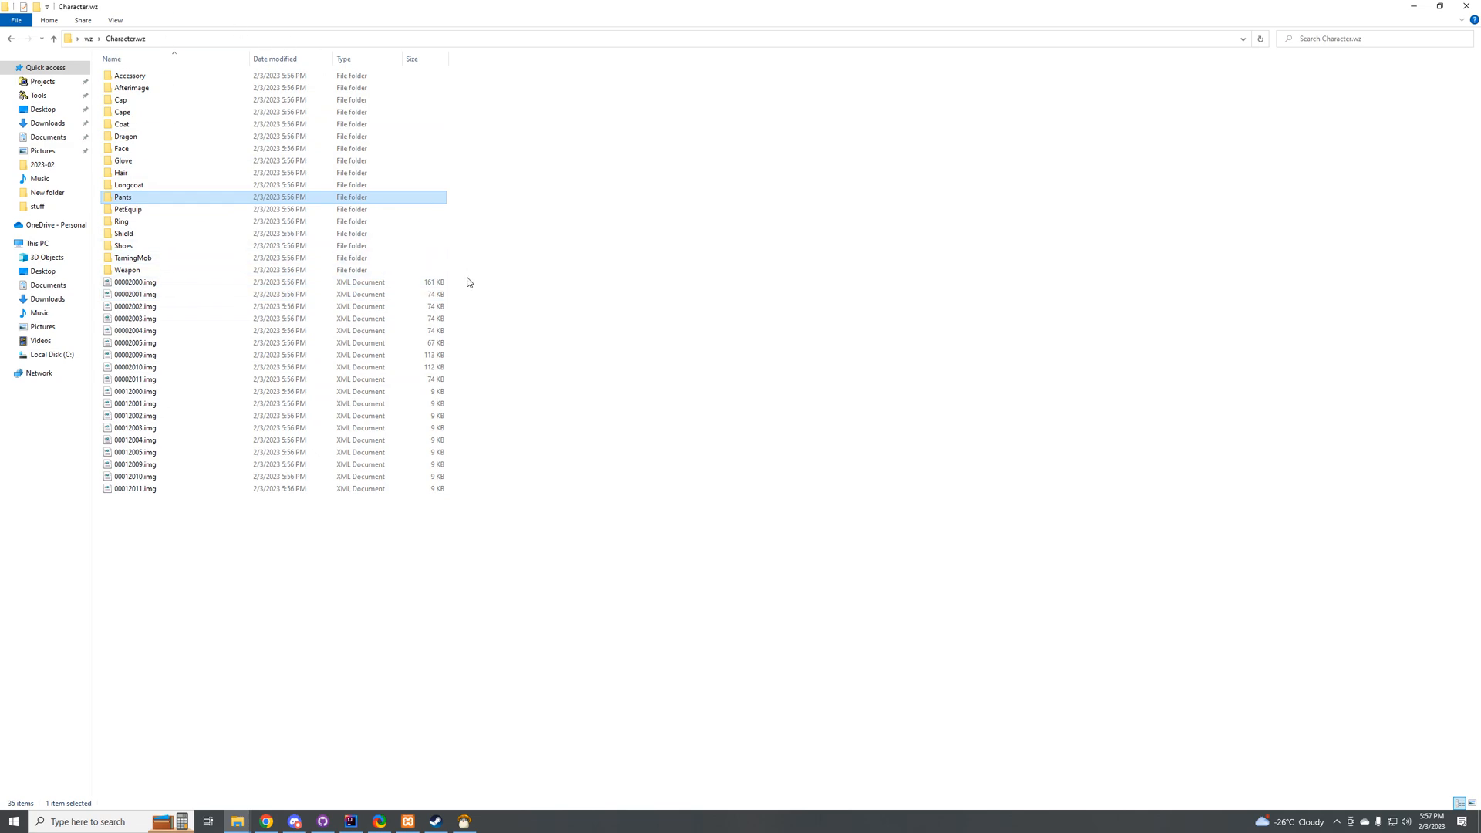
Step: Restore the Character.wz window to a smaller size and open the desktop's exported wz folder in a second window
{"action": "left_click", "coordinate": [471, 825]}
{"action": "left_click", "coordinate": [467, 824]}
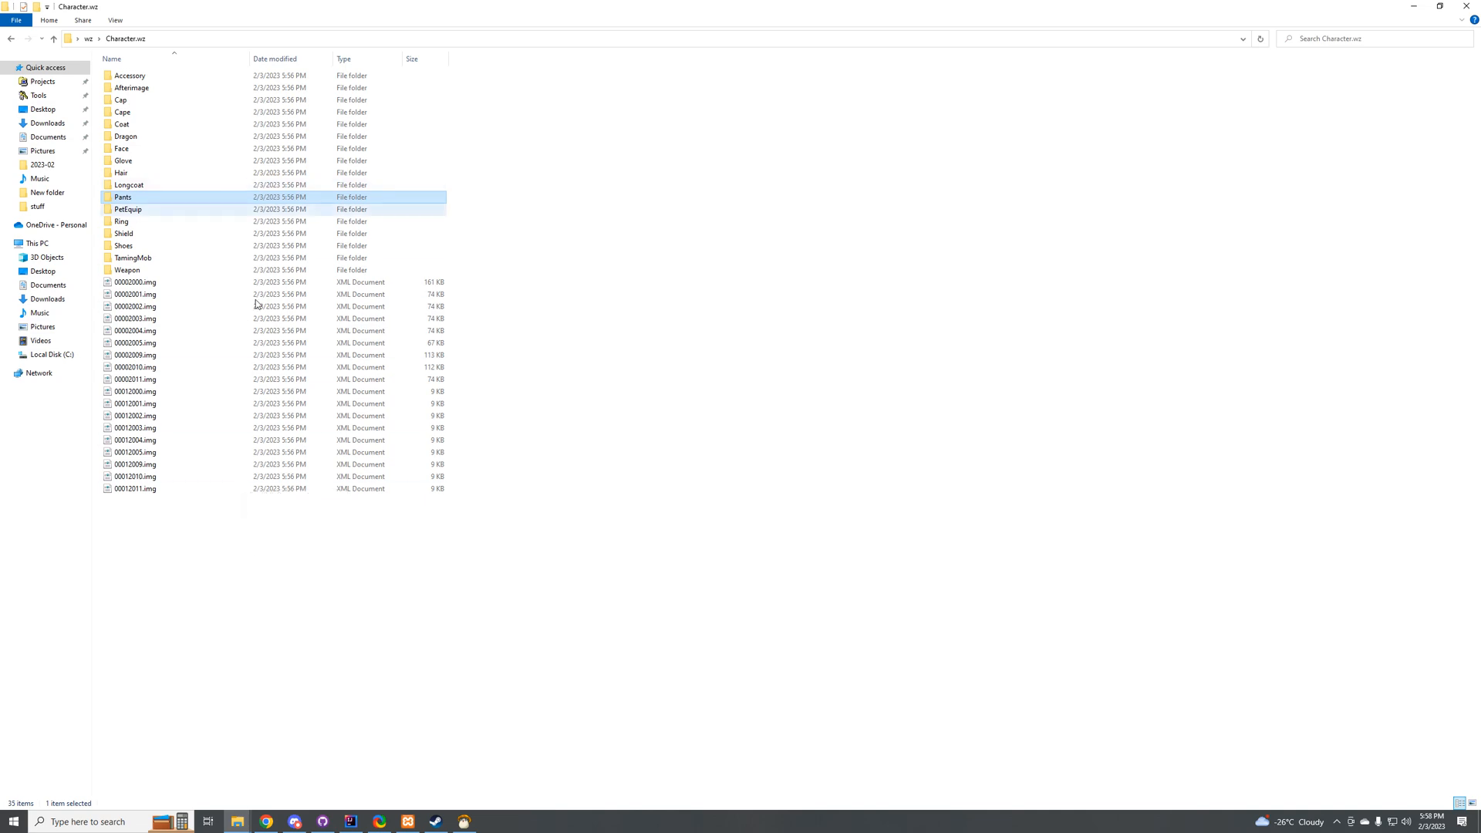
{"action": "double_click", "coordinate": [219, 17]}
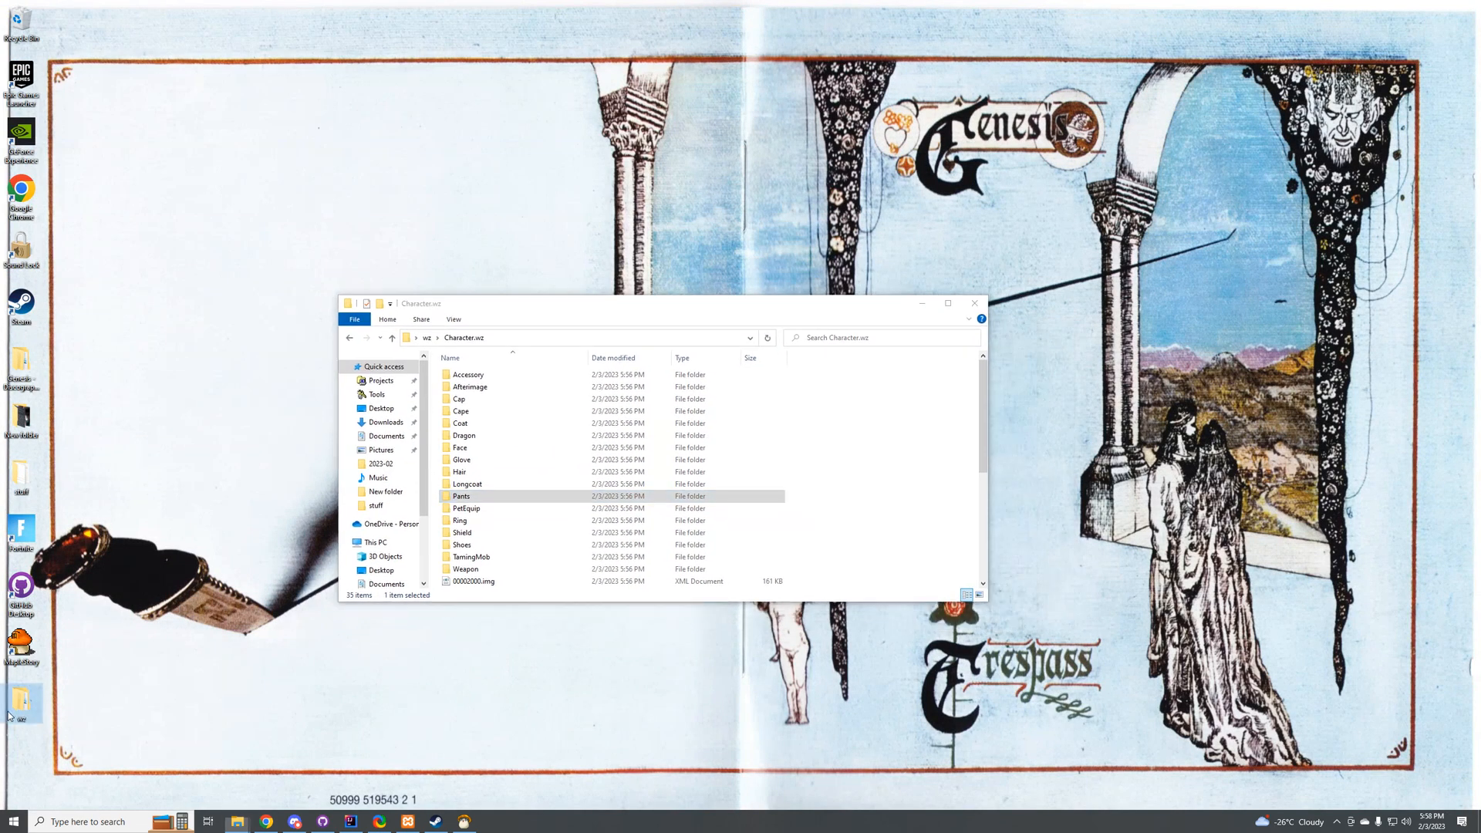
{"action": "double_click", "coordinate": [10, 715]}
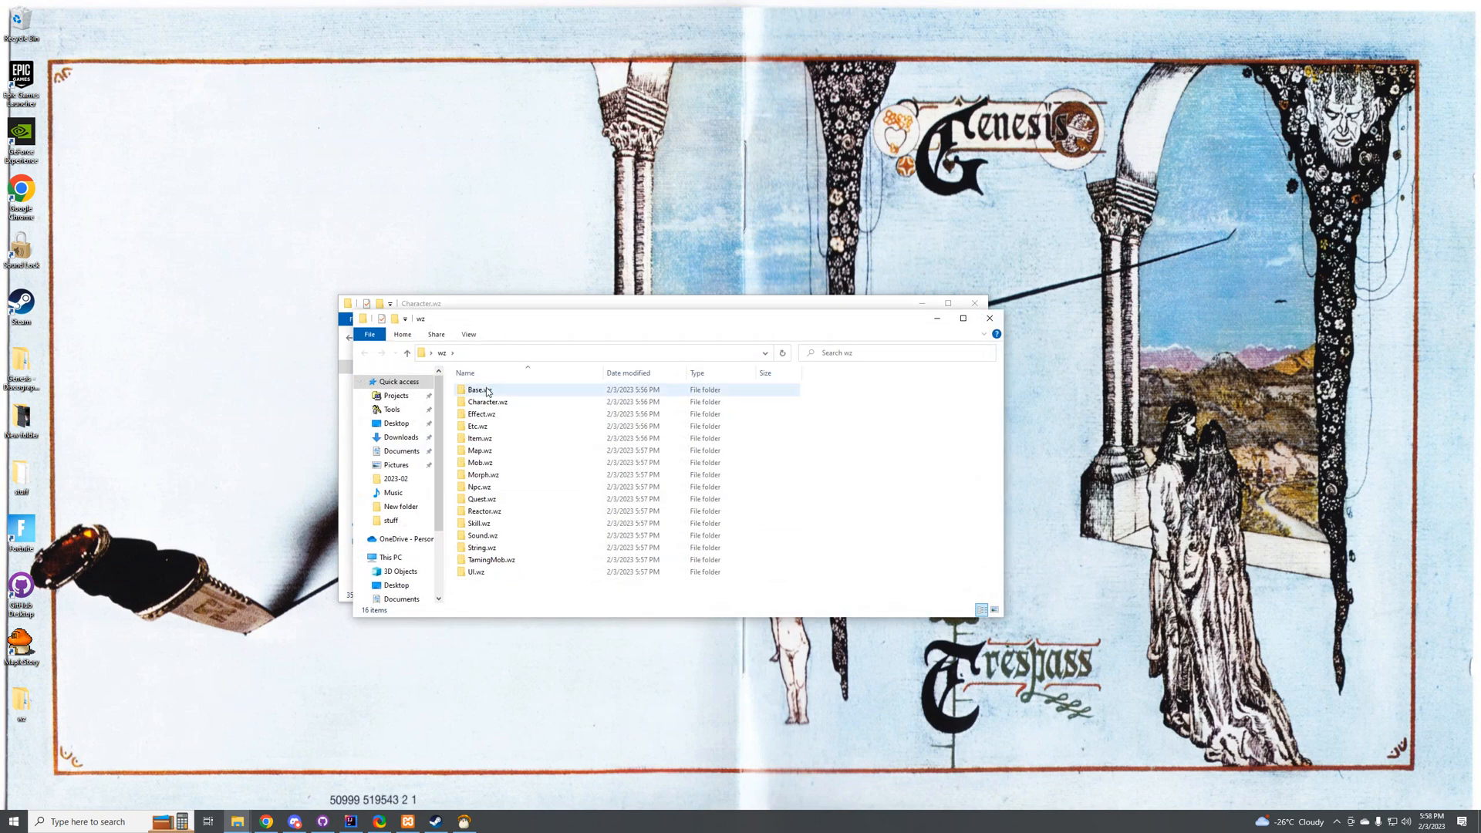
Step: Switch to IntelliJ IDEA and examine the Base.wz and Character.wz folders inside the Cosmic project's wz folder
{"action": "left_click", "coordinate": [354, 823]}
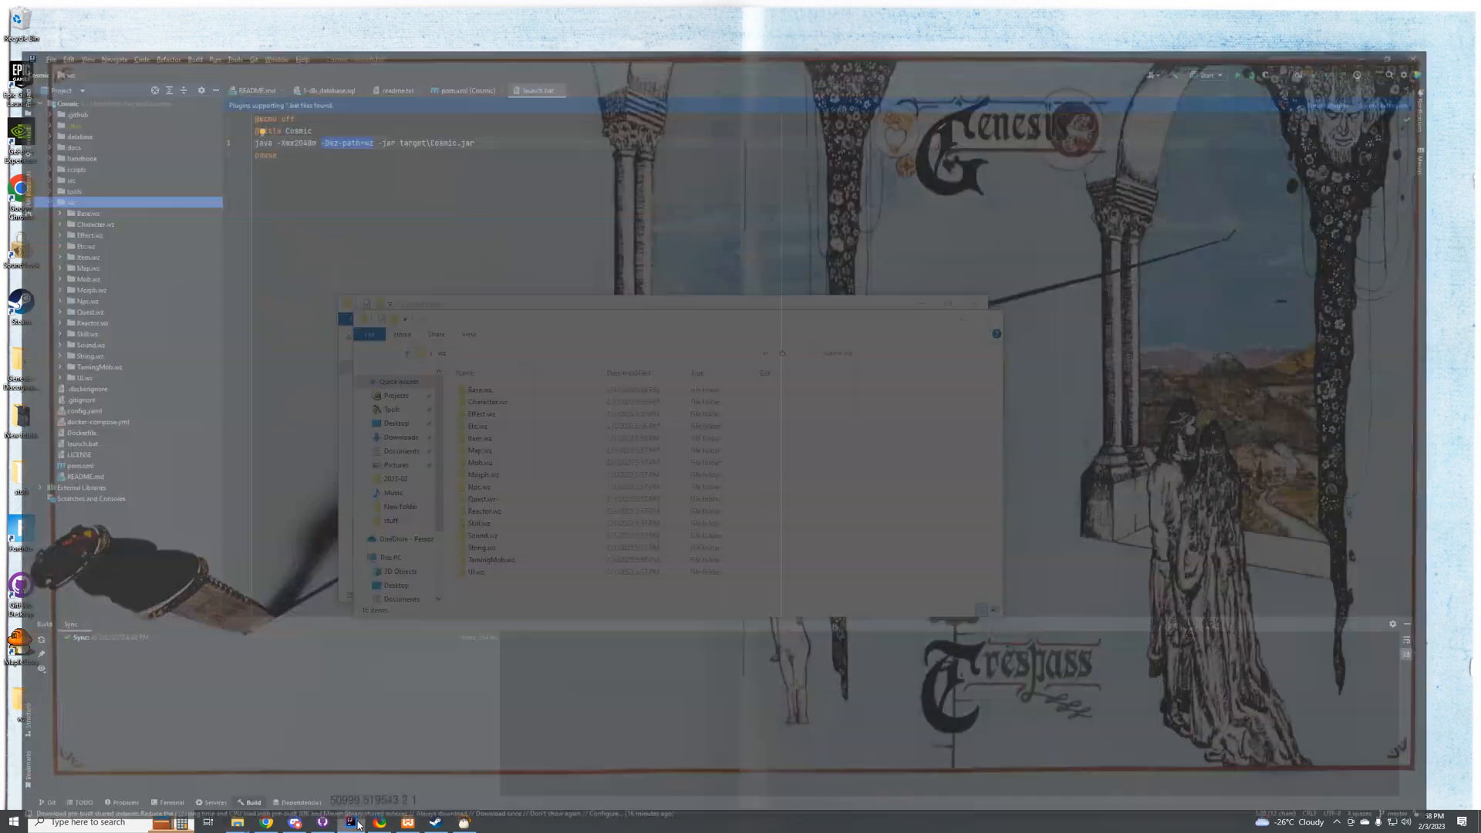
{"action": "left_click", "coordinate": [61, 172]}
{"action": "left_click", "coordinate": [40, 171]}
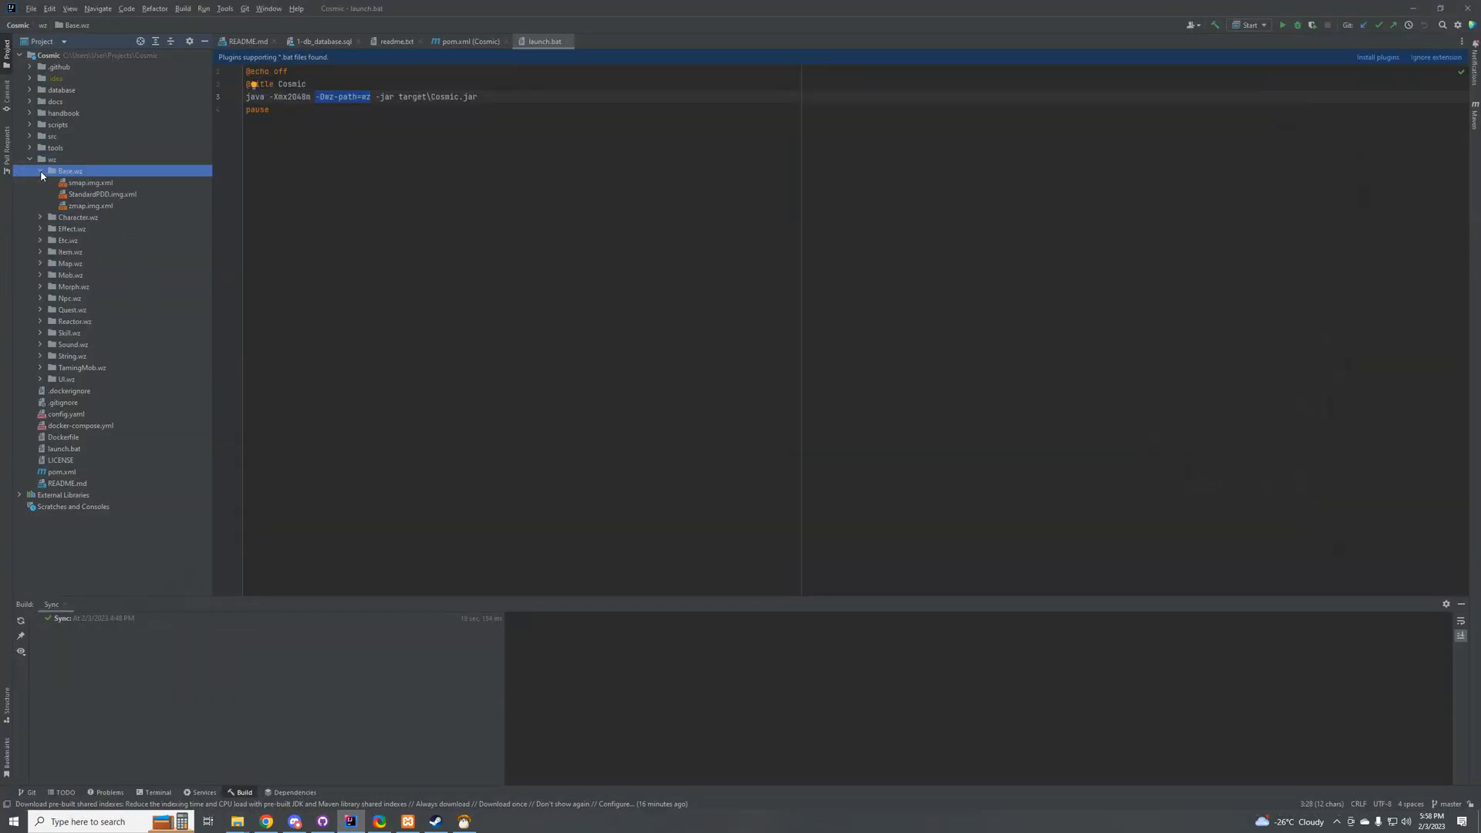
{"action": "left_click", "coordinate": [41, 218]}
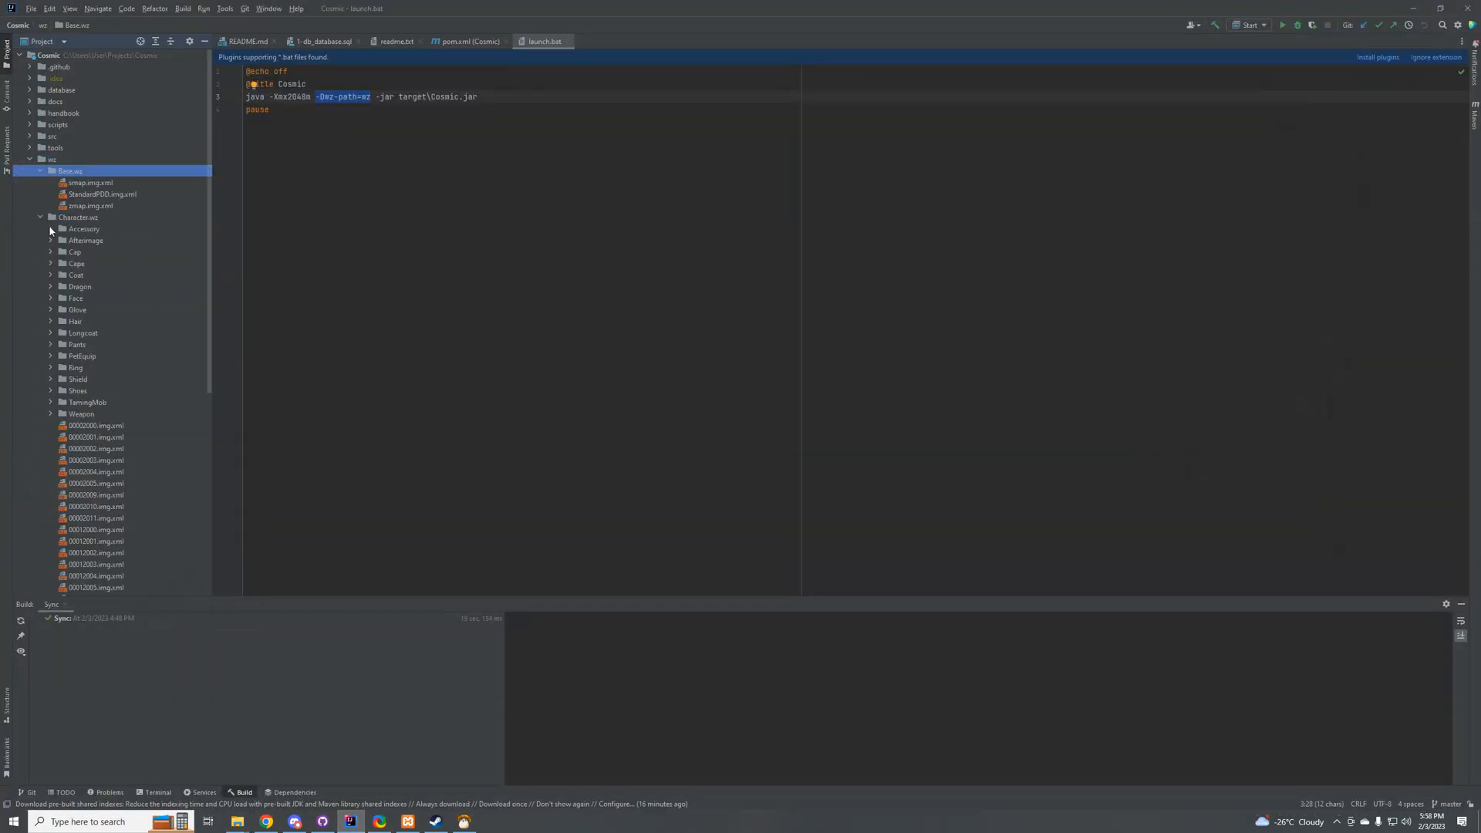
{"action": "left_click", "coordinate": [51, 230]}
{"action": "left_click", "coordinate": [51, 230]}
{"action": "left_click", "coordinate": [45, 217]}
{"action": "left_click", "coordinate": [40, 170]}
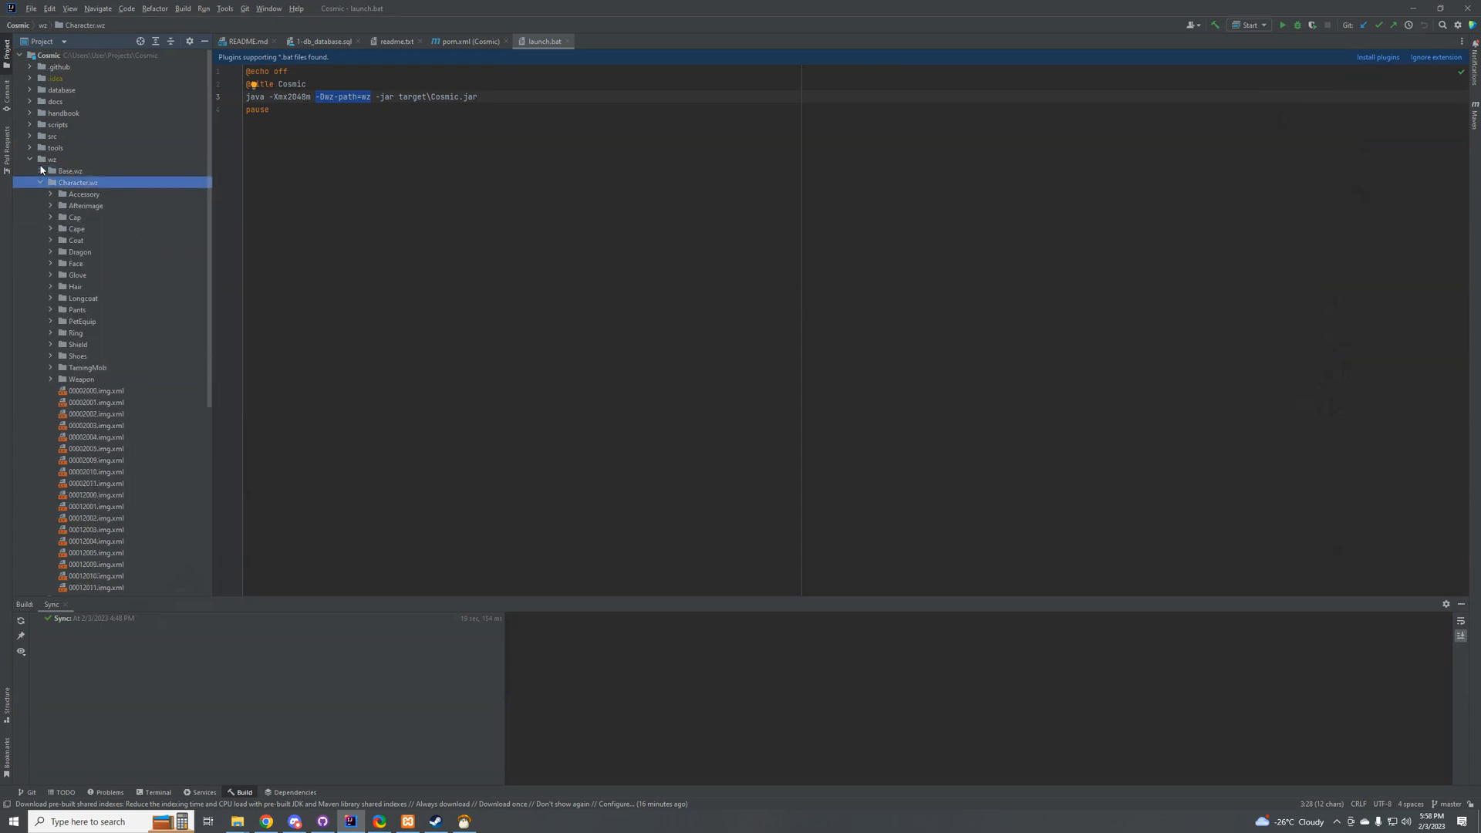
Step: Place the project window beside the exported wz folder to compare both listings, and close the wz folder window
{"action": "left_click_drag", "start_coordinate": [601, 9], "coordinate": [938, 260]}
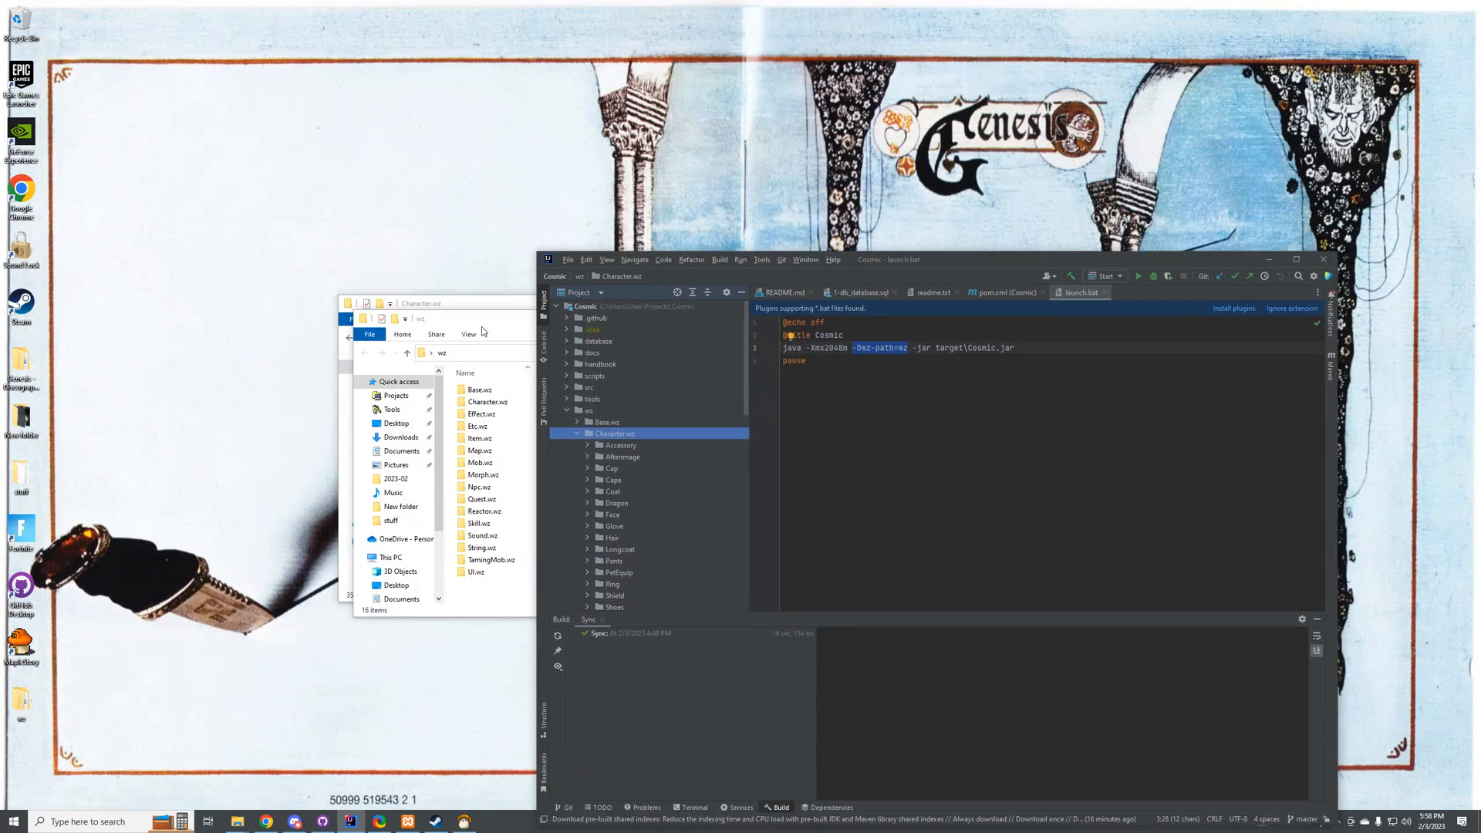
{"action": "left_click_drag", "start_coordinate": [482, 326], "coordinate": [380, 314]}
{"action": "left_click", "coordinate": [893, 308]}
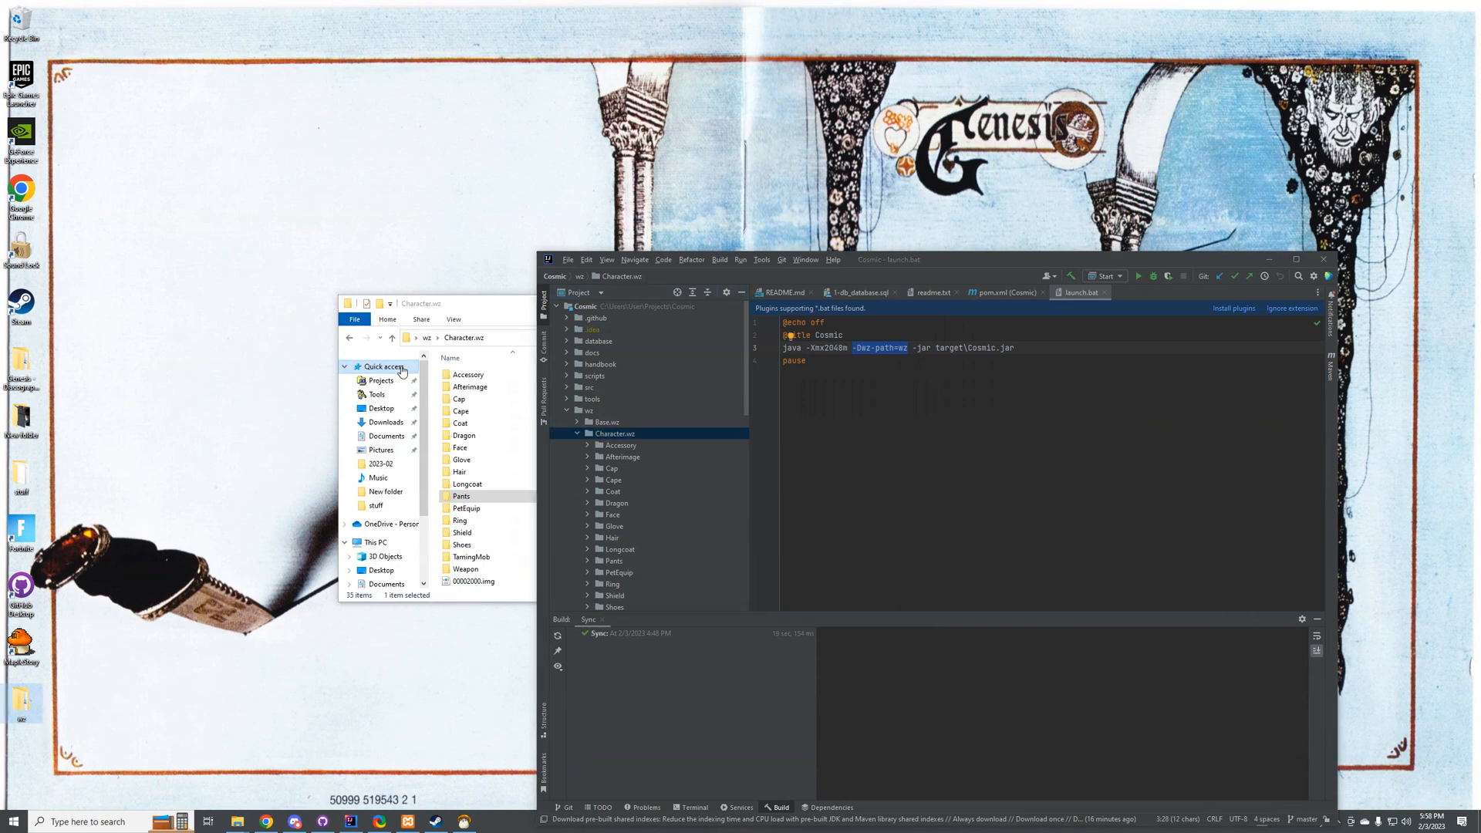
{"action": "left_click", "coordinate": [445, 315]}
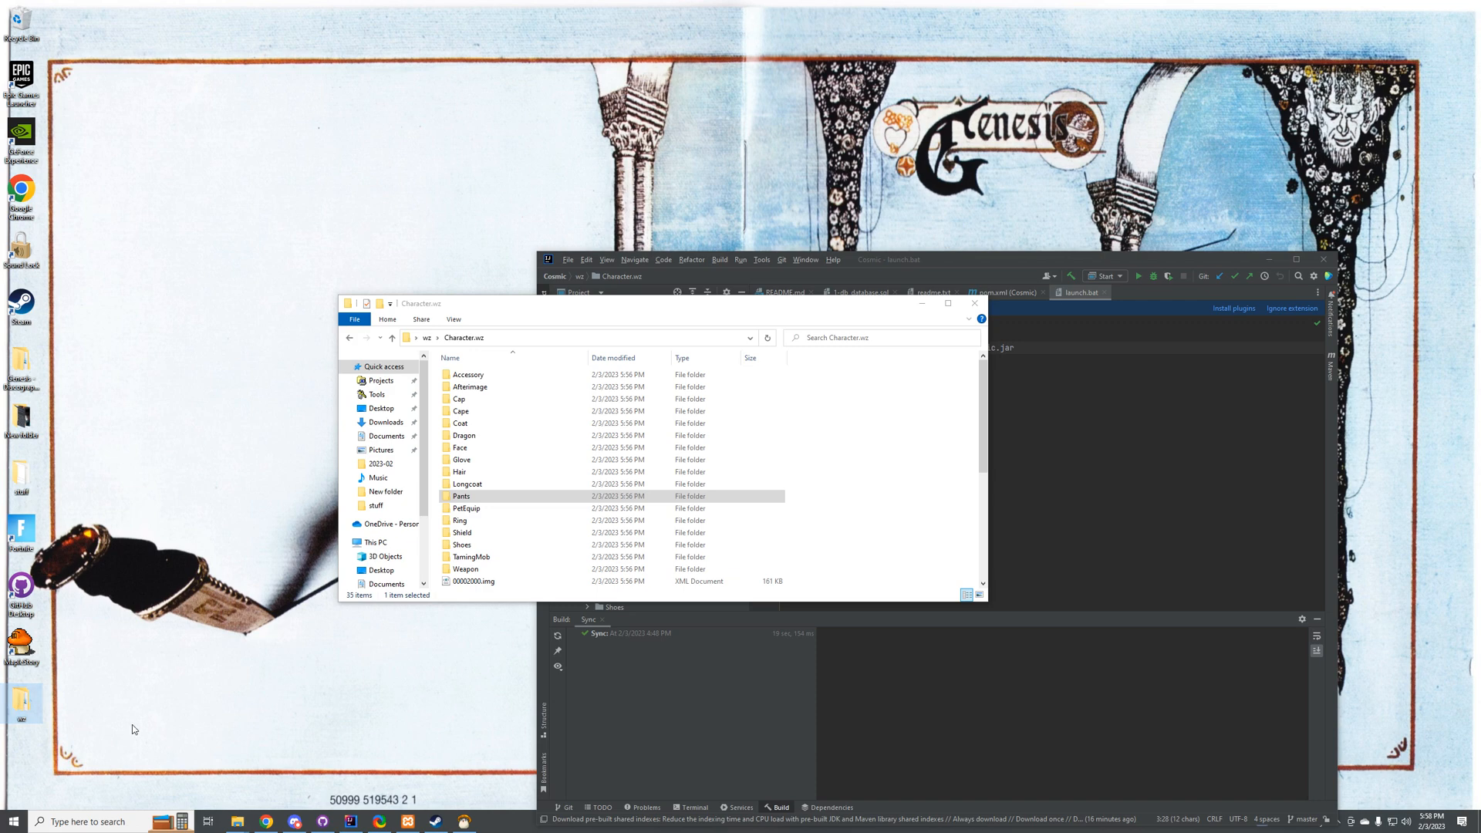
Step: Exit Harepacker-resurrected and confirm closing it
{"action": "left_click", "coordinate": [464, 821]}
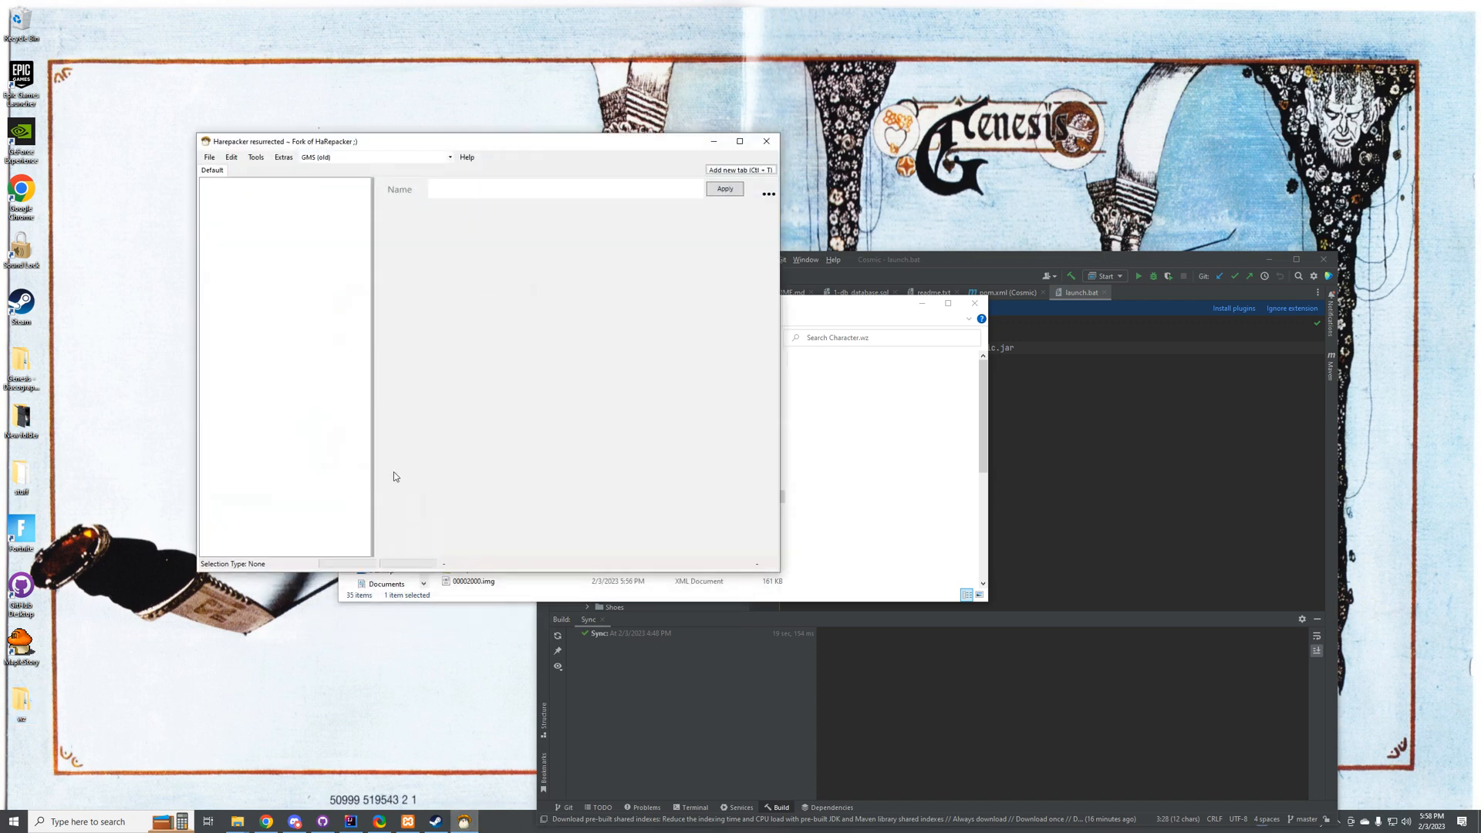
{"action": "left_click", "coordinate": [766, 142]}
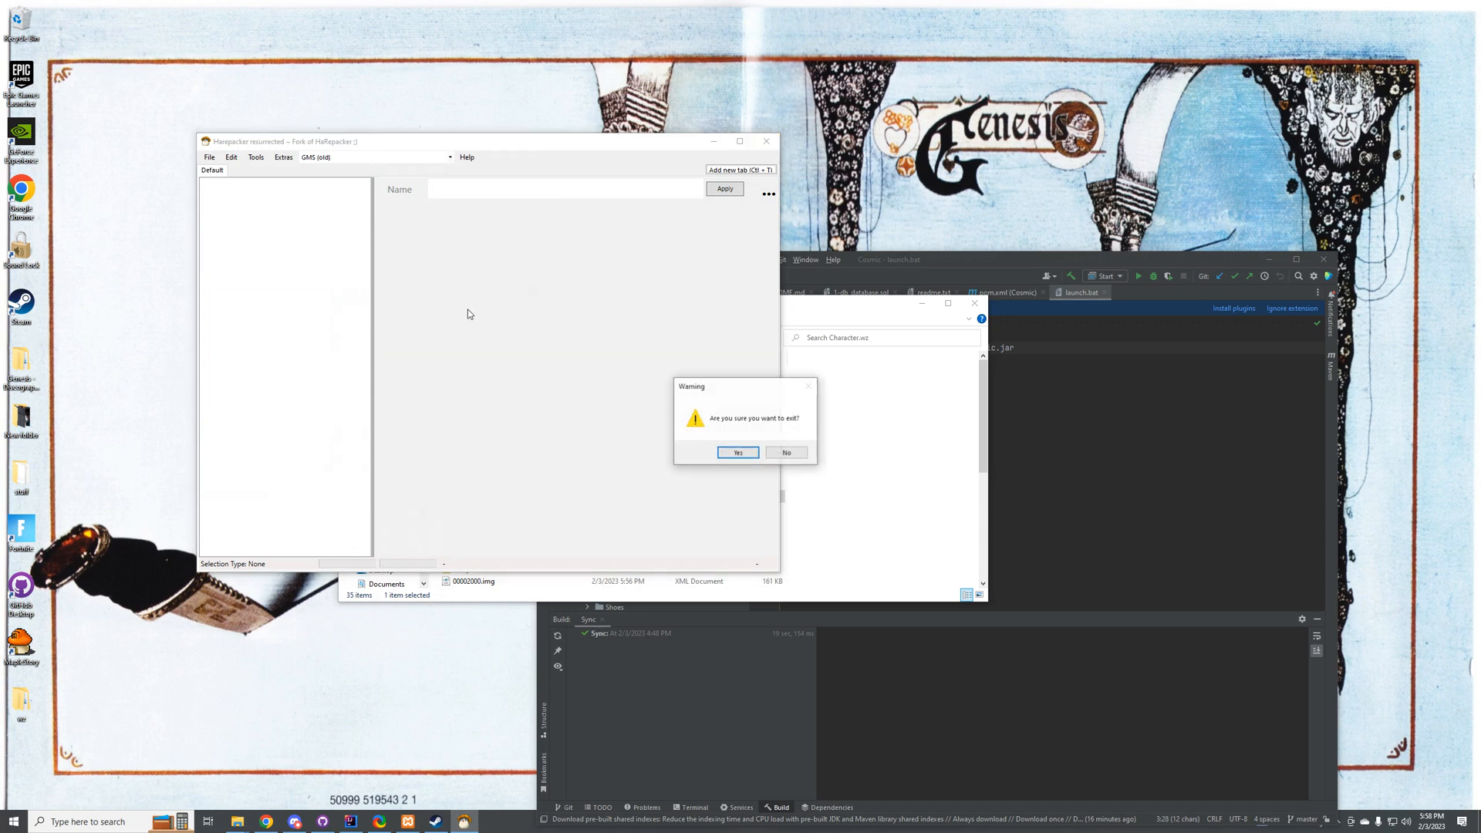
{"action": "left_click", "coordinate": [738, 453]}
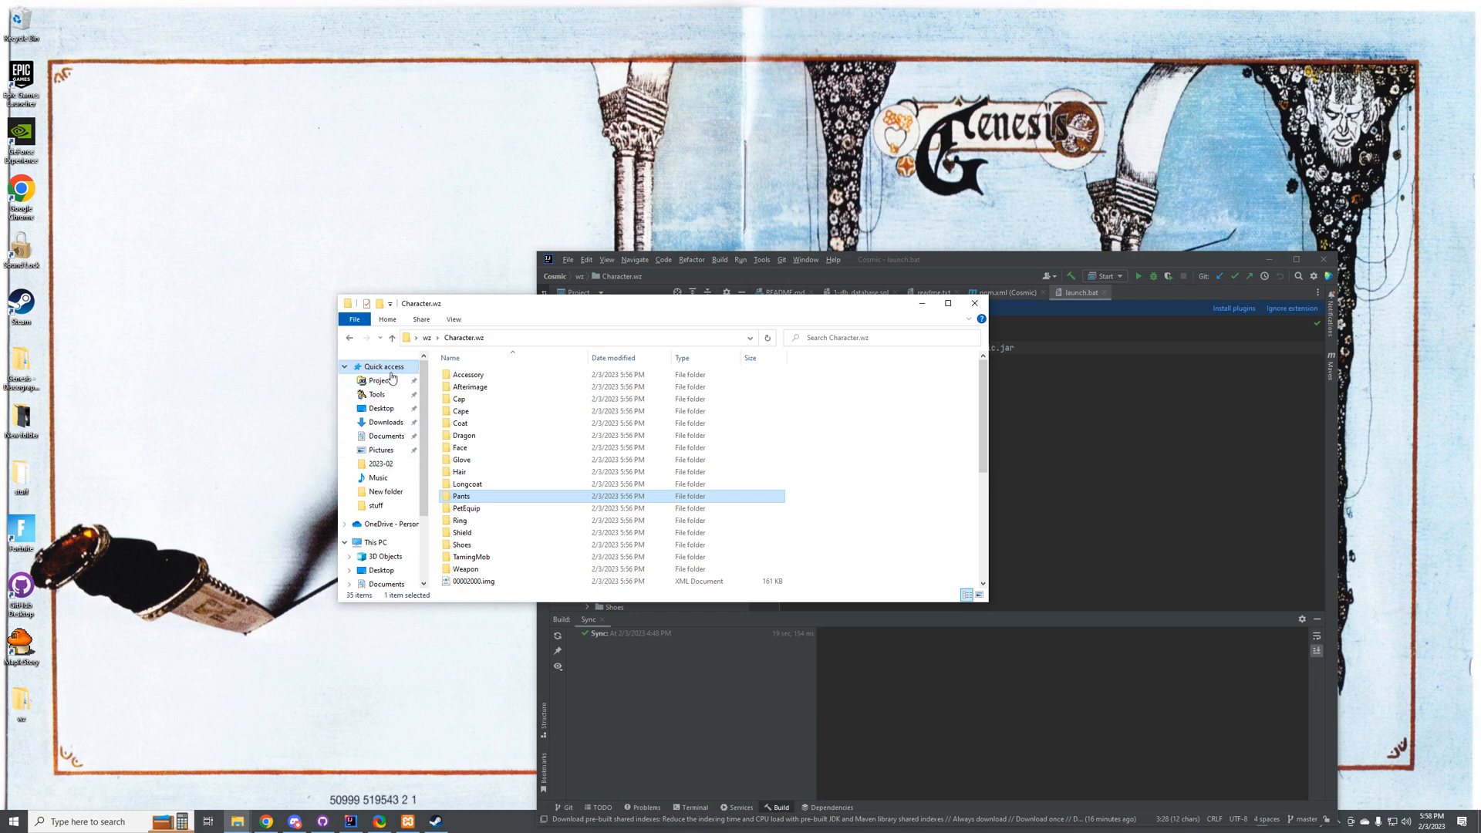
Step: Check the contents of the Downloads and Tools folders in File Explorer
{"action": "double_click", "coordinate": [460, 309]}
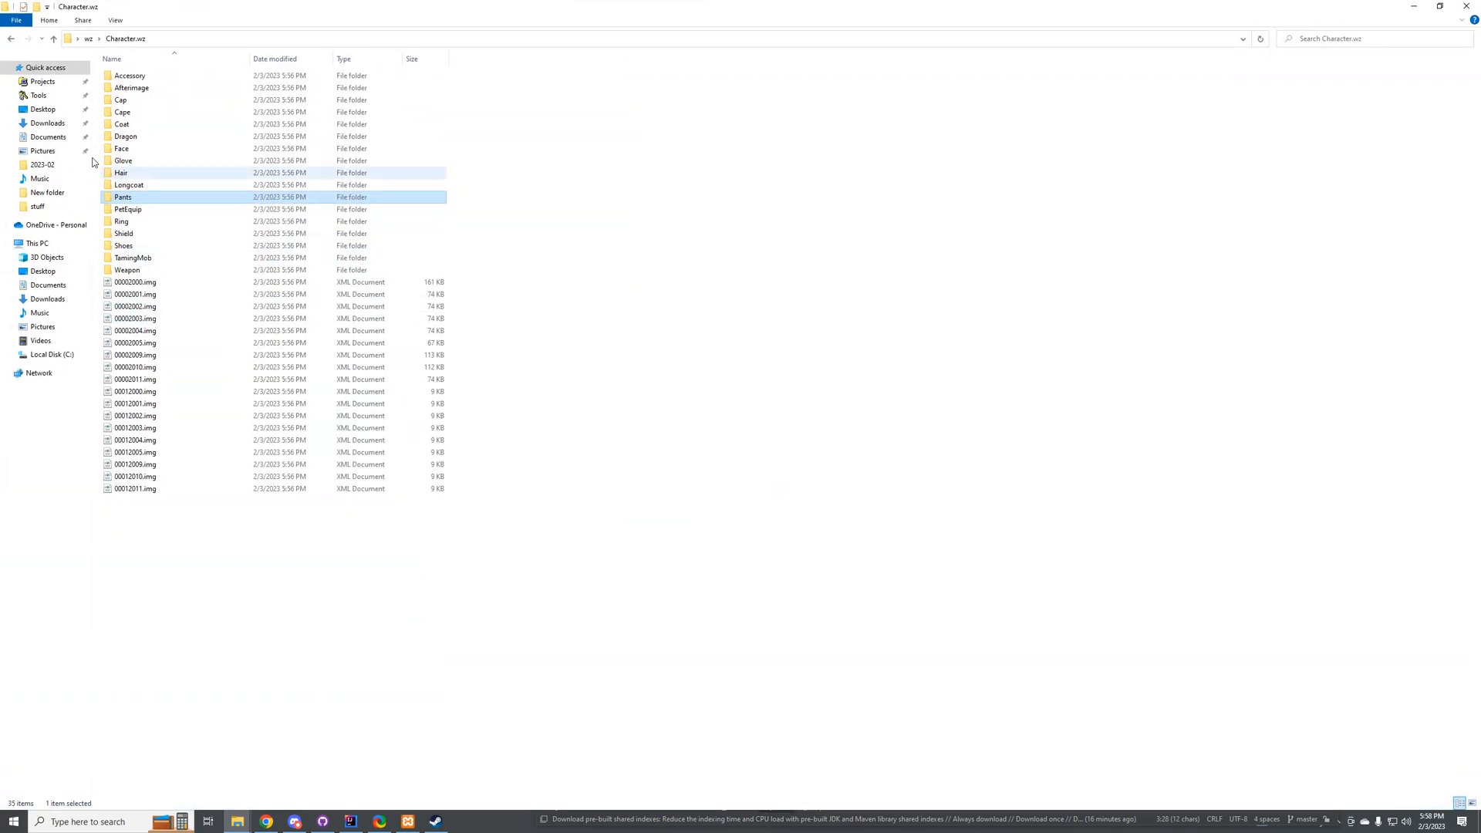
{"action": "left_click", "coordinate": [47, 123]}
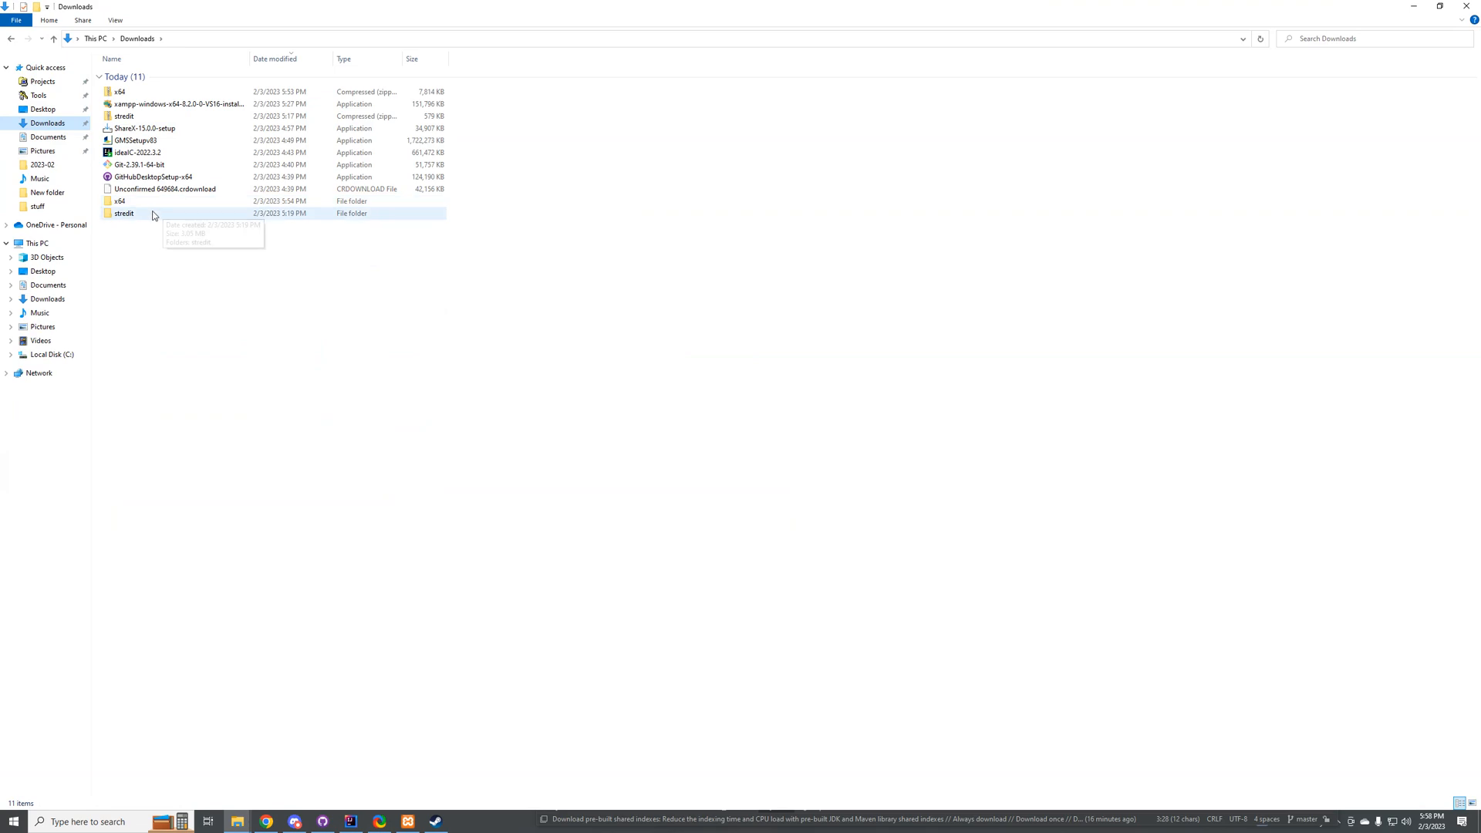
{"action": "left_click", "coordinate": [39, 95]}
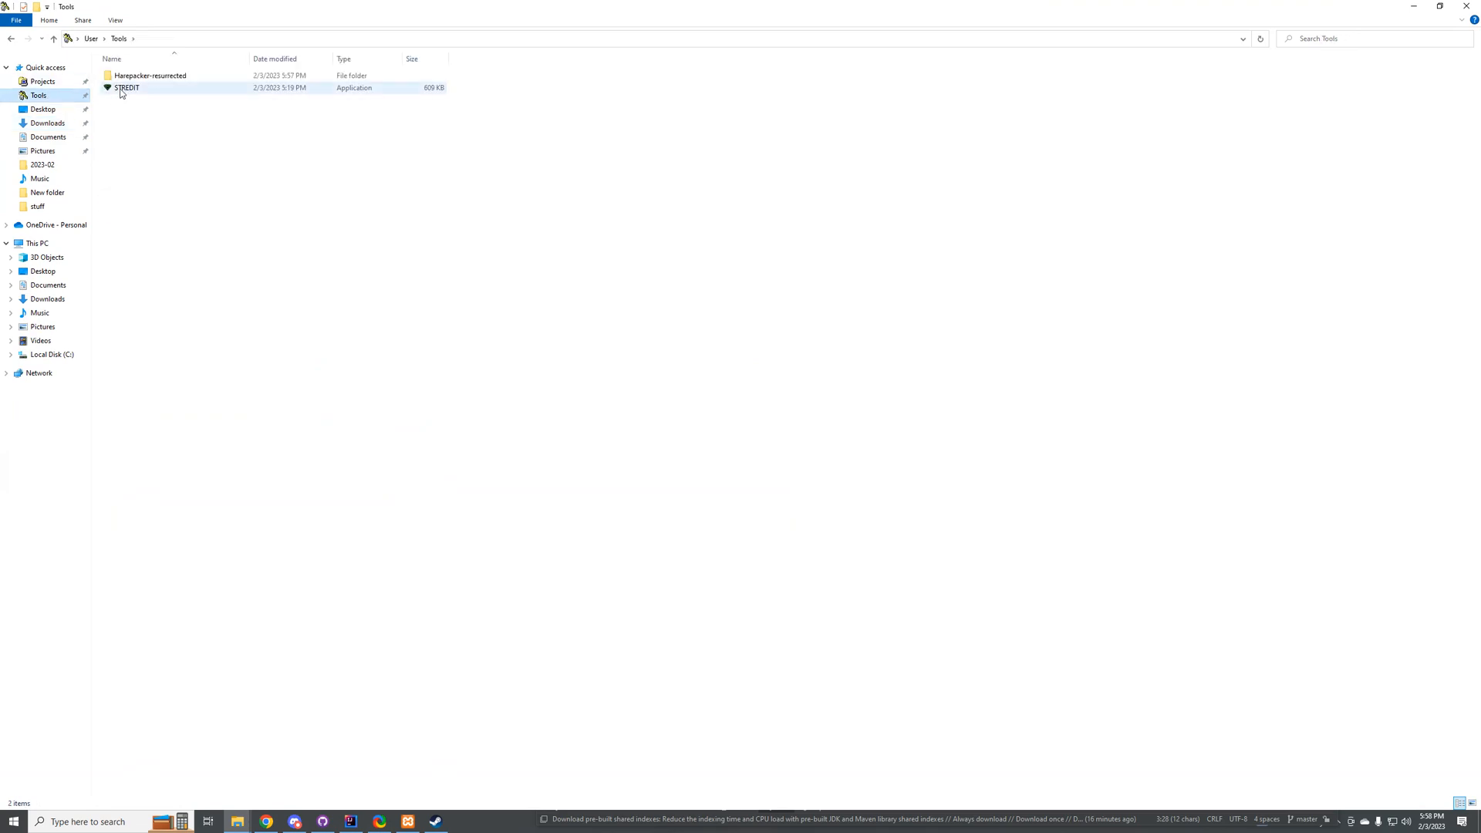
{"action": "double_click", "coordinate": [595, 6]}
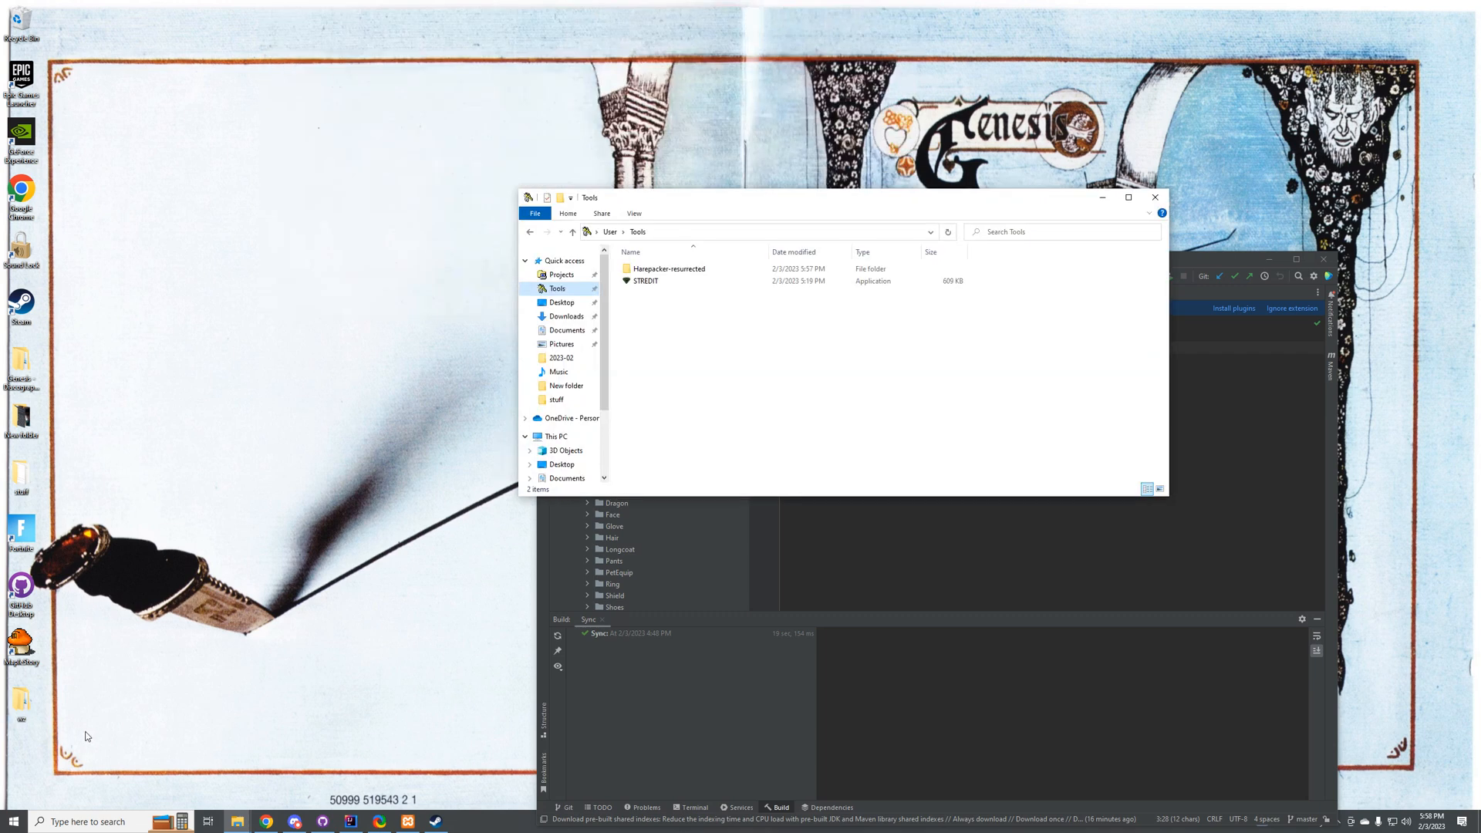
Step: Delete the exported wz folder from the desktop and empty the Recycle Bin permanently
{"action": "left_click_drag", "start_coordinate": [87, 736], "coordinate": [6, 684]}
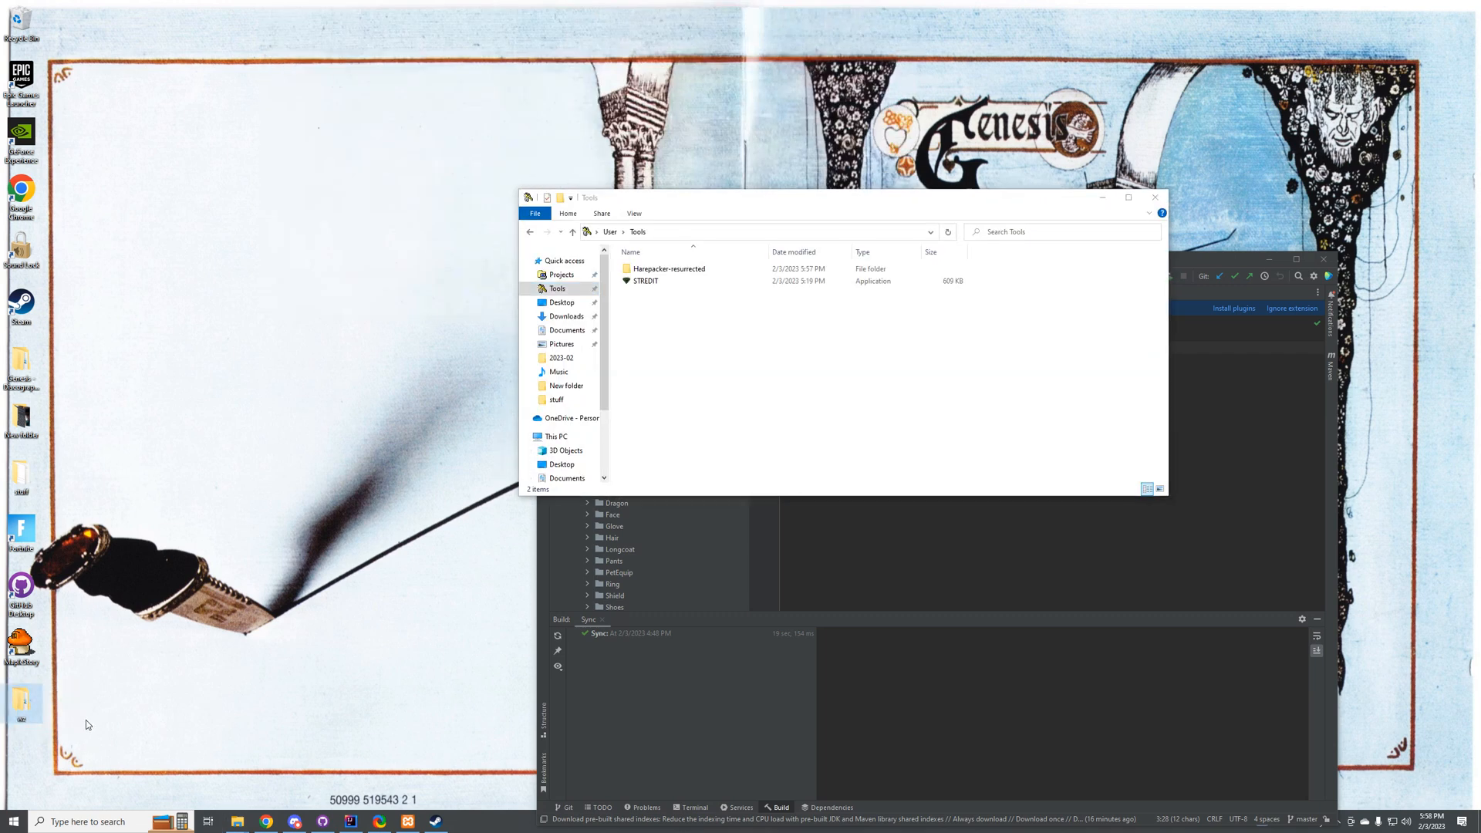
{"action": "key", "text": "Delete"}
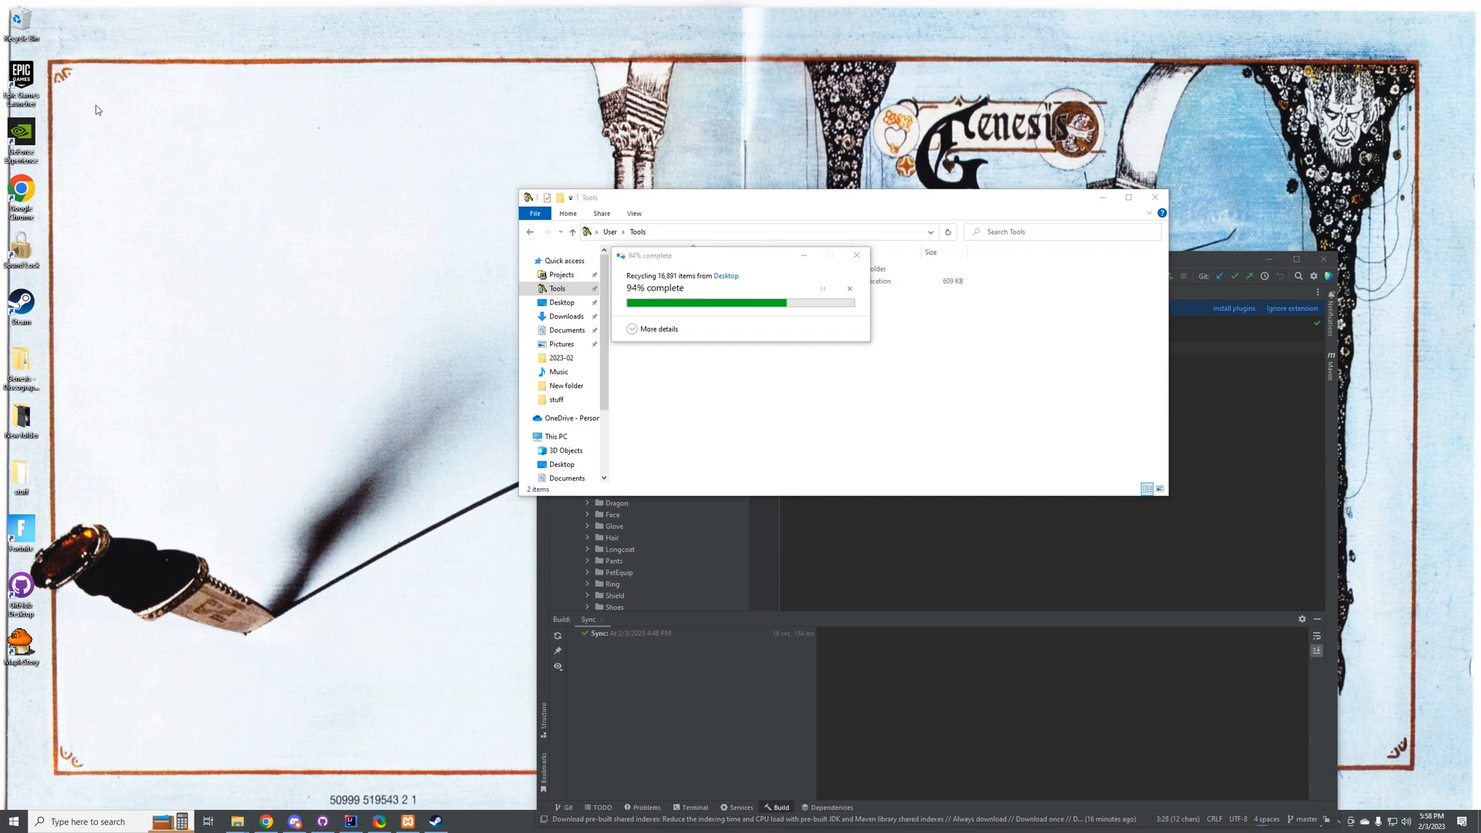
{"action": "right_click", "coordinate": [18, 17]}
{"action": "left_click", "coordinate": [58, 42]}
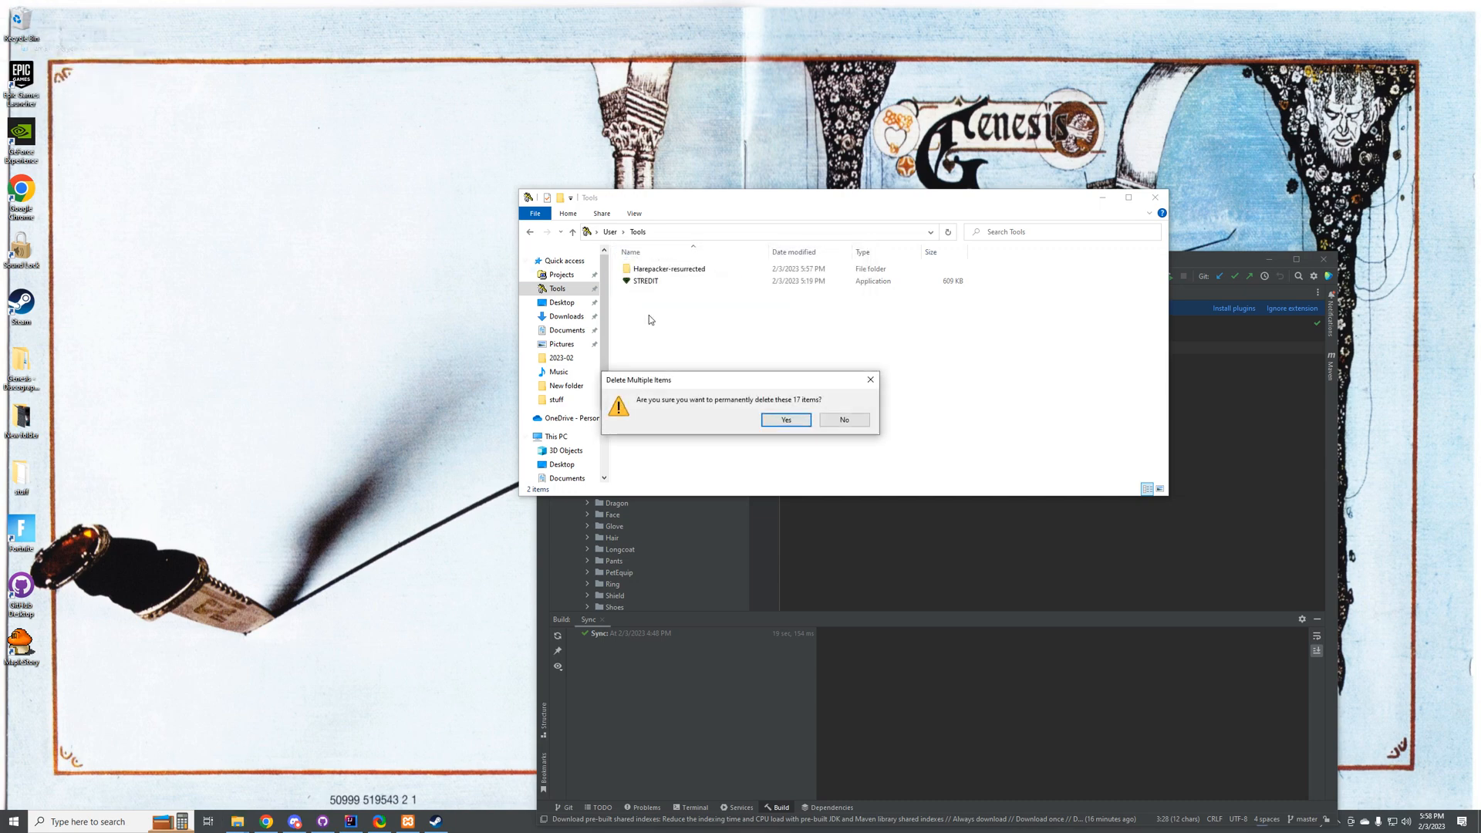
{"action": "left_click", "coordinate": [784, 420]}
Step: Return to the Cosmic project in IntelliJ IDEA, collapse the Character.wz folder, and run the server with the Start configuration
{"action": "left_click", "coordinate": [351, 821]}
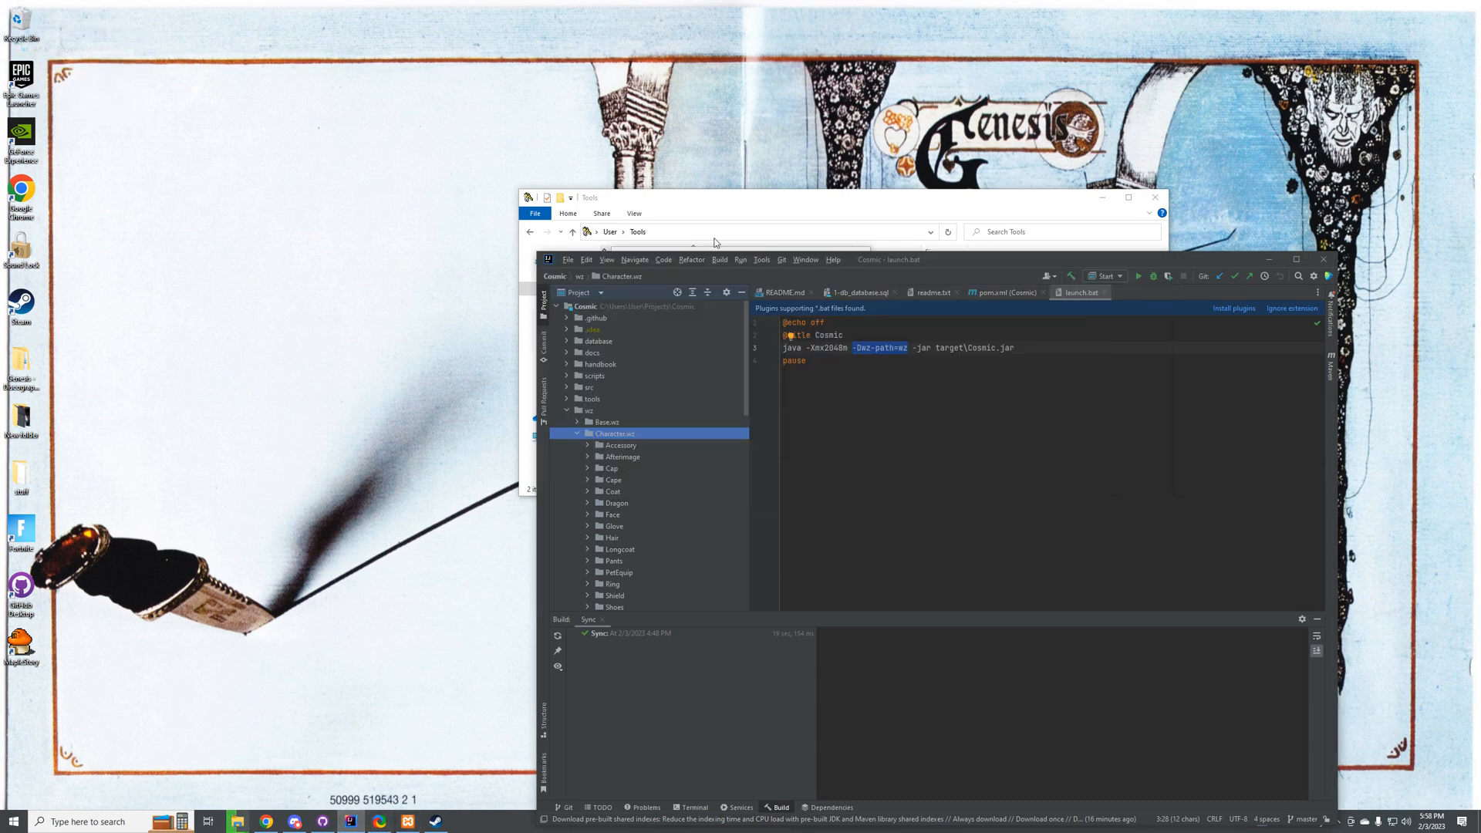
{"action": "double_click", "coordinate": [996, 262]}
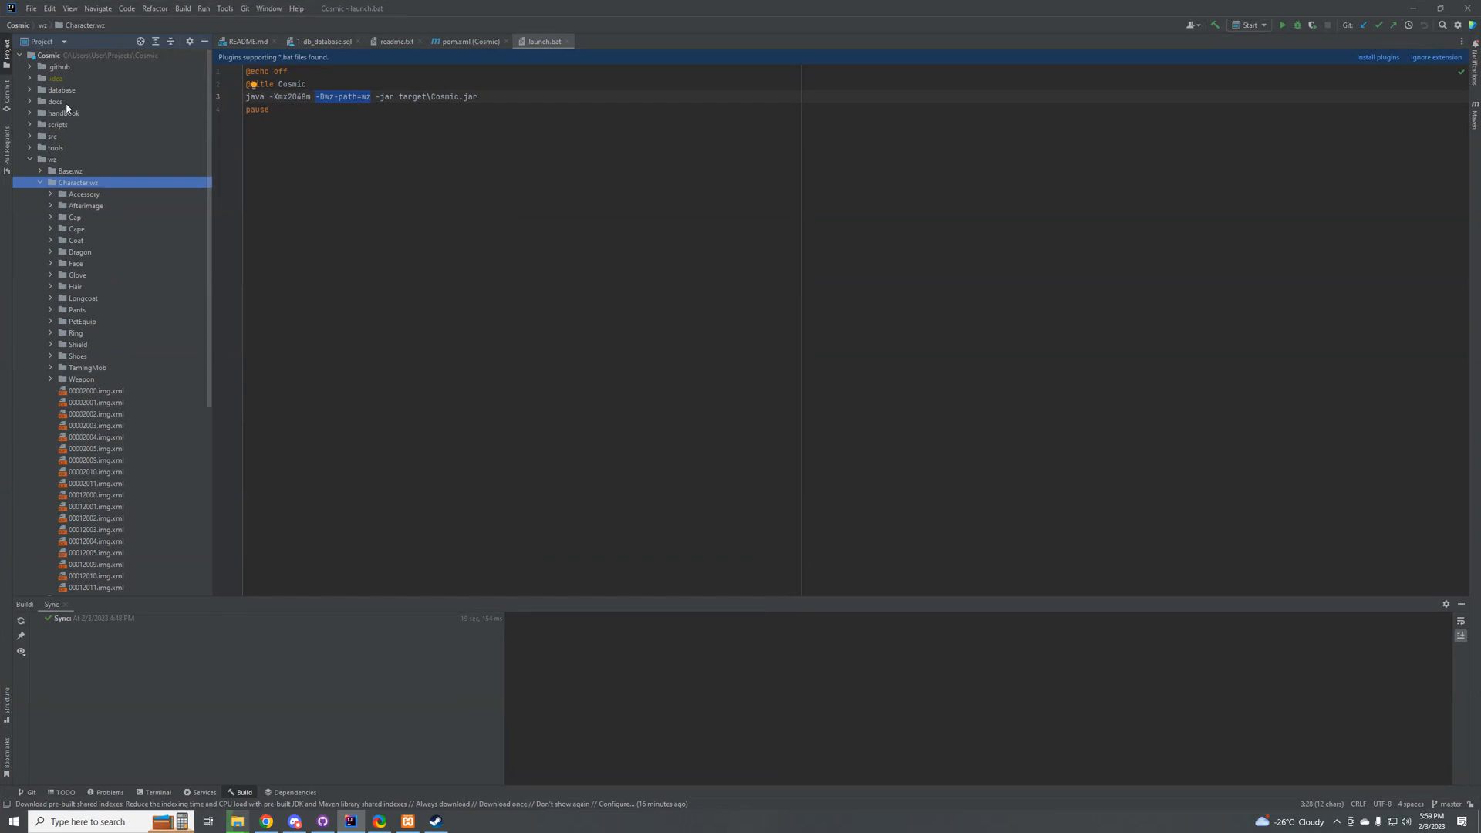
{"action": "left_click", "coordinate": [41, 183]}
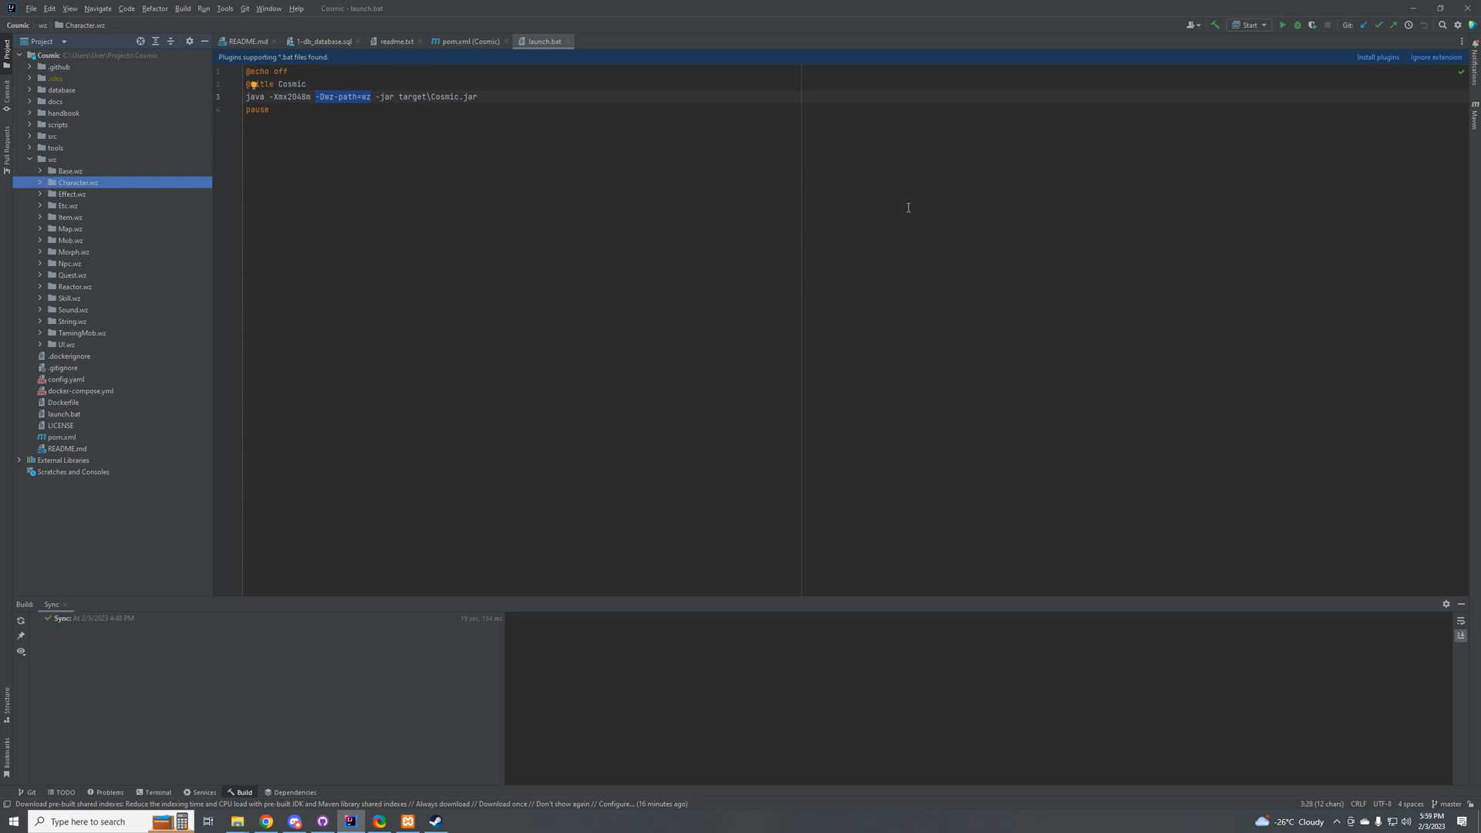
{"action": "left_click", "coordinate": [1282, 26]}
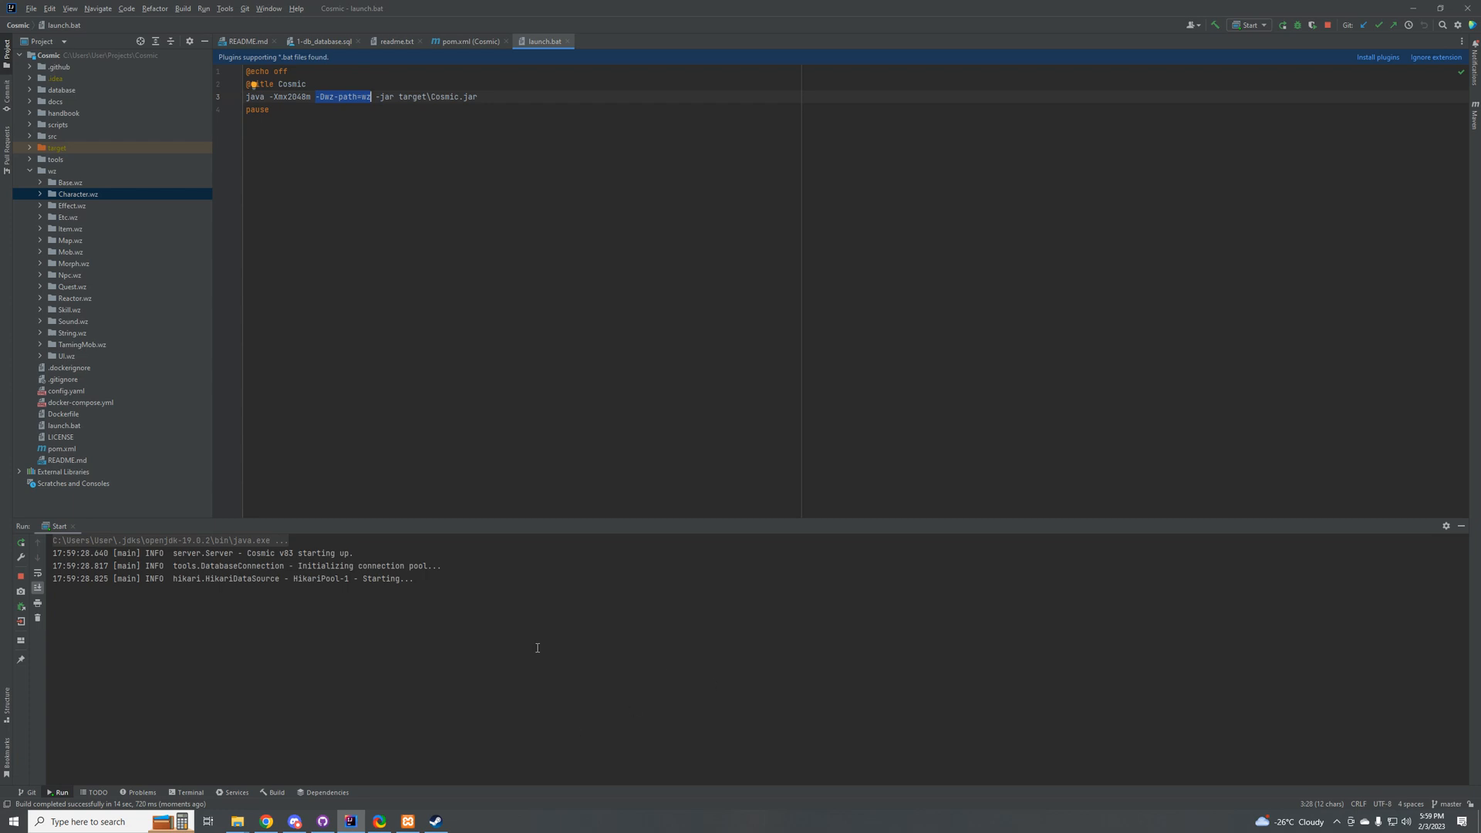
{"action": "left_click_drag", "start_coordinate": [174, 579], "coordinate": [301, 580]}
{"action": "left_click", "coordinate": [306, 580]}
Step: Close the Steam sign-in window and stop the running Cosmic server process
{"action": "left_click", "coordinate": [436, 820]}
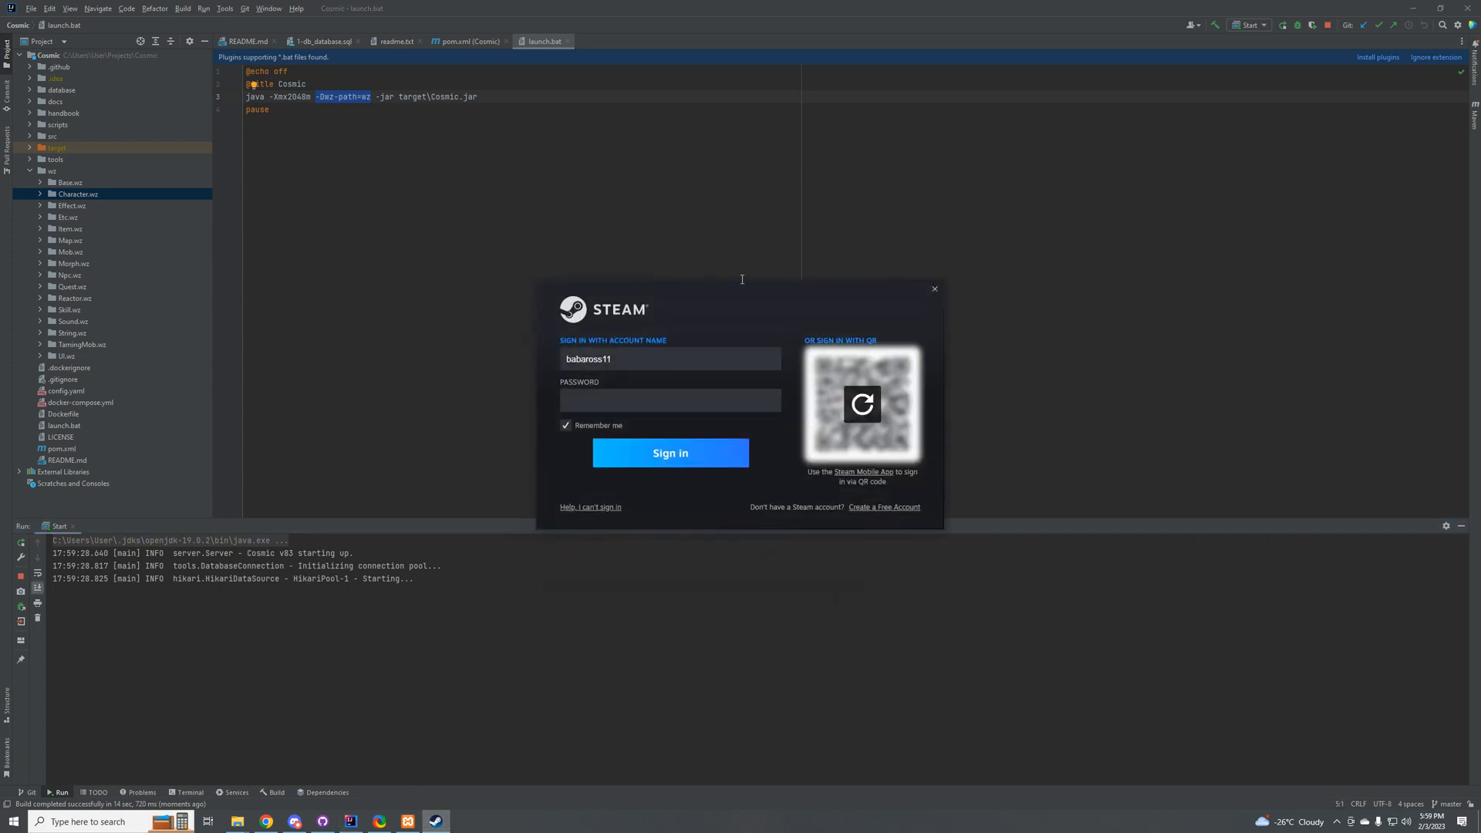
{"action": "left_click", "coordinate": [931, 290]}
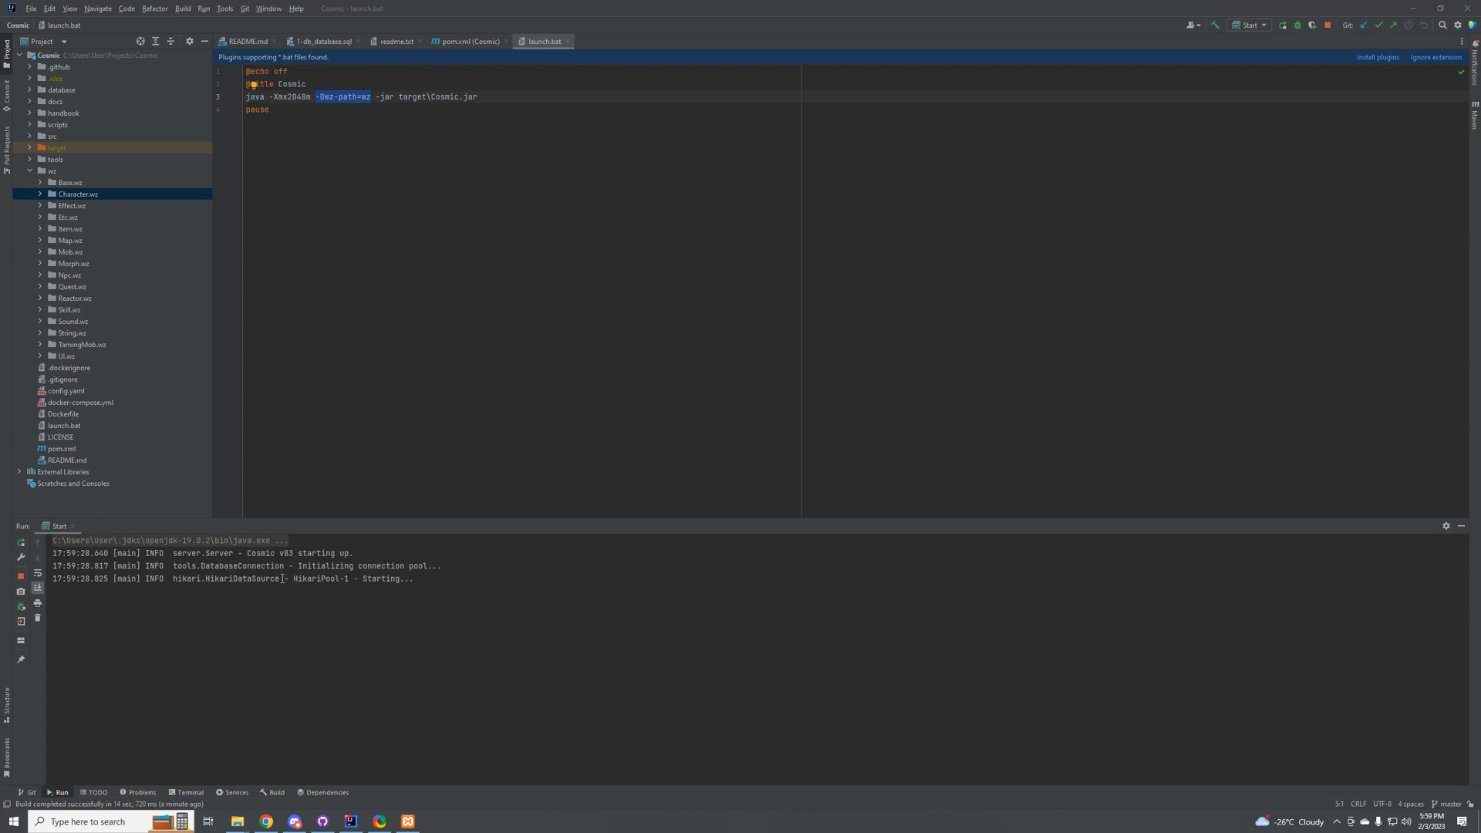
{"action": "left_click", "coordinate": [1328, 25]}
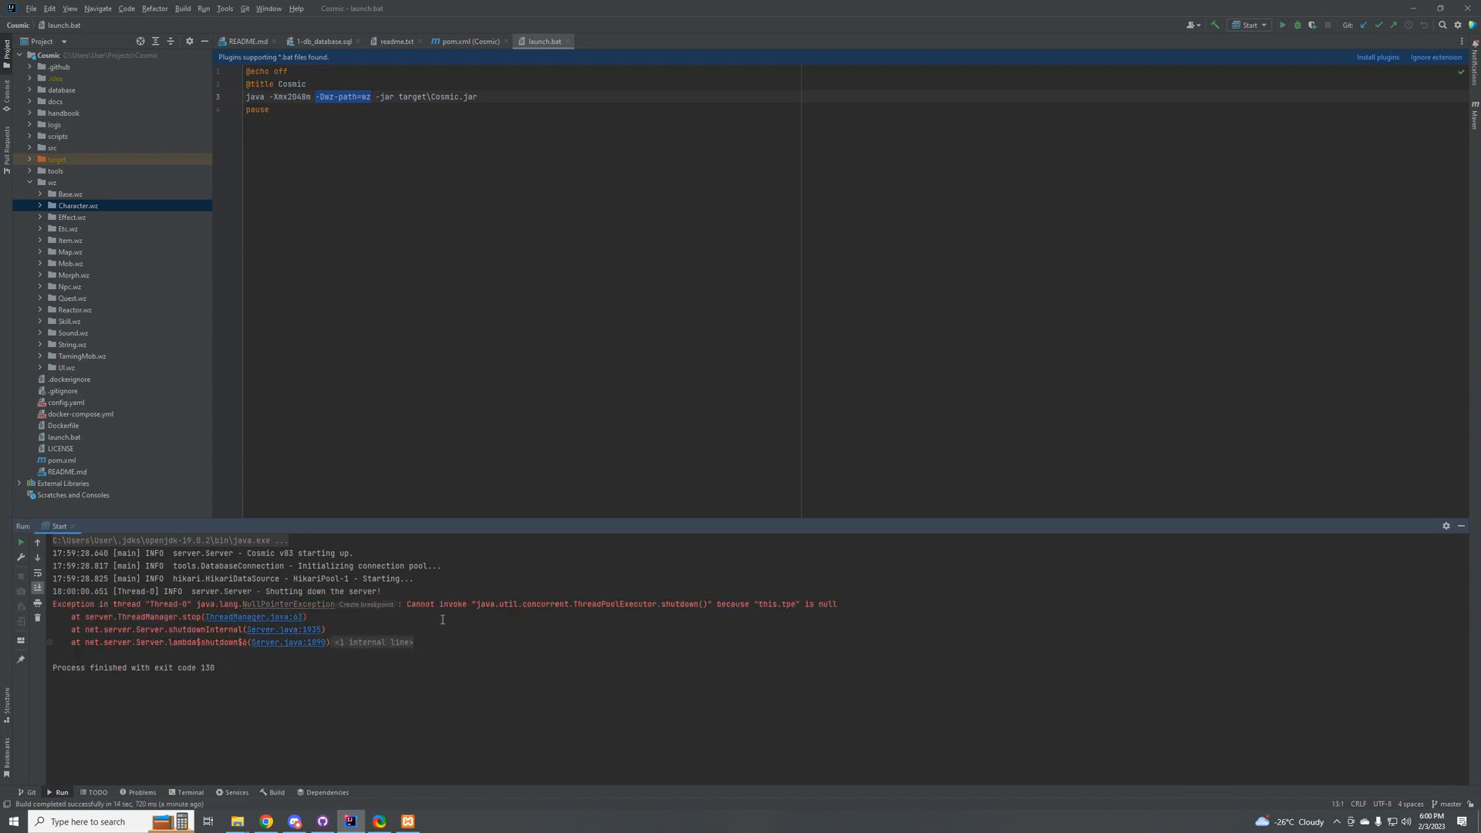
Step: Collapse the project's wz folder and open config.yaml in the editor
{"action": "left_click", "coordinate": [266, 822]}
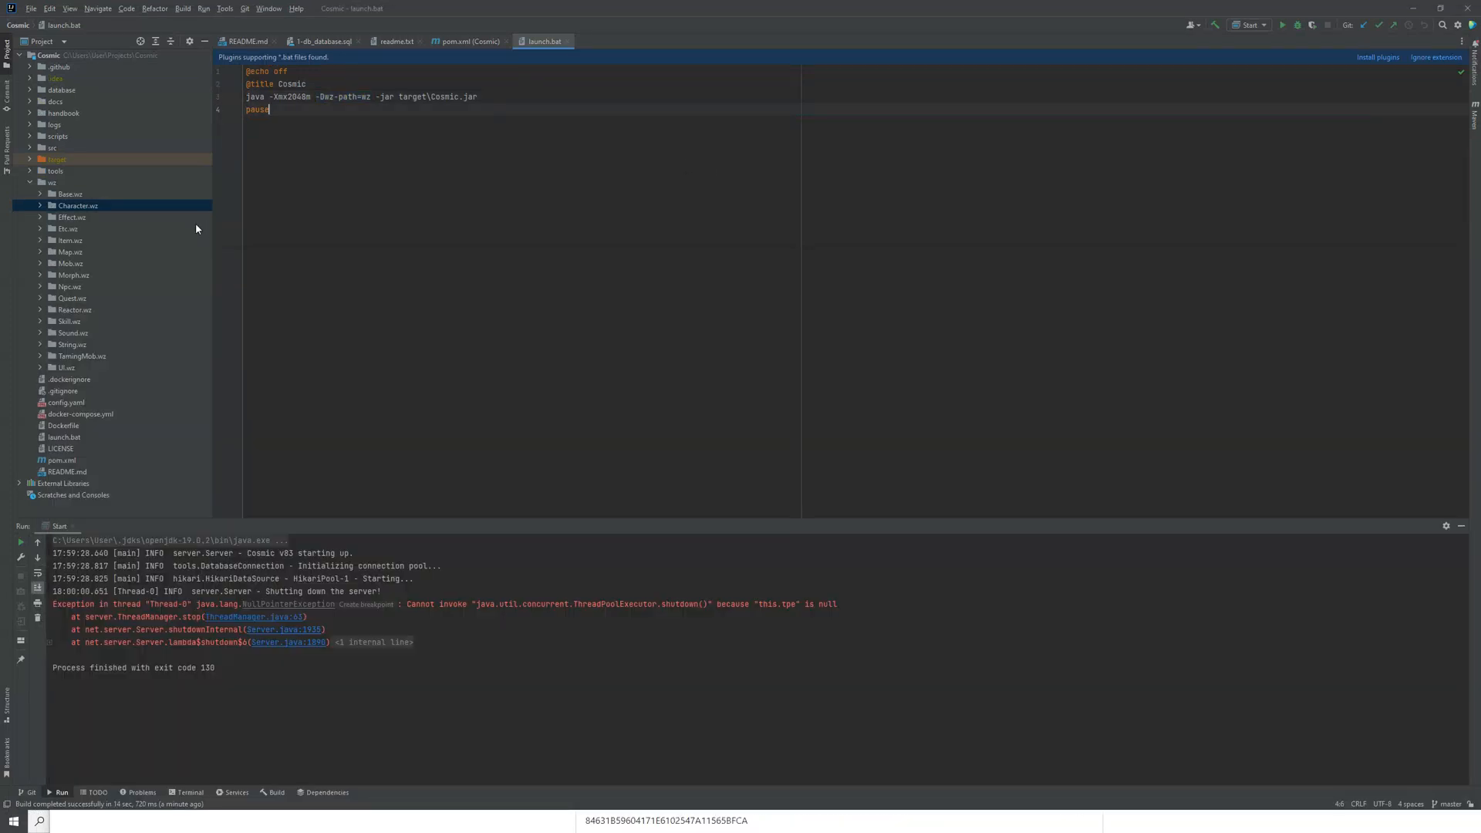
{"action": "double_click", "coordinate": [45, 187]}
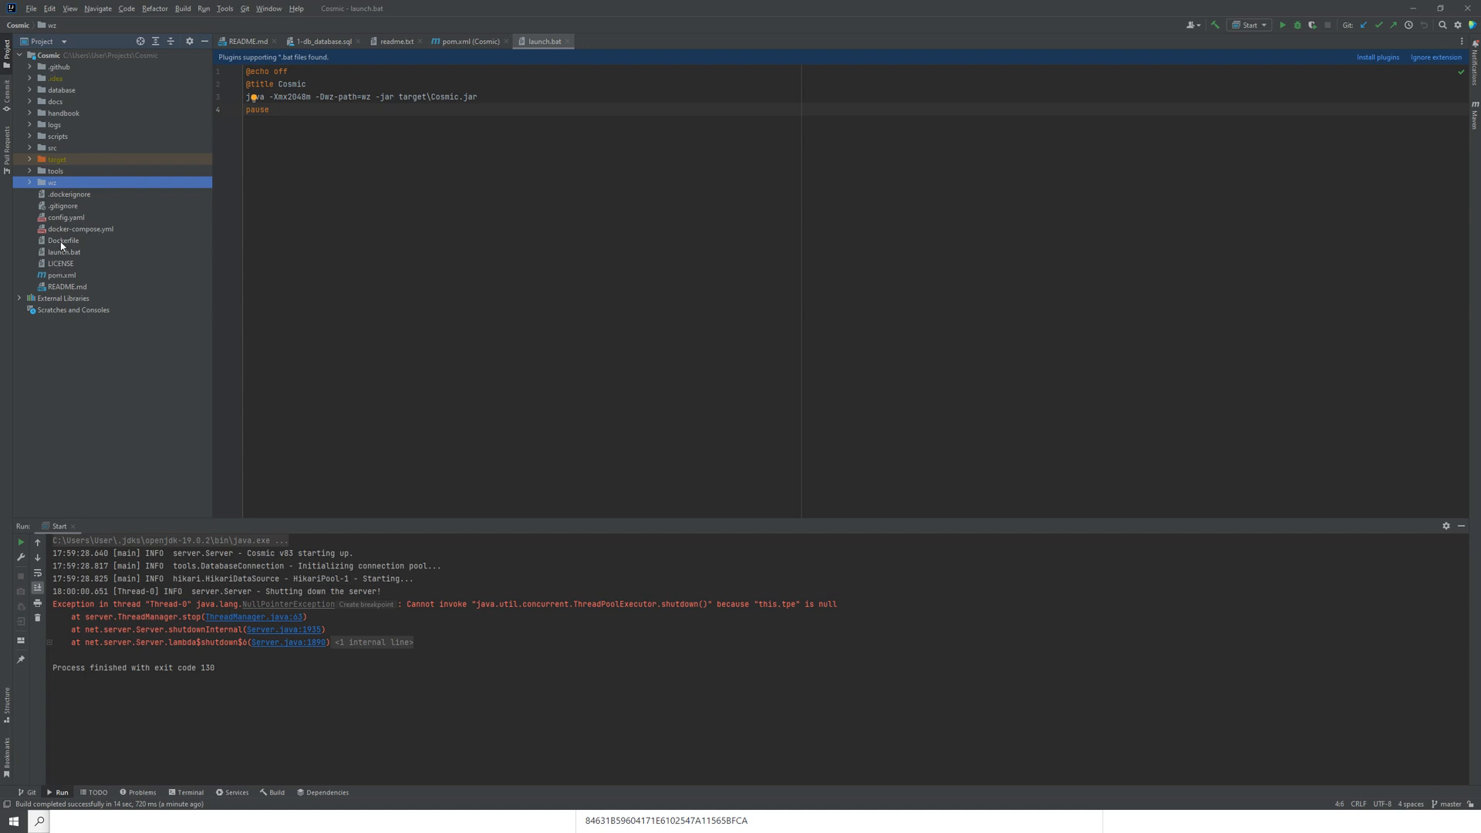
{"action": "left_click", "coordinate": [67, 217]}
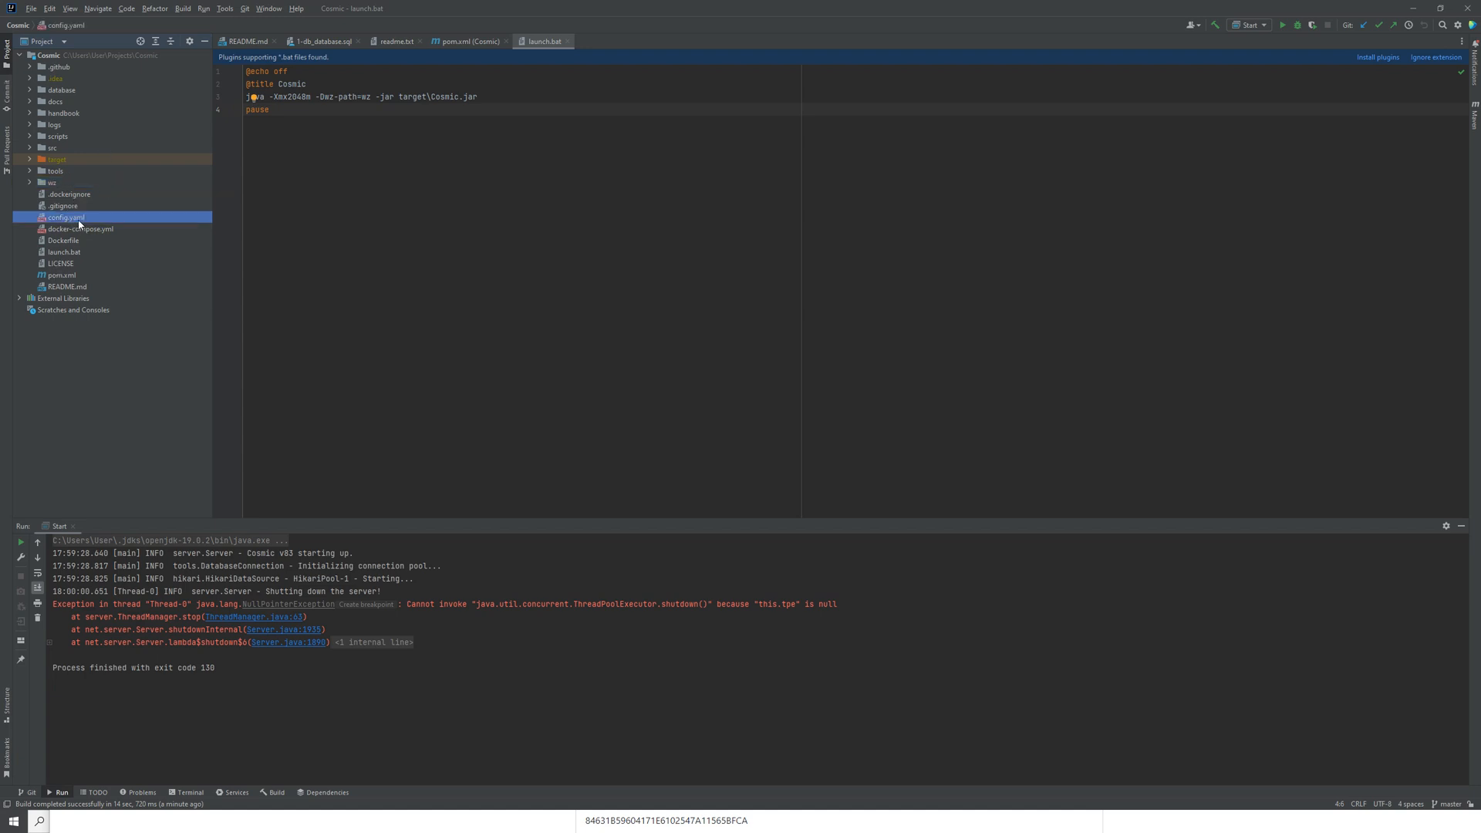
{"action": "double_click", "coordinate": [79, 222]}
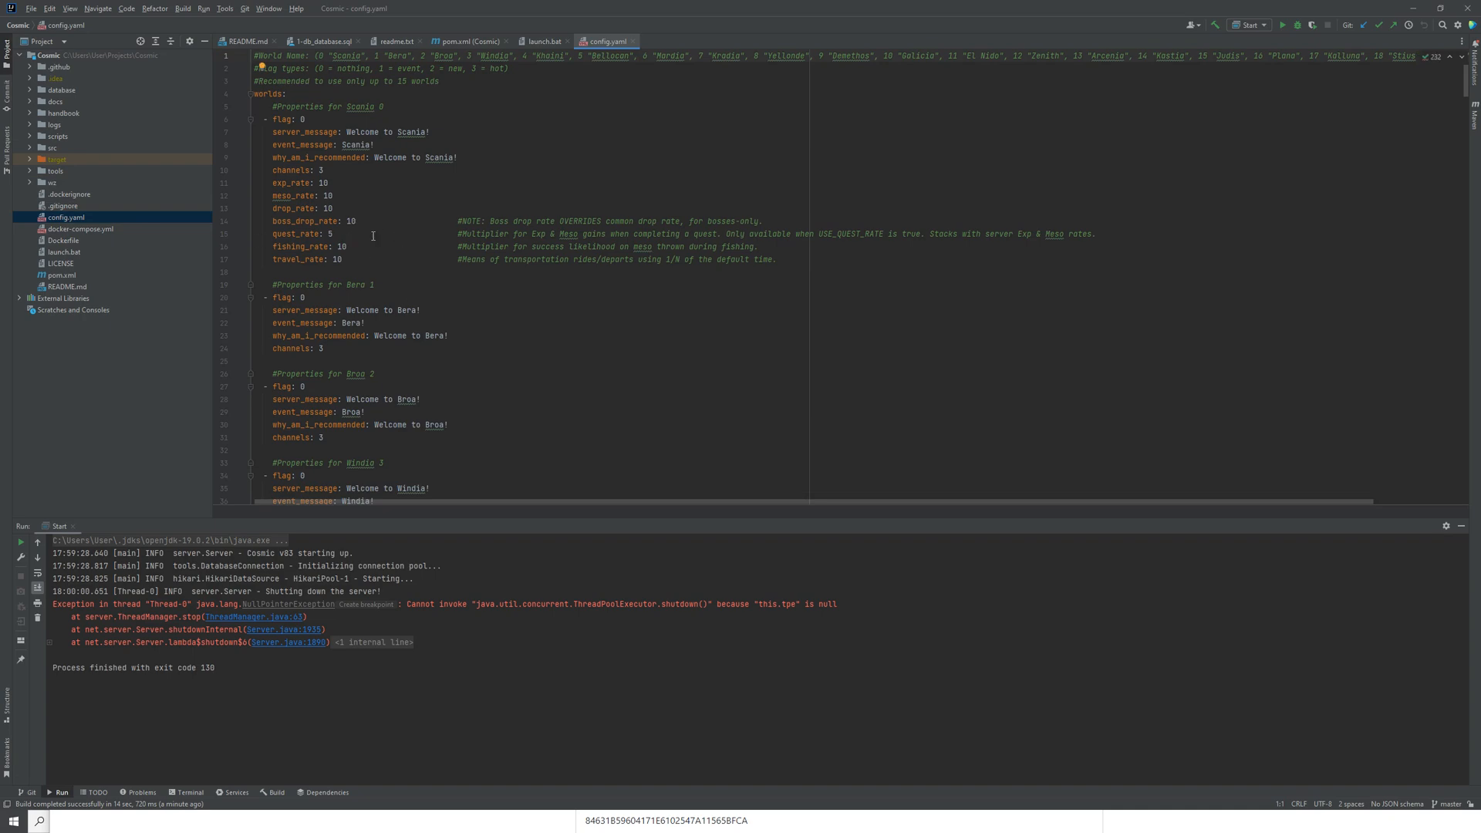
Step: Examine the world entries in config.yaml, including Scania's channels, exp, meso, drop, quest, fishing and travel rate properties
{"action": "scroll", "coordinate": [332, 374], "scroll_direction": "down", "scroll_amount": 4}
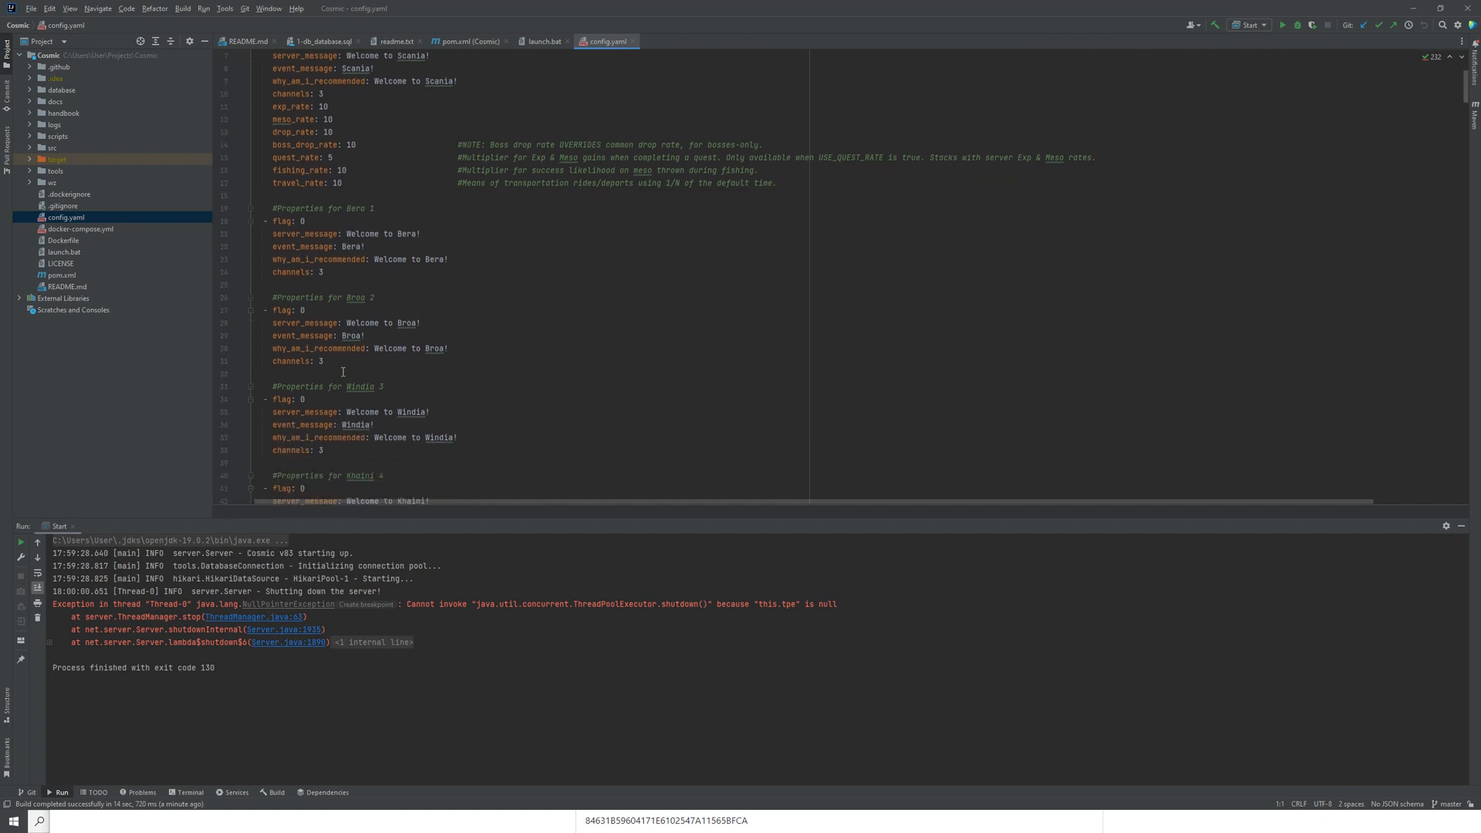
{"action": "scroll", "coordinate": [343, 366], "scroll_direction": "up", "scroll_amount": 4}
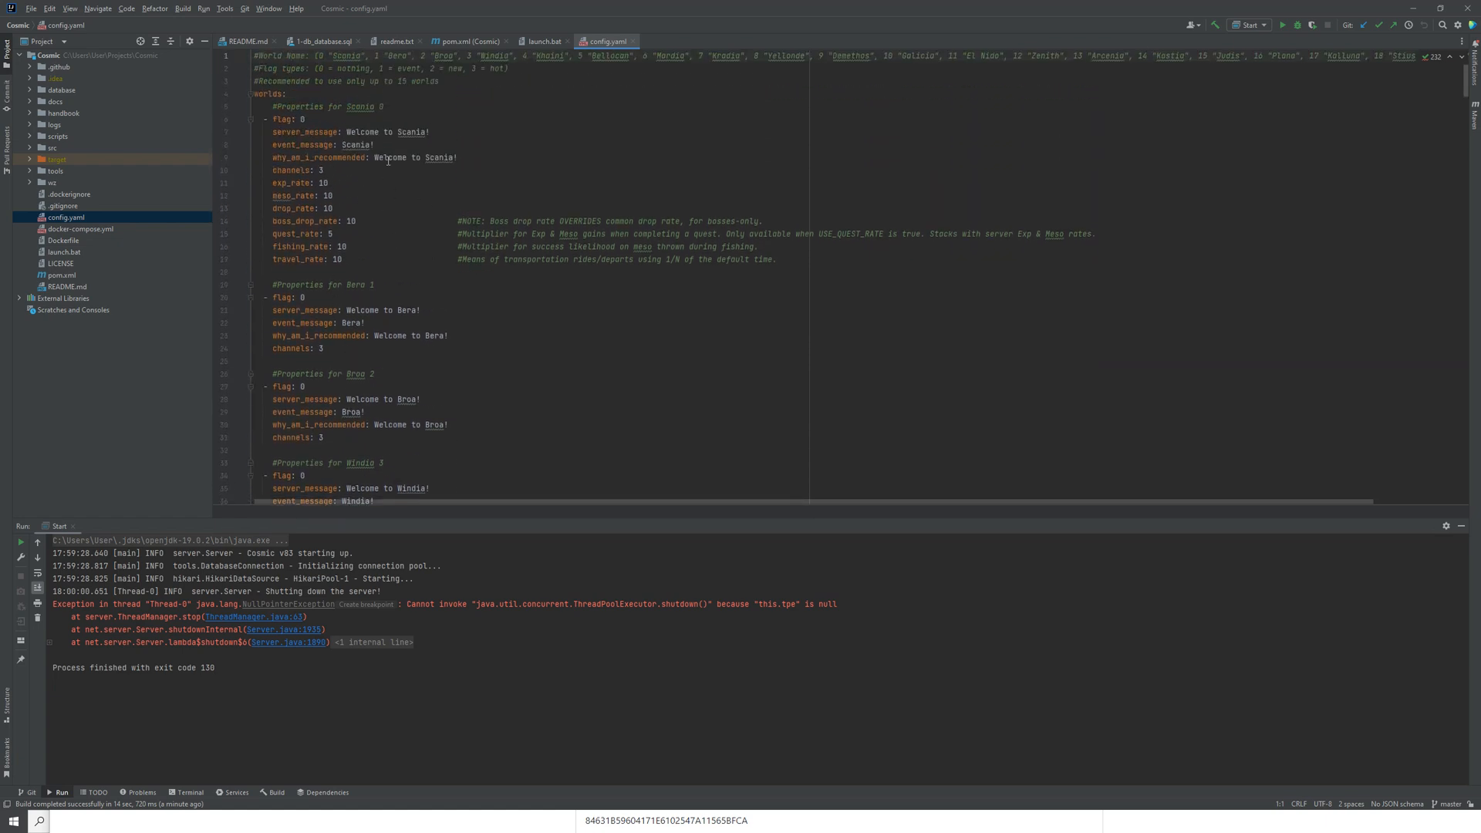
{"action": "scroll", "coordinate": [409, 378], "scroll_direction": "down", "scroll_amount": 3}
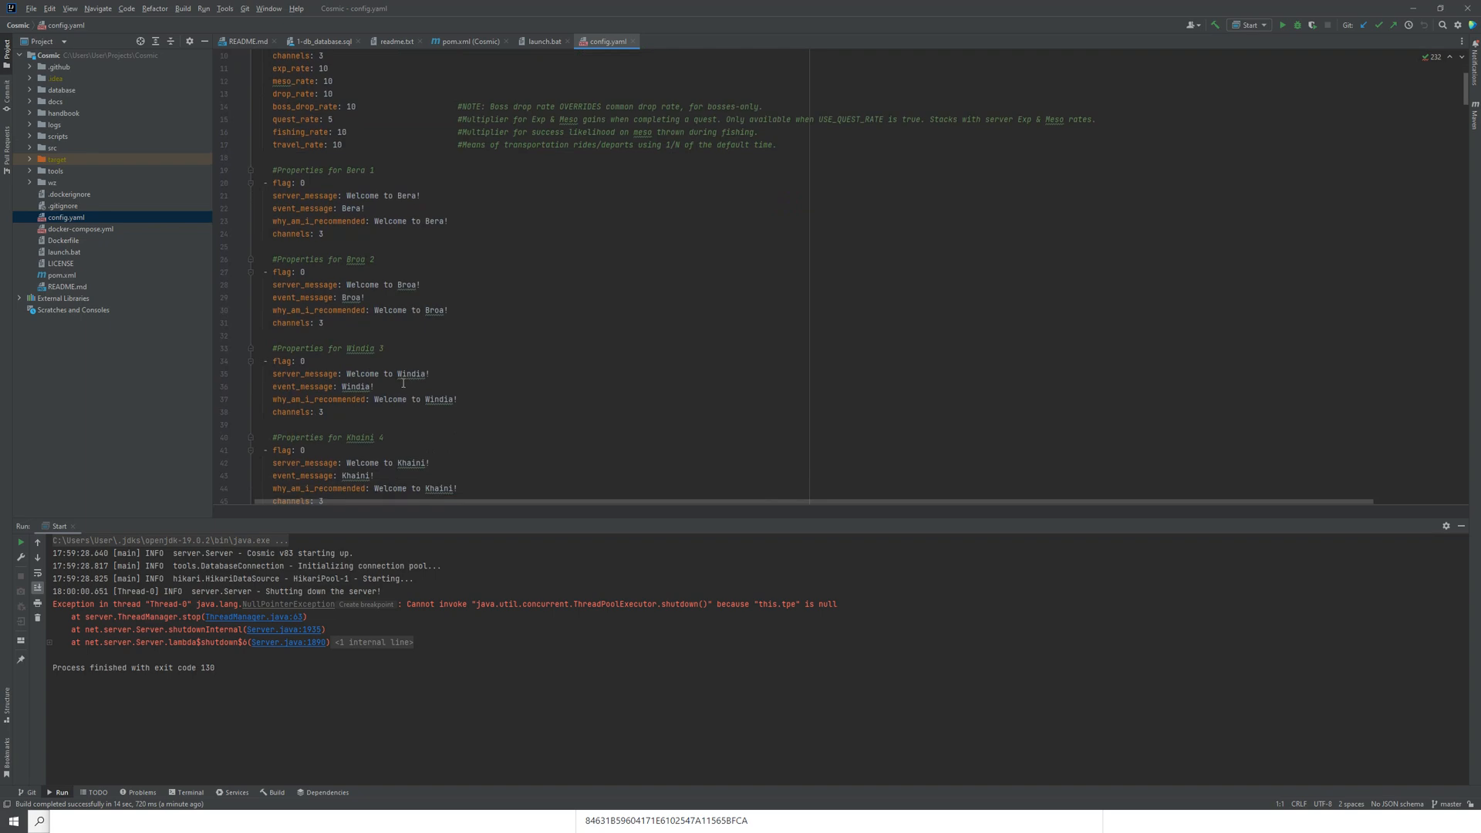
{"action": "scroll", "coordinate": [386, 340], "scroll_direction": "up", "scroll_amount": 3}
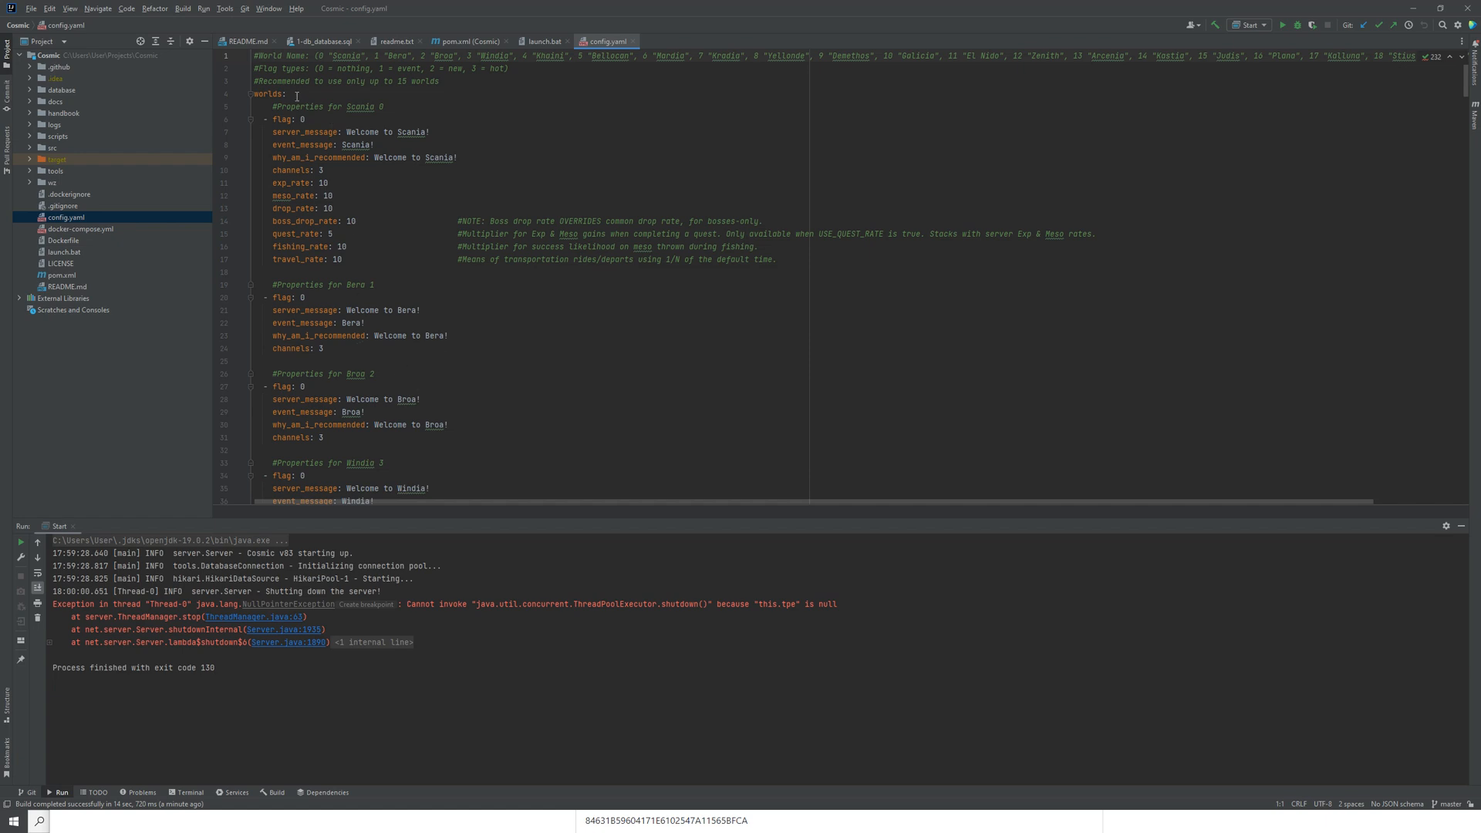
{"action": "left_click_drag", "start_coordinate": [297, 96], "coordinate": [437, 287]}
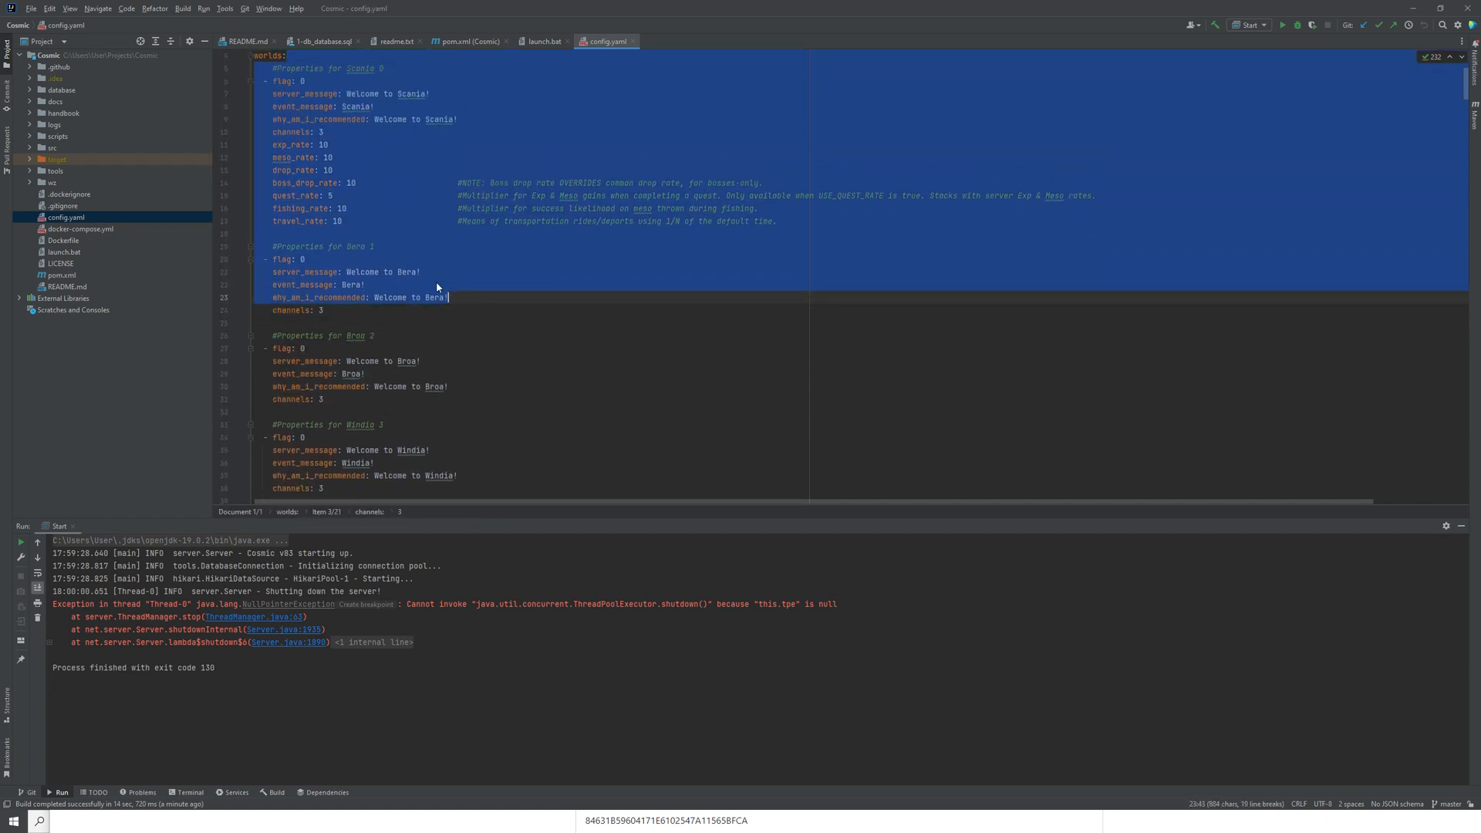
{"action": "left_click", "coordinate": [402, 233]}
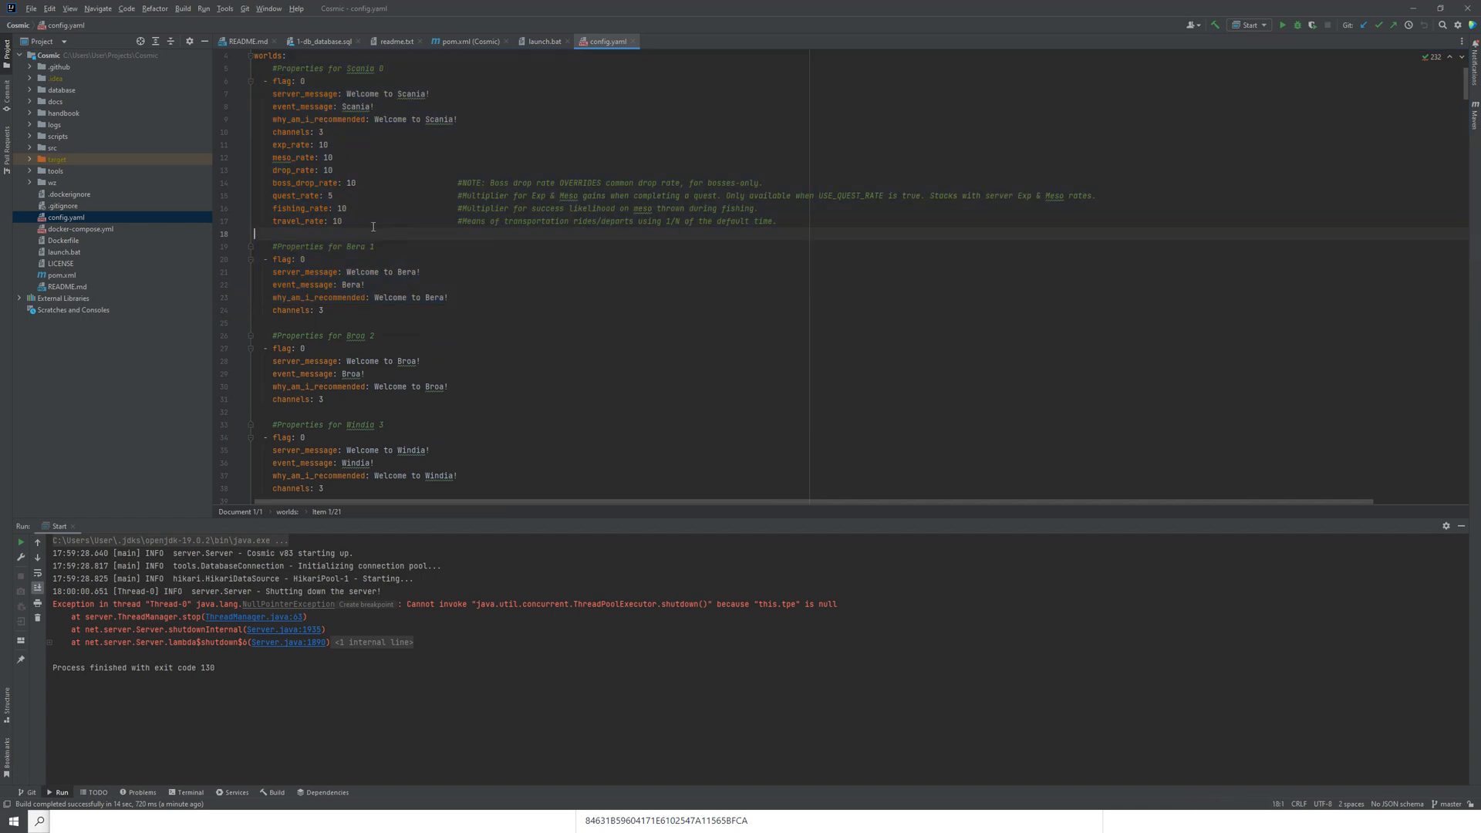
{"action": "left_click_drag", "start_coordinate": [323, 172], "coordinate": [310, 171]}
{"action": "left_click", "coordinate": [381, 171]}
{"action": "scroll", "coordinate": [415, 259], "scroll_direction": "down", "scroll_amount": 3}
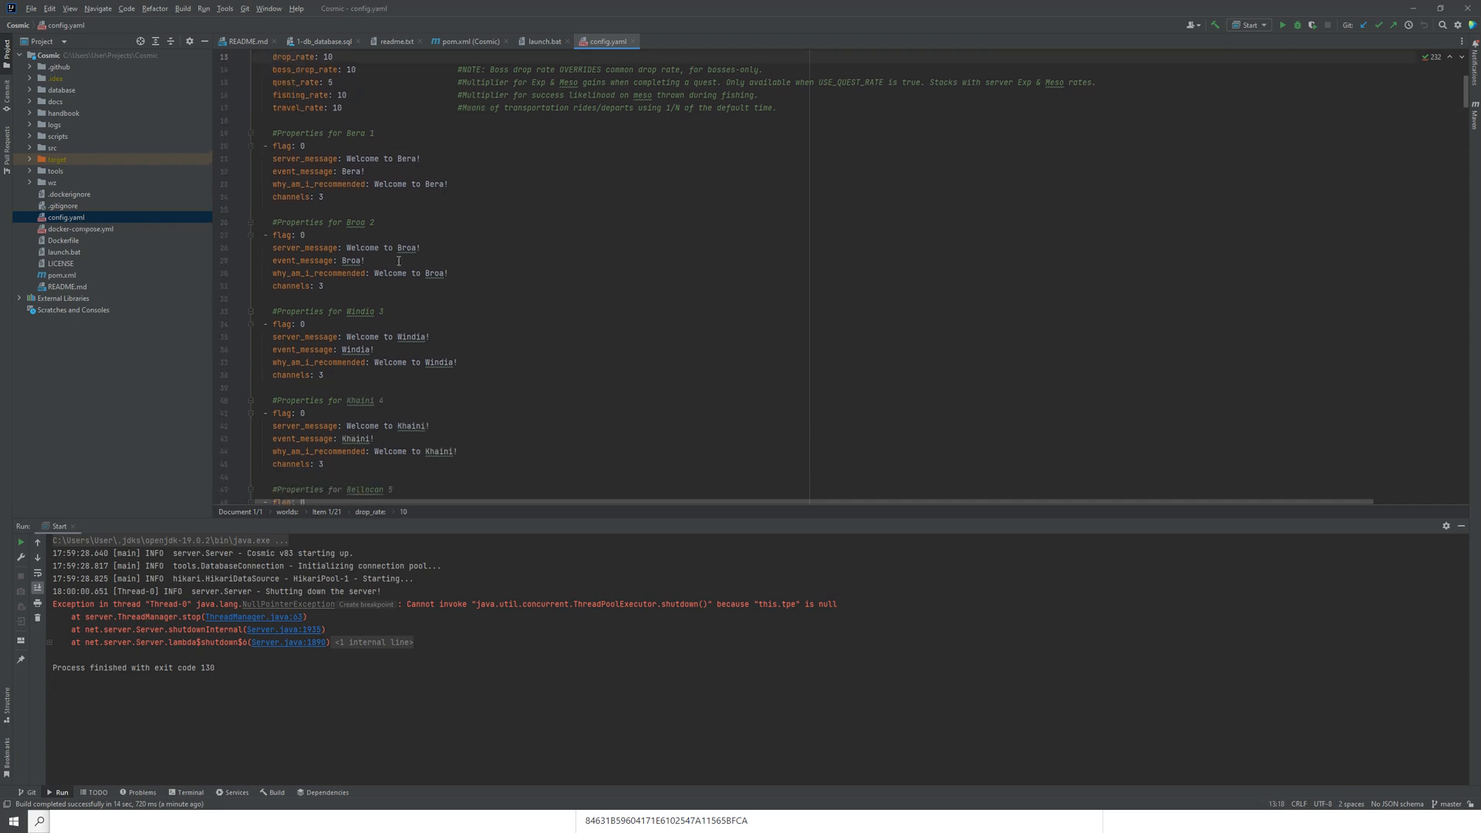
{"action": "scroll", "coordinate": [400, 284], "scroll_direction": "down", "scroll_amount": 3}
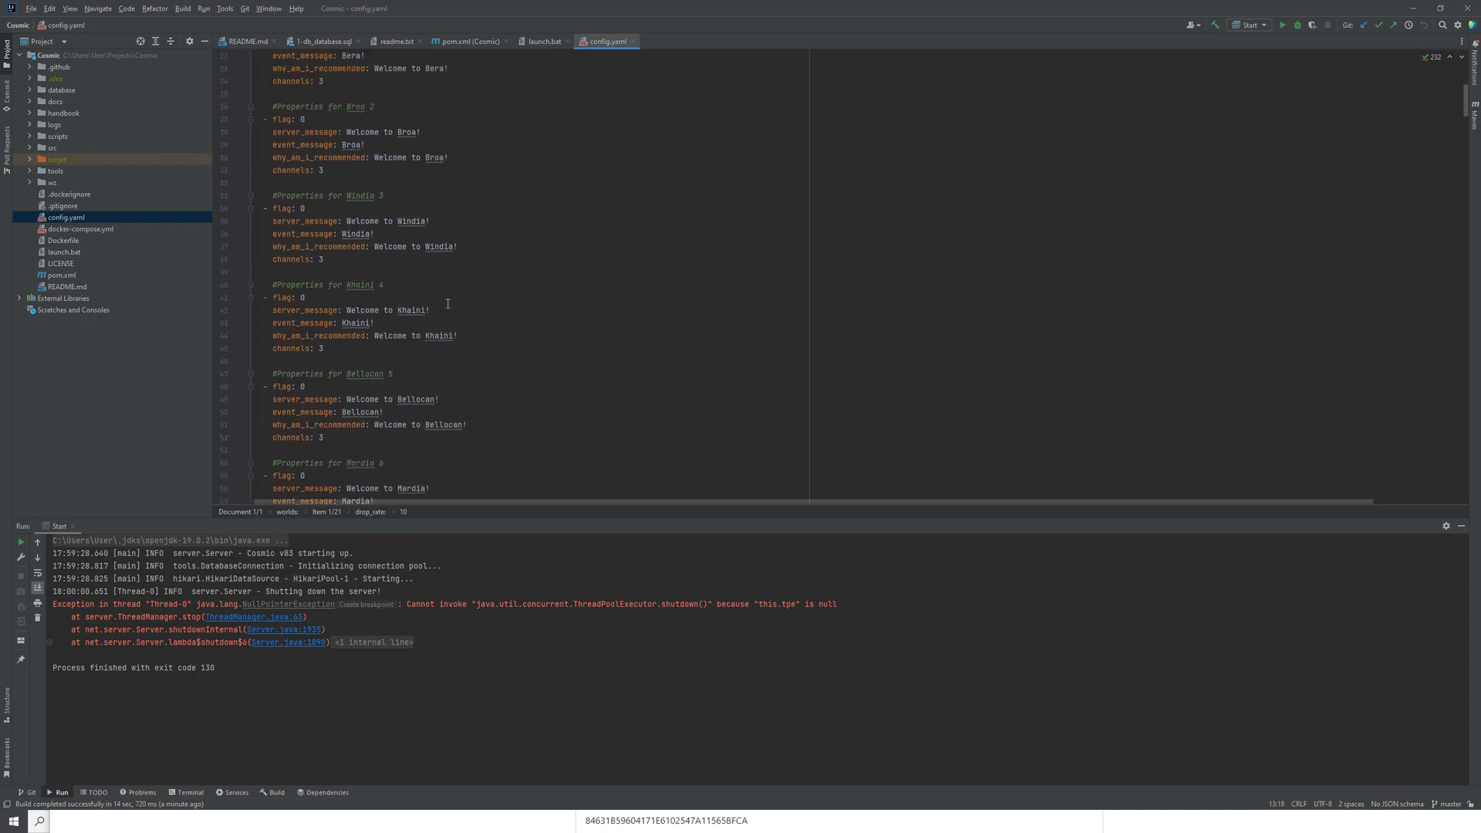
{"action": "scroll", "coordinate": [429, 340], "scroll_direction": "up", "scroll_amount": 7}
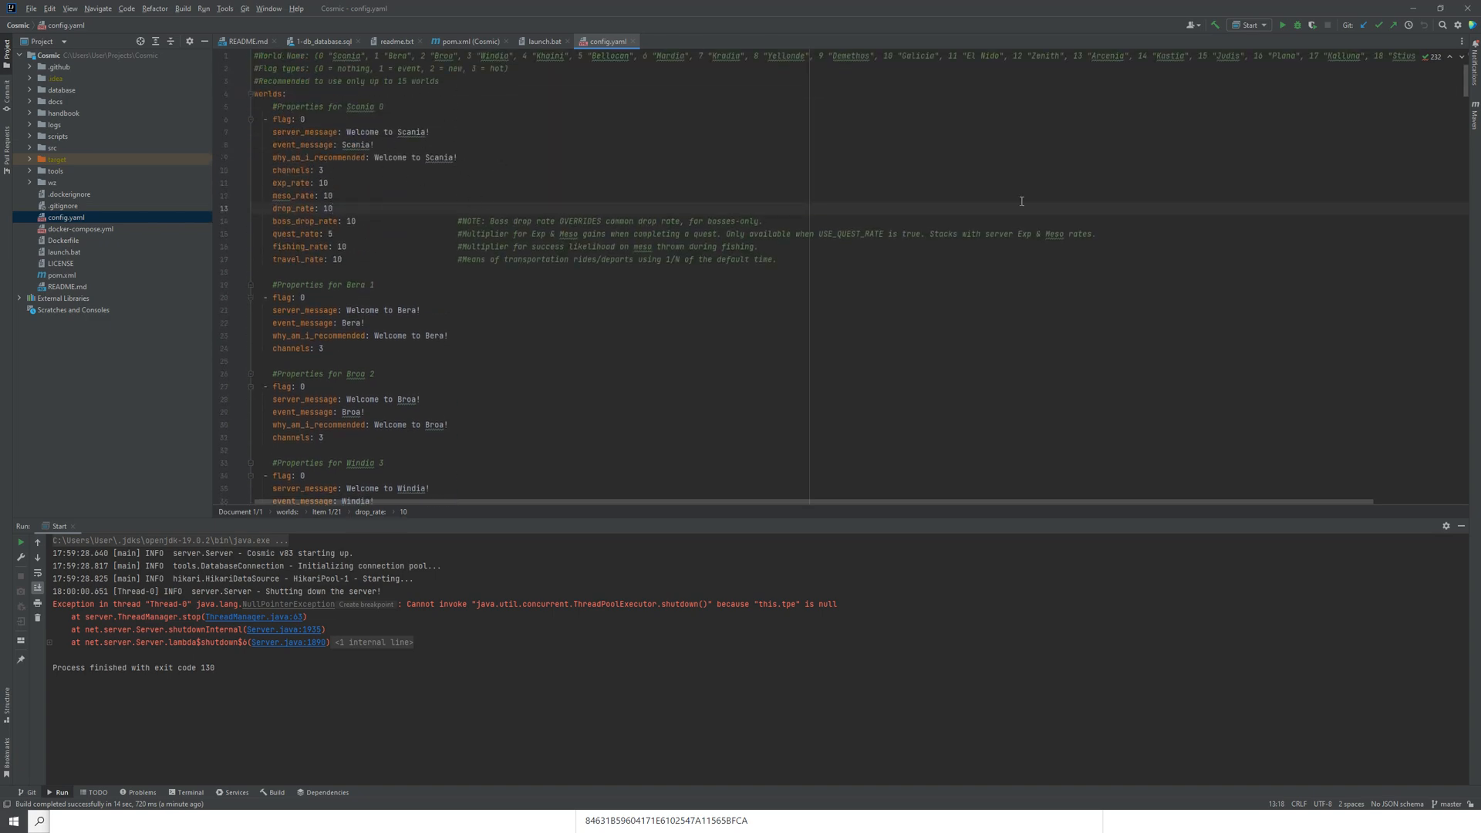
Step: Search config.yaml for "connec" and go through the matches to find the database connection settings
{"action": "left_click_drag", "start_coordinate": [1466, 91], "coordinate": [1460, 290]}
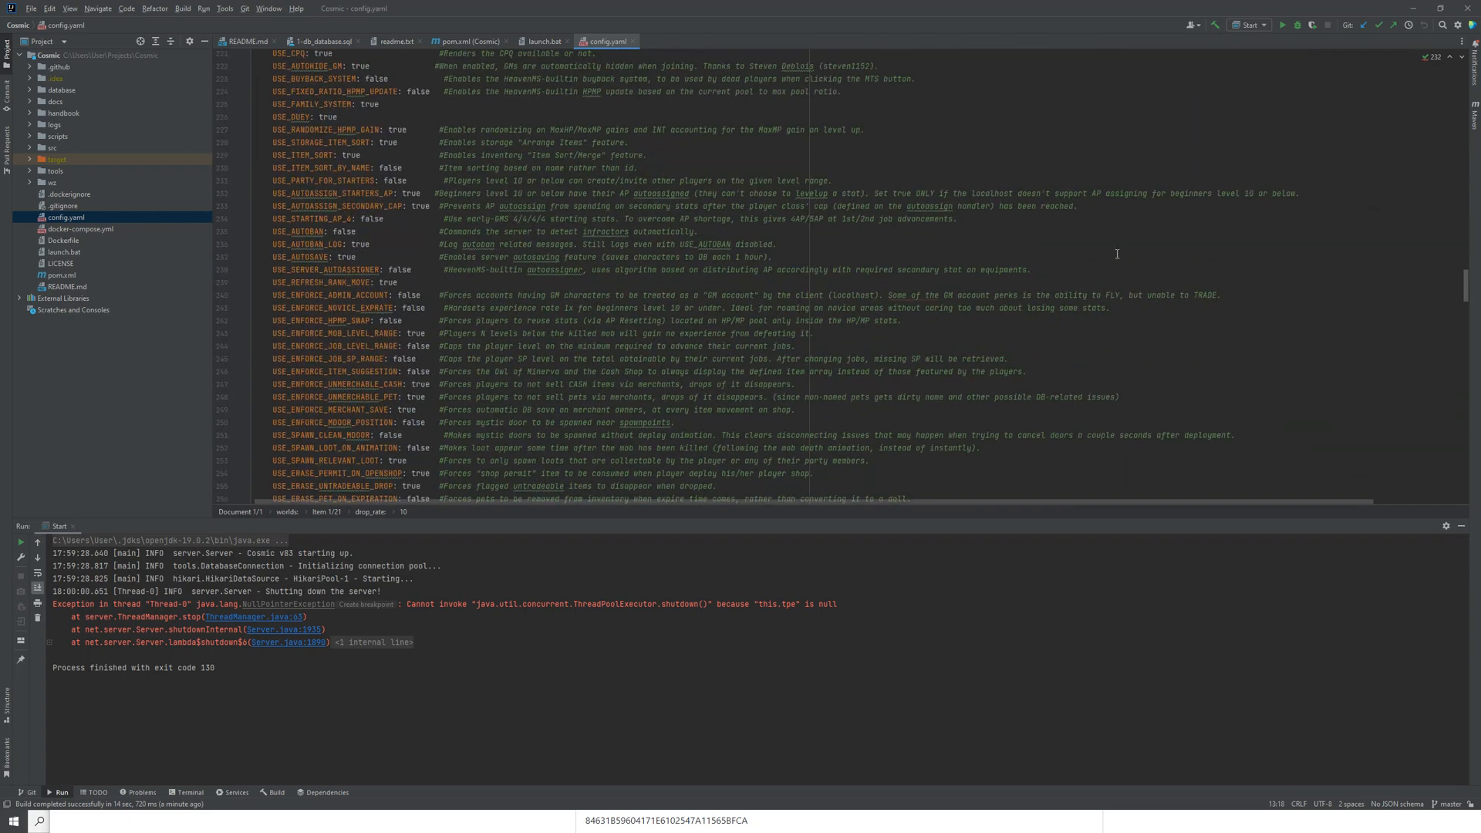
{"action": "left_click", "coordinate": [1062, 248]}
{"action": "key", "text": "ctrl+f"}
{"action": "type", "text": "connec"}
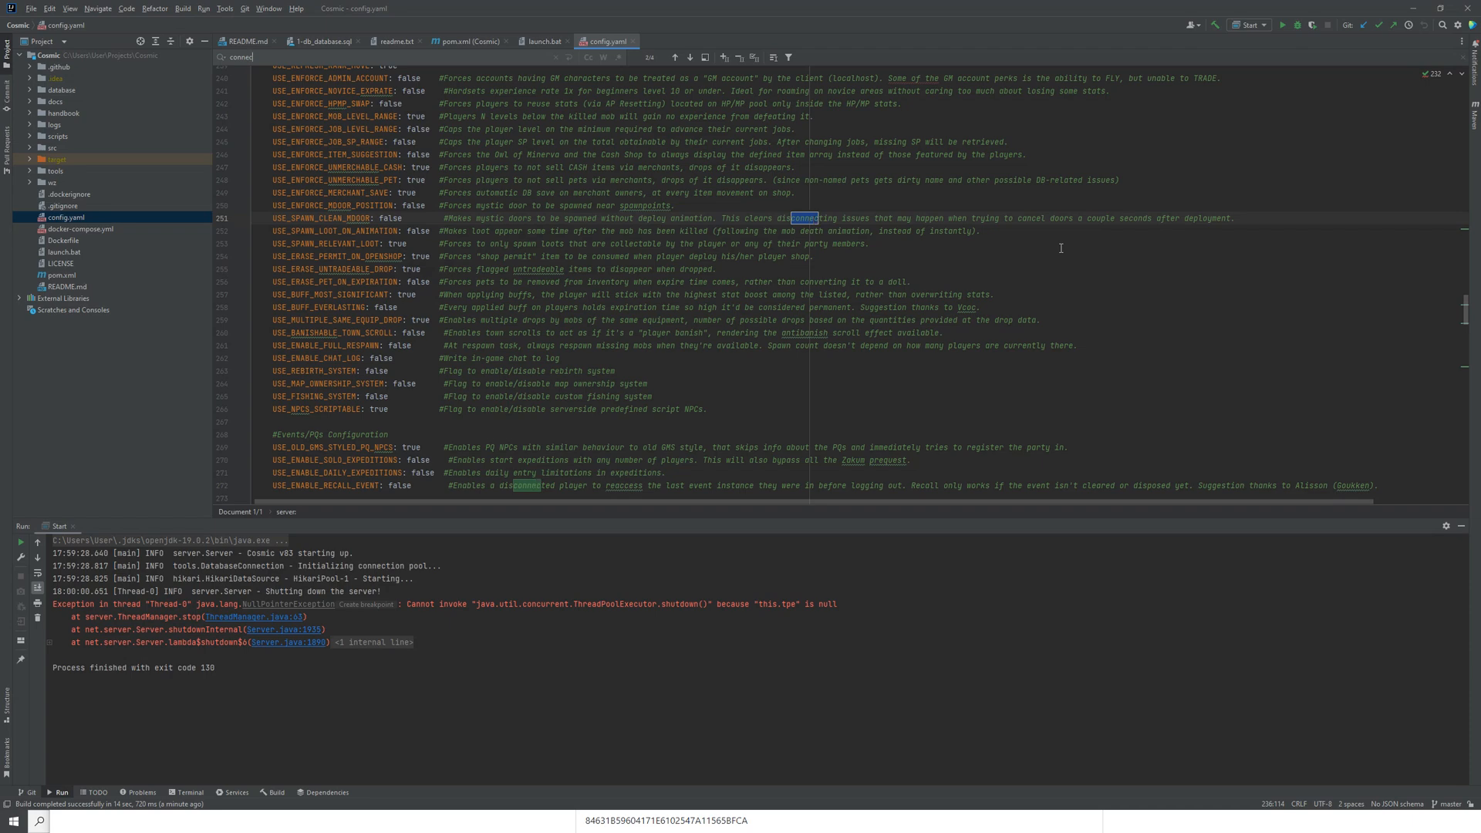
{"action": "key", "text": "Return"}
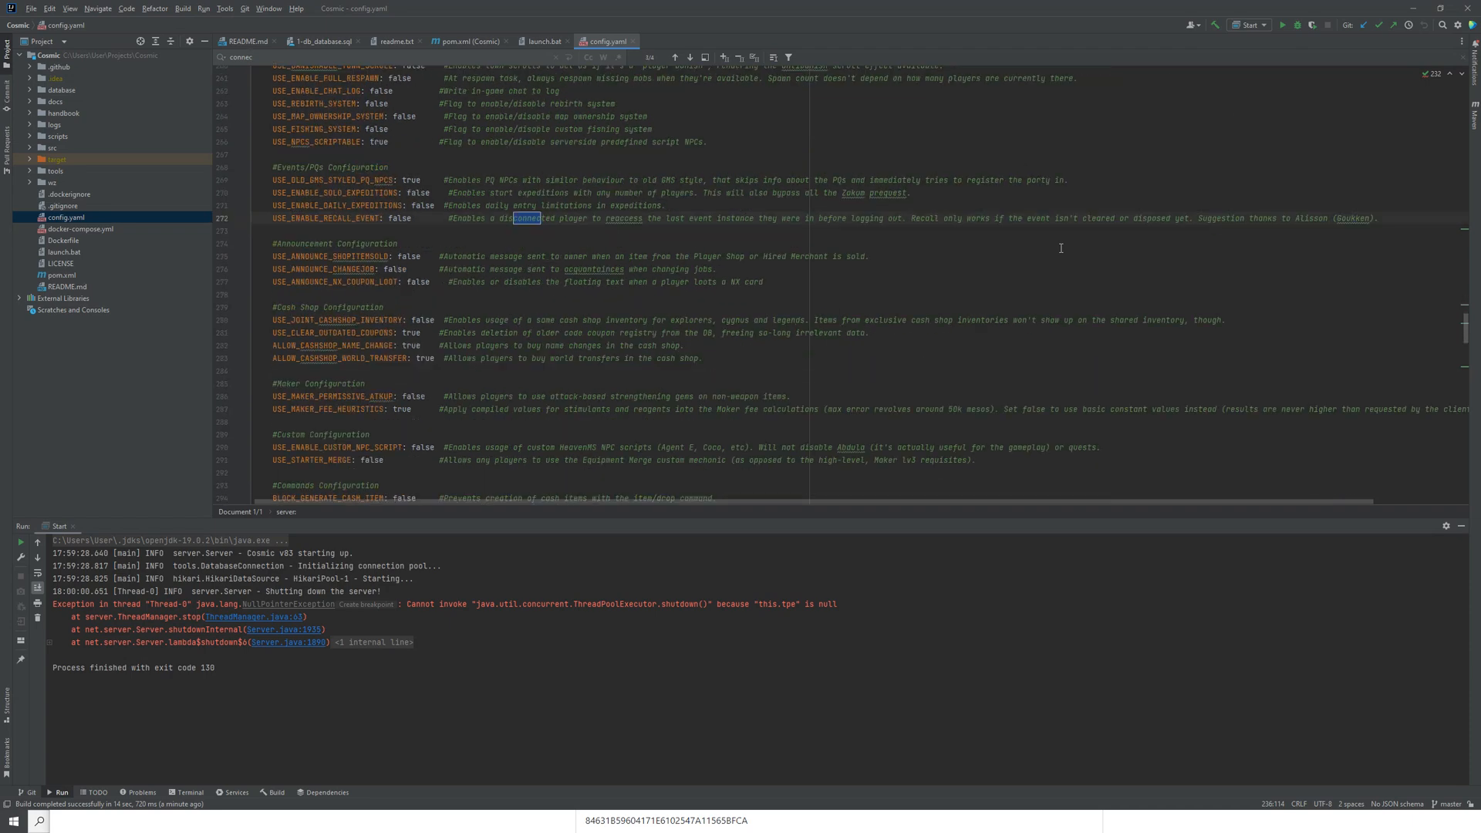
{"action": "key", "text": "Return"}
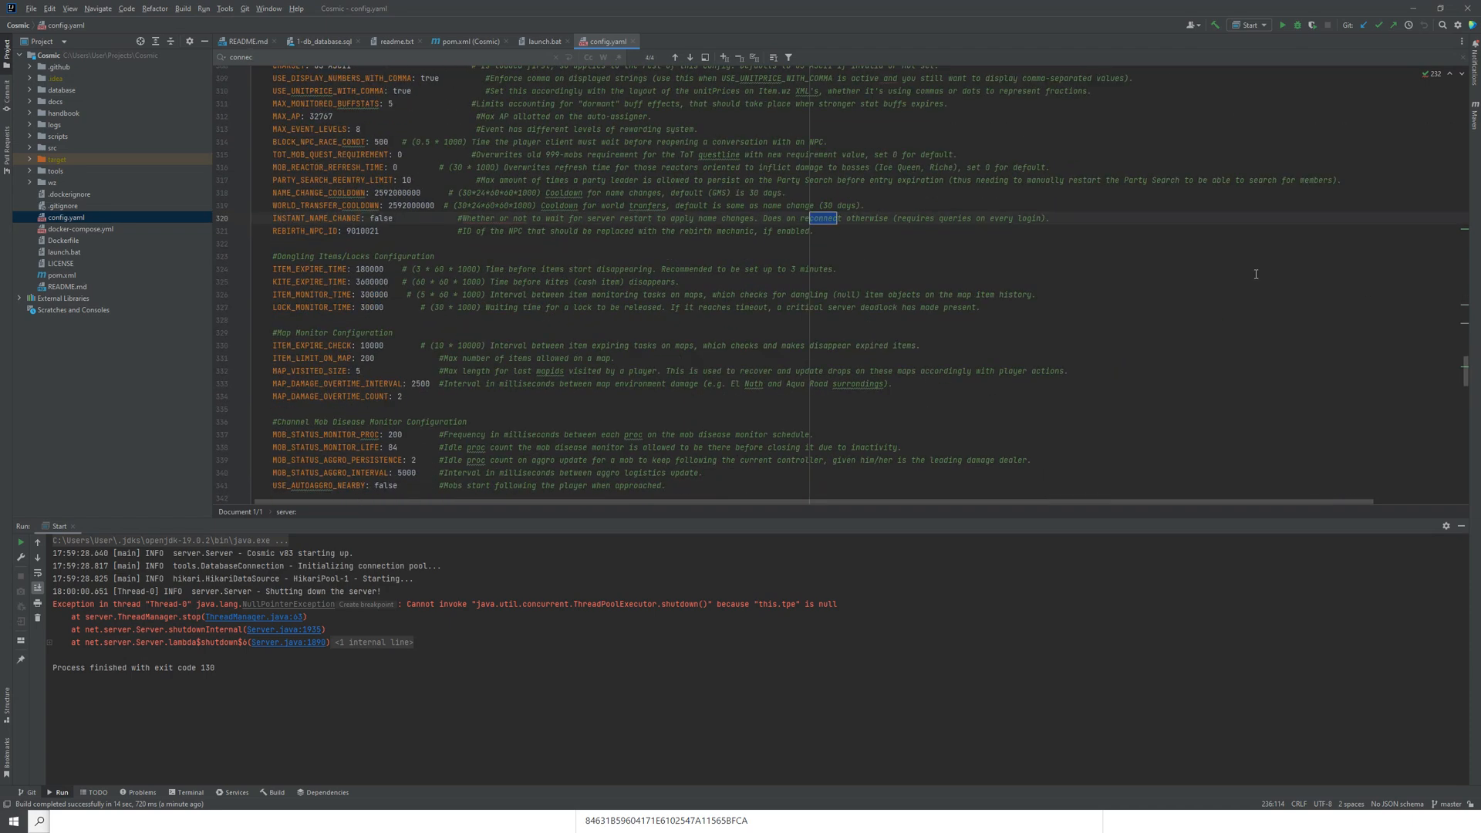
Step: Search config.yaml for "330" to locate the Database Configuration section, check the DB_HOST value, and close the search
{"action": "scroll", "coordinate": [1463, 384], "scroll_direction": "up", "scroll_amount": 20}
{"action": "left_click", "coordinate": [721, 139]}
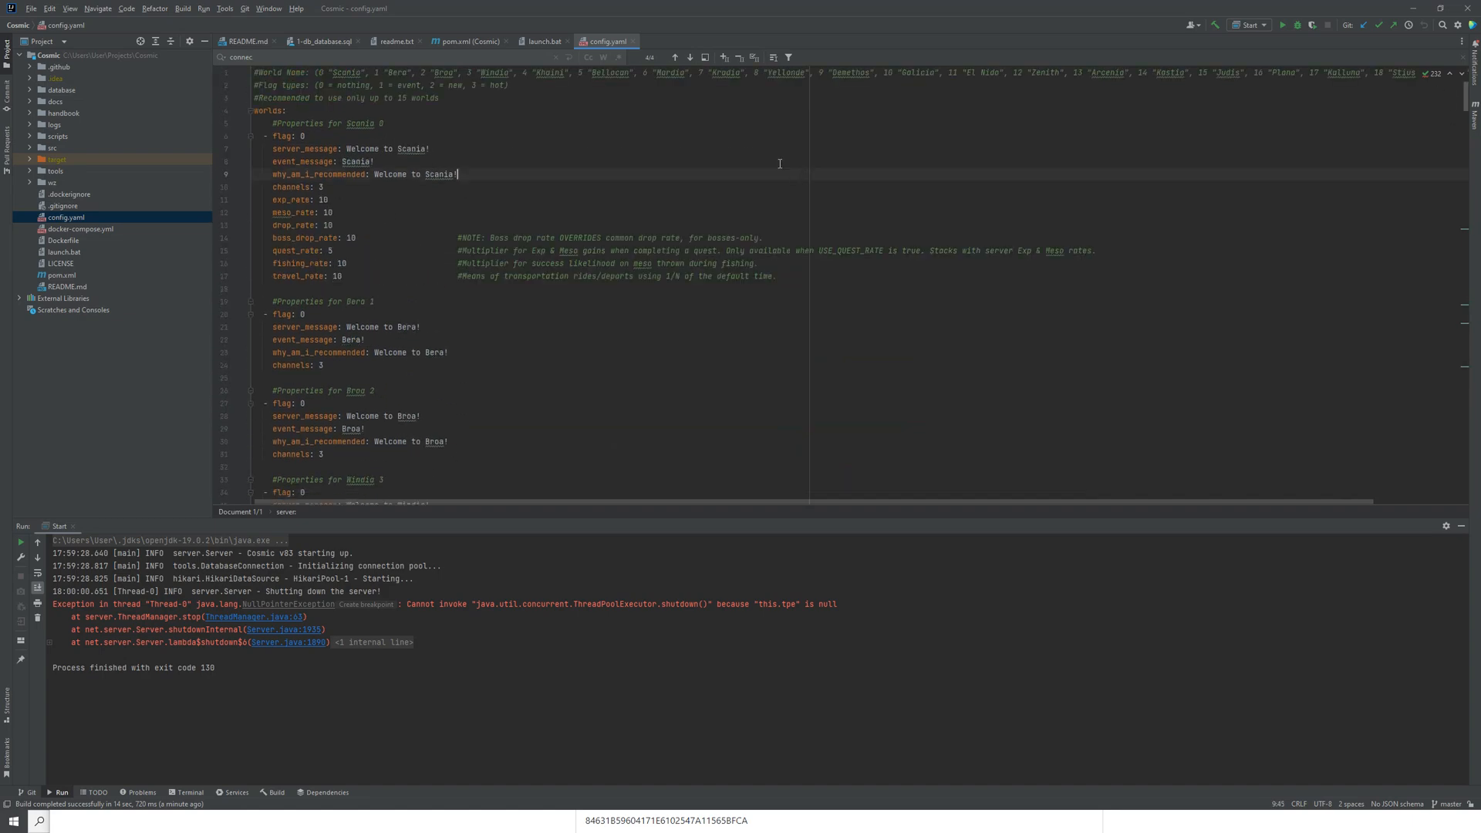
{"action": "key", "text": "ctrl+f"}
{"action": "type", "text": "330"}
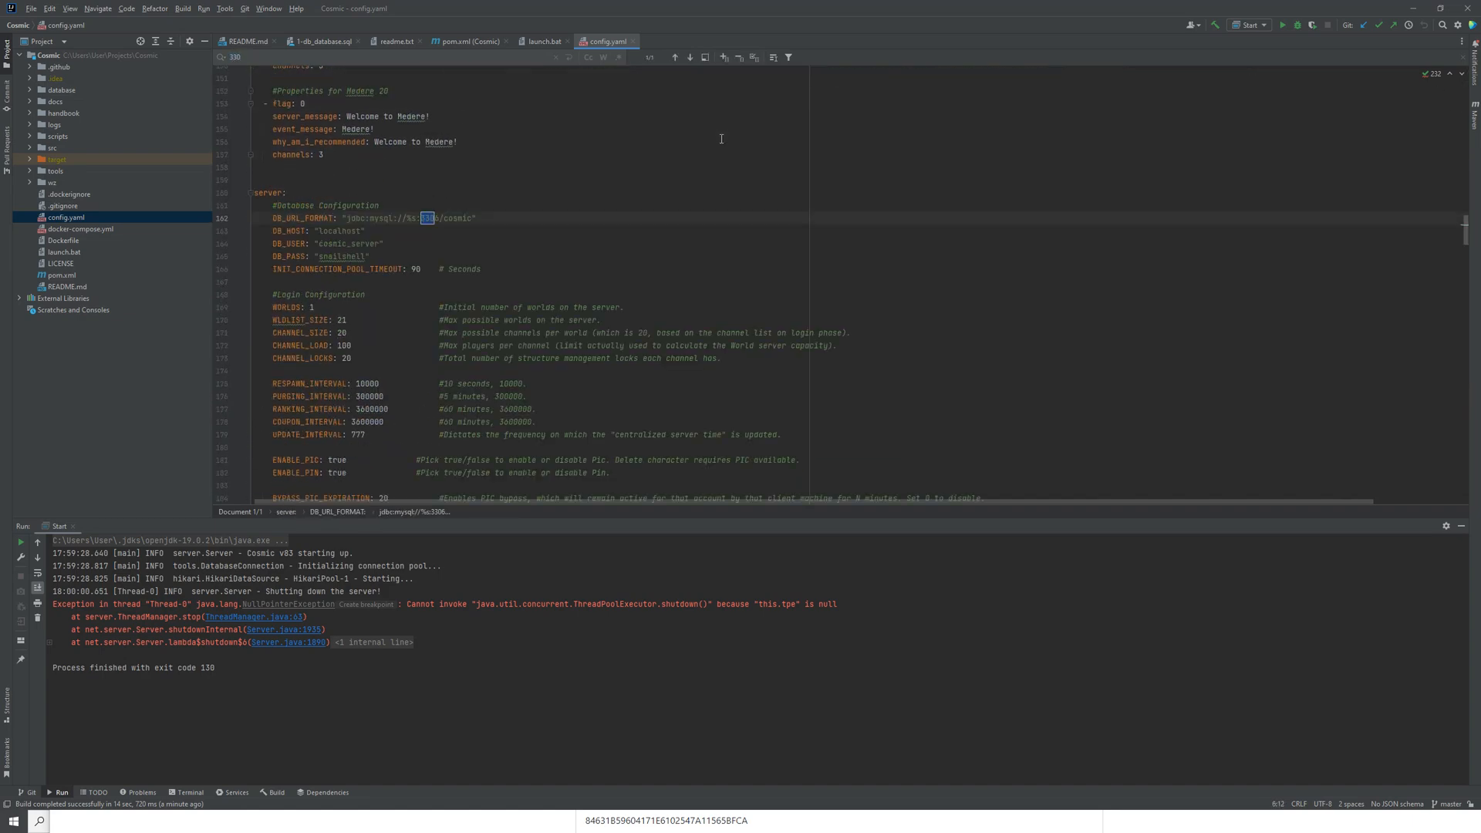
{"action": "left_click", "coordinate": [421, 228]}
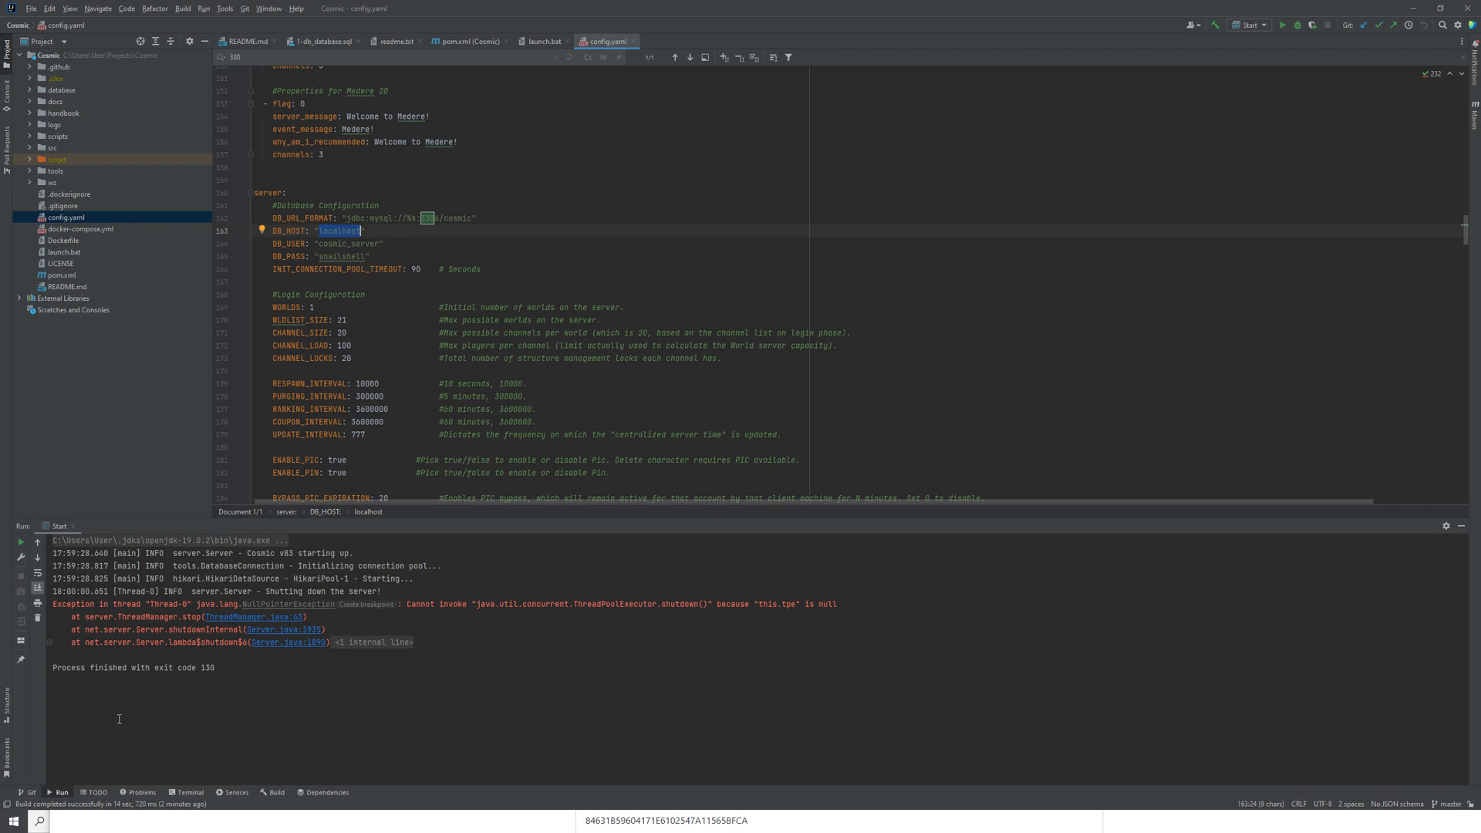
{"action": "key", "text": "Escape"}
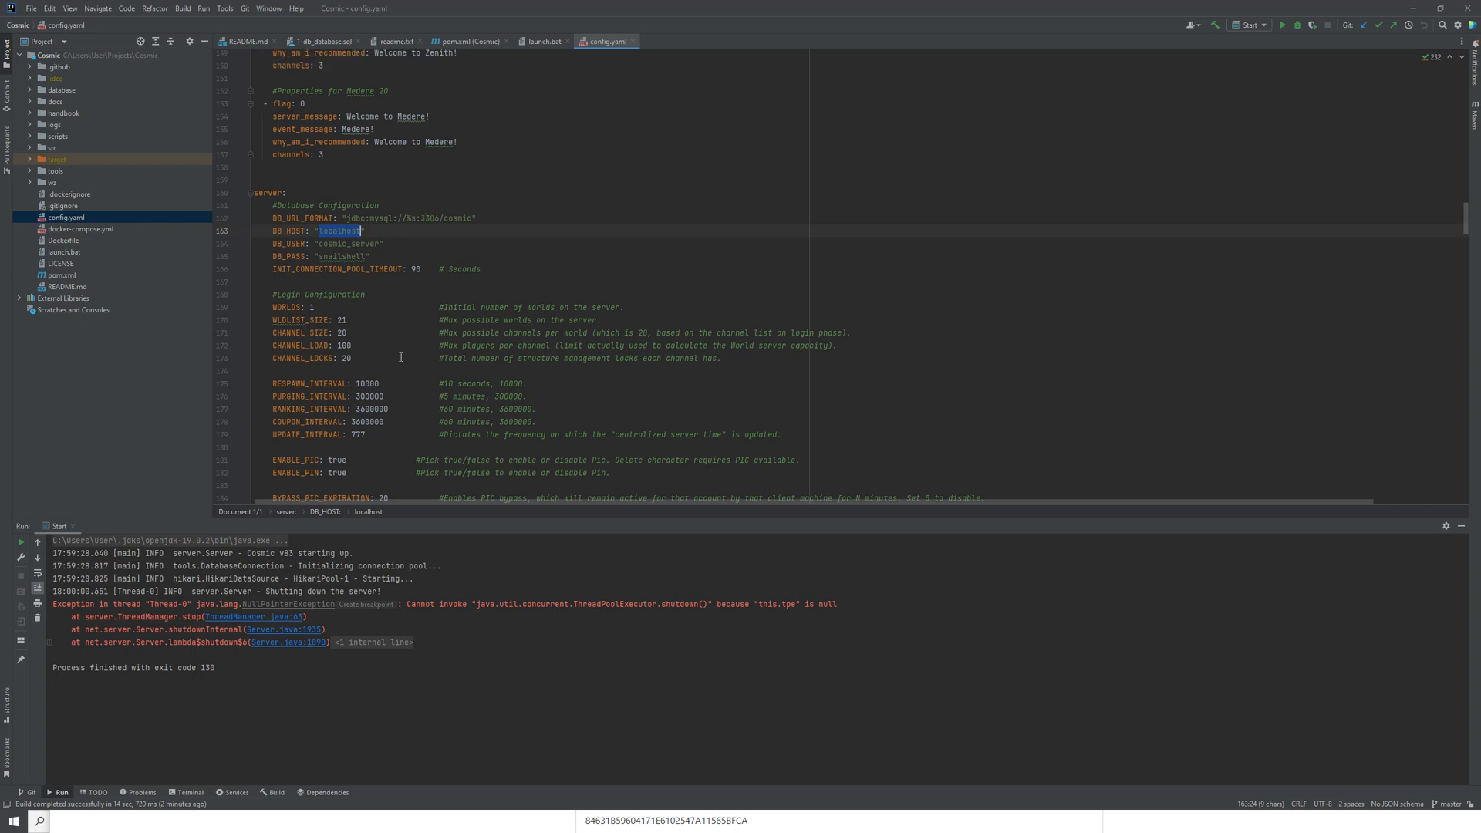
{"action": "left_click", "coordinate": [397, 291]}
Step: Switch to the browser, bring up the phpMyAdmin page for the cosmic database, and arrange its window alongside the IntelliJ IDEA window
{"action": "left_click_drag", "start_coordinate": [473, 5], "coordinate": [318, 92]}
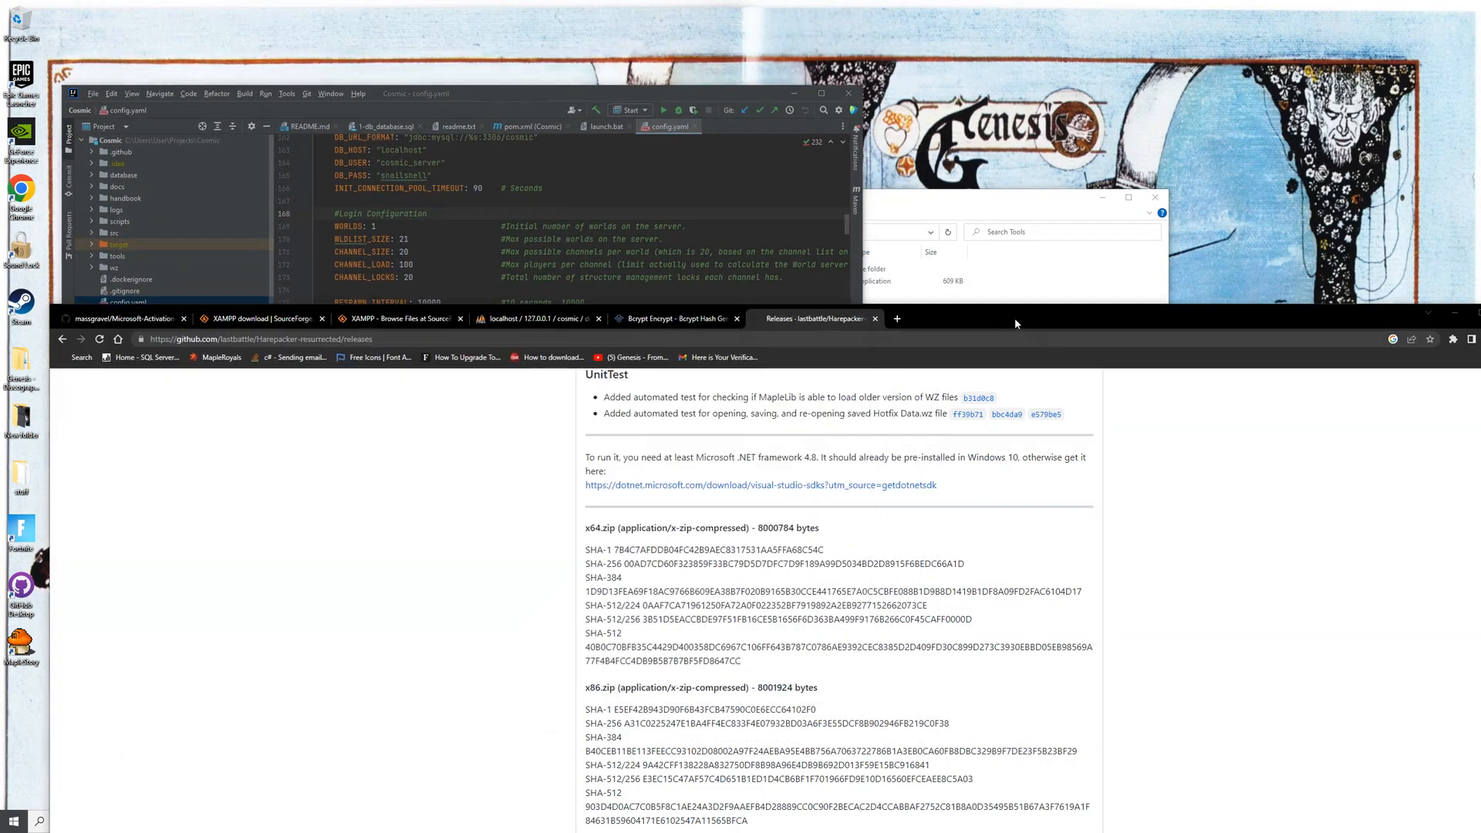
{"action": "double_click", "coordinate": [1015, 318]}
{"action": "left_click", "coordinate": [626, 10]}
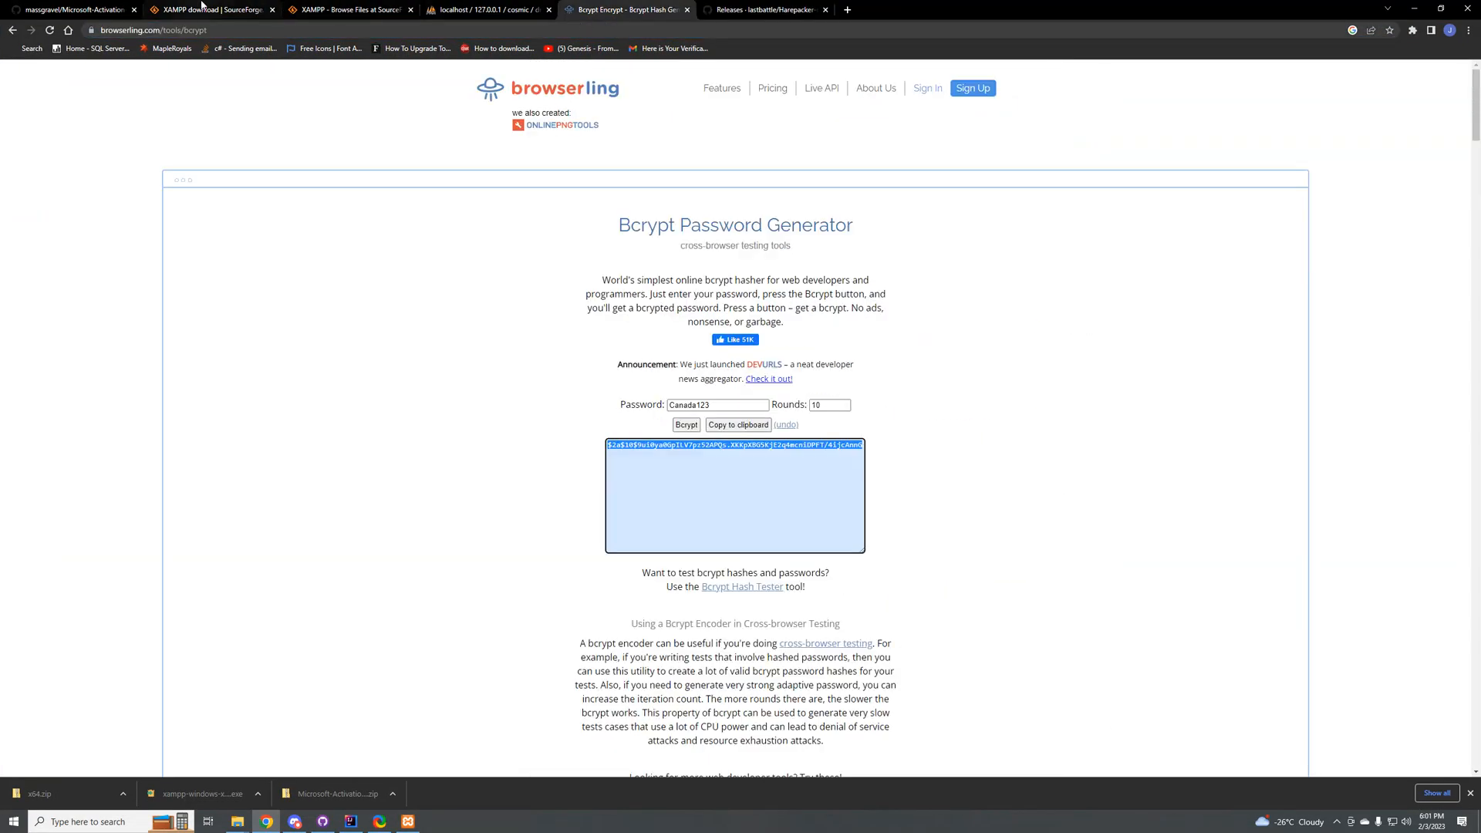
{"action": "left_click", "coordinate": [78, 9]}
{"action": "left_click", "coordinate": [212, 9]}
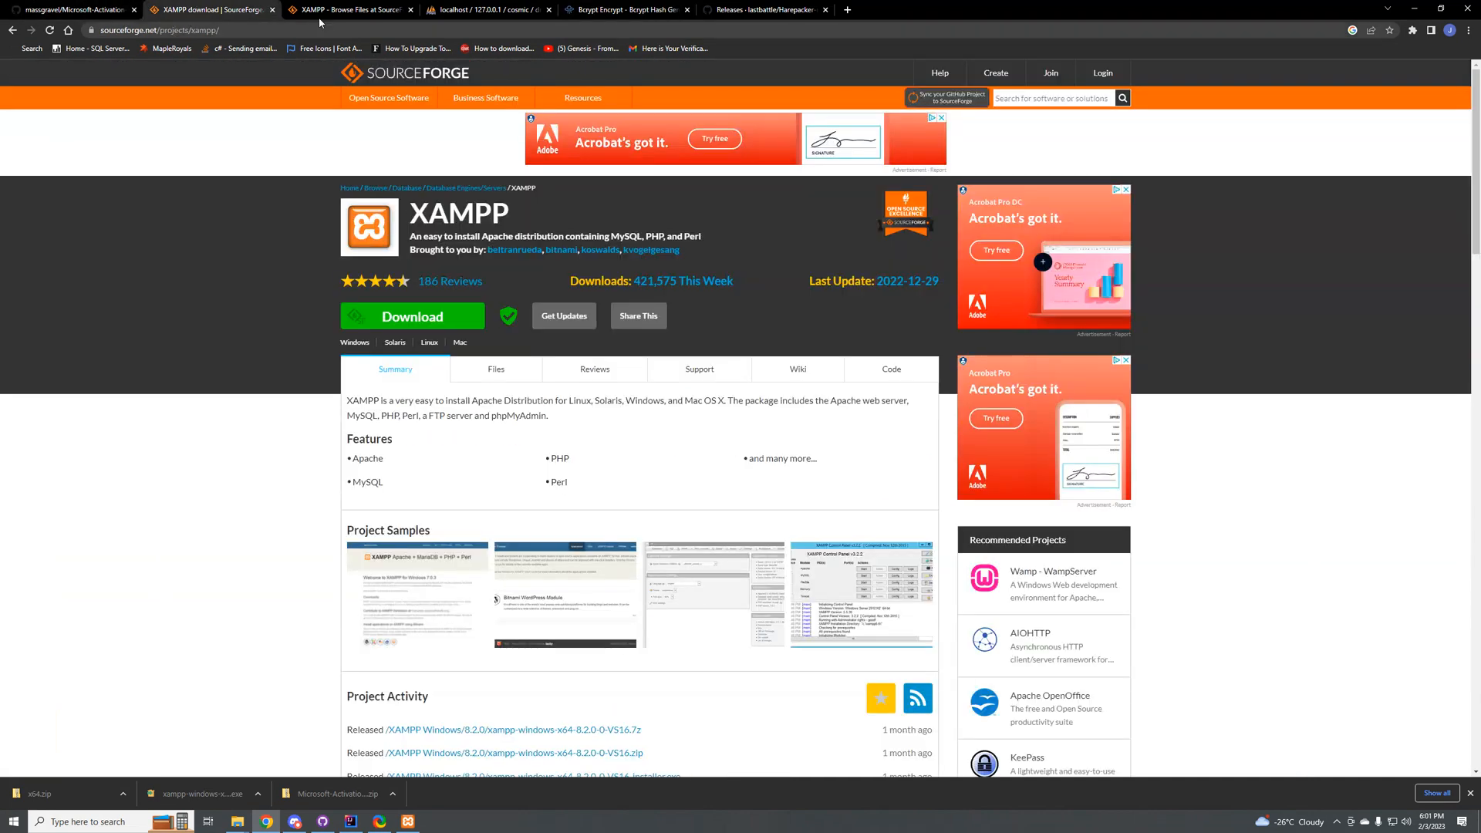
{"action": "left_click", "coordinate": [327, 9]}
{"action": "left_click", "coordinate": [475, 9]}
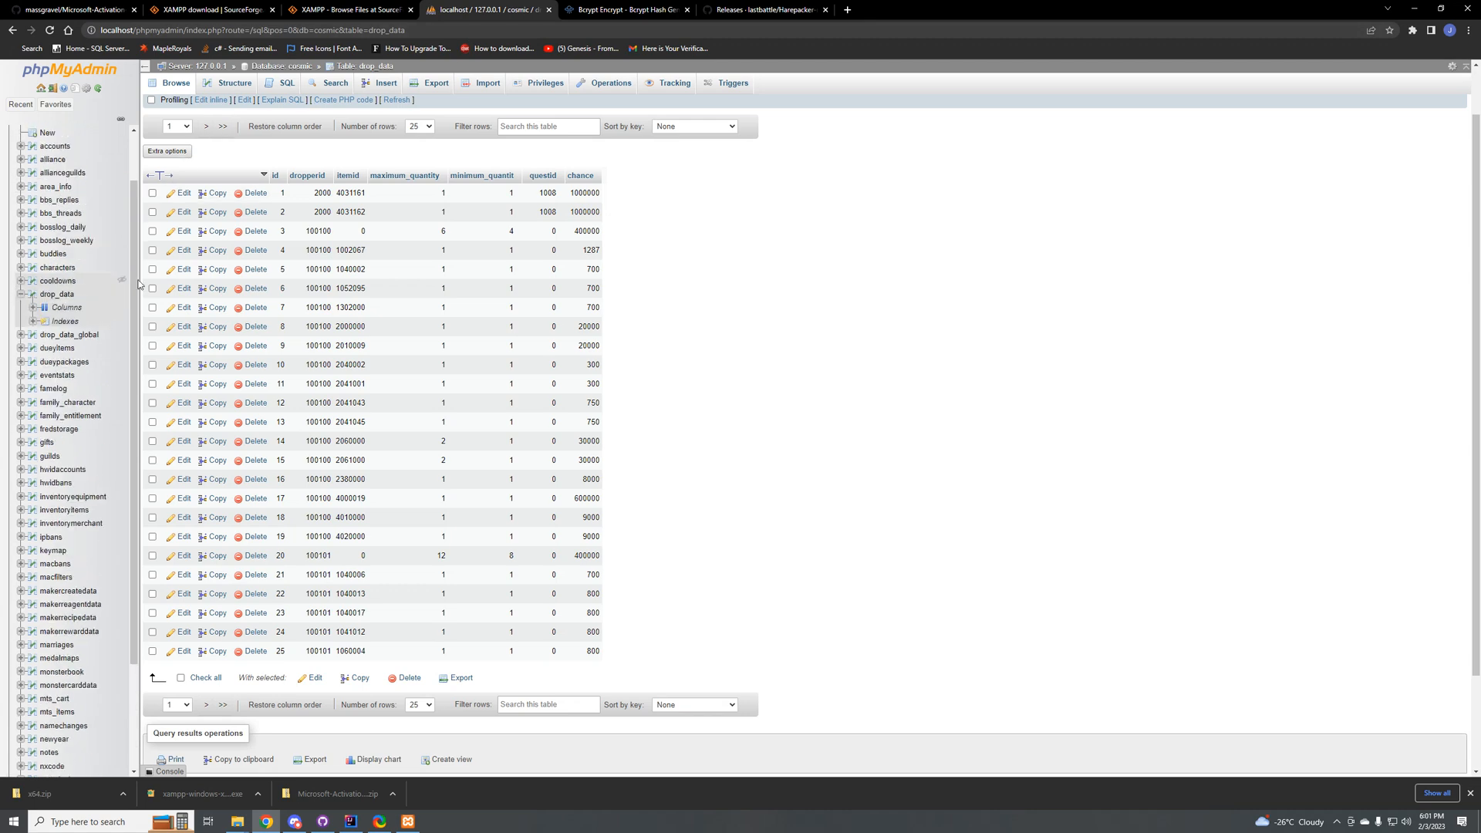
{"action": "left_click_drag", "start_coordinate": [1127, 16], "coordinate": [1191, 402]}
{"action": "left_click", "coordinate": [574, 281]}
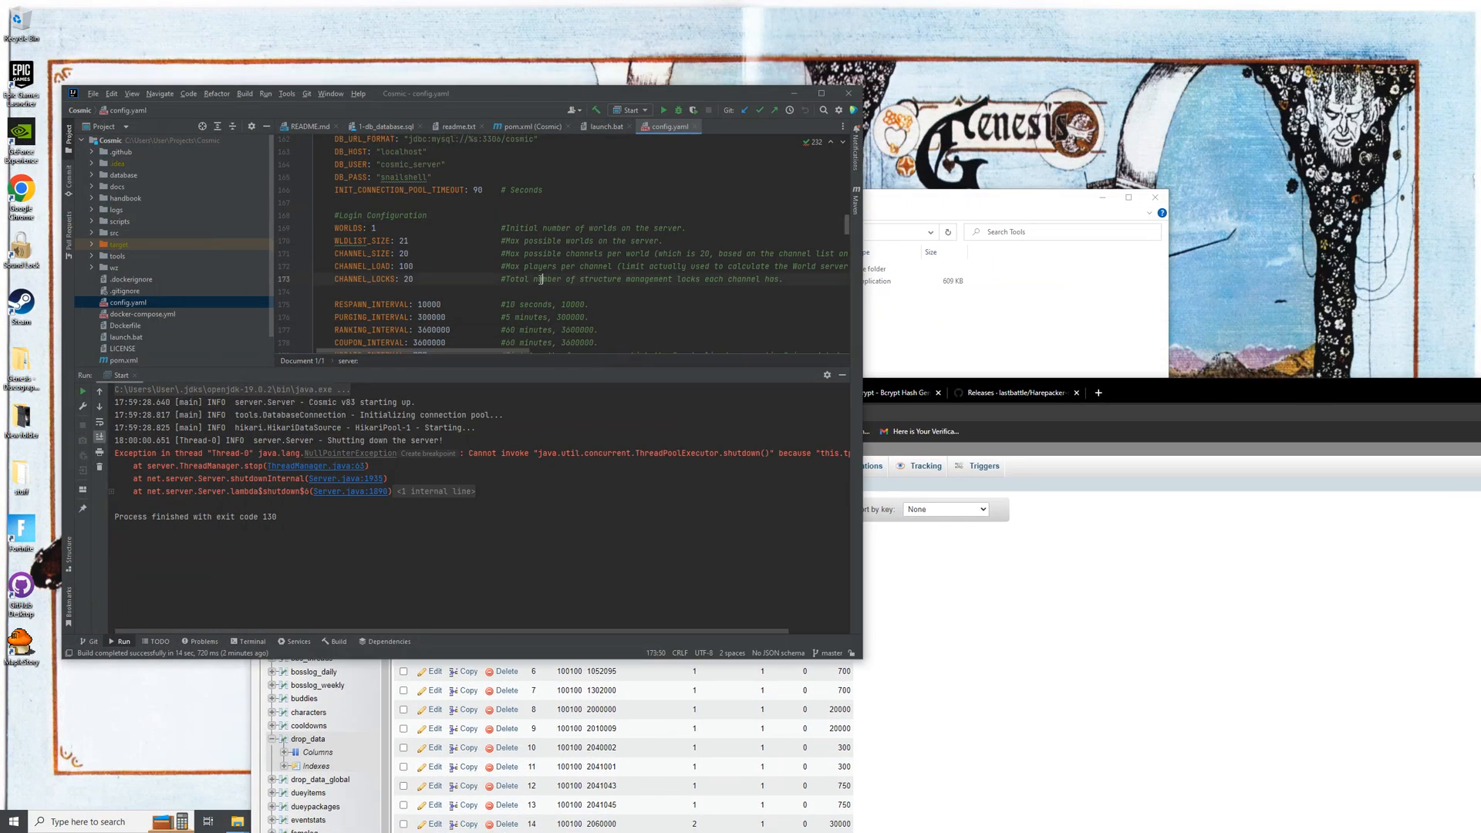
Step: In config.yaml's Database Configuration, set DB_USER to root and clear the DB_PASS value
{"action": "scroll", "coordinate": [419, 225], "scroll_direction": "up", "scroll_amount": 2}
{"action": "double_click", "coordinate": [401, 229]}
{"action": "left_click", "coordinate": [453, 203]}
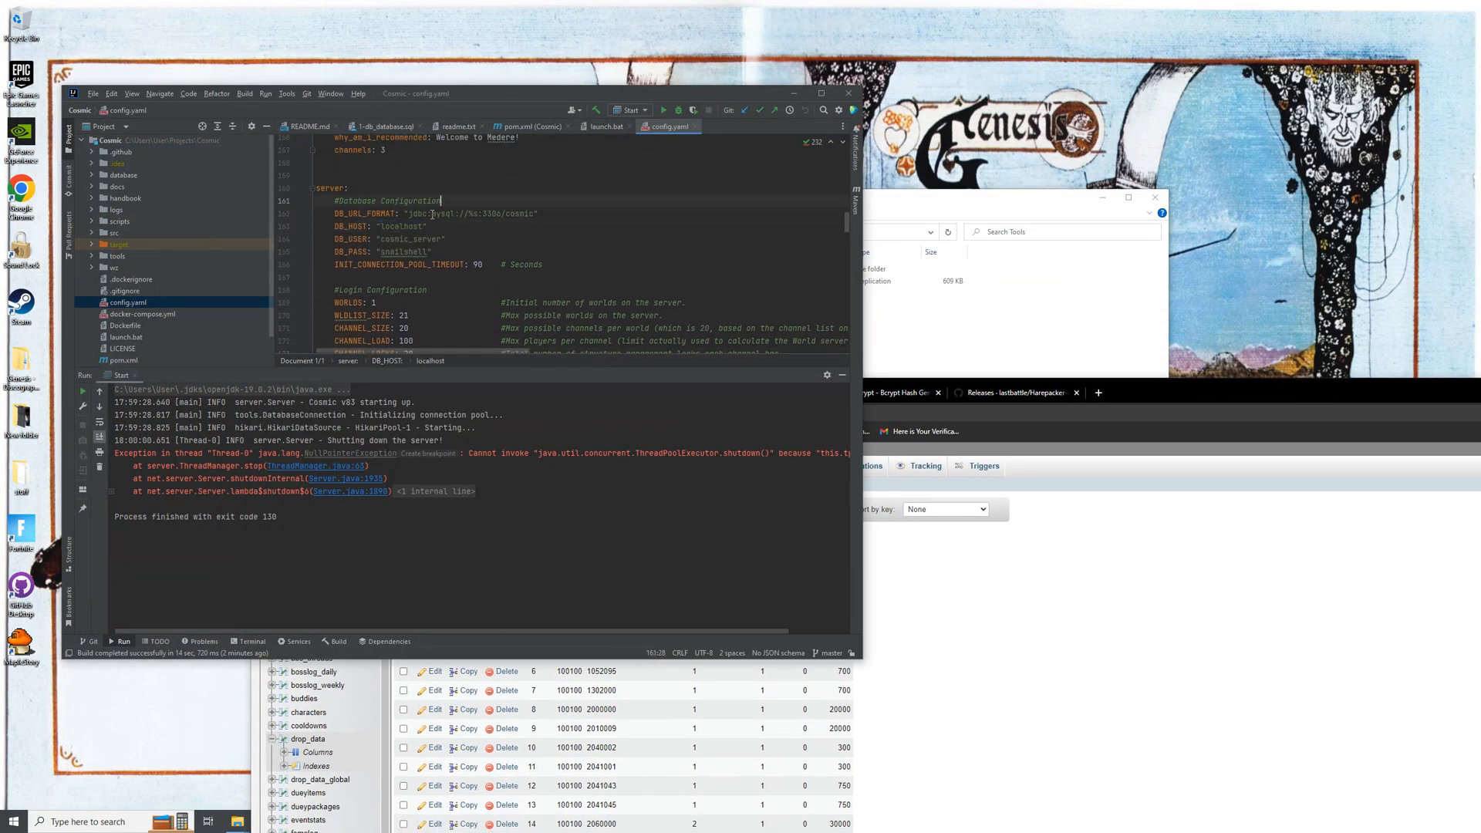
{"action": "double_click", "coordinate": [400, 238]}
{"action": "type", "text": "root"}
{"action": "double_click", "coordinate": [413, 252]}
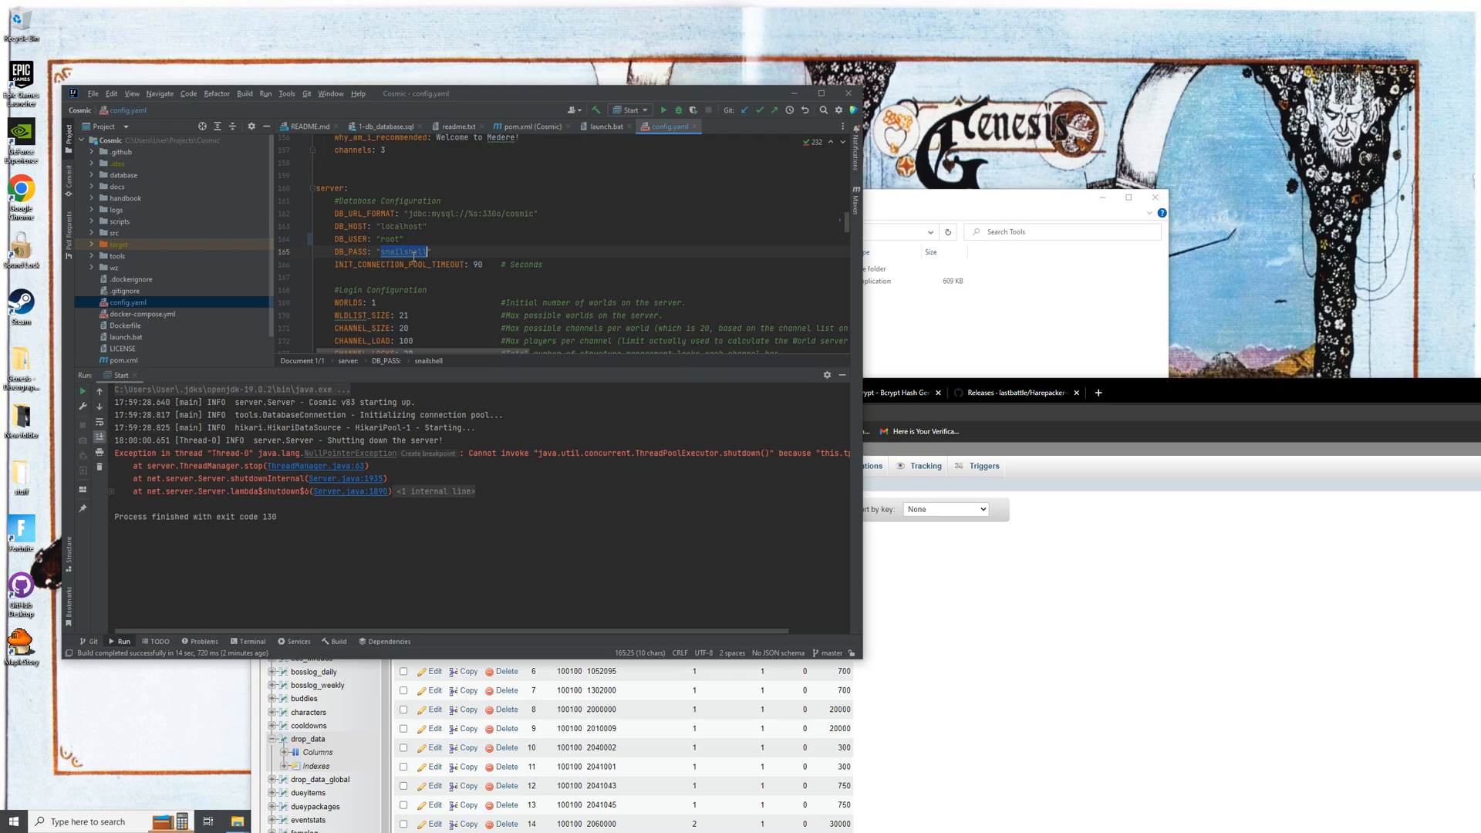
{"action": "key", "text": "BackSpace"}
Step: Switch to phpMyAdmin in the browser and look through the cosmic database's structure and query pages for its user settings
{"action": "left_click", "coordinate": [1201, 398]}
{"action": "double_click", "coordinate": [1201, 398]}
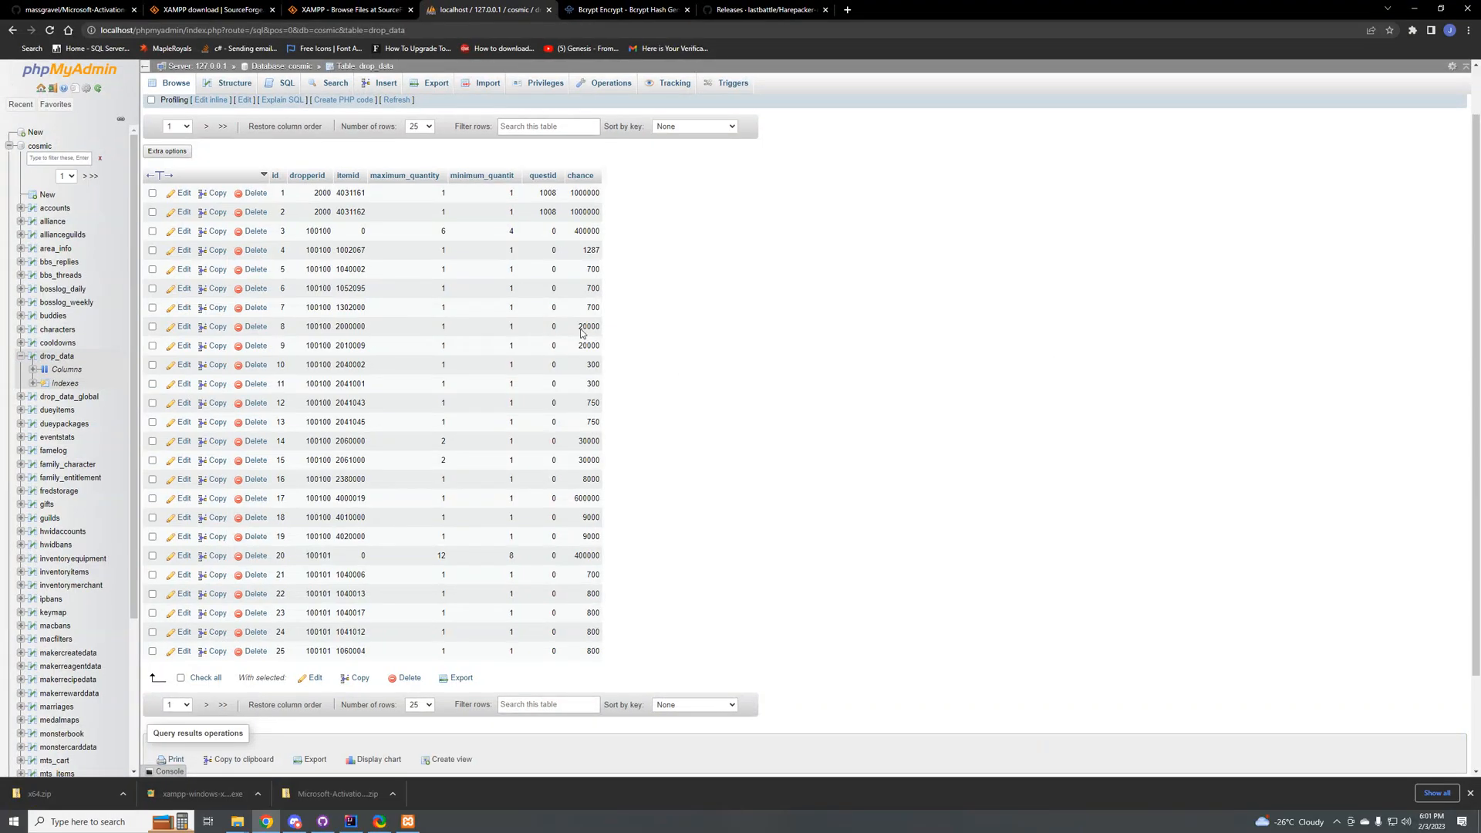
{"action": "left_click", "coordinate": [9, 146]}
{"action": "right_click", "coordinate": [41, 152]}
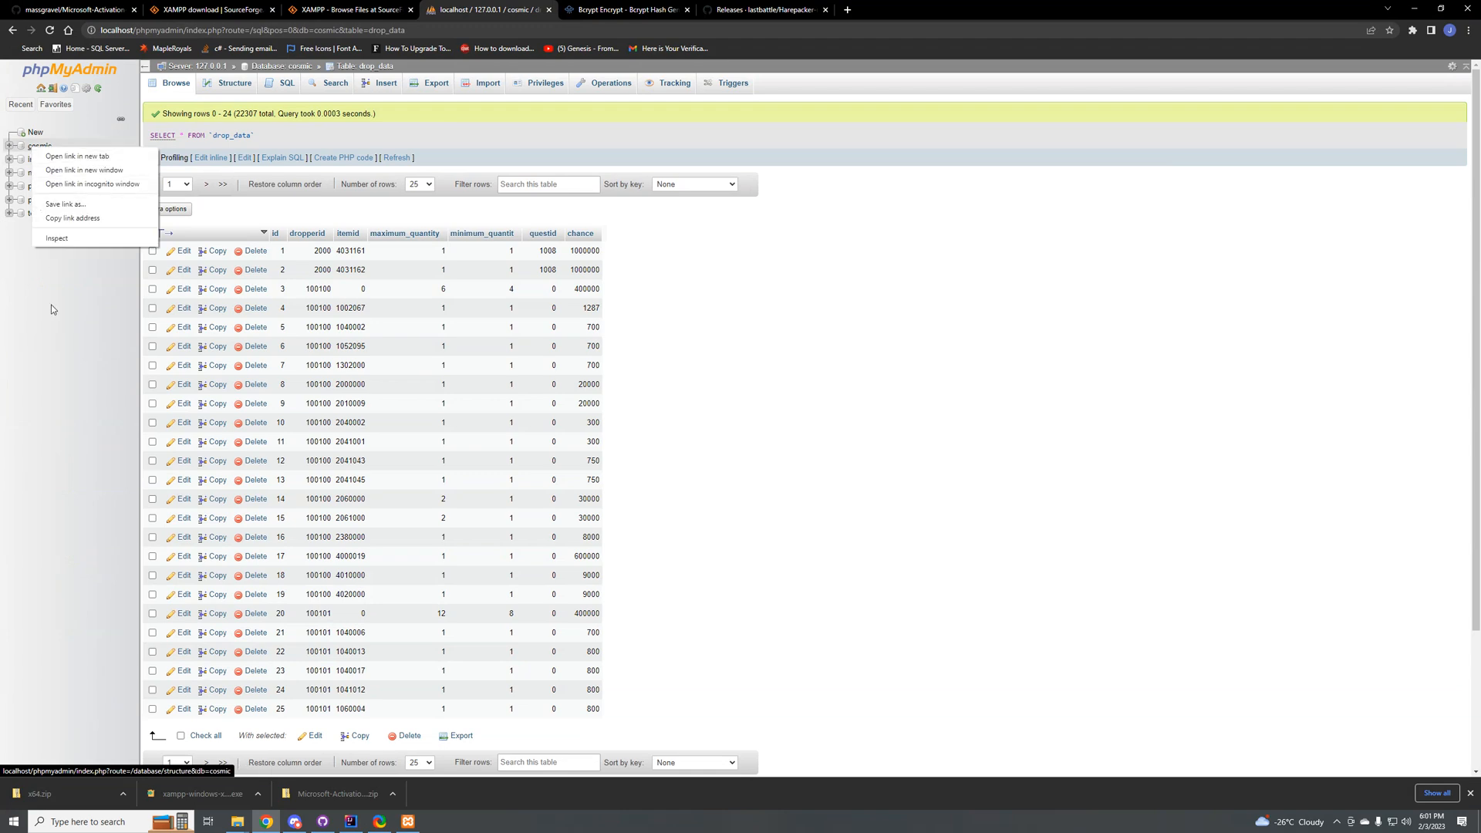
{"action": "key", "text": "Escape"}
{"action": "right_click", "coordinate": [36, 150]}
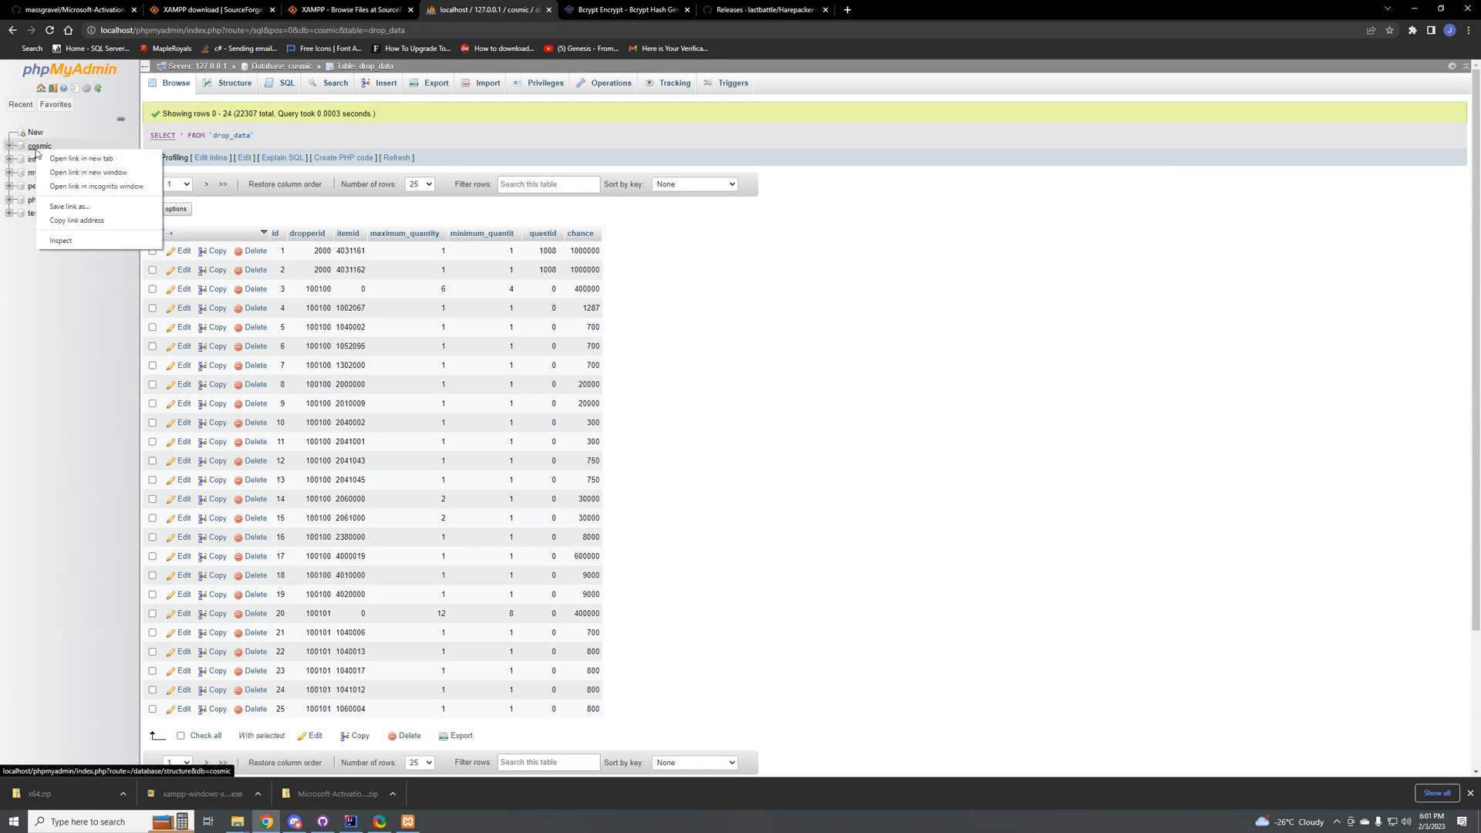
{"action": "left_click", "coordinate": [44, 289]}
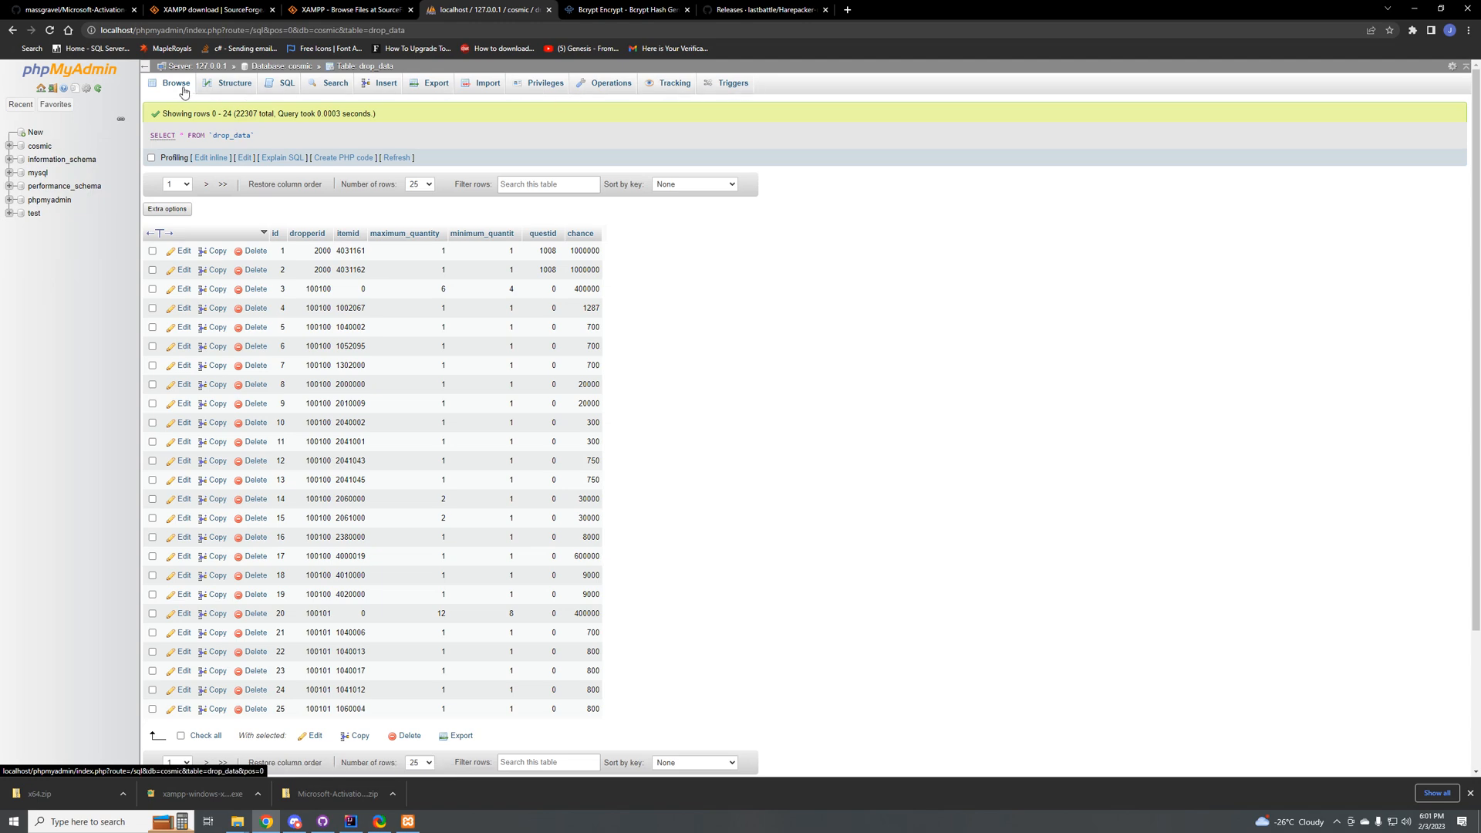
{"action": "left_click", "coordinate": [39, 145]}
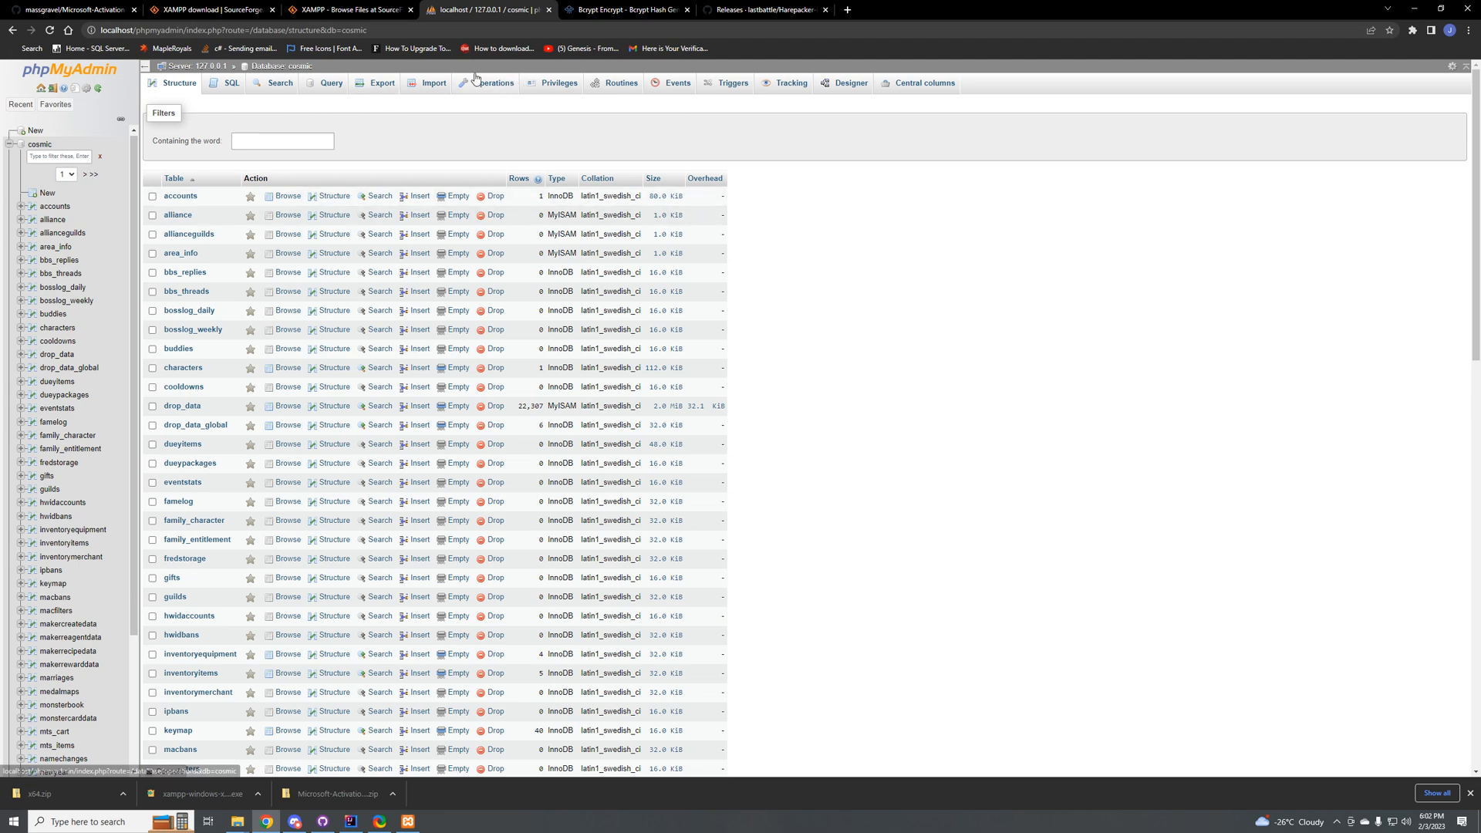
{"action": "left_click", "coordinate": [320, 83]}
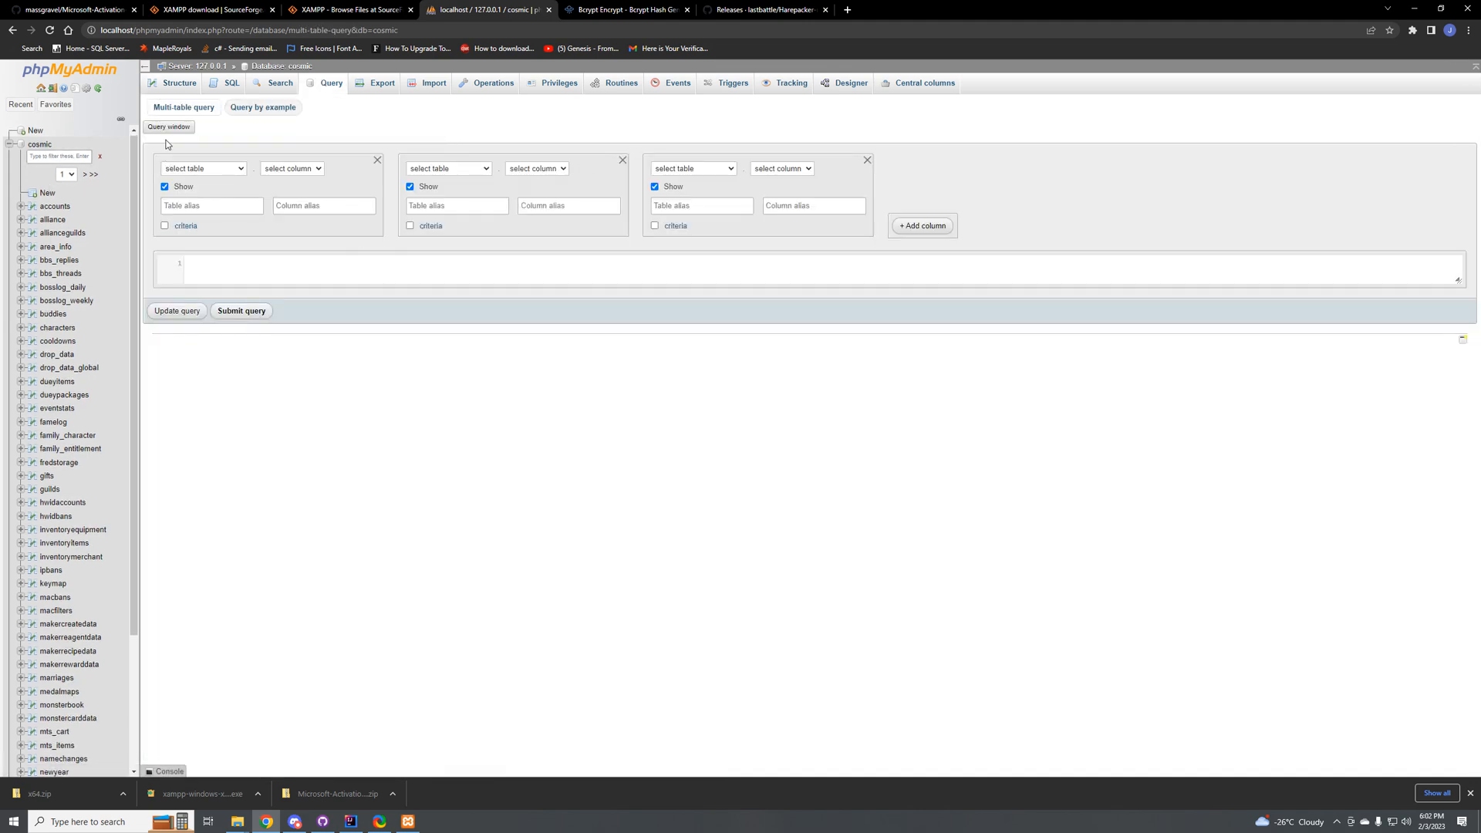
{"action": "left_click", "coordinate": [39, 146]}
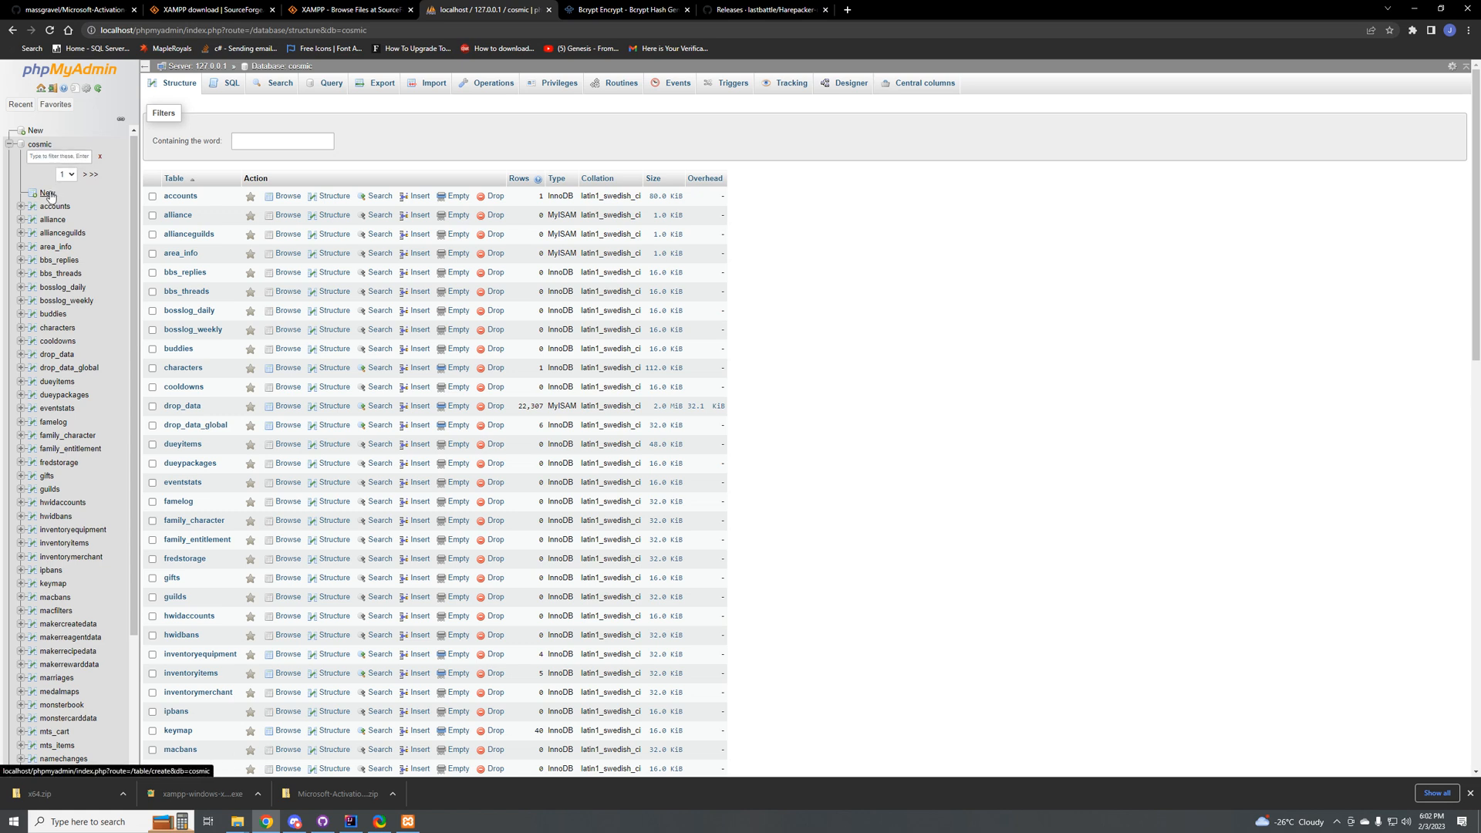
{"action": "left_click", "coordinate": [32, 105]}
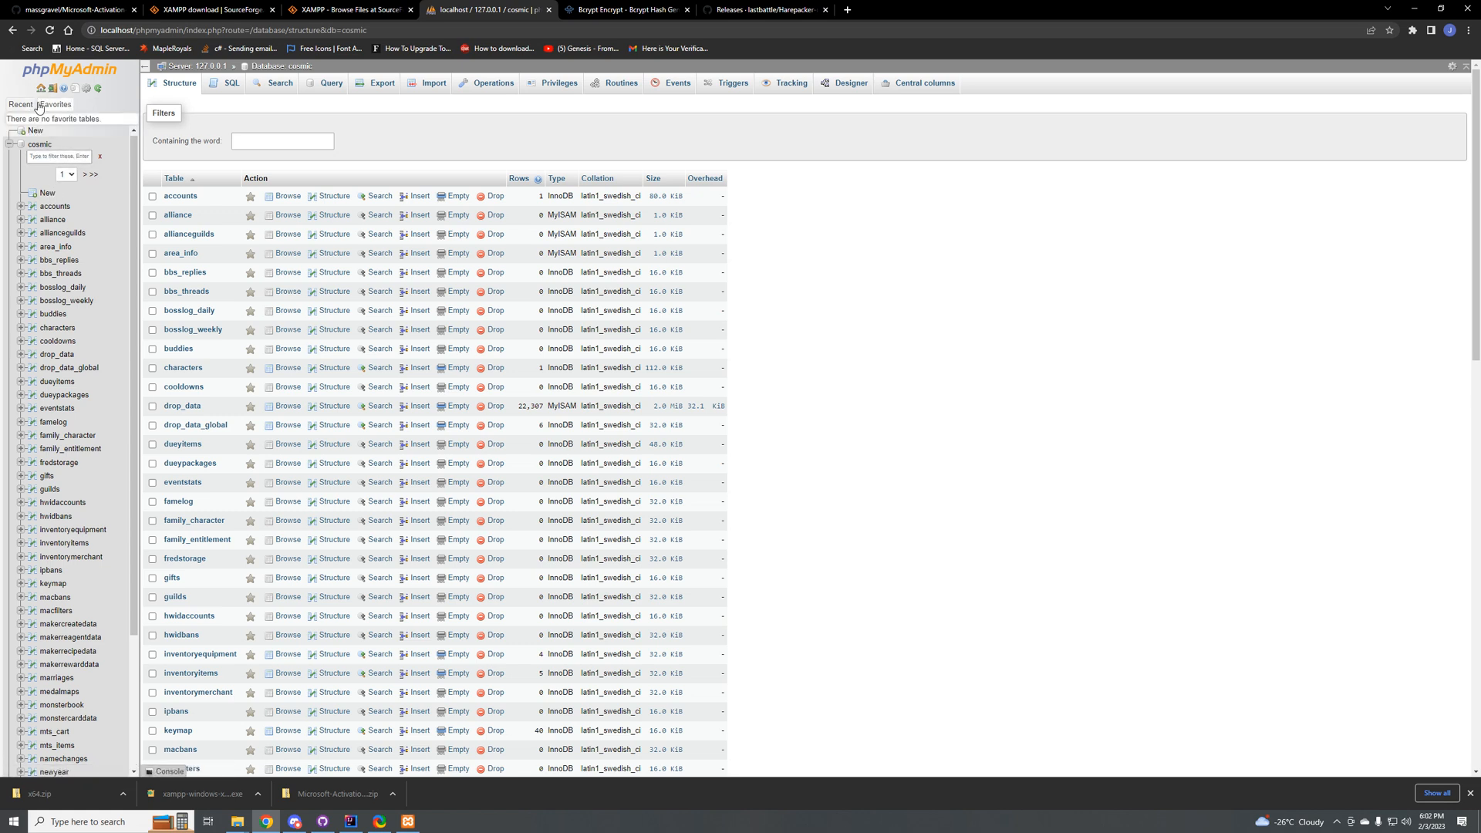
Step: Return to the phpMyAdmin home page, show the server's user accounts overview, and open the form for adding a user account
{"action": "left_click", "coordinate": [71, 74]}
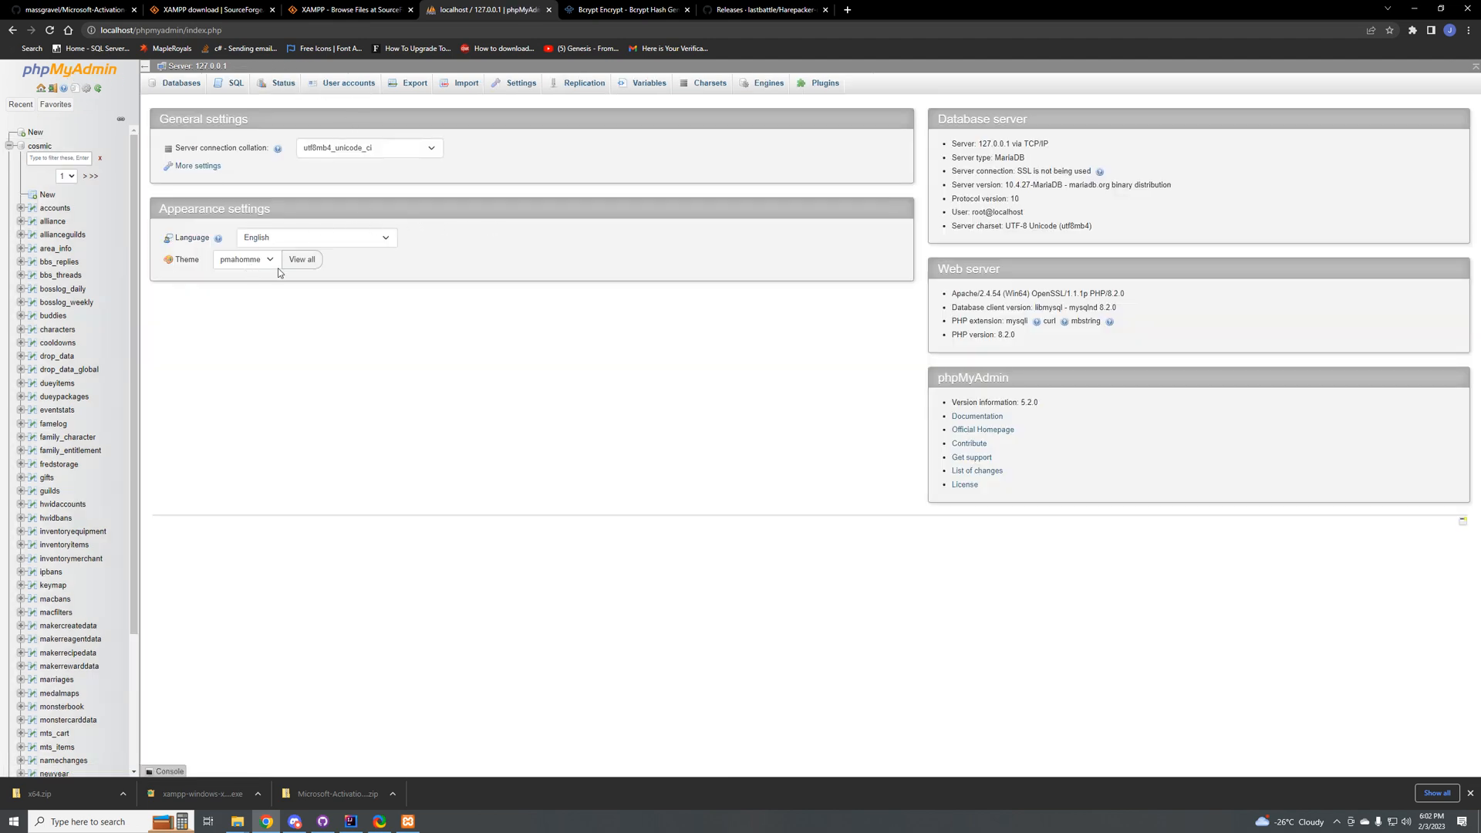
{"action": "left_click", "coordinate": [352, 91]}
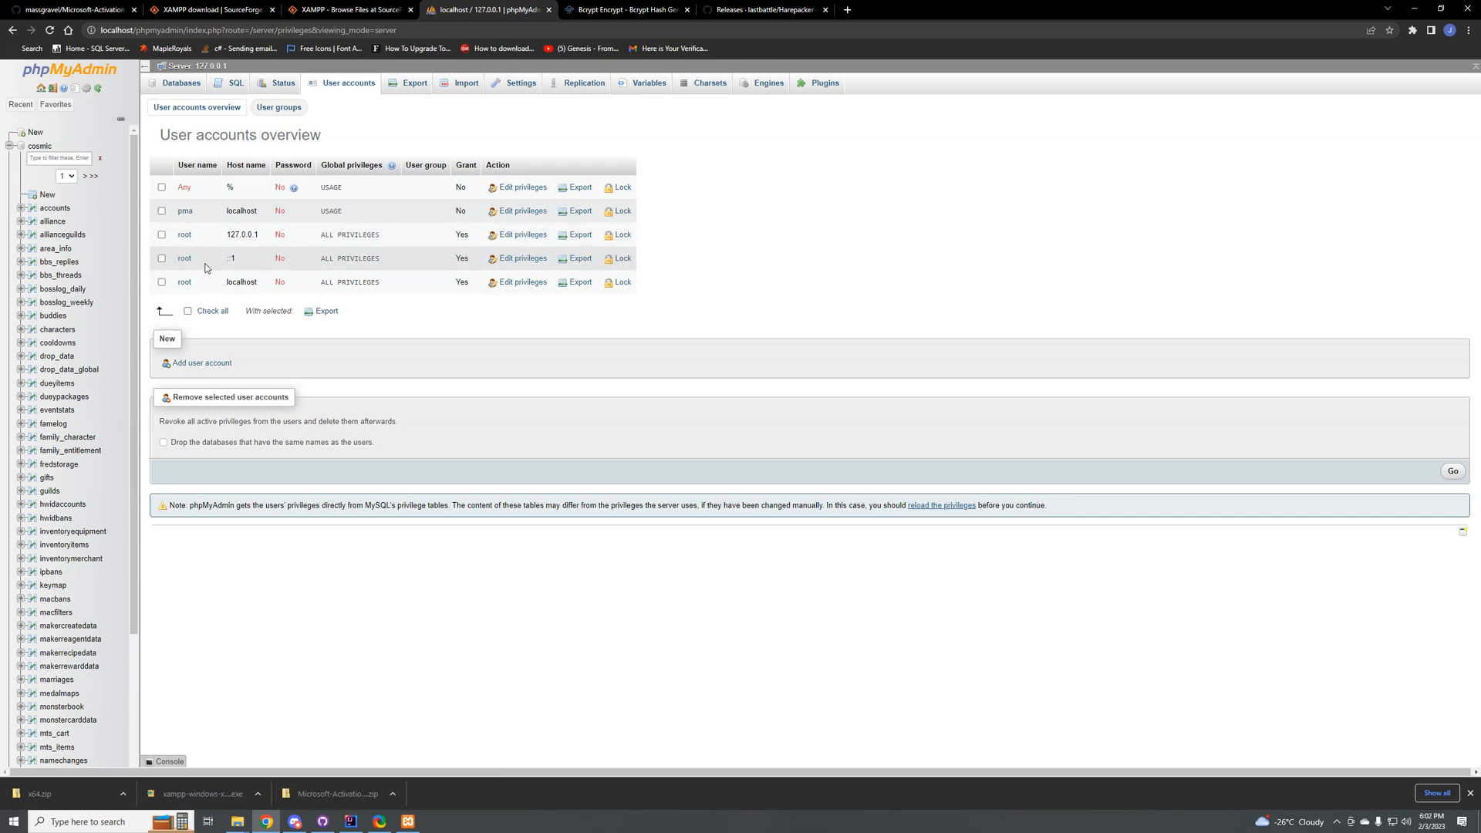
{"action": "left_click", "coordinate": [197, 363]}
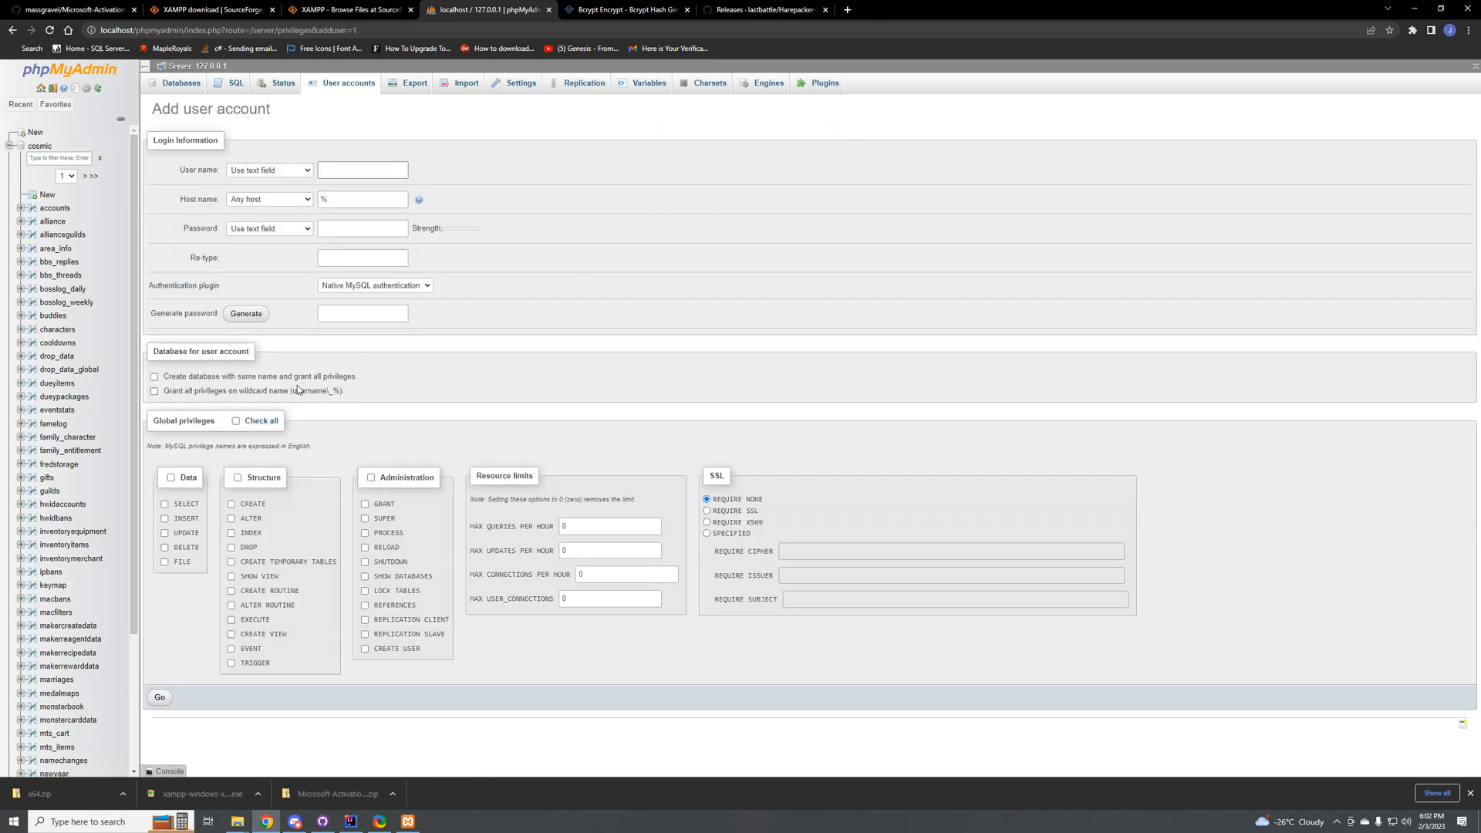
Step: Open the form for creating a new table in the cosmic database
{"action": "left_click", "coordinate": [37, 197]}
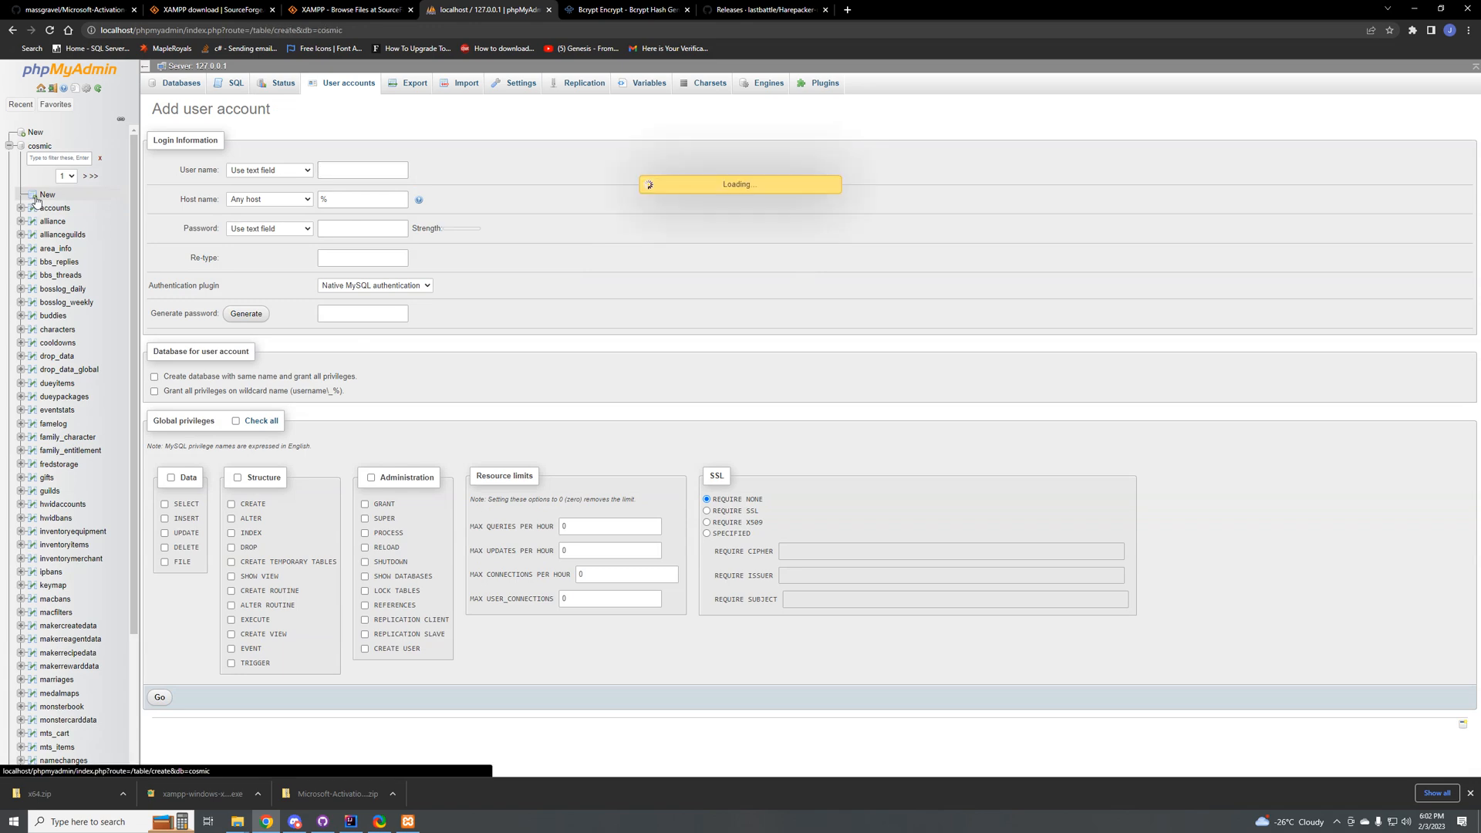
{"action": "right_click", "coordinate": [45, 198]}
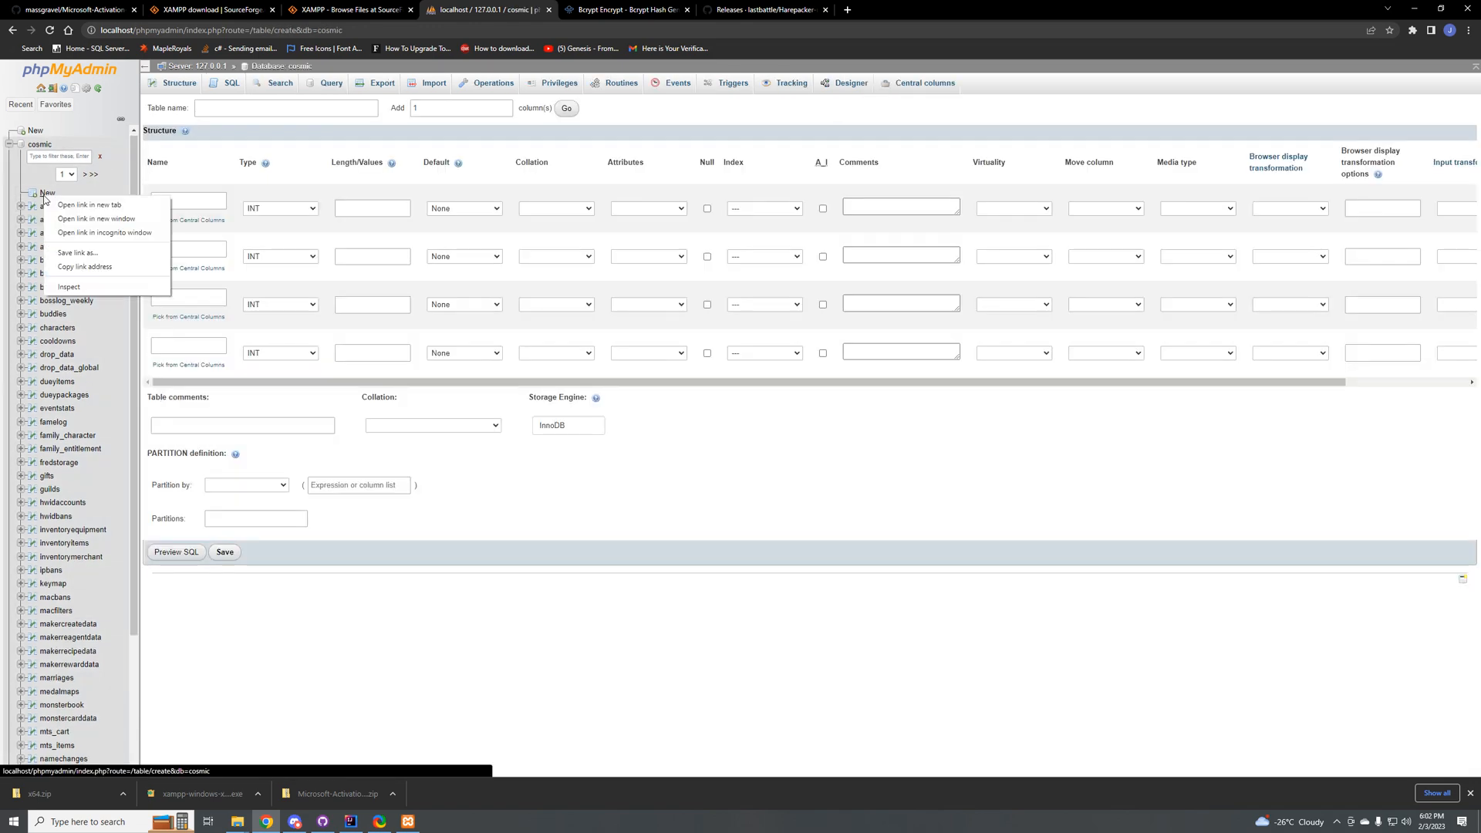
{"action": "left_click", "coordinate": [38, 194]}
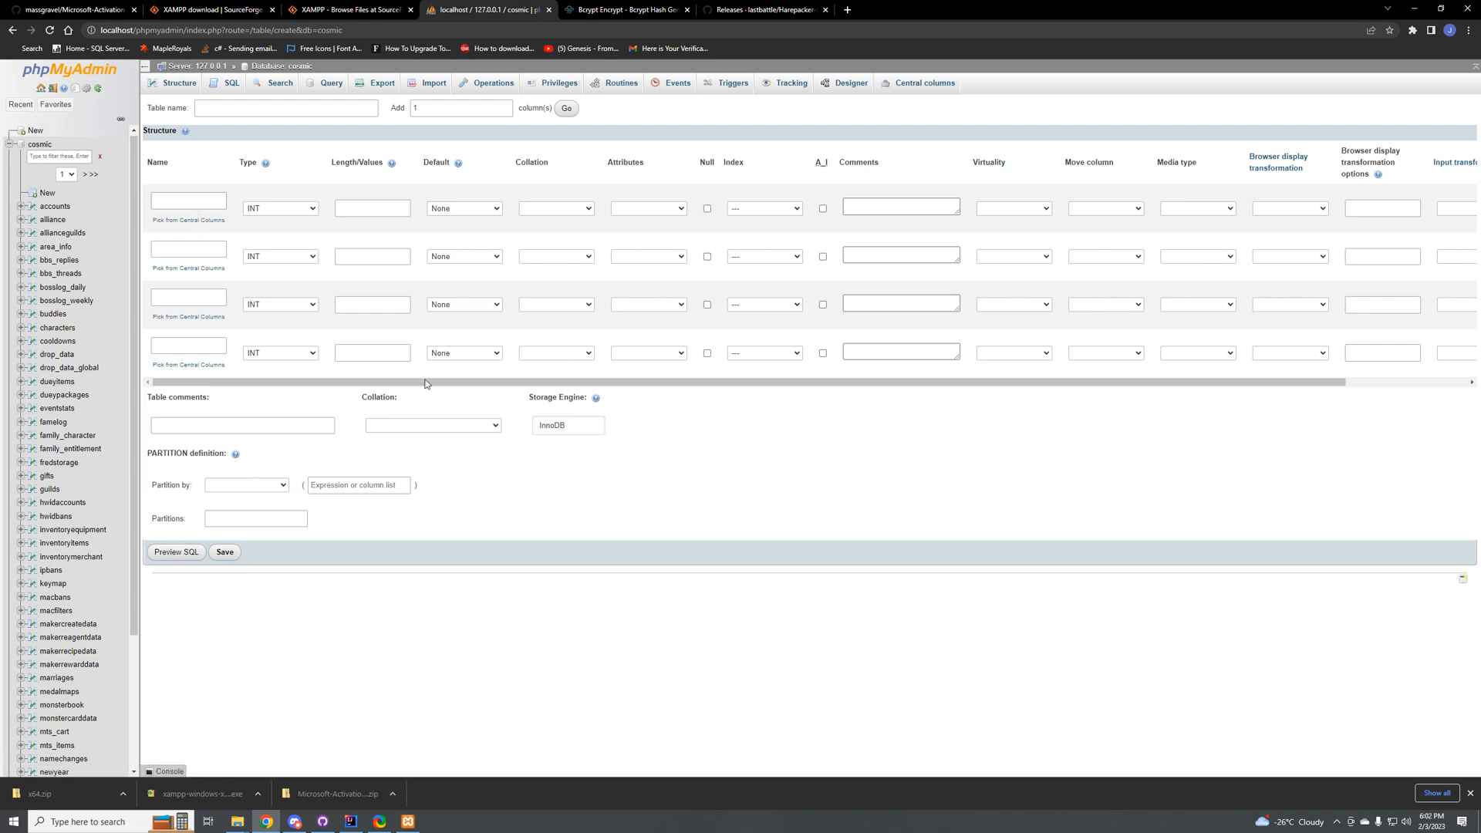
Step: Switch to IntelliJ IDEA and start the Cosmic server in debug mode
{"action": "left_click", "coordinate": [351, 821]}
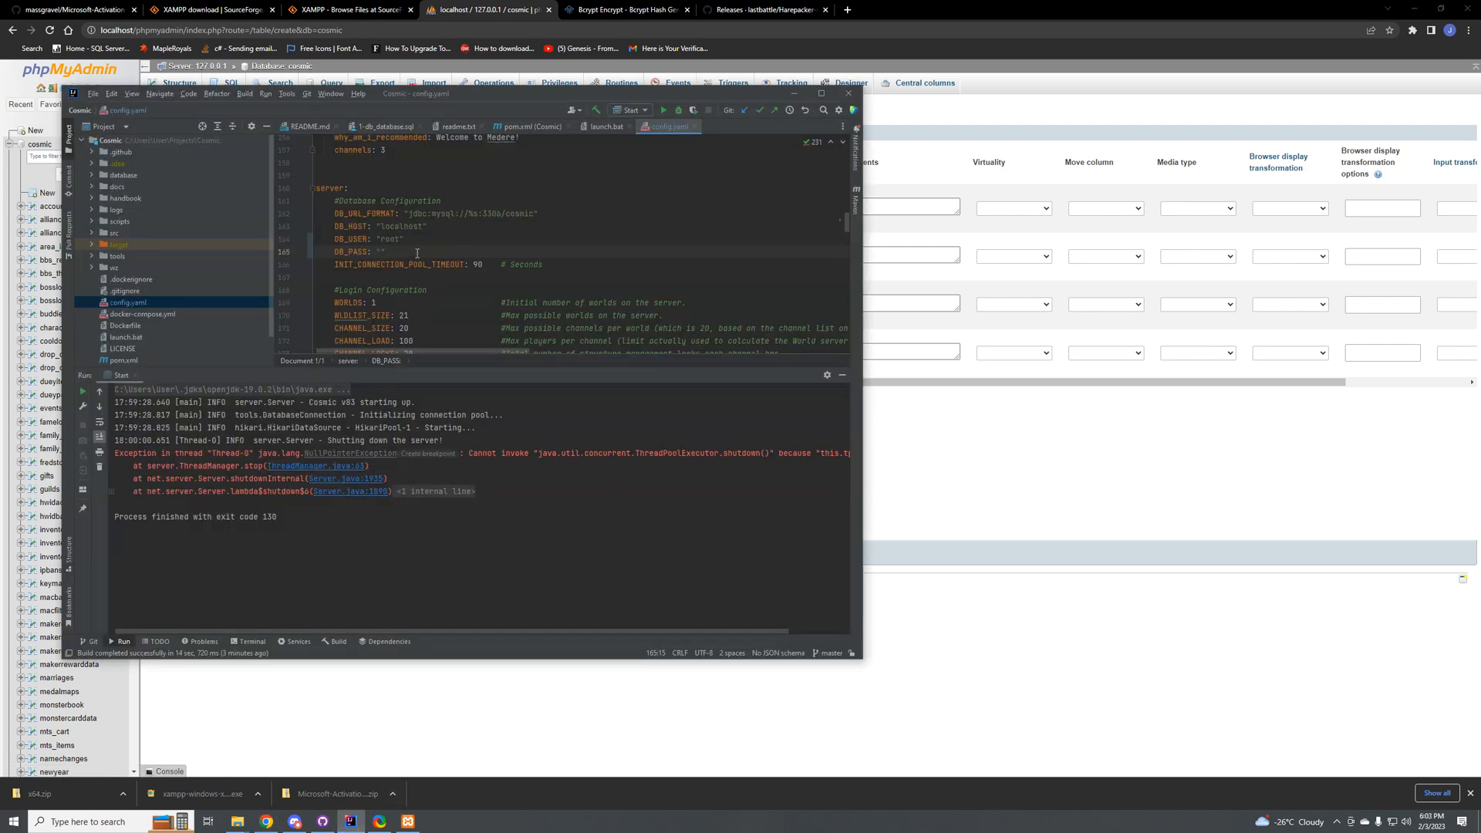
{"action": "left_click", "coordinate": [444, 290]}
{"action": "left_click", "coordinate": [505, 240]}
{"action": "key", "text": "shift+F9"}
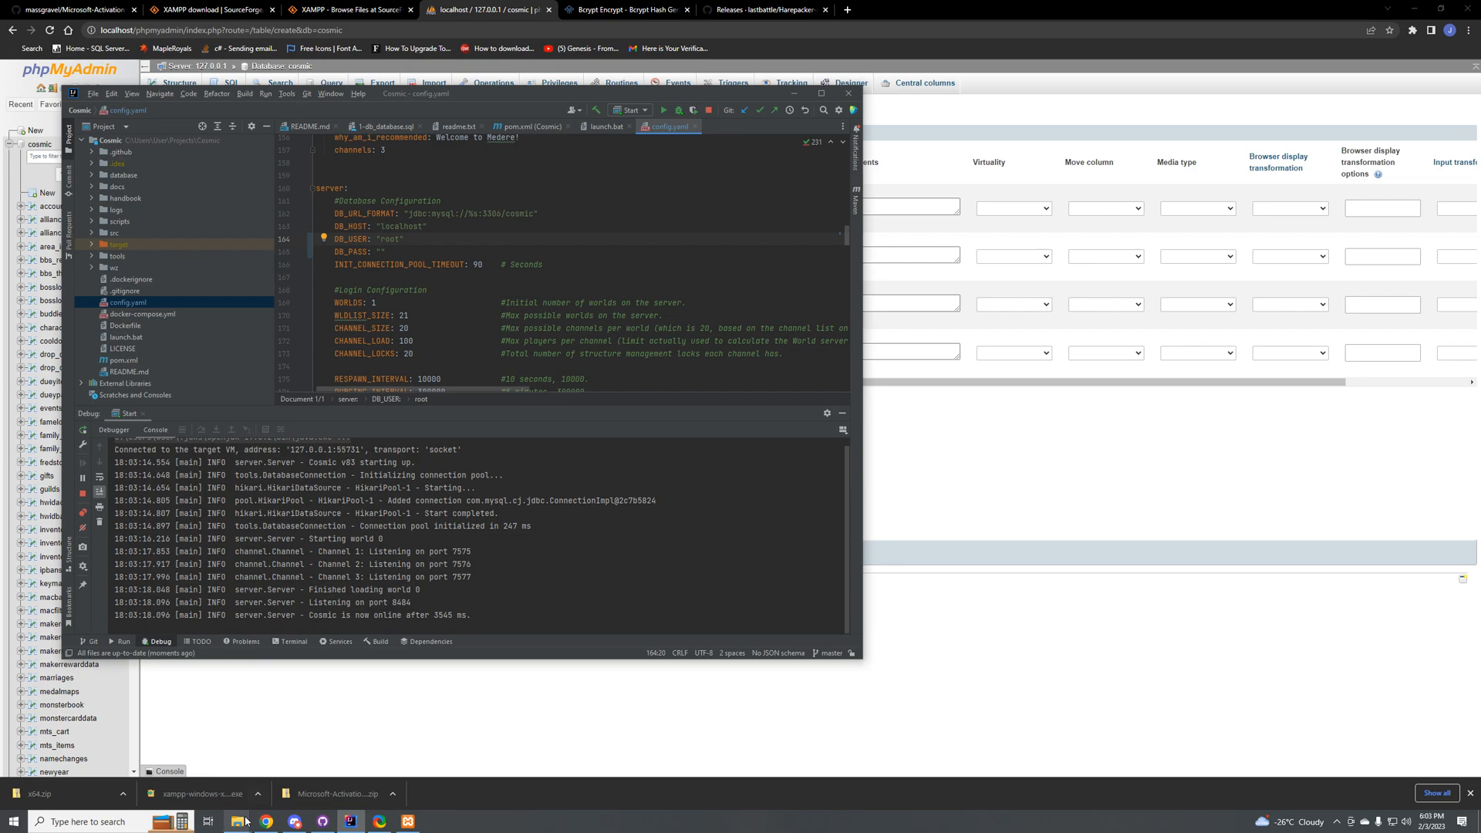
Step: Switch to File Explorer, open the Maplestory\MapleStory folder on Local Disk (C:), and maximize its window
{"action": "mouse_move", "coordinate": [237, 821]}
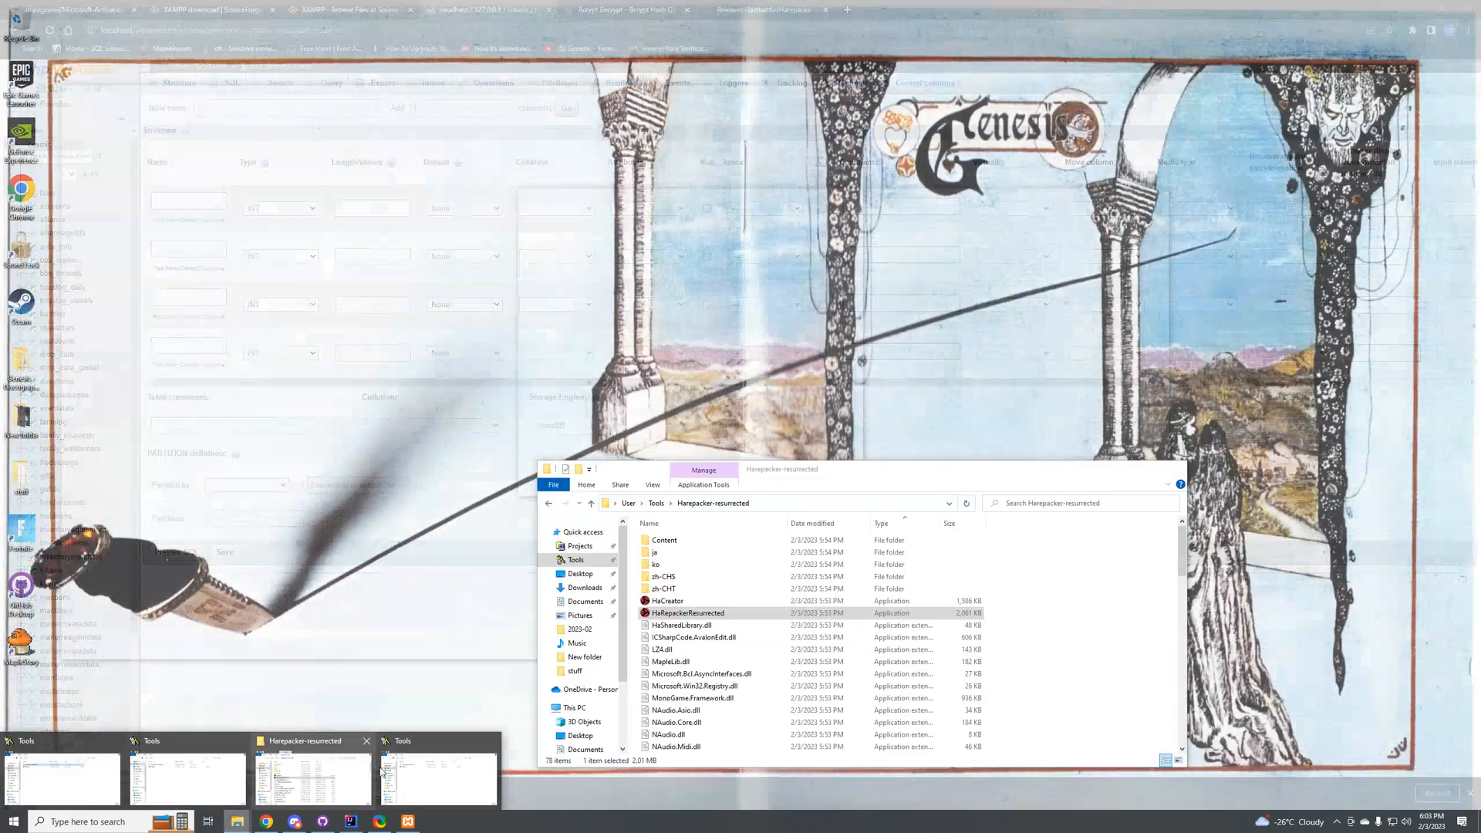
{"action": "left_click", "coordinate": [295, 769]}
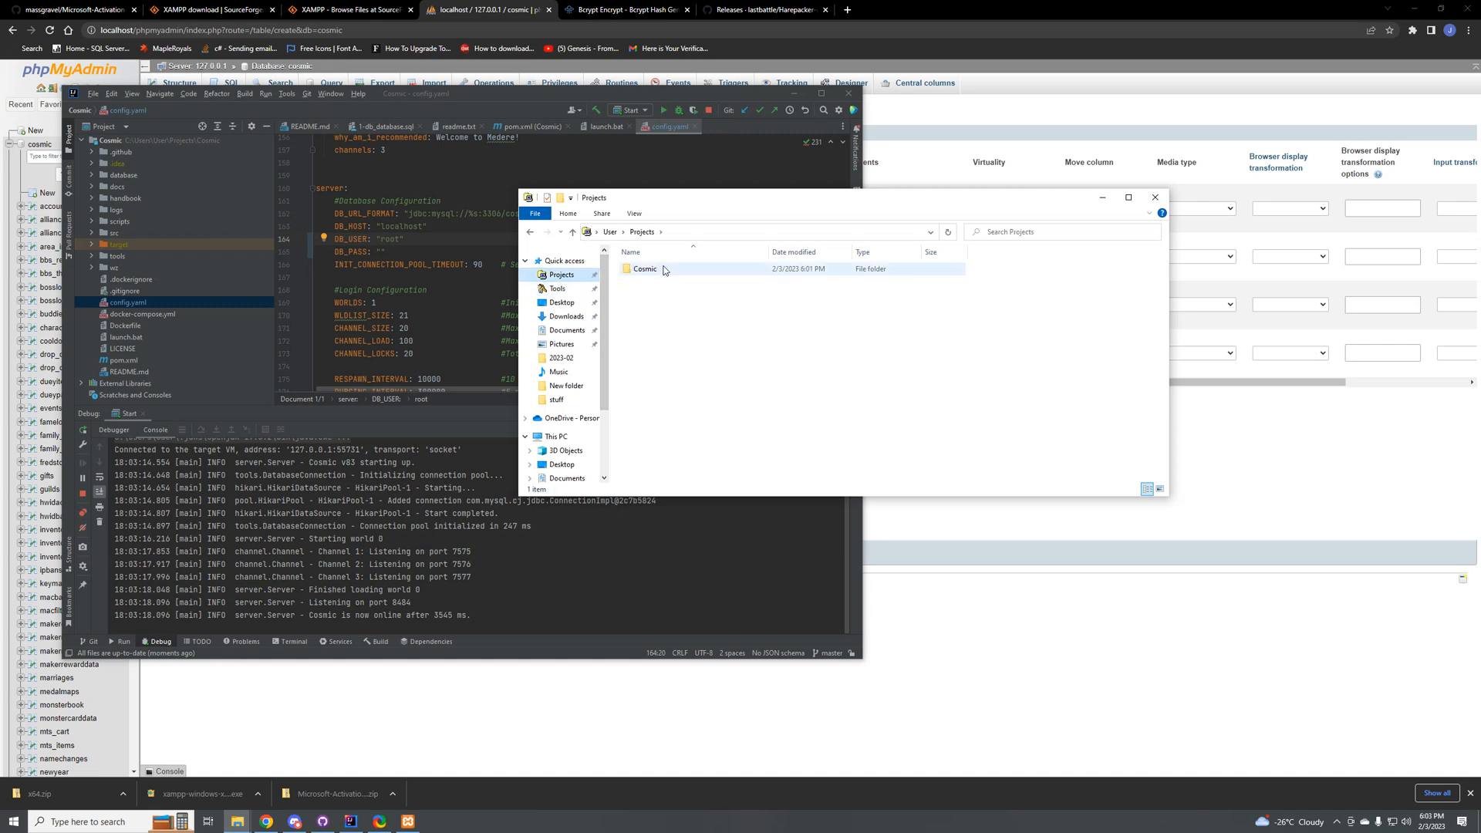
{"action": "left_click", "coordinate": [555, 437]}
{"action": "double_click", "coordinate": [687, 384]}
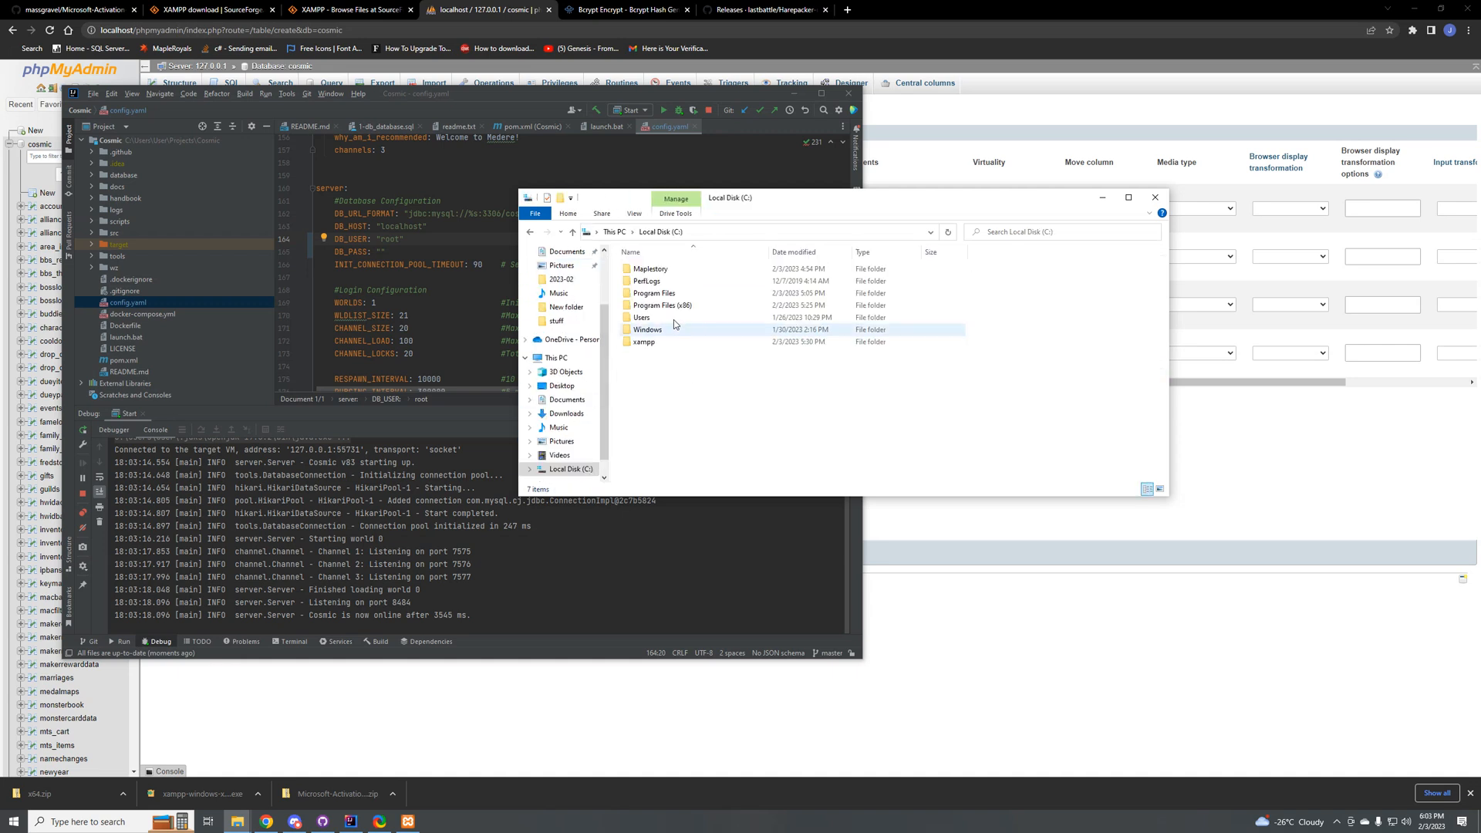
{"action": "double_click", "coordinate": [659, 268]}
{"action": "double_click", "coordinate": [652, 269]}
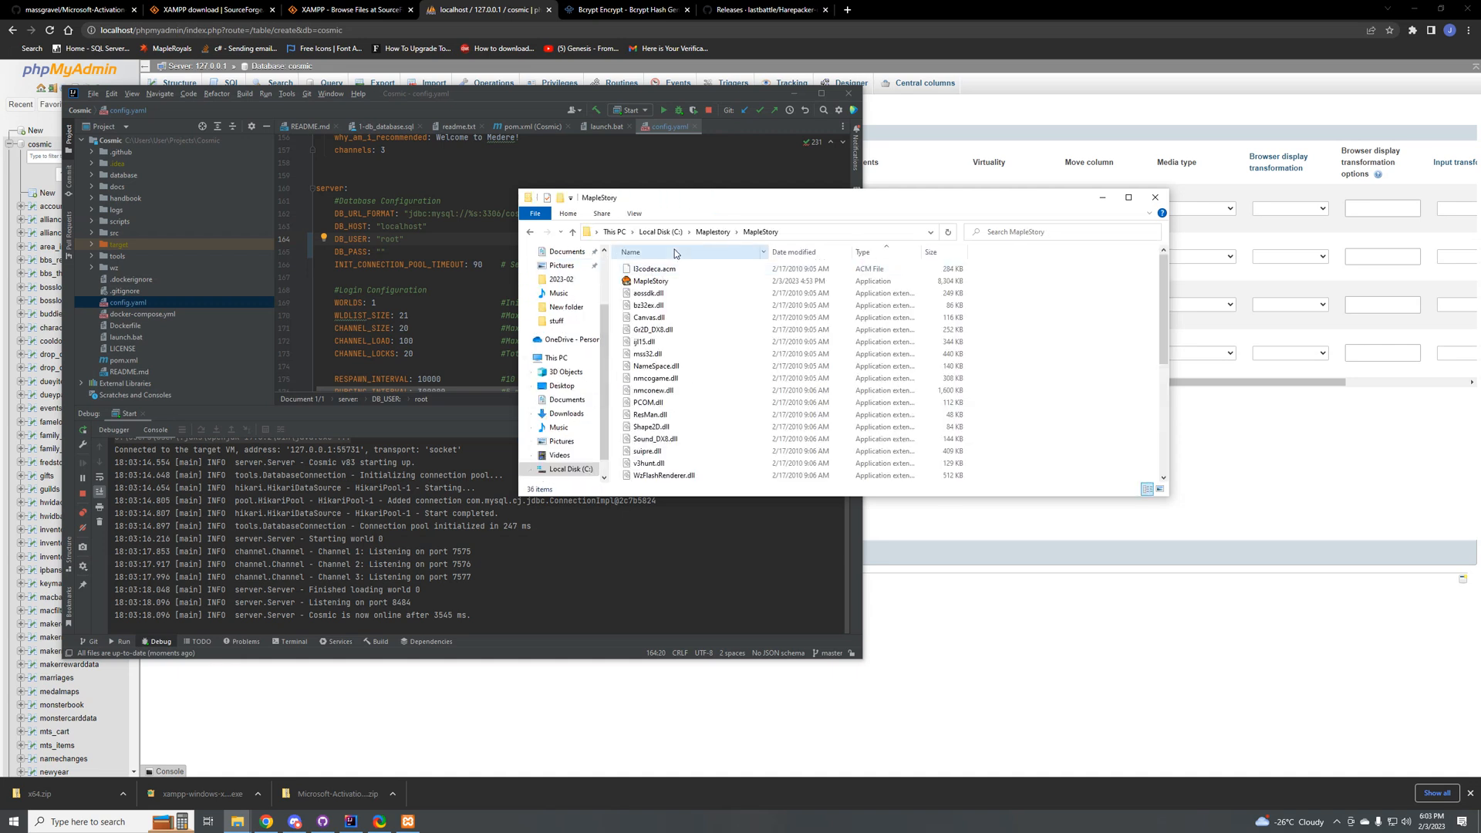
{"action": "double_click", "coordinate": [676, 199]}
Step: Launch the MapleStory application, allowing it past the SmartScreen block and running it without compatibility help
{"action": "double_click", "coordinate": [144, 89]}
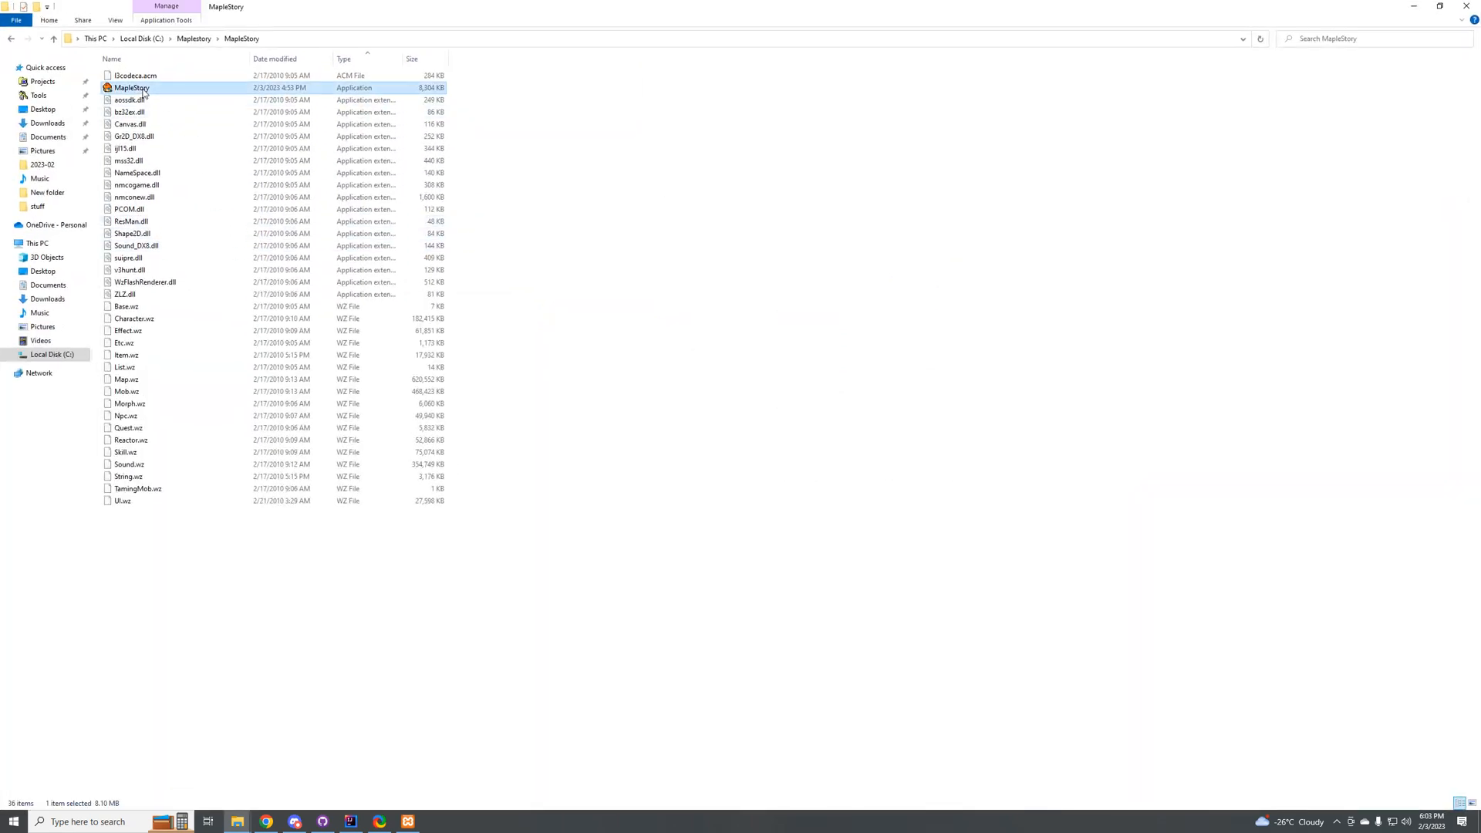
{"action": "left_click", "coordinate": [617, 326]}
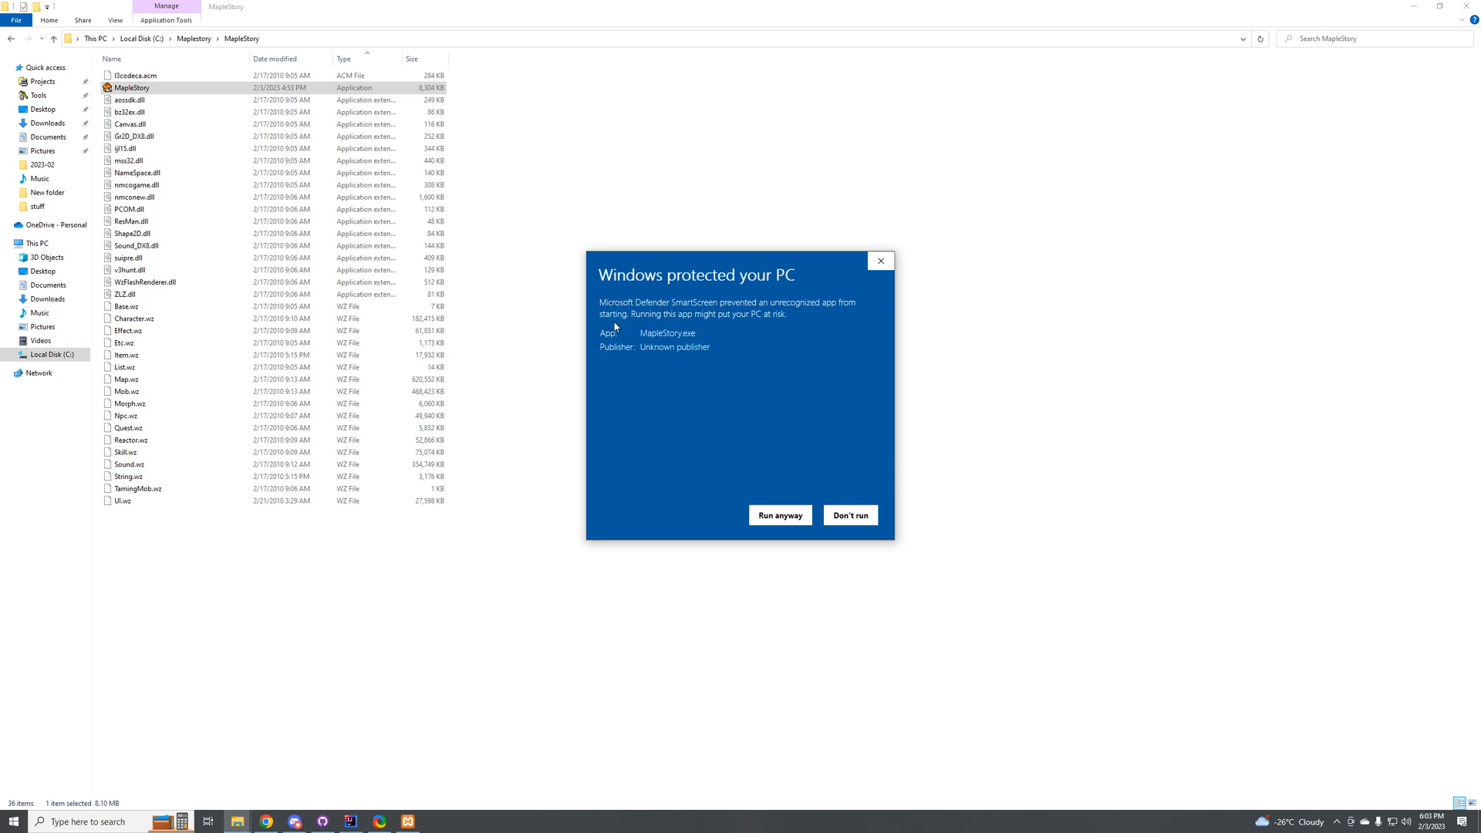
{"action": "left_click", "coordinate": [775, 524]}
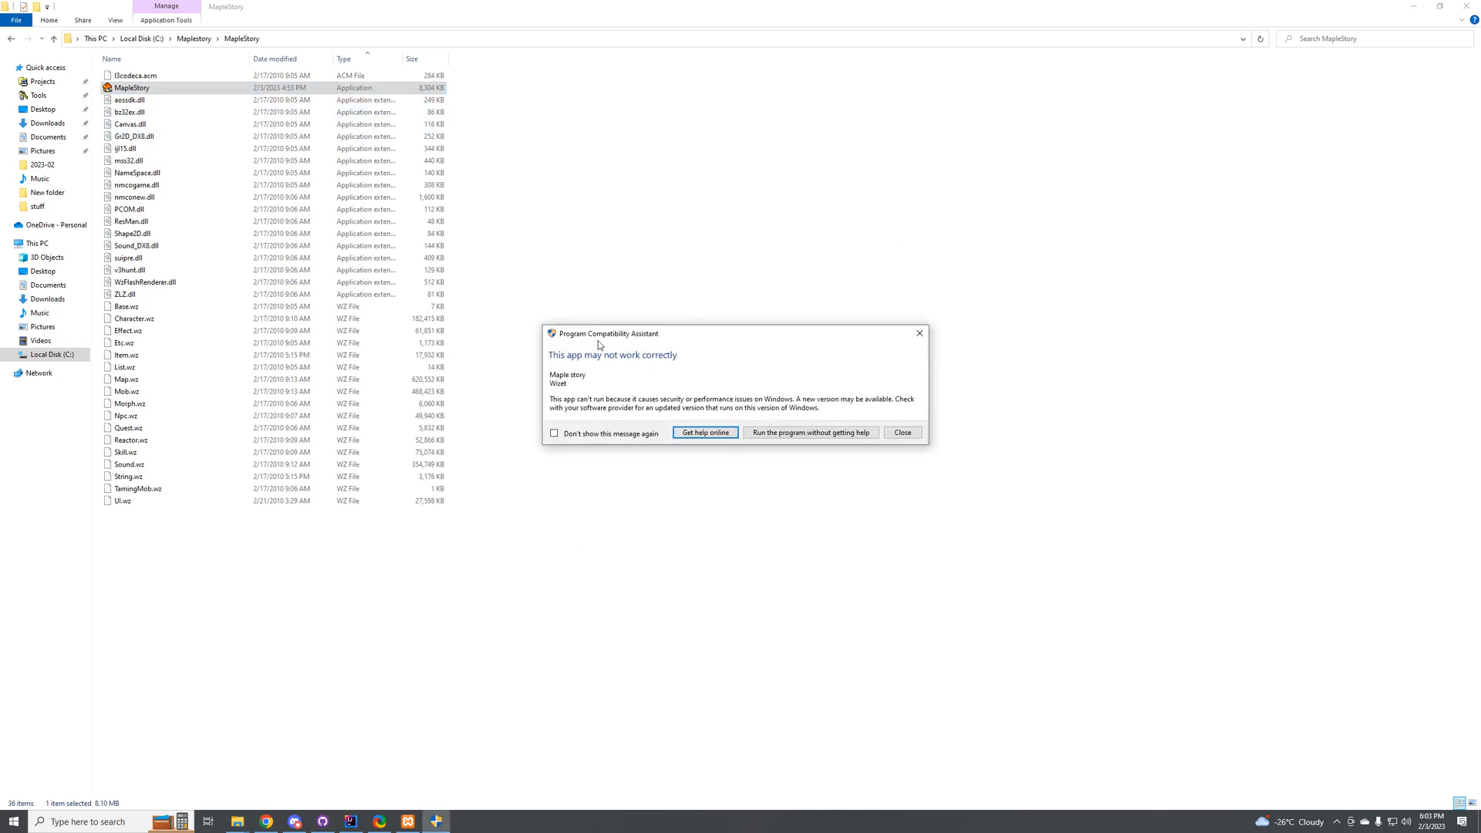
{"action": "left_click_drag", "start_coordinate": [609, 338], "coordinate": [610, 348]}
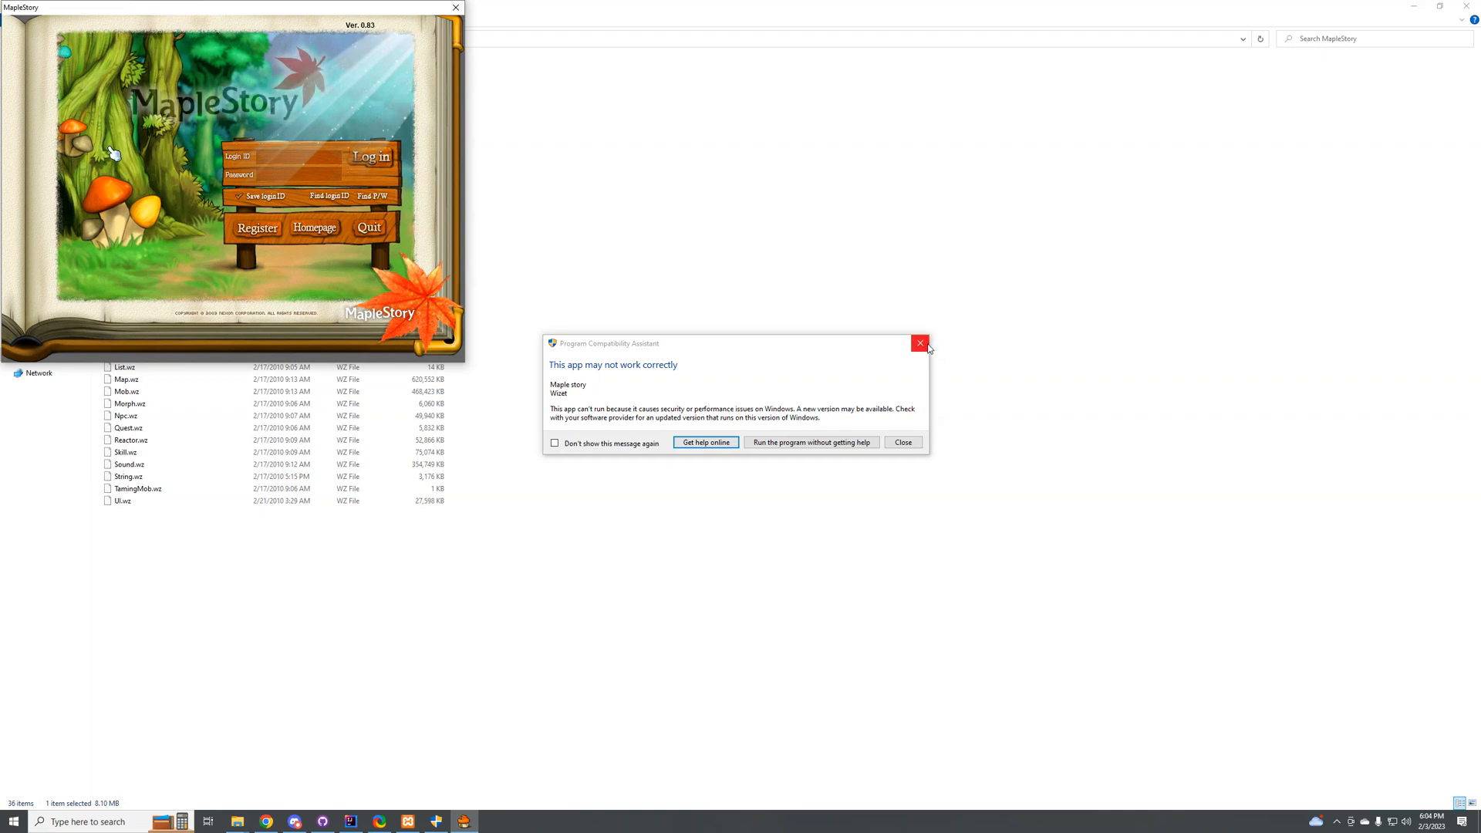
{"action": "left_click", "coordinate": [840, 442]}
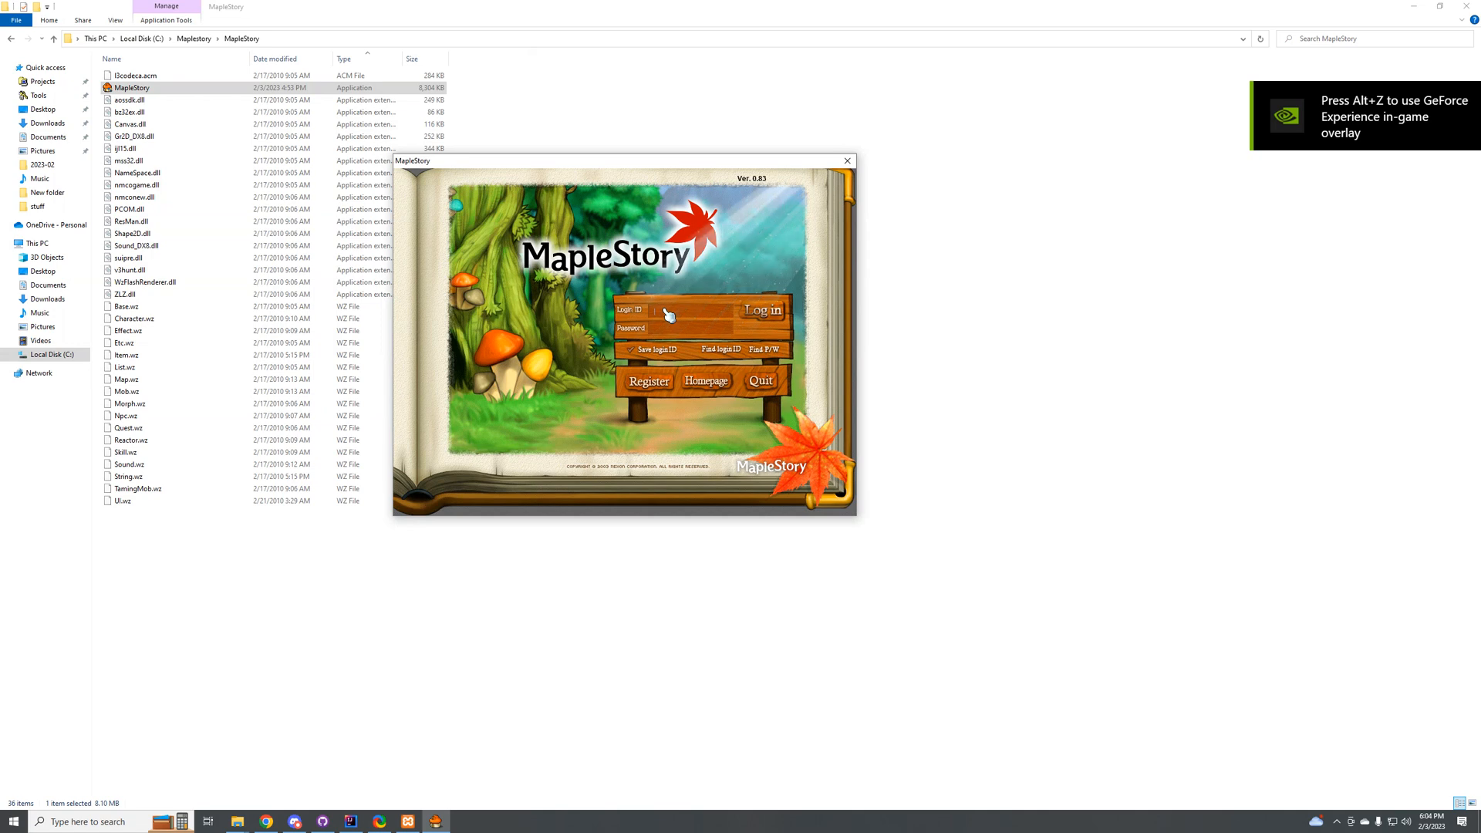
Step: Log in to the game client with the admin account's login ID and password
{"action": "type", "text": "ad"}
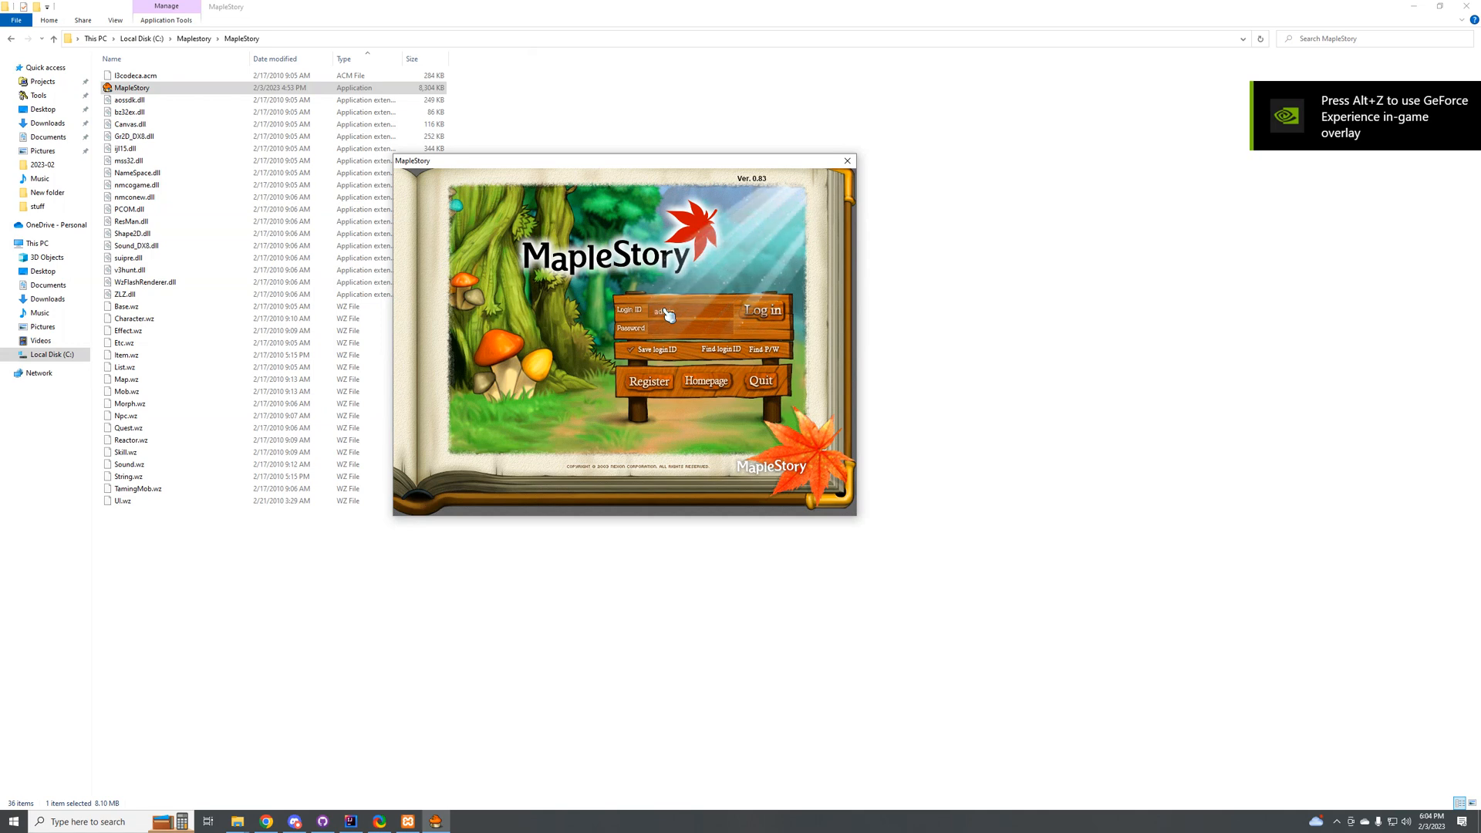
{"action": "key", "text": "Tab"}
{"action": "type", "text": "admi*****"}
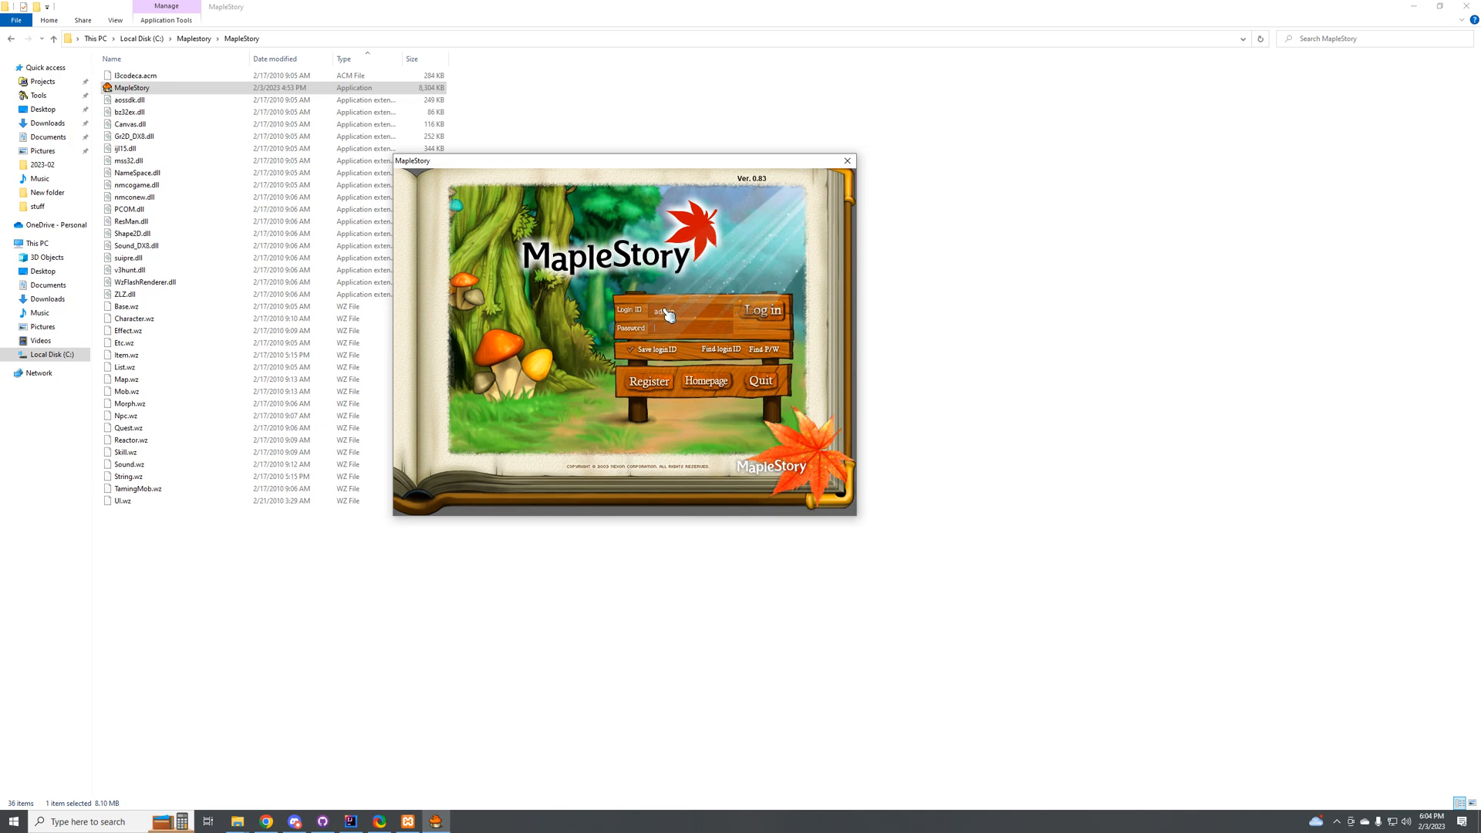
{"action": "key", "text": "Return"}
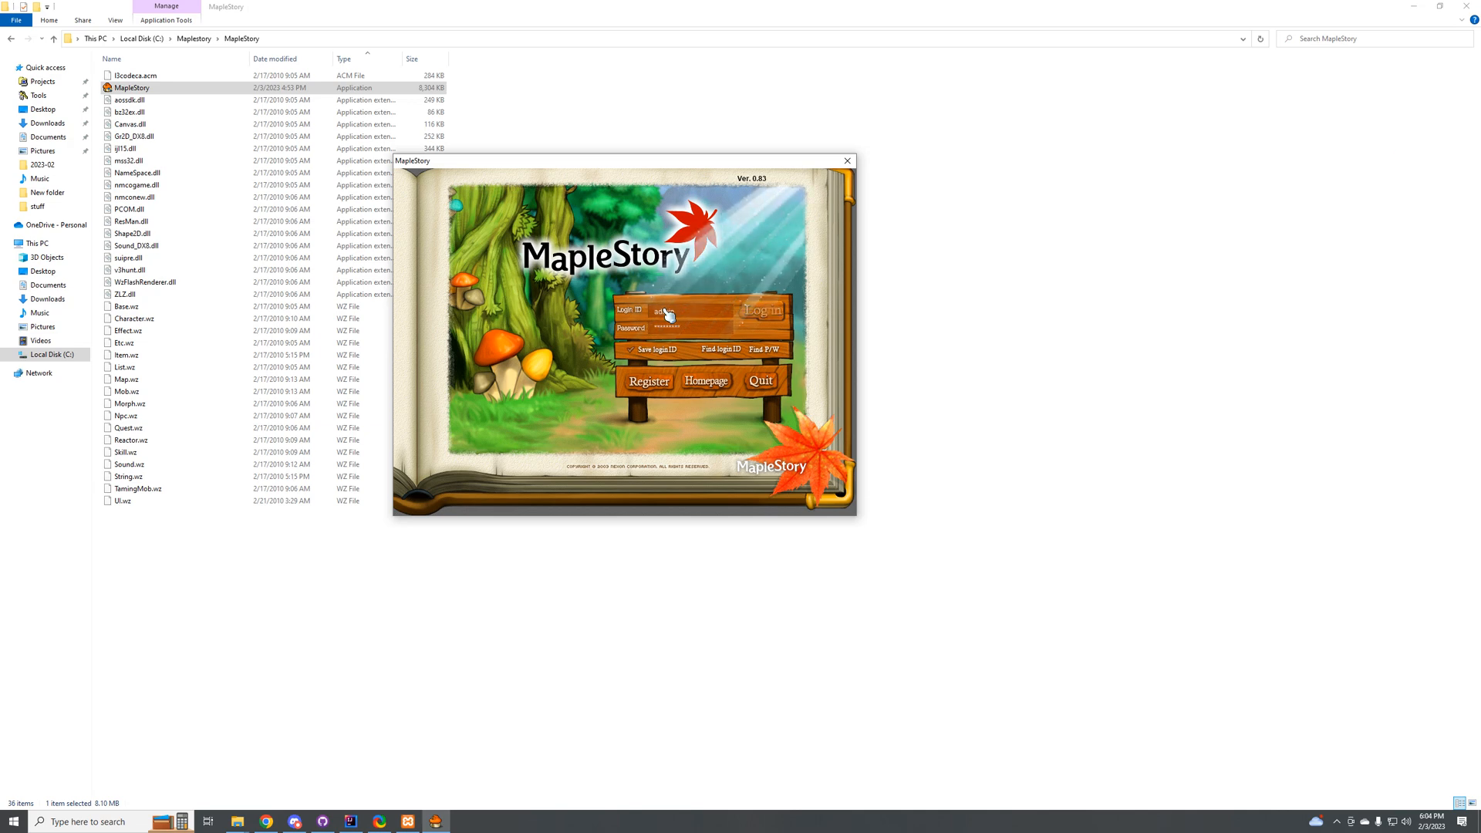
Step: Open the Windows volume mixer and lower the MapleStory application's volume to near the minimum
{"action": "right_click", "coordinate": [1405, 822]}
{"action": "left_click", "coordinate": [1380, 680]}
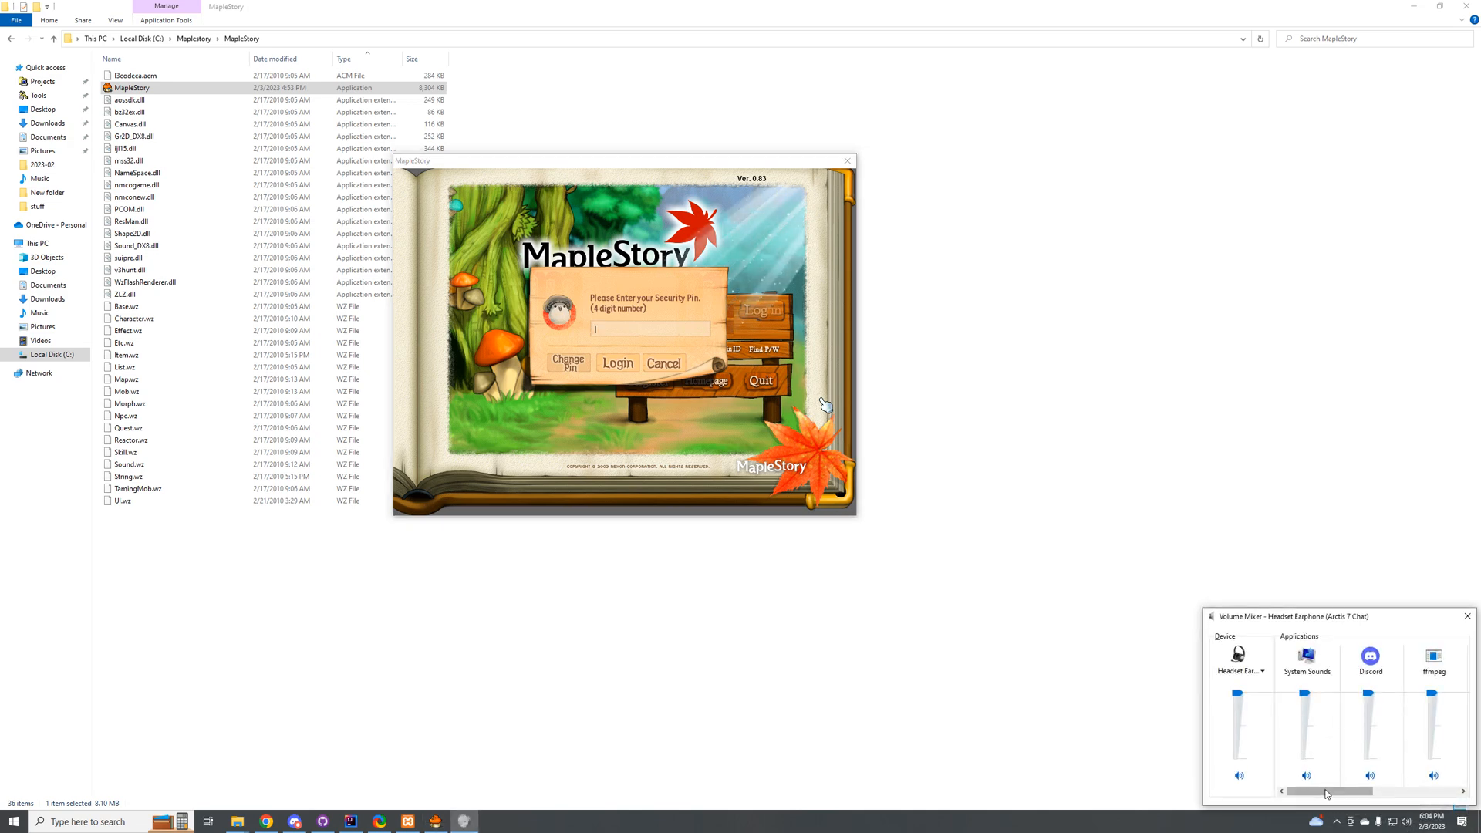
{"action": "left_click_drag", "start_coordinate": [1326, 794], "coordinate": [1413, 795]}
{"action": "left_click_drag", "start_coordinate": [1431, 693], "coordinate": [1432, 752]}
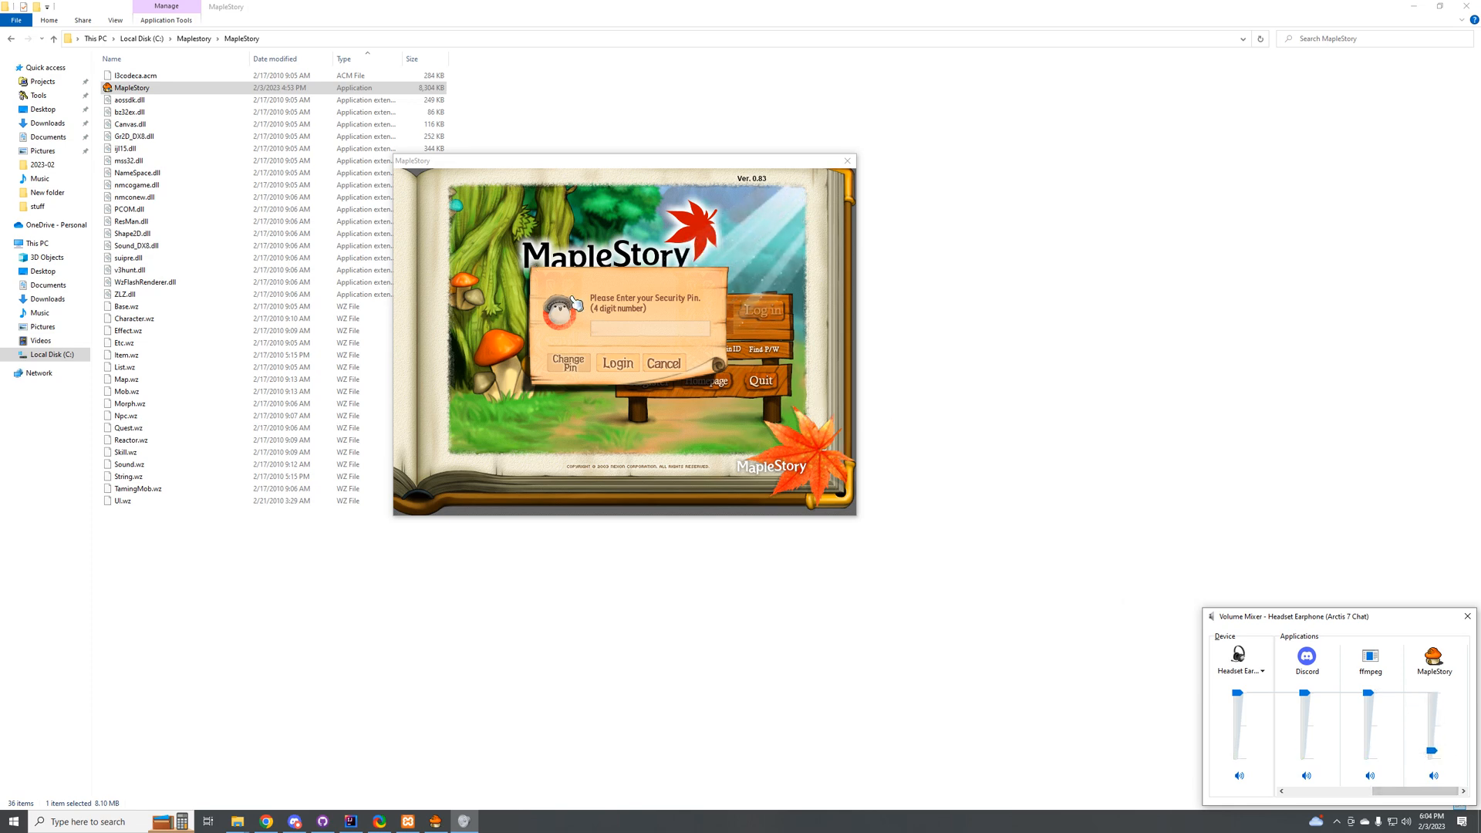
Step: Try to submit a four-digit security PIN for the account using the game's soft keyboard
{"action": "left_click", "coordinate": [614, 330]}
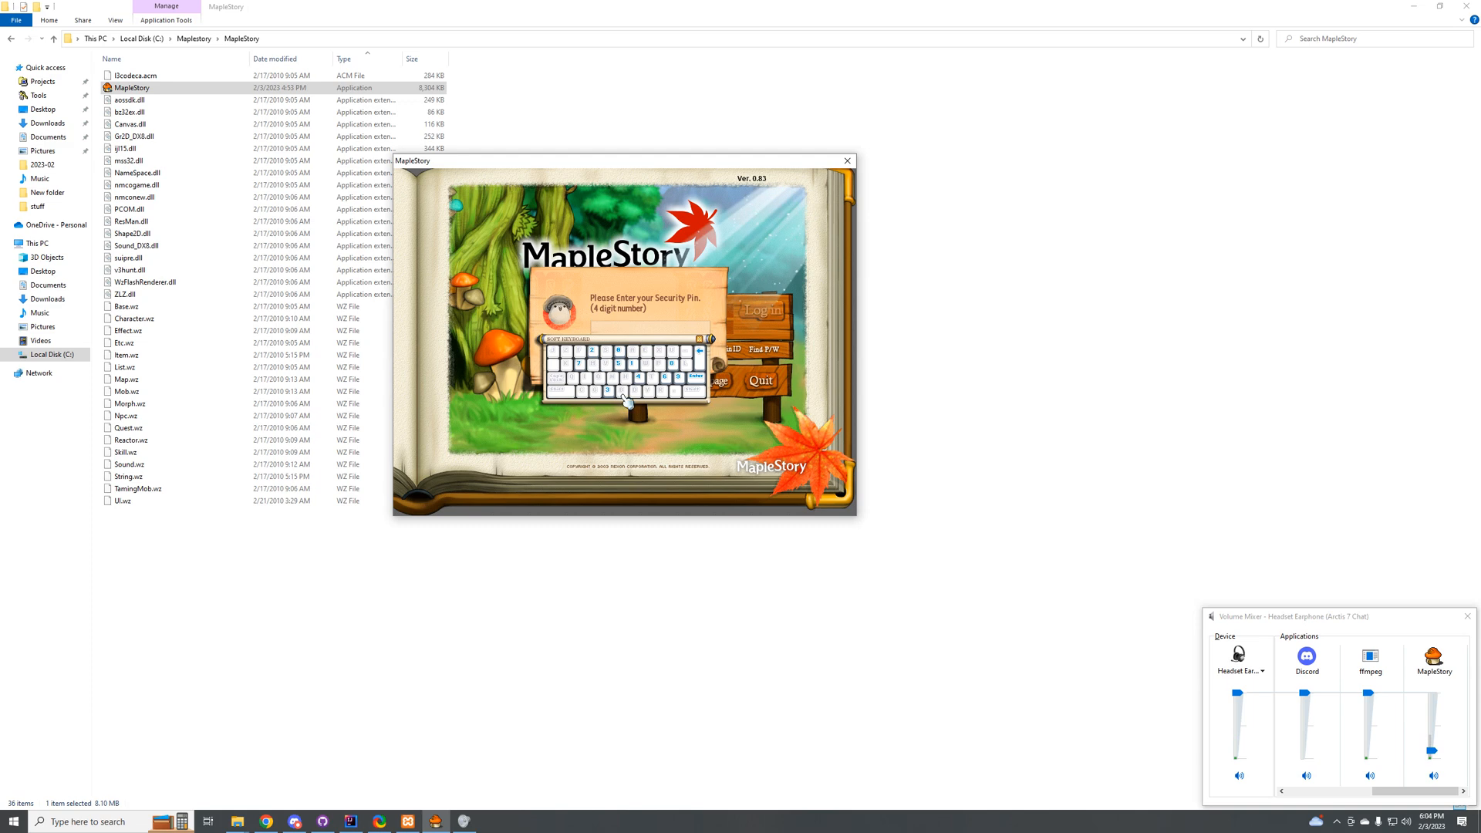
{"action": "left_click", "coordinate": [637, 378]}
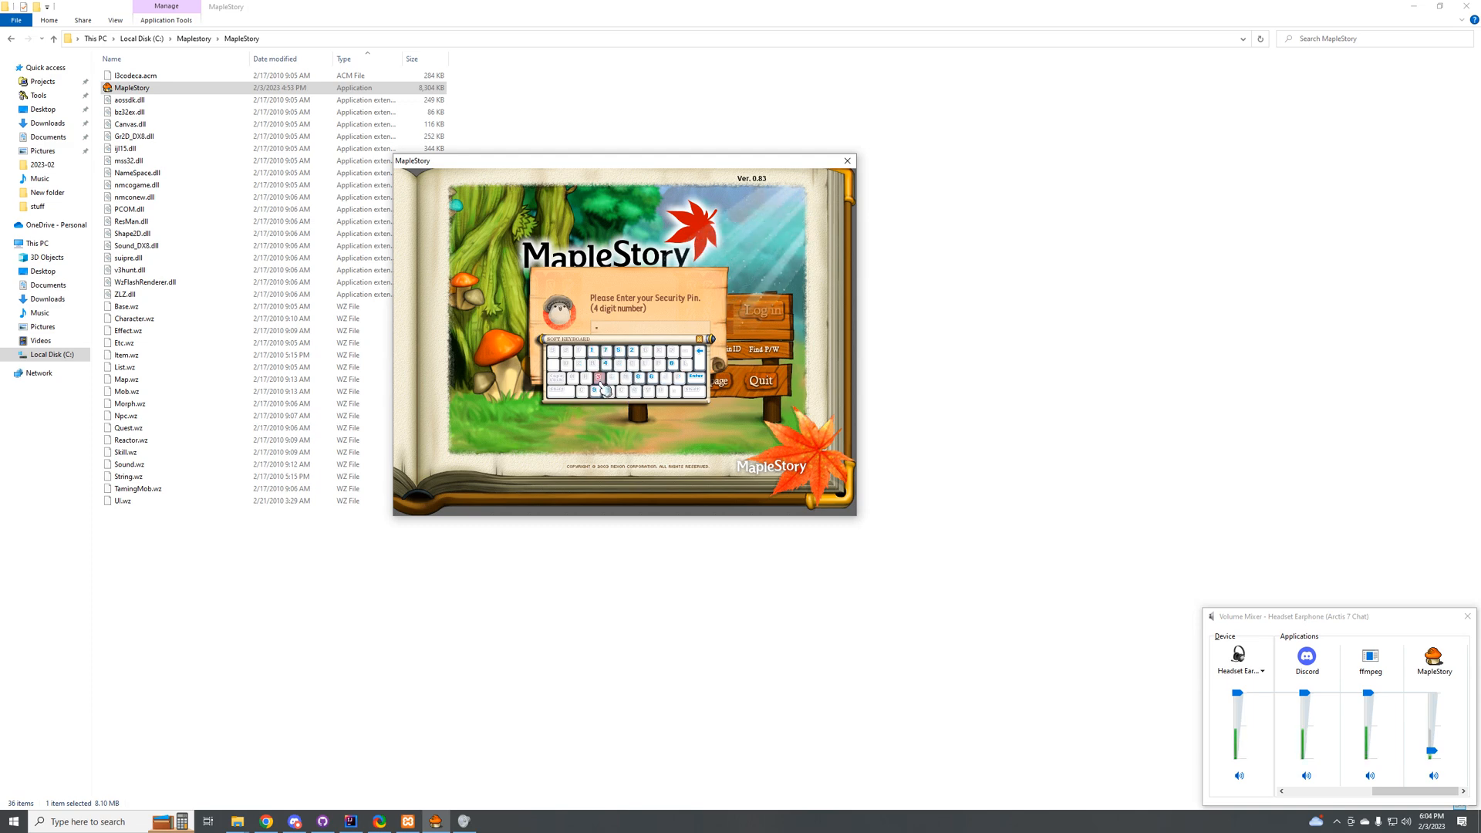
{"action": "left_click", "coordinate": [607, 375]}
{"action": "left_click", "coordinate": [592, 354]}
{"action": "left_click", "coordinate": [565, 353]}
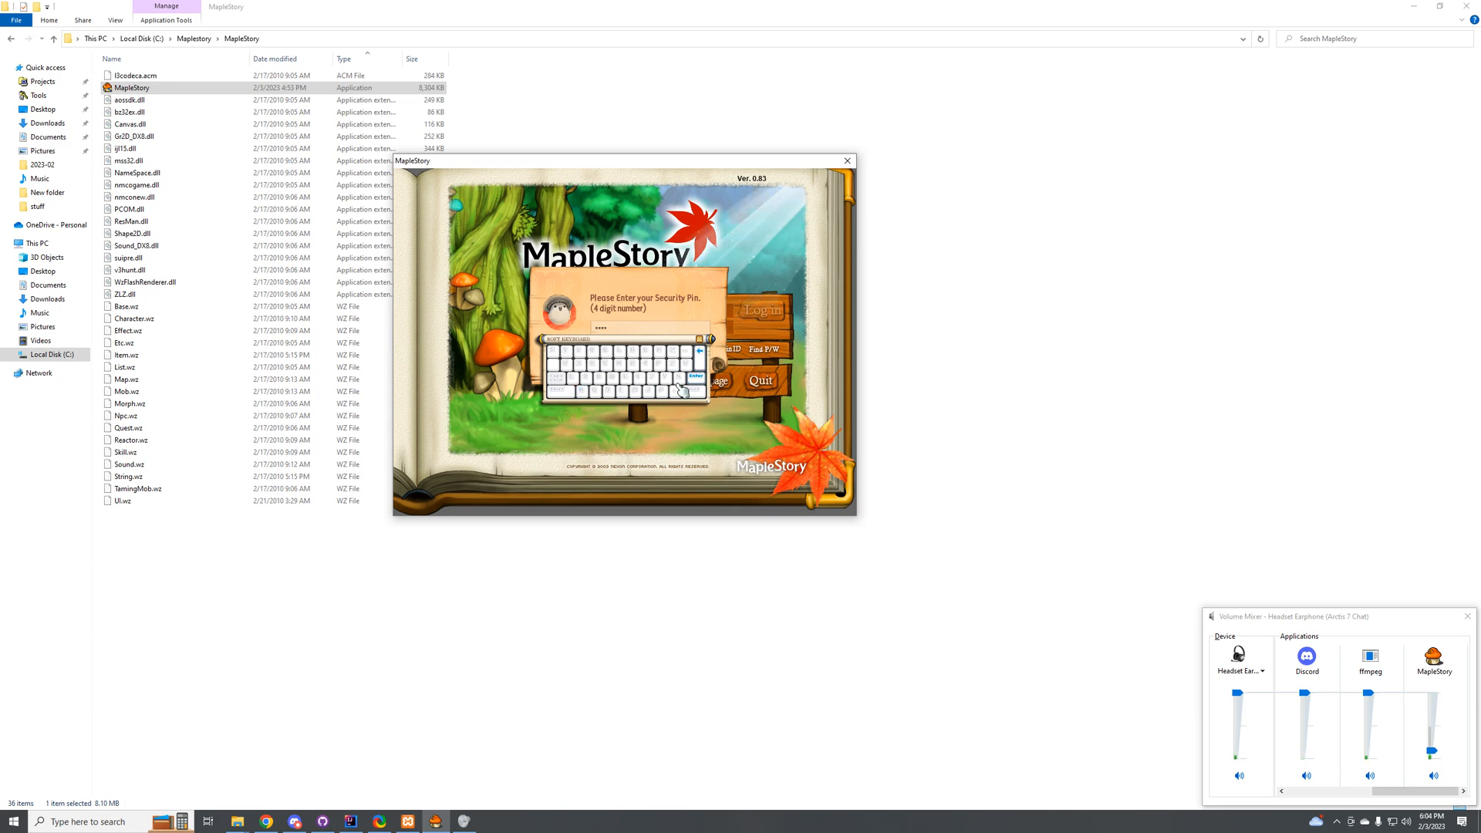
{"action": "left_click", "coordinate": [691, 379]}
{"action": "left_click", "coordinate": [617, 363]}
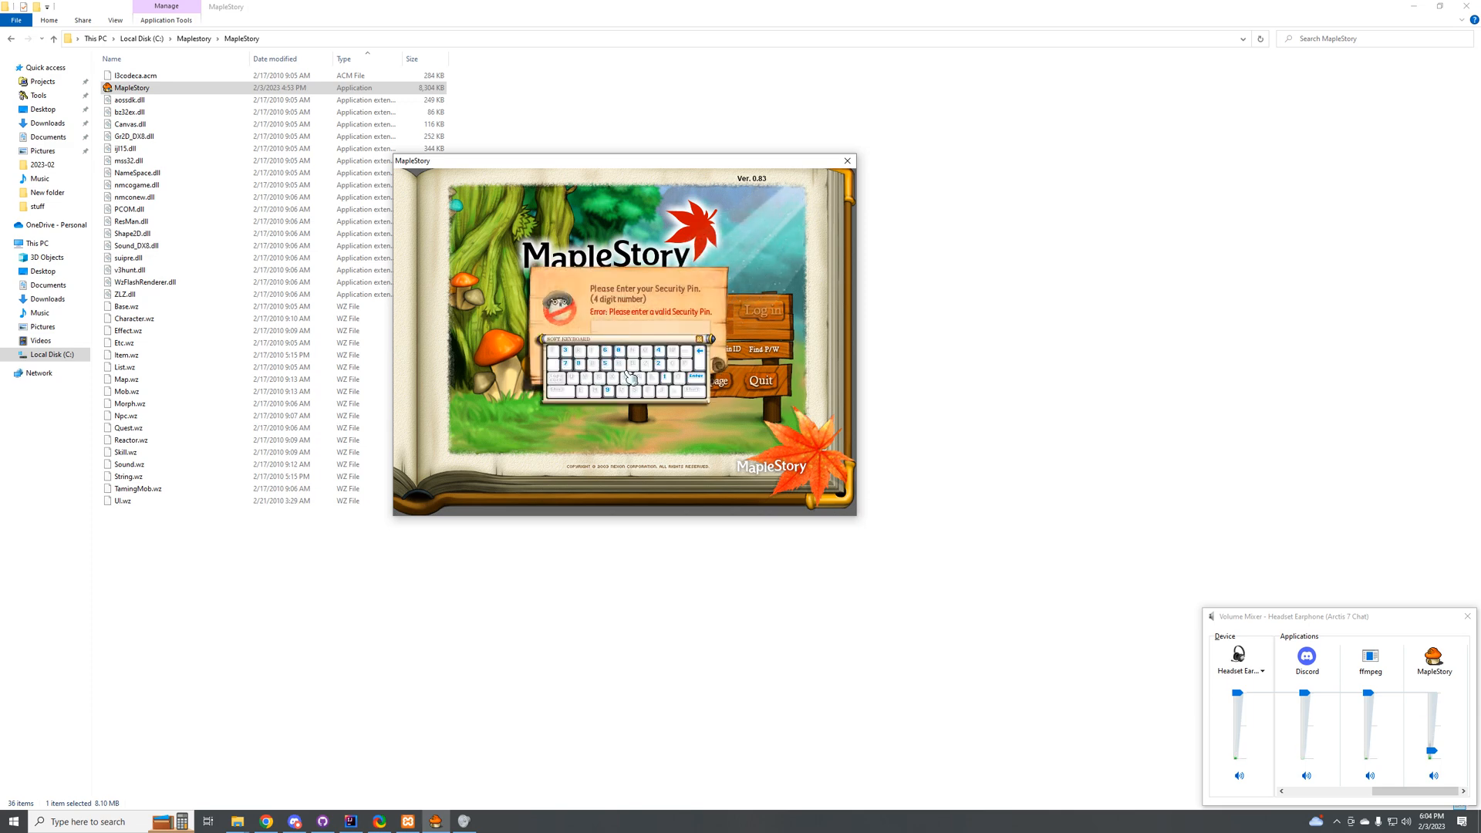
Step: Enter the four-digit security PIN again and retry the login
{"action": "left_click", "coordinate": [671, 377]}
{"action": "left_click", "coordinate": [617, 378]}
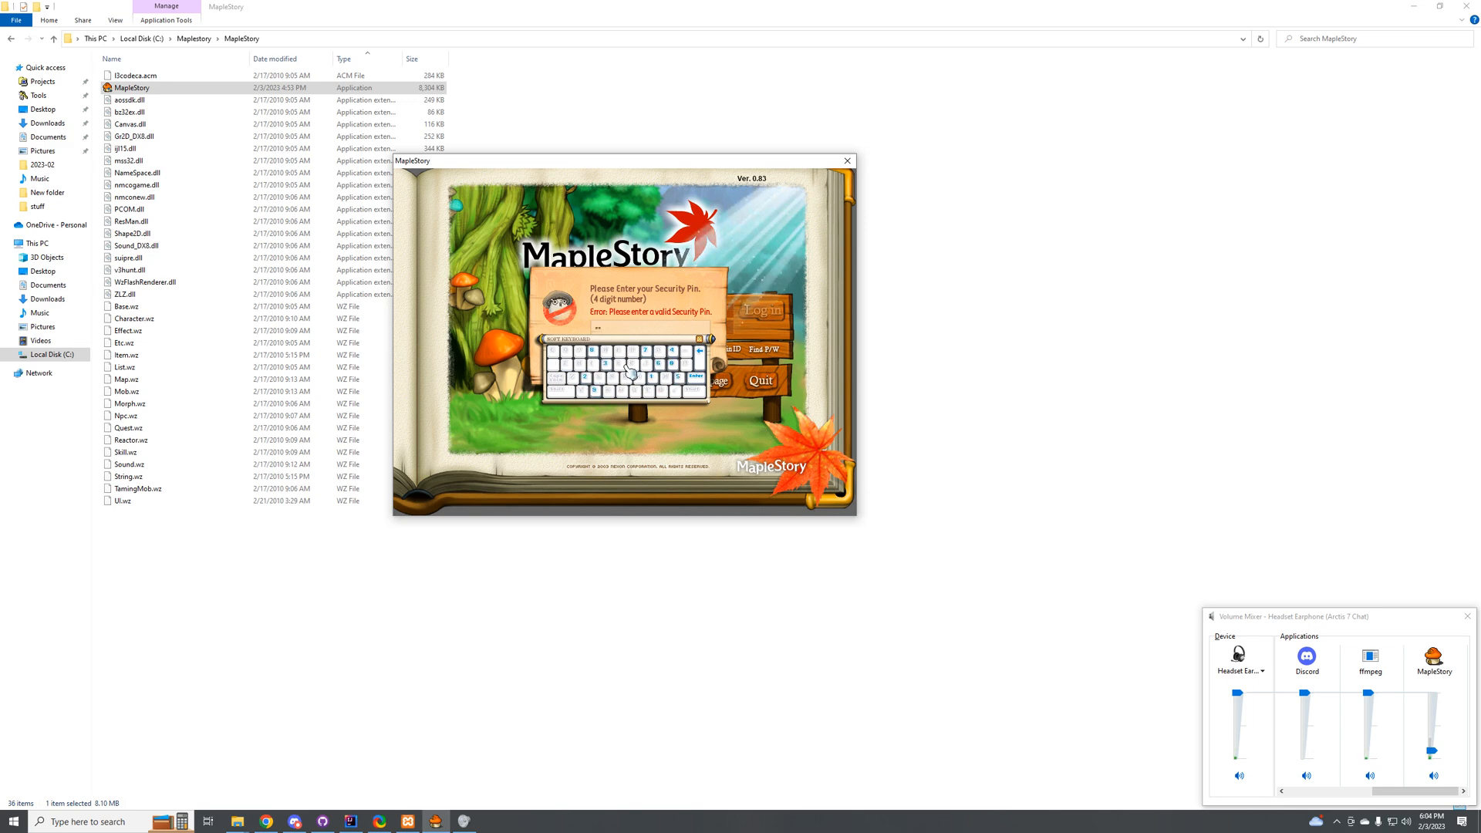
{"action": "left_click", "coordinate": [615, 366]}
{"action": "left_click", "coordinate": [595, 390]}
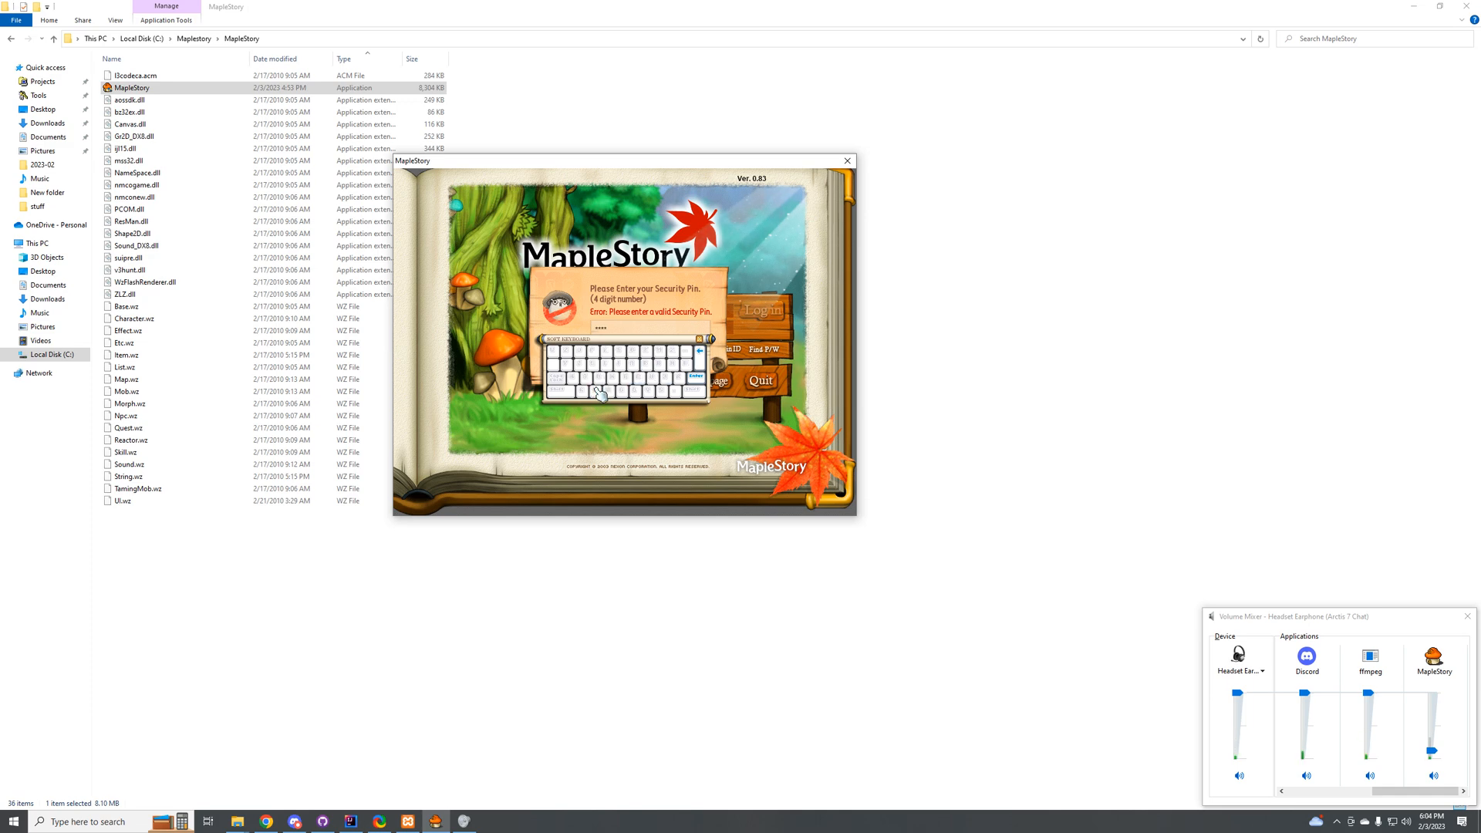
{"action": "left_click", "coordinate": [693, 386]}
{"action": "left_click", "coordinate": [617, 366]}
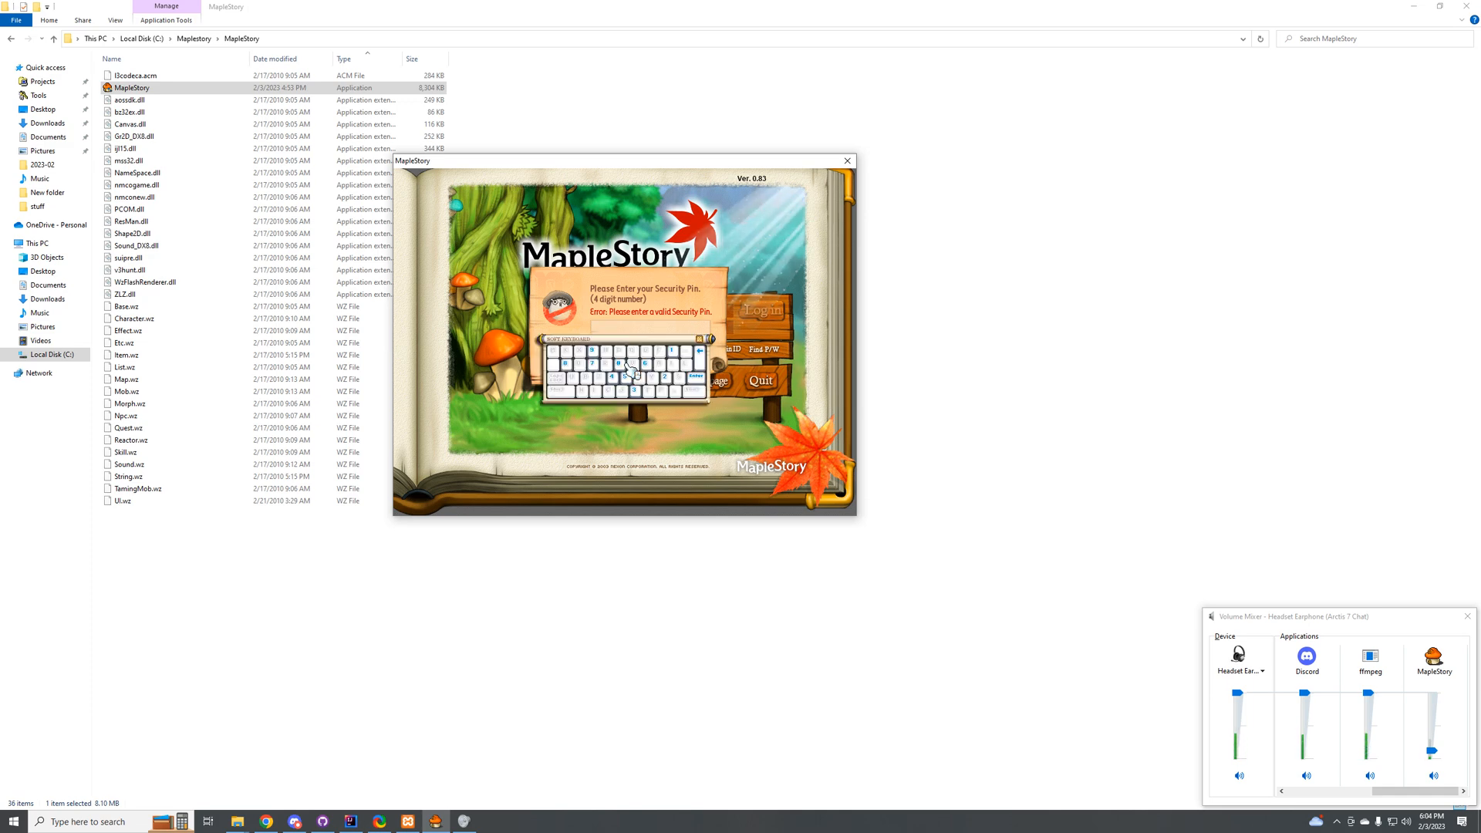
Step: Return to config.yaml in a maximized IntelliJ IDEA, search for "pin", and set ENABLE_PIN to false
{"action": "left_click", "coordinate": [355, 819]}
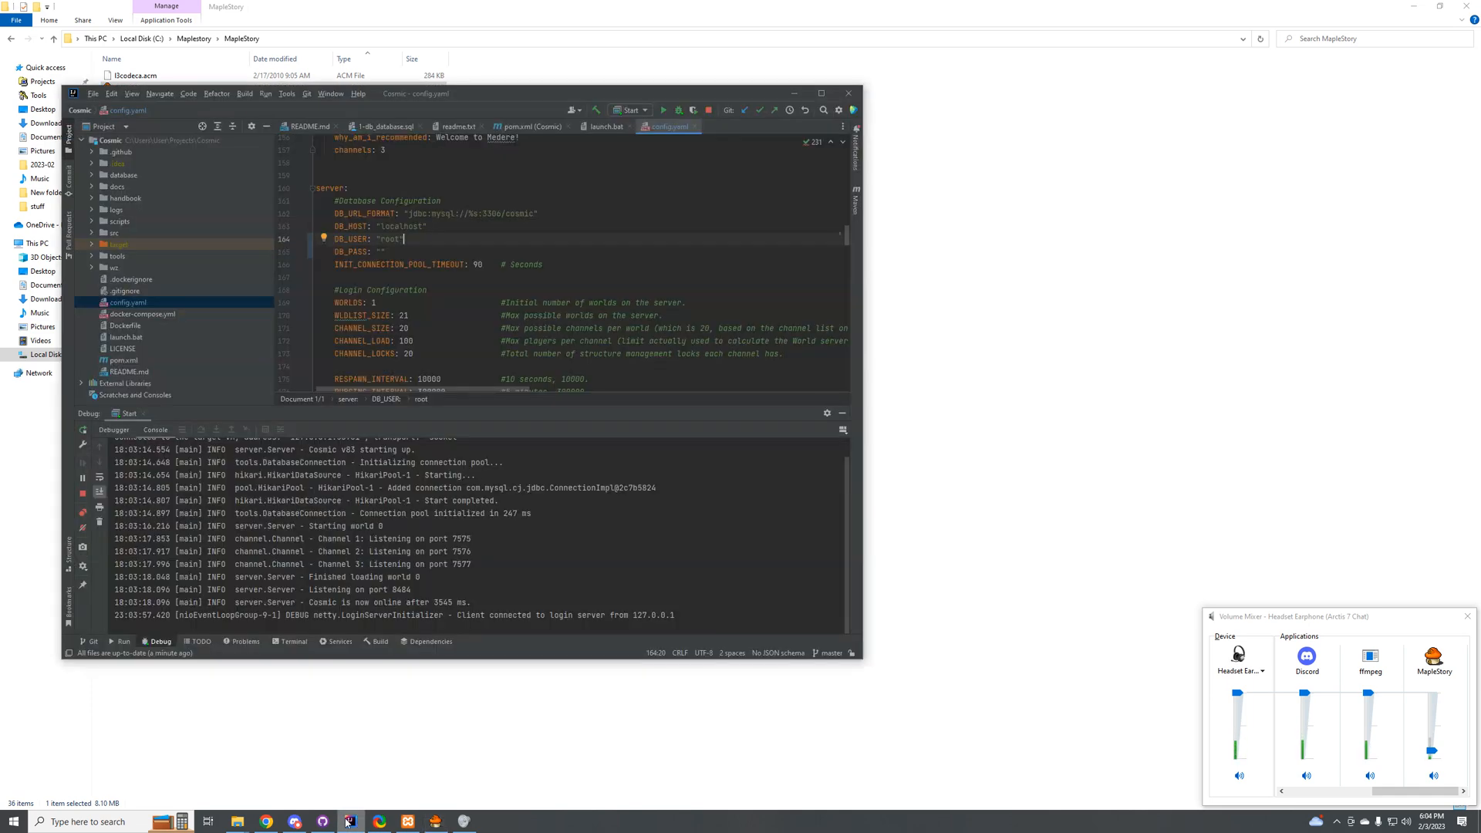
{"action": "double_click", "coordinate": [482, 104]}
{"action": "scroll", "coordinate": [1254, 192], "scroll_direction": "up", "scroll_amount": 20}
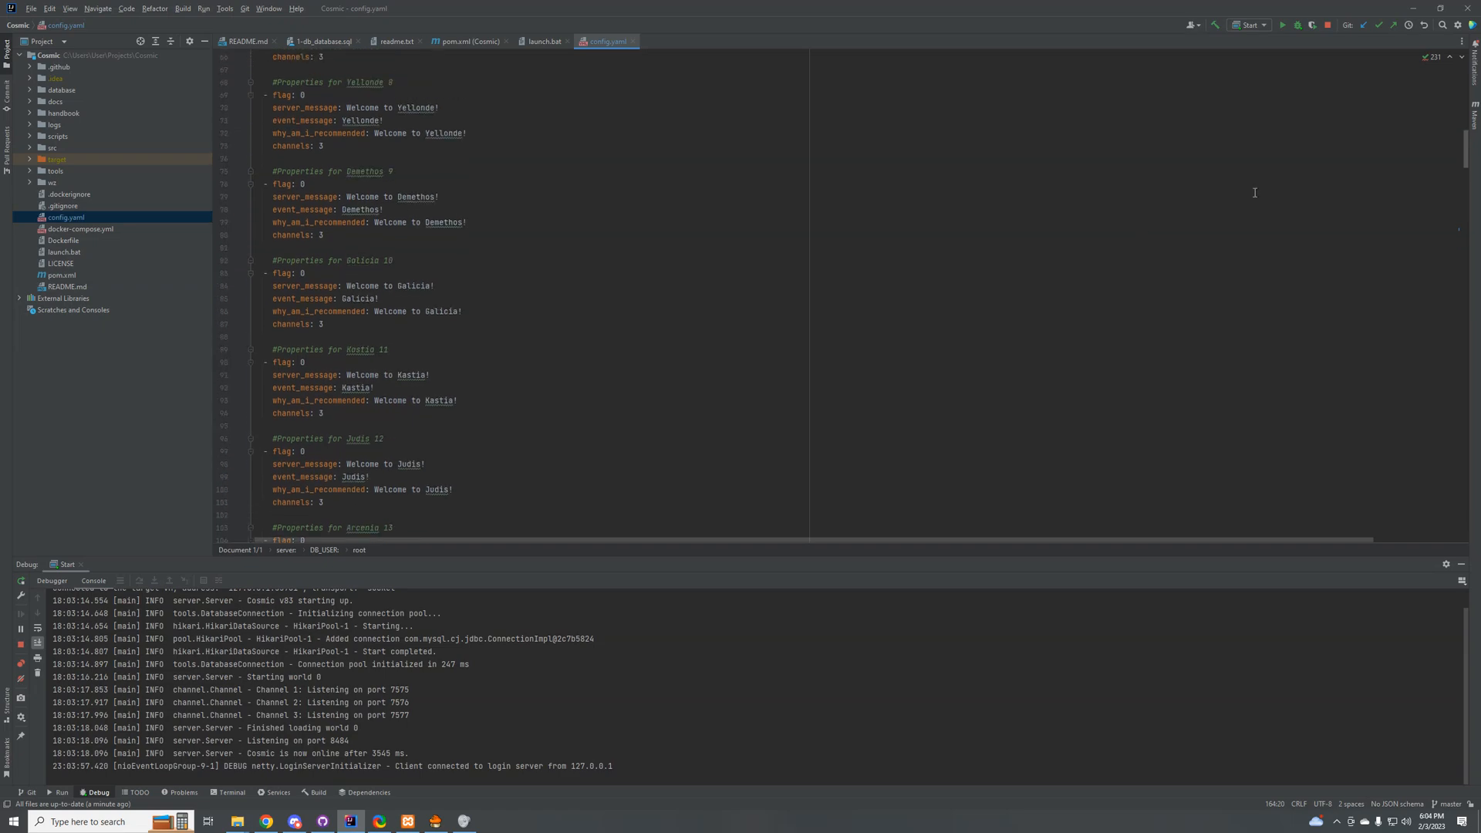
{"action": "scroll", "coordinate": [1255, 192], "scroll_direction": "up", "scroll_amount": 17}
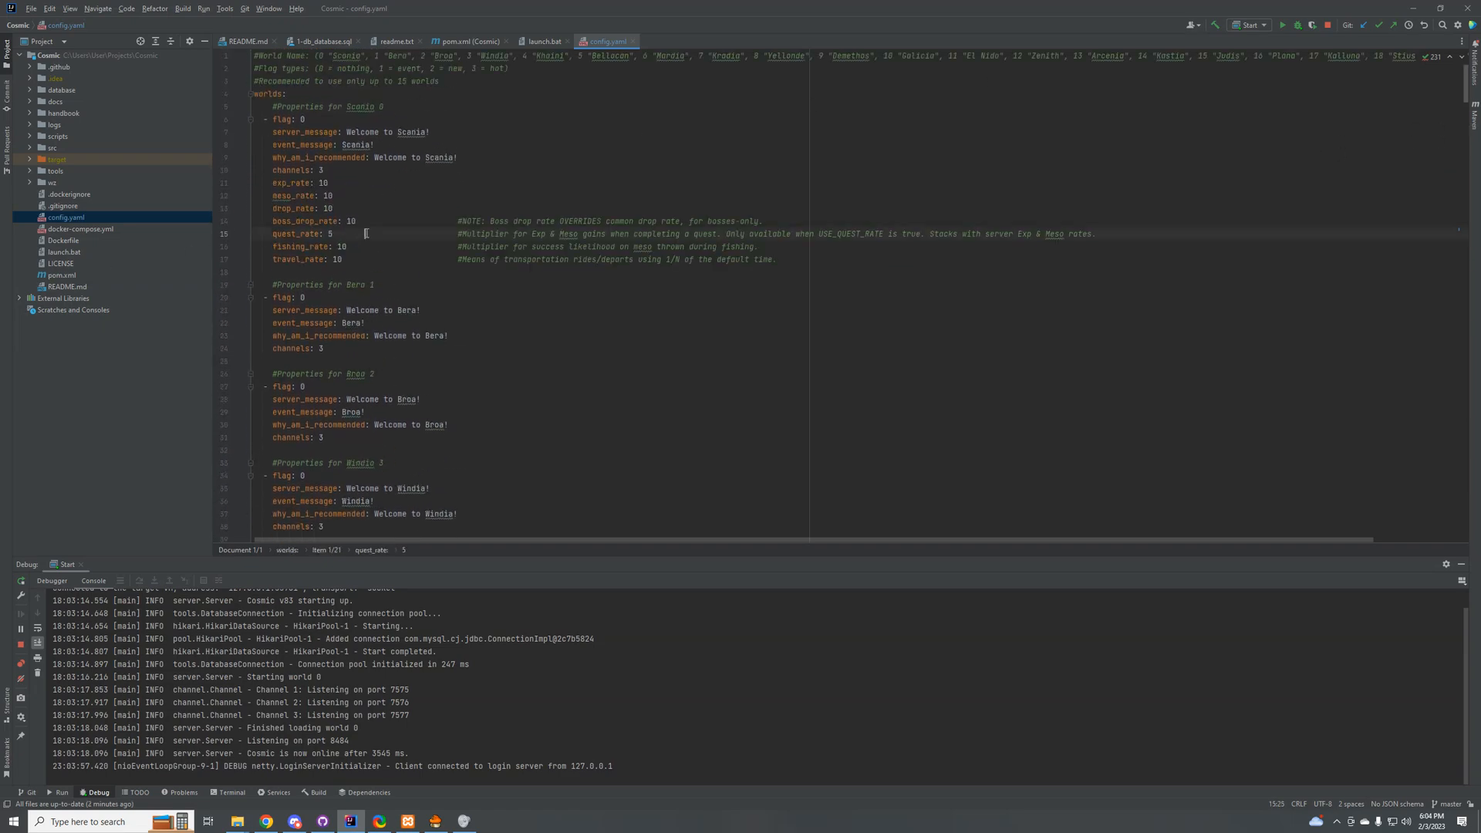
{"action": "key", "text": "ctrl+f"}
{"action": "type", "text": "pin"}
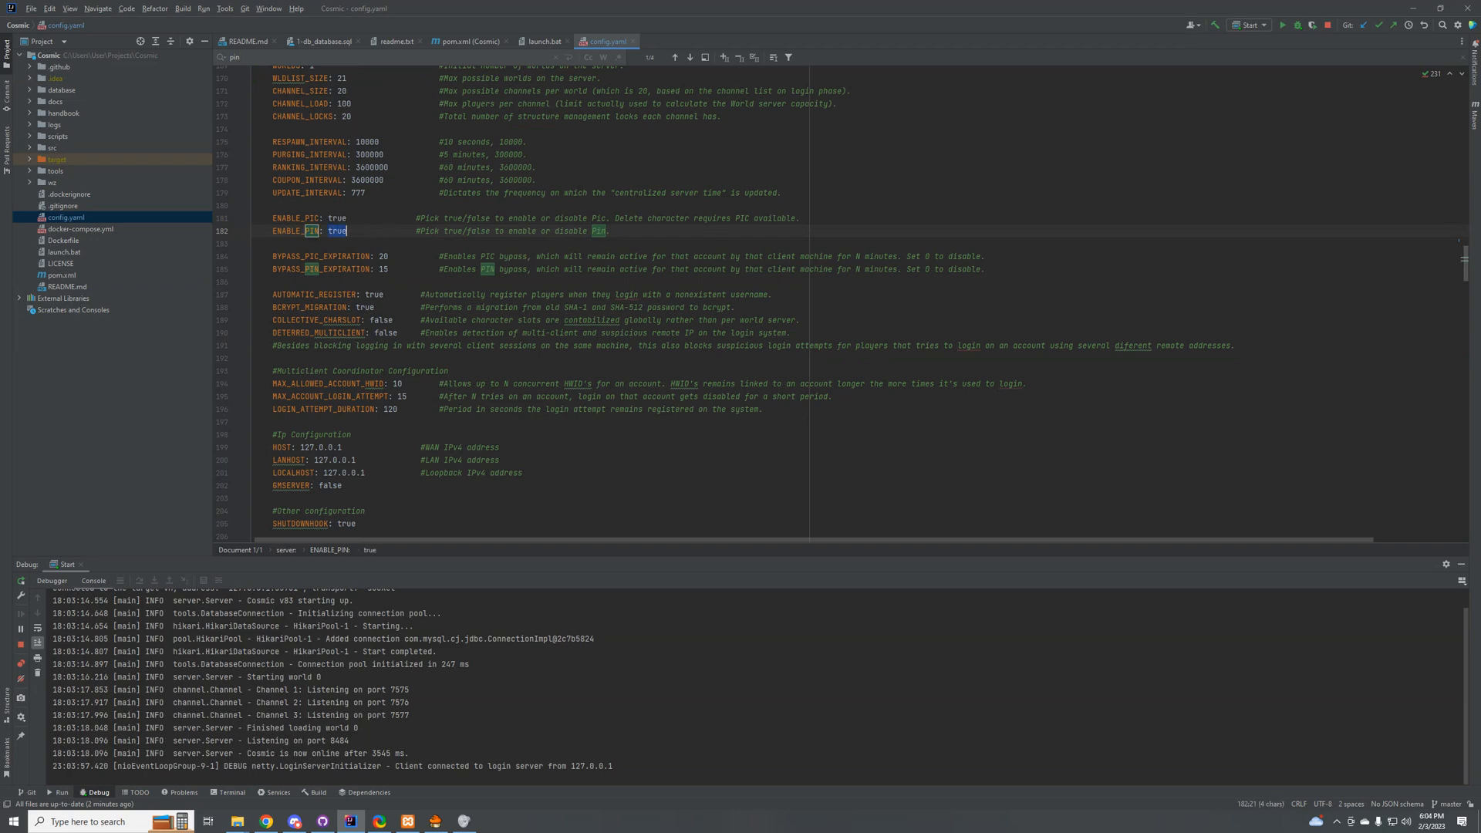
{"action": "type", "text": "false"}
{"action": "type", "text": "f"}
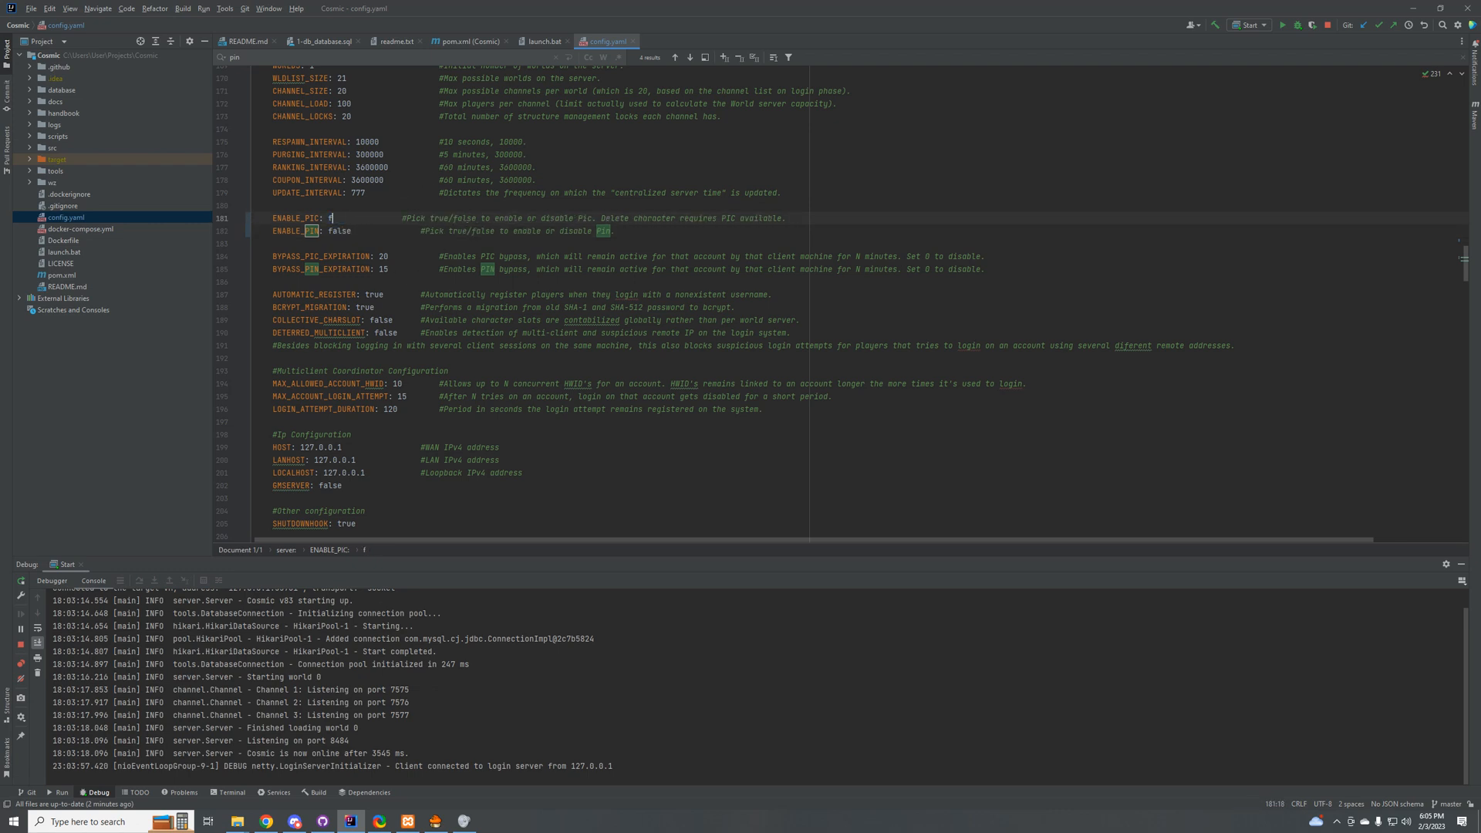
{"action": "type", "text": "alse"}
Step: Set ENABLE_PIC to false in config.yaml, and change it back to true
{"action": "type", "text": "true"}
Step: Close the MapleStory client and restart the Cosmic server in debug mode
{"action": "left_click", "coordinate": [1327, 24]}
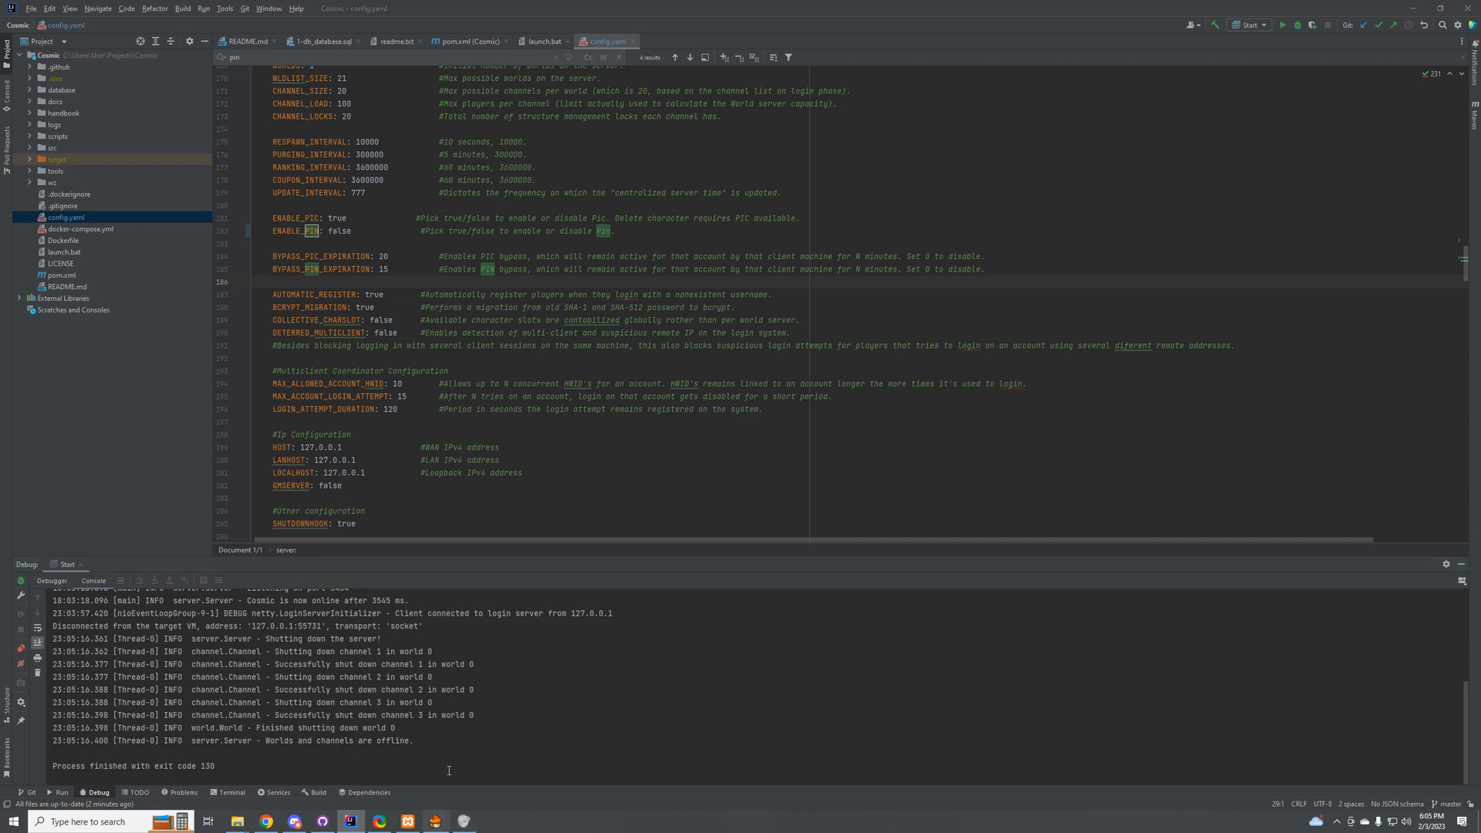
{"action": "left_click", "coordinate": [439, 819]}
{"action": "left_click", "coordinate": [744, 433]}
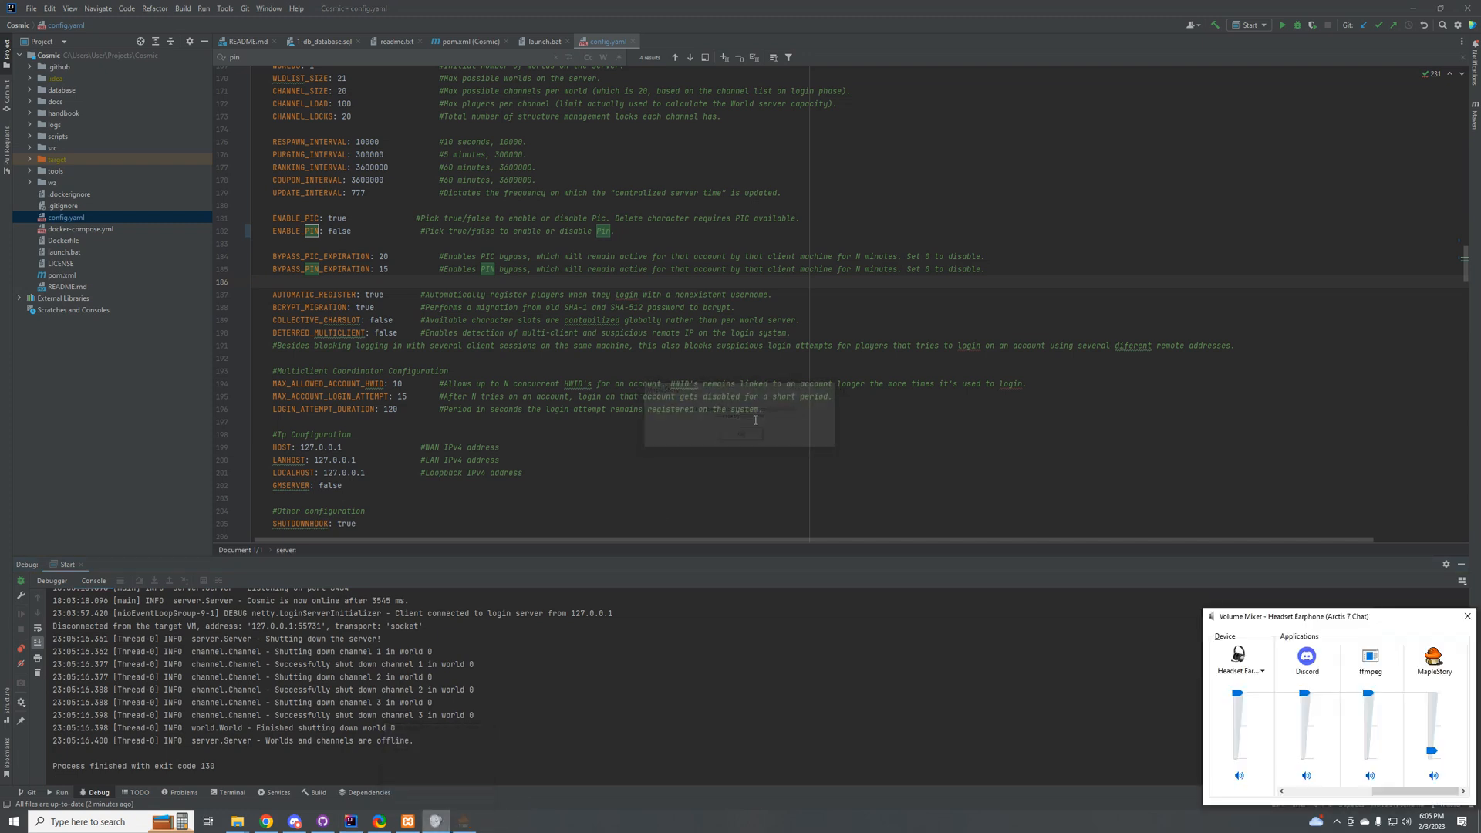
{"action": "left_click", "coordinate": [1297, 25]}
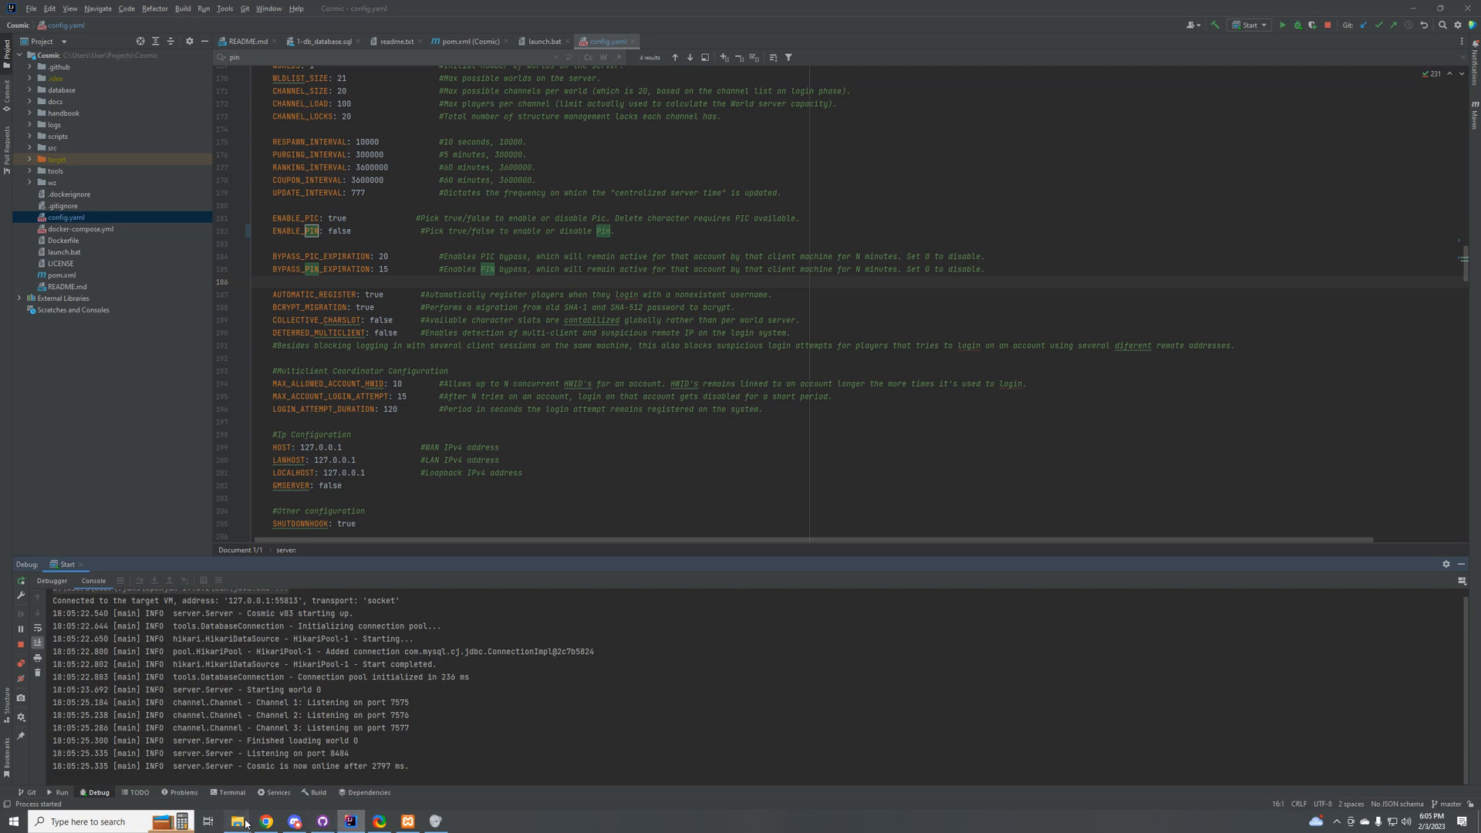
Step: Launch the MapleStory client from its folder in File Explorer and close the compatibility warning with future display turned off
{"action": "mouse_move", "coordinate": [238, 821]}
{"action": "left_click", "coordinate": [324, 772]}
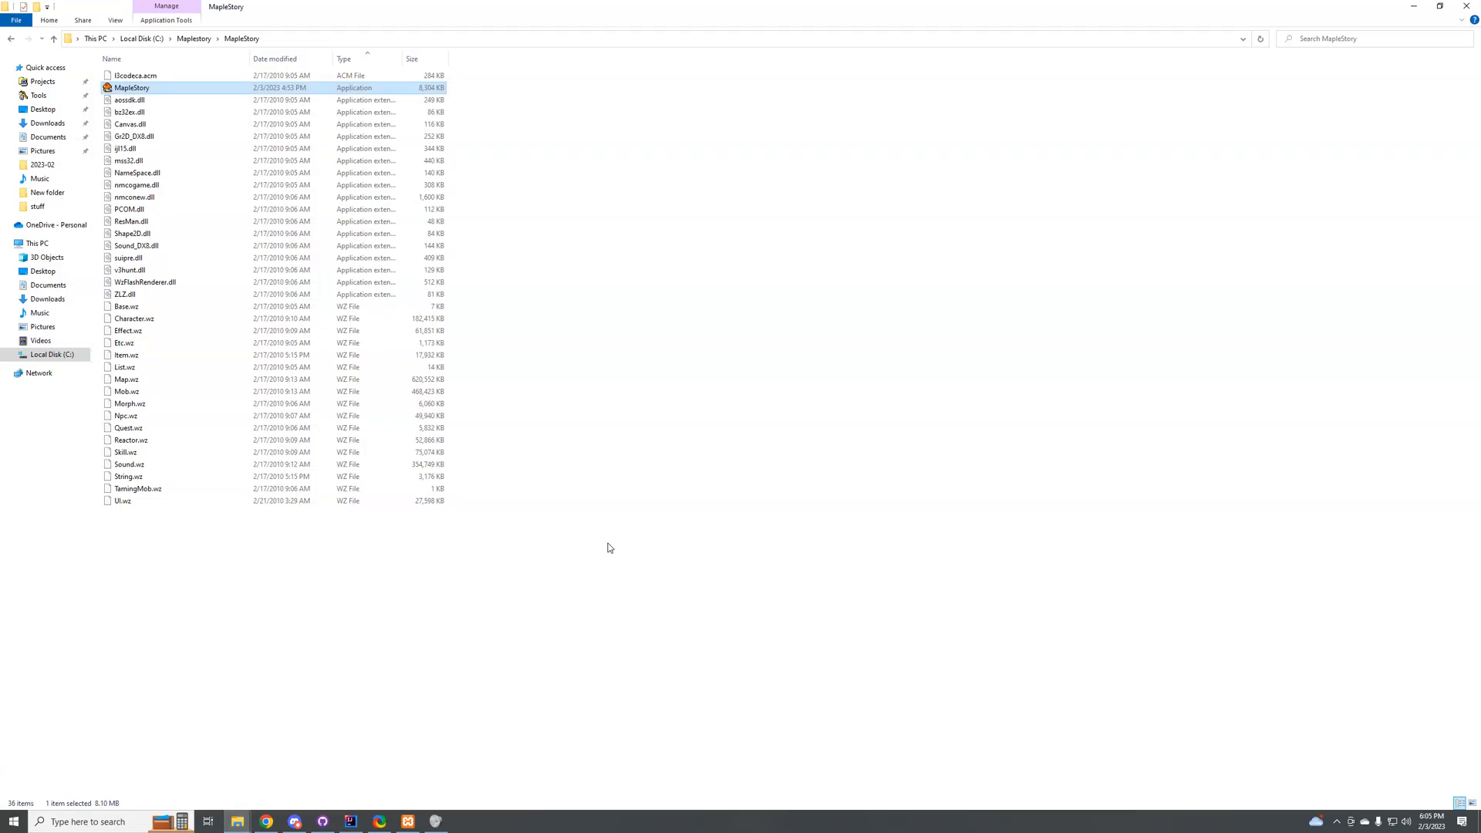
{"action": "double_click", "coordinate": [169, 89]}
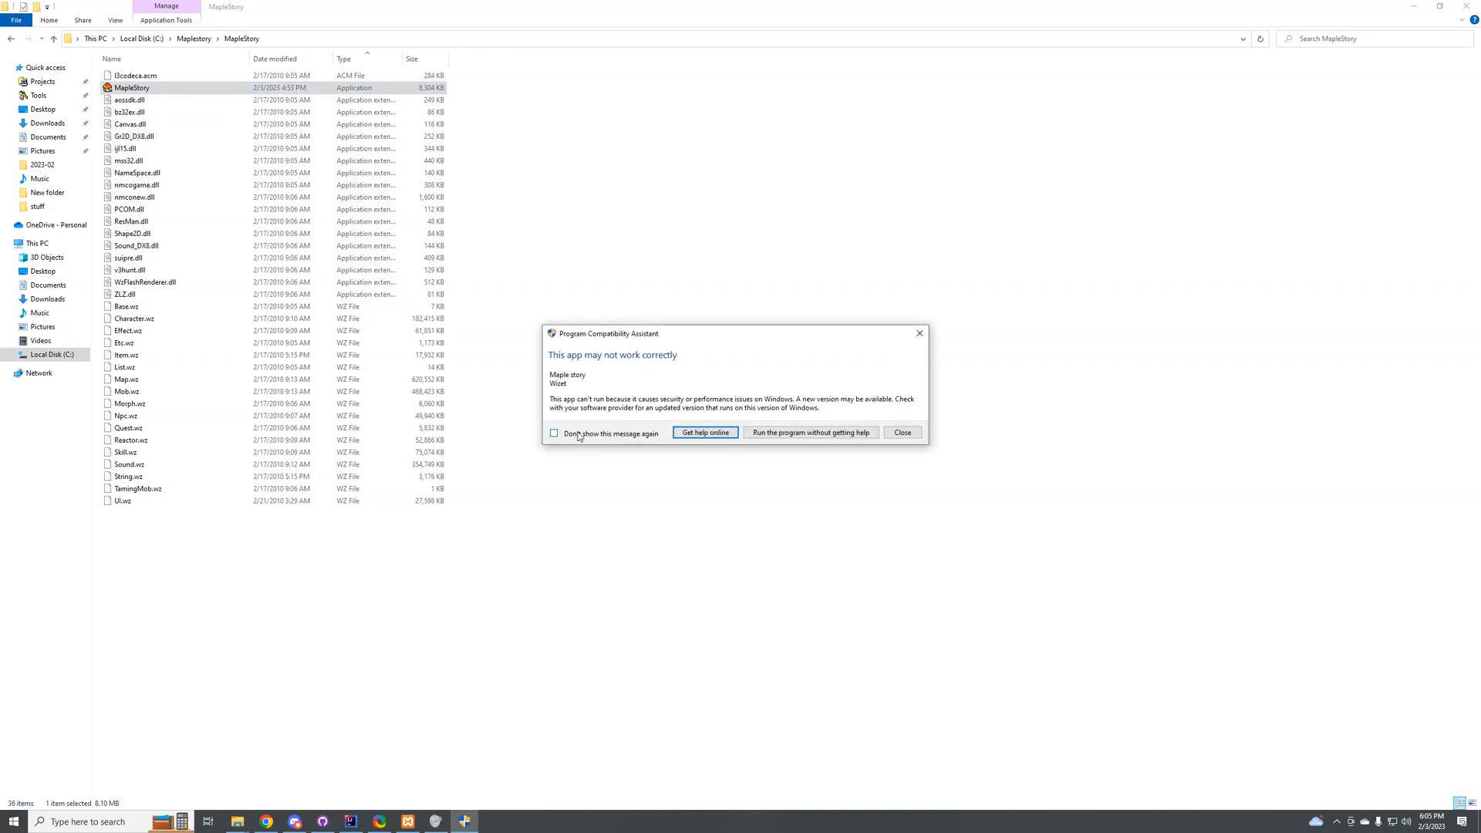
{"action": "left_click", "coordinate": [904, 433]}
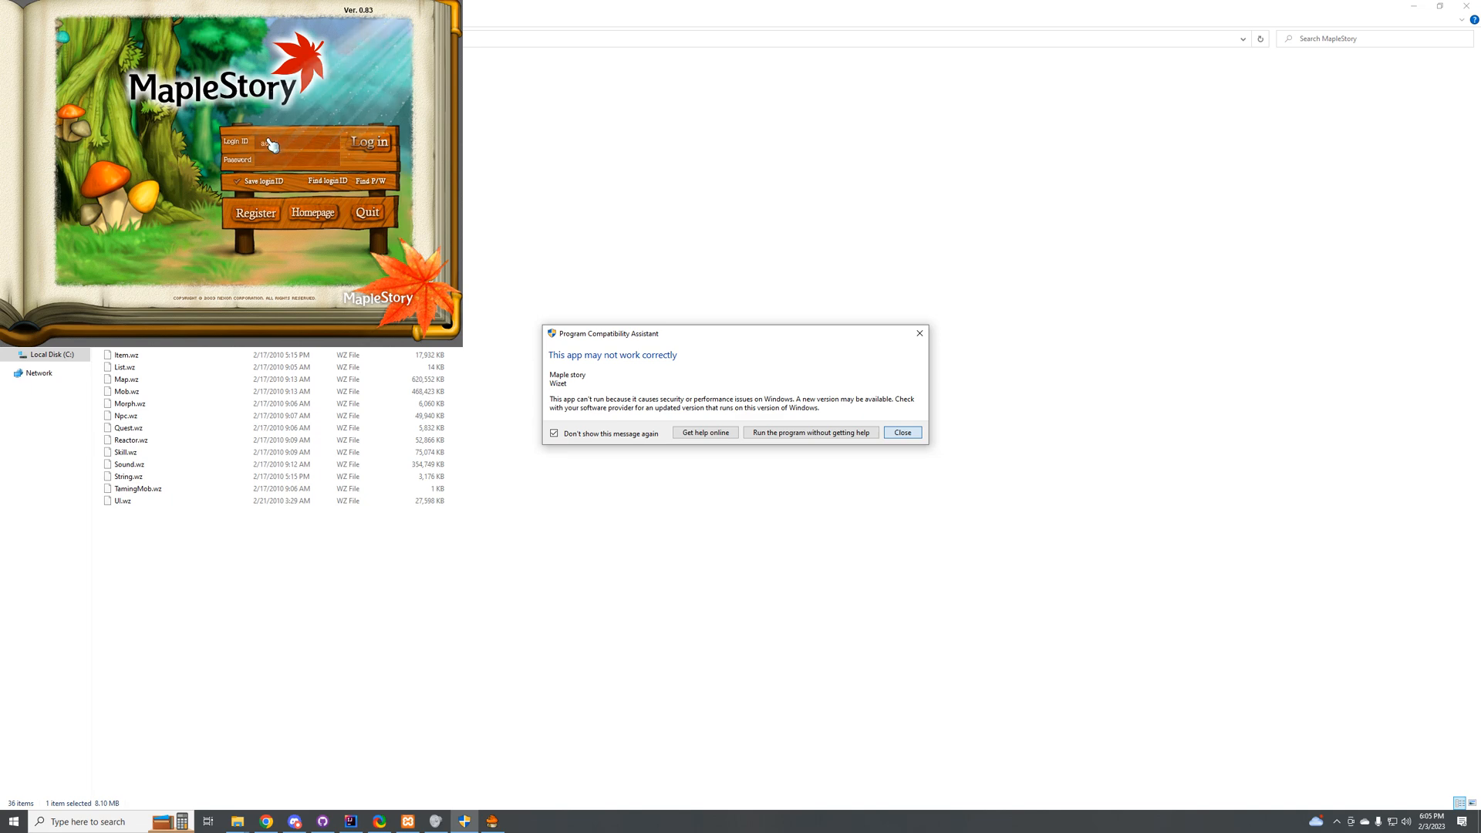
Step: Log in to the game with the login ID admin and the account password
{"action": "type", "text": "admin******"}
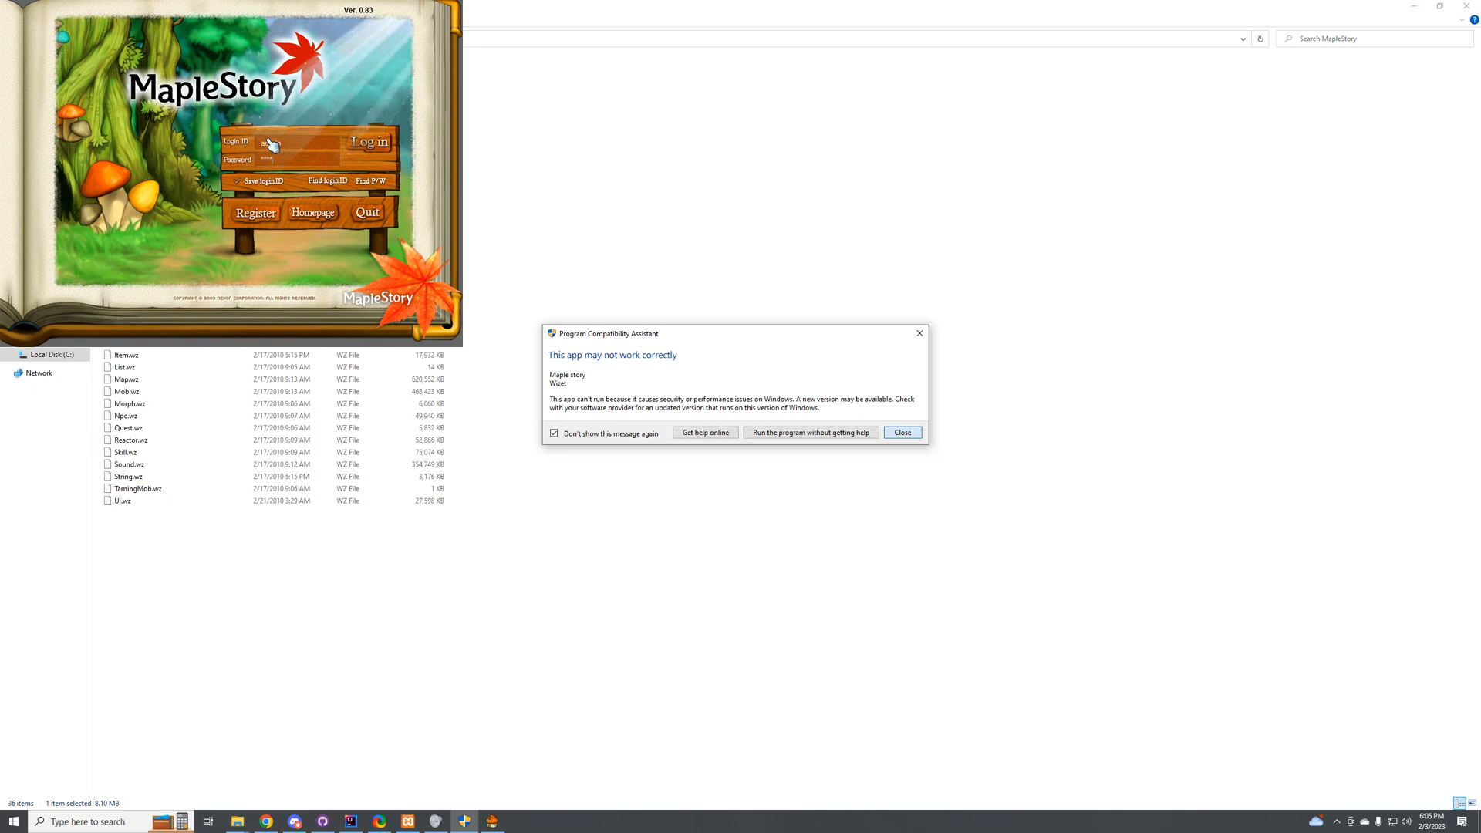
{"action": "key", "text": "Return"}
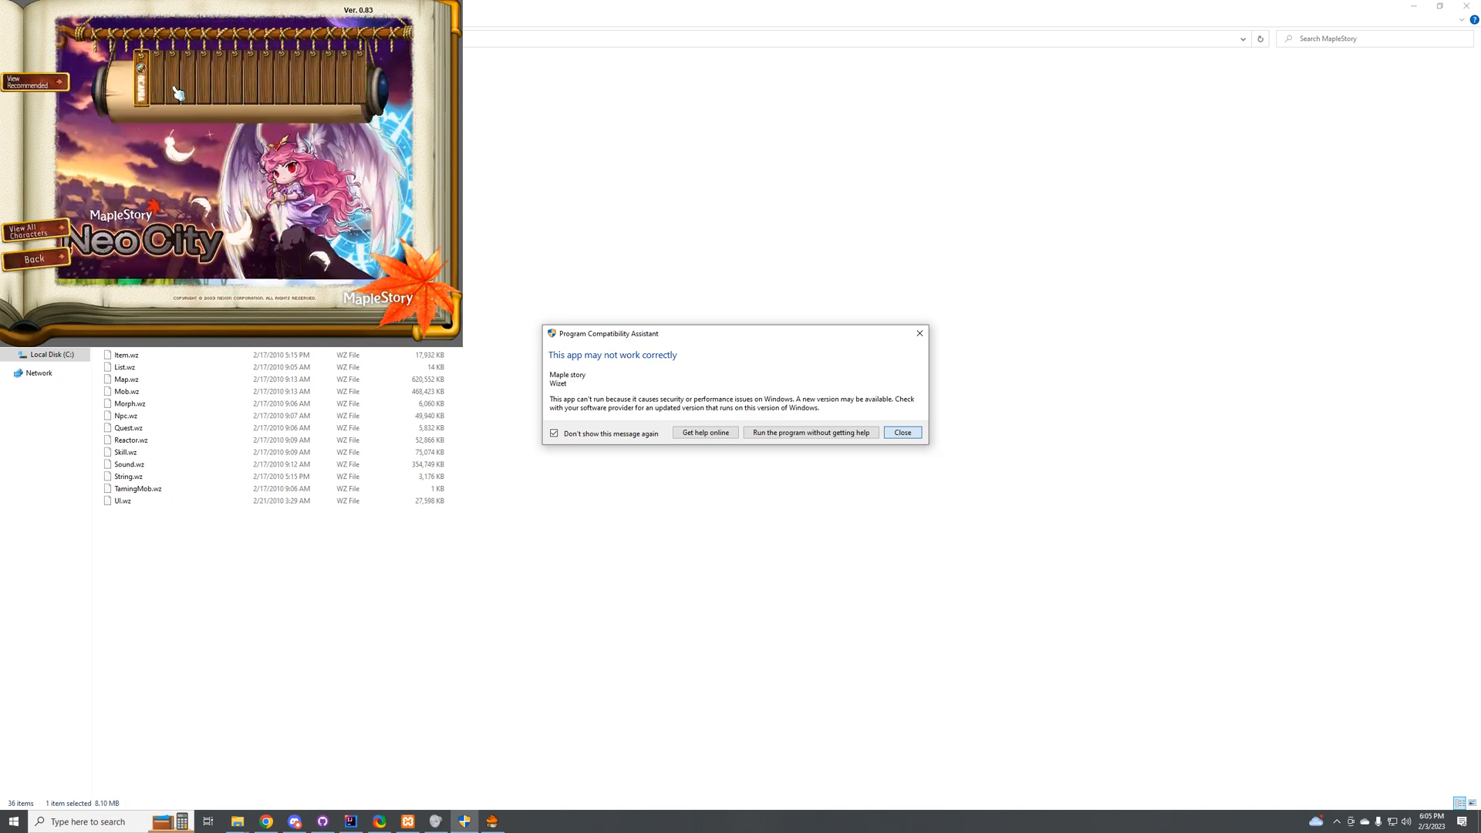
Step: Select the Scania world and enter its channel 2
{"action": "double_click", "coordinate": [157, 169]}
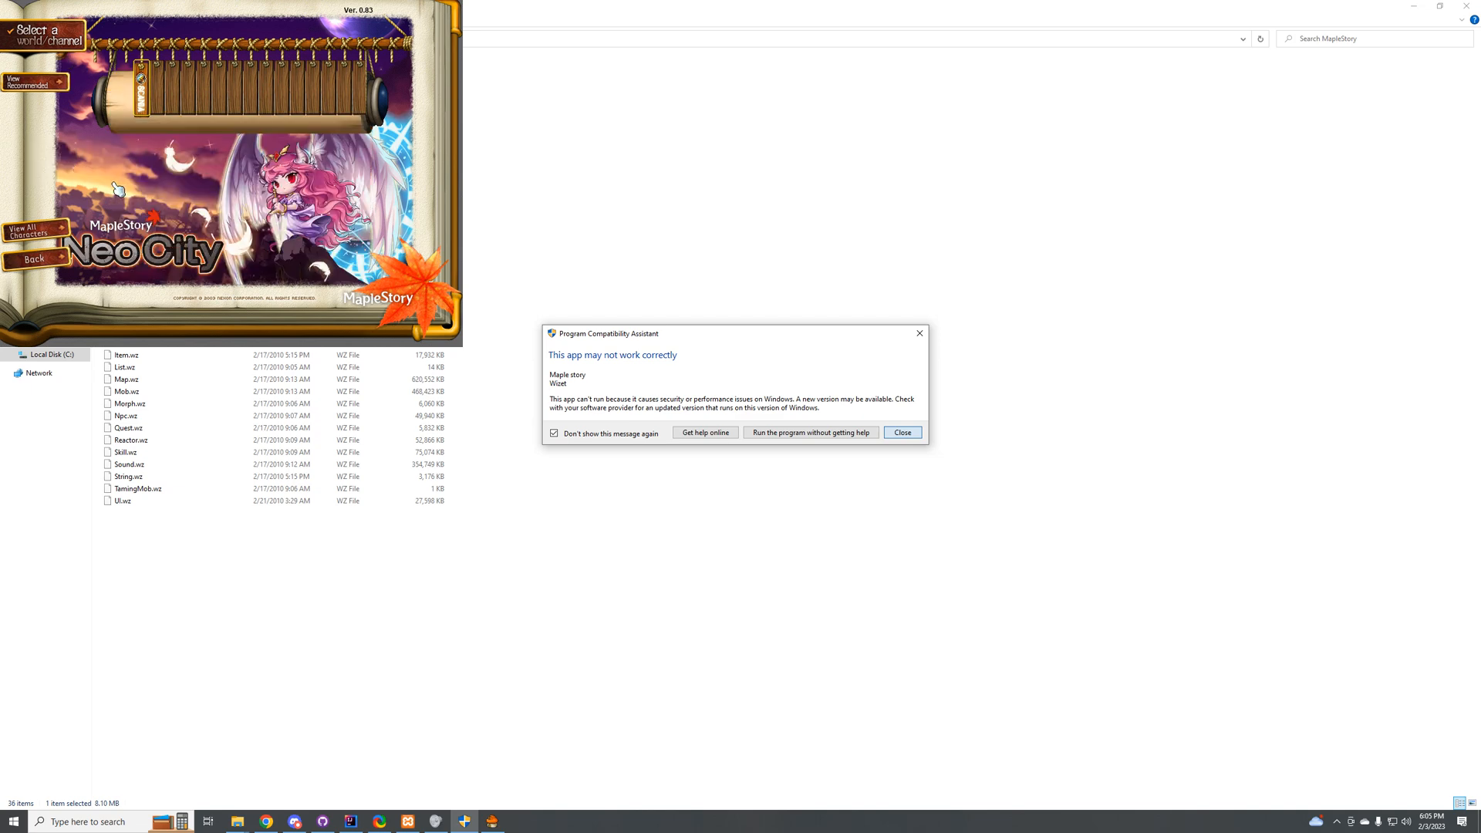
{"action": "left_click", "coordinate": [141, 91]}
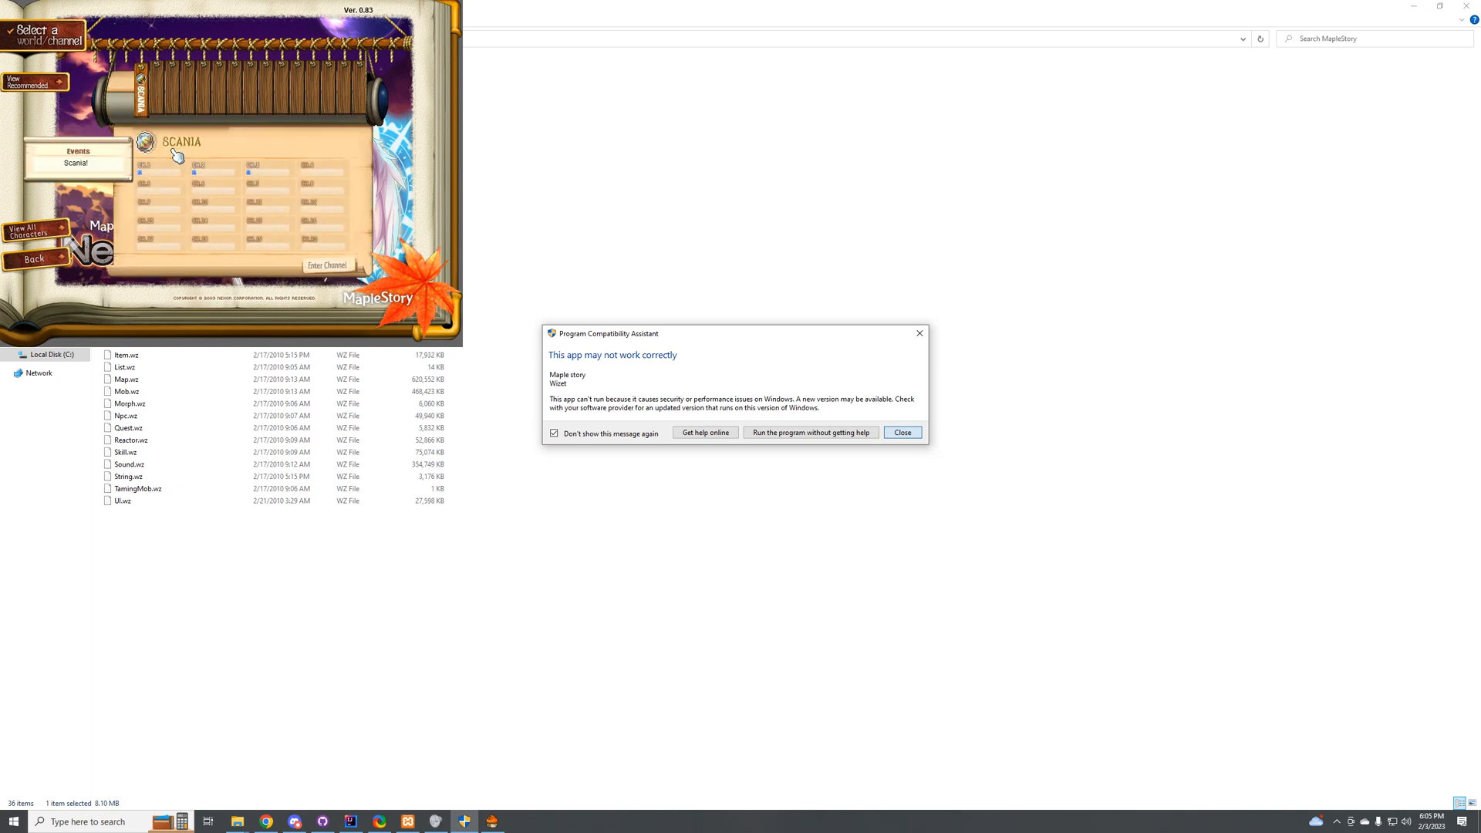
{"action": "double_click", "coordinate": [219, 171]}
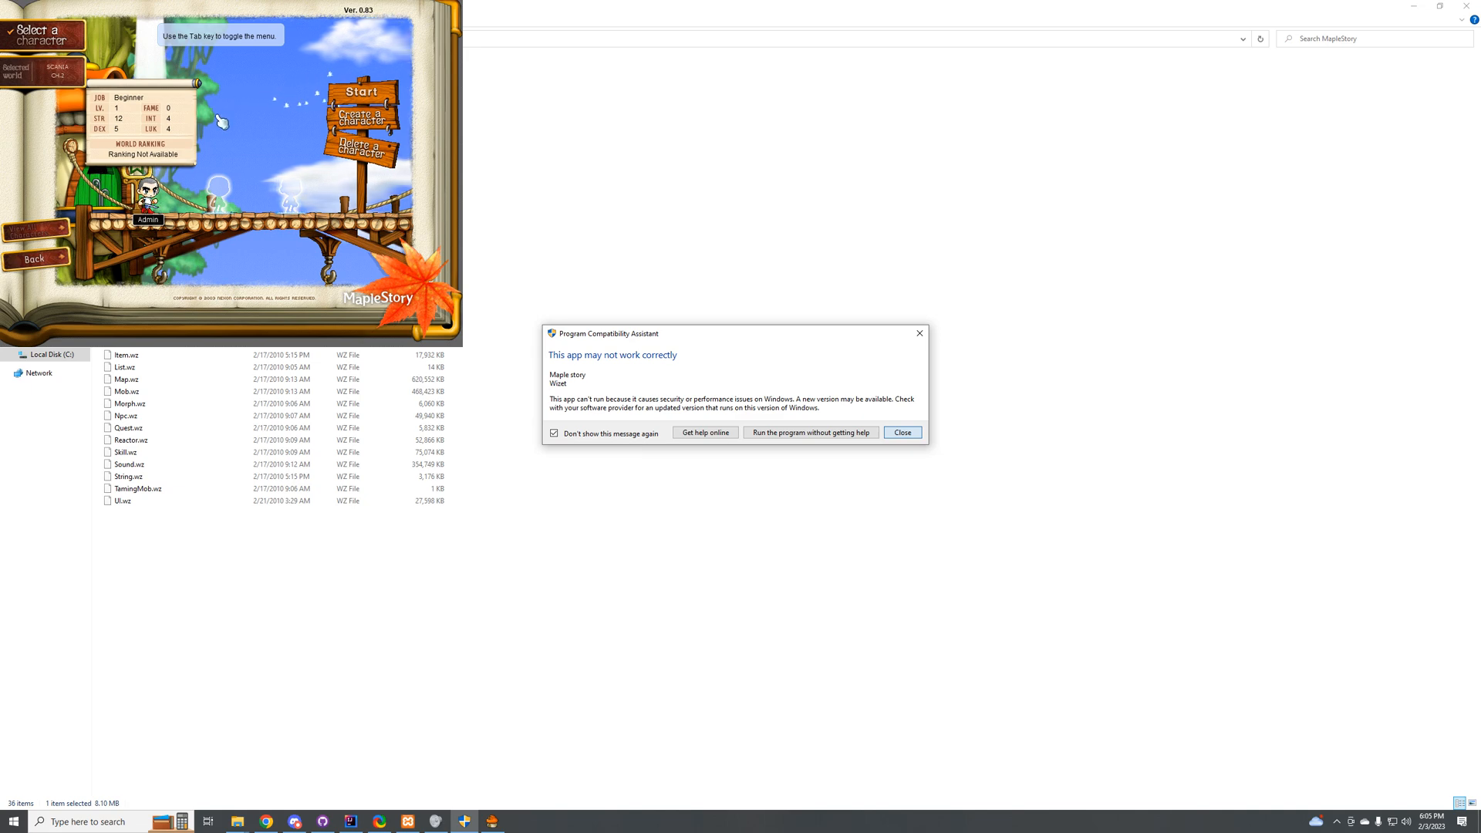
Step: Try to enter the game with the Admin character by entering the account's PIC, and dismiss the resulting message
{"action": "double_click", "coordinate": [153, 194]}
{"action": "left_click", "coordinate": [230, 173]}
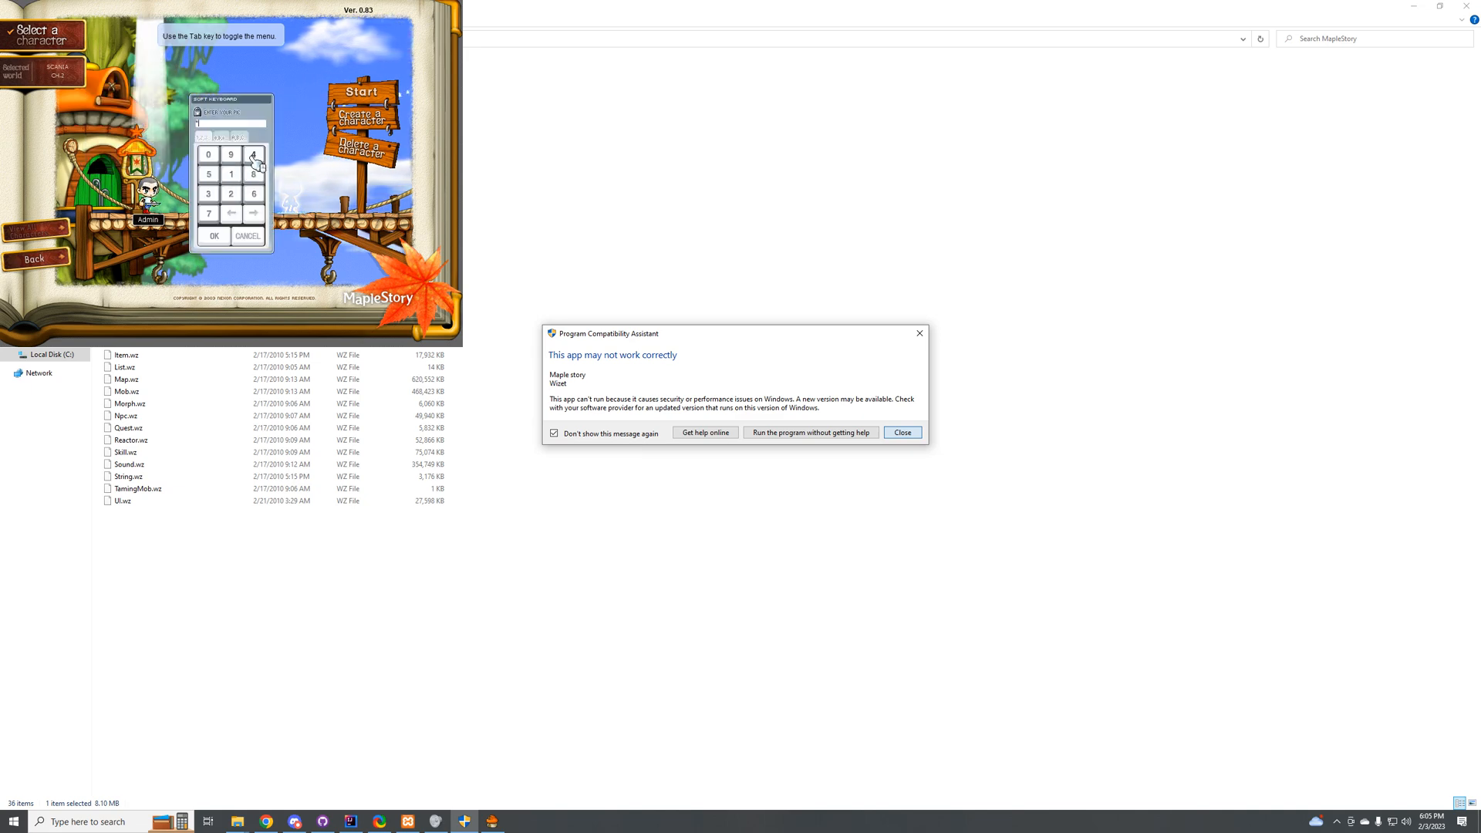
{"action": "left_click", "coordinate": [230, 173]}
{"action": "left_click", "coordinate": [229, 174]}
{"action": "left_click", "coordinate": [230, 173]}
{"action": "left_click", "coordinate": [230, 174]}
{"action": "left_click", "coordinate": [229, 173]}
{"action": "left_click", "coordinate": [221, 233]}
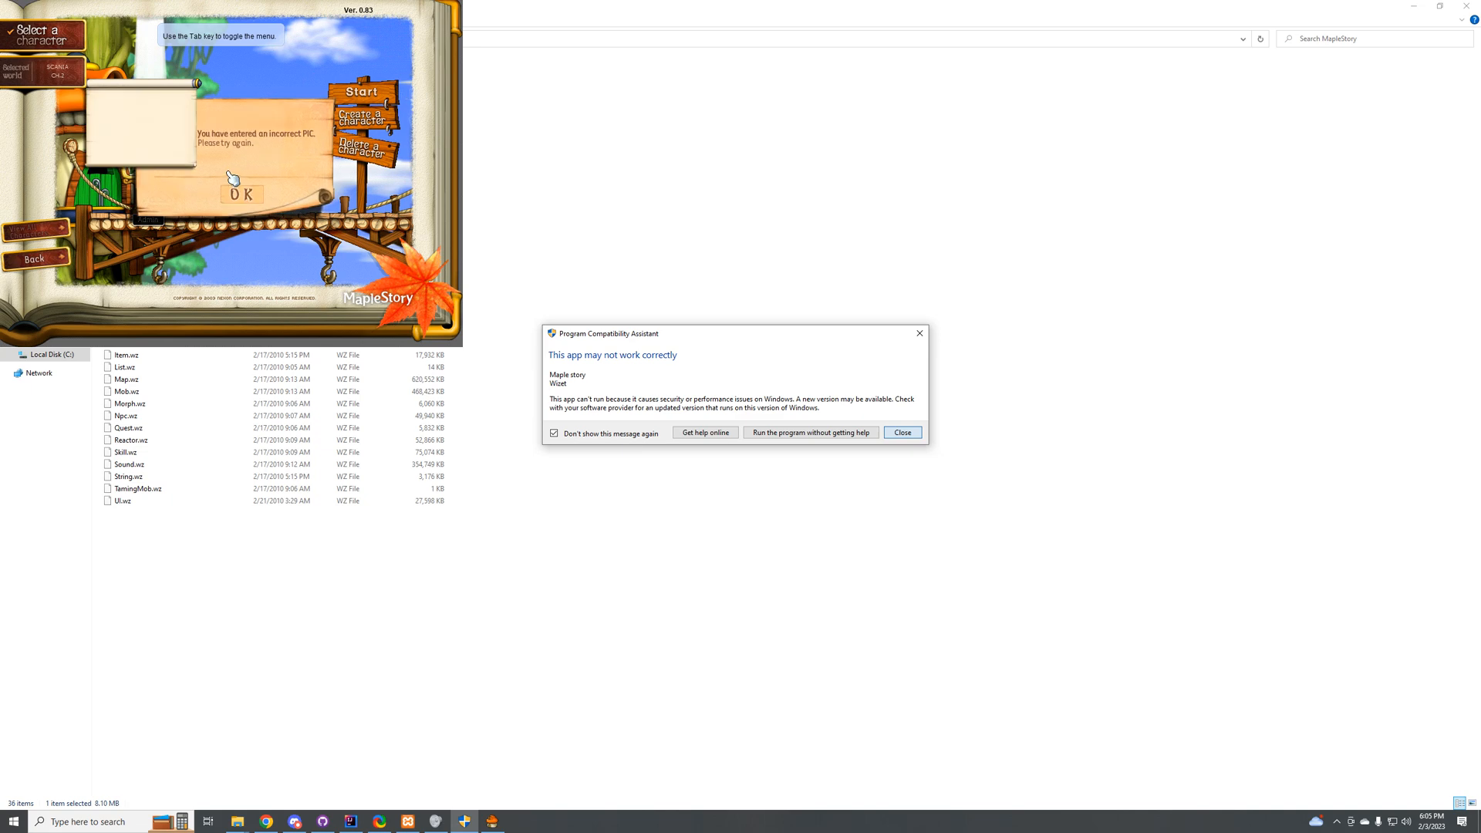
{"action": "left_click", "coordinate": [235, 191]}
Step: Reopen the Admin character's PIC prompt, and look up the PIC in the cosmic database's accounts table in phpMyAdmin in Chrome
{"action": "double_click", "coordinate": [152, 193]}
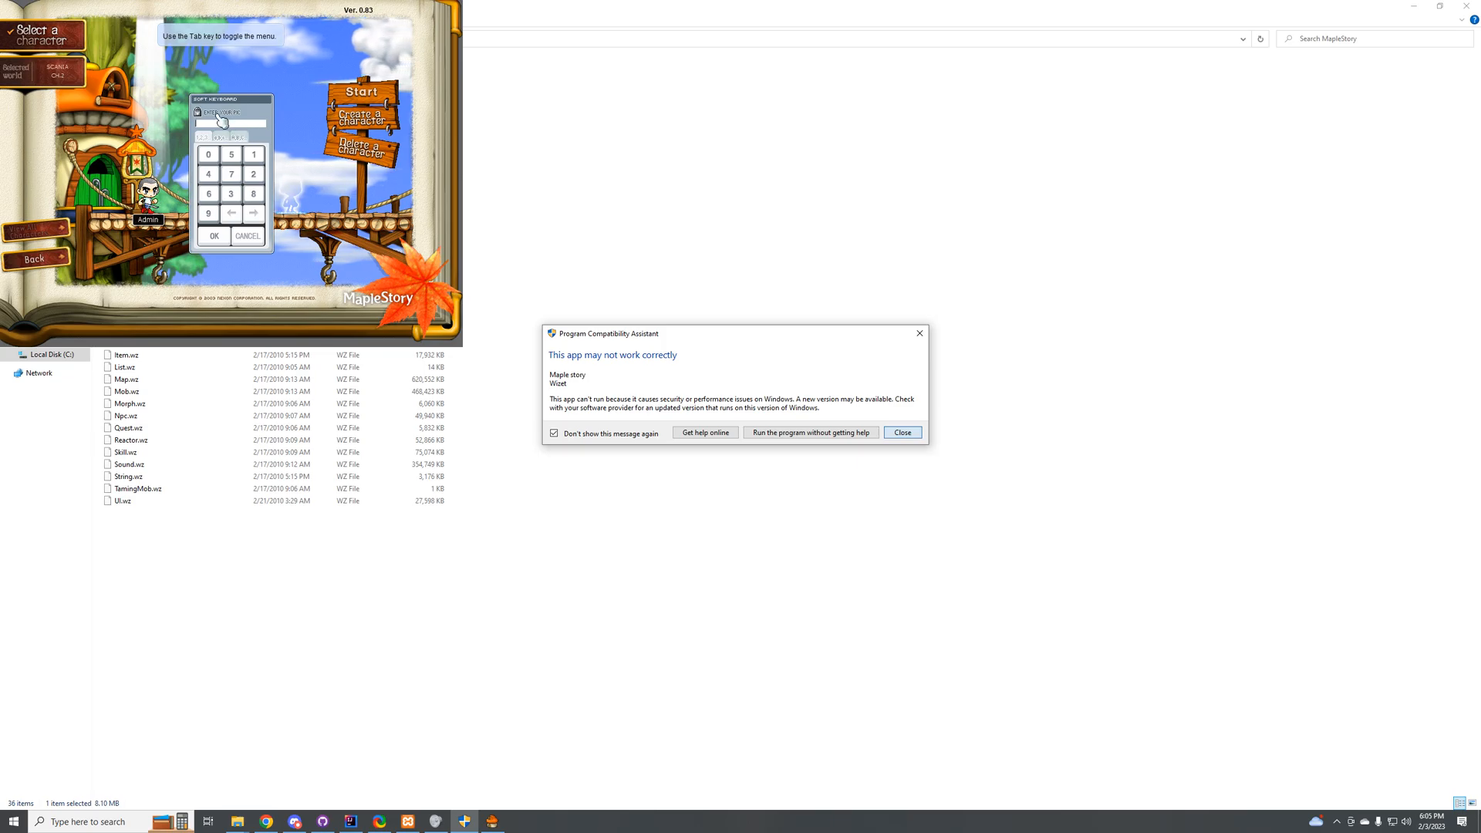
{"action": "key", "text": "alt+Tab"}
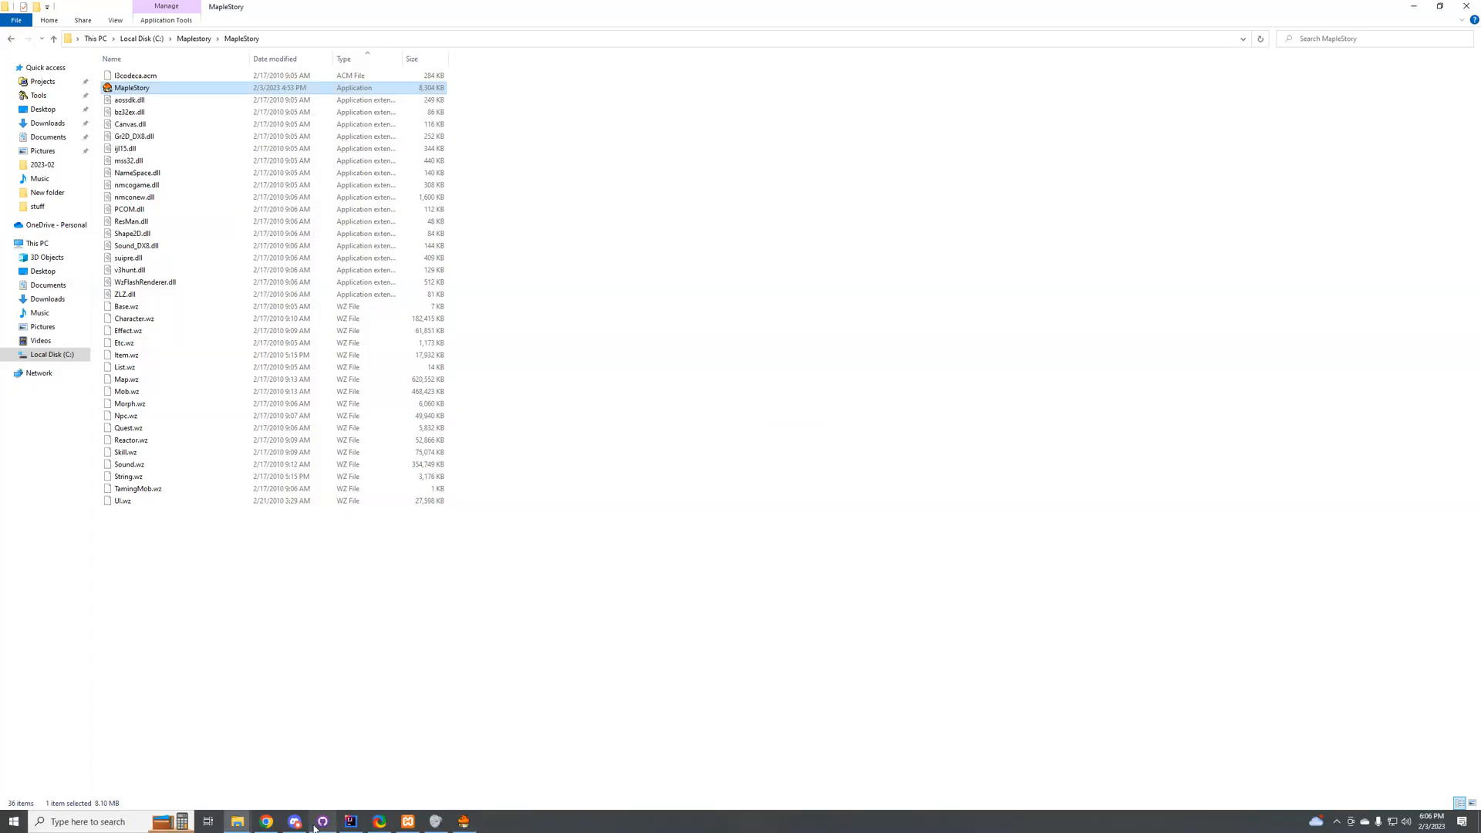
{"action": "left_click", "coordinate": [266, 820]}
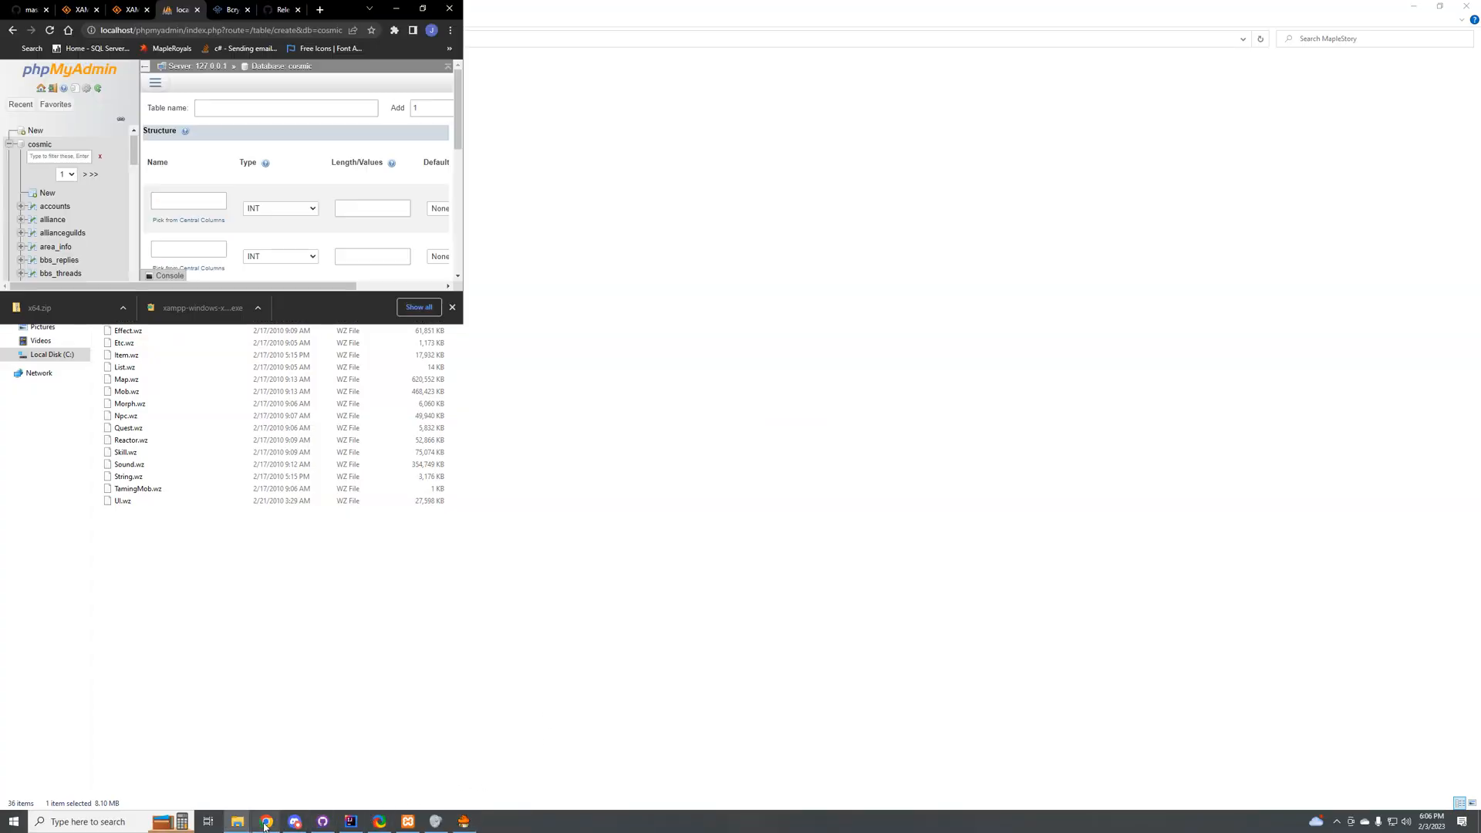
{"action": "left_click", "coordinate": [422, 10]}
{"action": "double_click", "coordinate": [1321, 390]}
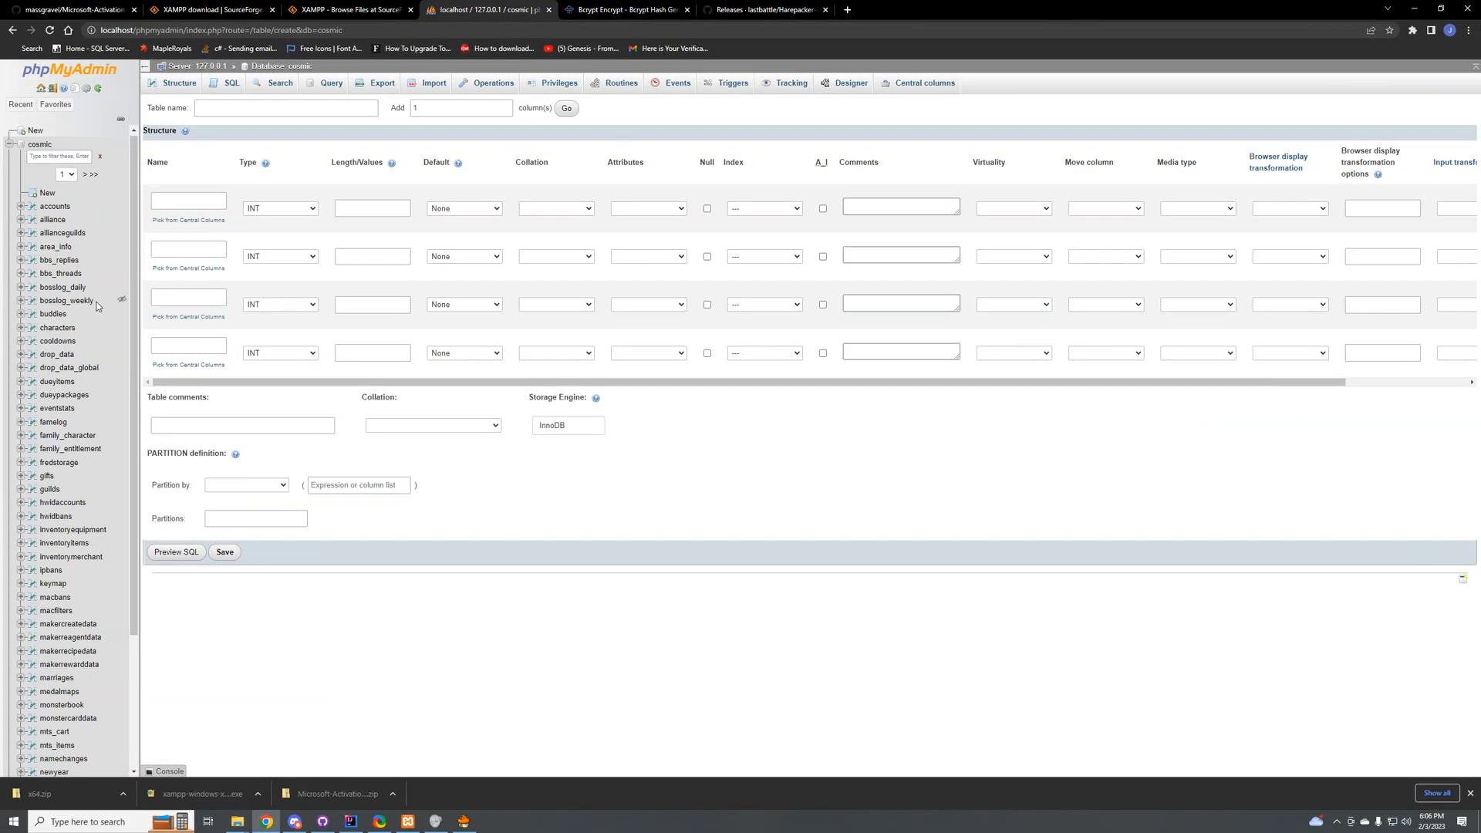
{"action": "left_click", "coordinate": [53, 206]}
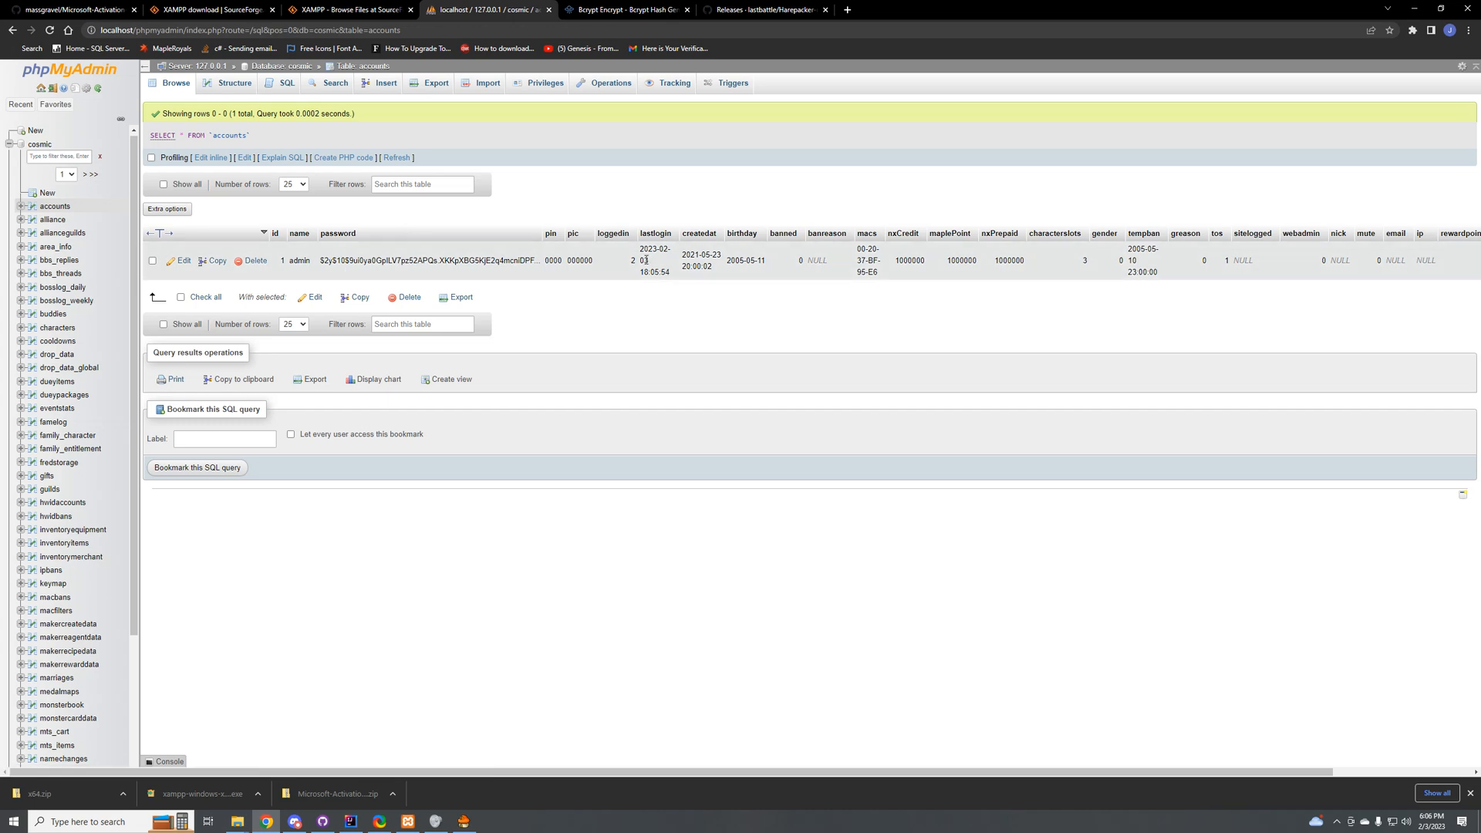
{"action": "left_click_drag", "start_coordinate": [995, 9], "coordinate": [1136, 276]}
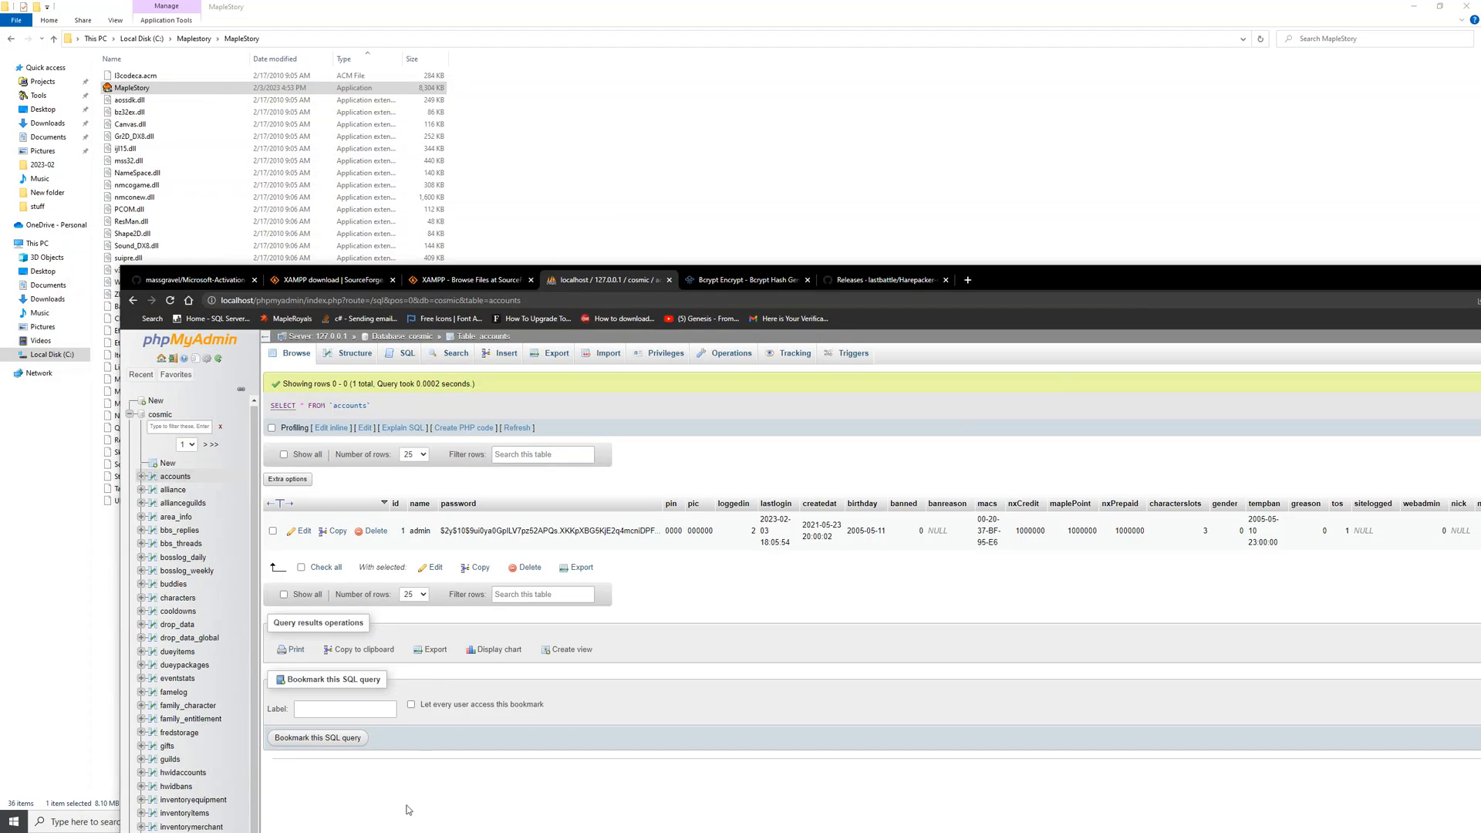
Step: Return to the MapleStory client and enter the account's PIC to start the game with the Admin character
{"action": "left_click", "coordinate": [757, 209]}
{"action": "key", "text": "alt+Tab"}
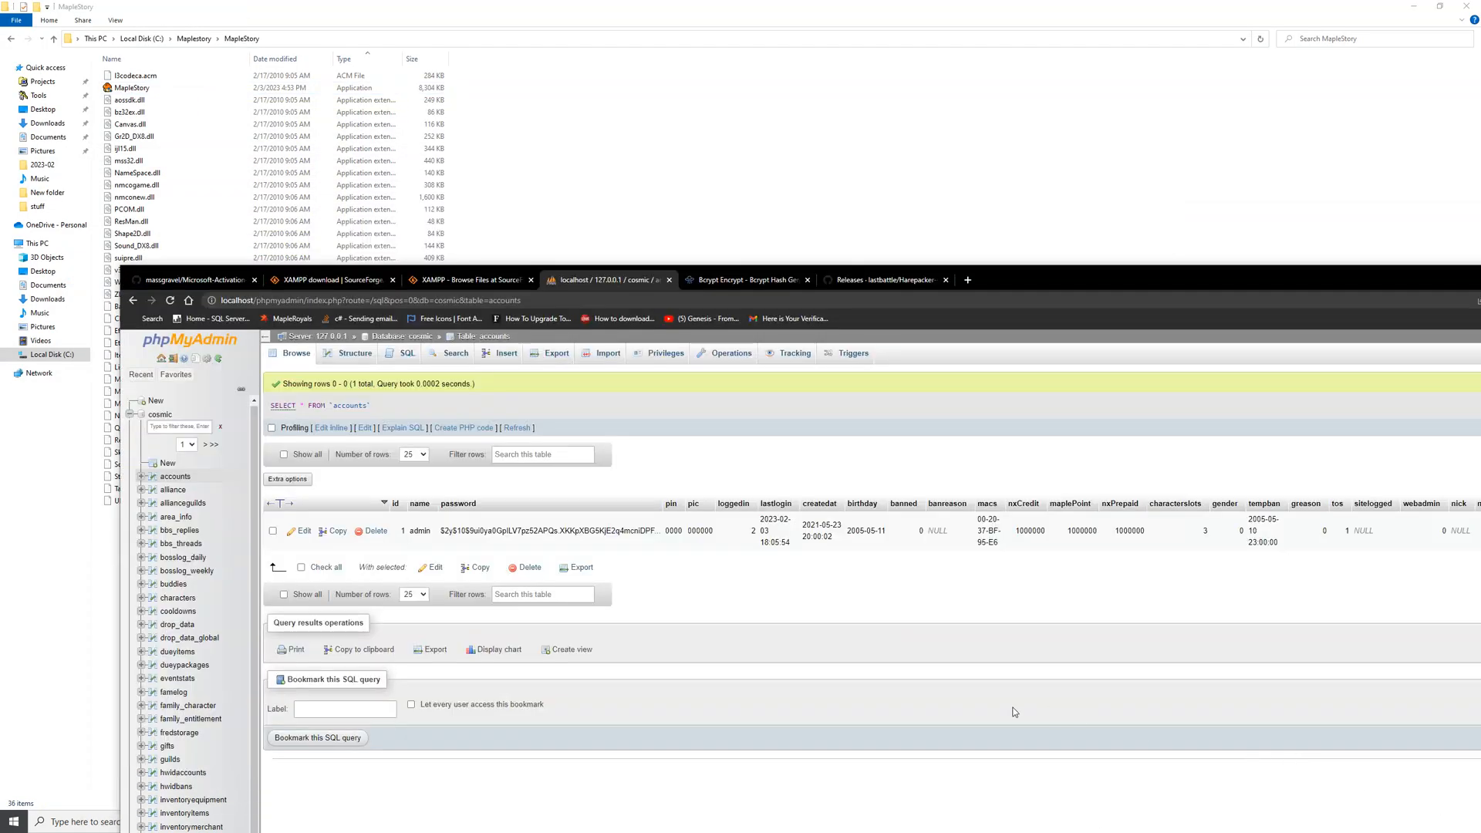
{"action": "key", "text": "alt+Tab"}
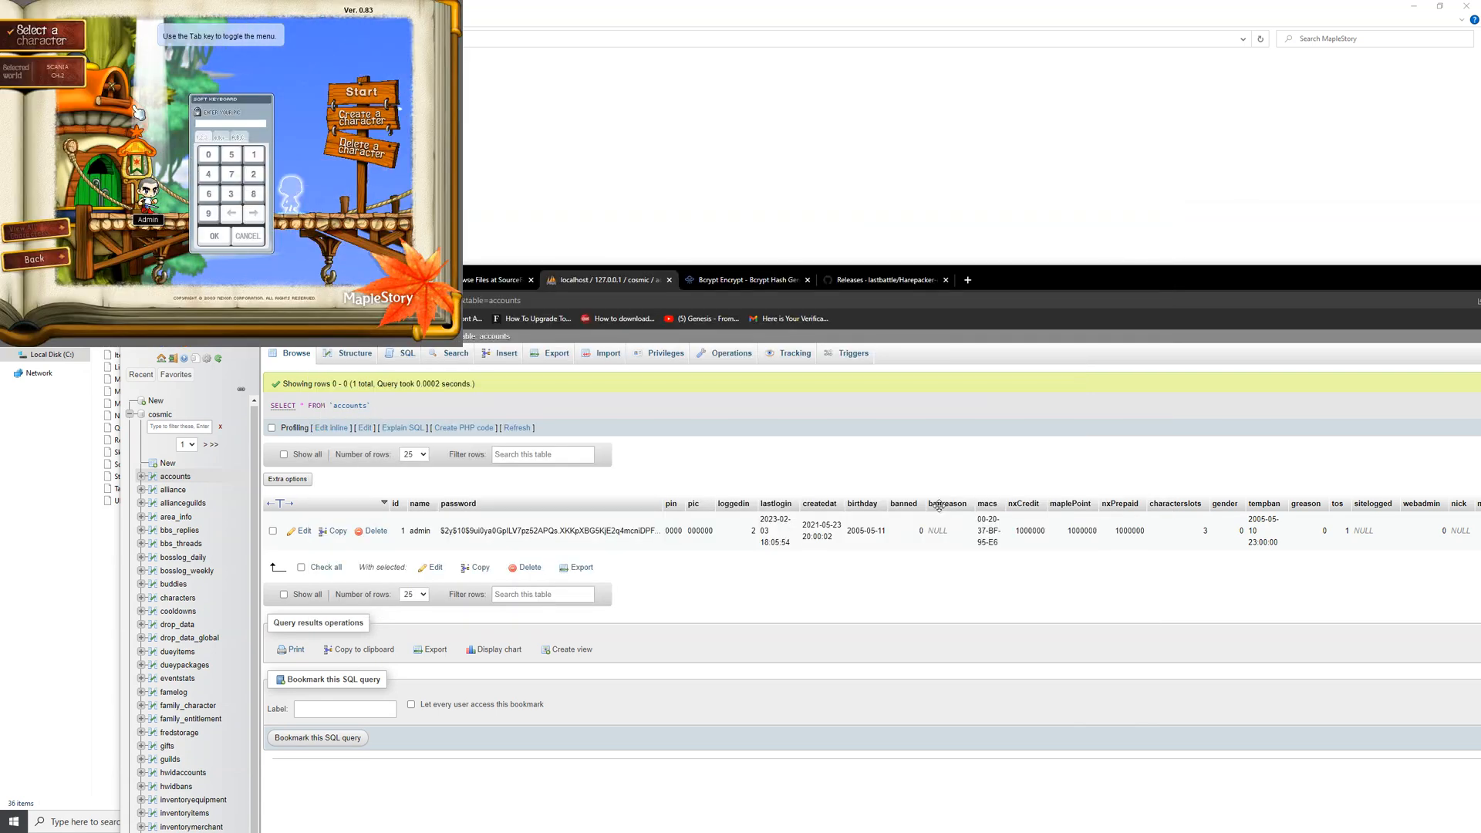
{"action": "left_click", "coordinate": [209, 155]}
{"action": "left_click", "coordinate": [208, 154]}
{"action": "left_click", "coordinate": [208, 154]}
{"action": "left_click", "coordinate": [208, 155]}
{"action": "left_click", "coordinate": [208, 155]}
{"action": "left_click", "coordinate": [208, 154]}
{"action": "left_click", "coordinate": [215, 236]}
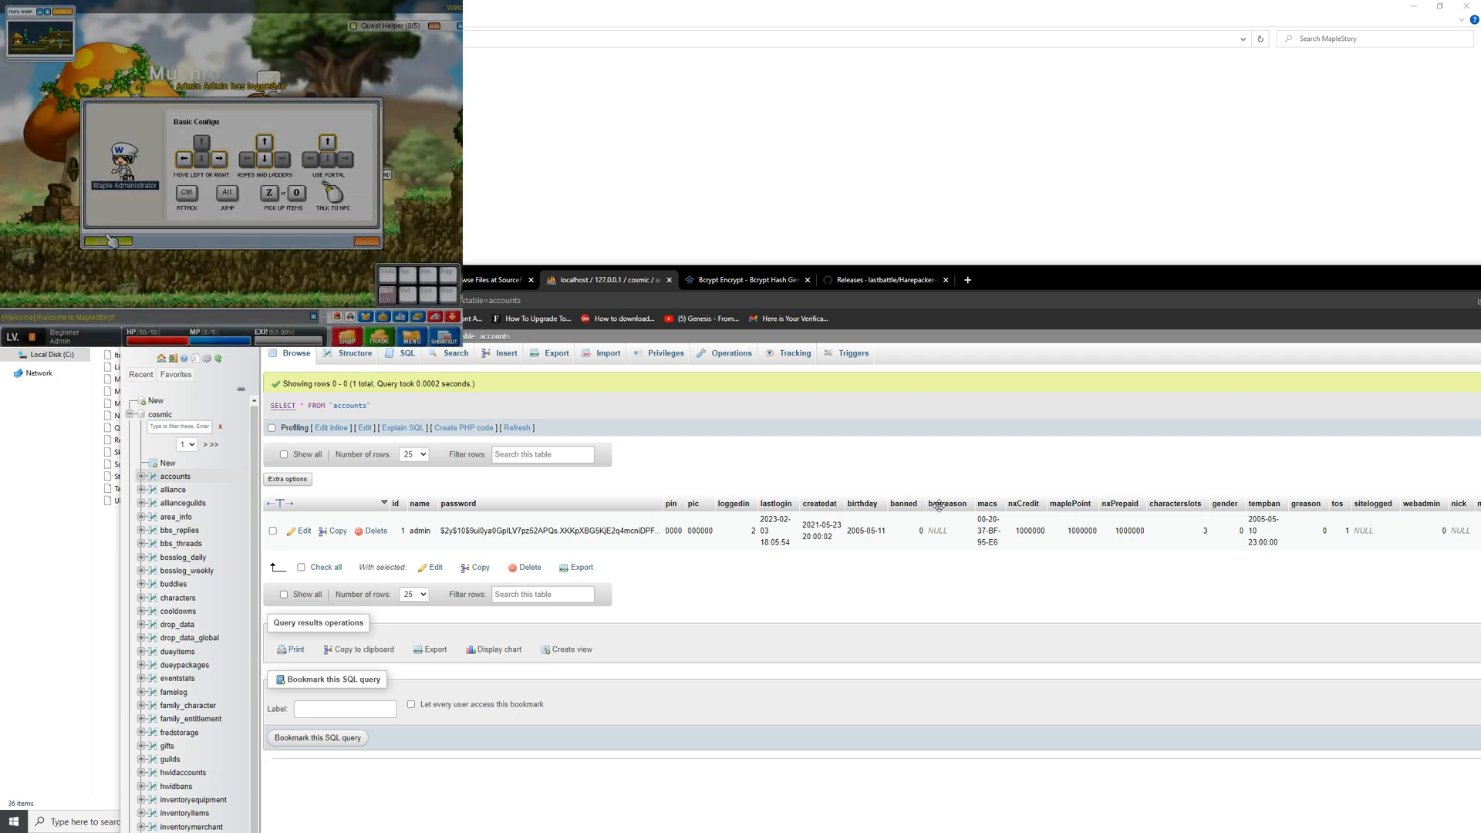
Step: Dismiss the Basic Configs guide, and check the keyboard settings and close them
{"action": "left_click", "coordinate": [367, 241]}
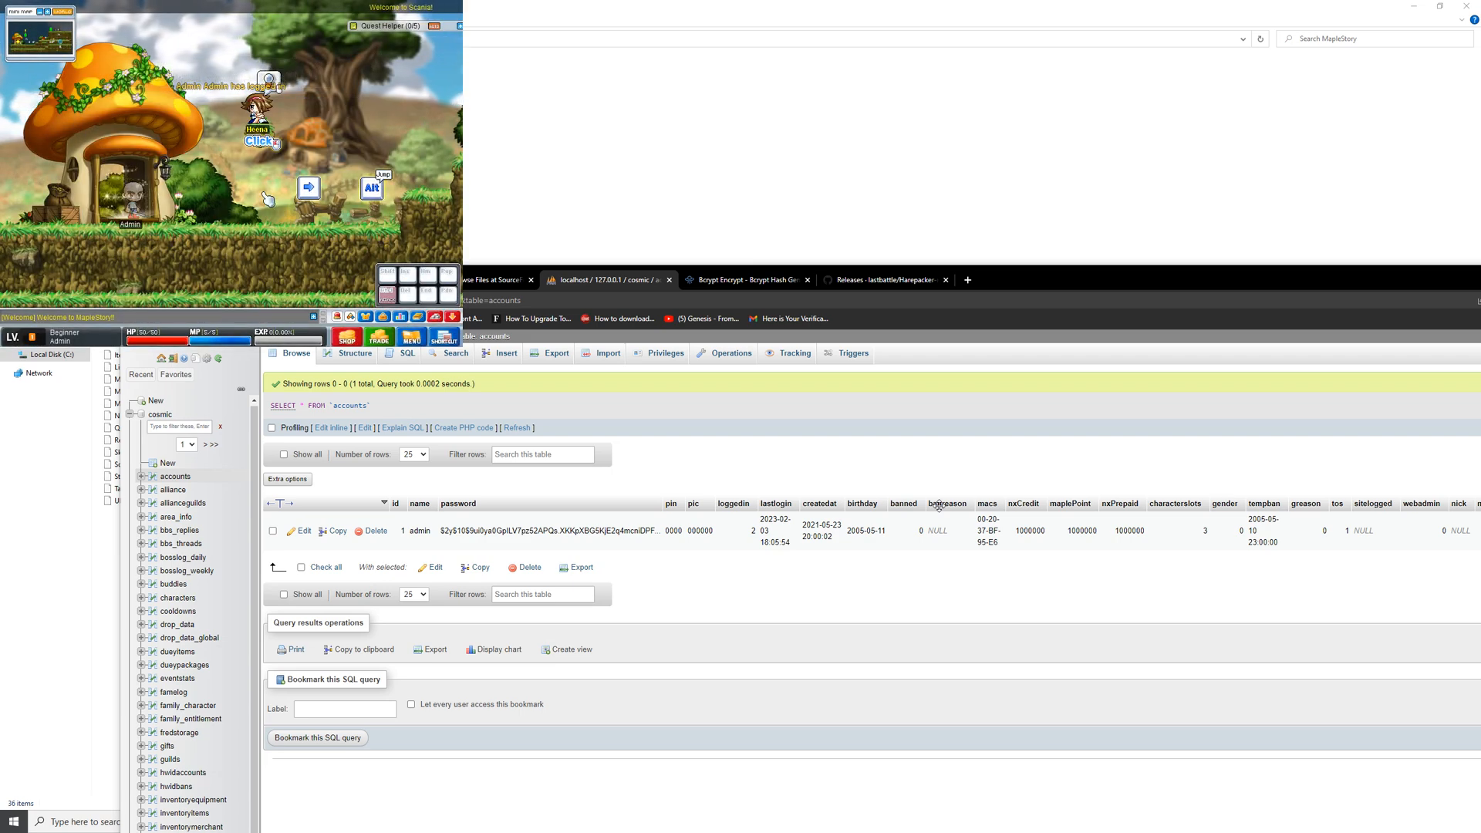
{"action": "key", "text": "backslash"}
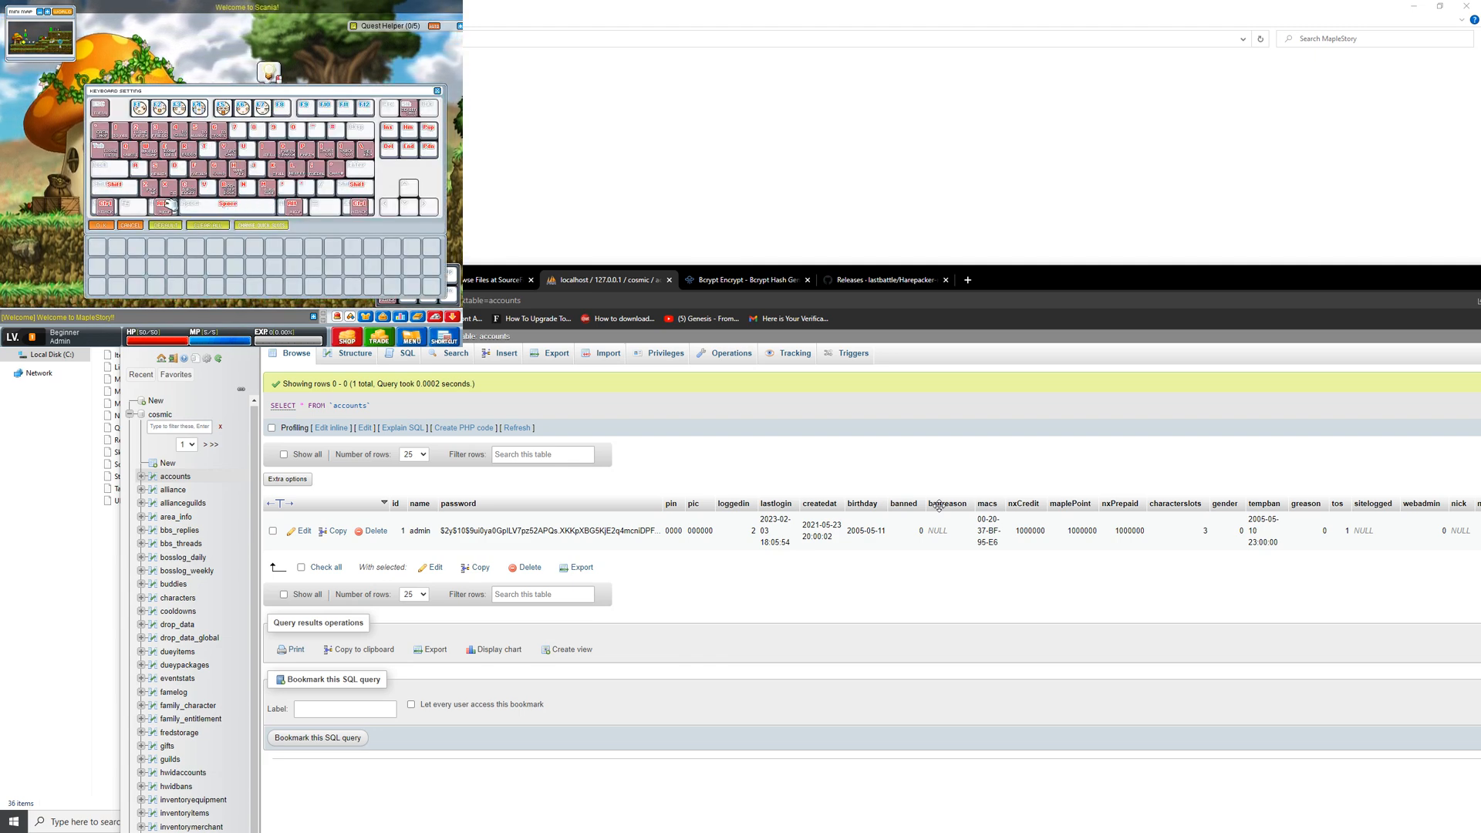
{"action": "left_click", "coordinate": [103, 225]}
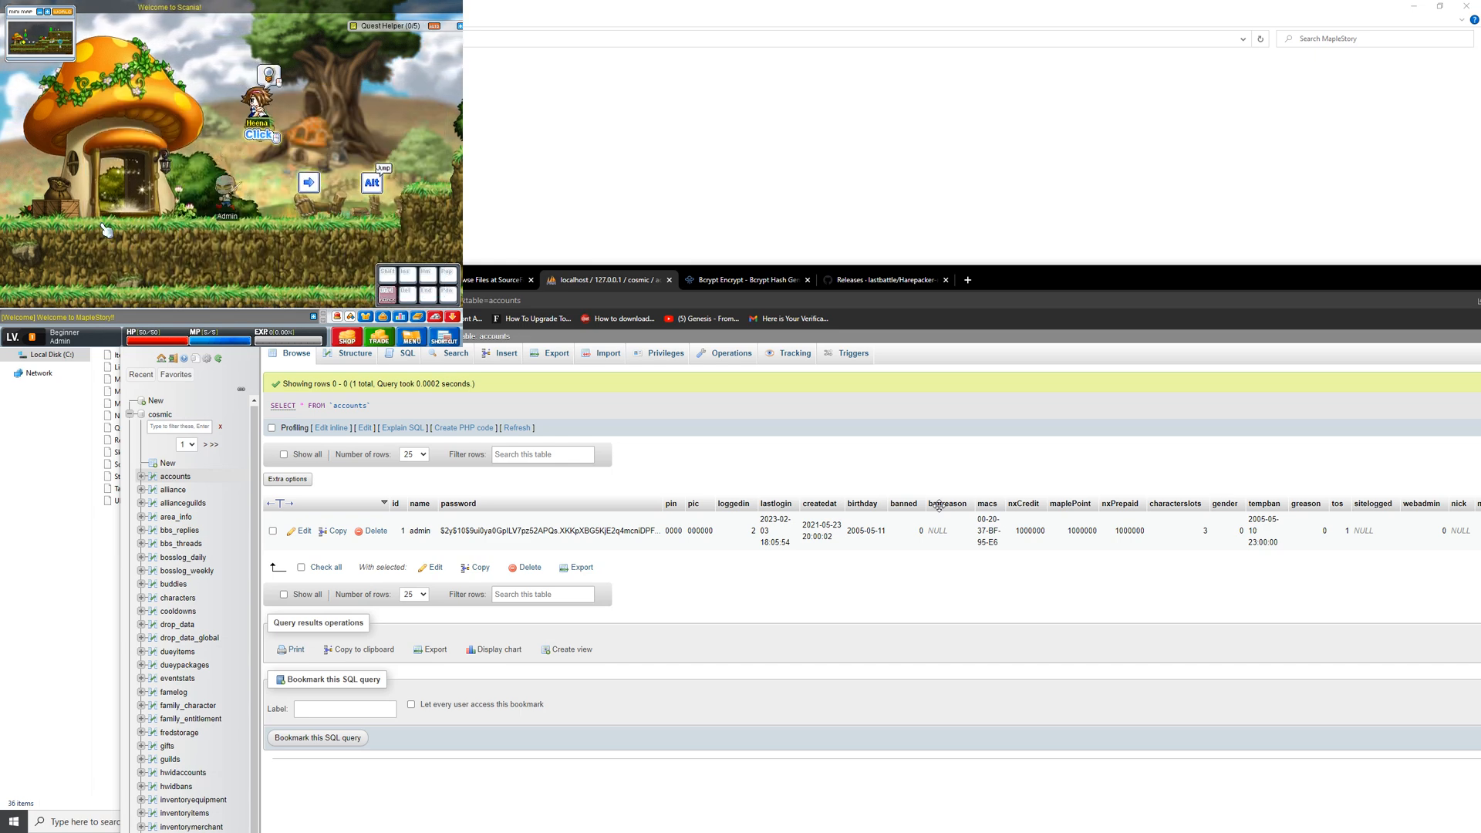
{"action": "key", "text": "Right"}
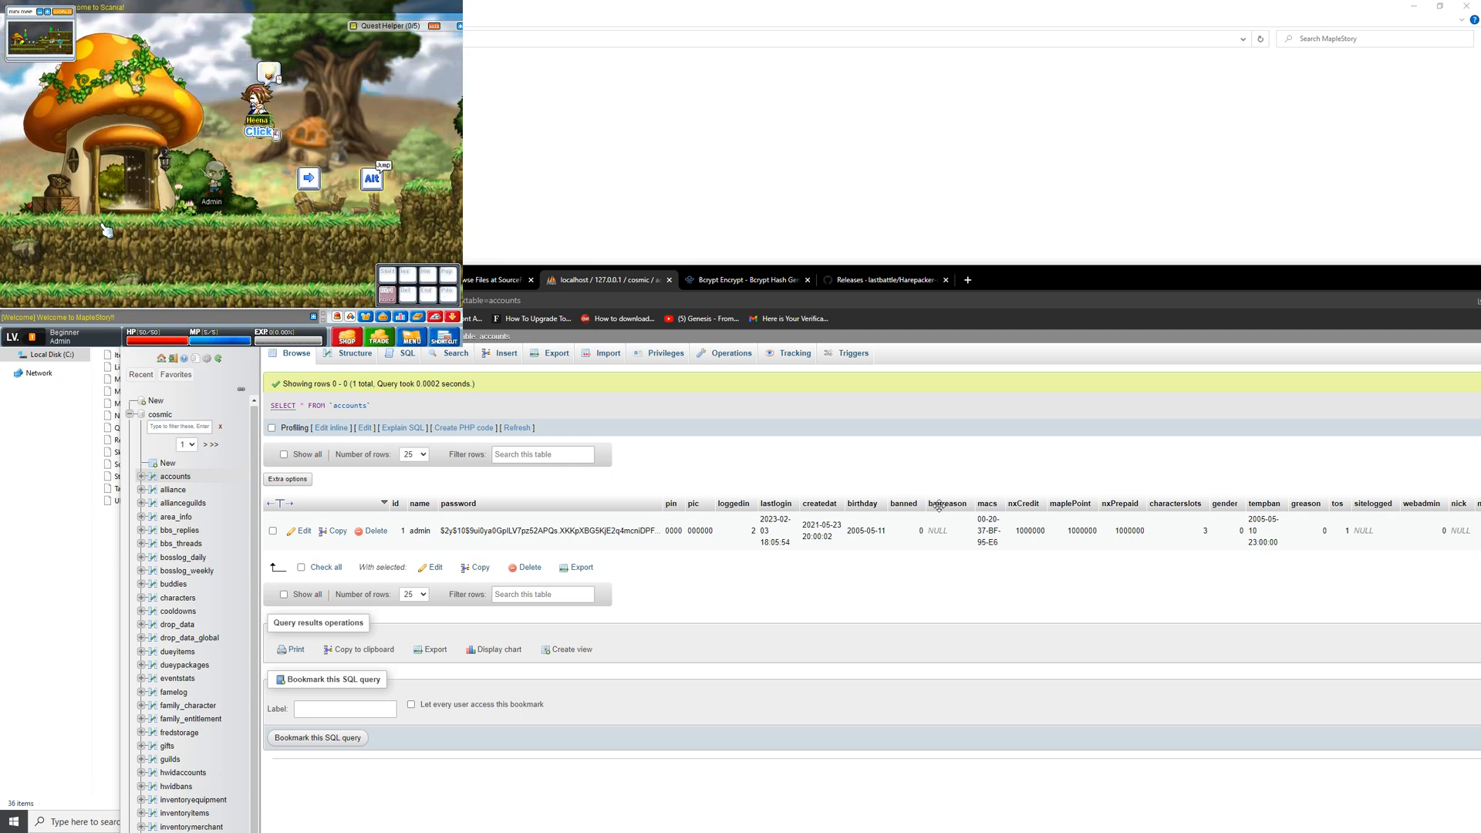
Step: Switch back to phpMyAdmin in a maximized browser window and examine the Admin character's gm level in the characters table
{"action": "key", "text": "alt+Tab"}
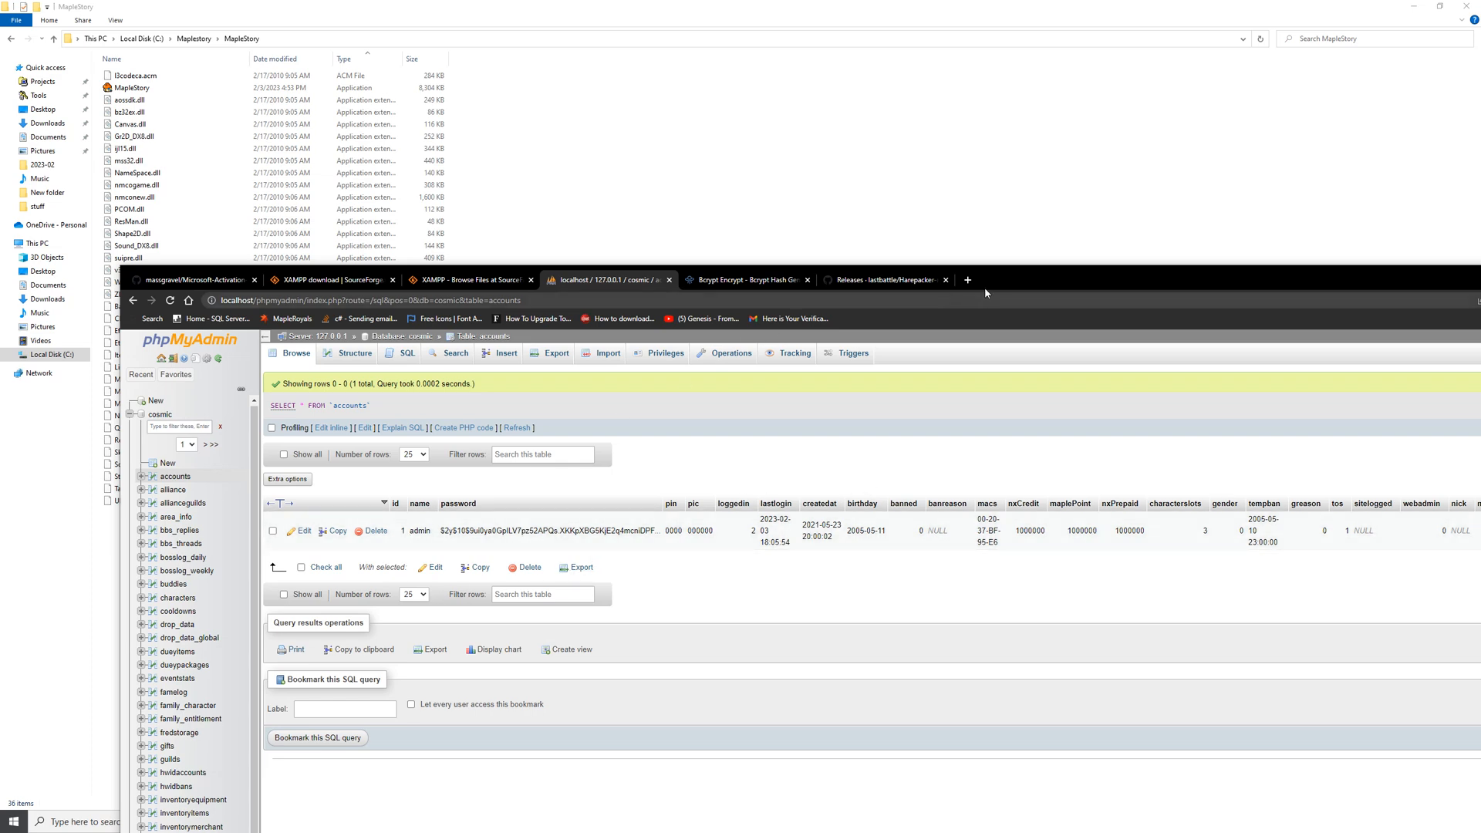
{"action": "left_click_drag", "start_coordinate": [1012, 280], "coordinate": [863, 1]}
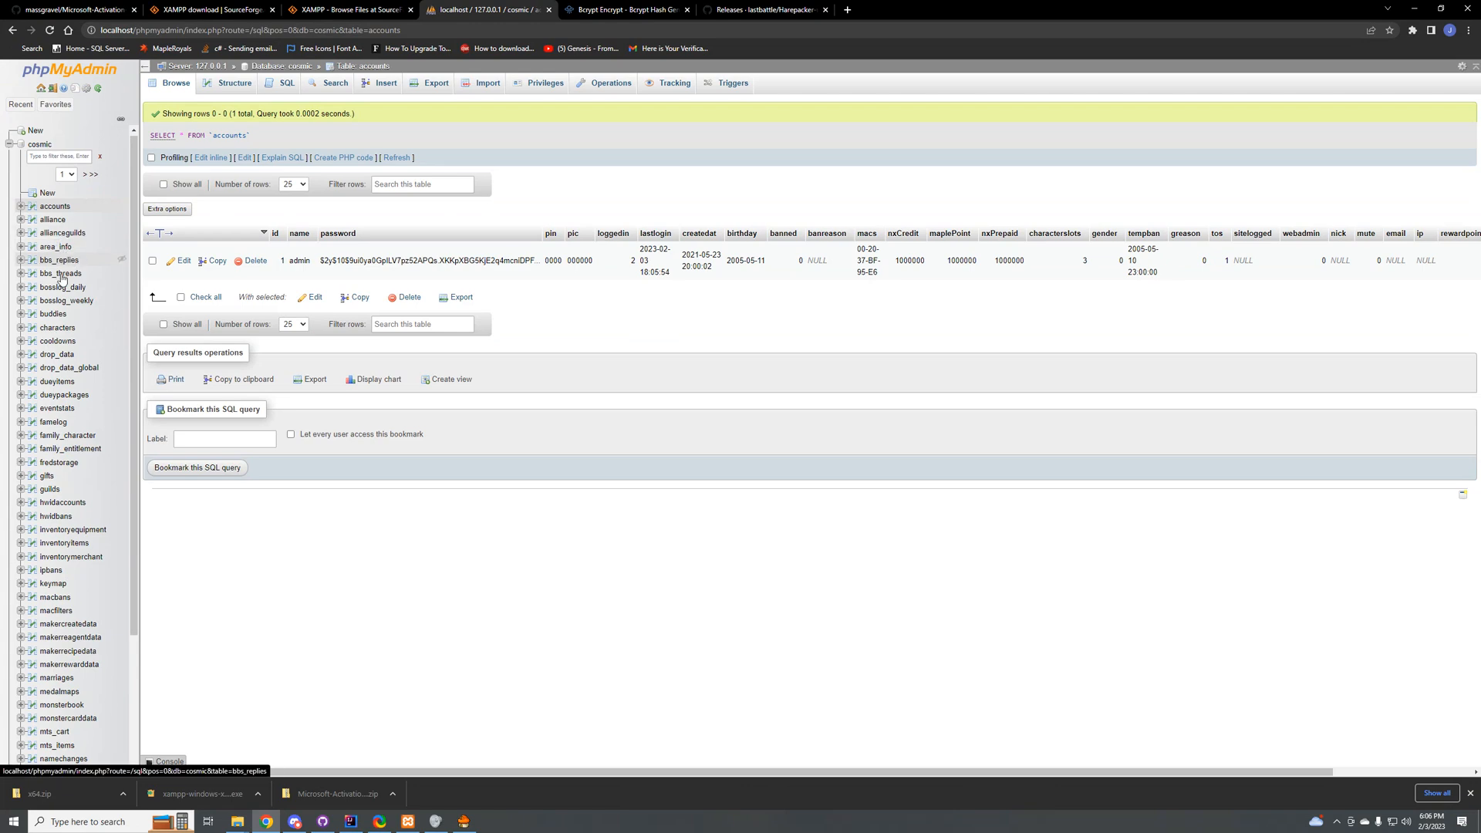
{"action": "left_click", "coordinate": [57, 328]}
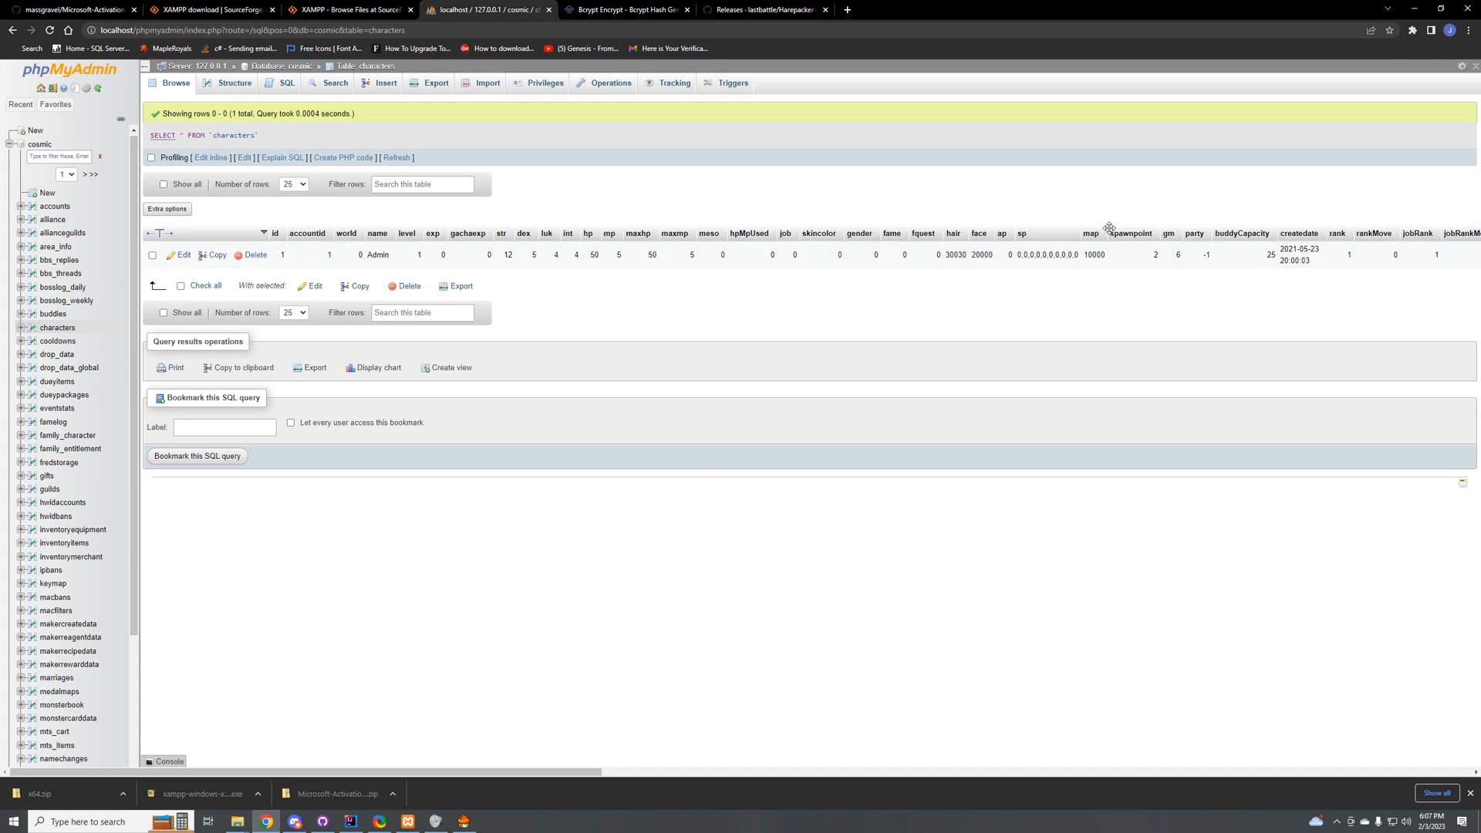
{"action": "left_click_drag", "start_coordinate": [1181, 256], "coordinate": [1177, 255]}
{"action": "left_click", "coordinate": [1178, 254]}
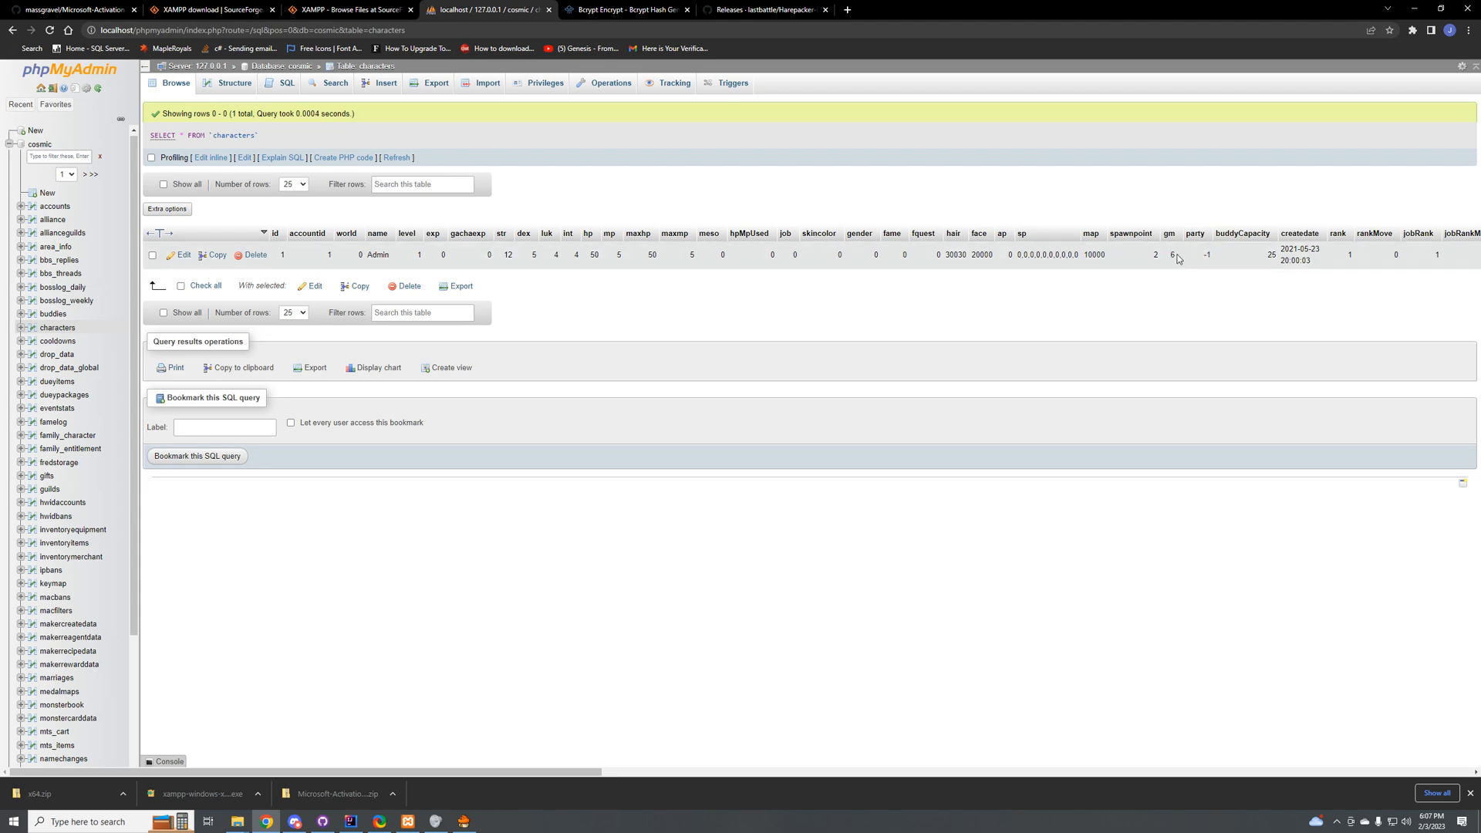
{"action": "left_click_drag", "start_coordinate": [1198, 237], "coordinate": [1200, 237]}
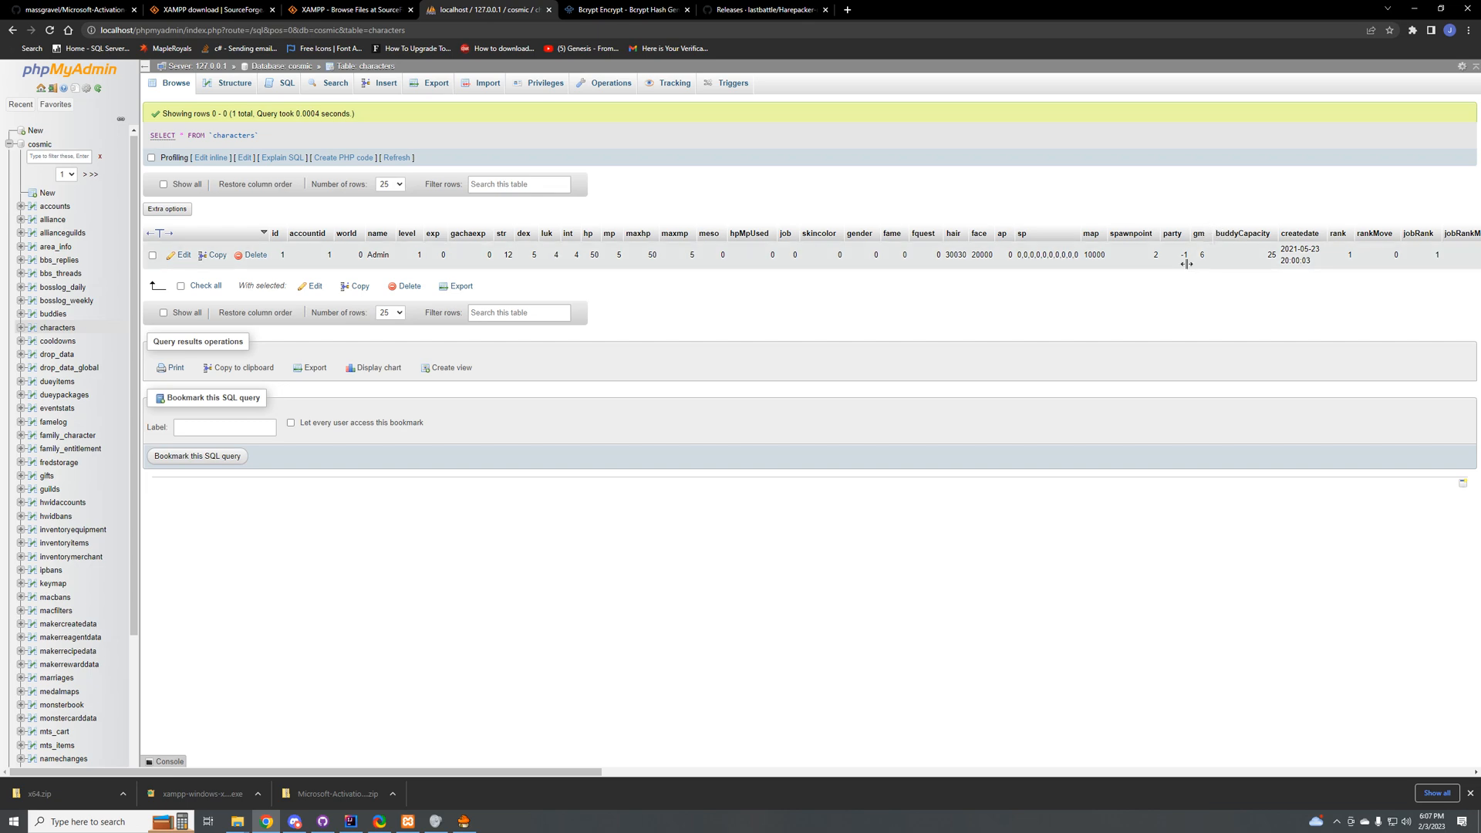
{"action": "left_click_drag", "start_coordinate": [1188, 235], "coordinate": [1174, 238]}
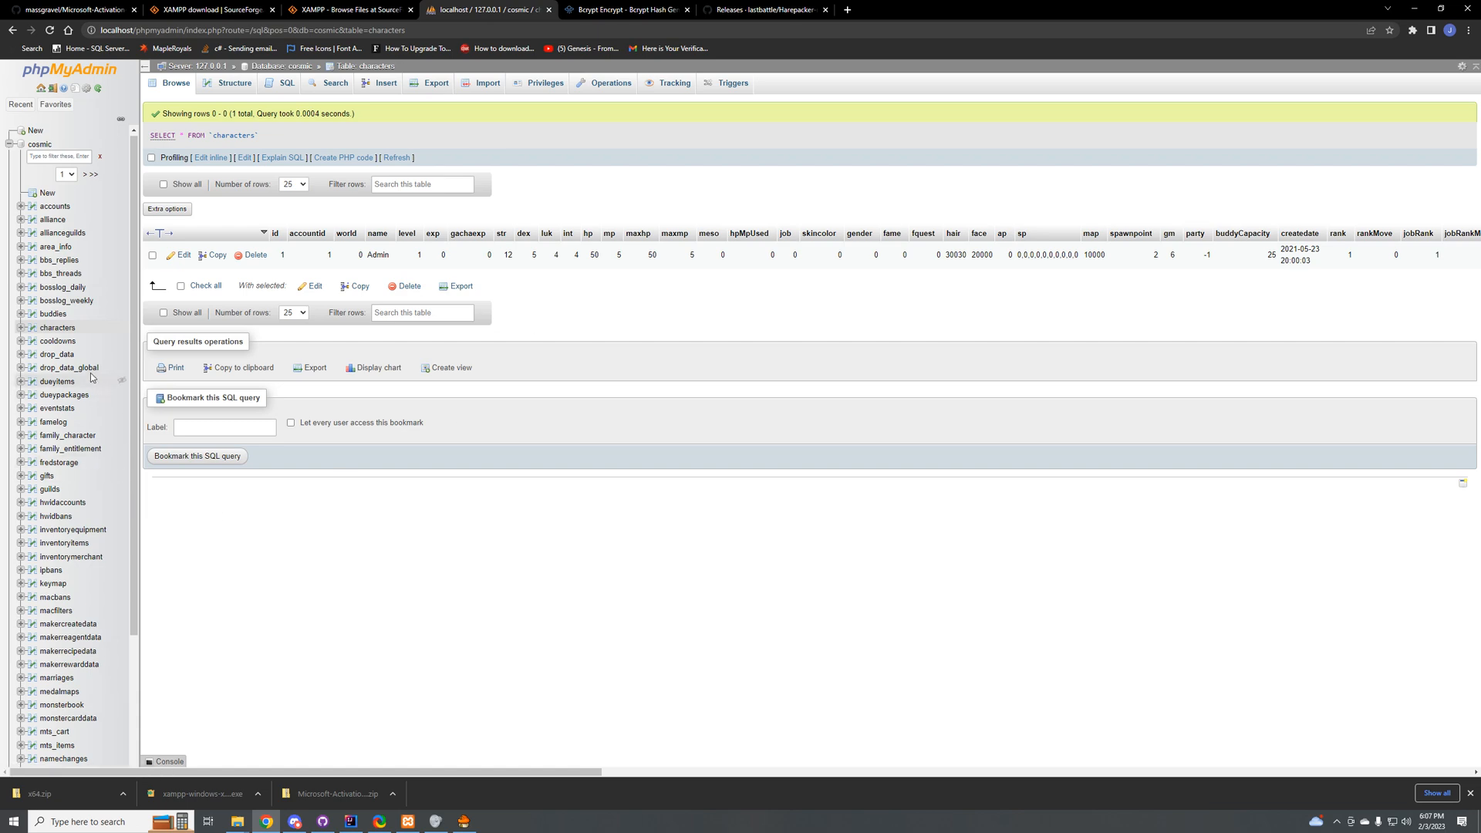
Step: Switch to IntelliJ IDEA and expand the Cosmic project tree down to src/main/java/client/command/commands
{"action": "left_click", "coordinate": [351, 821]}
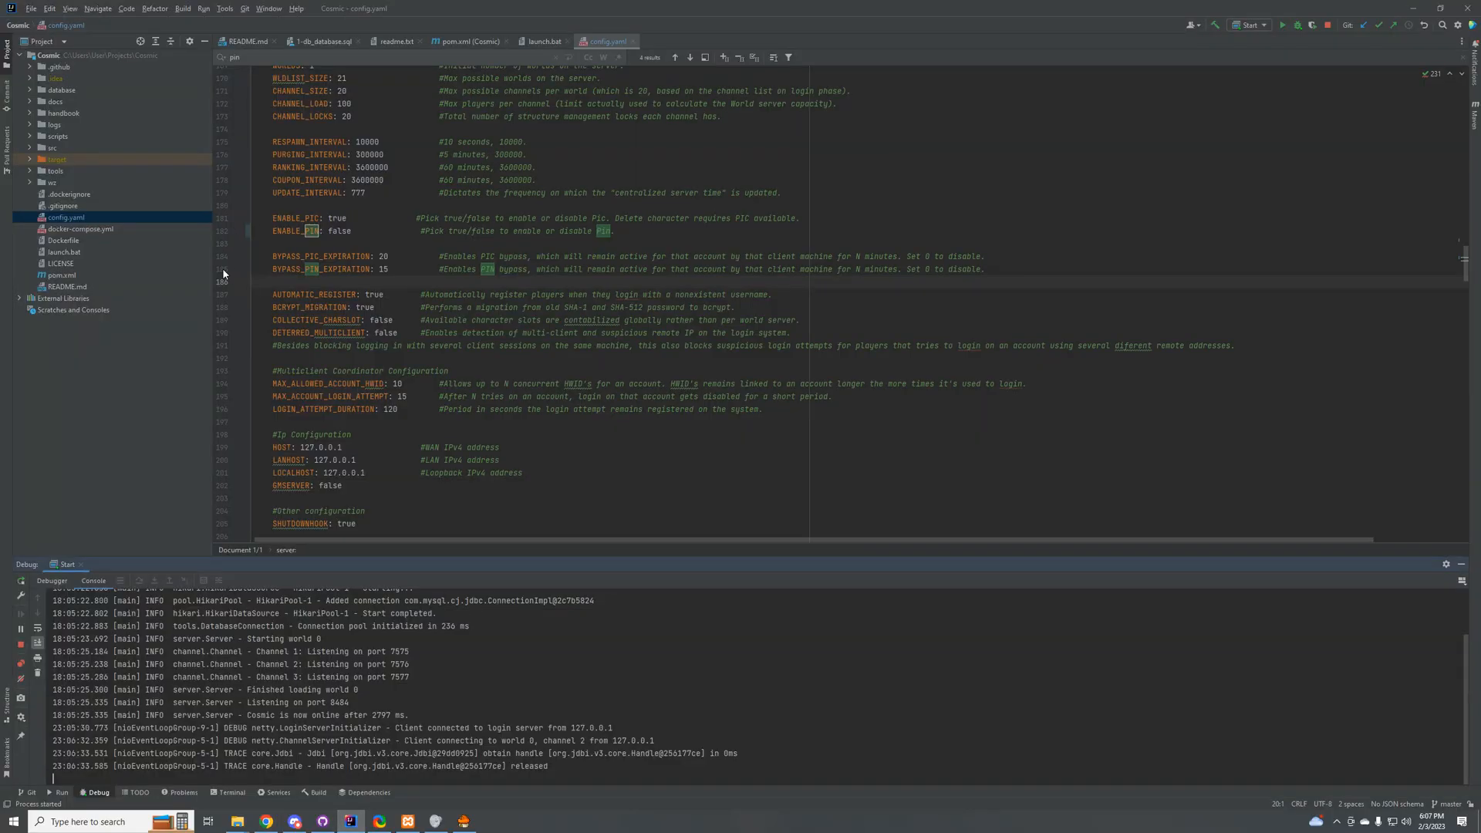
{"action": "scroll", "coordinate": [223, 267], "scroll_direction": "up", "scroll_amount": 9}
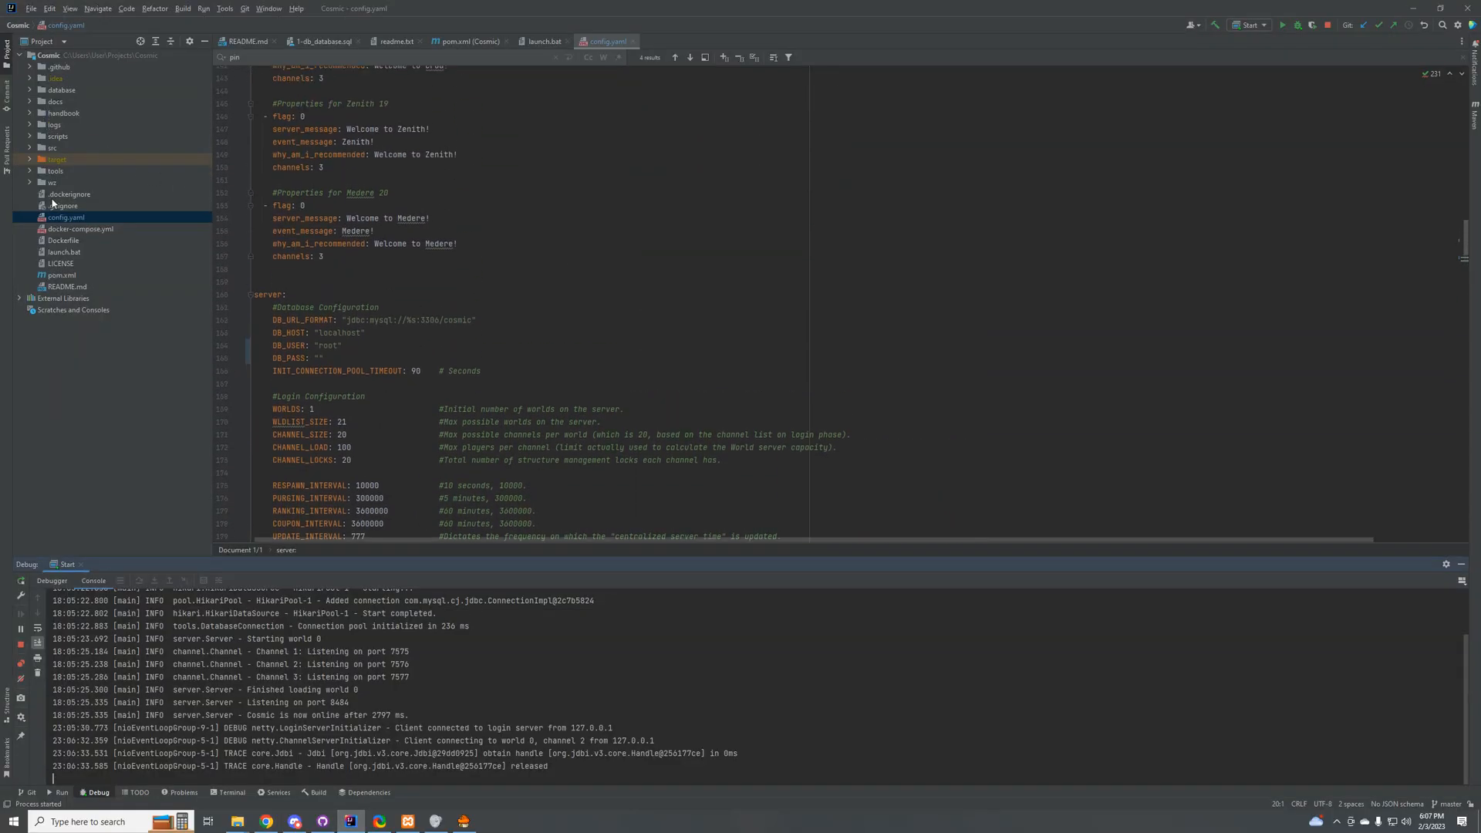
{"action": "left_click", "coordinate": [31, 149]}
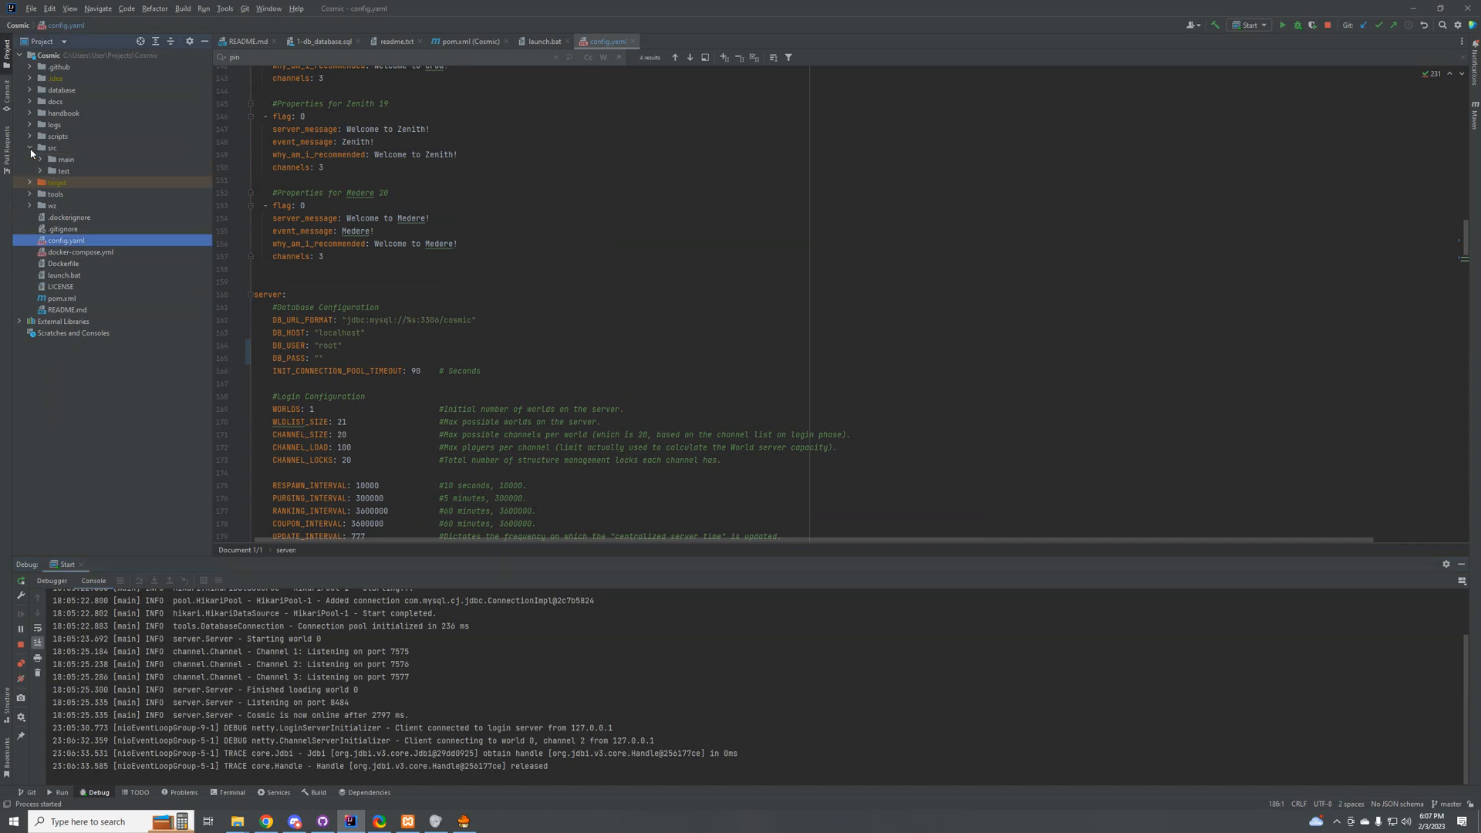
{"action": "left_click", "coordinate": [41, 159]}
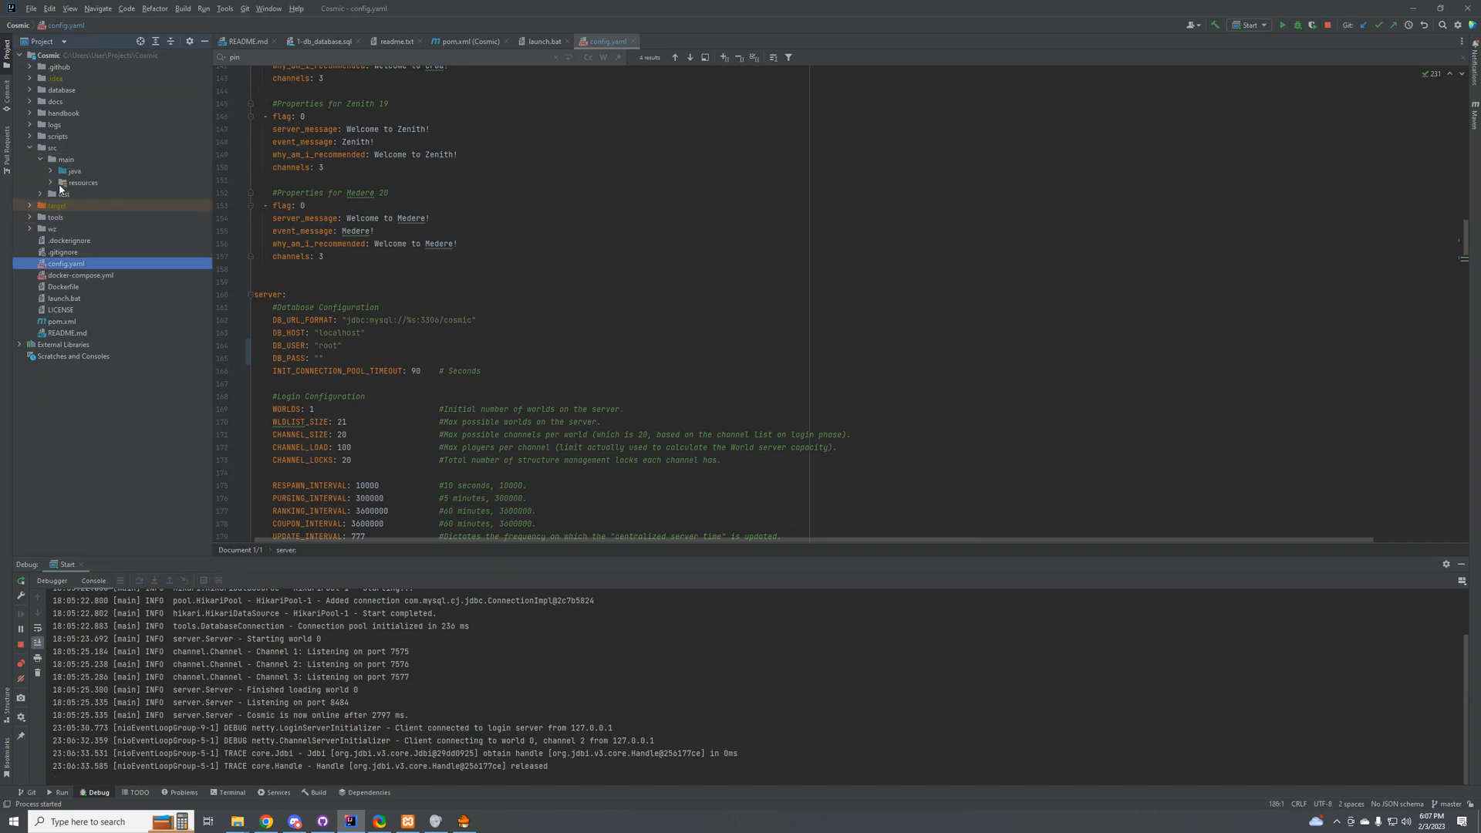
{"action": "left_click", "coordinate": [51, 171]}
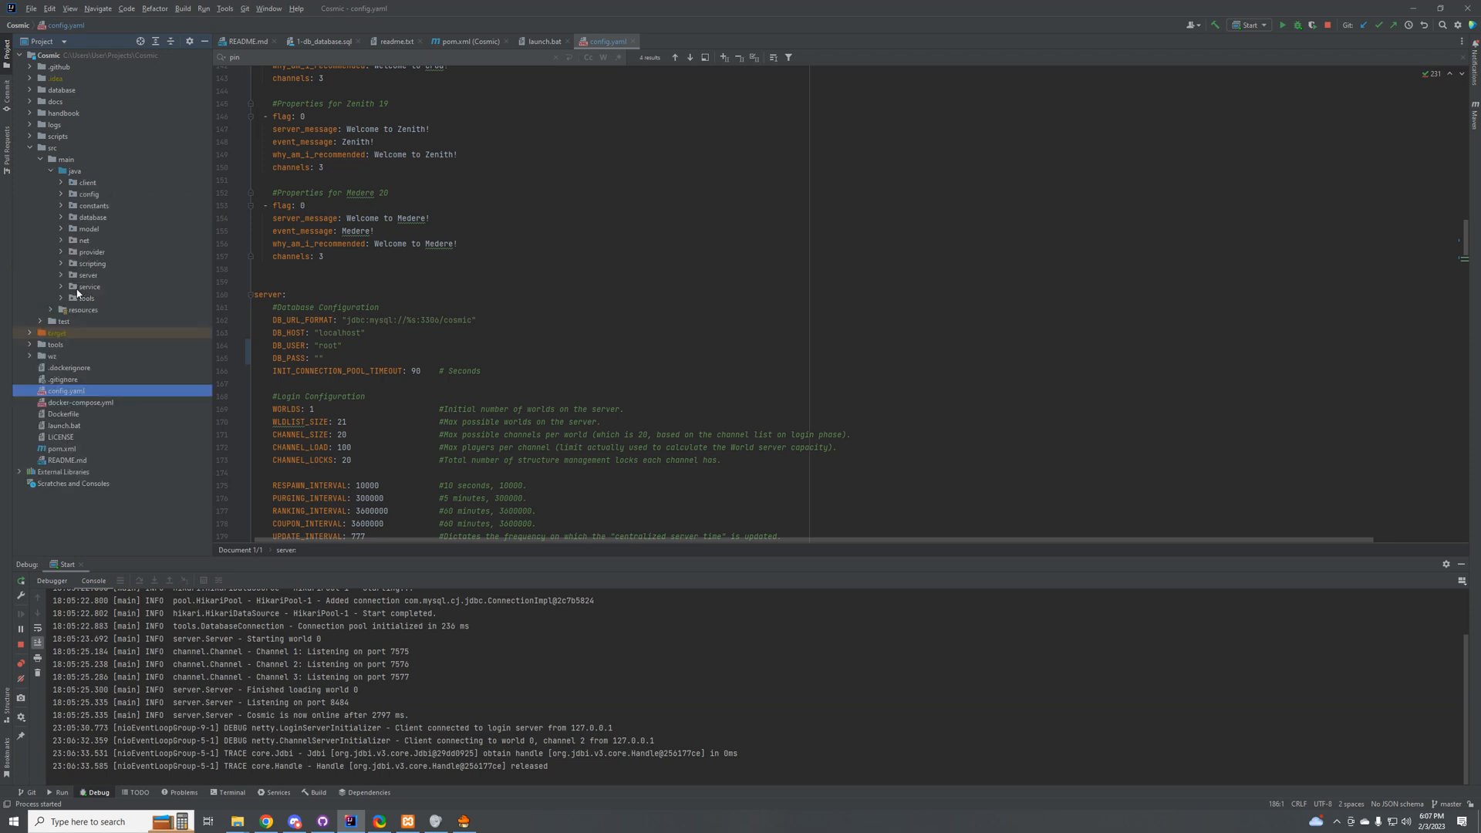
{"action": "left_click_drag", "start_coordinate": [70, 194], "coordinate": [87, 183]}
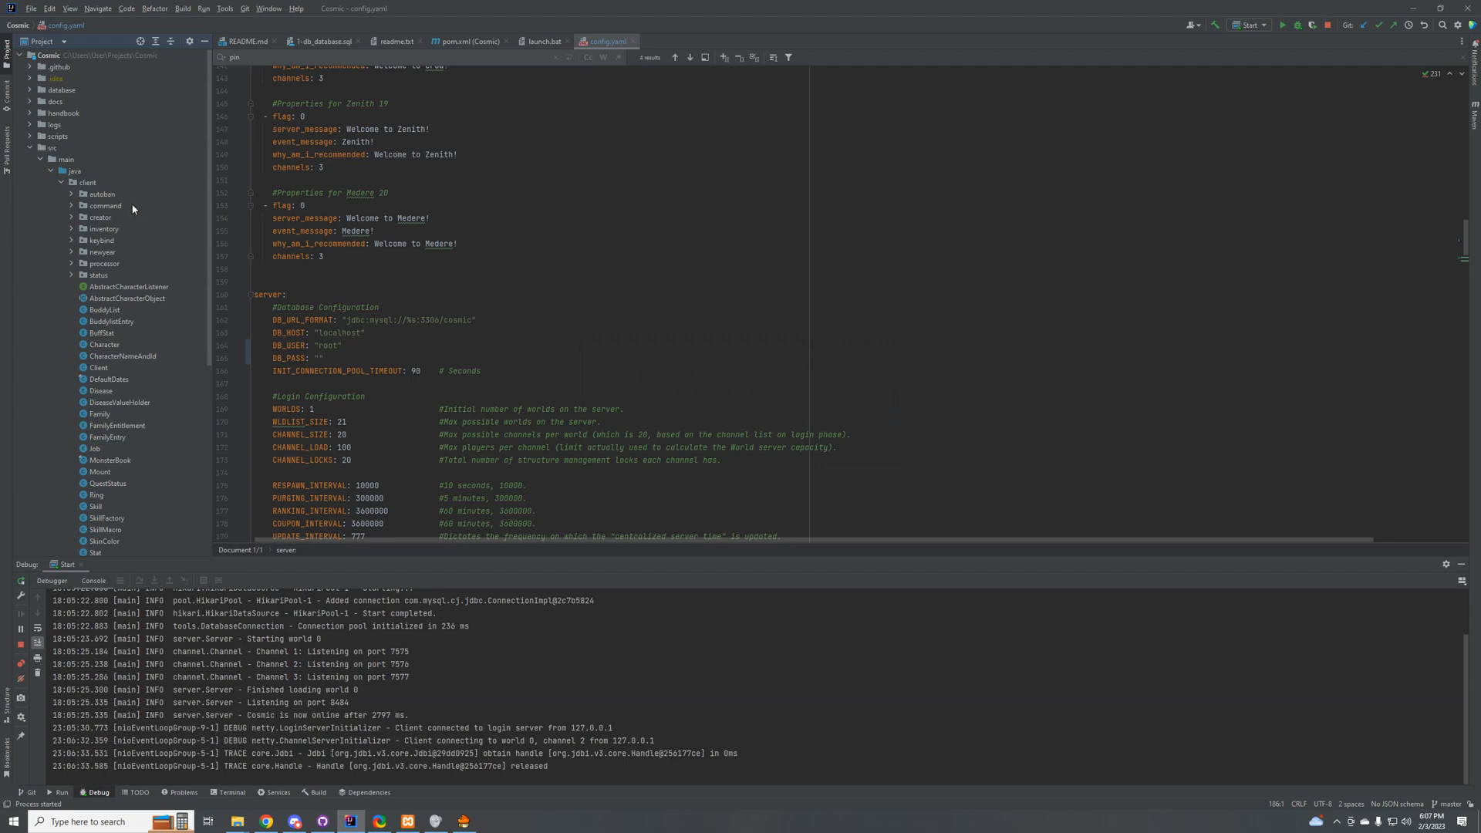
{"action": "left_click", "coordinate": [71, 206]}
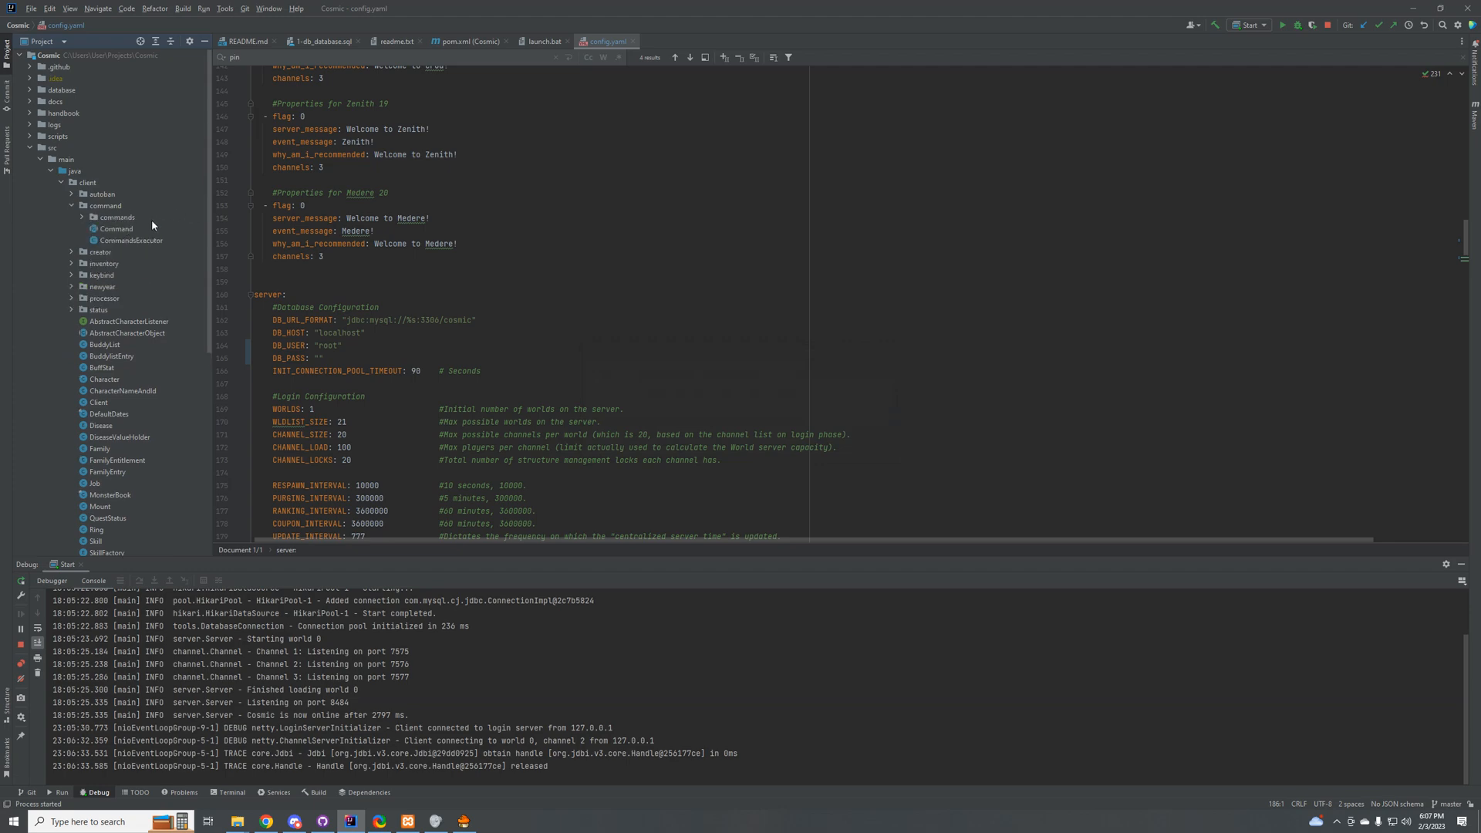
{"action": "double_click", "coordinate": [109, 218]}
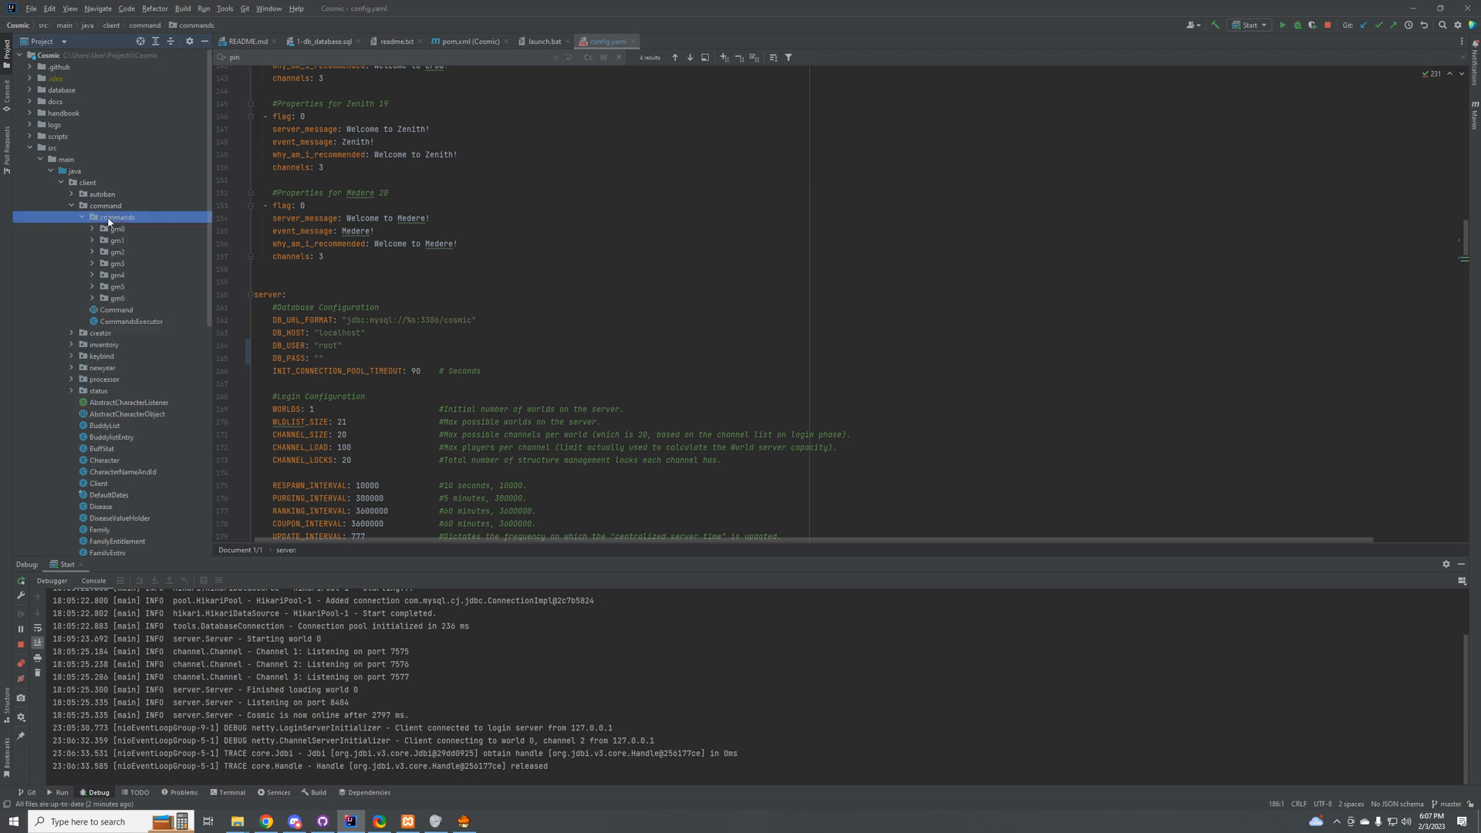
Step: Examine which command classes the gm0 and gm1 packages contain, collapsing each package after viewing it
{"action": "double_click", "coordinate": [124, 230]}
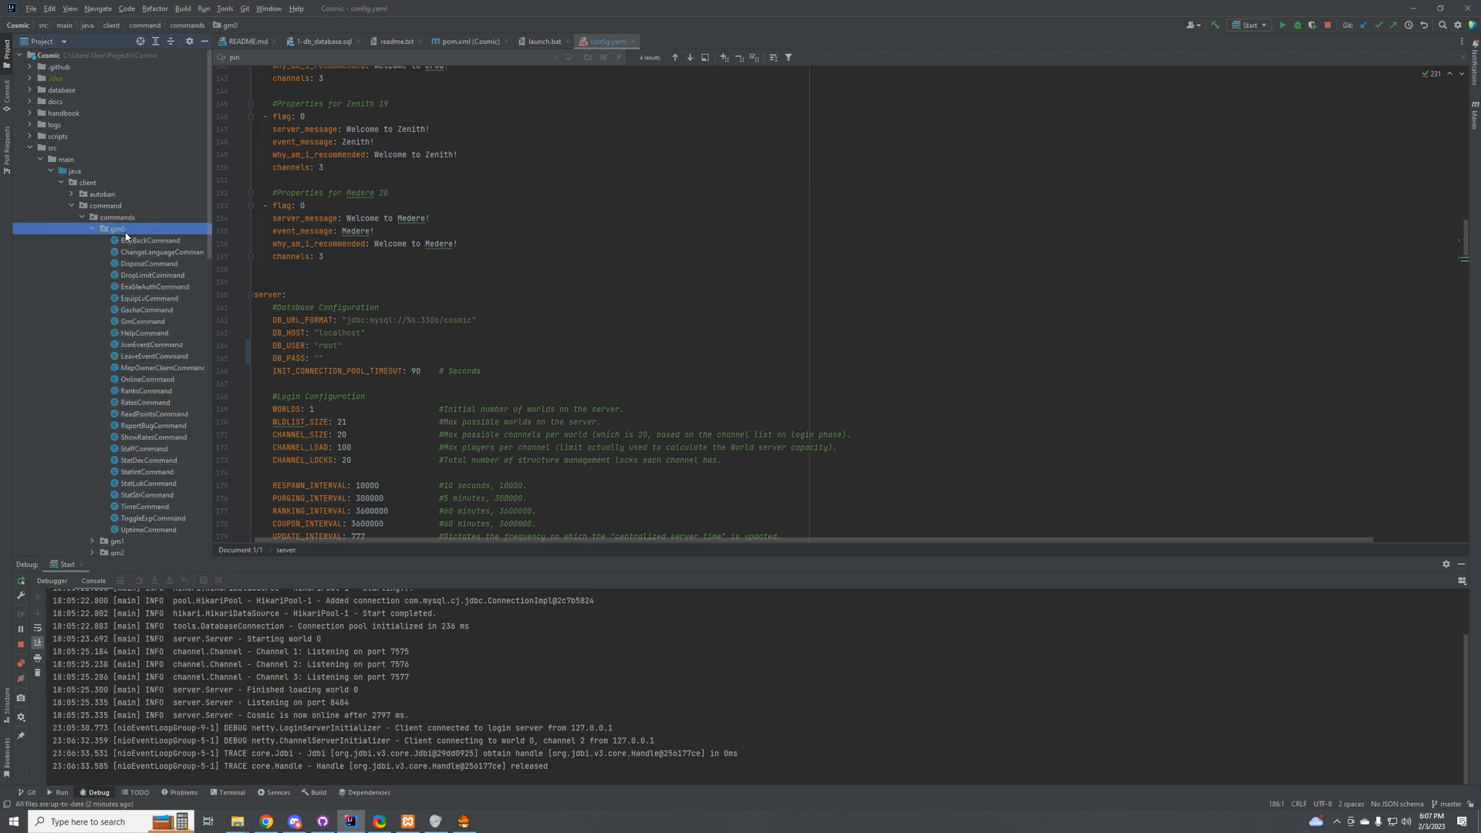
{"action": "double_click", "coordinate": [139, 232]}
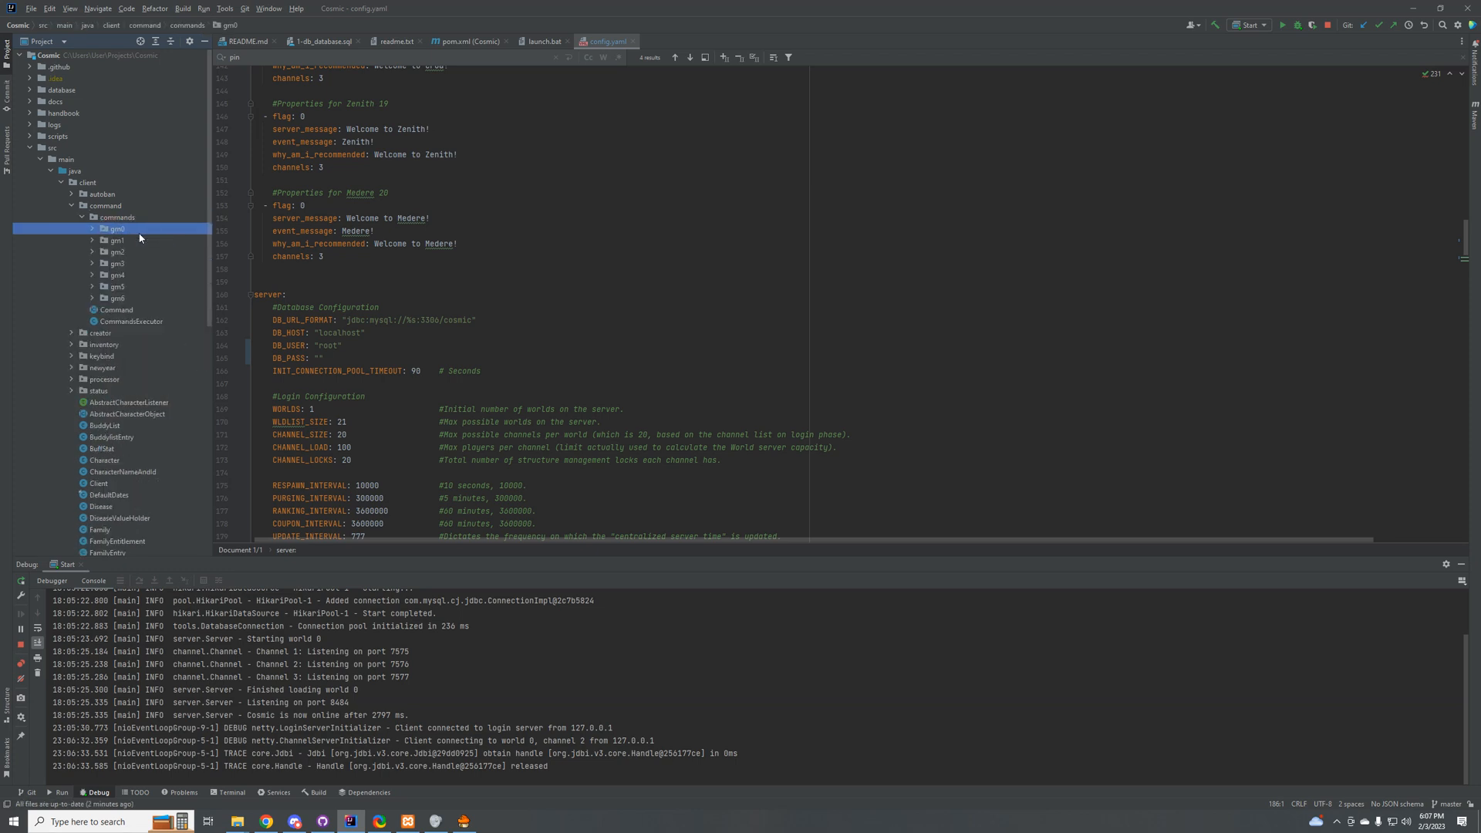
{"action": "left_click", "coordinate": [93, 230]}
{"action": "left_click", "coordinate": [92, 230]}
{"action": "left_click", "coordinate": [93, 242]}
{"action": "left_click", "coordinate": [93, 242]}
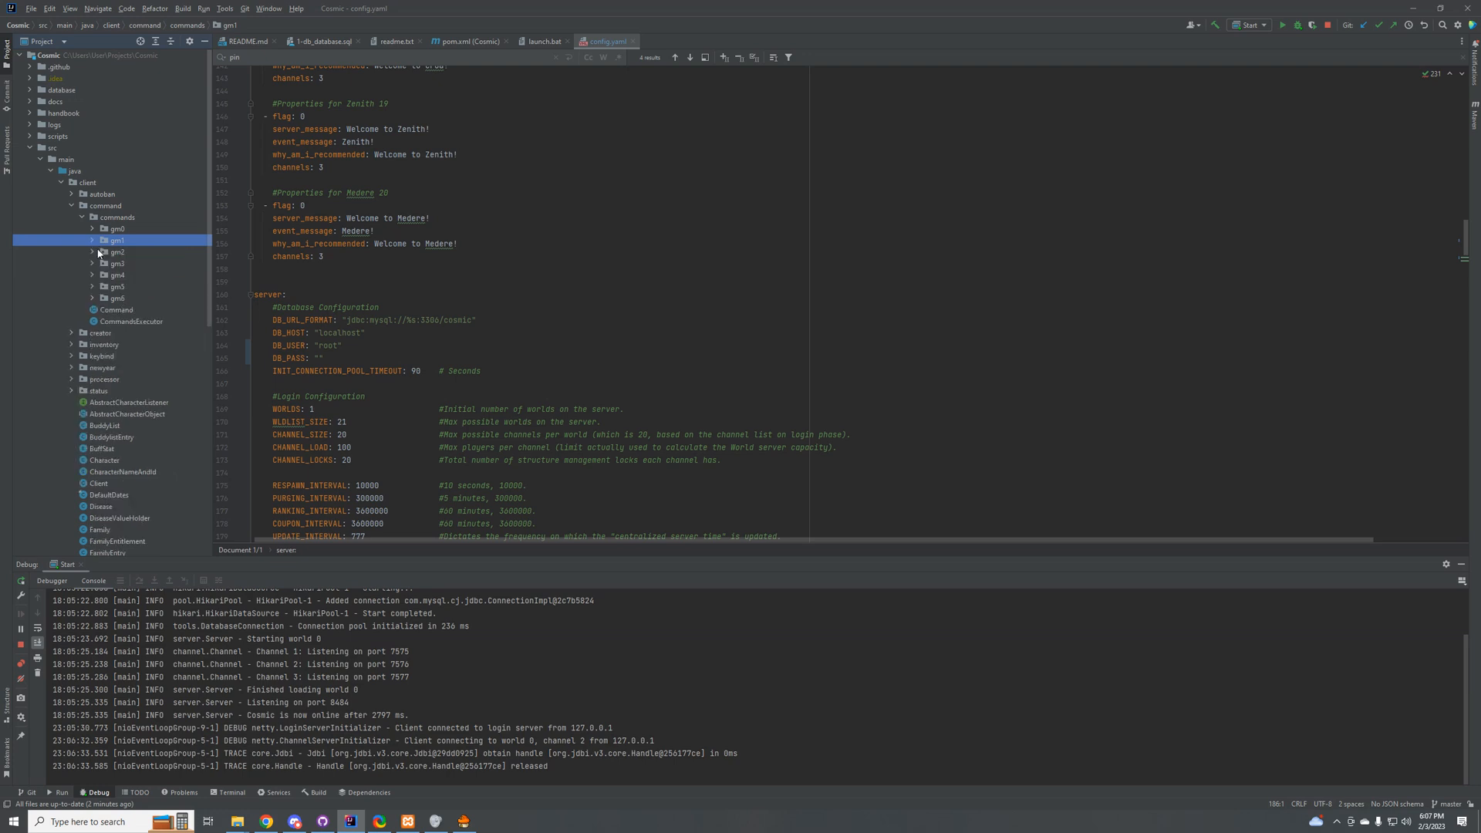
{"action": "left_click", "coordinate": [97, 253]}
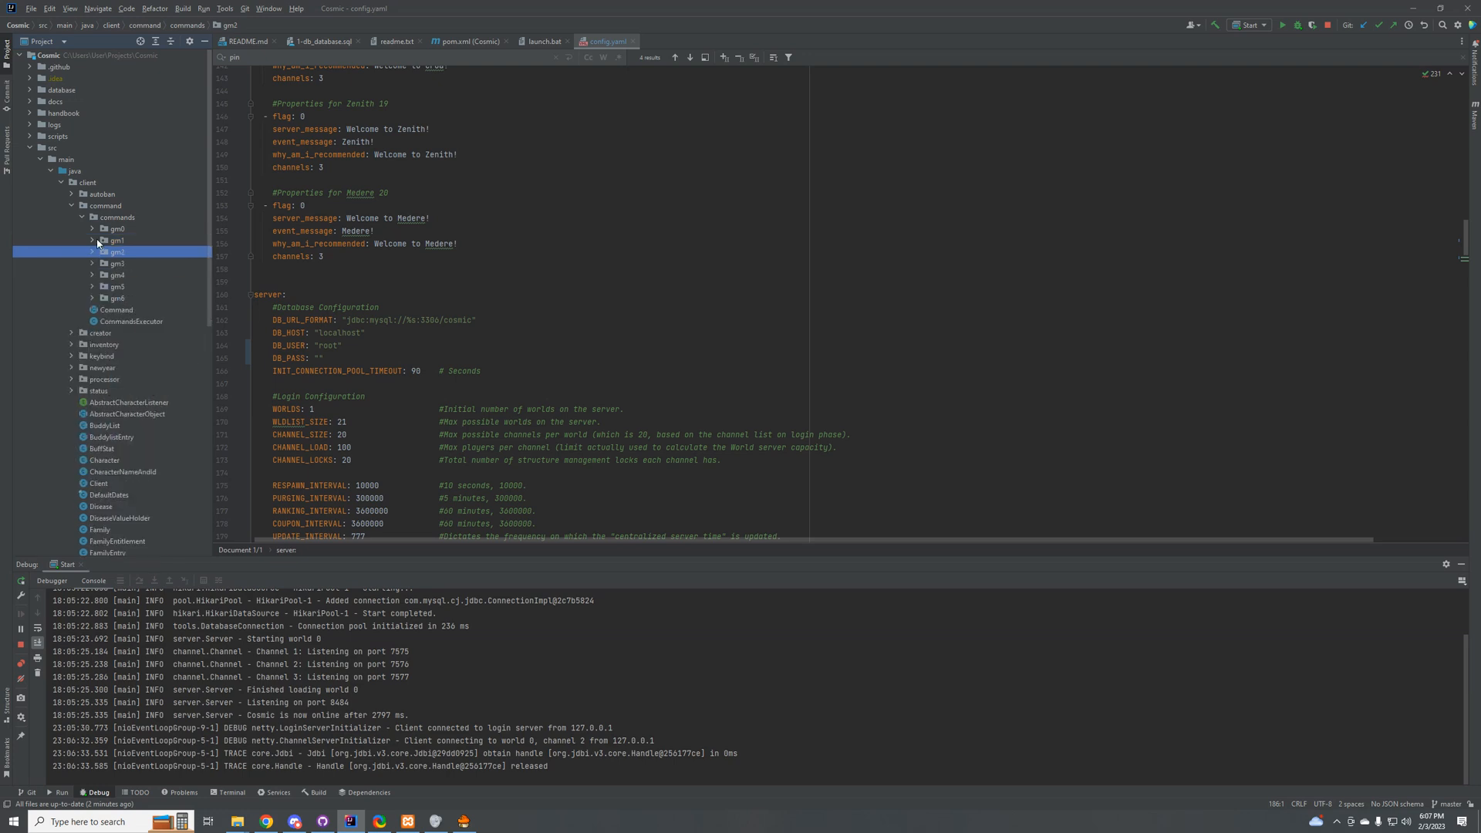
{"action": "left_click", "coordinate": [93, 242]}
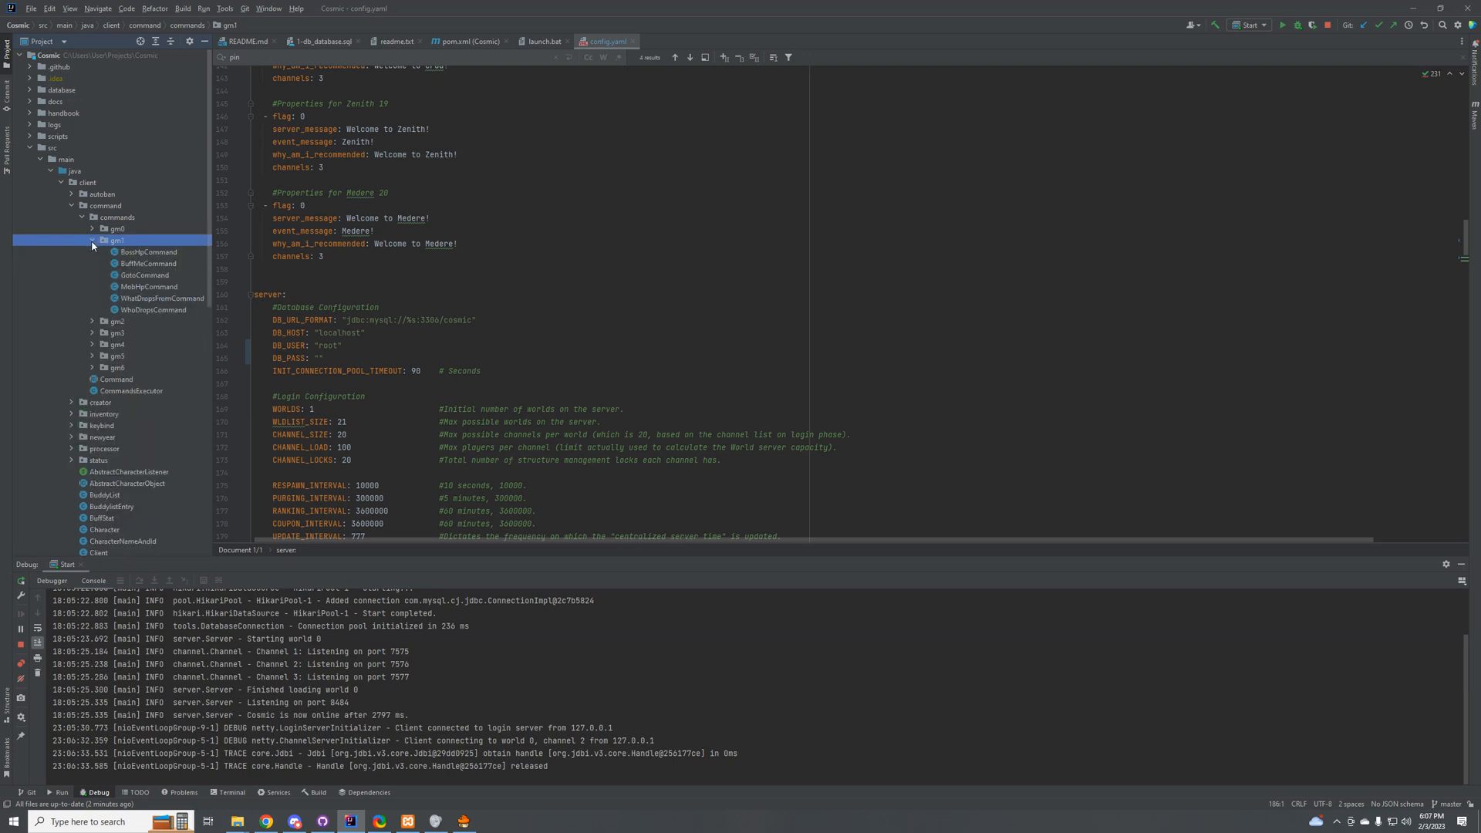
{"action": "left_click", "coordinate": [92, 241]}
{"action": "left_click", "coordinate": [96, 232]}
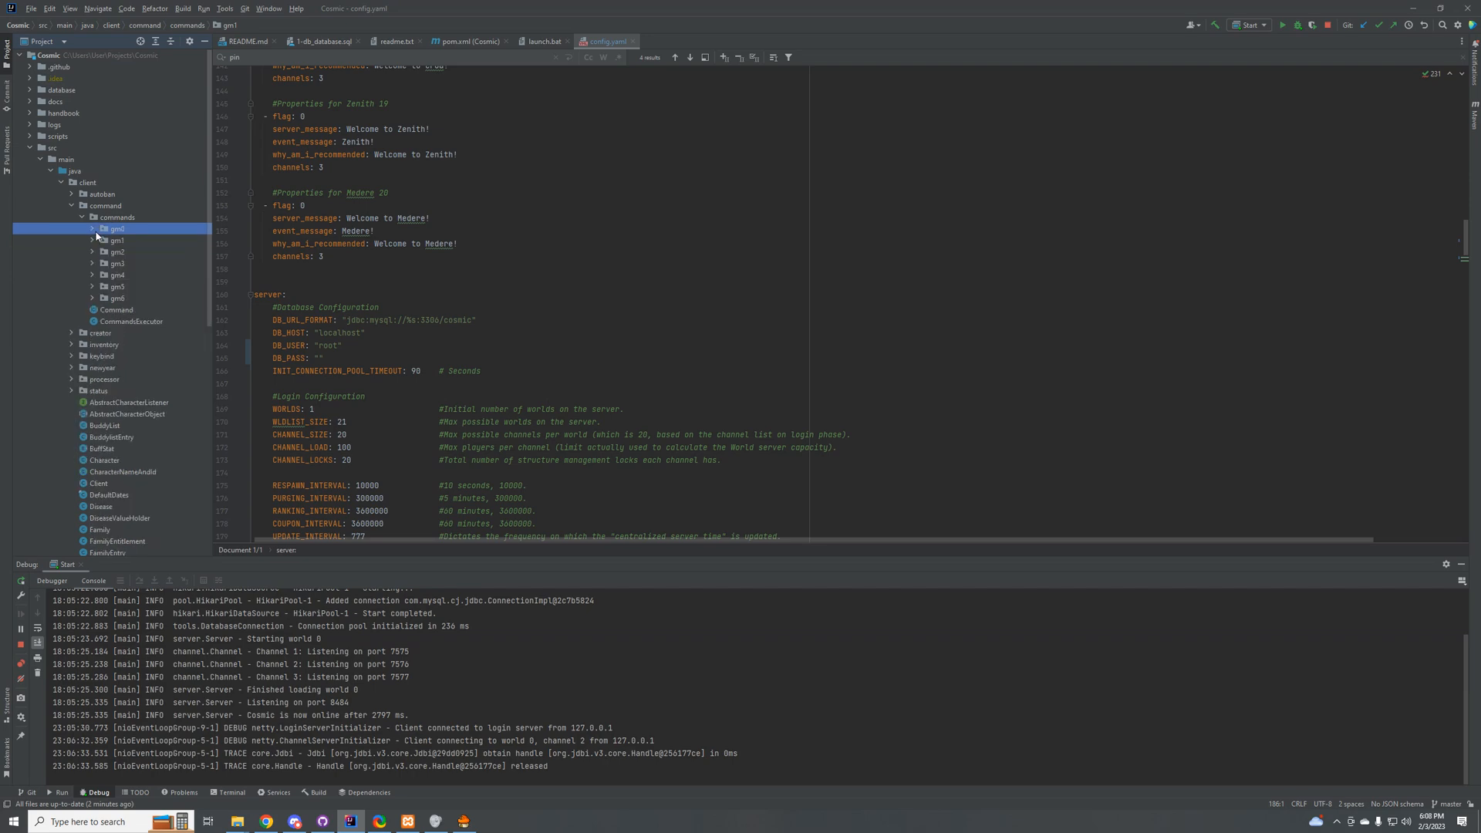
{"action": "left_click", "coordinate": [94, 231]}
{"action": "left_click", "coordinate": [91, 230]}
{"action": "left_click", "coordinate": [92, 229]}
{"action": "left_click", "coordinate": [93, 241]}
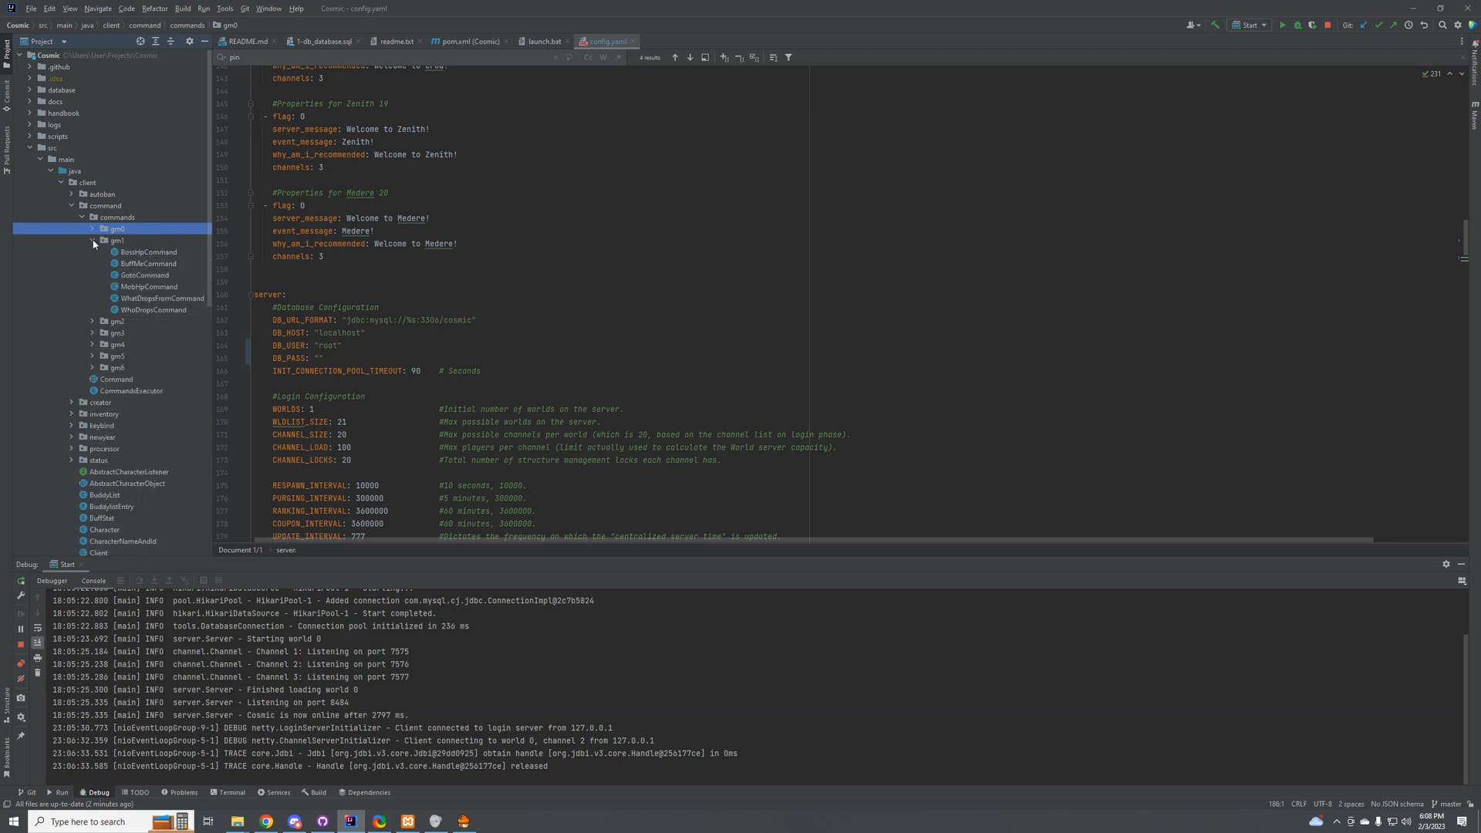
{"action": "left_click", "coordinate": [93, 243]}
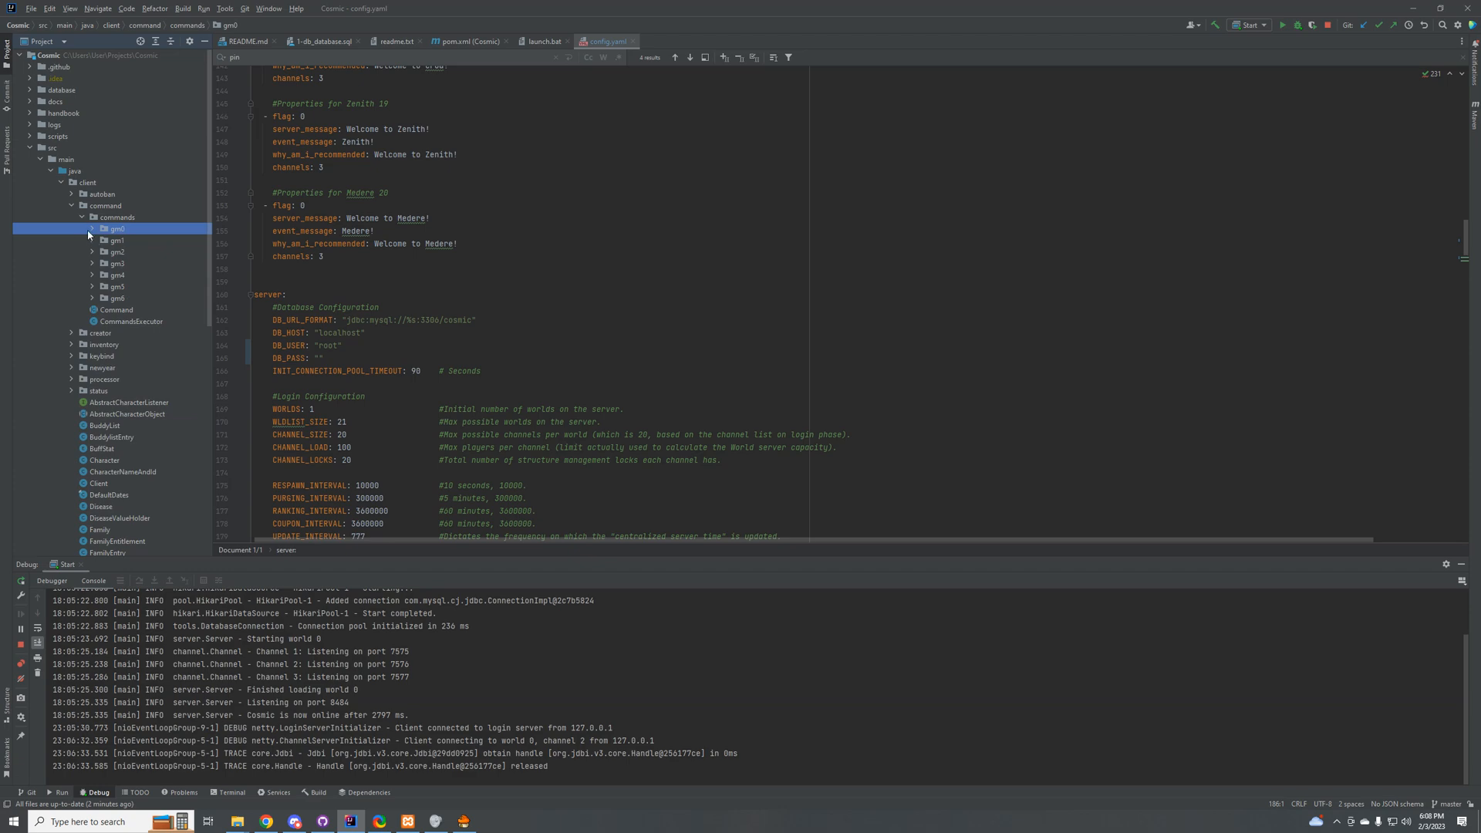
{"action": "left_click", "coordinate": [94, 240]}
{"action": "left_click", "coordinate": [93, 244]}
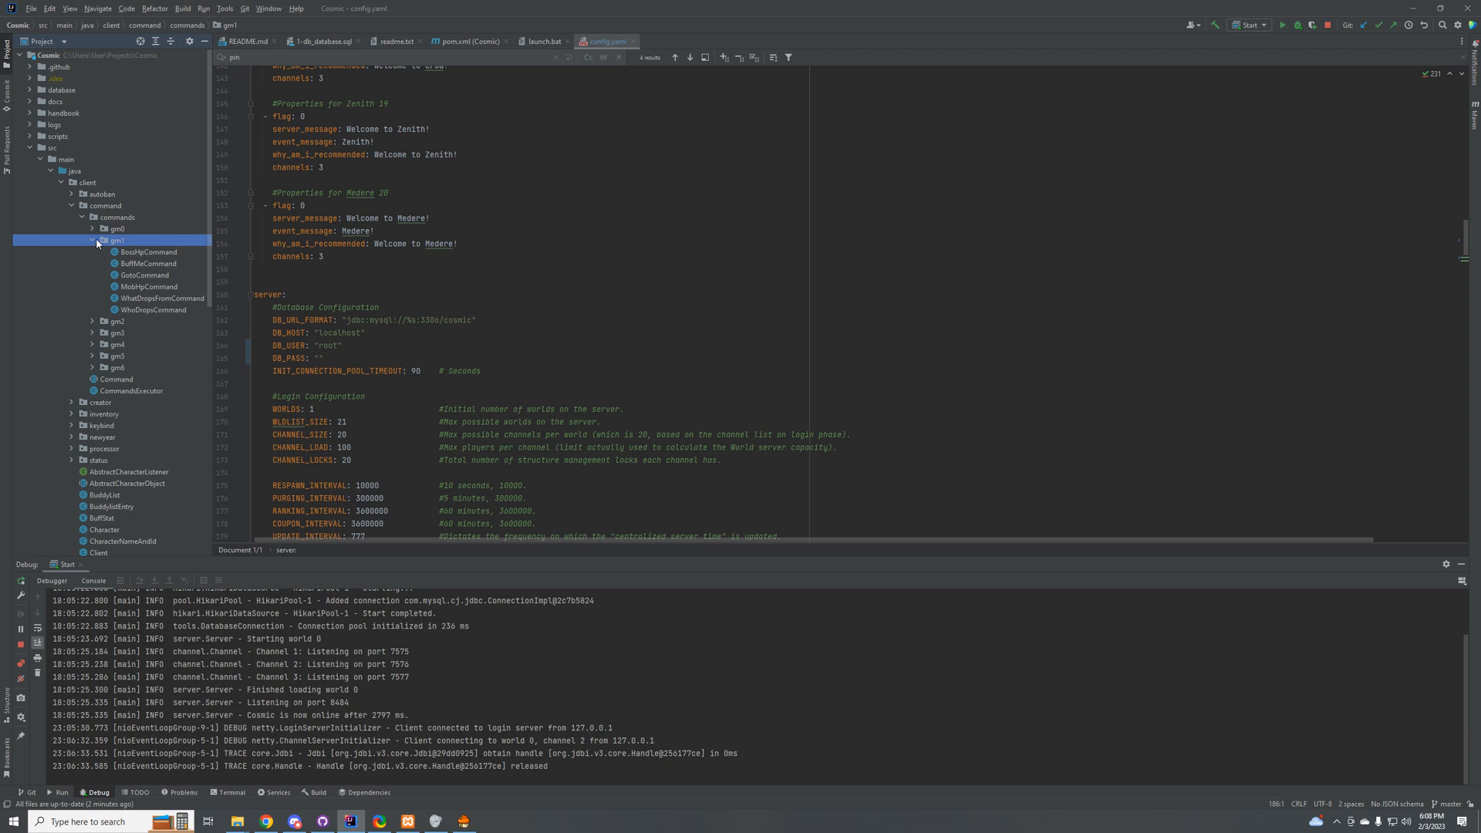
{"action": "left_click", "coordinate": [93, 242]}
Step: Examine the command classes in the gm4 and gm3 packages, and collapse both packages again
{"action": "left_click", "coordinate": [109, 253]}
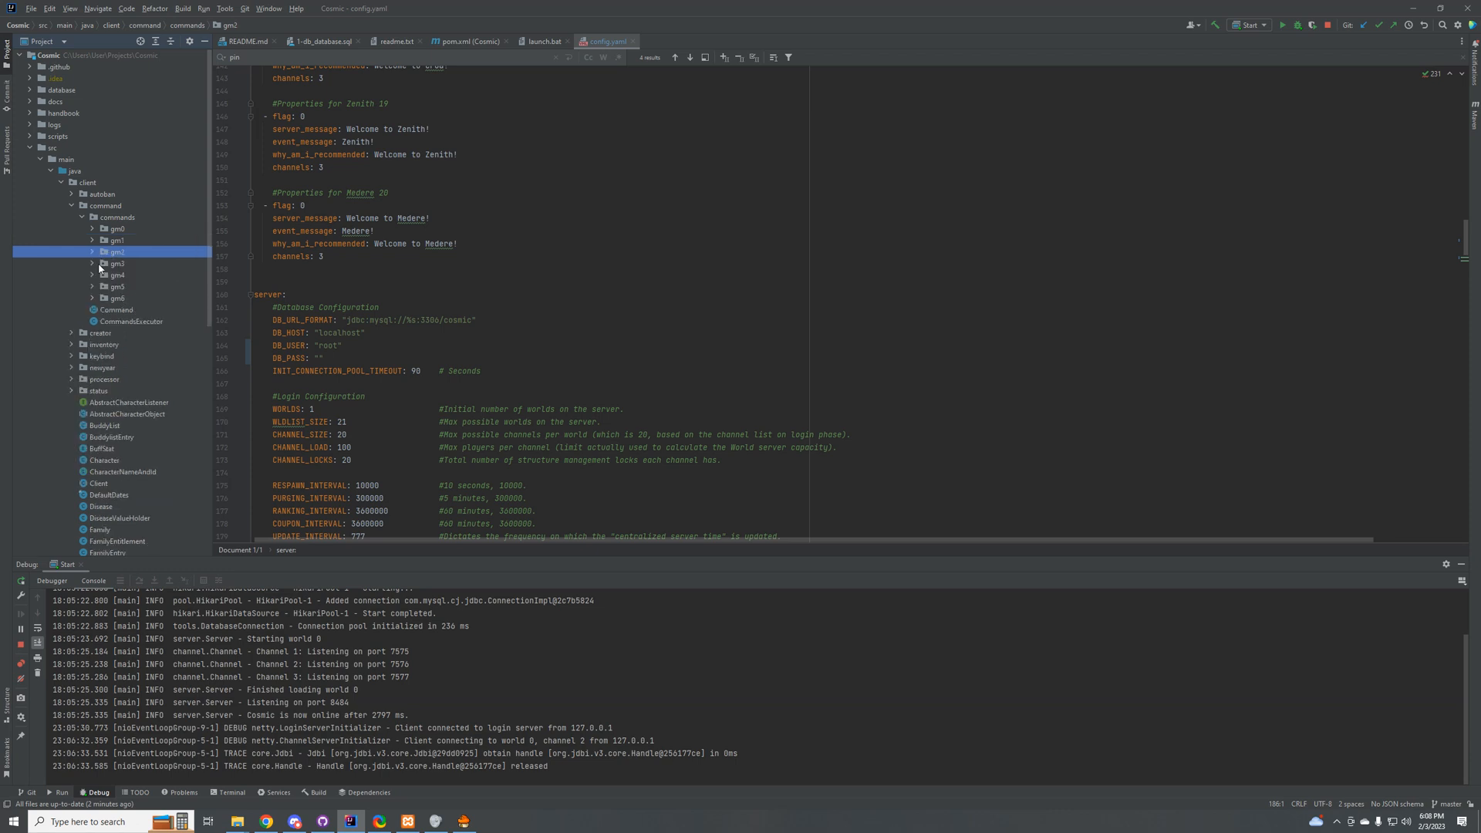
{"action": "left_click", "coordinate": [94, 276]}
{"action": "left_click", "coordinate": [92, 275]}
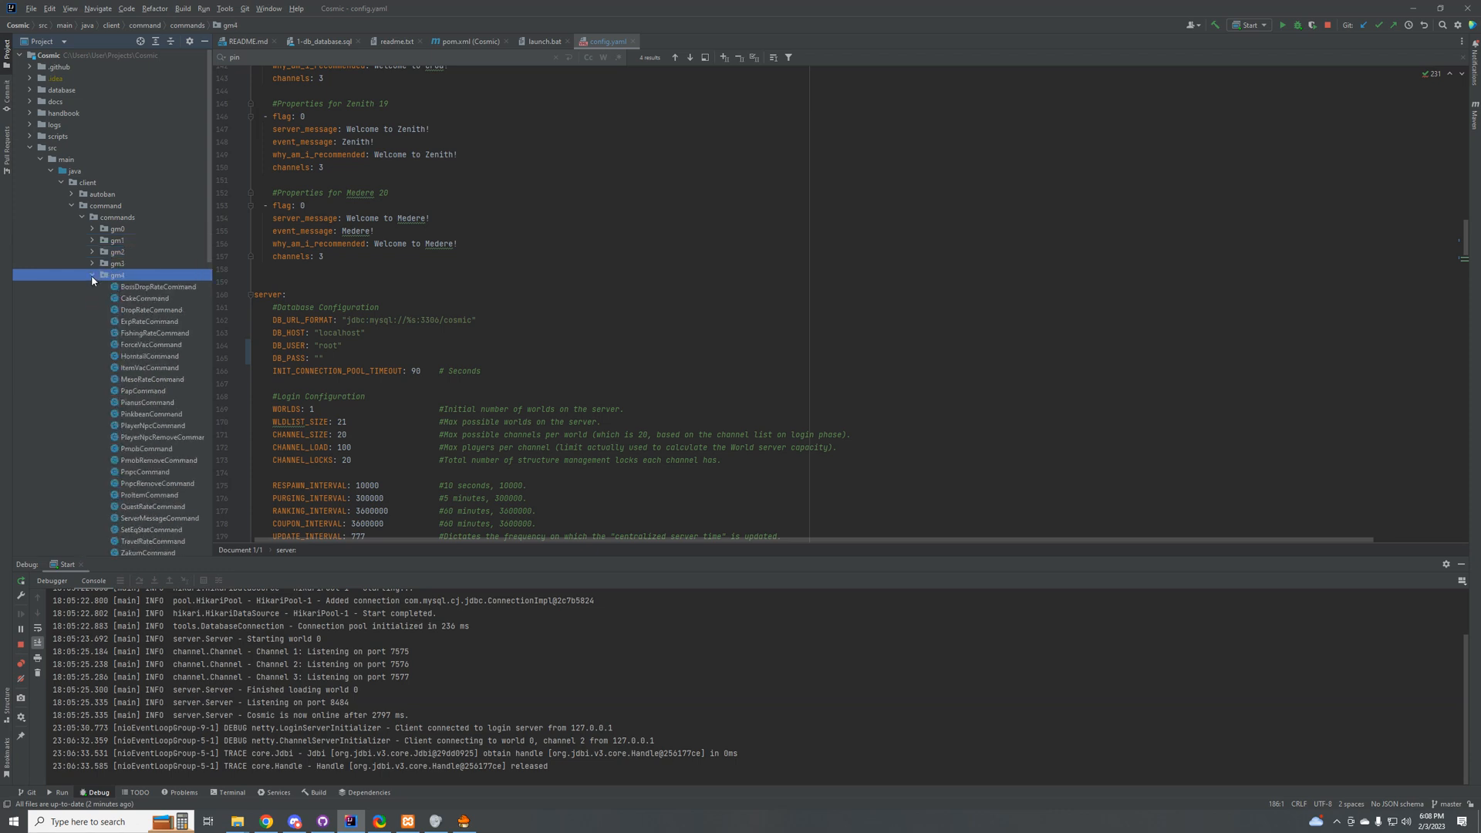
{"action": "left_click", "coordinate": [92, 278]}
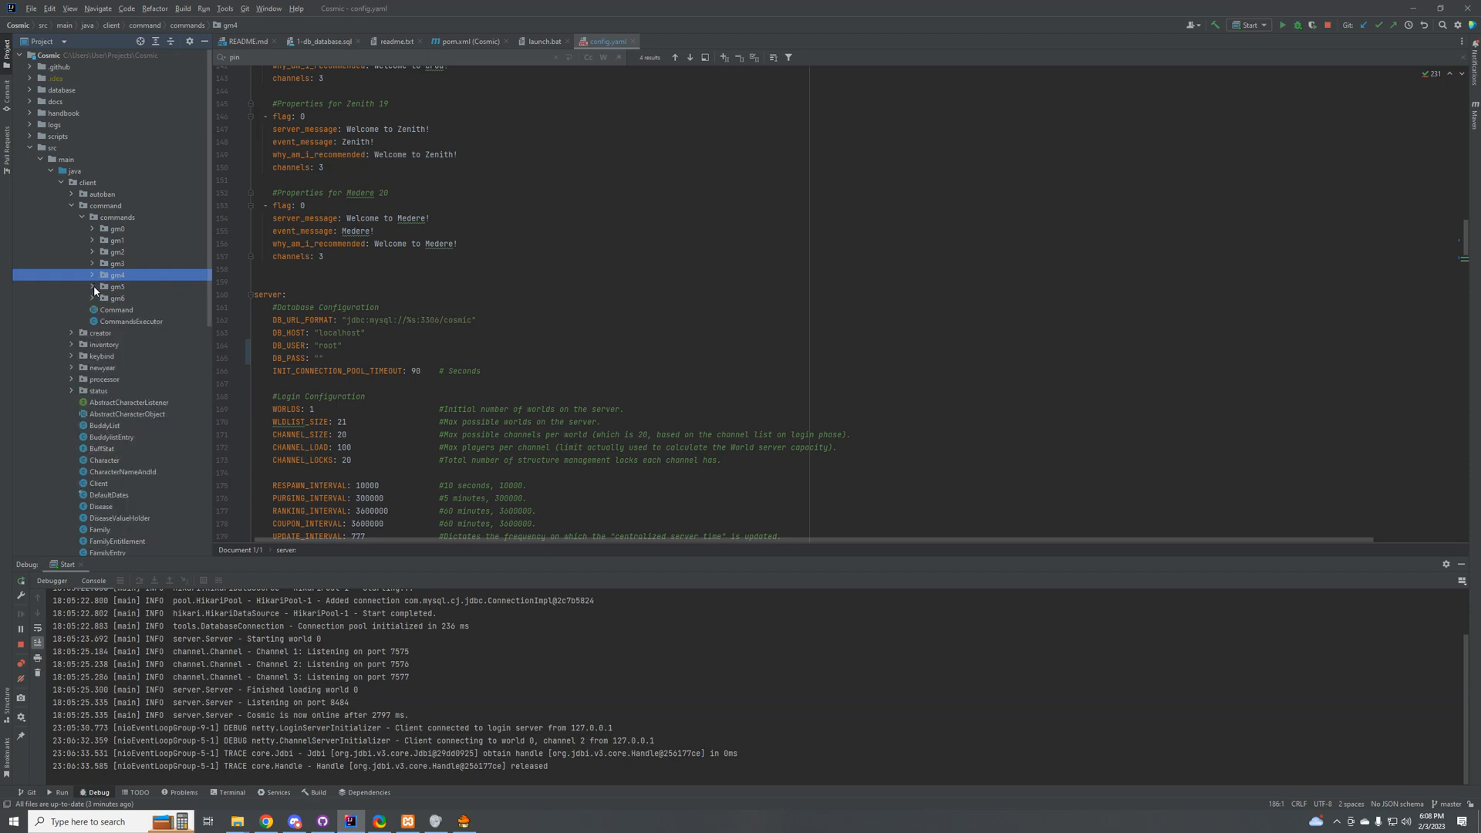
{"action": "left_click", "coordinate": [96, 264]}
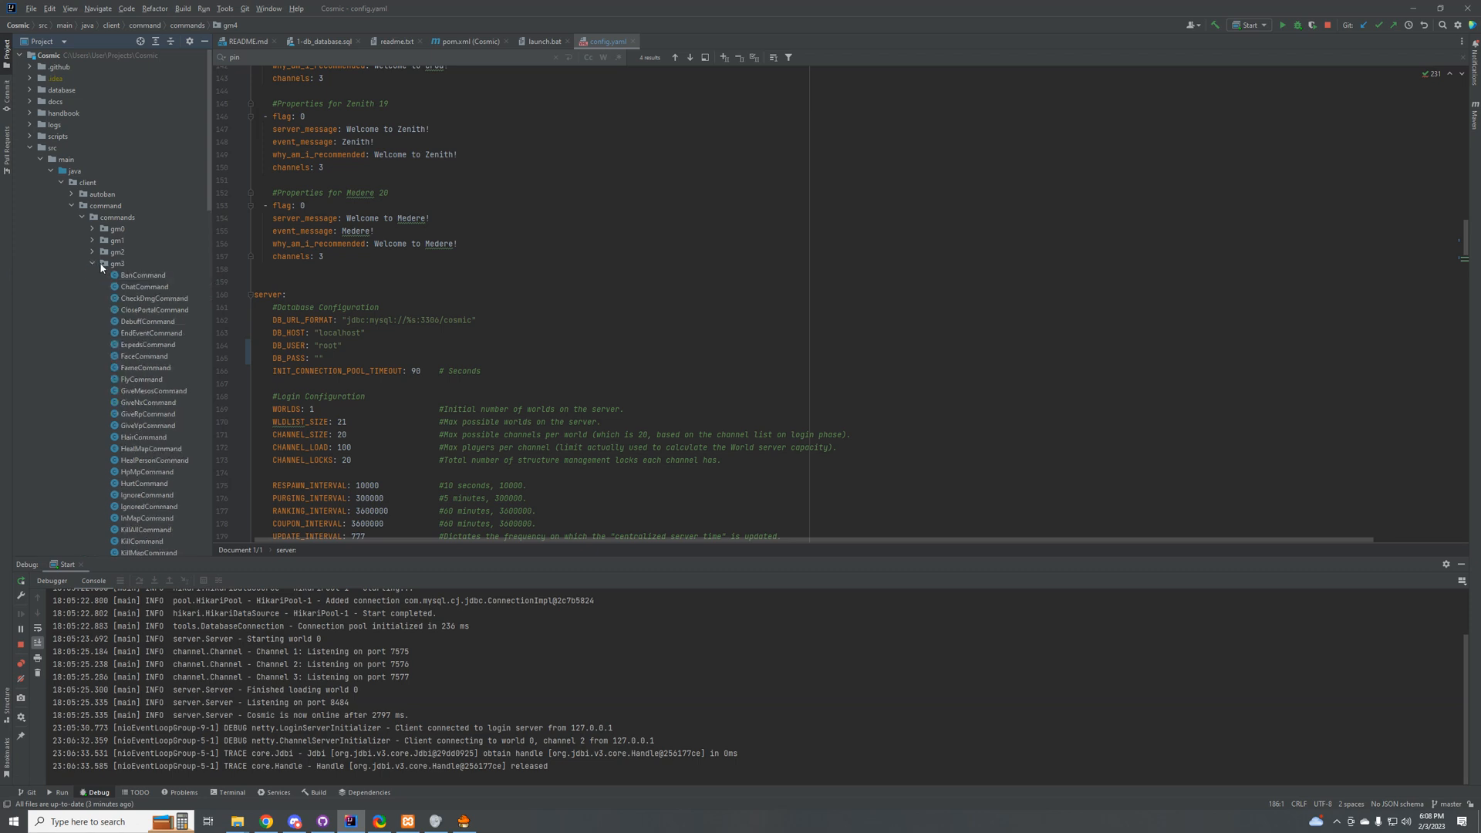
{"action": "left_click", "coordinate": [94, 264]}
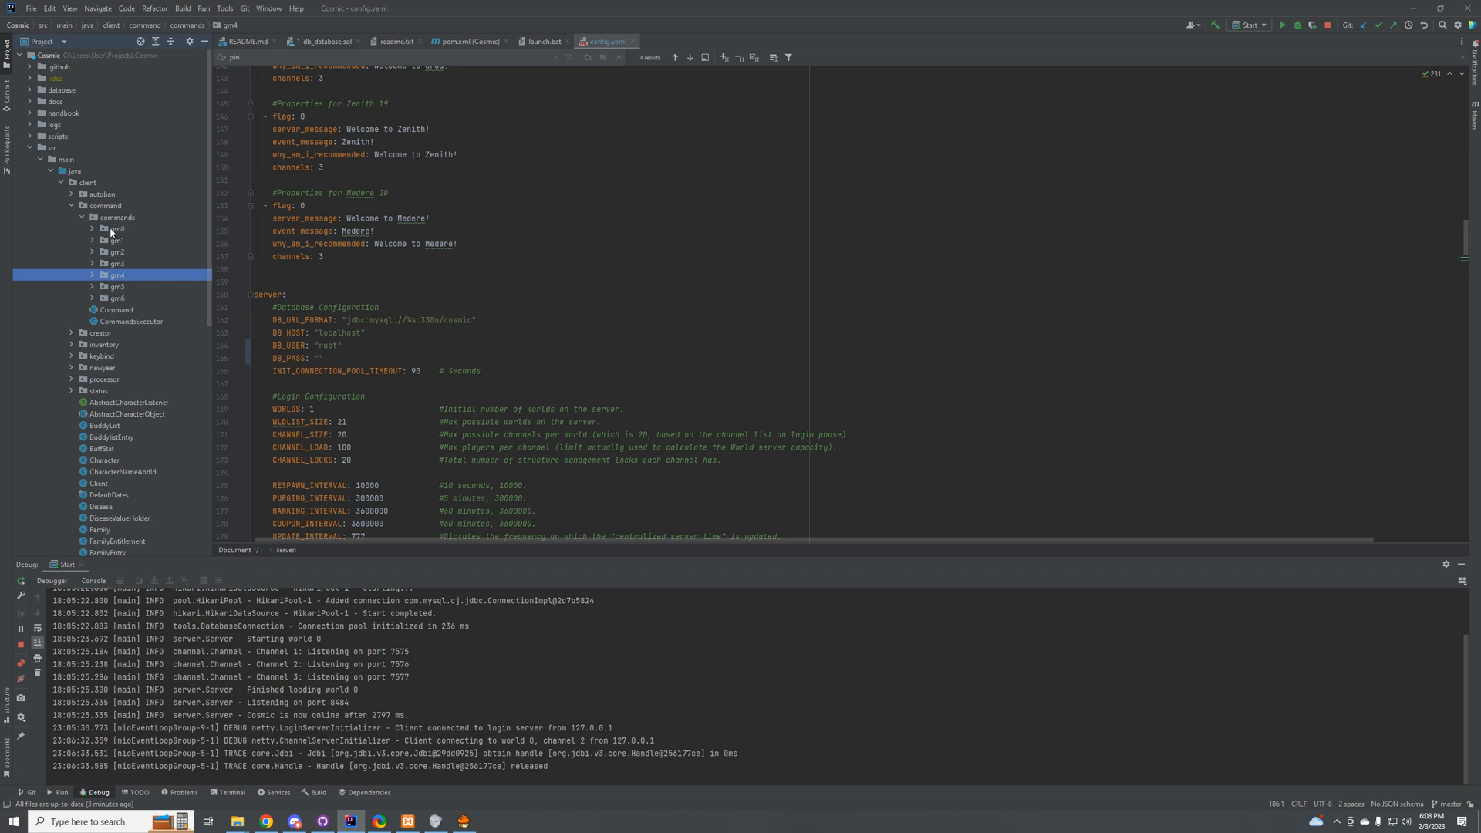
{"action": "left_click", "coordinate": [112, 230]}
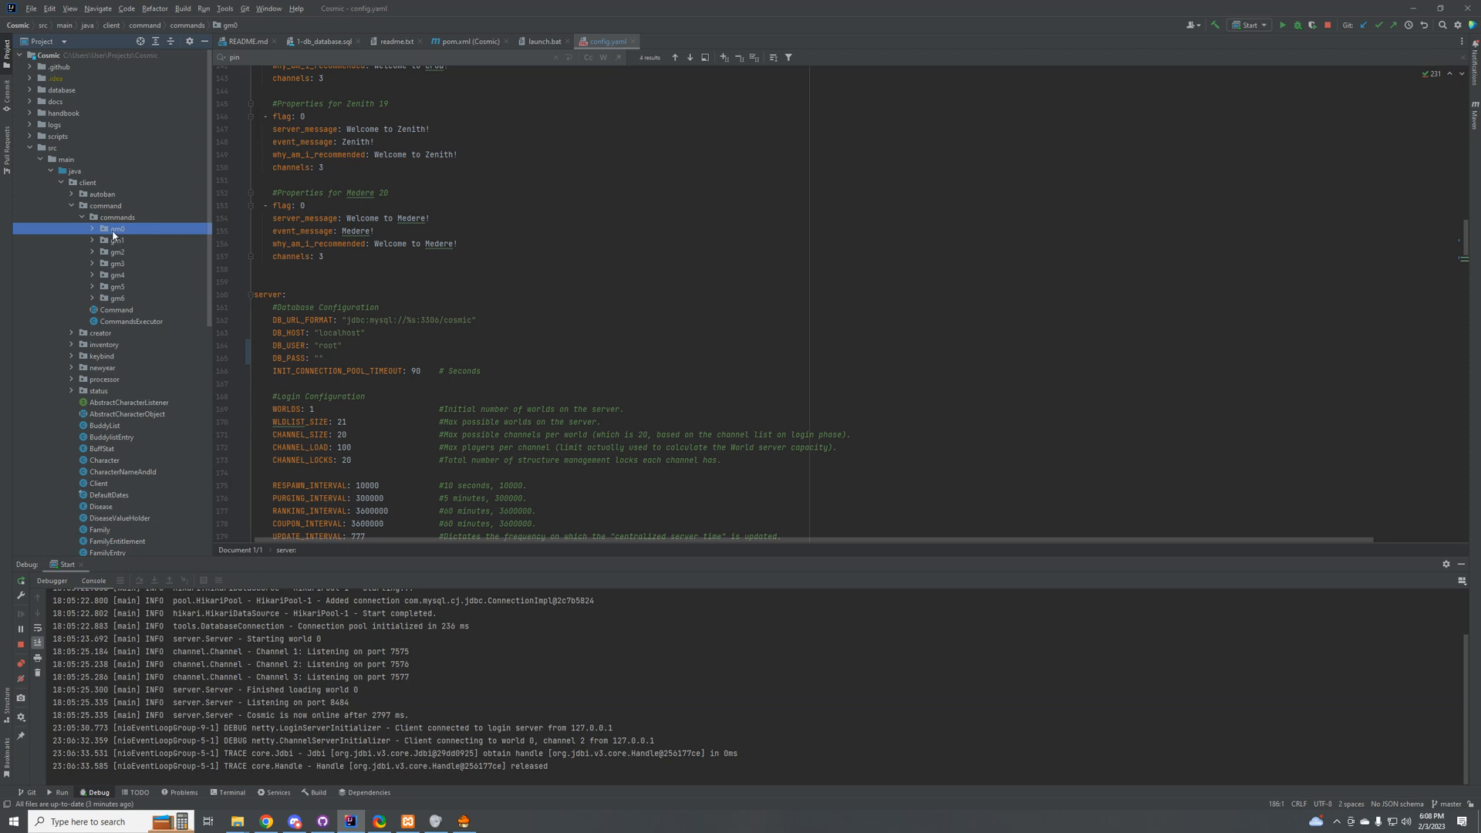
Step: Examine the RESPAWN_INTERVAL value in config.yaml, along with the surrounding login, multiclient and IP settings
{"action": "left_click", "coordinate": [473, 487]}
{"action": "scroll", "coordinate": [371, 411], "scroll_direction": "down", "scroll_amount": 3}
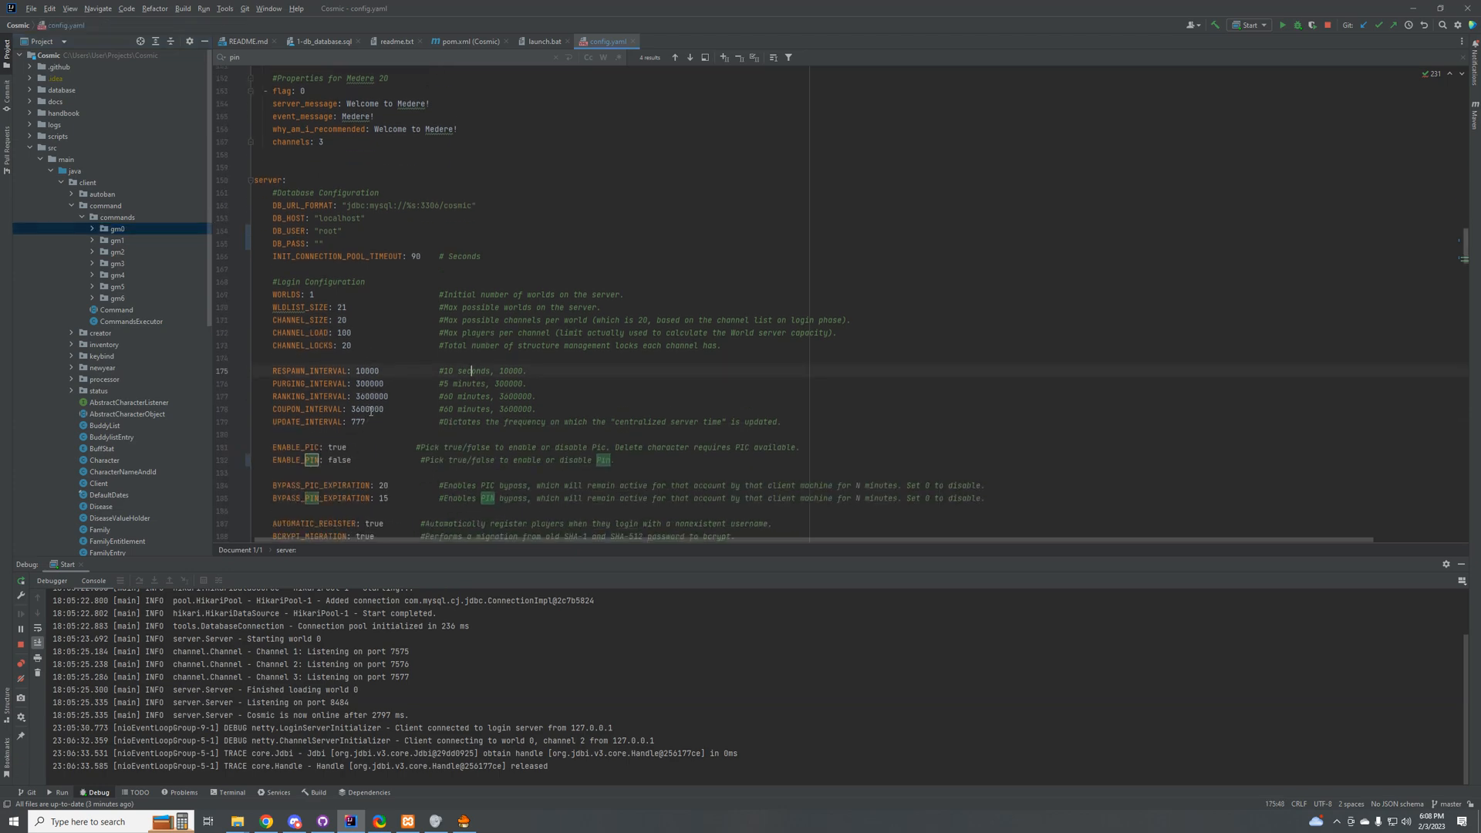
{"action": "left_click_drag", "start_coordinate": [318, 371], "coordinate": [355, 371]}
{"action": "left_click", "coordinate": [500, 373]}
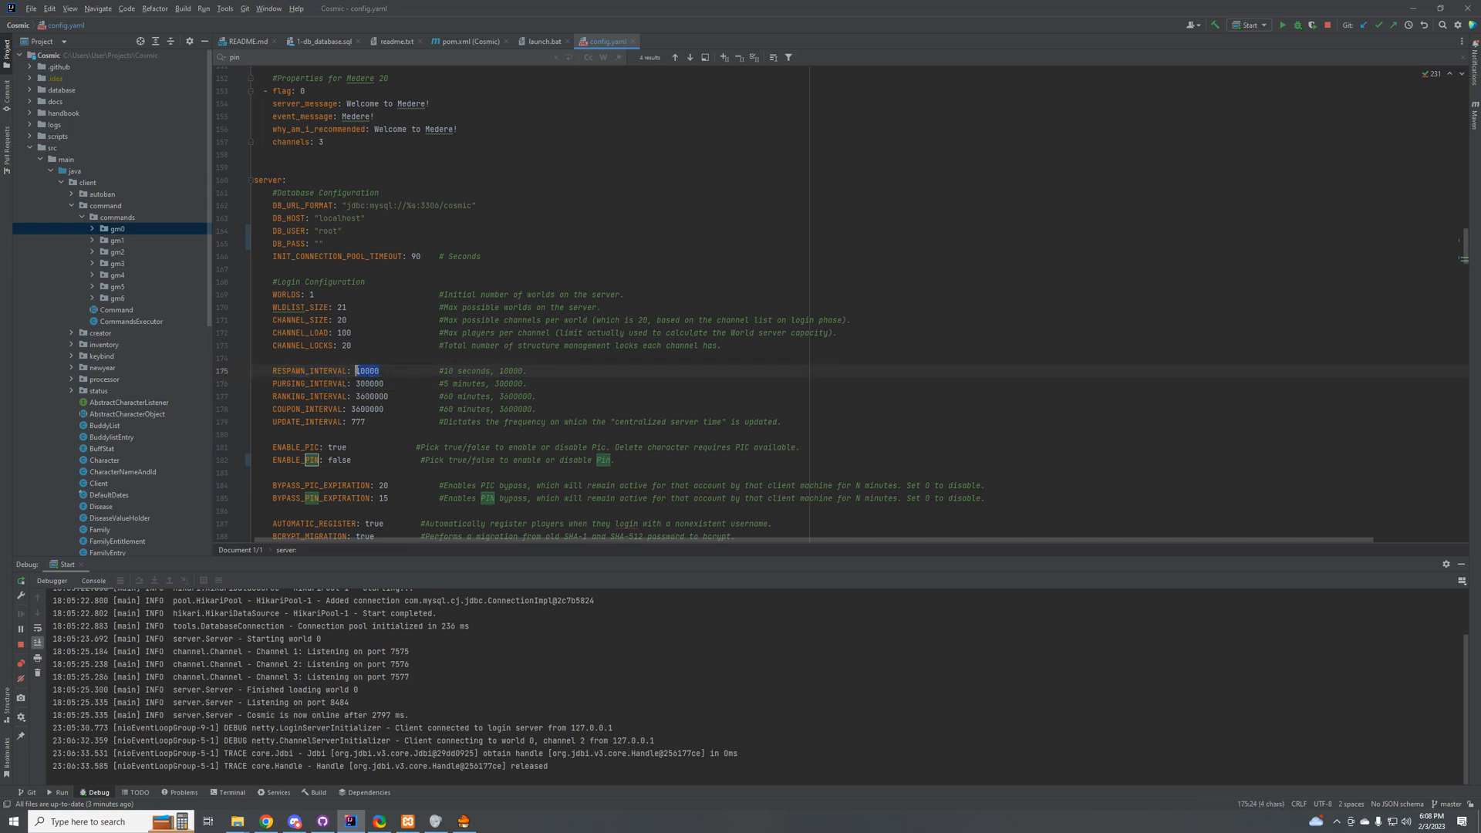
{"action": "left_click", "coordinate": [385, 371]}
{"action": "left_click", "coordinate": [380, 371]}
{"action": "double_click", "coordinate": [355, 371]}
{"action": "left_click", "coordinate": [380, 371]}
{"action": "left_click_drag", "start_coordinate": [384, 371], "coordinate": [356, 371]}
{"action": "scroll", "coordinate": [234, 425], "scroll_direction": "down", "scroll_amount": 4}
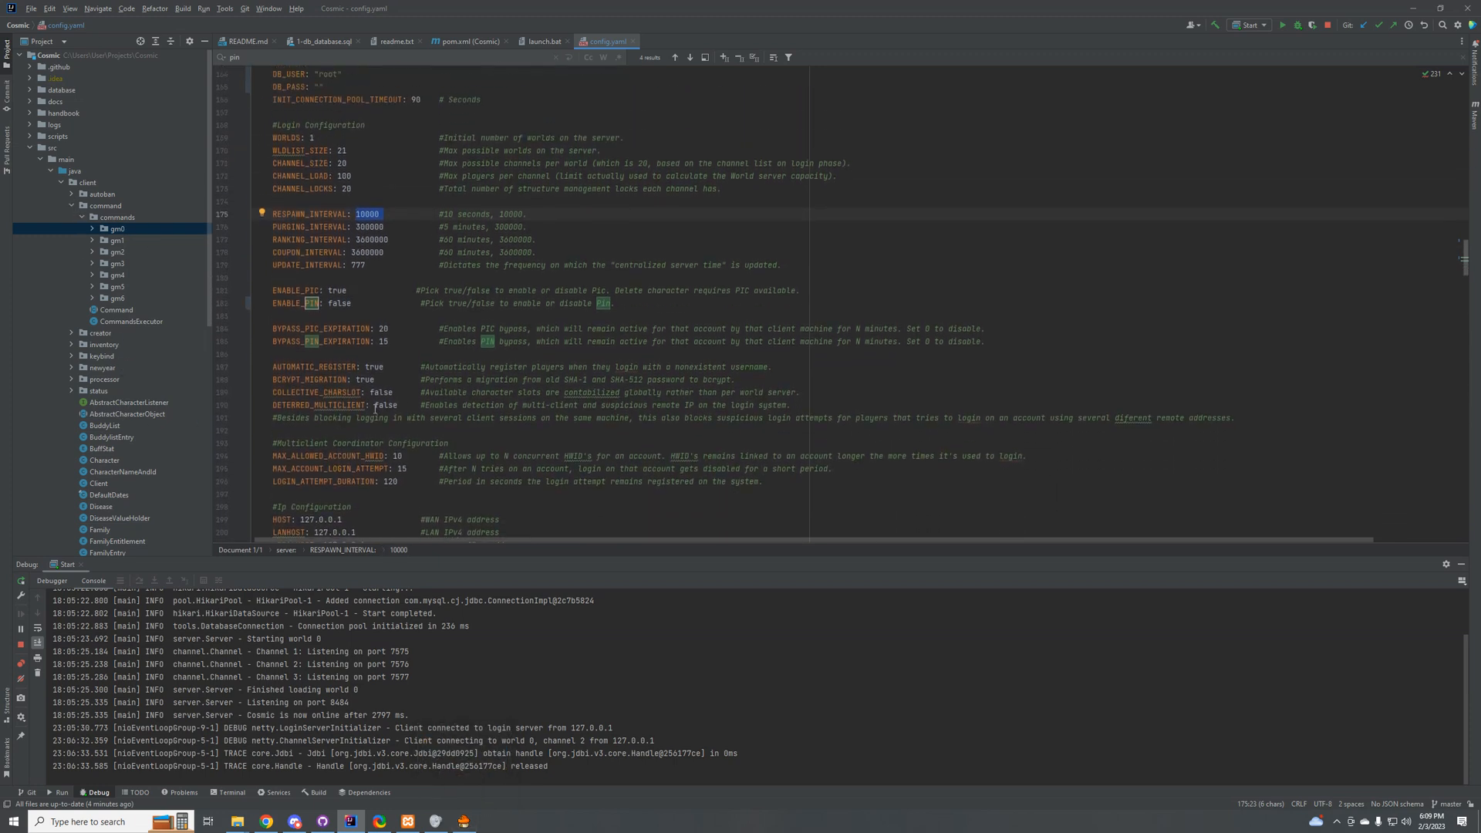
{"action": "scroll", "coordinate": [495, 406], "scroll_direction": "down", "scroll_amount": 3}
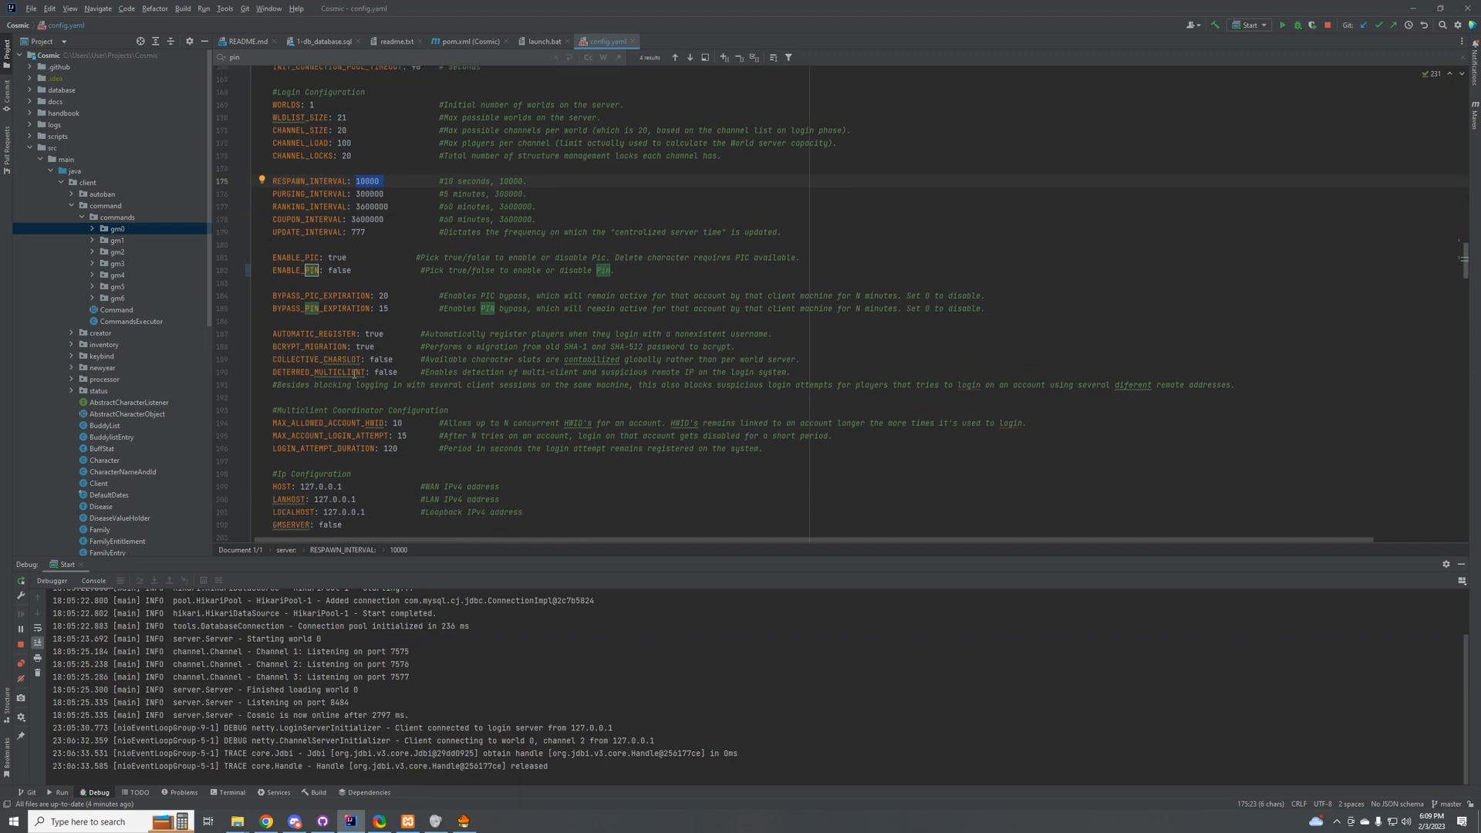
{"action": "mouse_move", "coordinate": [1467, 263]}
{"action": "left_mouse_down"}
{"action": "mouse_move", "coordinate": [1469, 283]}
{"action": "mouse_move", "coordinate": [1471, 260]}
{"action": "left_mouse_up"}
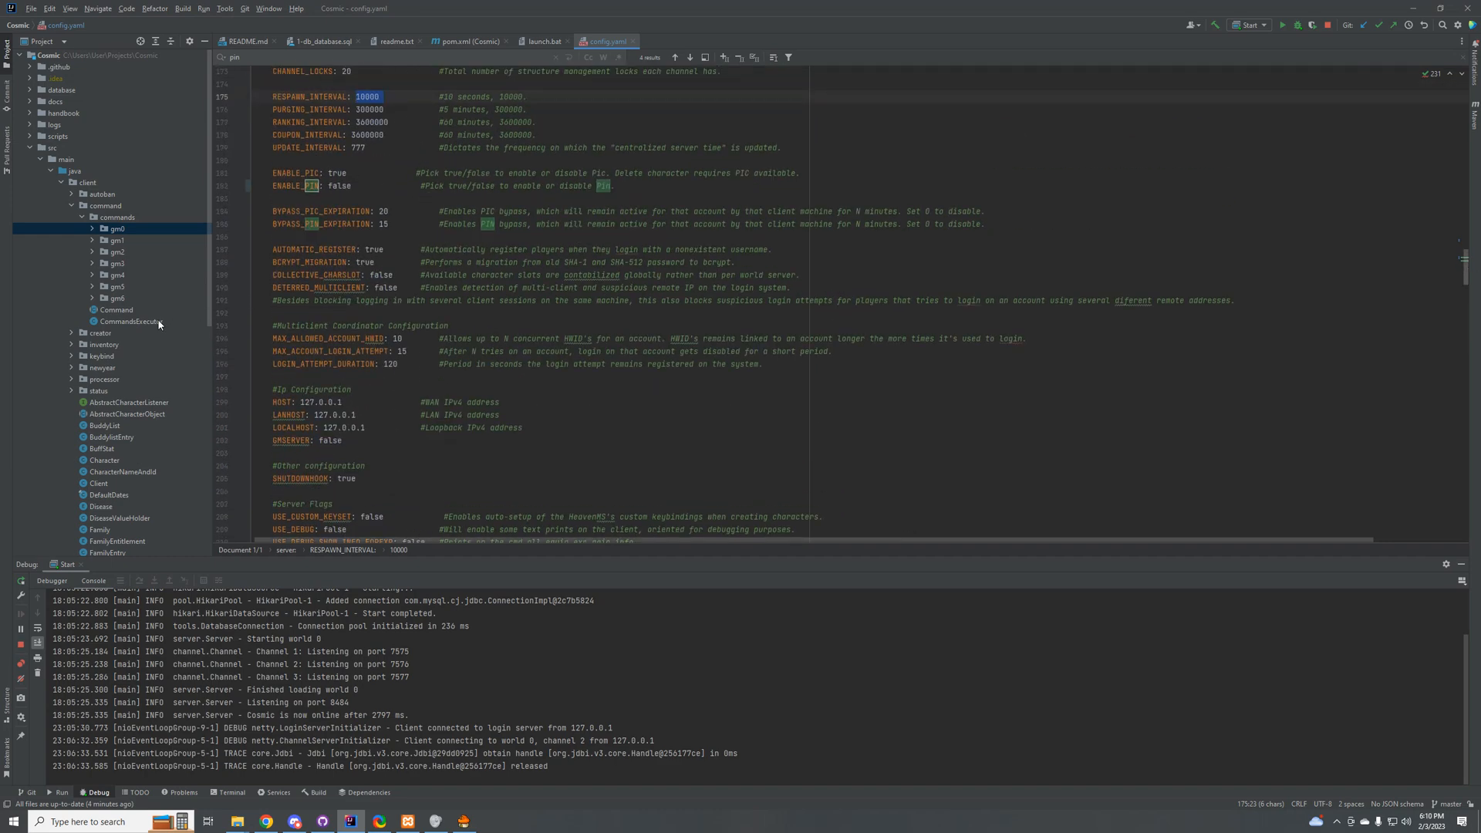
{"action": "scroll", "coordinate": [96, 437], "scroll_direction": "down", "scroll_amount": 2}
{"action": "scroll", "coordinate": [95, 444], "scroll_direction": "up", "scroll_amount": 2}
{"action": "scroll", "coordinate": [304, 411], "scroll_direction": "up", "scroll_amount": 3}
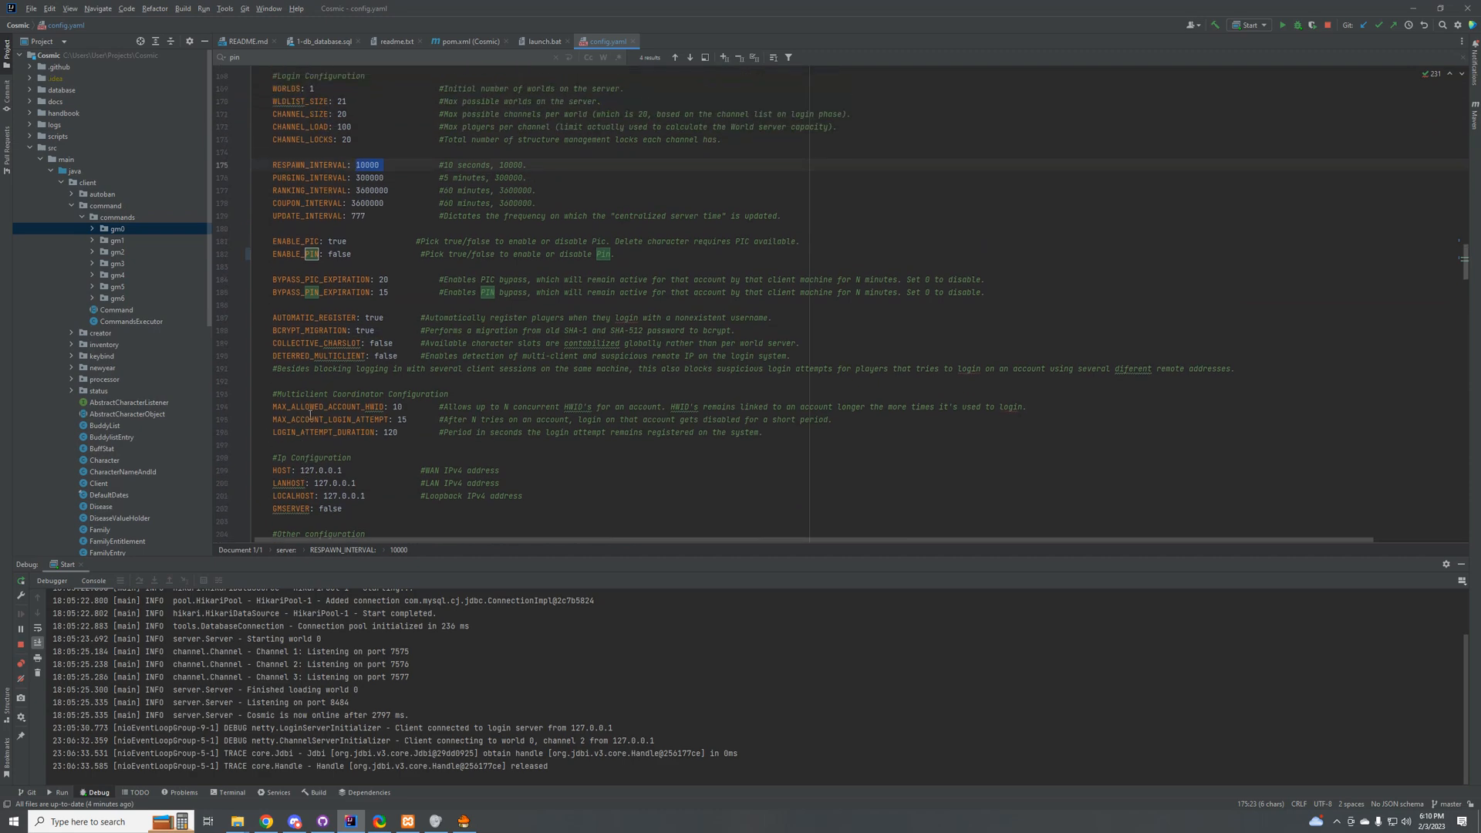
Step: Expand the client's autoban package and examine the code of the AutobanFactory and AutobanManager classes
{"action": "left_click", "coordinate": [72, 194]}
{"action": "left_click", "coordinate": [108, 207]}
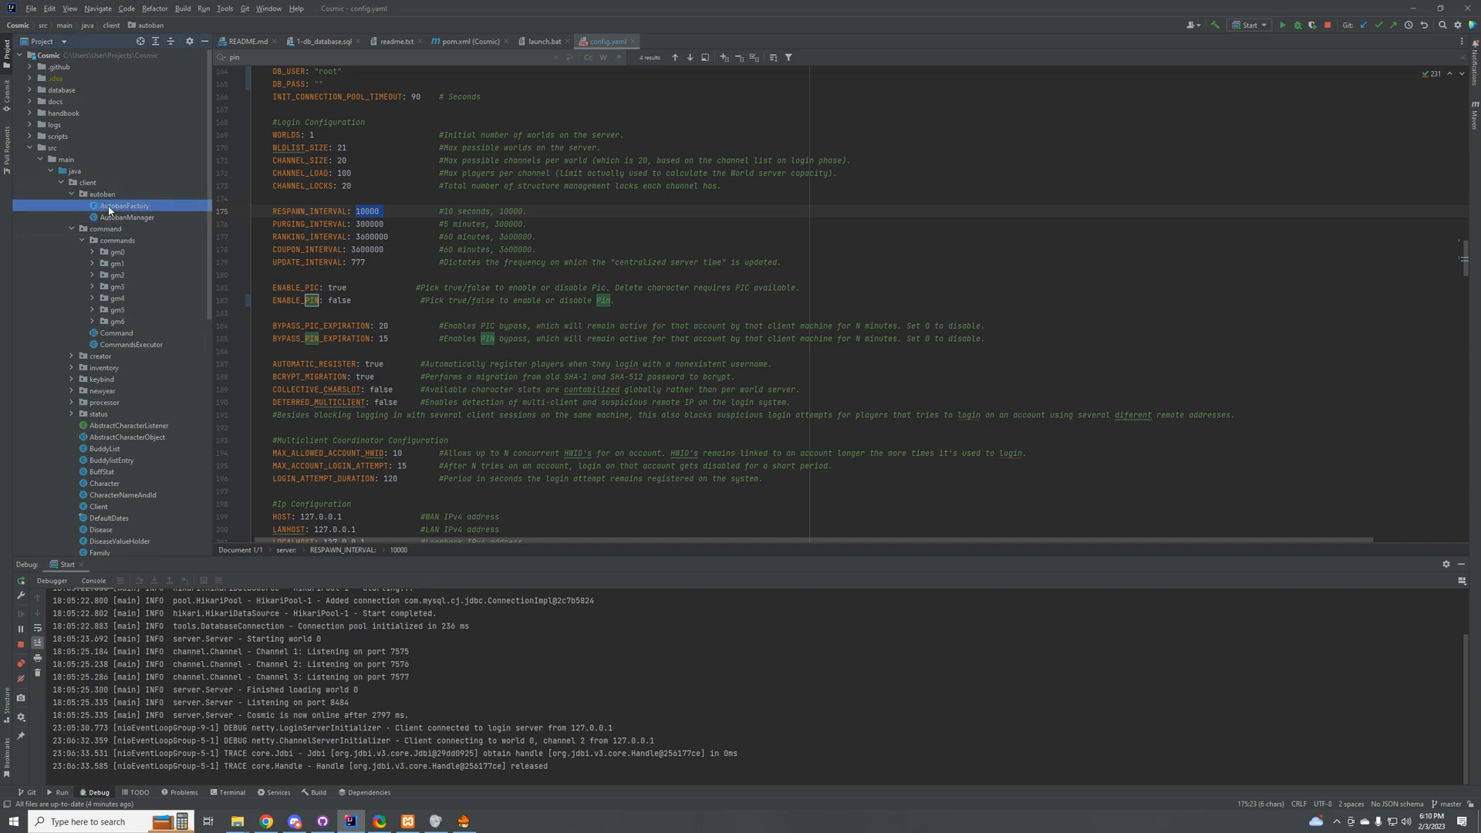
{"action": "double_click", "coordinate": [108, 206]}
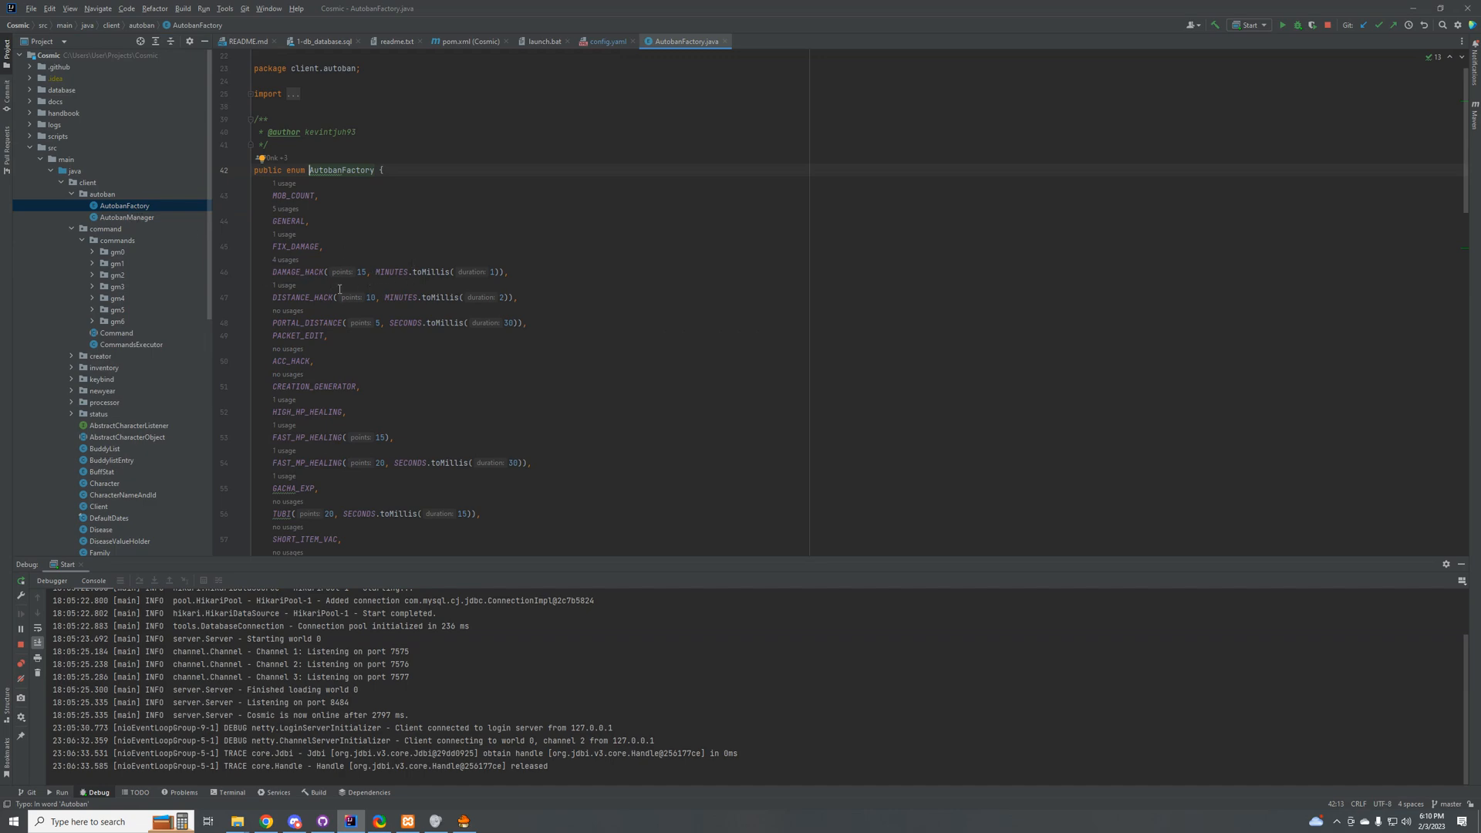
{"action": "double_click", "coordinate": [126, 217]}
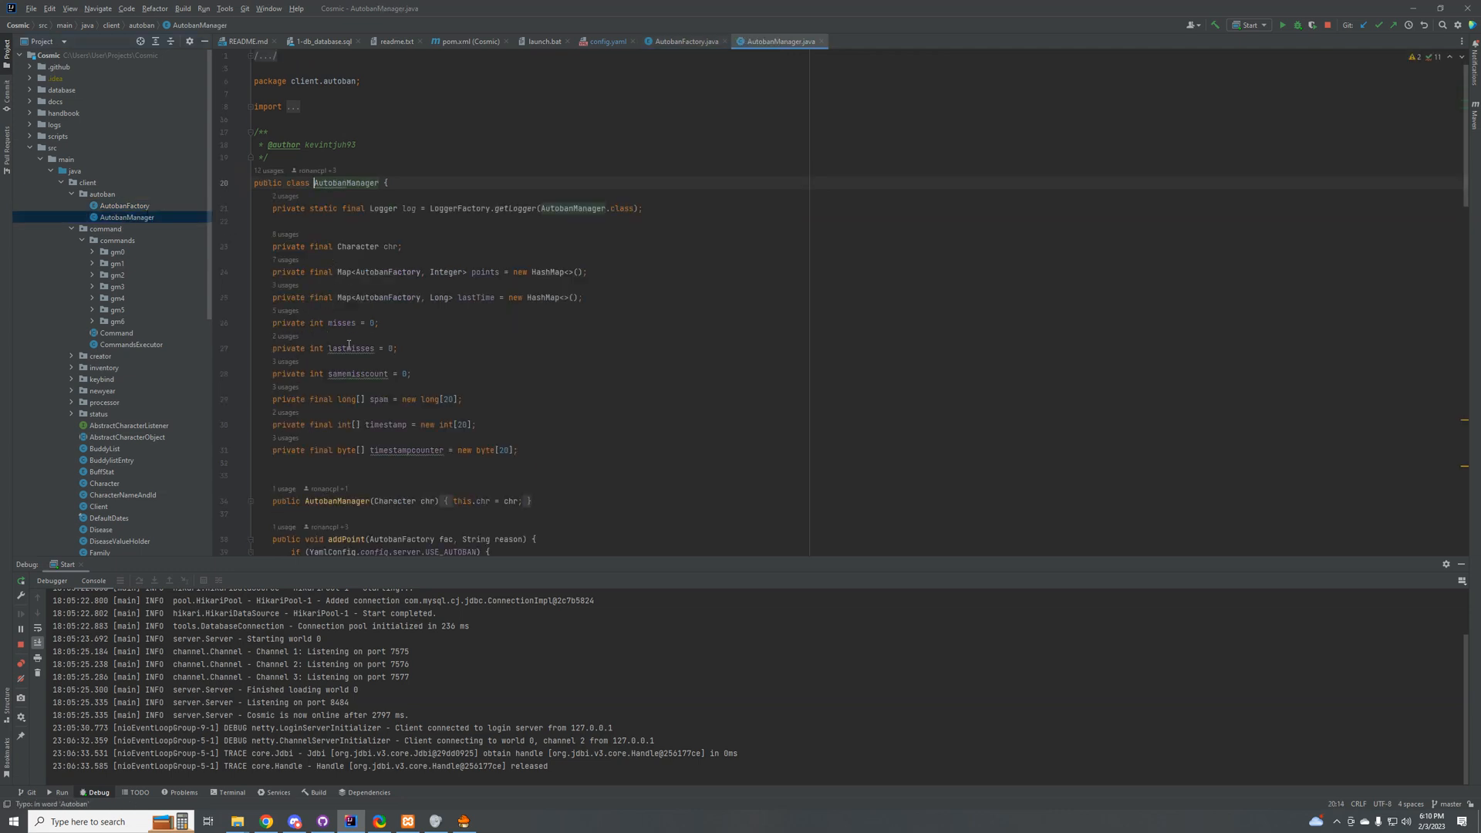
{"action": "scroll", "coordinate": [404, 348], "scroll_direction": "down", "scroll_amount": 3}
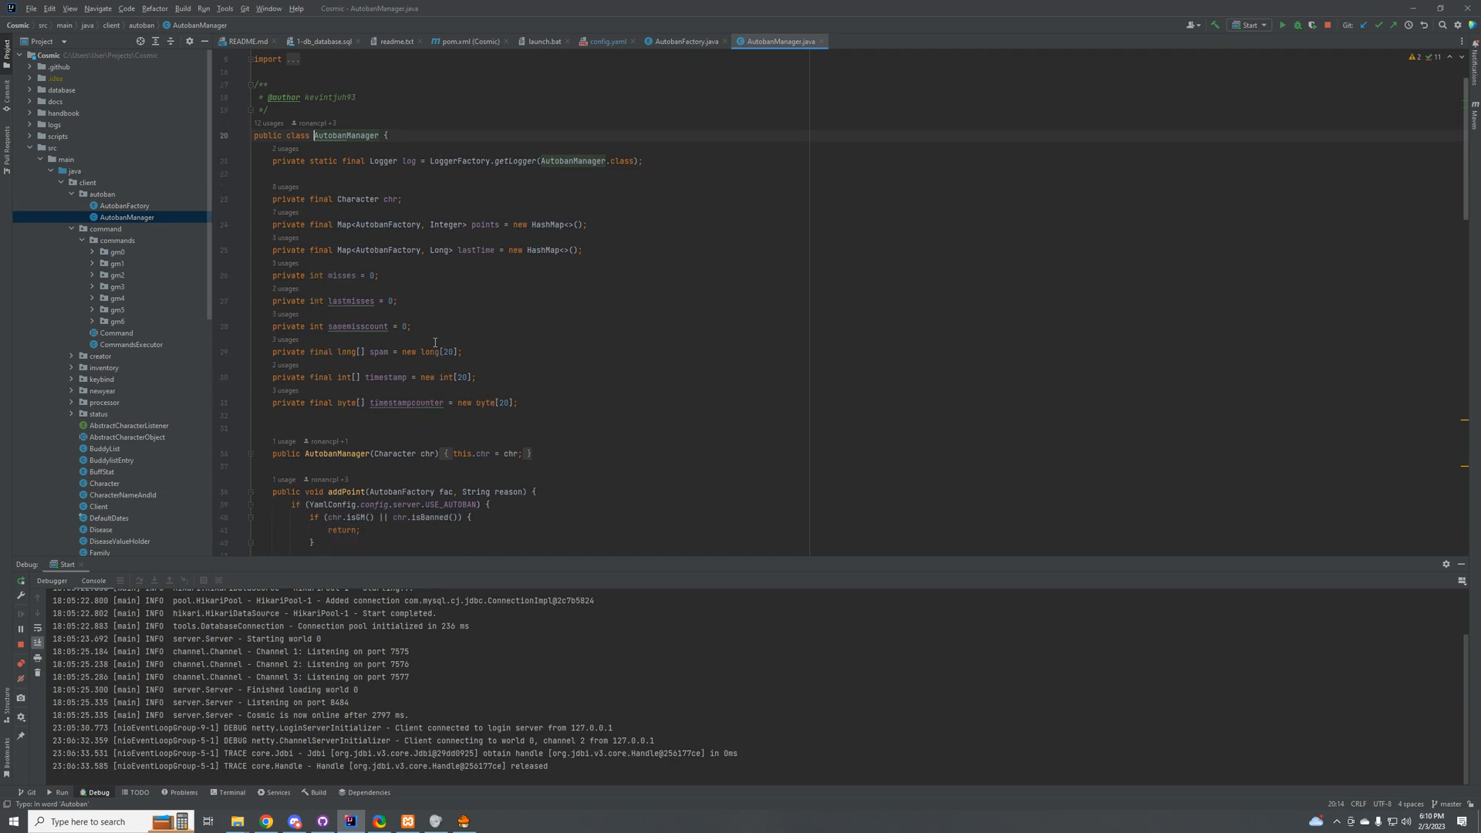
{"action": "scroll", "coordinate": [404, 348], "scroll_direction": "up", "scroll_amount": 1}
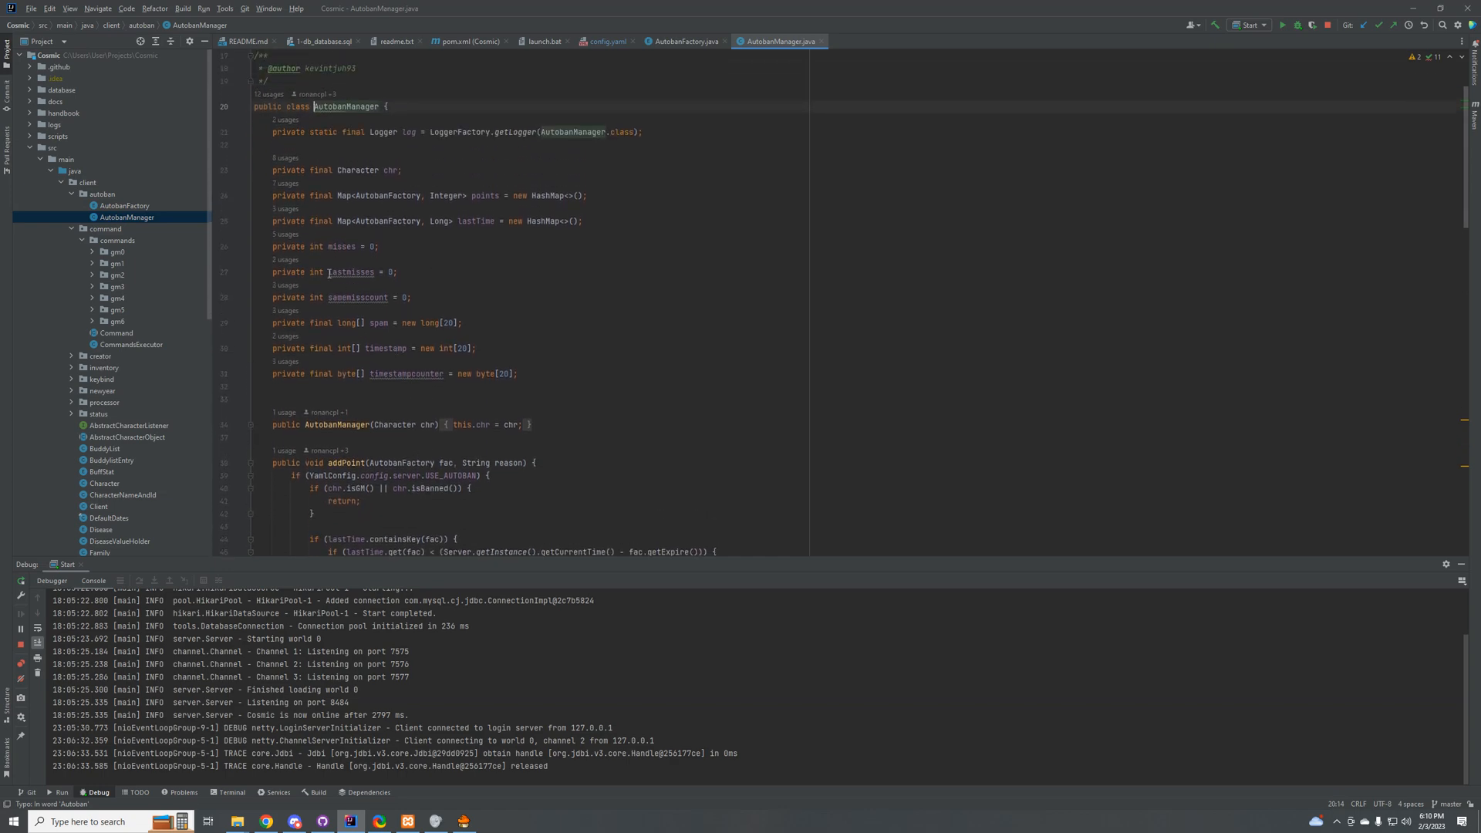
{"action": "double_click", "coordinate": [139, 204]}
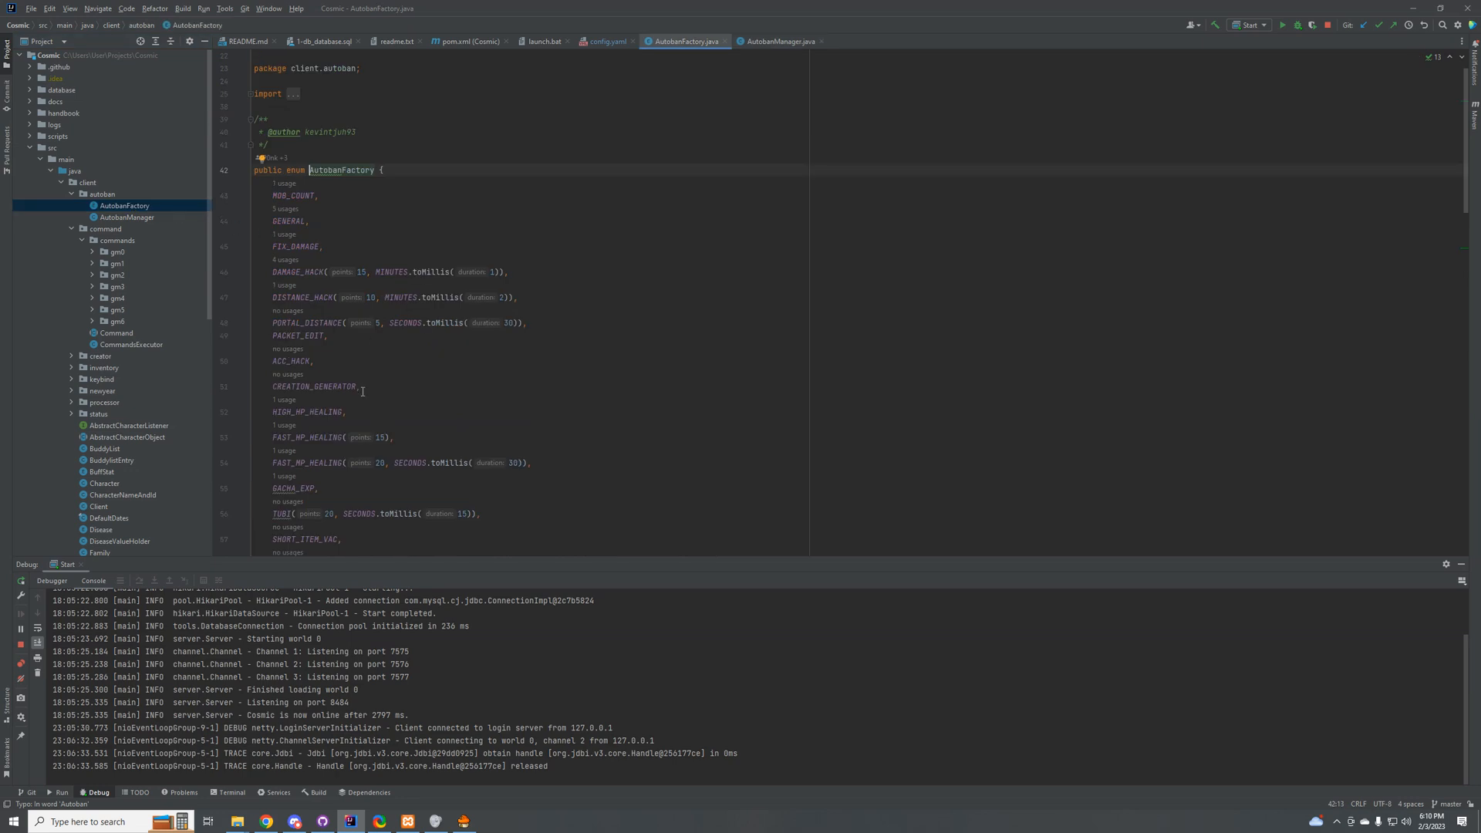
{"action": "scroll", "coordinate": [360, 400], "scroll_direction": "down", "scroll_amount": 3}
{"action": "scroll", "coordinate": [351, 409], "scroll_direction": "up", "scroll_amount": 1}
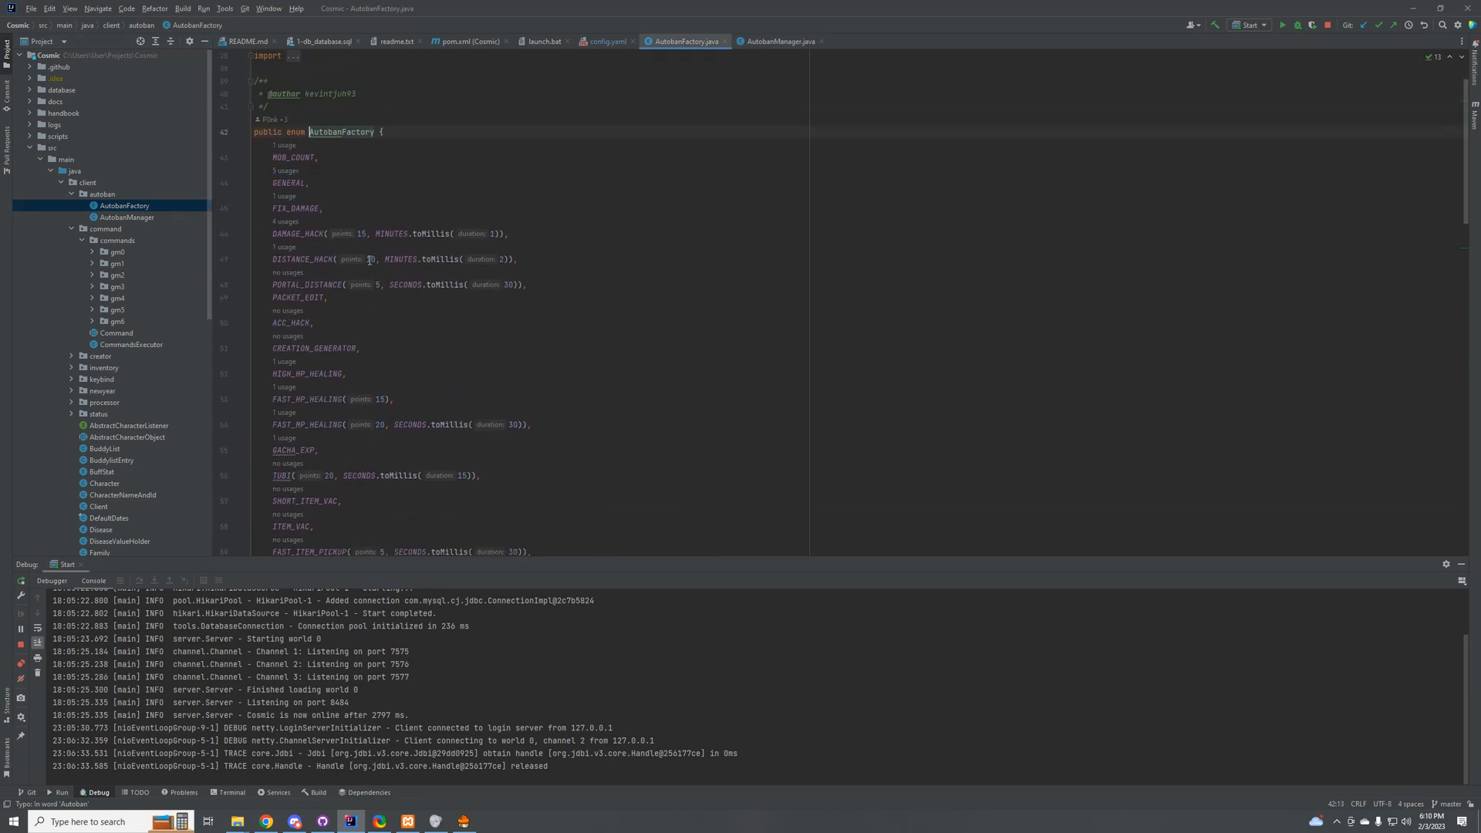
Step: Examine the AutobanFactory code, covering its offence constants, constructors, and the alert, autoban and toggleIgnored methods
{"action": "scroll", "coordinate": [347, 279], "scroll_direction": "down", "scroll_amount": 2}
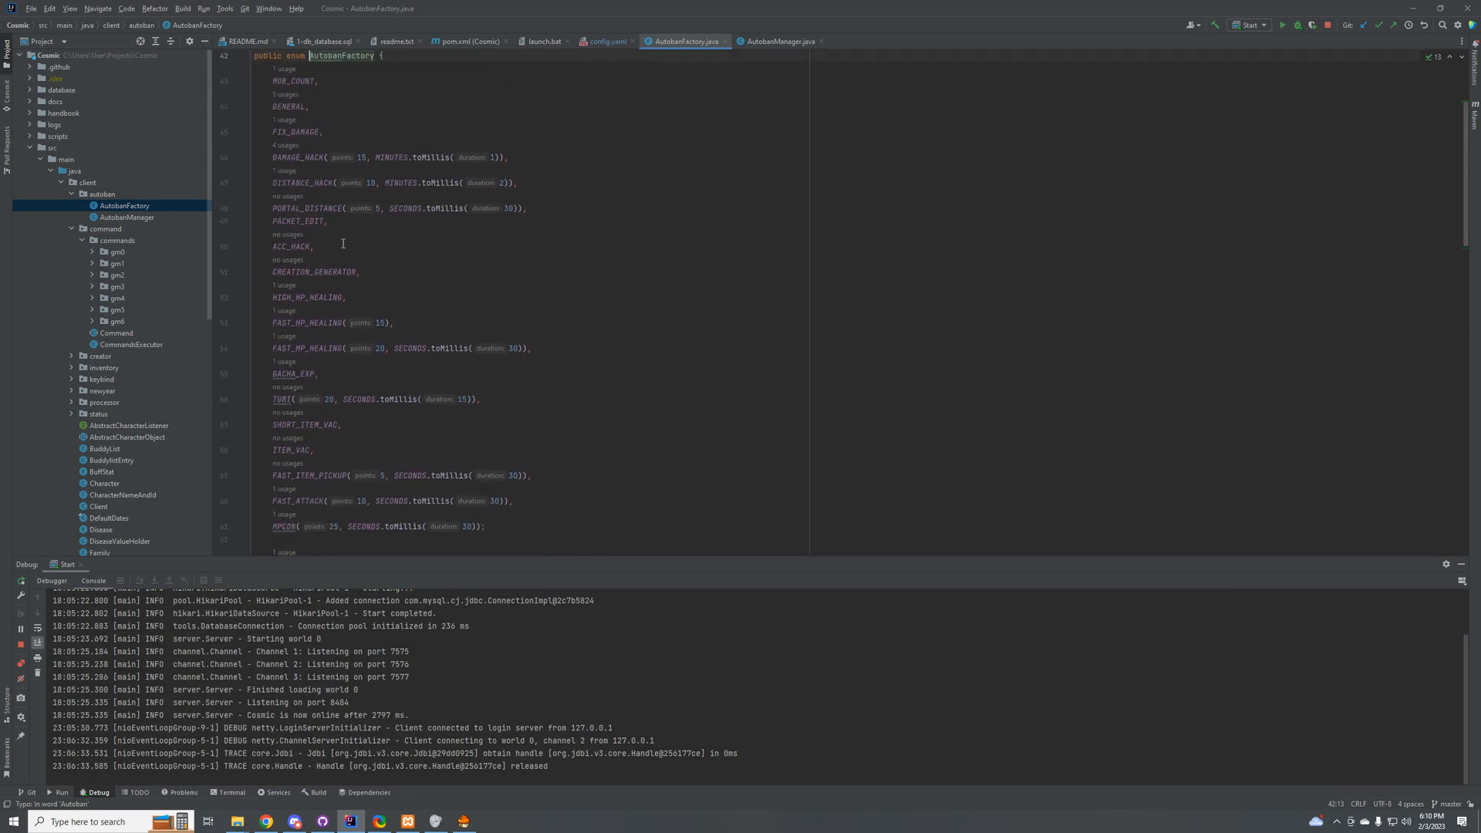
{"action": "scroll", "coordinate": [351, 223], "scroll_direction": "down", "scroll_amount": 5}
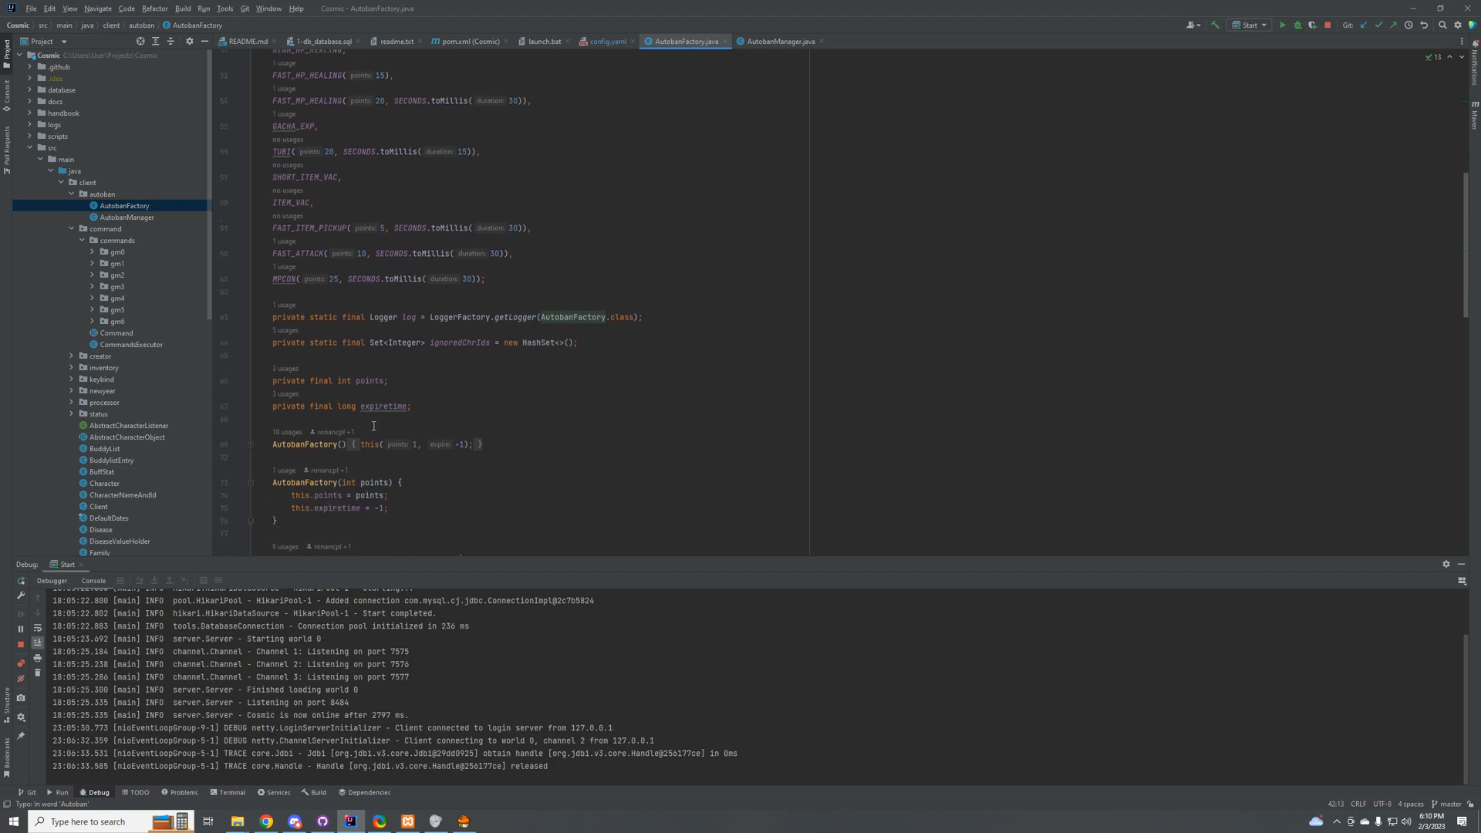
{"action": "scroll", "coordinate": [359, 411], "scroll_direction": "down", "scroll_amount": 3}
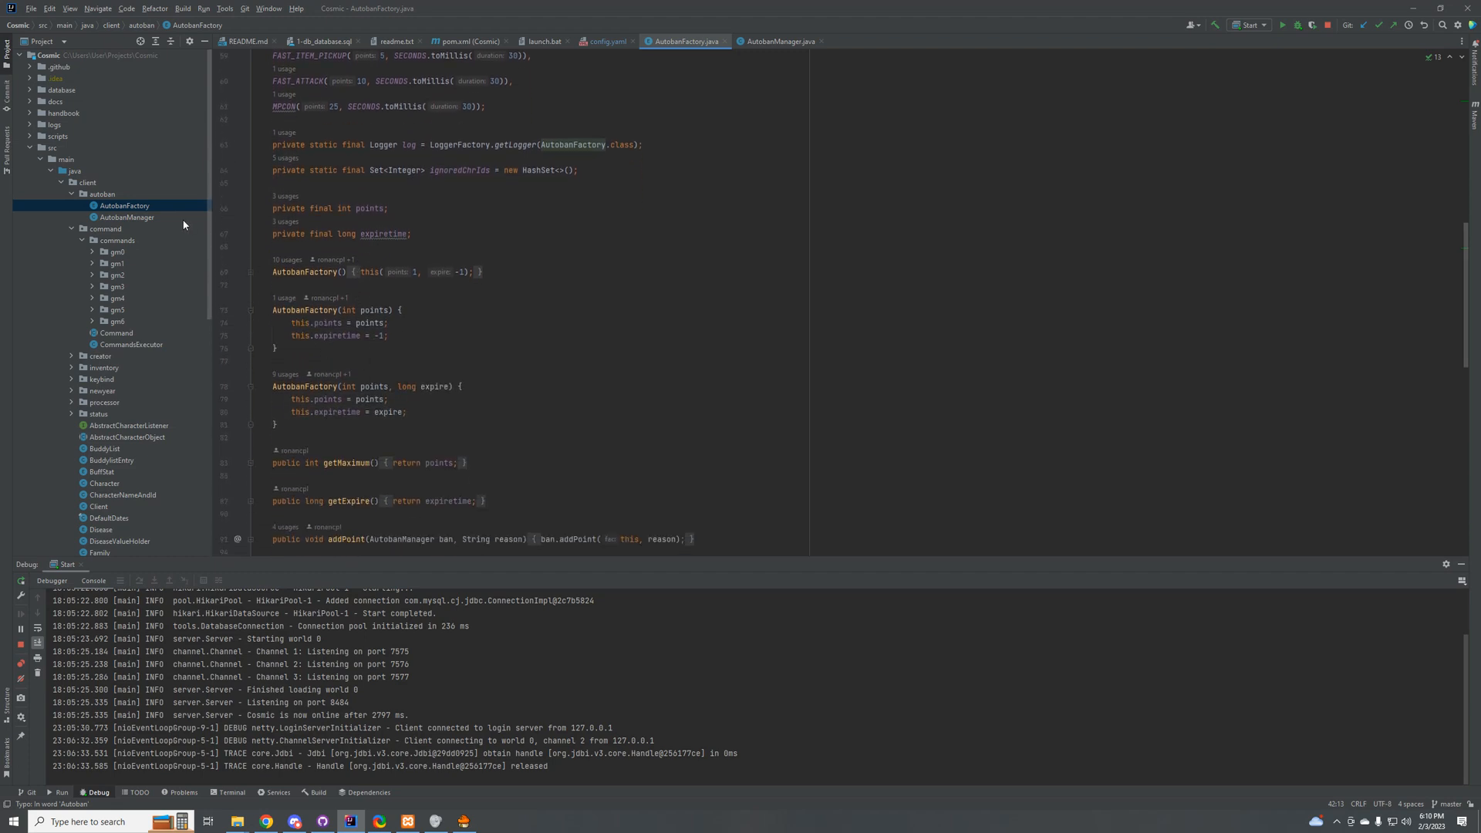
{"action": "scroll", "coordinate": [381, 435], "scroll_direction": "down", "scroll_amount": 6}
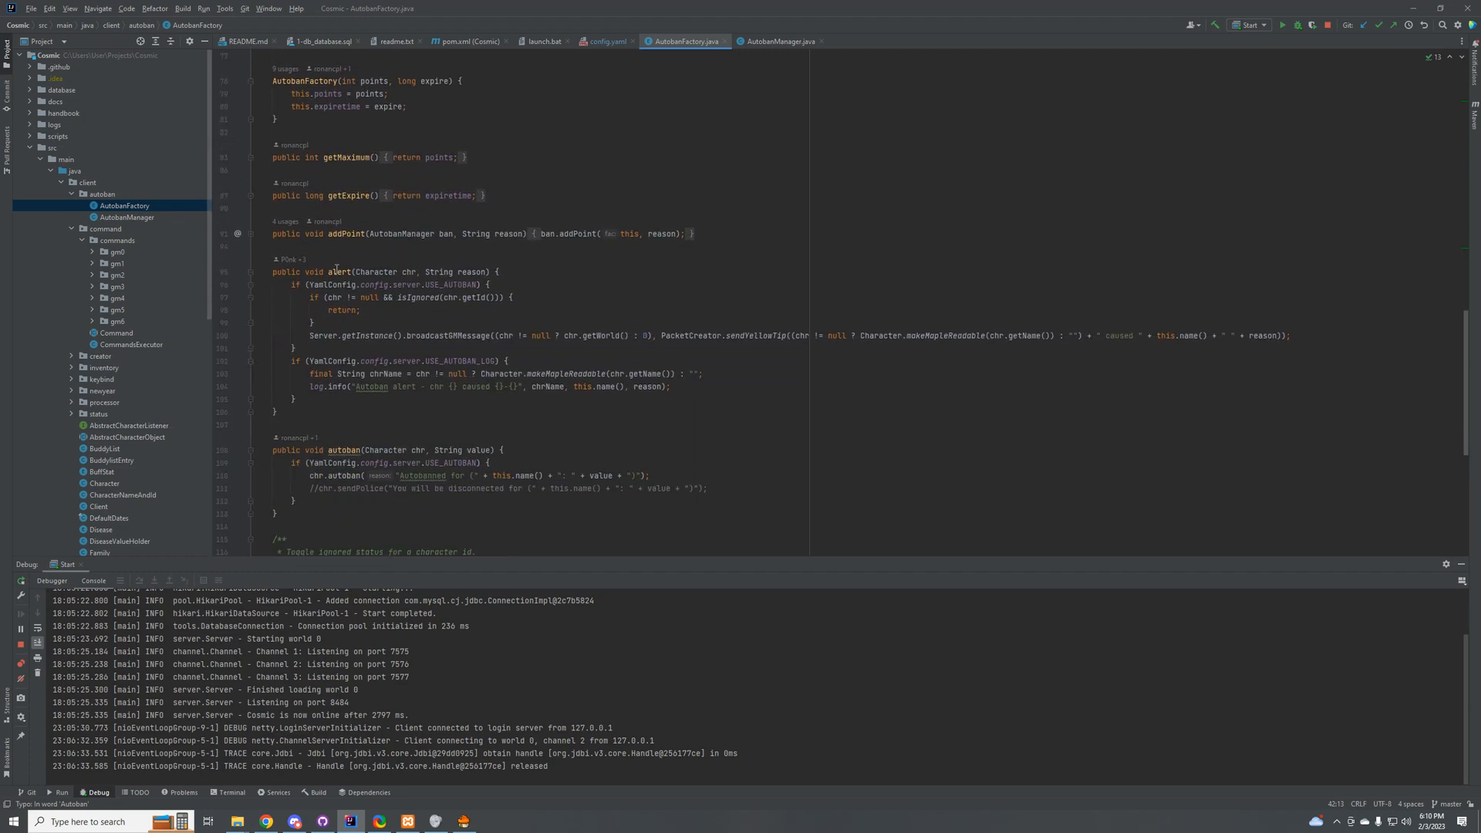
{"action": "scroll", "coordinate": [389, 355], "scroll_direction": "down", "scroll_amount": 3}
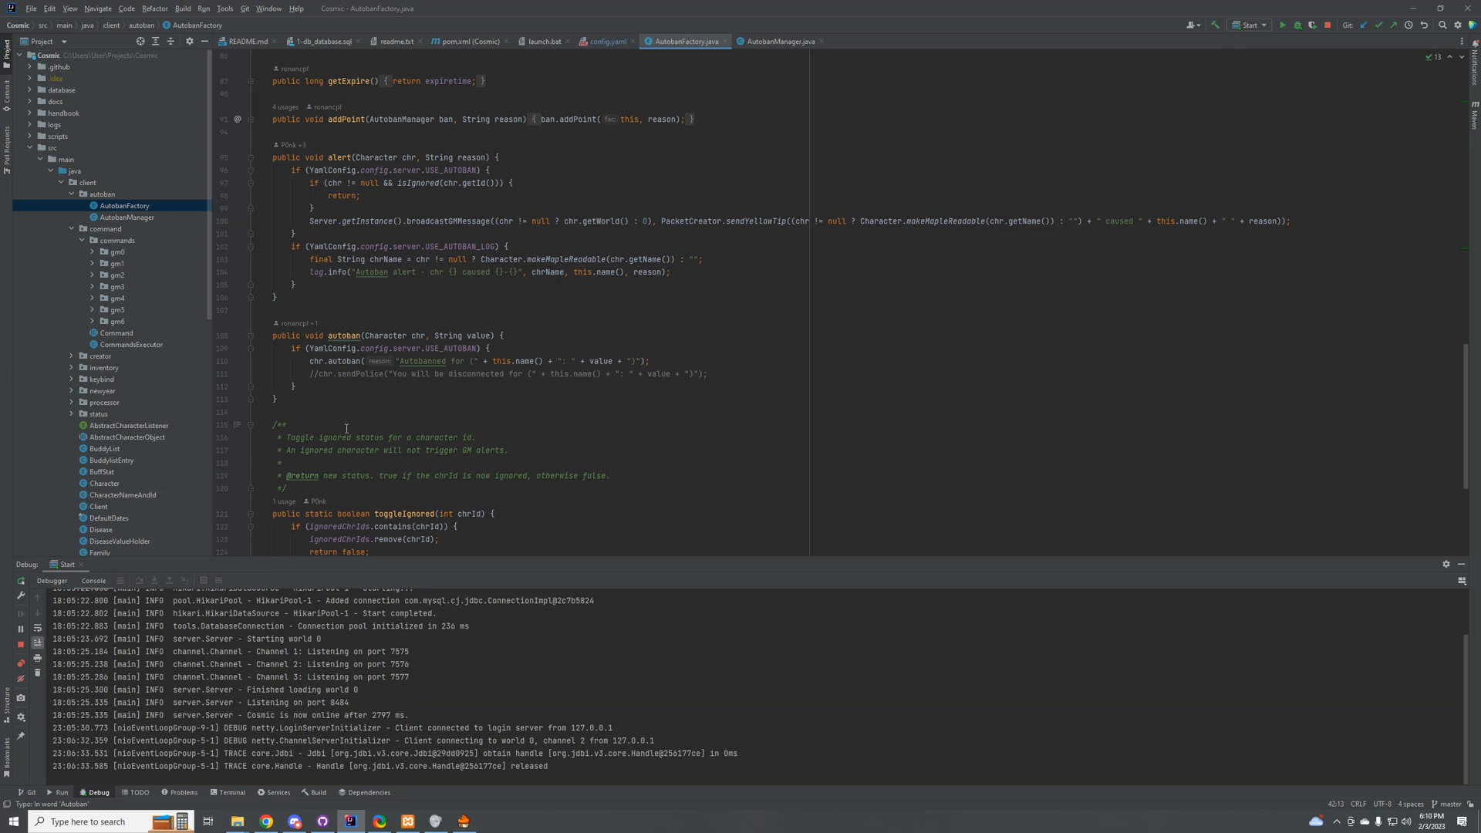
{"action": "scroll", "coordinate": [346, 428], "scroll_direction": "down", "scroll_amount": 2}
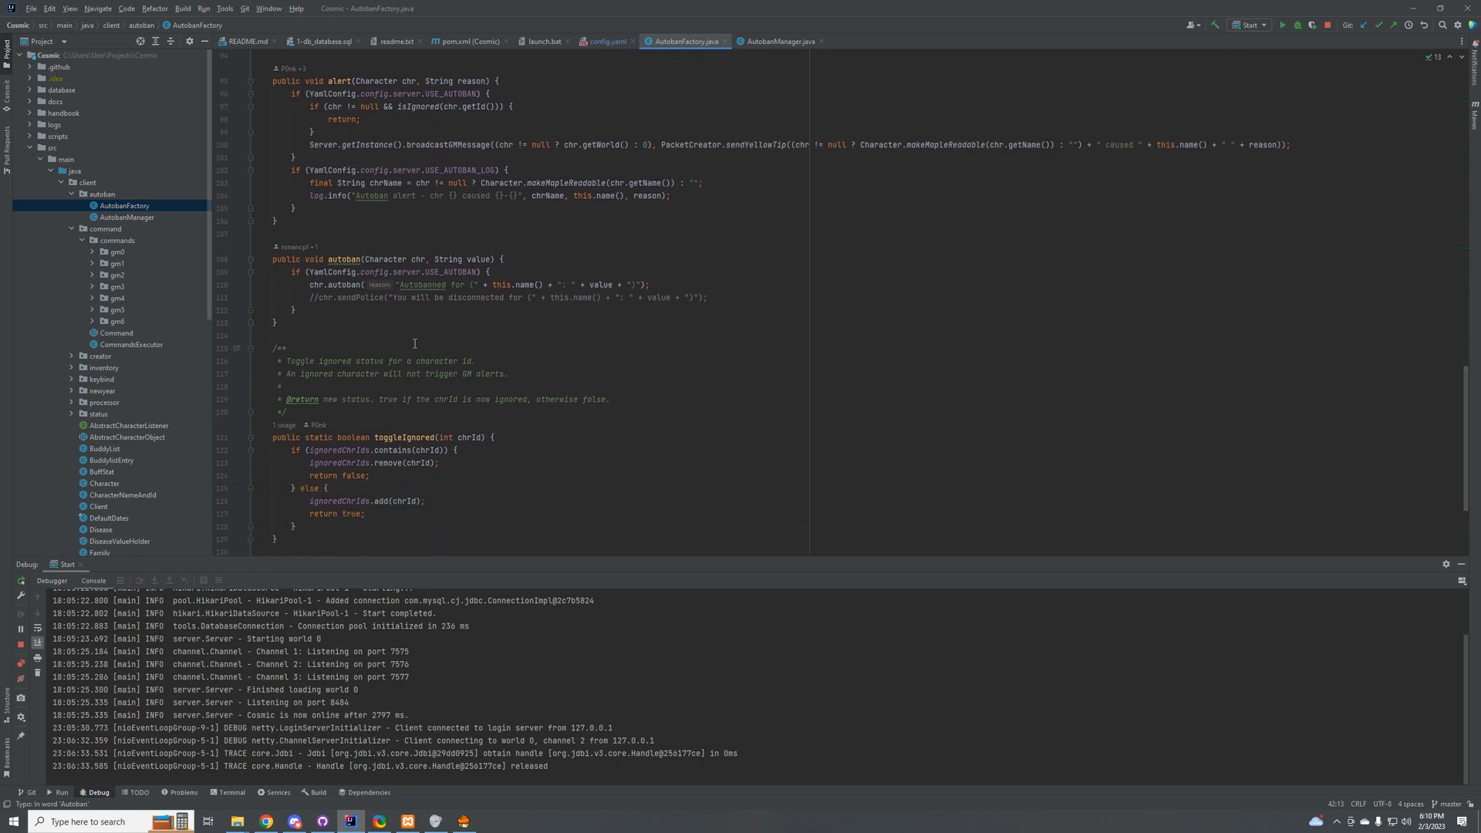
{"action": "scroll", "coordinate": [407, 396], "scroll_direction": "up", "scroll_amount": 1}
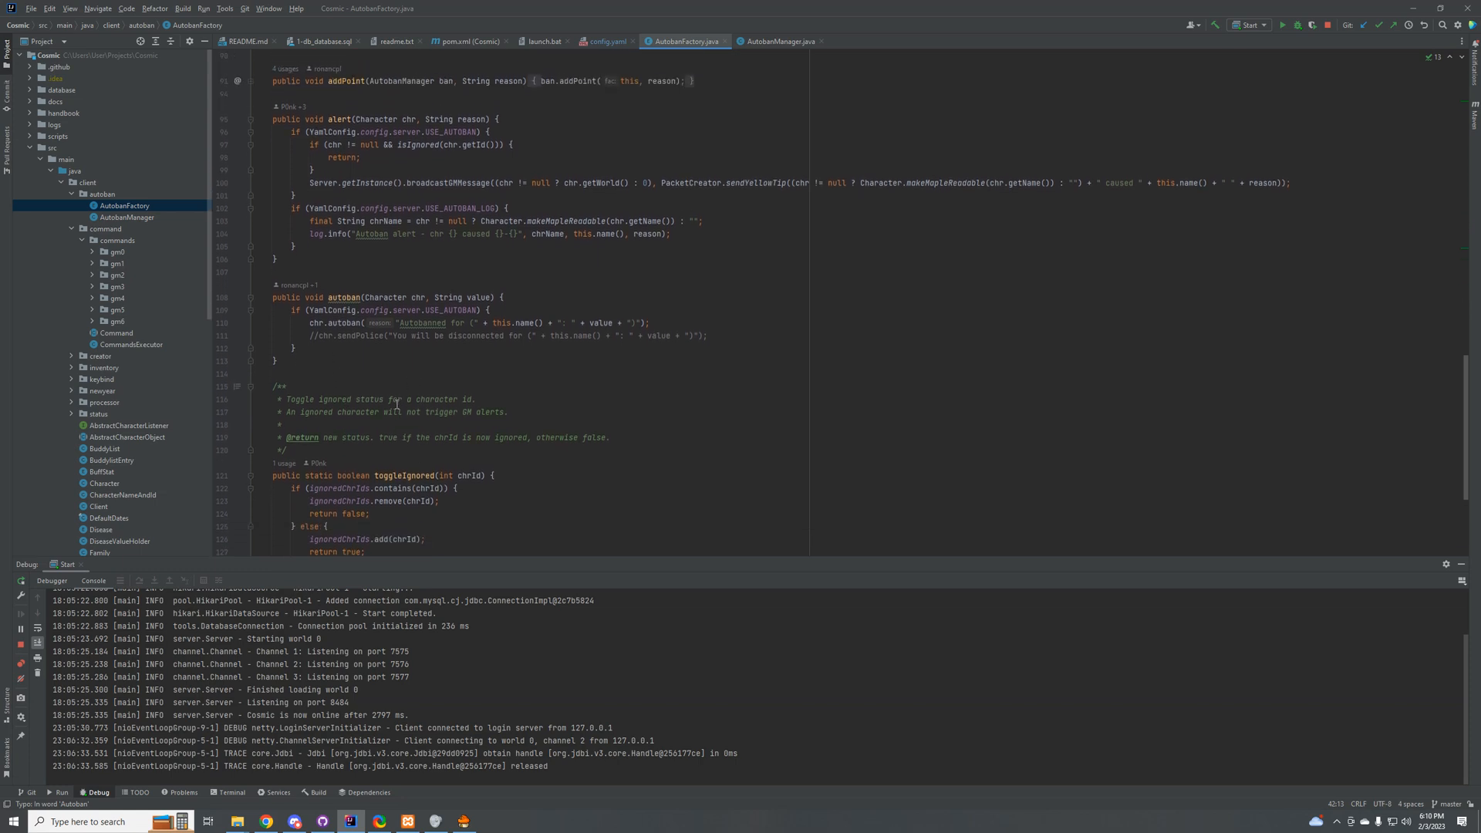
{"action": "scroll", "coordinate": [367, 425], "scroll_direction": "up", "scroll_amount": 1}
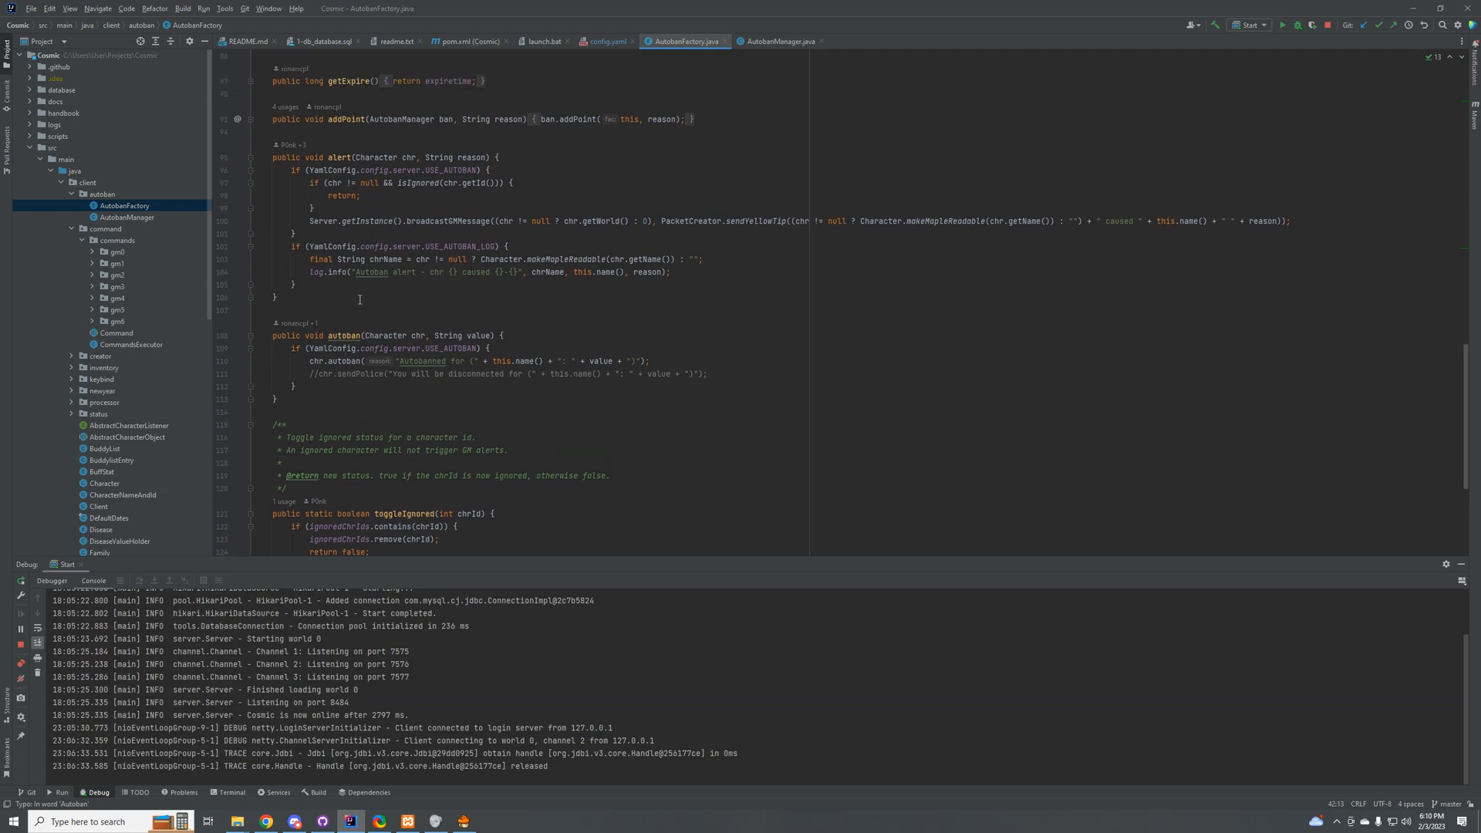
{"action": "scroll", "coordinate": [243, 270], "scroll_direction": "up", "scroll_amount": 2}
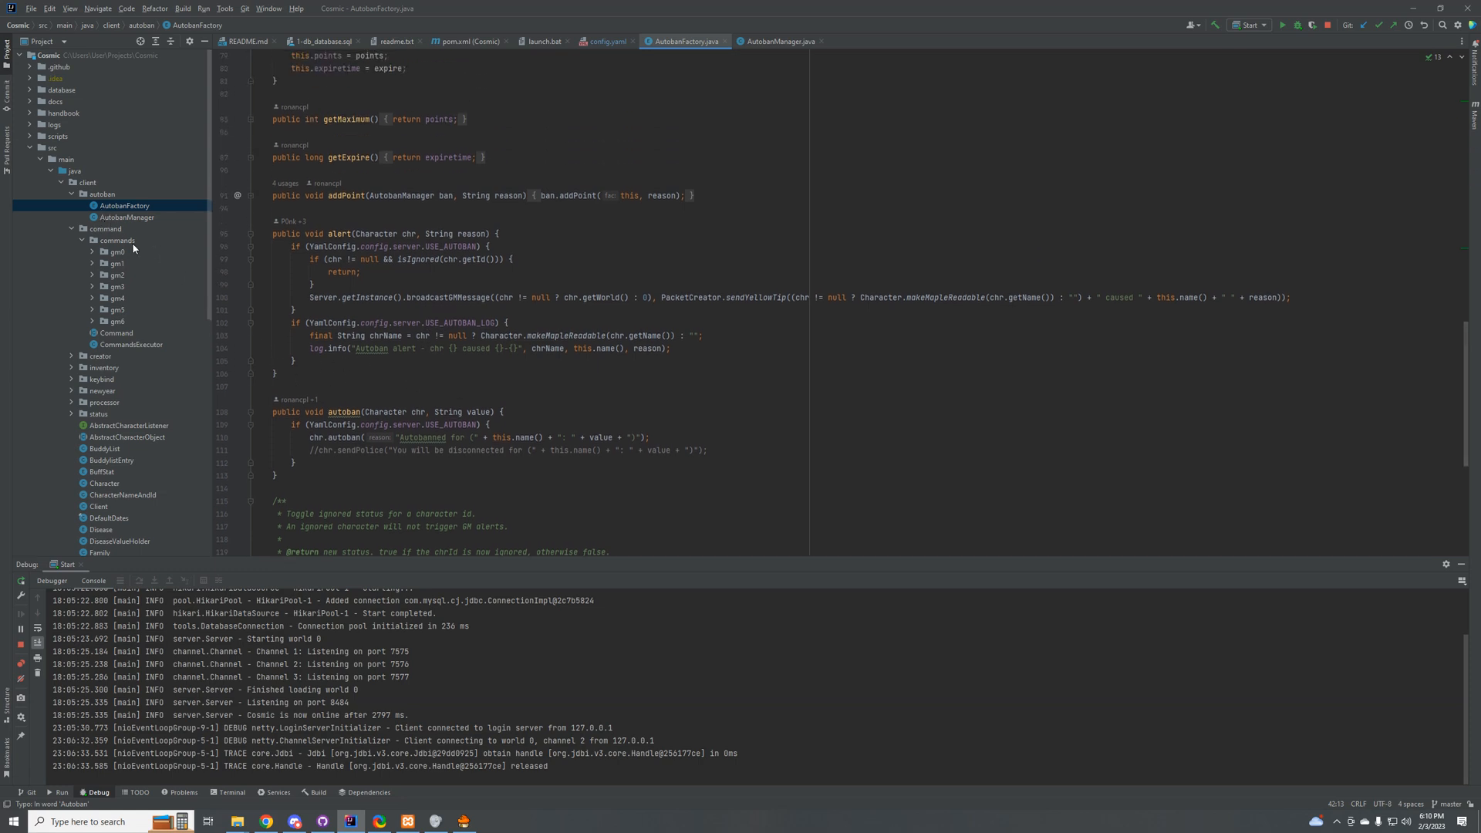
Step: Switch to the MapleStory client and view the Admin character's info and beginner skill inventory
{"action": "left_click", "coordinate": [463, 820]}
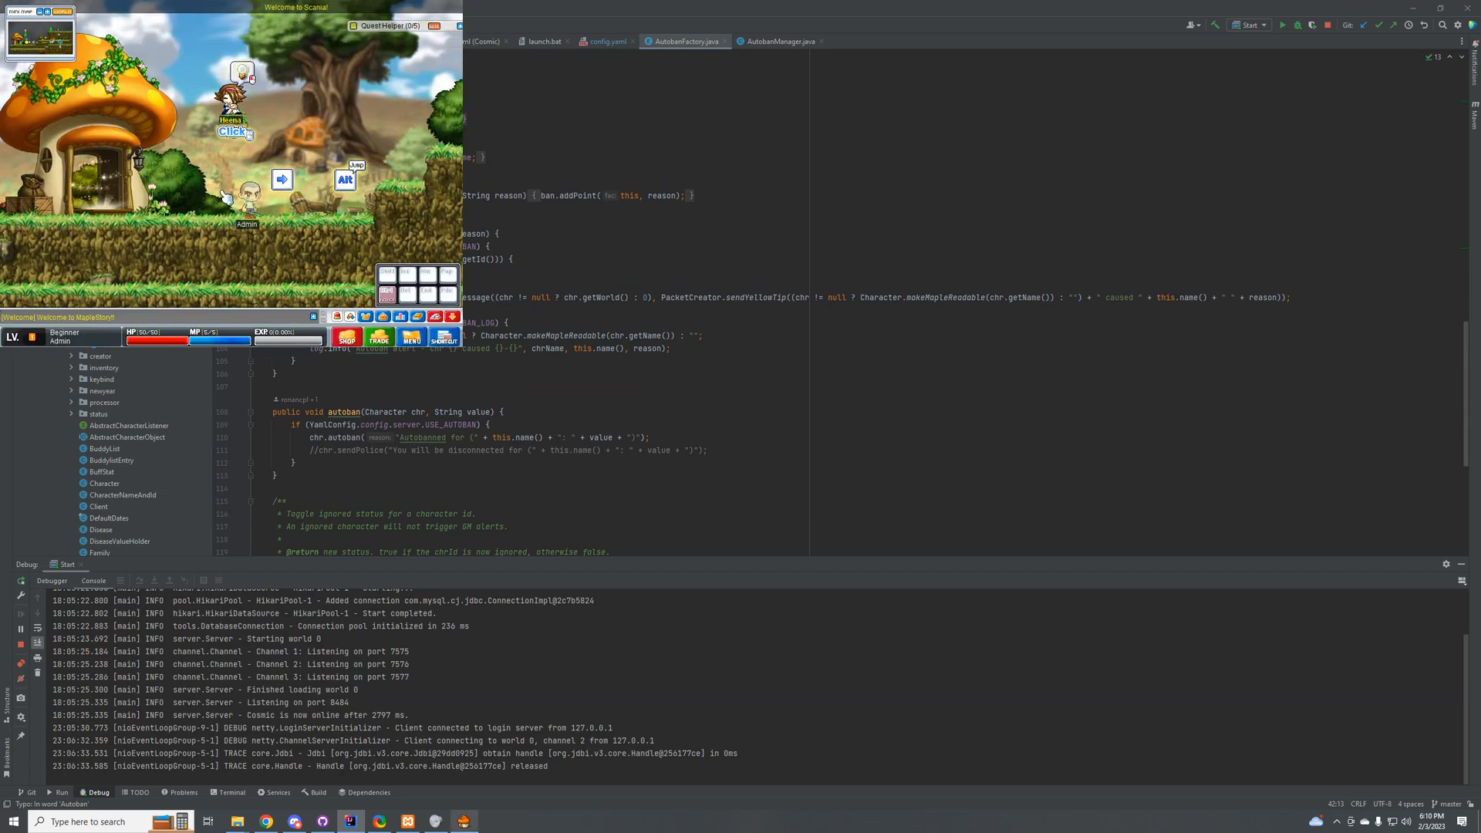
{"action": "double_click", "coordinate": [249, 216]}
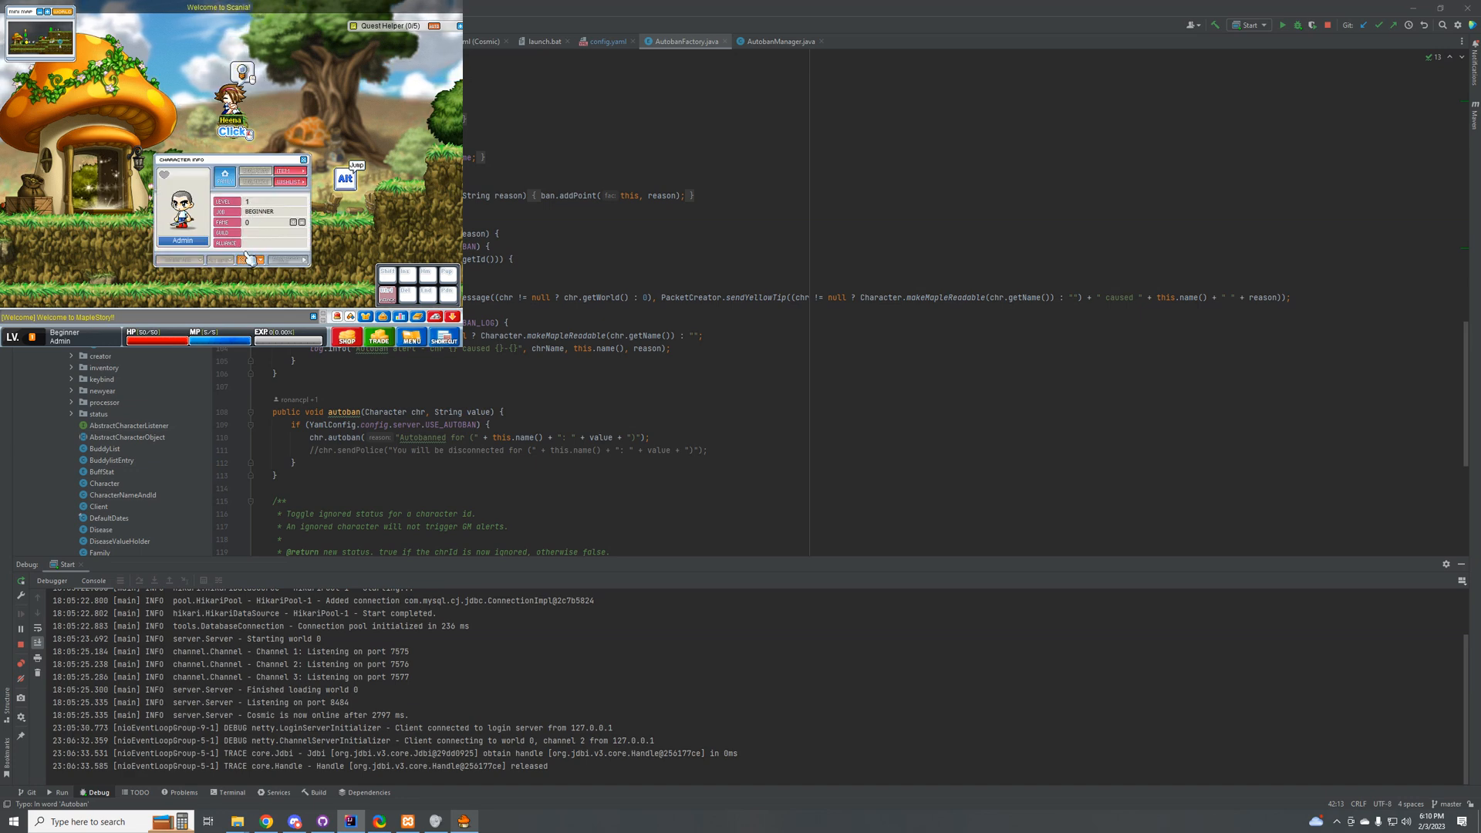
{"action": "key", "text": "Escape"}
{"action": "key", "text": "k"}
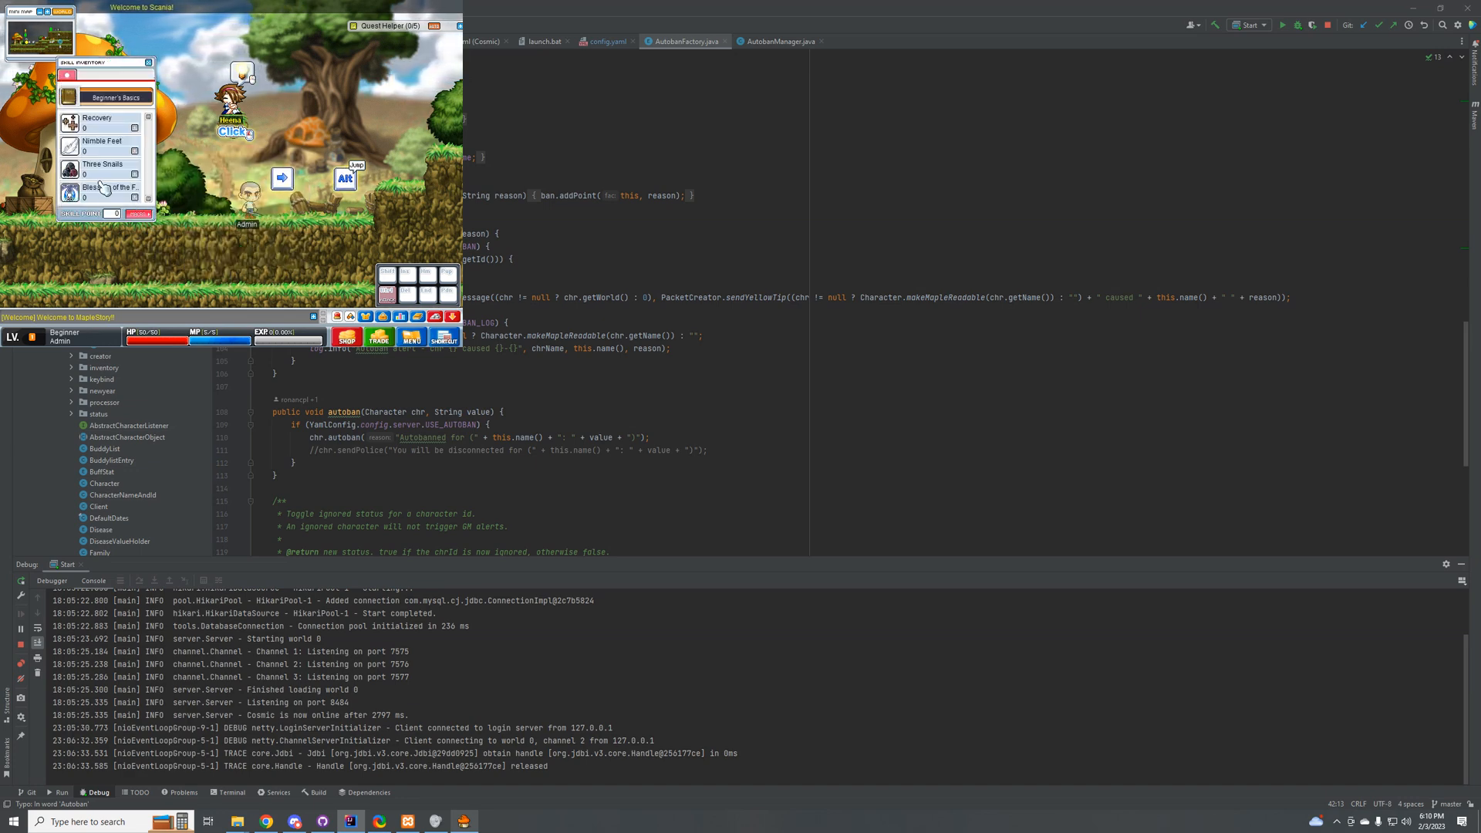
{"action": "key", "text": "k"}
{"action": "key", "text": "s"}
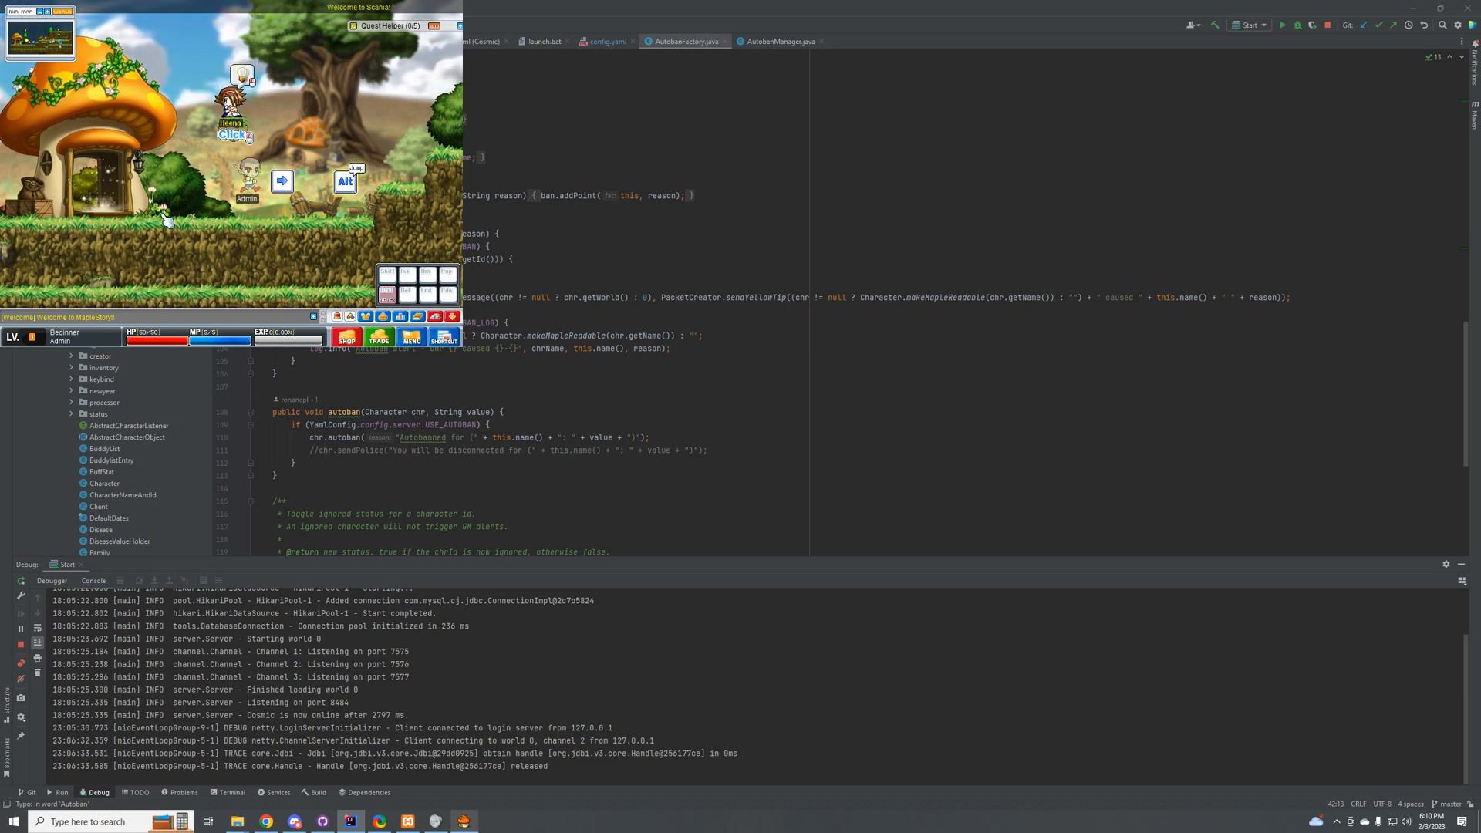
Step: Move the Admin character right with jumps onto the grassy ledge, and step back down to the Jump sign
{"action": "key", "text": "Right"}
{"action": "key", "text": "alt"}
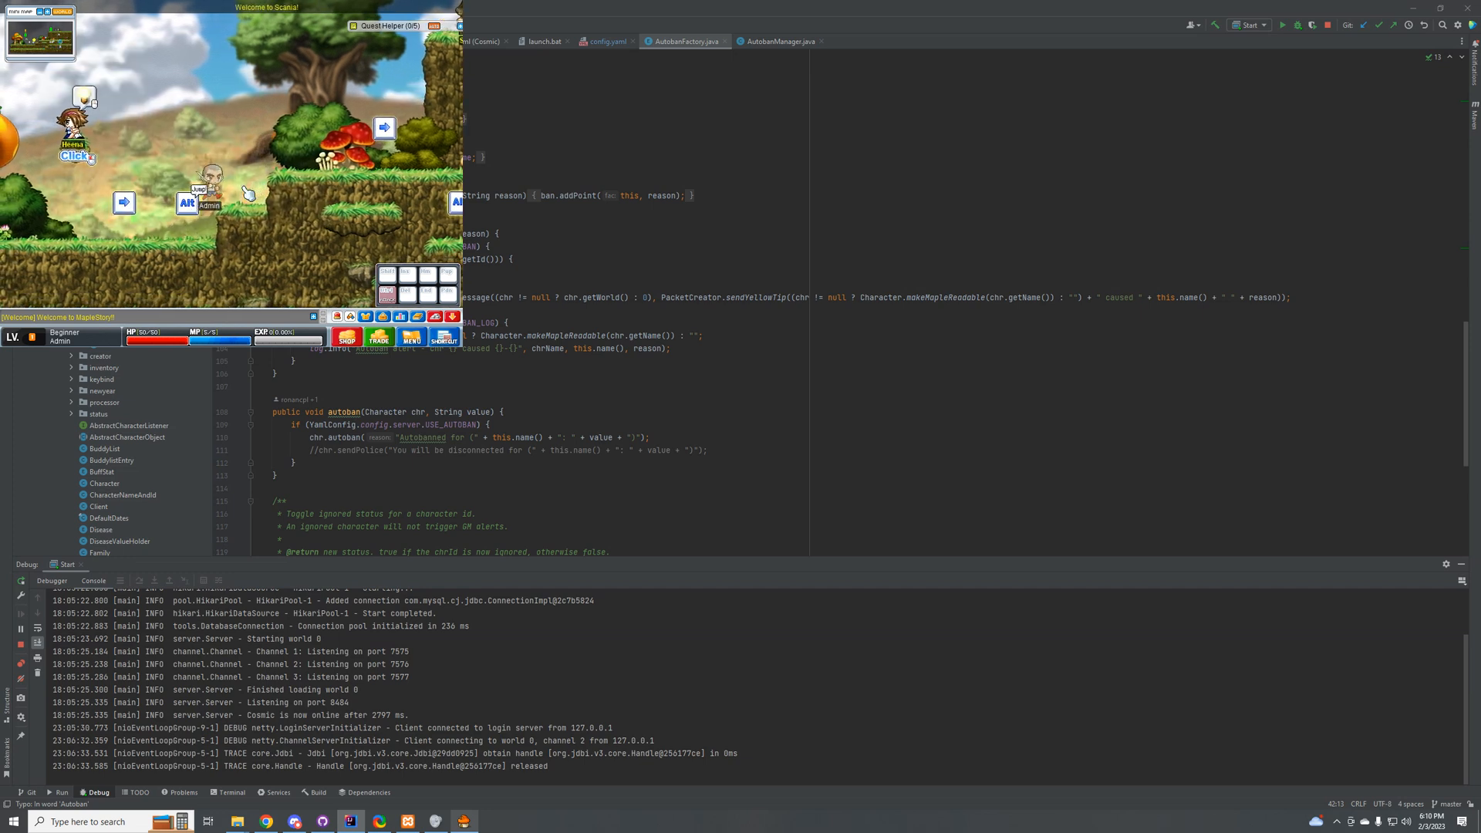
{"action": "key", "text": "Right"}
{"action": "key", "text": "alt"}
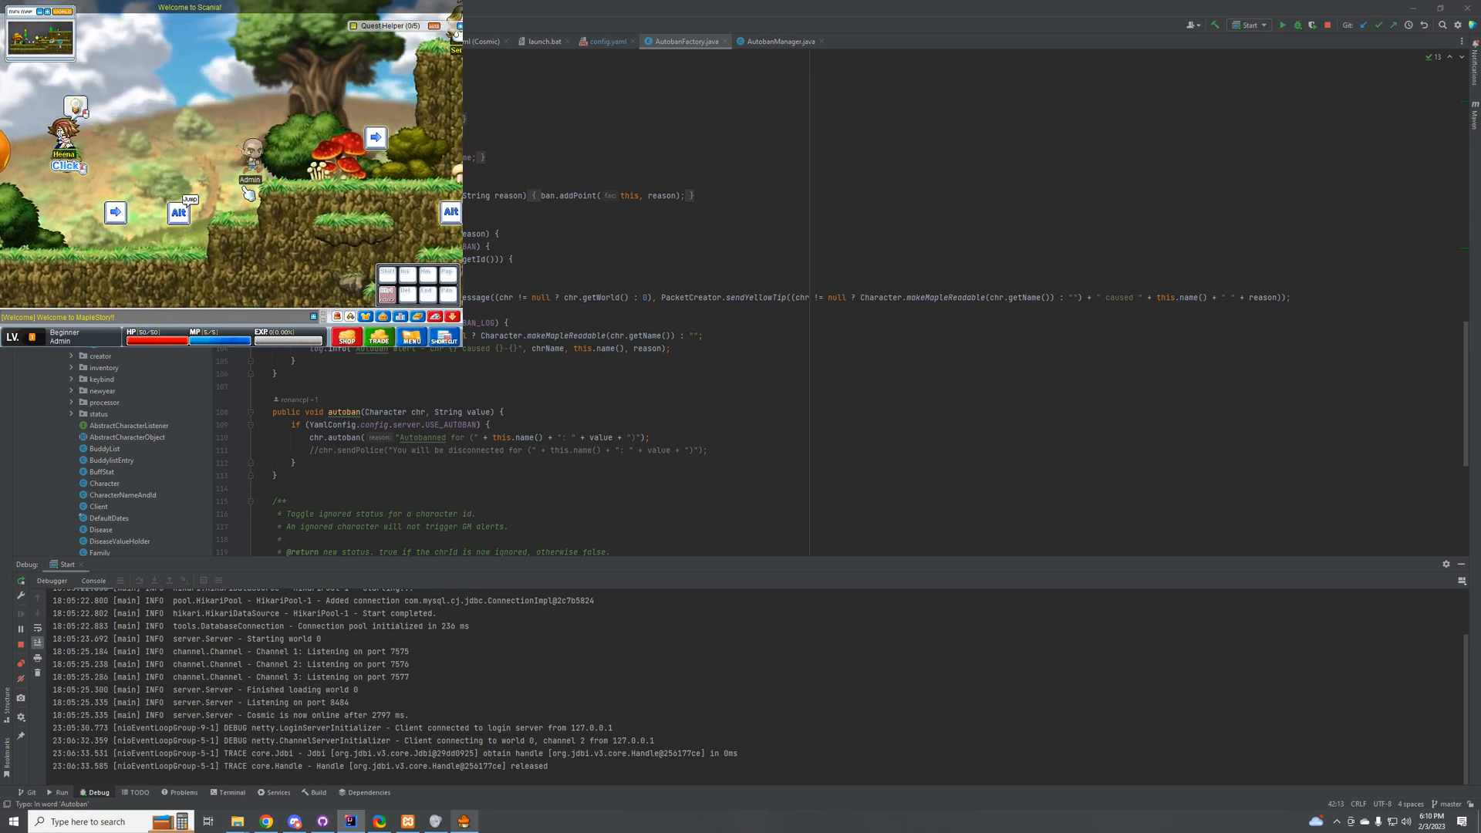
{"action": "key", "text": "Left"}
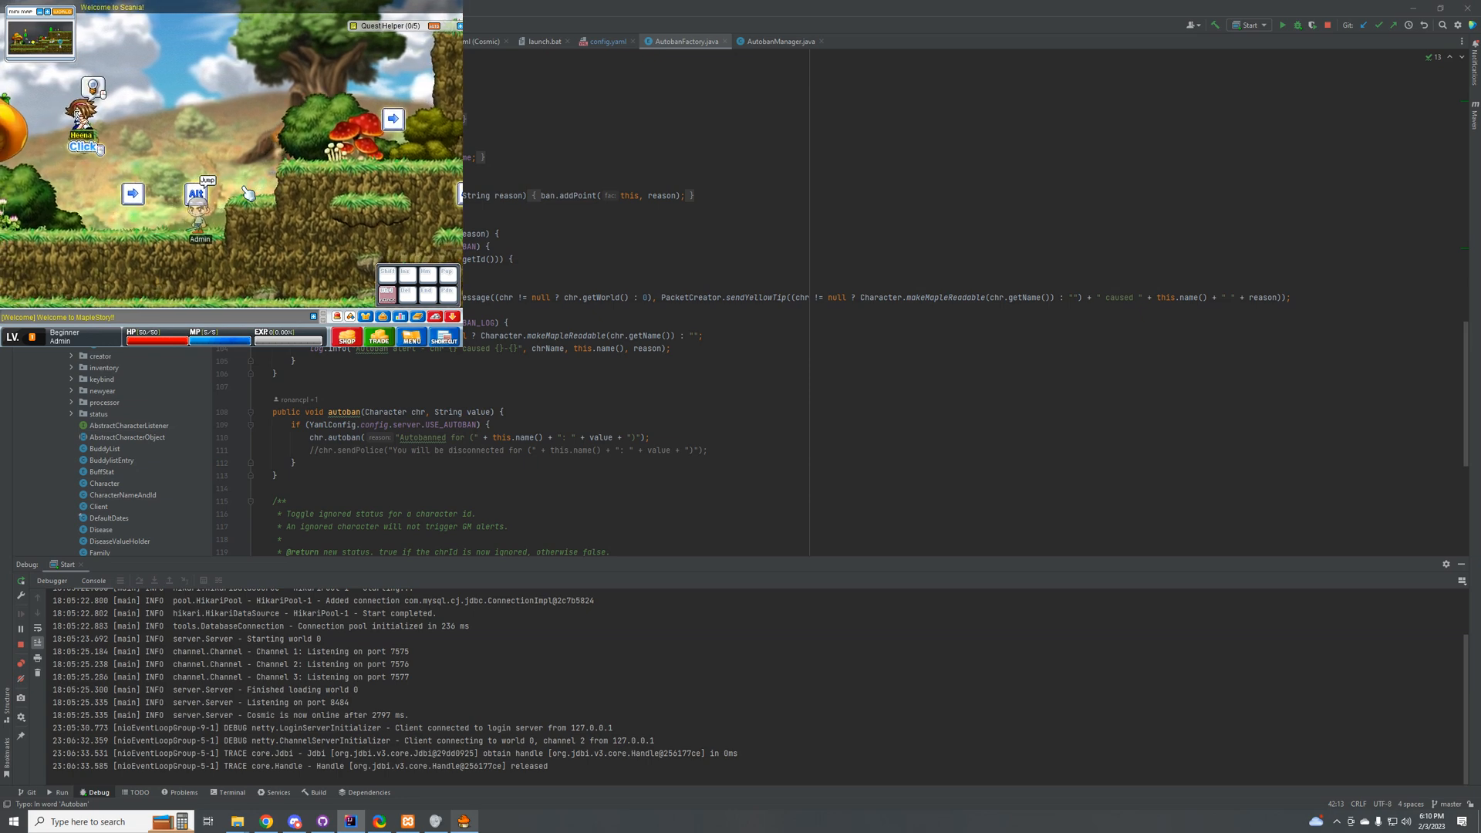
Step: Run the !hide and !help commands in the game chat as the Admin character
{"action": "key", "text": "Return"}
{"action": "type", "text": "@"}
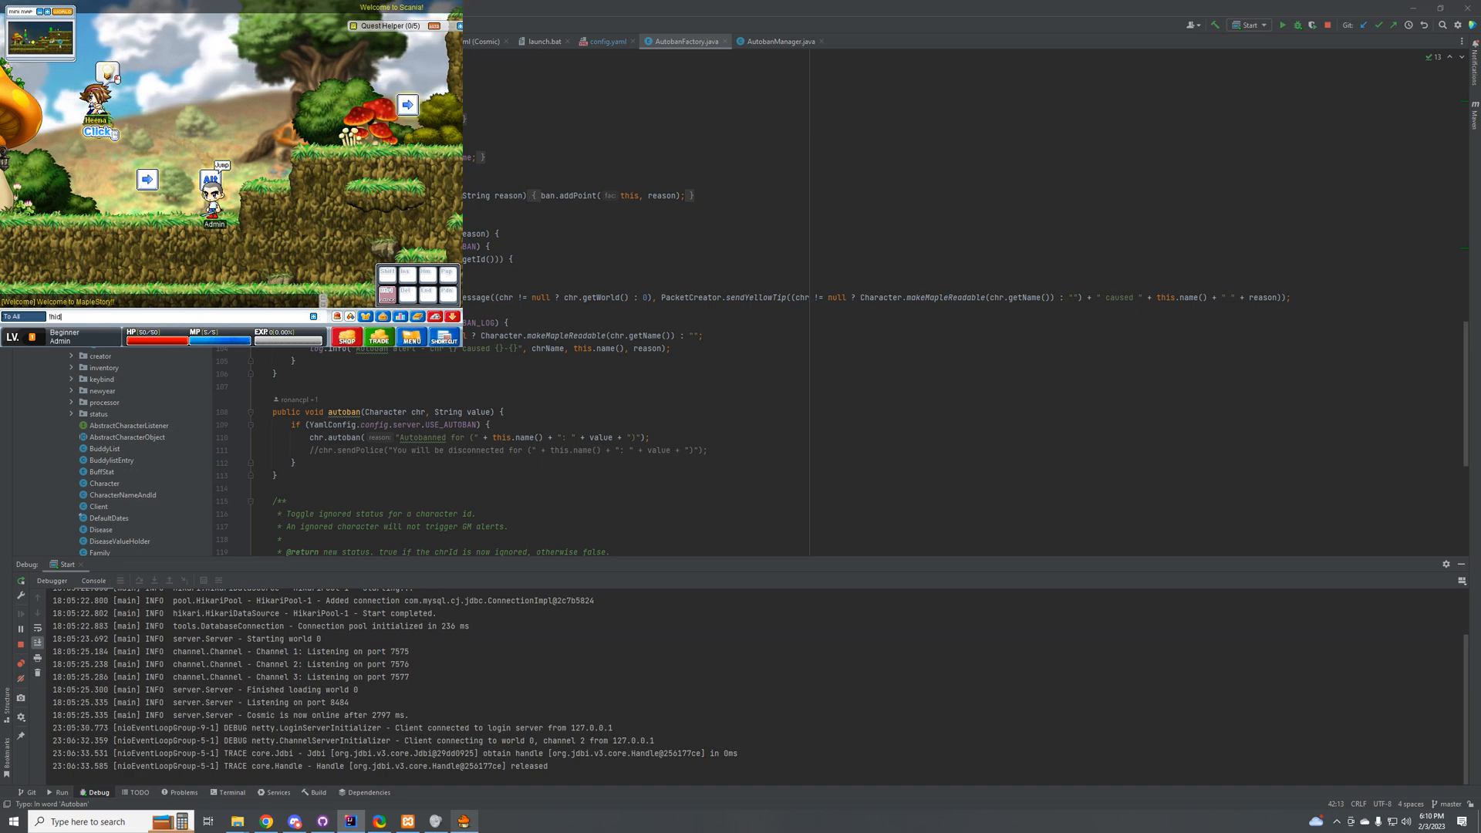
{"action": "key", "text": "Return"}
{"action": "type", "text": "!hide"}
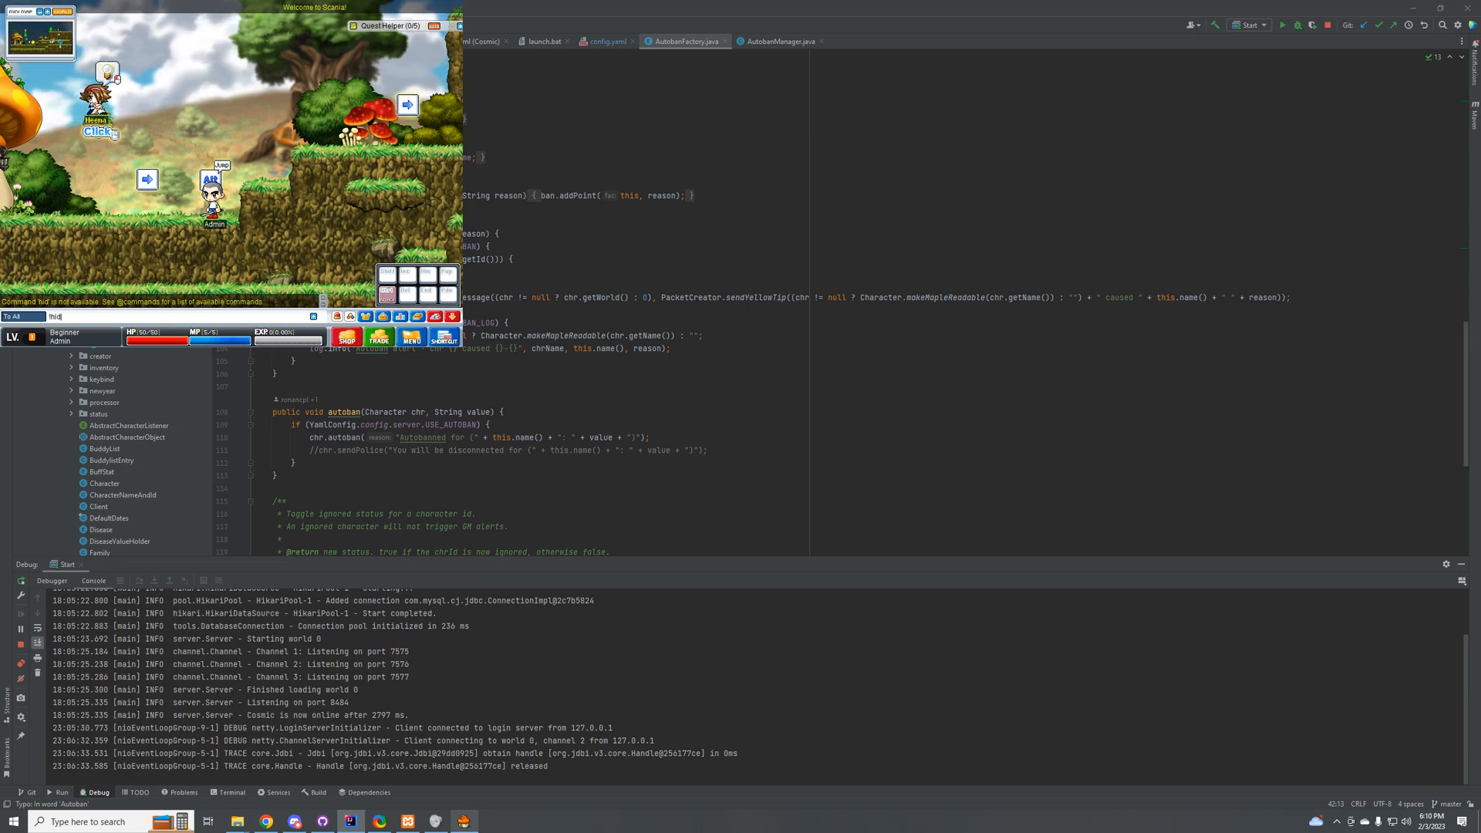
{"action": "key", "text": "Return"}
{"action": "type", "text": "!help"}
{"action": "key", "text": "Return"}
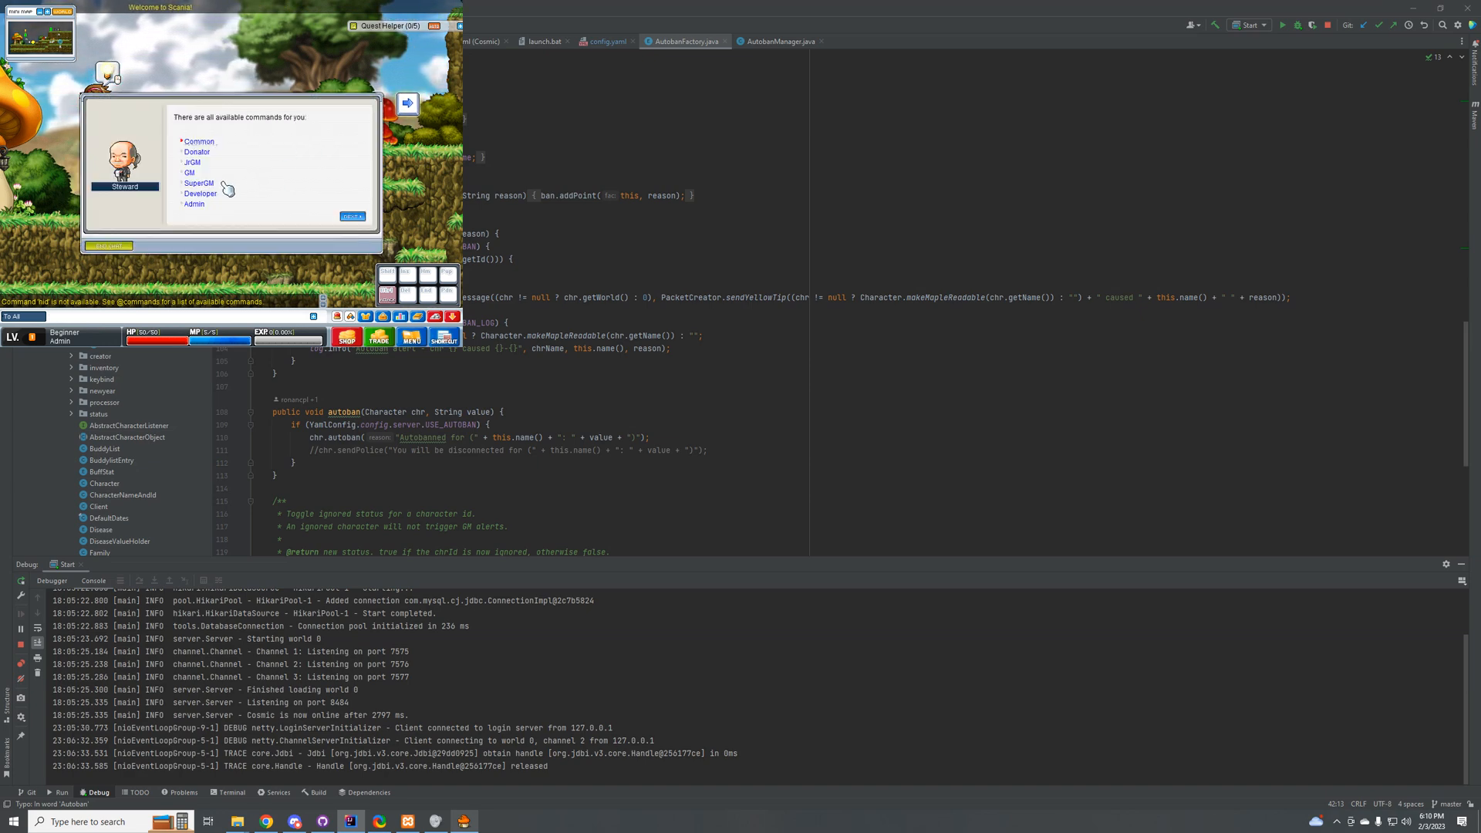
Step: Read through the Common commands in the Steward's help dialog
{"action": "left_click", "coordinate": [207, 147]}
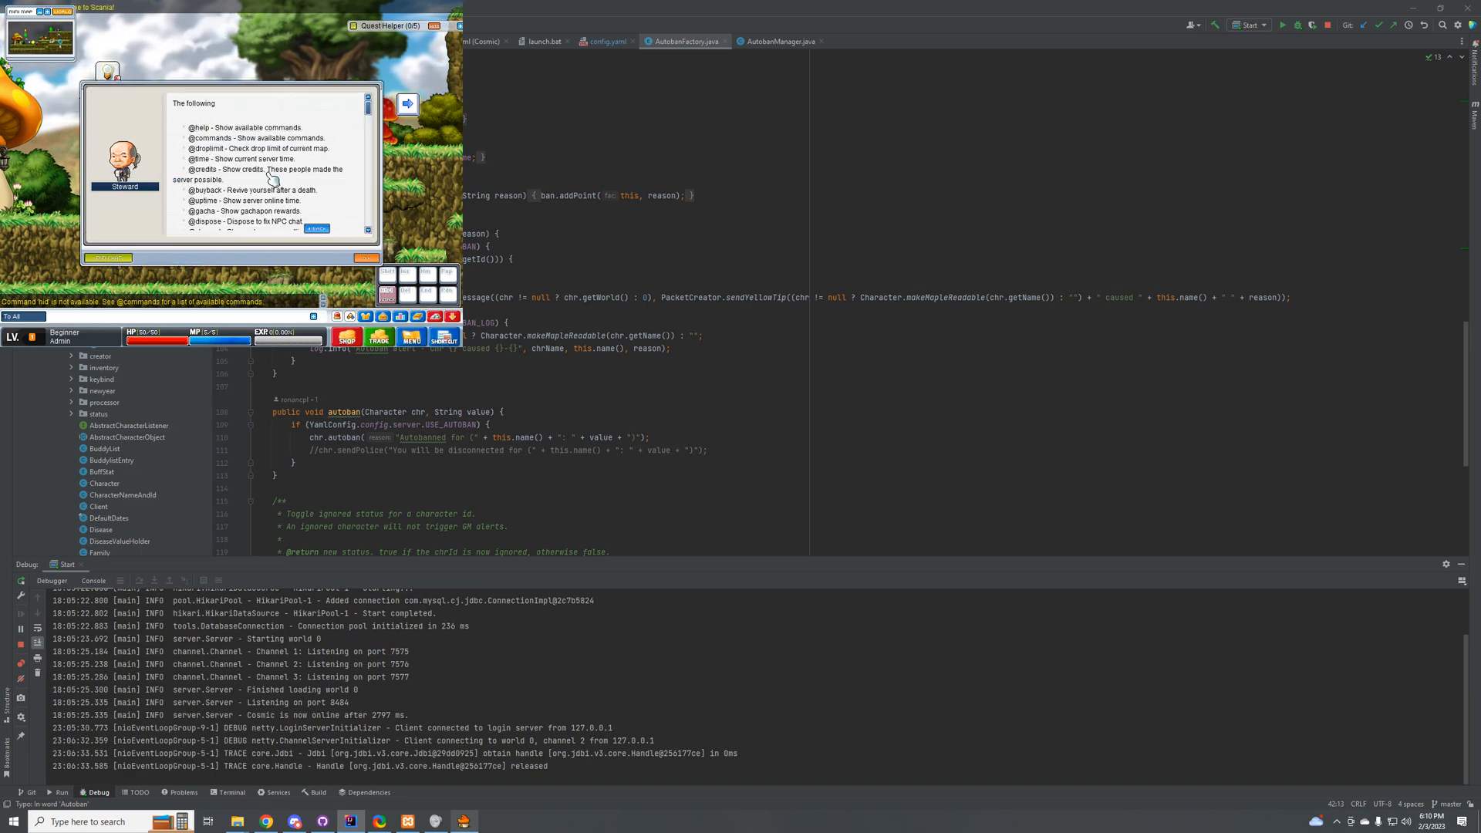
{"action": "scroll", "coordinate": [370, 133], "scroll_direction": "down", "scroll_amount": 2}
{"action": "left_click_drag", "start_coordinate": [365, 128], "coordinate": [379, 93]}
{"action": "left_click", "coordinate": [317, 228]}
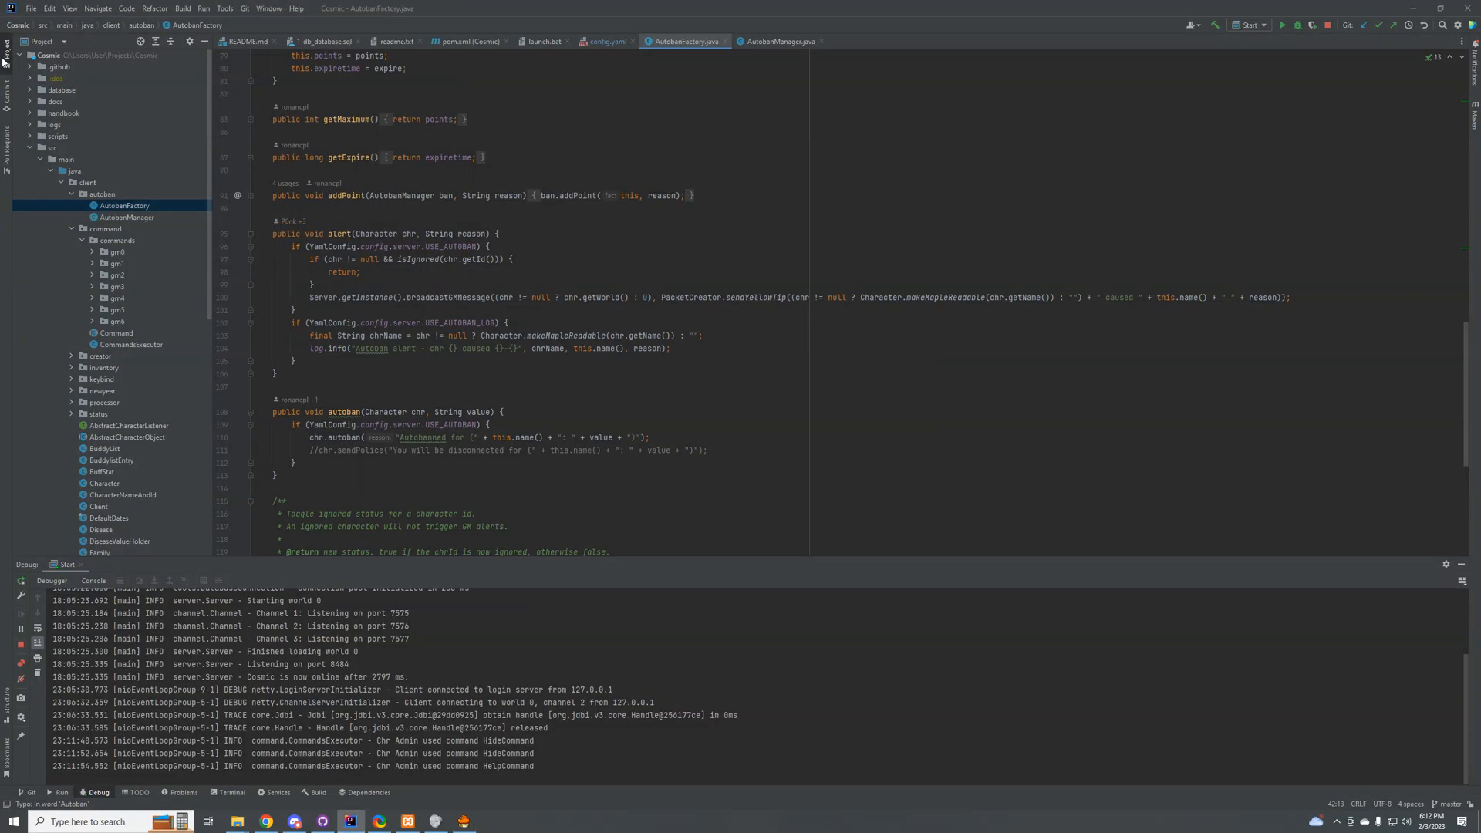
Step: In IntelliJ, go through the GM-level command packages from gm0 to gm6 in the project tree
{"action": "left_click", "coordinate": [116, 253]}
{"action": "left_click", "coordinate": [118, 265]}
{"action": "left_click", "coordinate": [118, 276]}
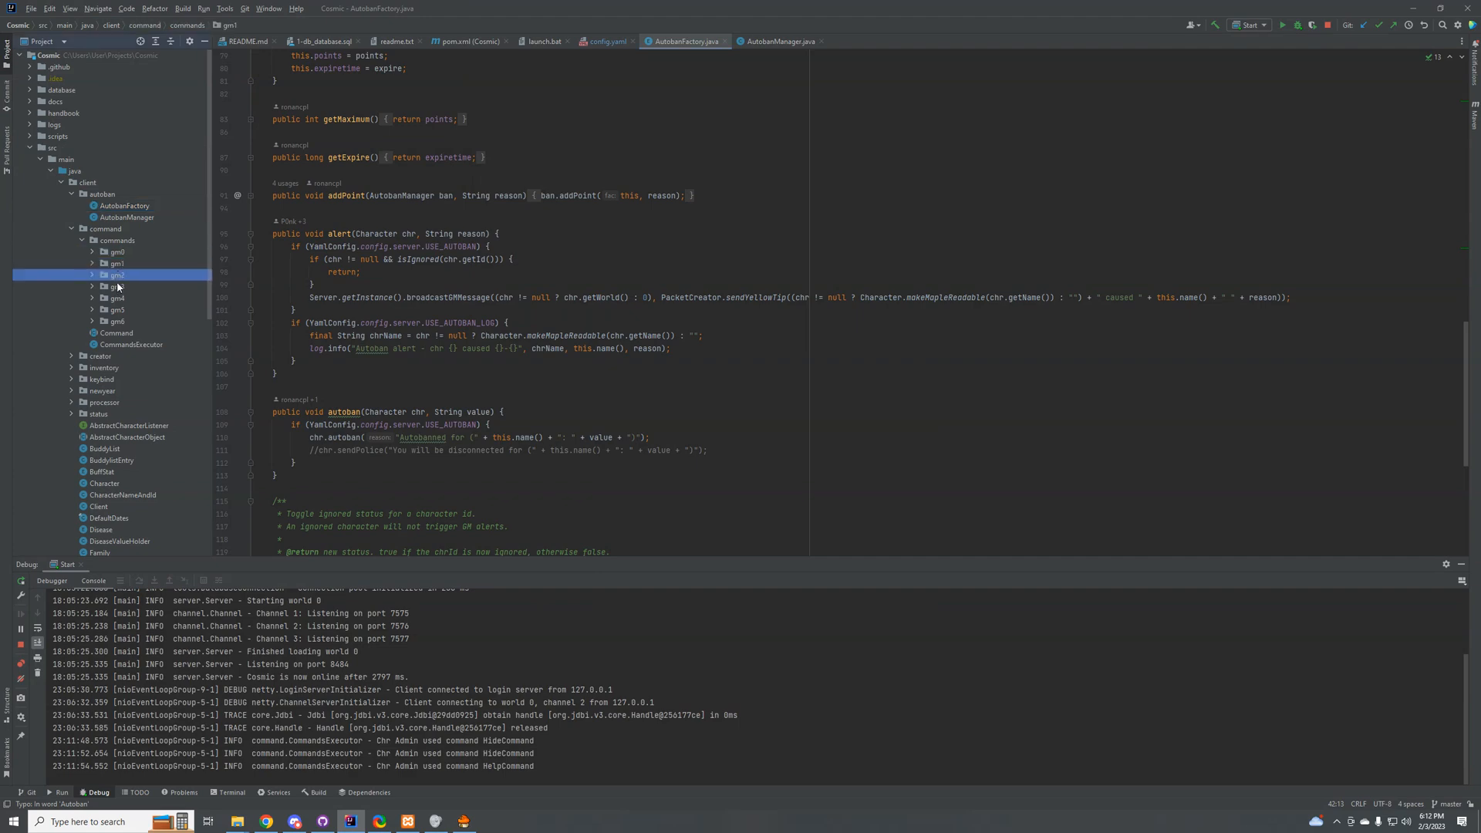
{"action": "left_click", "coordinate": [117, 287]}
{"action": "left_click", "coordinate": [120, 298]}
{"action": "left_click", "coordinate": [117, 321]}
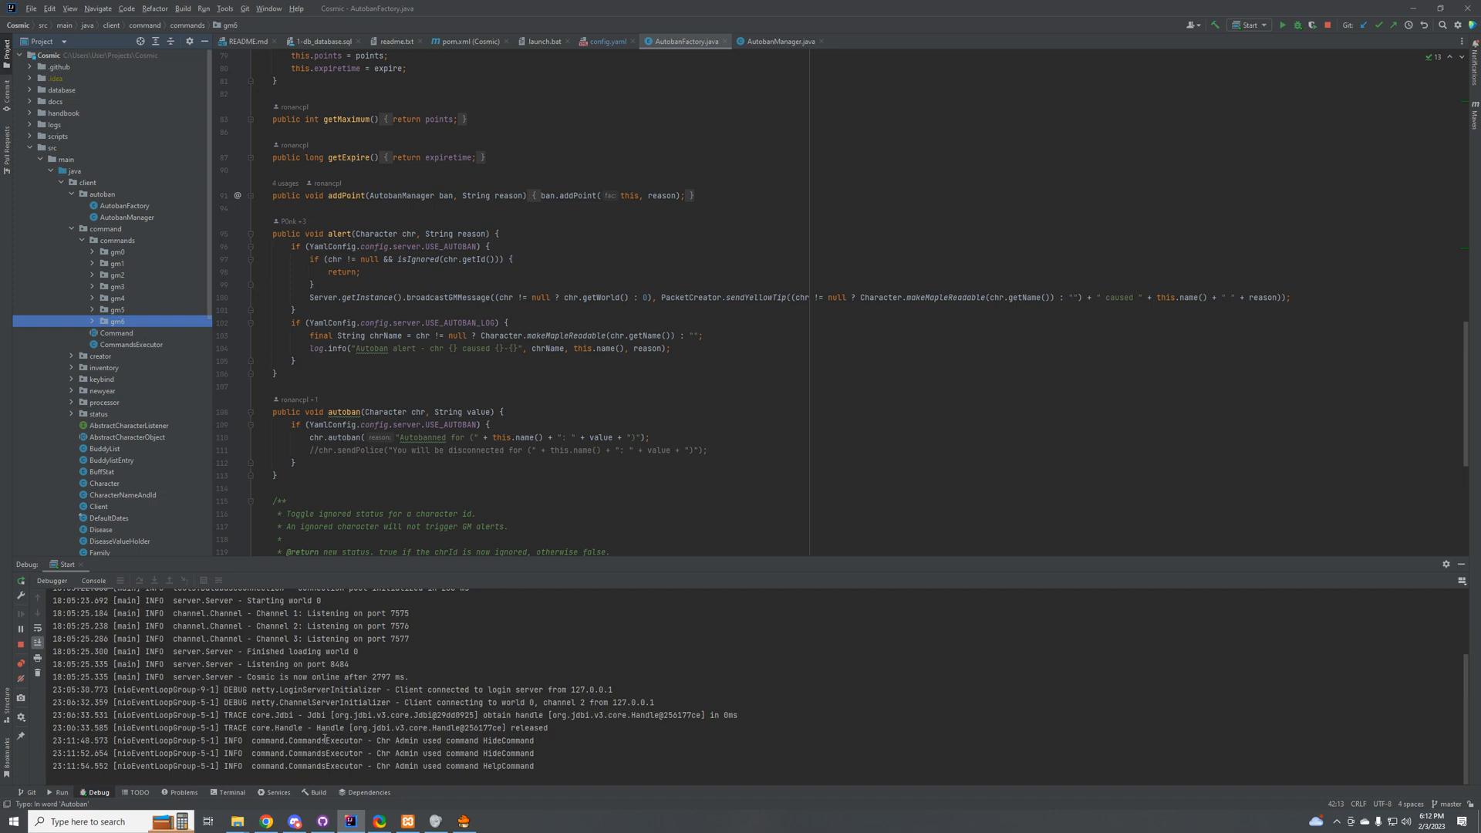
Step: Return to the MapleStory client and view the Common command list in the Steward's dialog again
{"action": "left_click", "coordinate": [463, 821]}
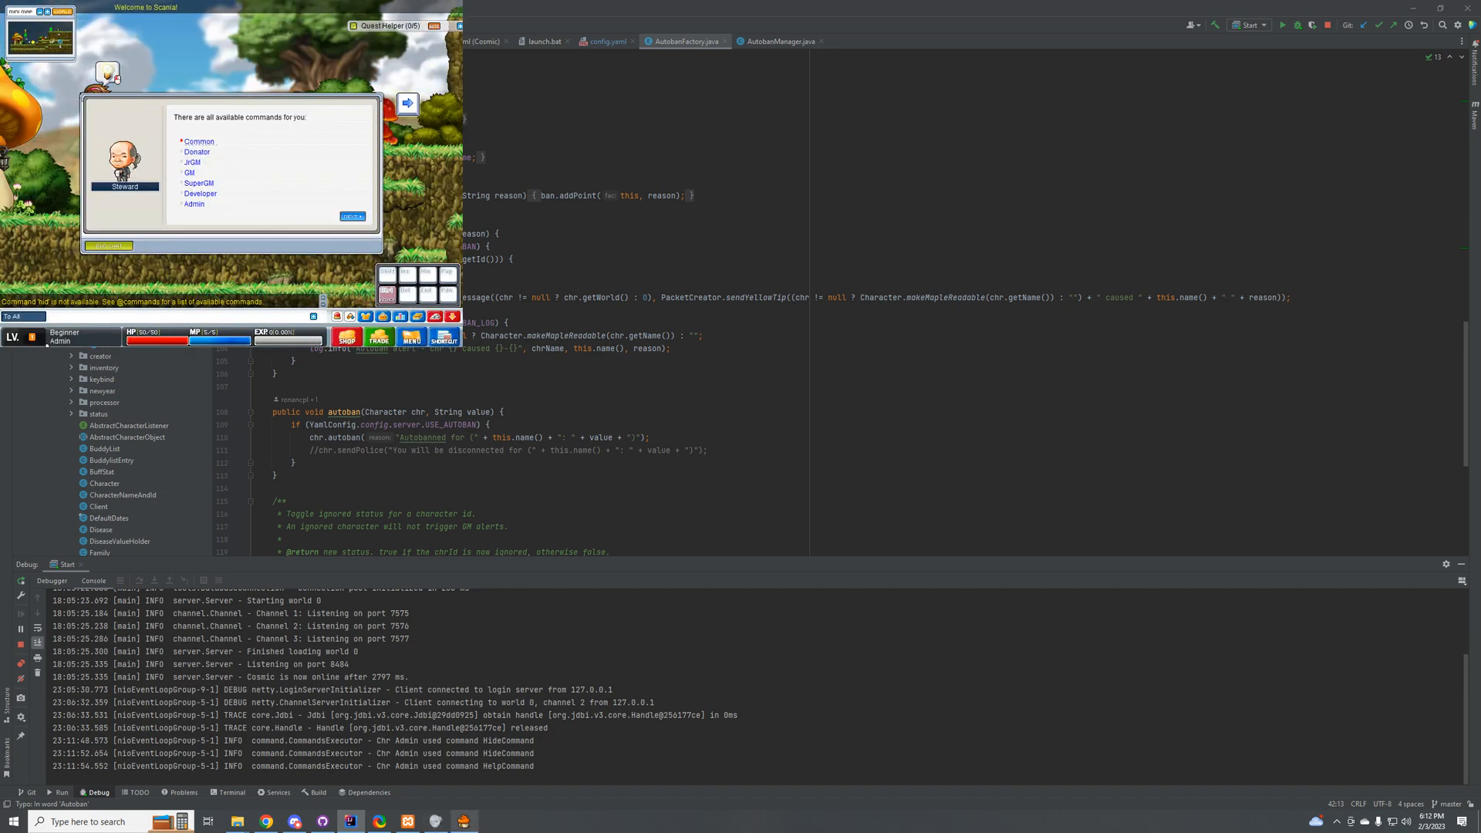
{"action": "left_click", "coordinate": [201, 142]}
{"action": "scroll", "coordinate": [293, 202], "scroll_direction": "down", "scroll_amount": 5}
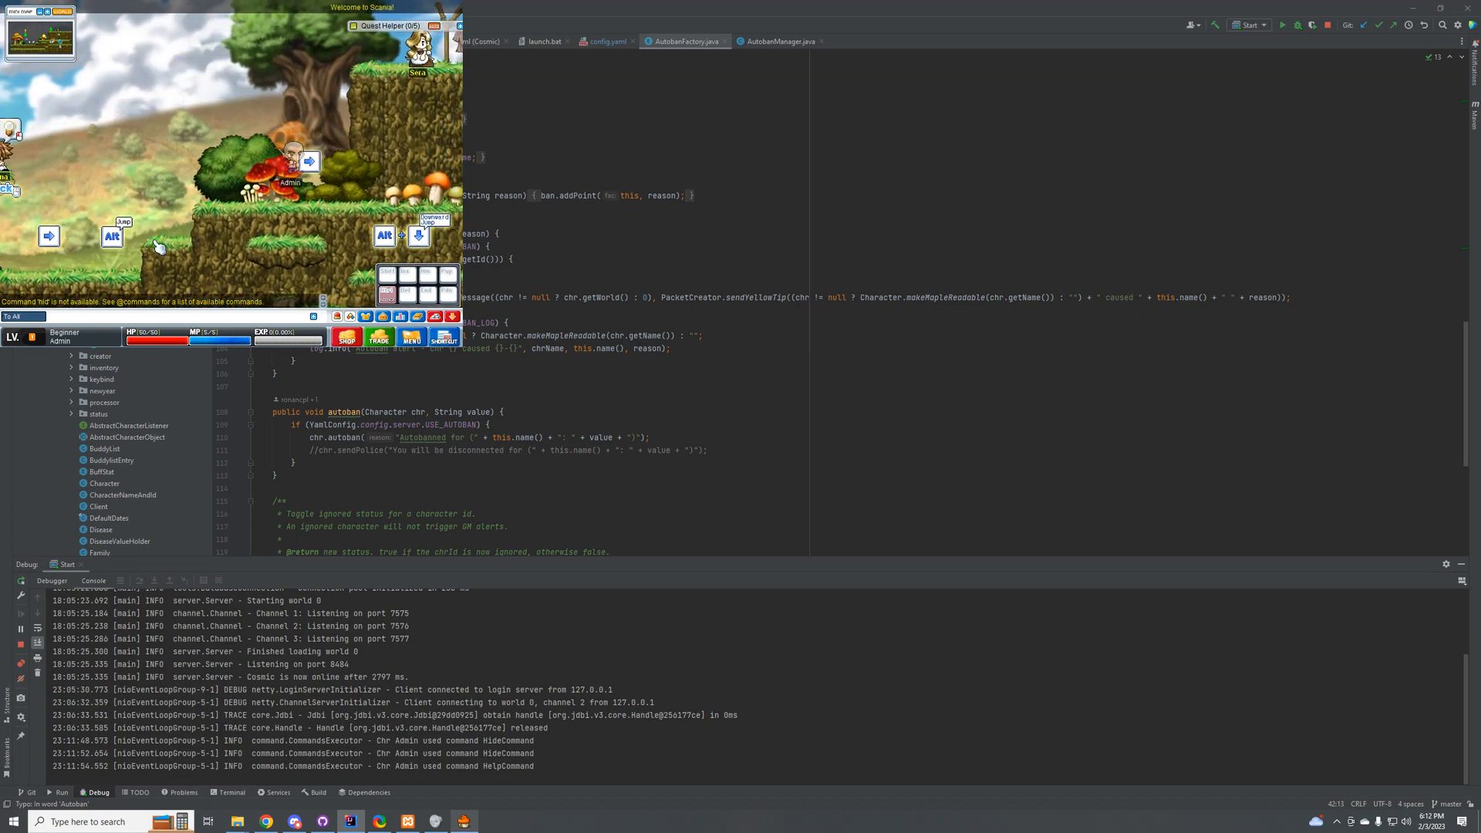
Step: Walk the Admin character right past the mushrooms to the ladder below Sera and try to climb it
{"action": "key", "text": "Right"}
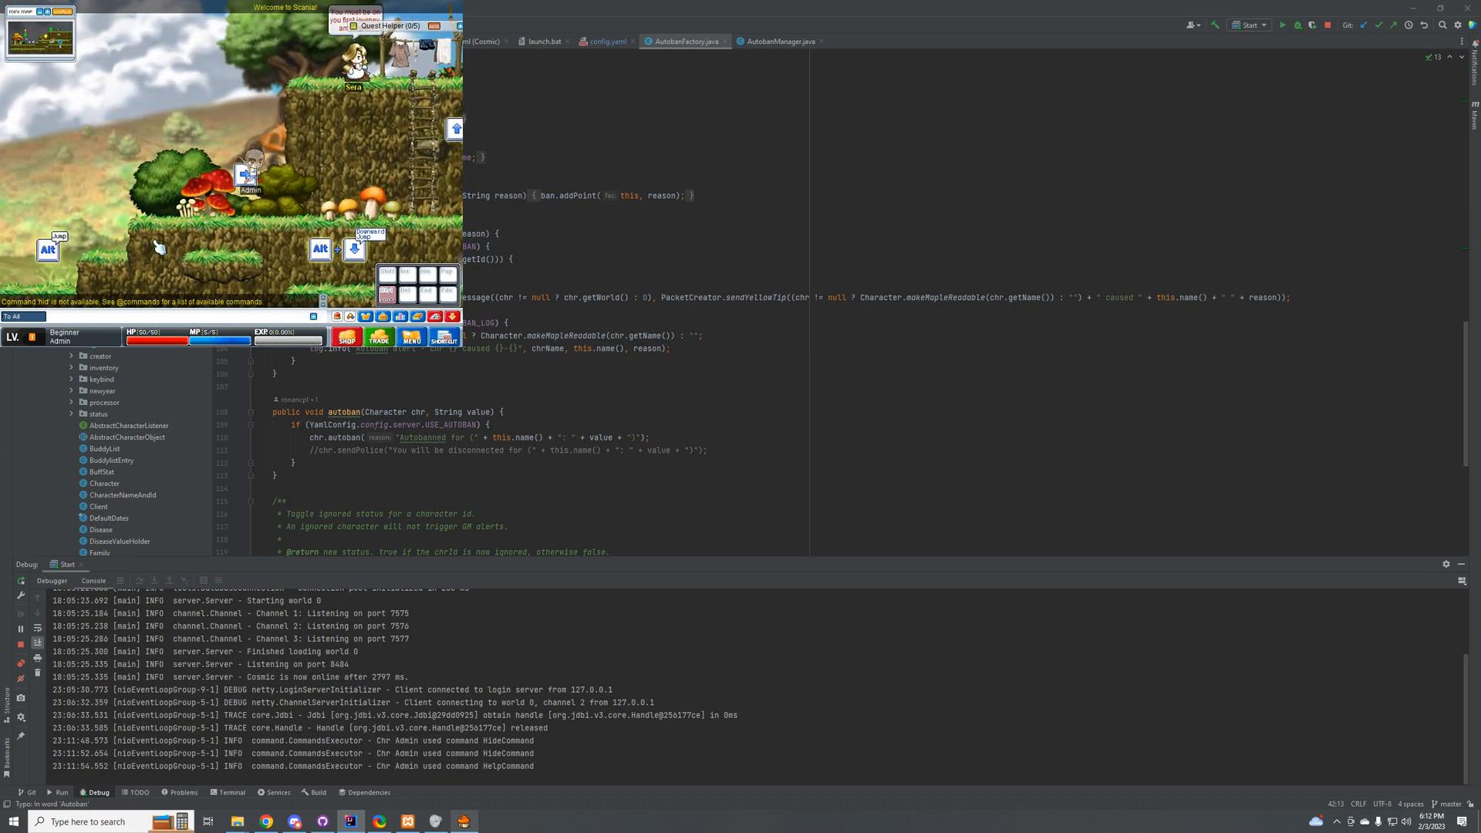
{"action": "key", "text": "Right"}
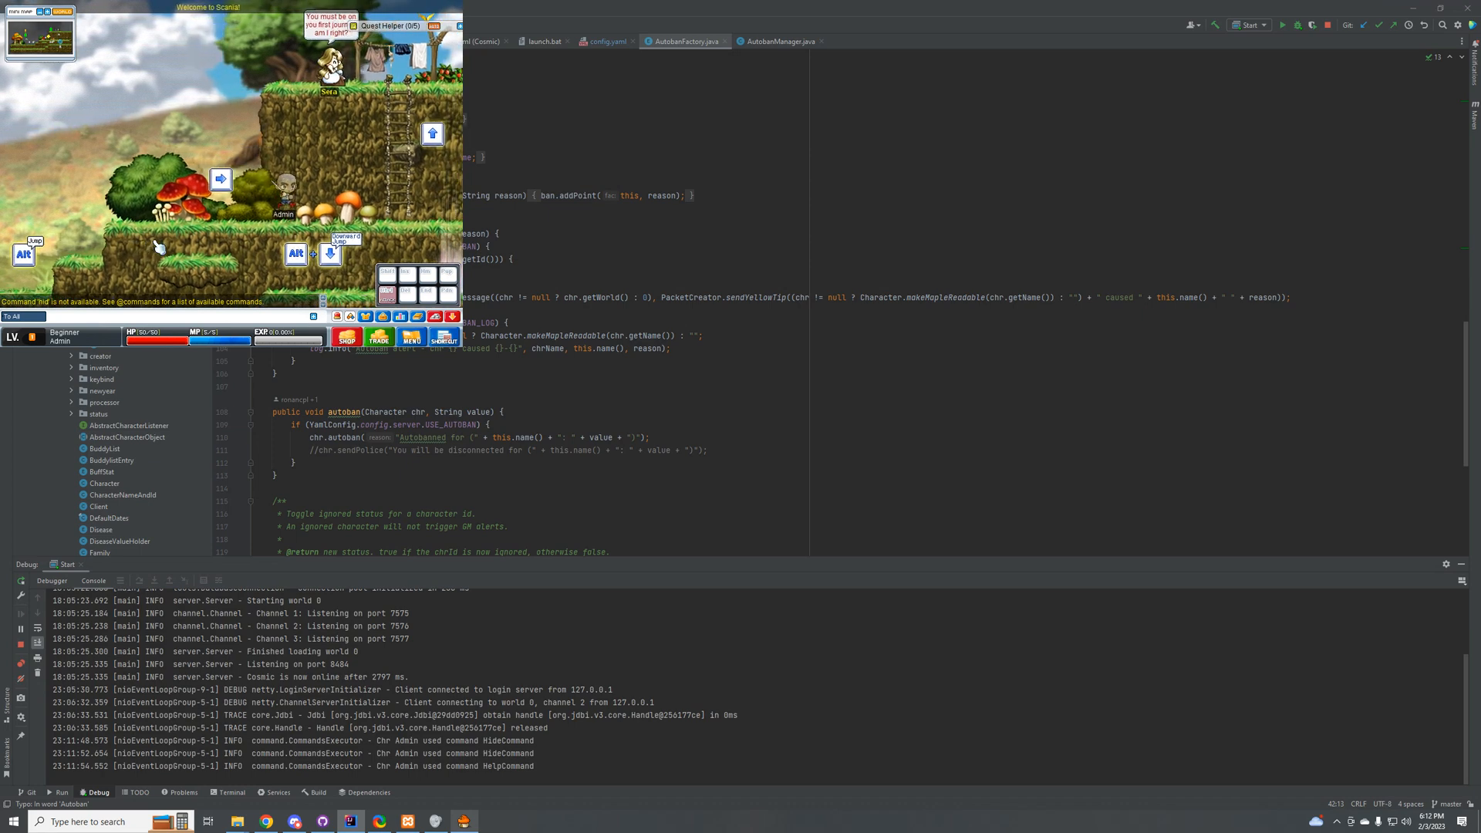
{"action": "key", "text": "Up"}
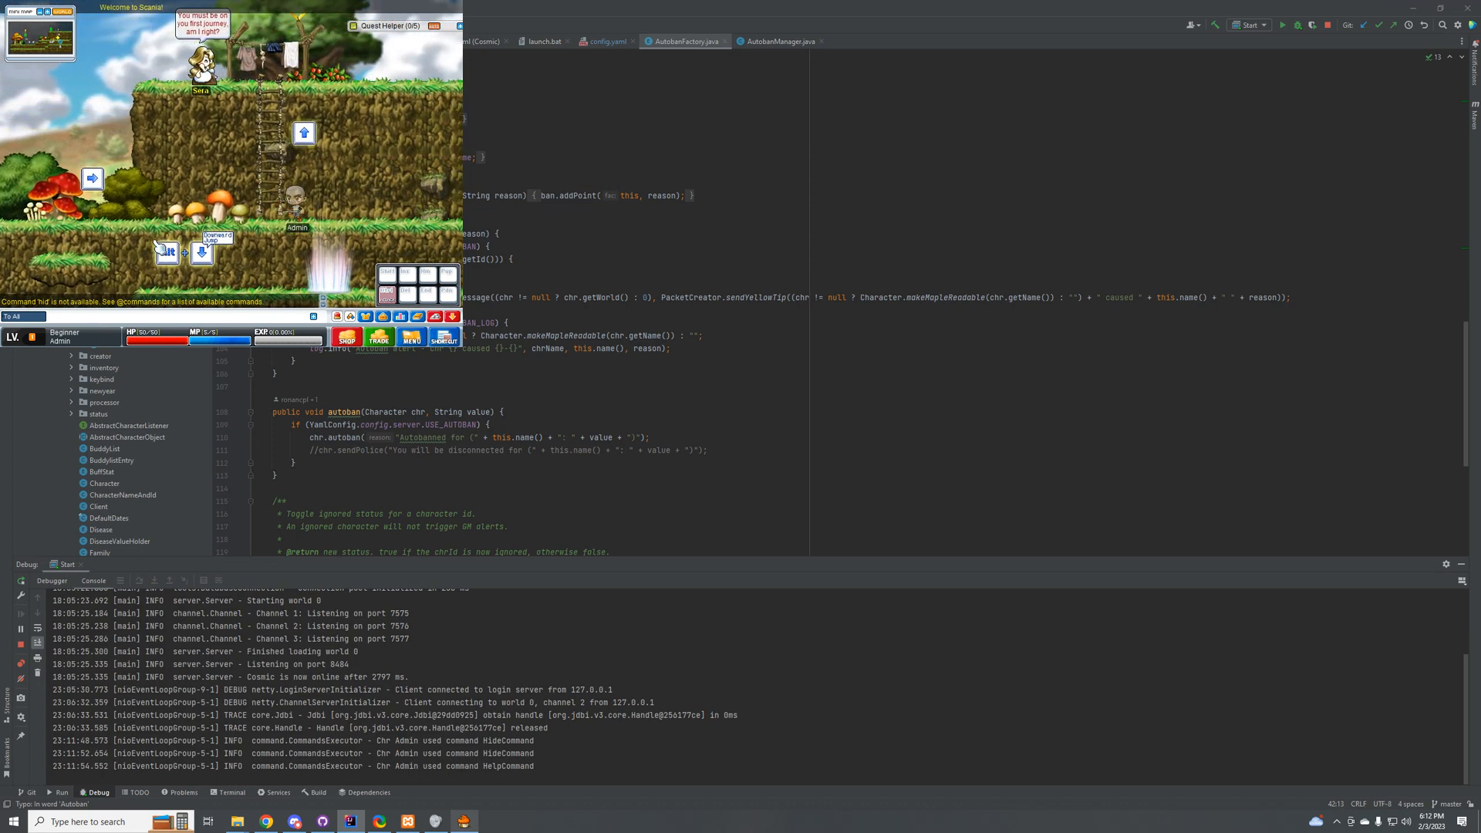
{"action": "key", "text": "Up"}
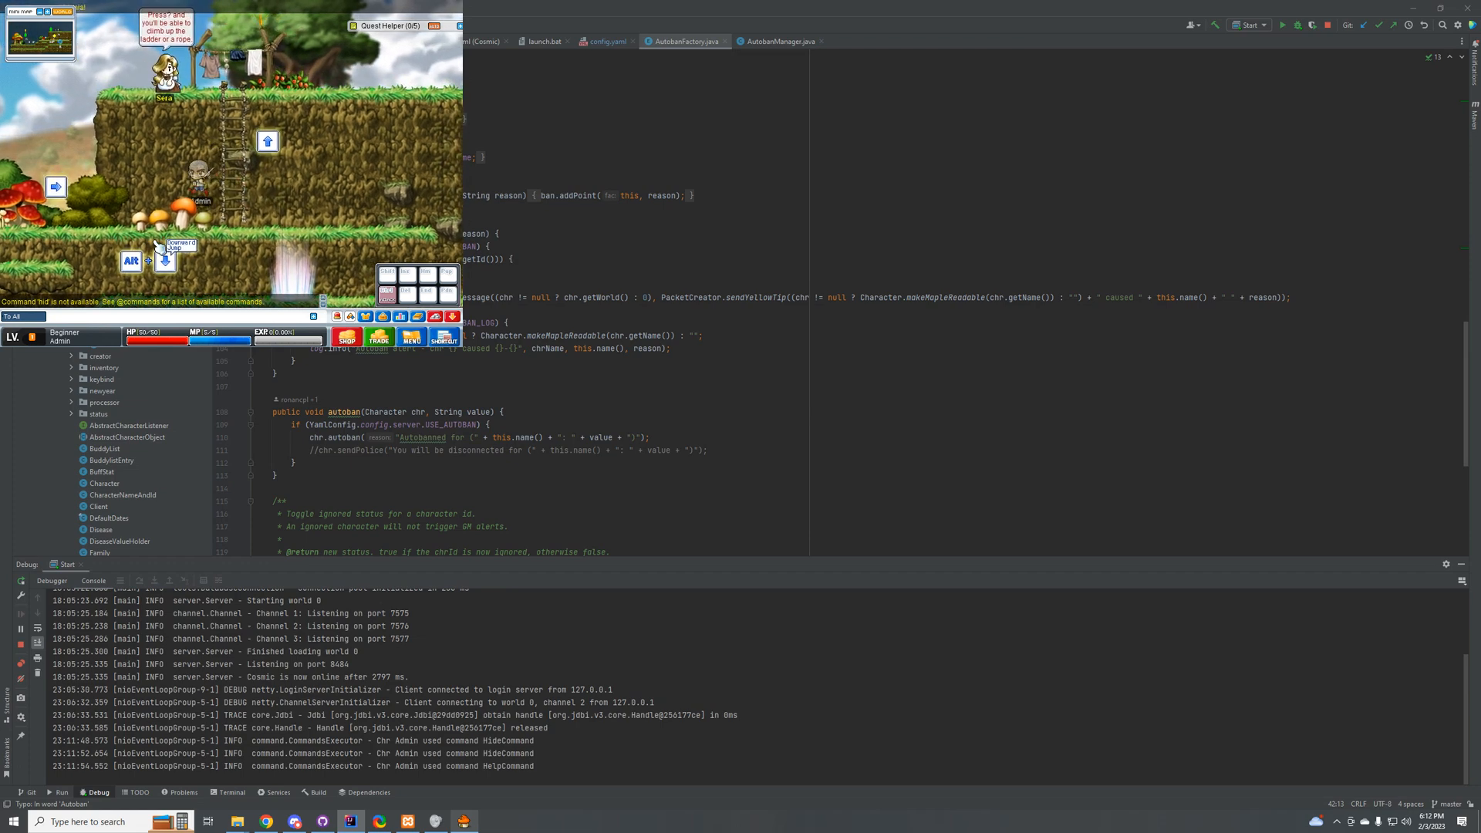
{"action": "key", "text": "alt+Left"}
{"action": "key", "text": "Right"}
{"action": "key", "text": "Up"}
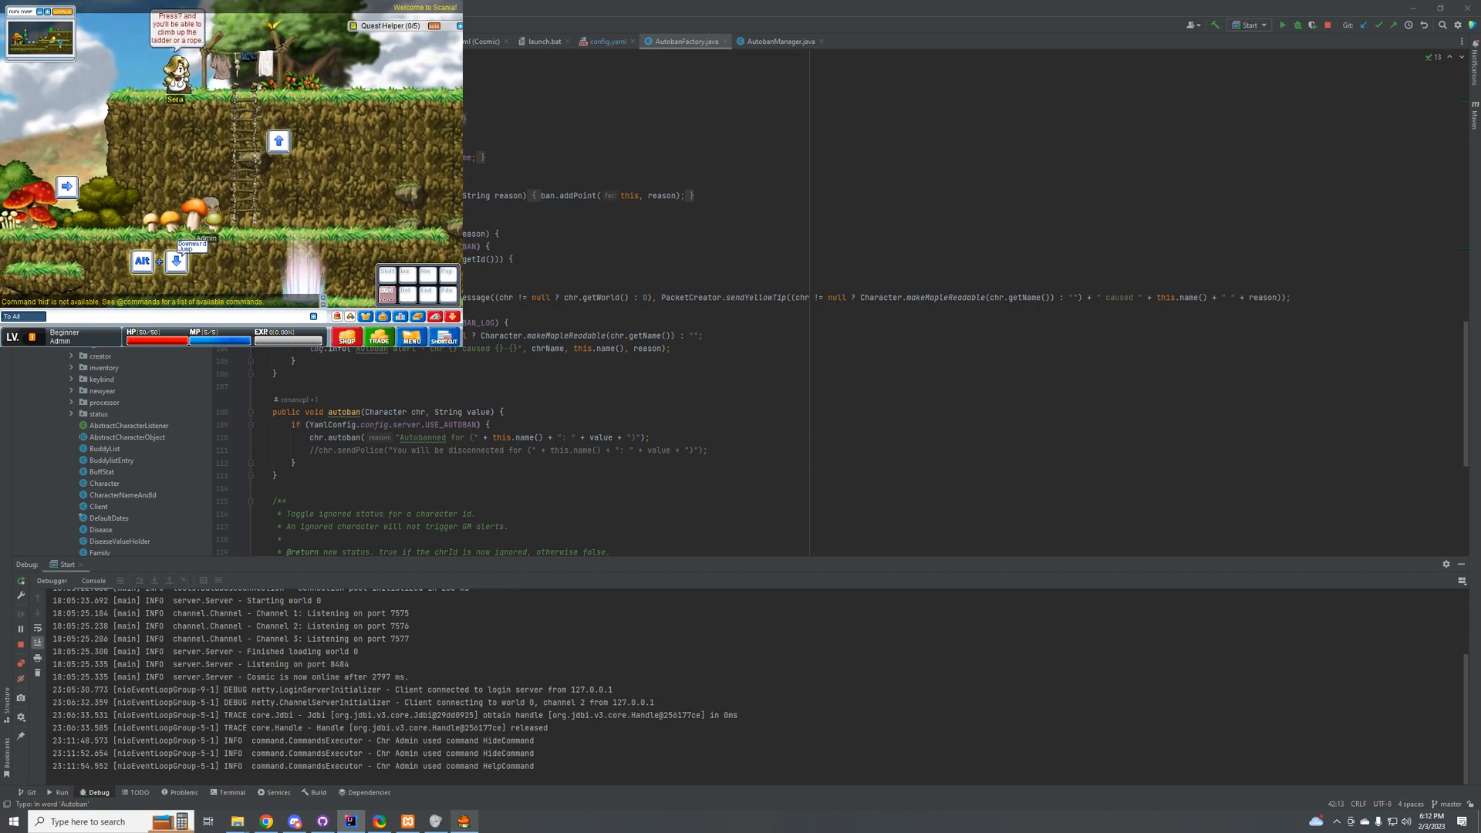
{"action": "key", "text": "alt+Left"}
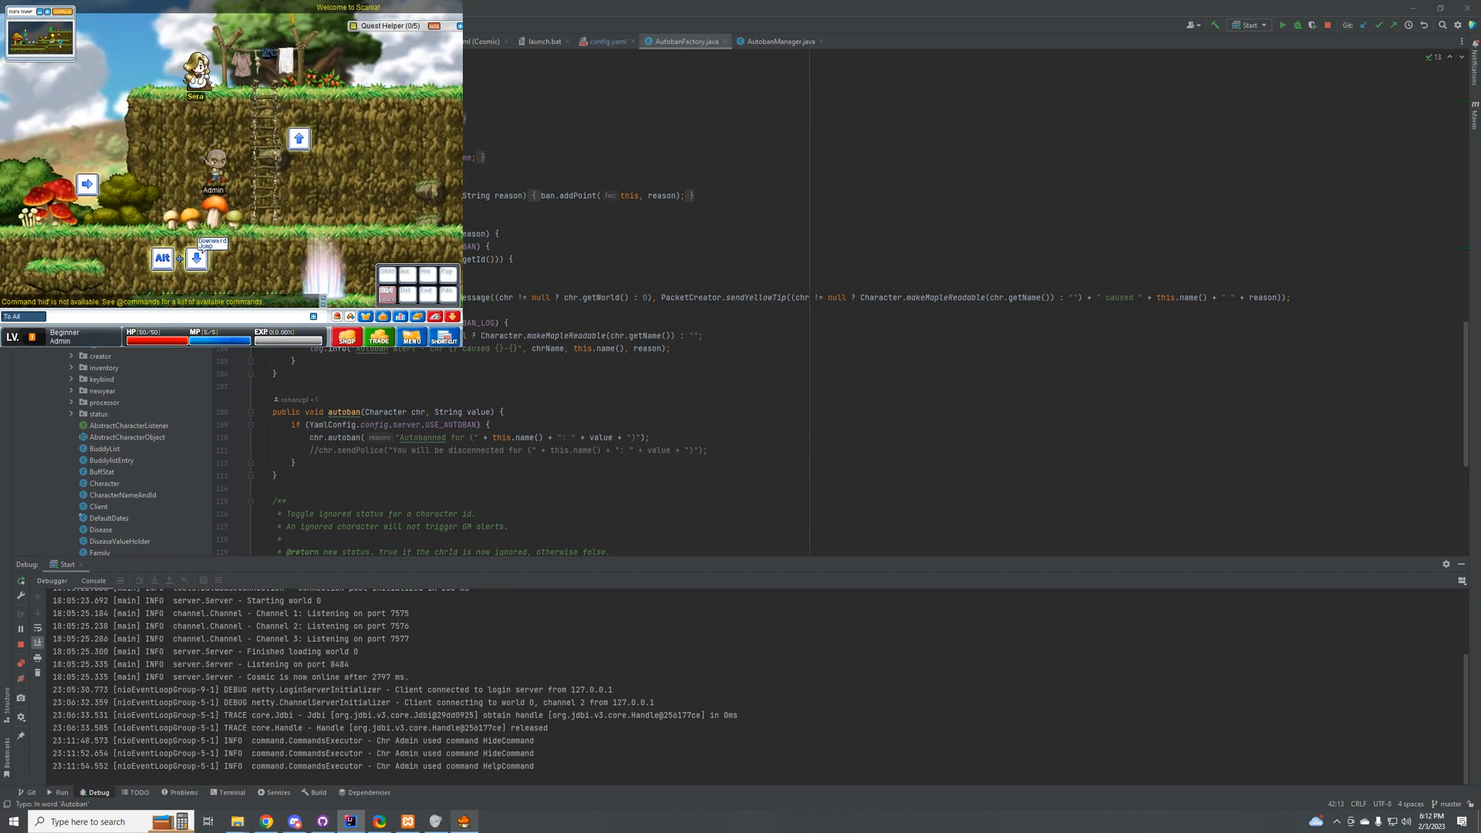
Step: Switch to Chrome, search Google for ovh in a new tab, and dismiss the downloads bar
{"action": "left_click", "coordinate": [353, 818]}
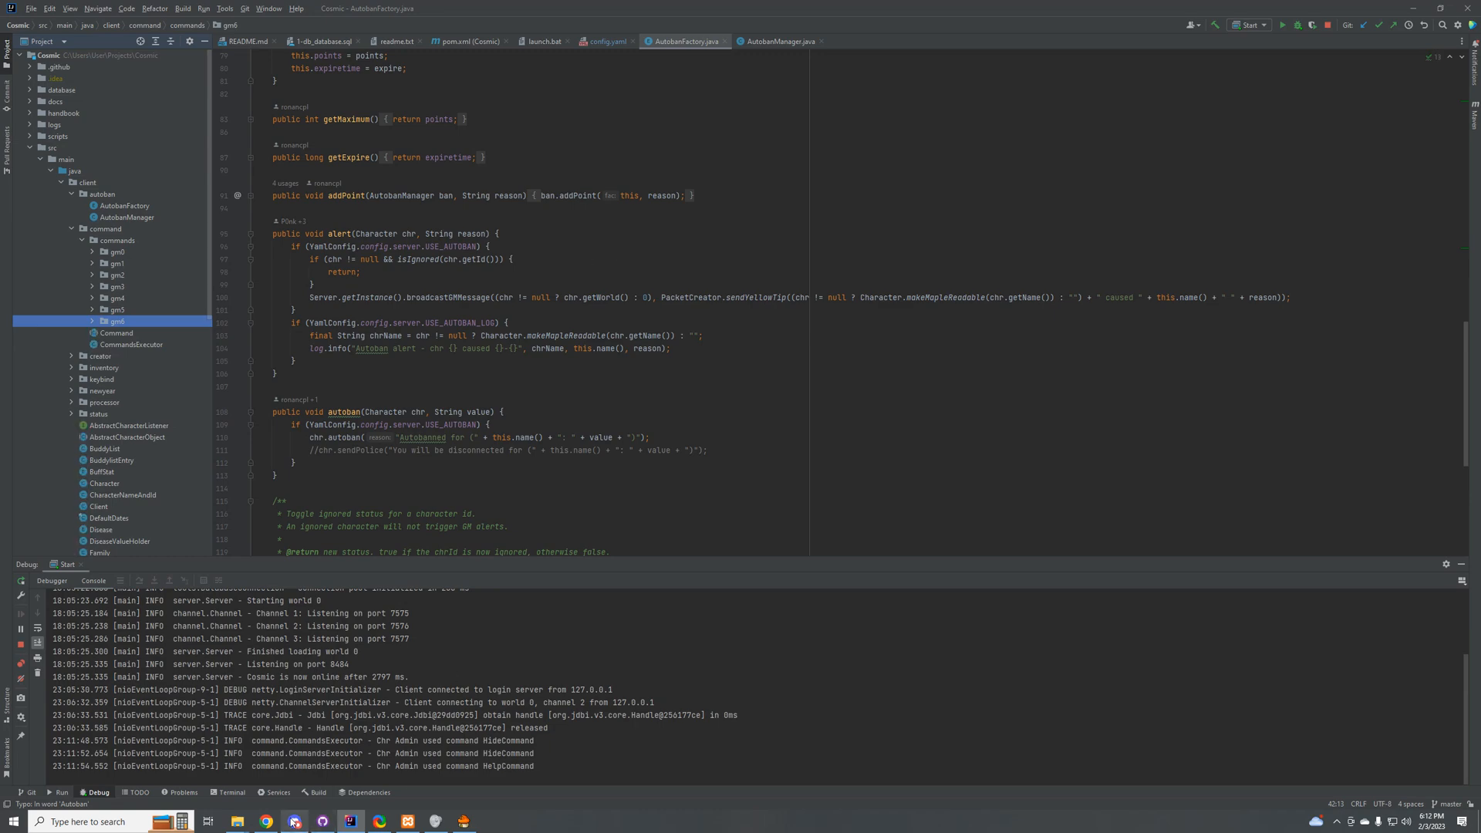
{"action": "left_click", "coordinate": [266, 821]}
{"action": "left_click", "coordinate": [426, 11]}
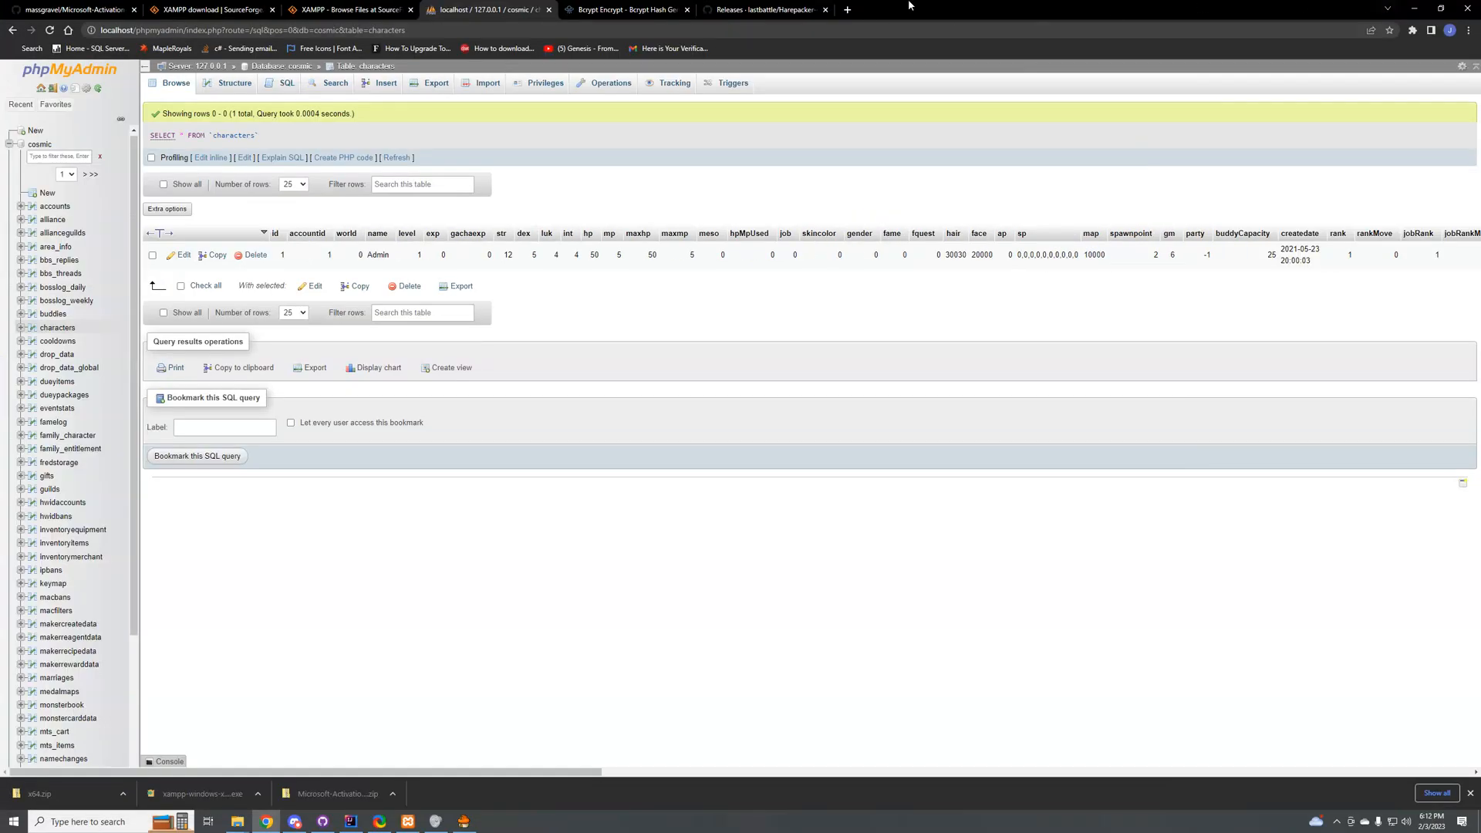
{"action": "left_click", "coordinate": [847, 9]}
{"action": "type", "text": "ovh"}
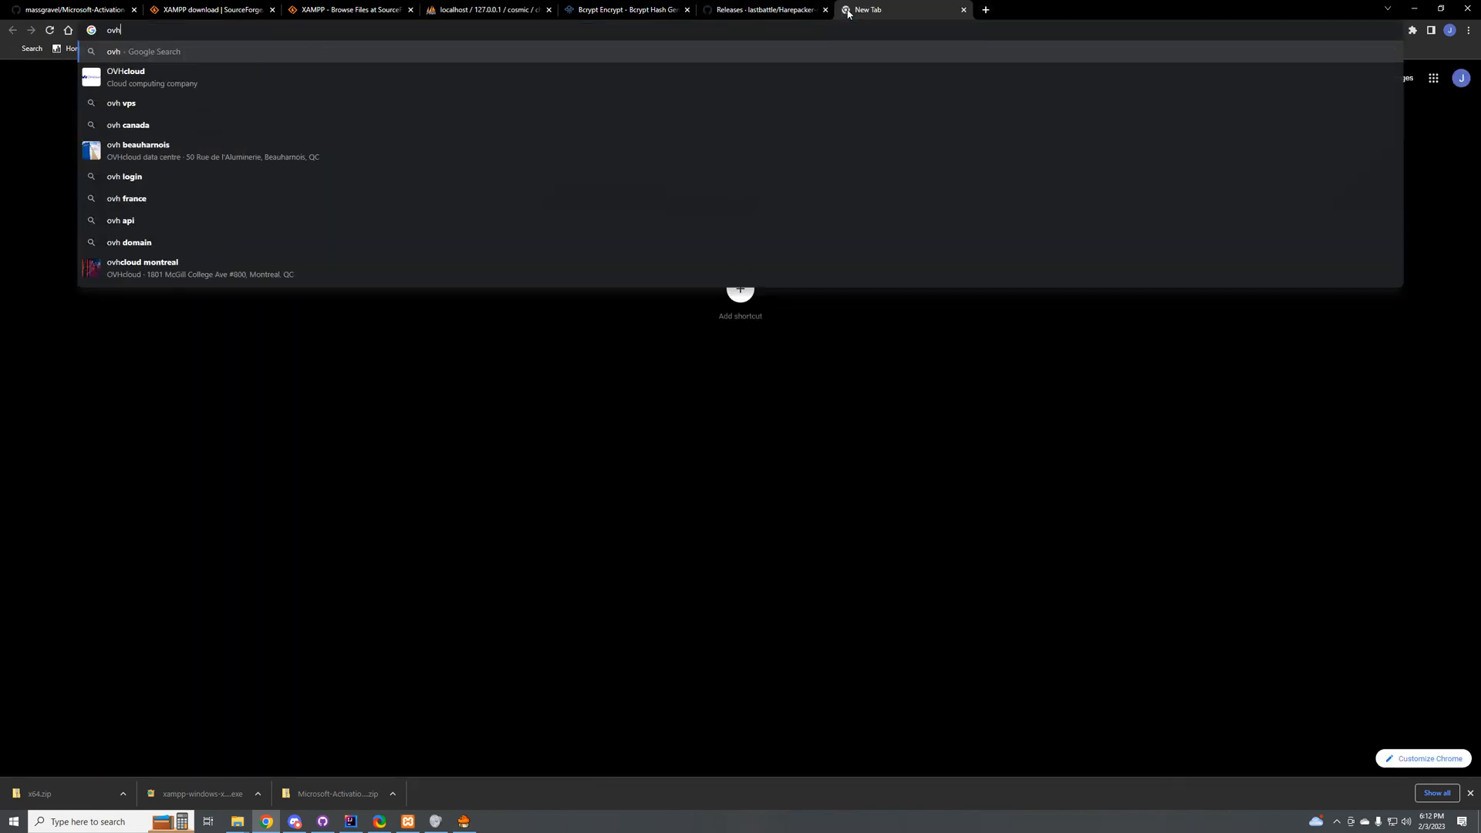
{"action": "key", "text": "Return"}
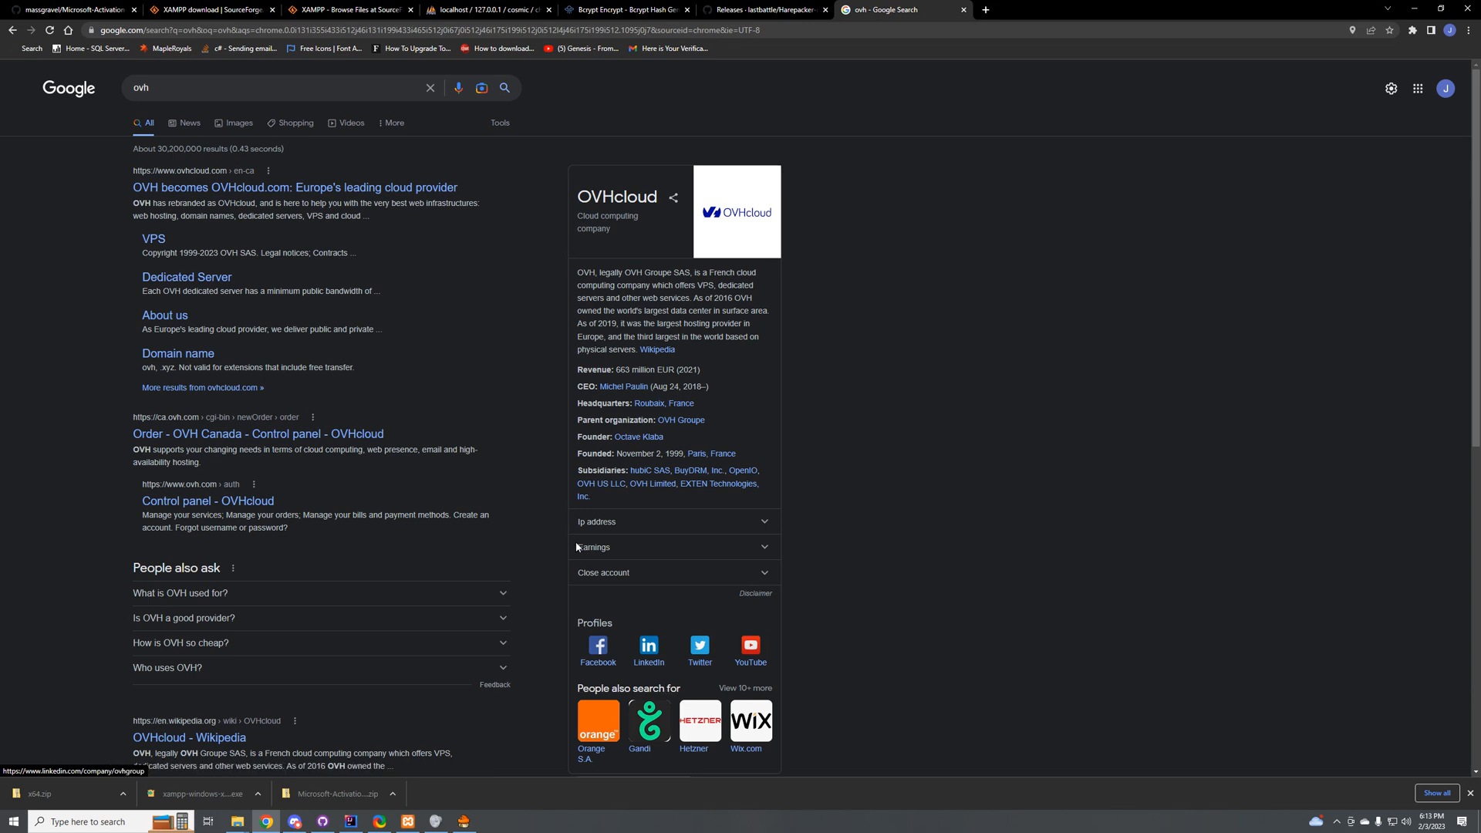
{"action": "left_click", "coordinate": [1470, 793]}
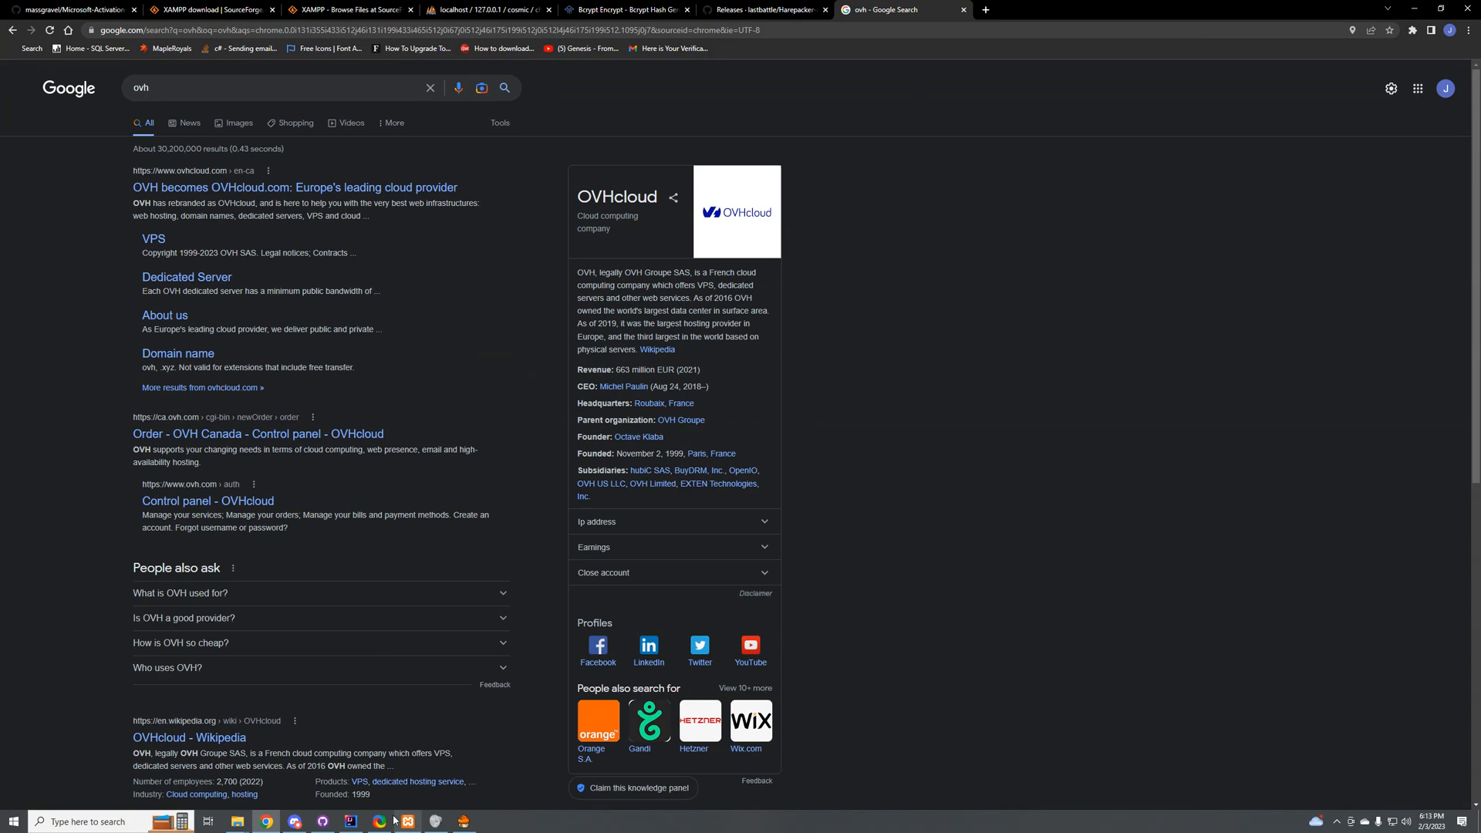
{"action": "mouse_move", "coordinate": [386, 825]}
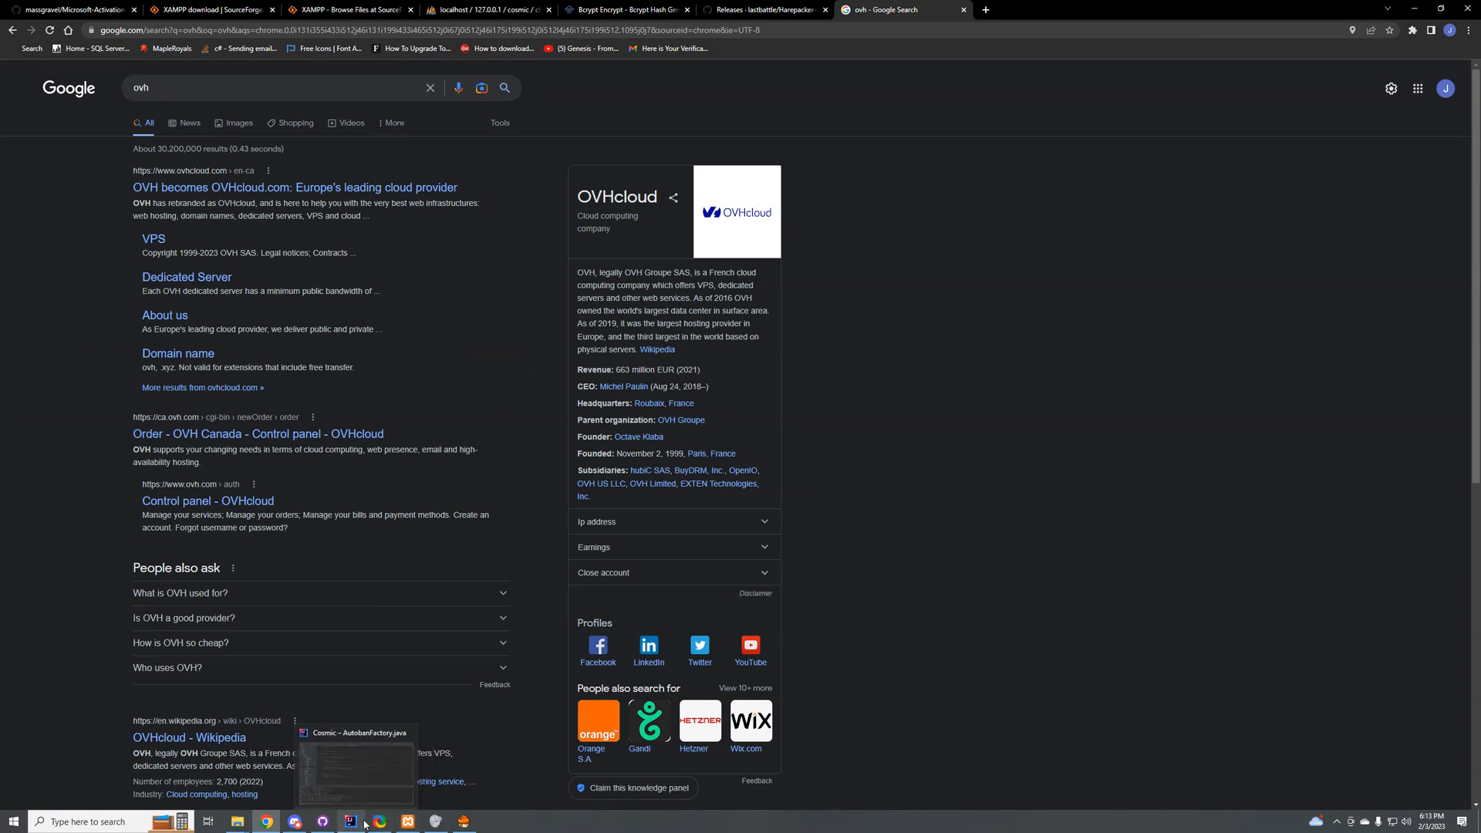
{"action": "left_click", "coordinate": [372, 824]}
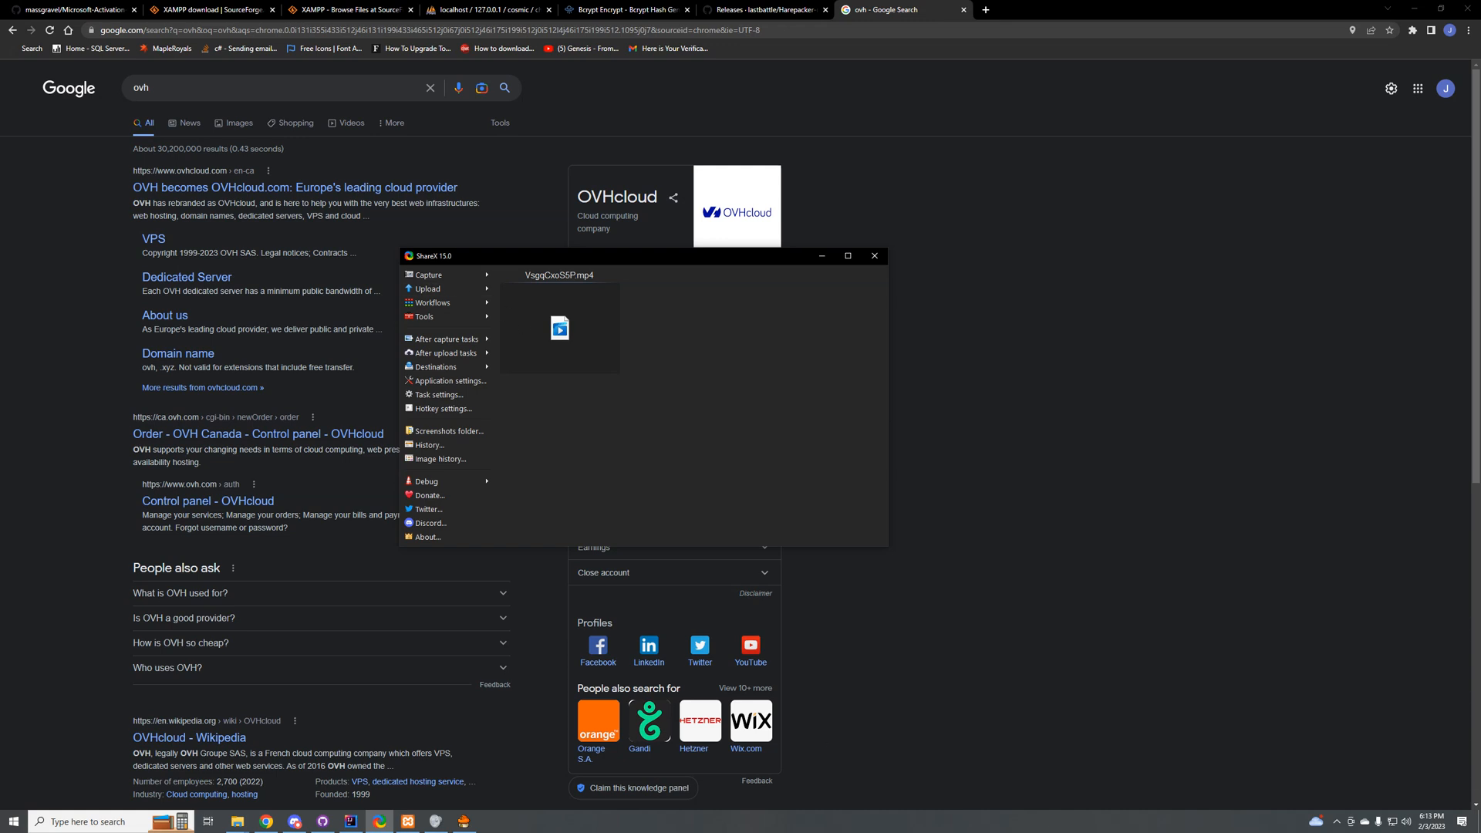
{"action": "left_click", "coordinate": [1337, 821]}
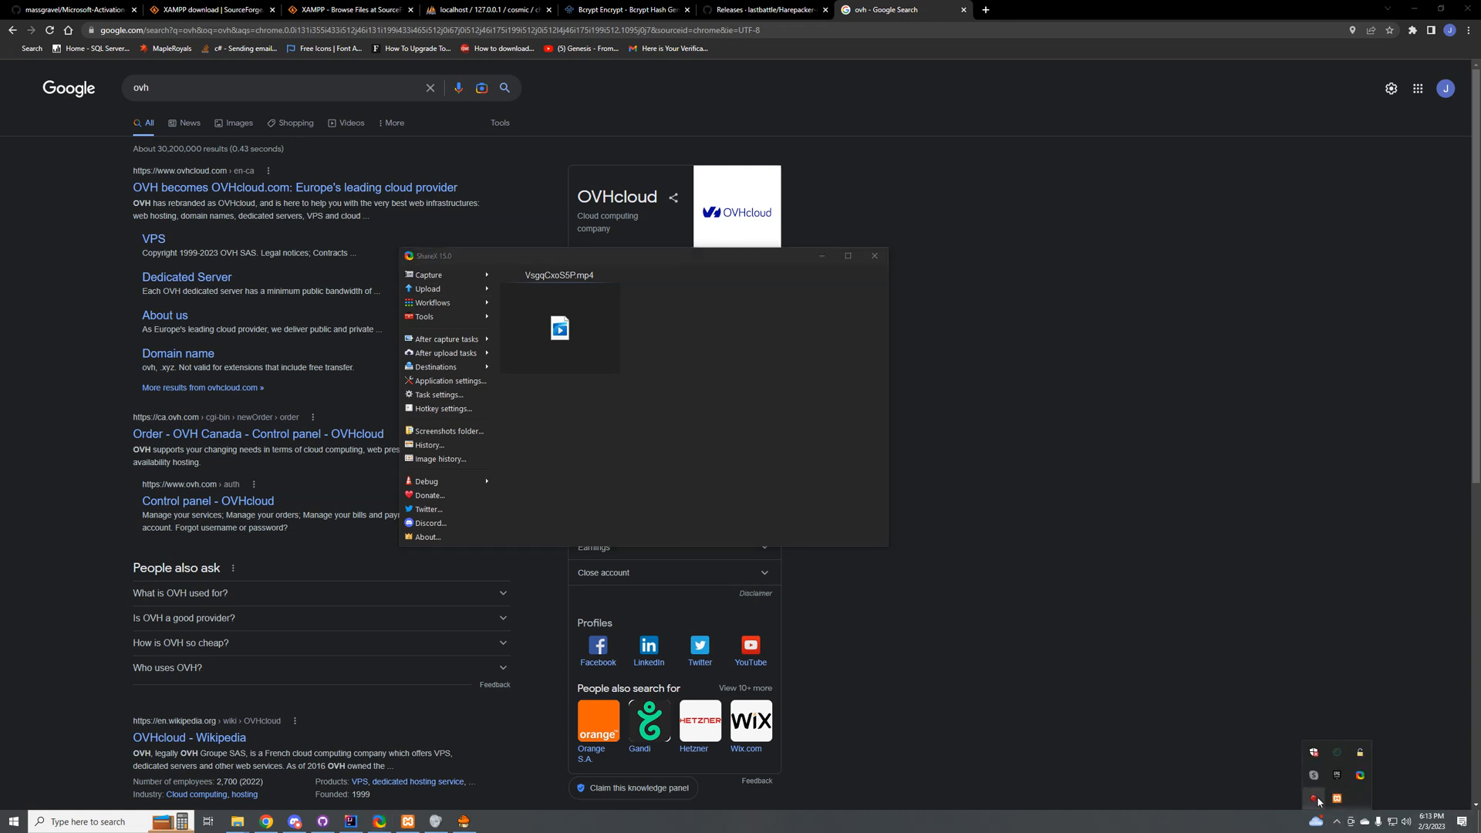